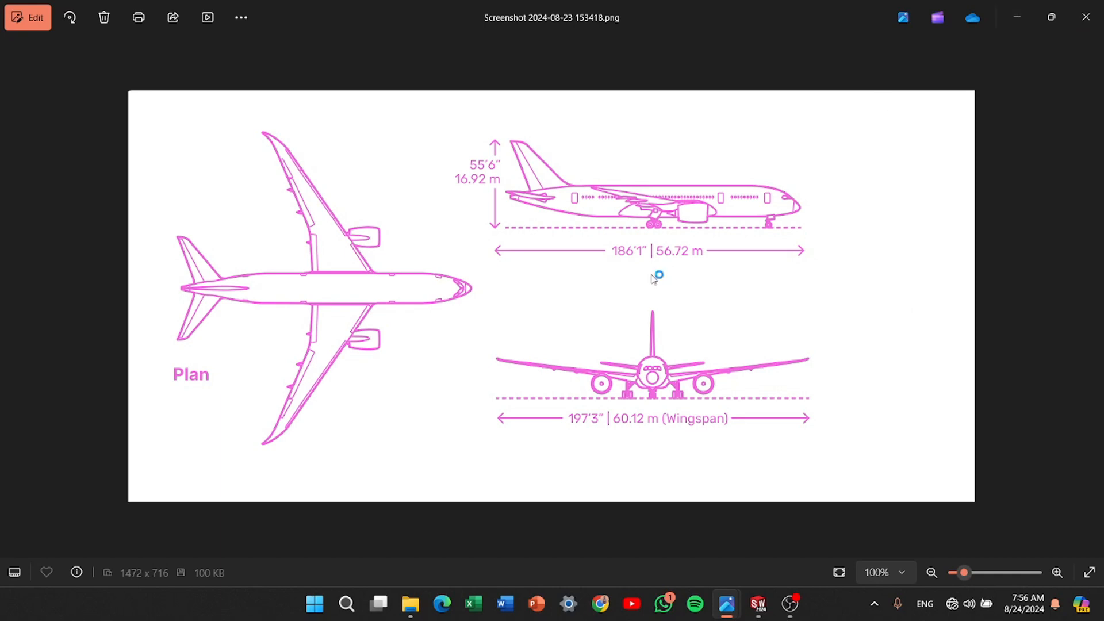
Check the aircraft's overall dimensions in the reference drawing and set the part's units to MKS (meter, kilogram, second)
{"action": "left_click", "coordinate": [1017, 20]}
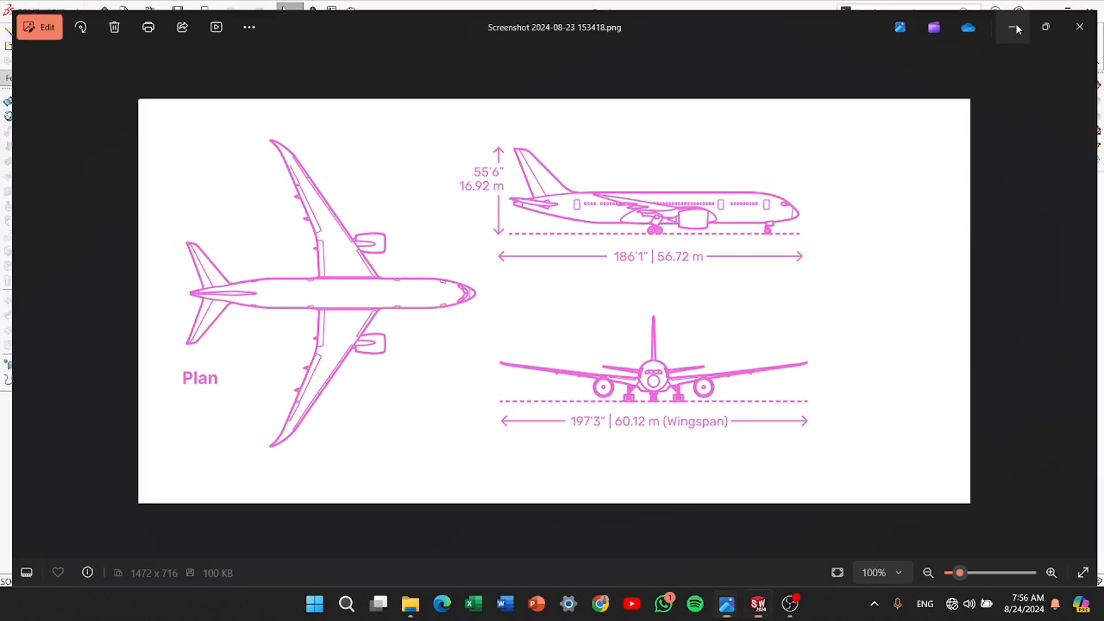
{"action": "mouse_move", "coordinate": [735, 603]}
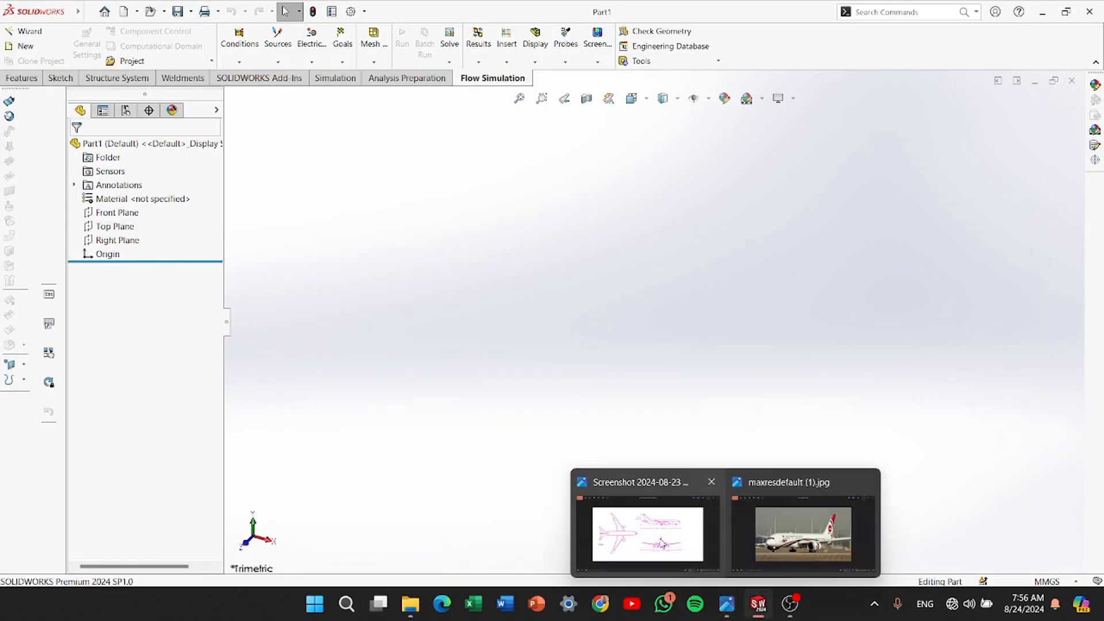
{"action": "left_click", "coordinate": [648, 526]}
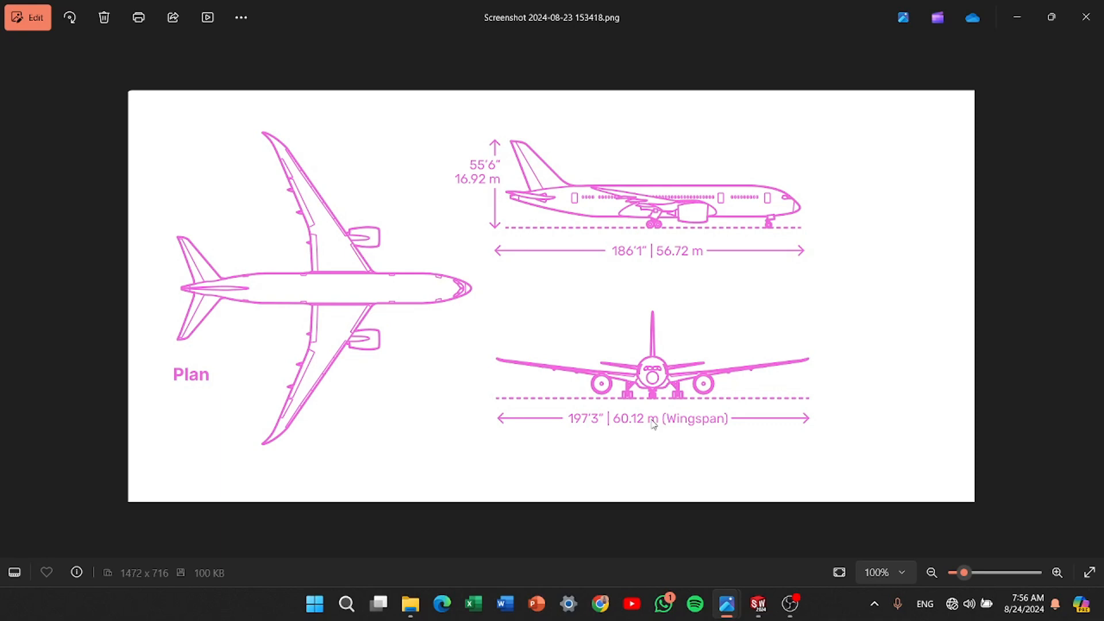
{"action": "left_click", "coordinate": [1006, 28]}
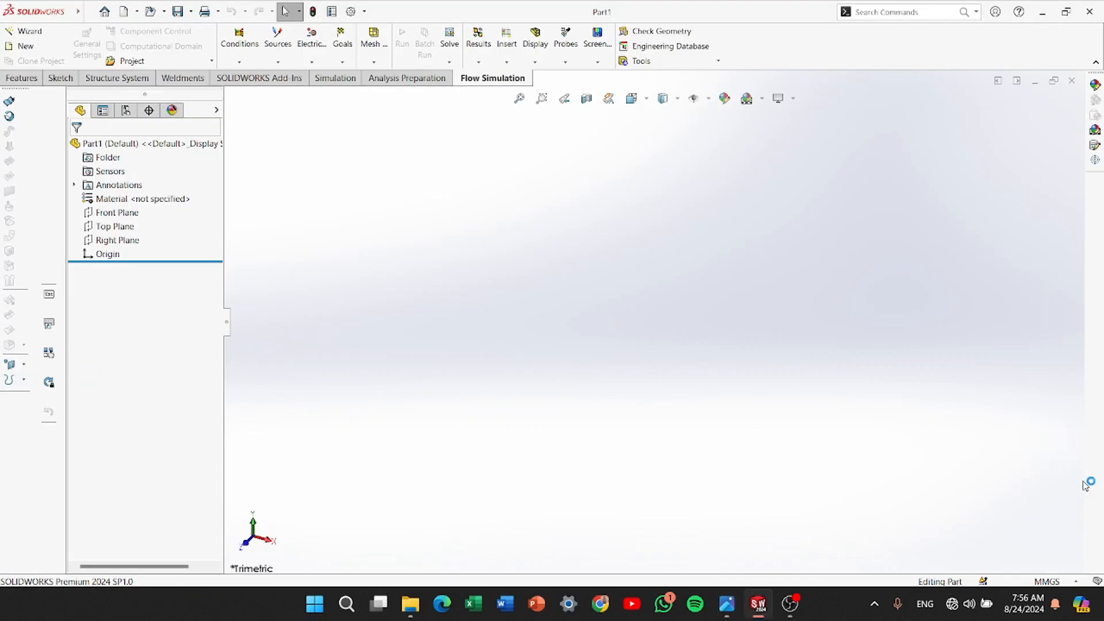
{"action": "left_click", "coordinate": [1060, 581]}
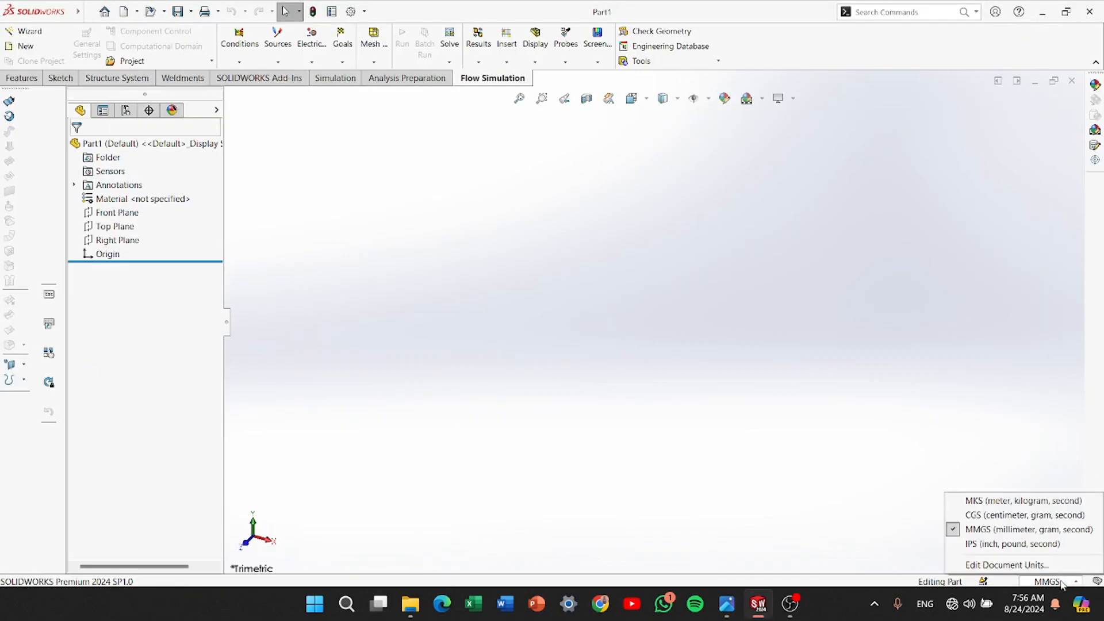
{"action": "left_click", "coordinate": [977, 501]}
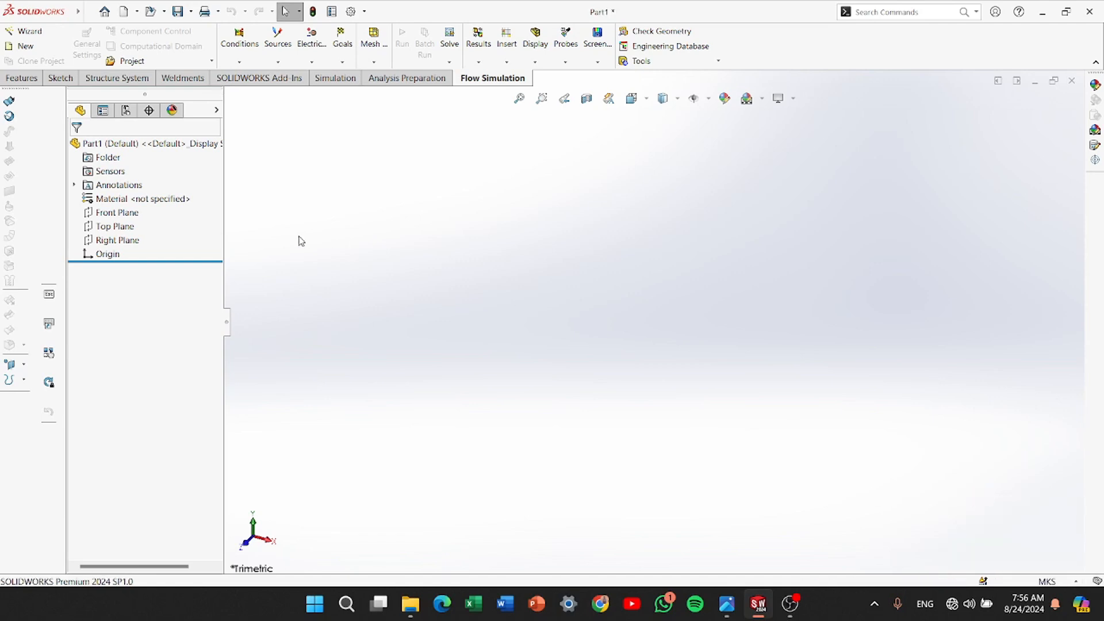
{"action": "left_click", "coordinate": [119, 240]}
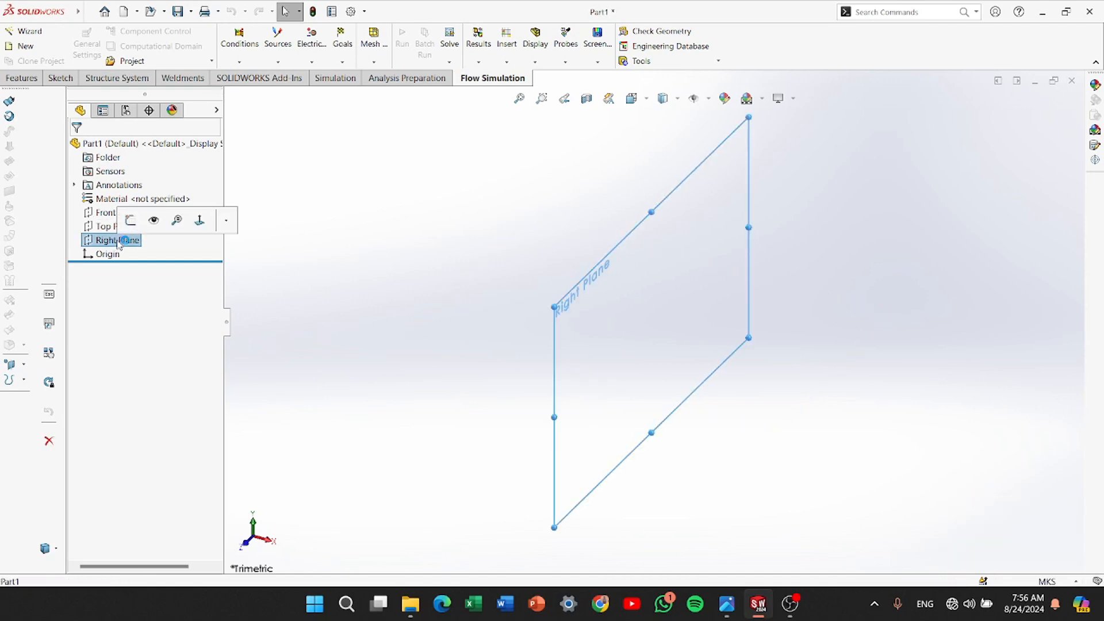
{"action": "left_click", "coordinate": [132, 220]}
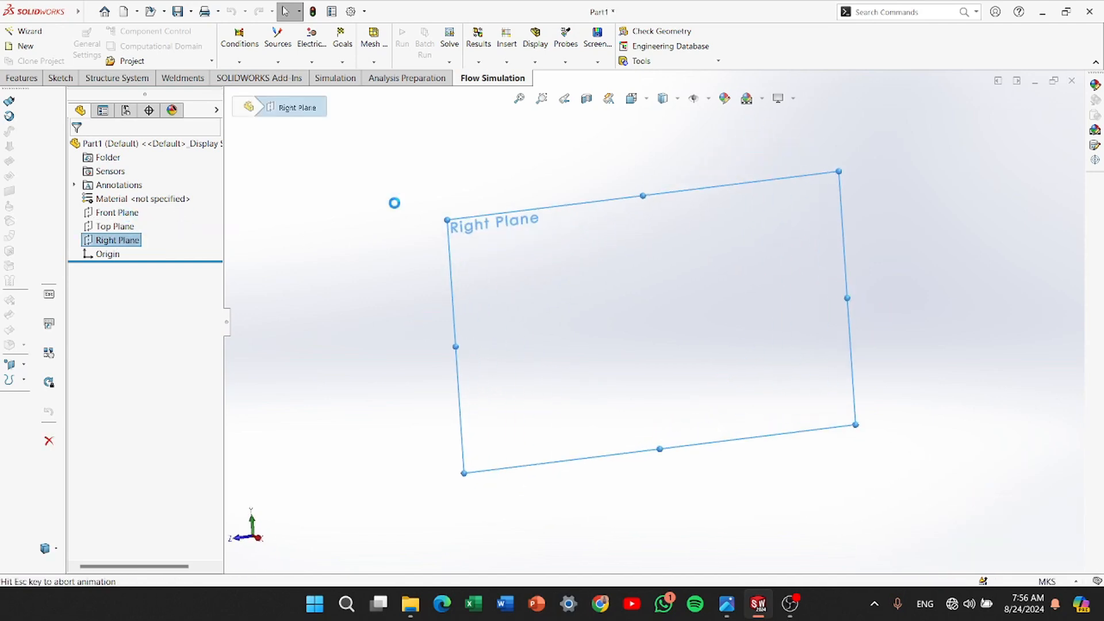
{"action": "left_click", "coordinate": [926, 11]}
{"action": "type", "text": "sket"}
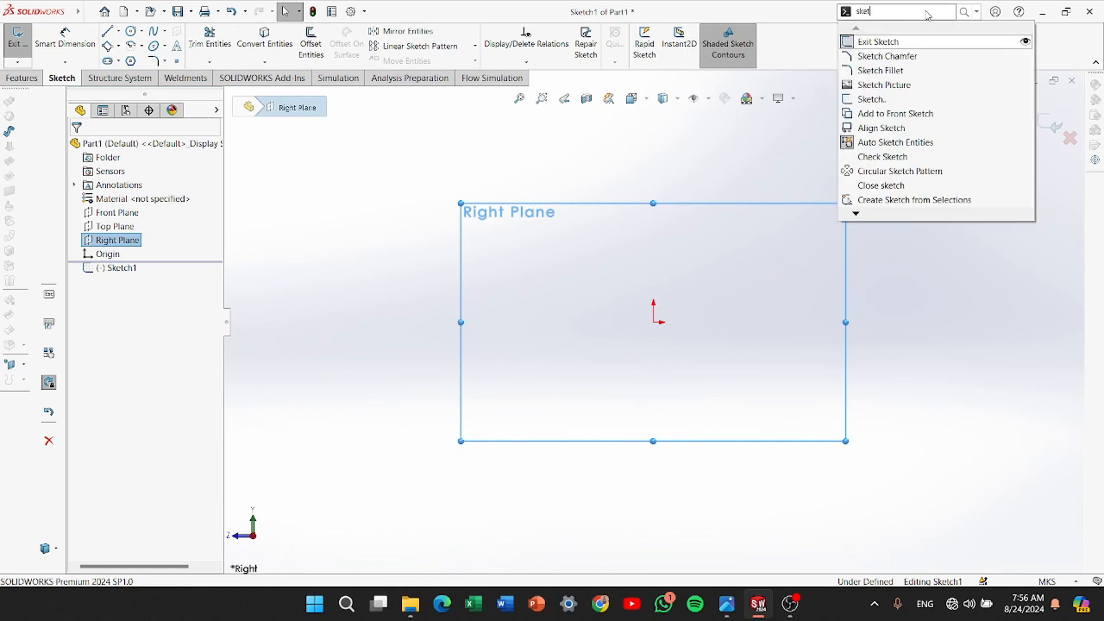
{"action": "left_click", "coordinate": [884, 41]}
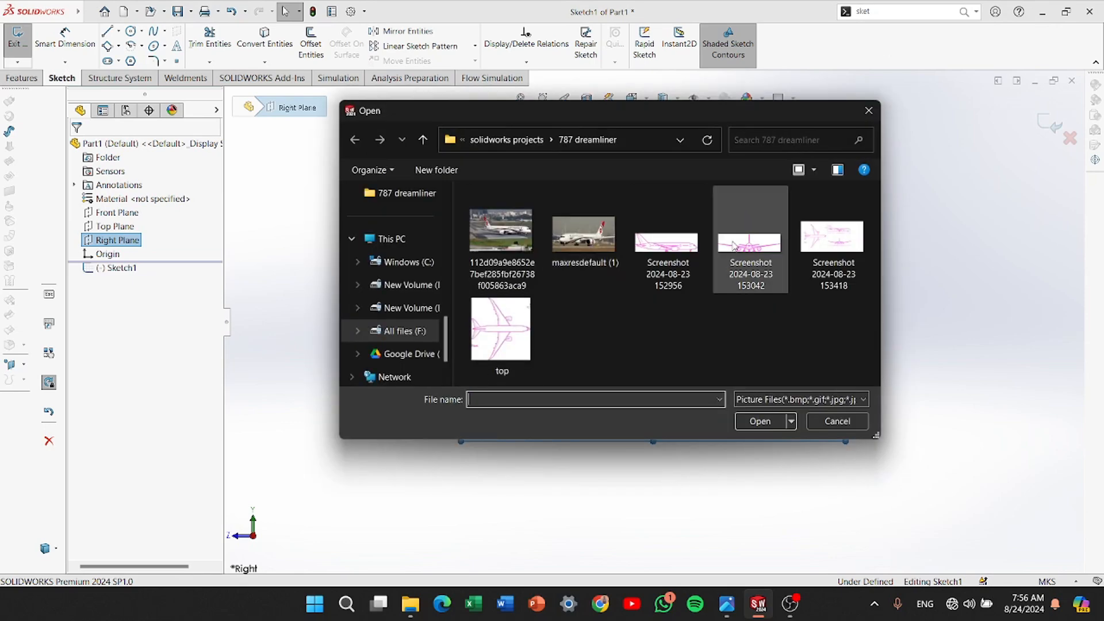
{"action": "double_click", "coordinate": [666, 245]}
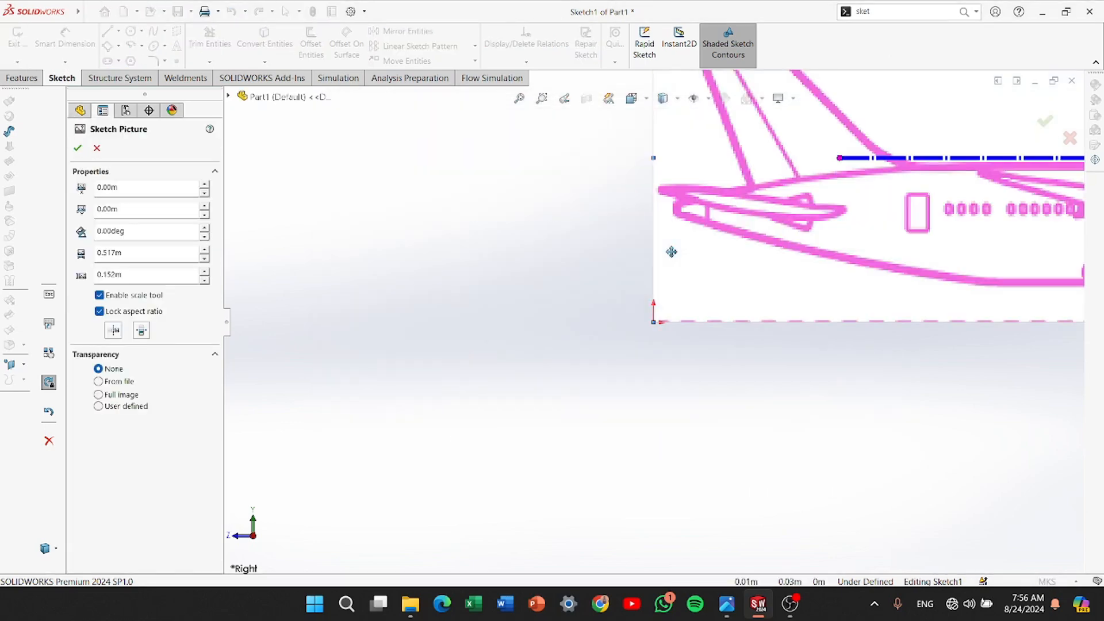
{"action": "scroll", "coordinate": [883, 259], "scroll_direction": "down", "scroll_amount": 4}
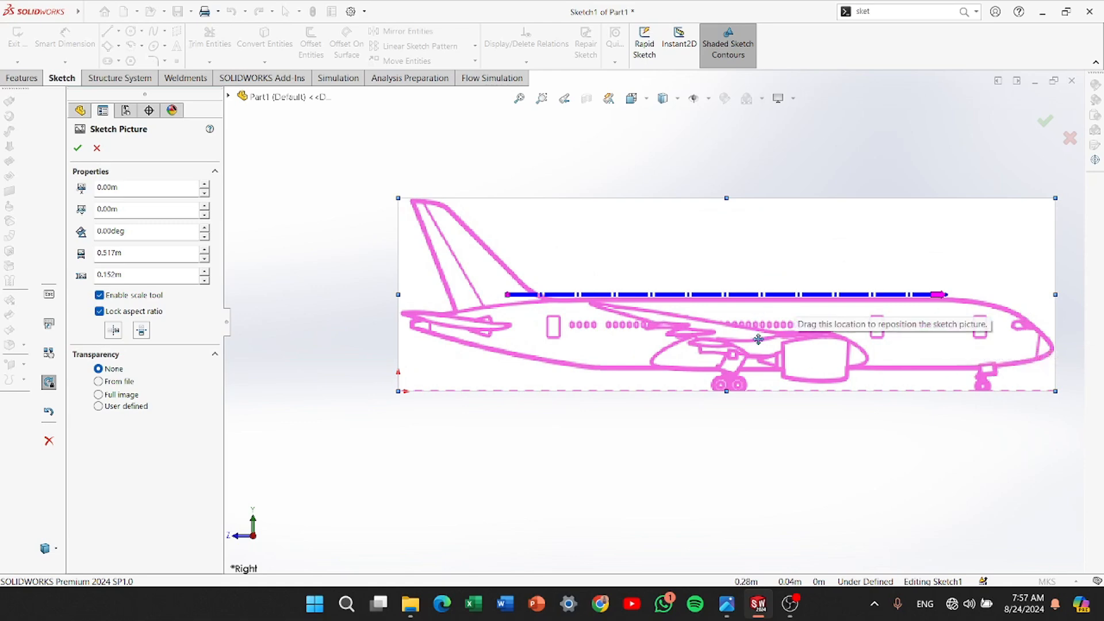
Flip the side-view sketch picture horizontally so the aircraft's nose is at the origin end
{"action": "left_click", "coordinate": [113, 330]}
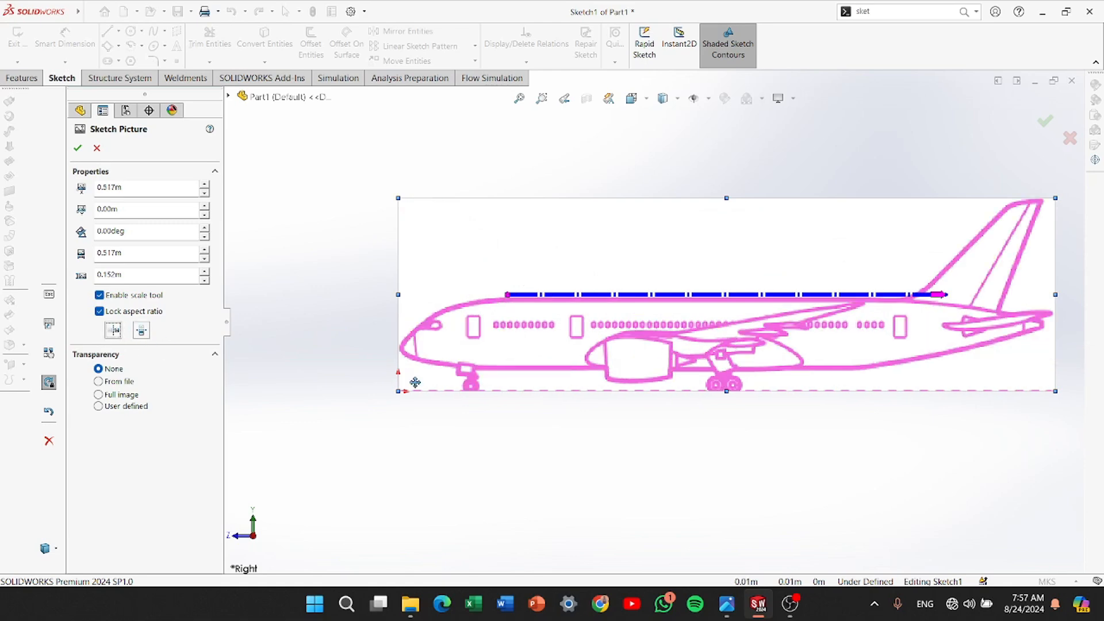
{"action": "scroll", "coordinate": [431, 360], "scroll_direction": "down", "scroll_amount": 3}
{"action": "scroll", "coordinate": [644, 371], "scroll_direction": "up", "scroll_amount": 2}
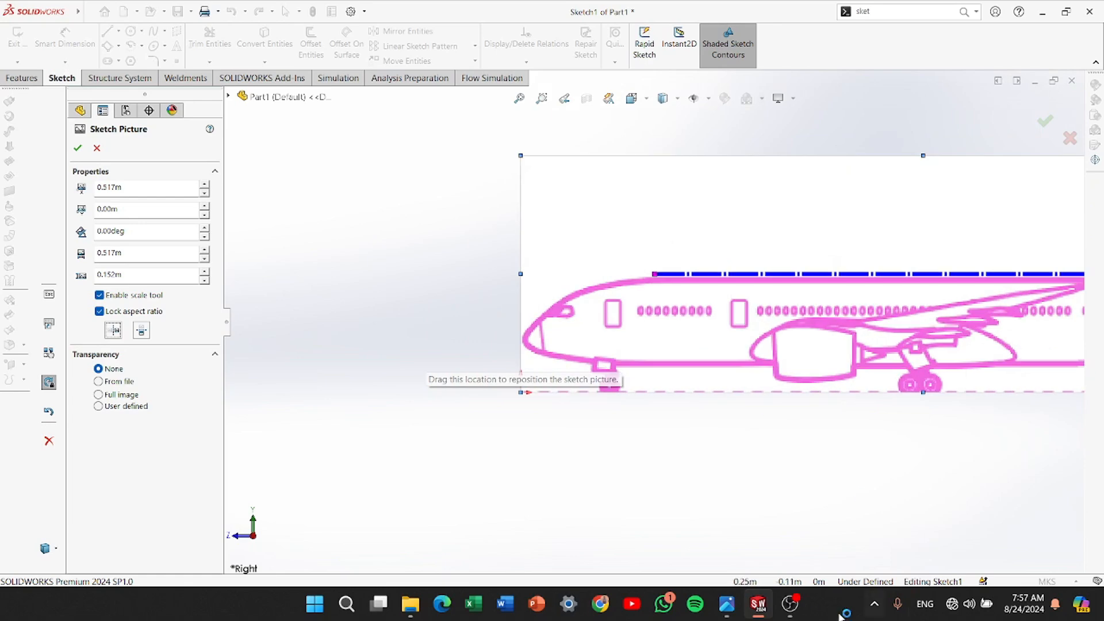
Look up the aircraft's overall length in the reference drawing and set the sketch picture's width to 56.72 m
{"action": "mouse_move", "coordinate": [728, 609]}
{"action": "left_click", "coordinate": [648, 543]}
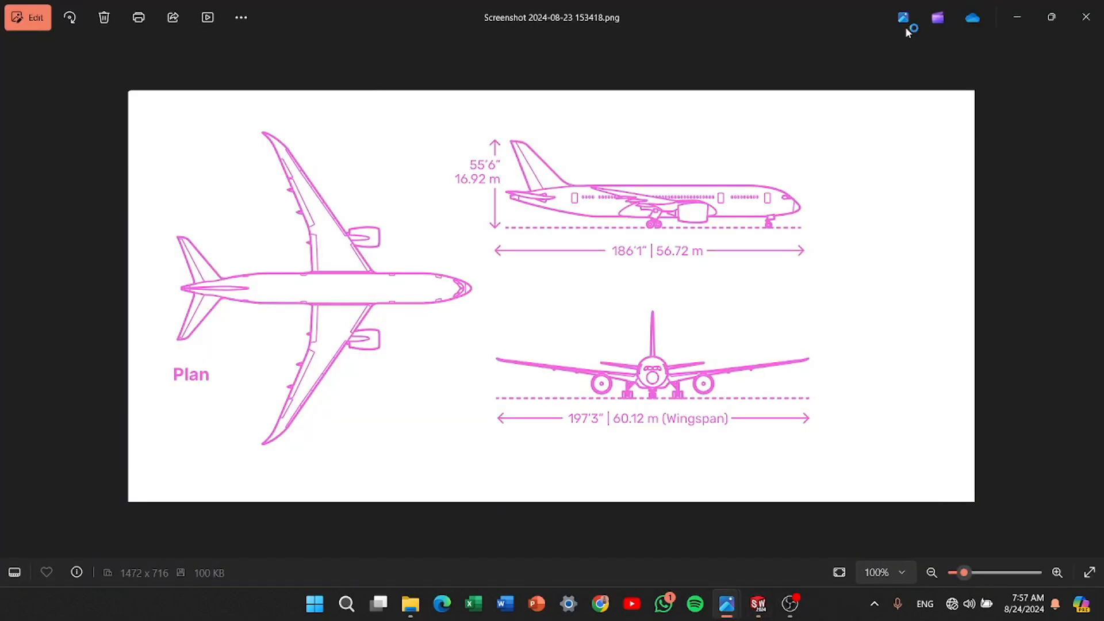
{"action": "left_click", "coordinate": [1017, 17]}
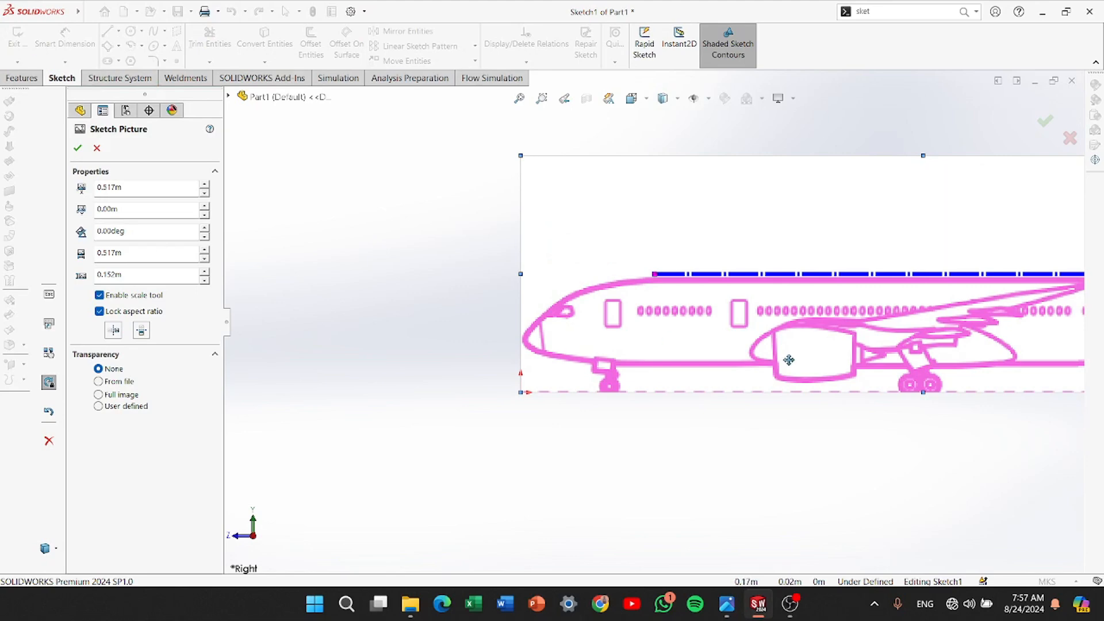
{"action": "scroll", "coordinate": [855, 323], "scroll_direction": "up", "scroll_amount": 4}
{"action": "scroll", "coordinate": [855, 322], "scroll_direction": "down", "scroll_amount": 5}
{"action": "scroll", "coordinate": [855, 322], "scroll_direction": "up", "scroll_amount": 2}
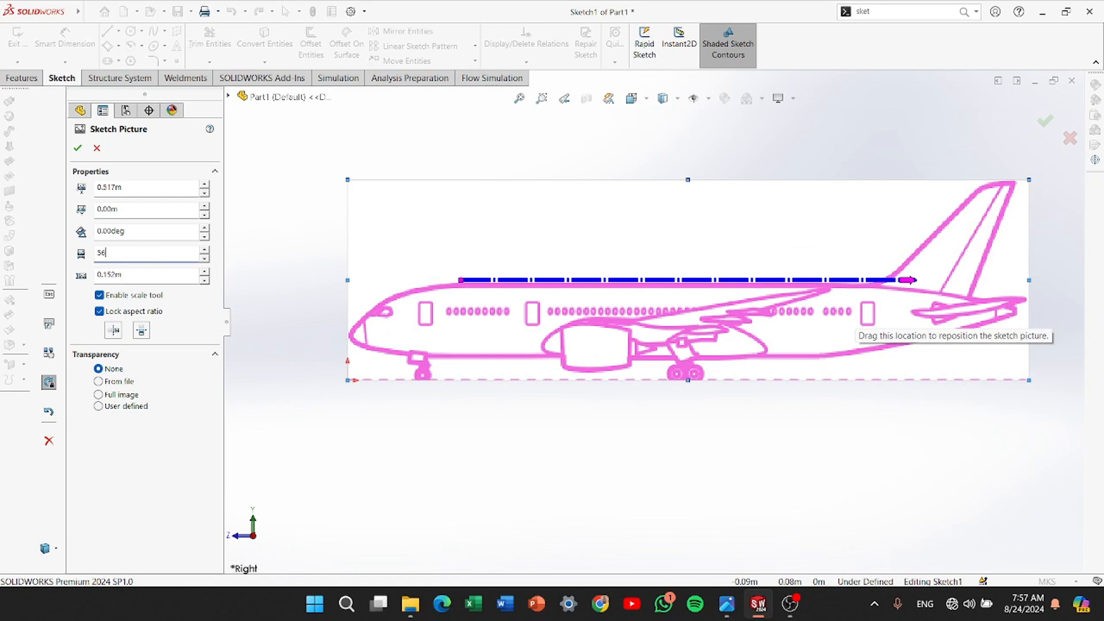
{"action": "type", "text": "56.72"}
{"action": "key", "text": "Return"}
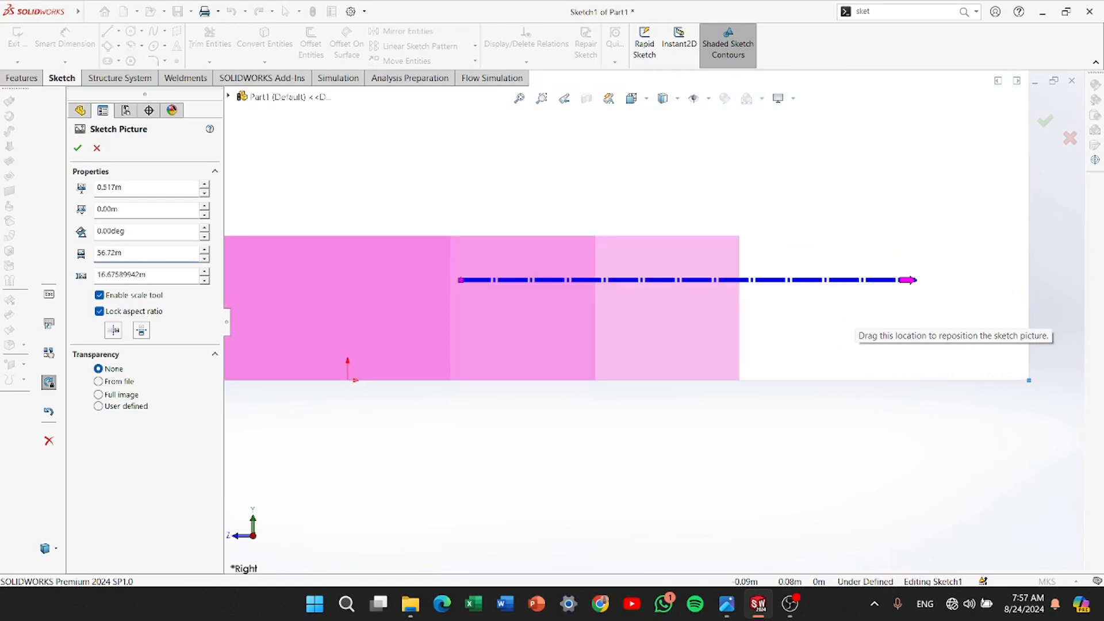
{"action": "scroll", "coordinate": [599, 239], "scroll_direction": "up", "scroll_amount": 6}
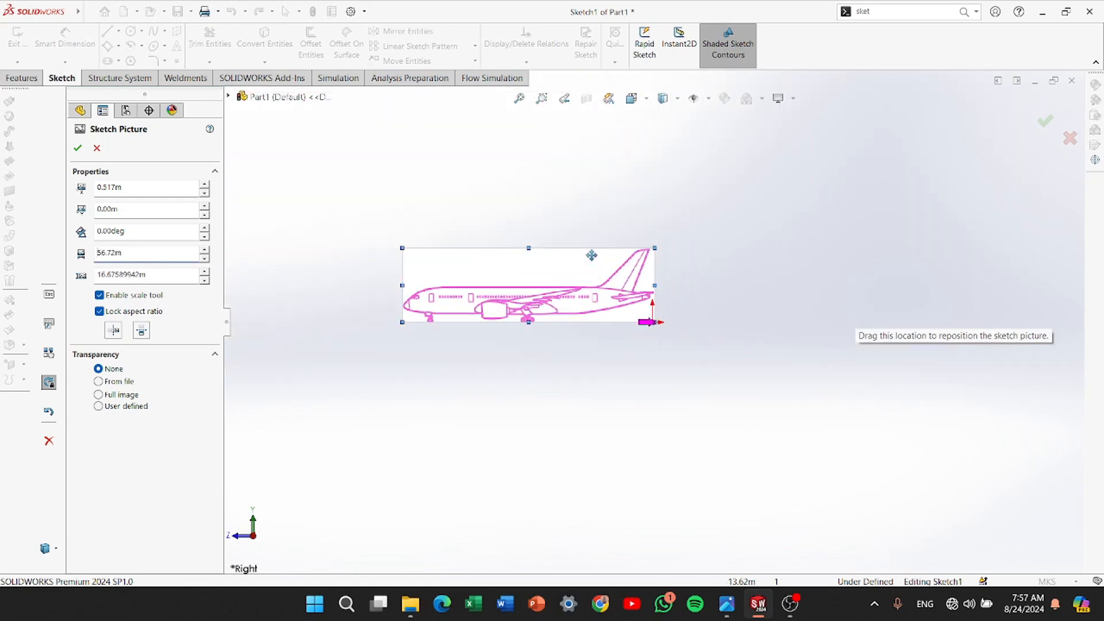
Move the sketch picture next to the origin and flip it vertically so the aircraft stands upright
{"action": "mouse_move", "coordinate": [592, 254]}
{"action": "left_mouse_down"}
{"action": "mouse_move", "coordinate": [576, 283]}
{"action": "mouse_move", "coordinate": [803, 264]}
{"action": "mouse_move", "coordinate": [771, 207]}
{"action": "mouse_move", "coordinate": [779, 216]}
{"action": "left_mouse_up"}
{"action": "scroll", "coordinate": [722, 287], "scroll_direction": "down", "scroll_amount": 8}
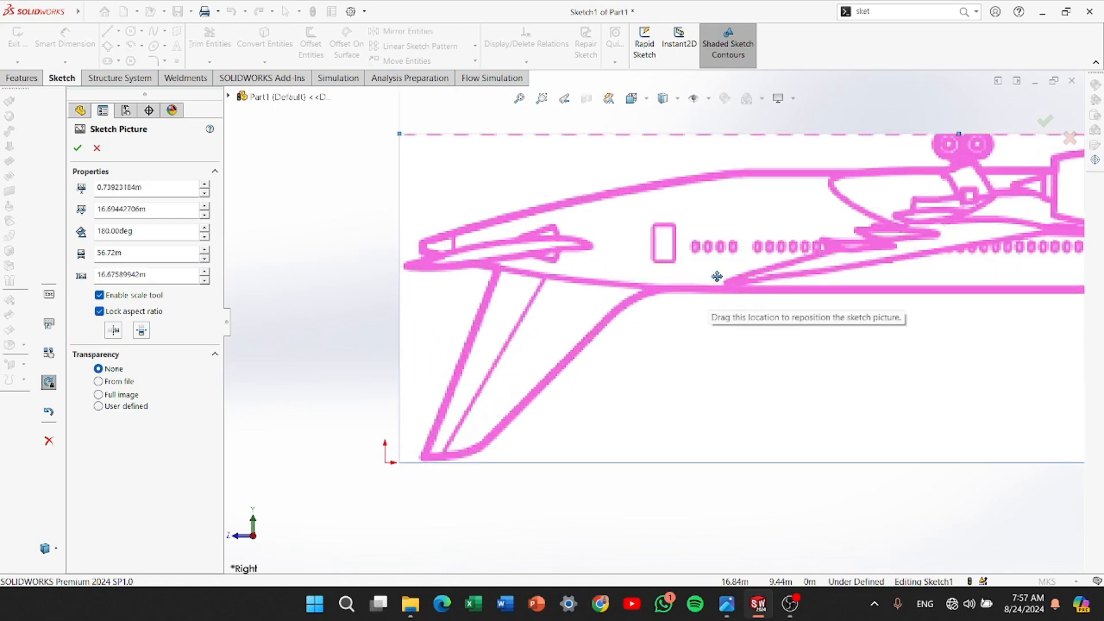
{"action": "scroll", "coordinate": [663, 310], "scroll_direction": "up", "scroll_amount": 3}
{"action": "left_click", "coordinate": [141, 330]}
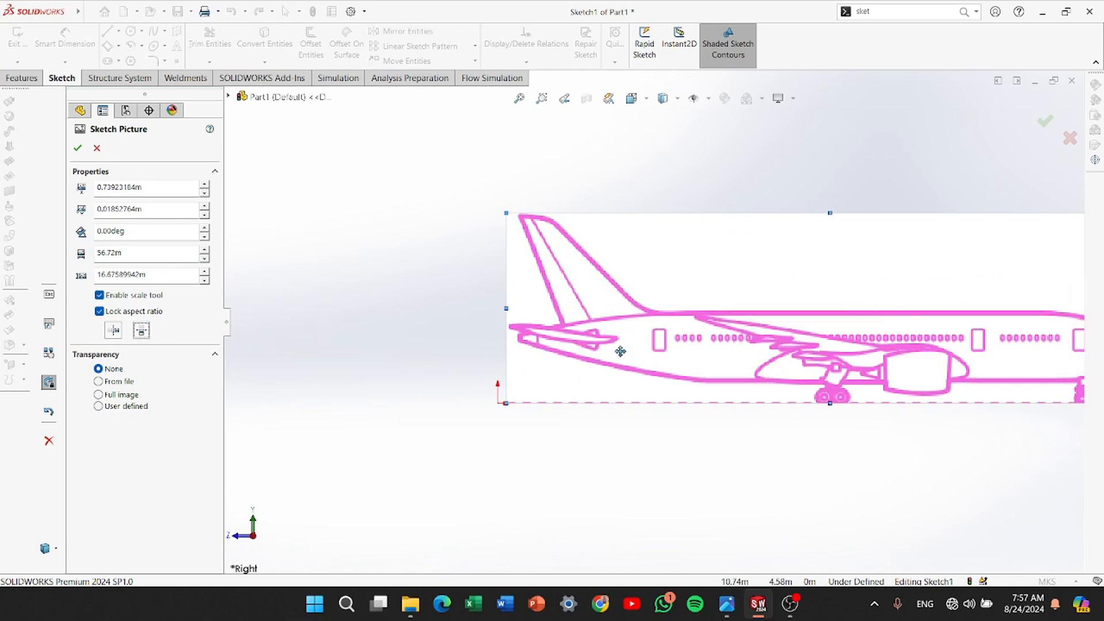
Flip the sketch picture horizontally and move its lower nose-end corner close to the origin
{"action": "scroll", "coordinate": [620, 352], "scroll_direction": "up", "scroll_amount": 3}
{"action": "left_click", "coordinate": [113, 330]}
{"action": "scroll", "coordinate": [586, 308], "scroll_direction": "down", "scroll_amount": 3}
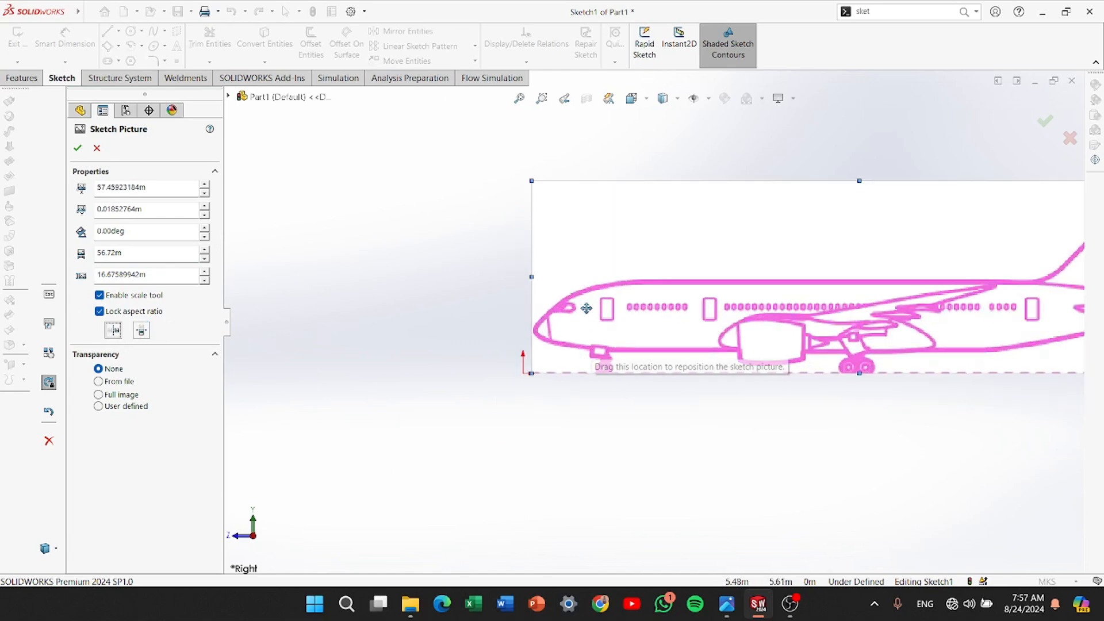
{"action": "scroll", "coordinate": [585, 309], "scroll_direction": "down", "scroll_amount": 3}
{"action": "left_click_drag", "start_coordinate": [727, 332], "coordinate": [712, 332]}
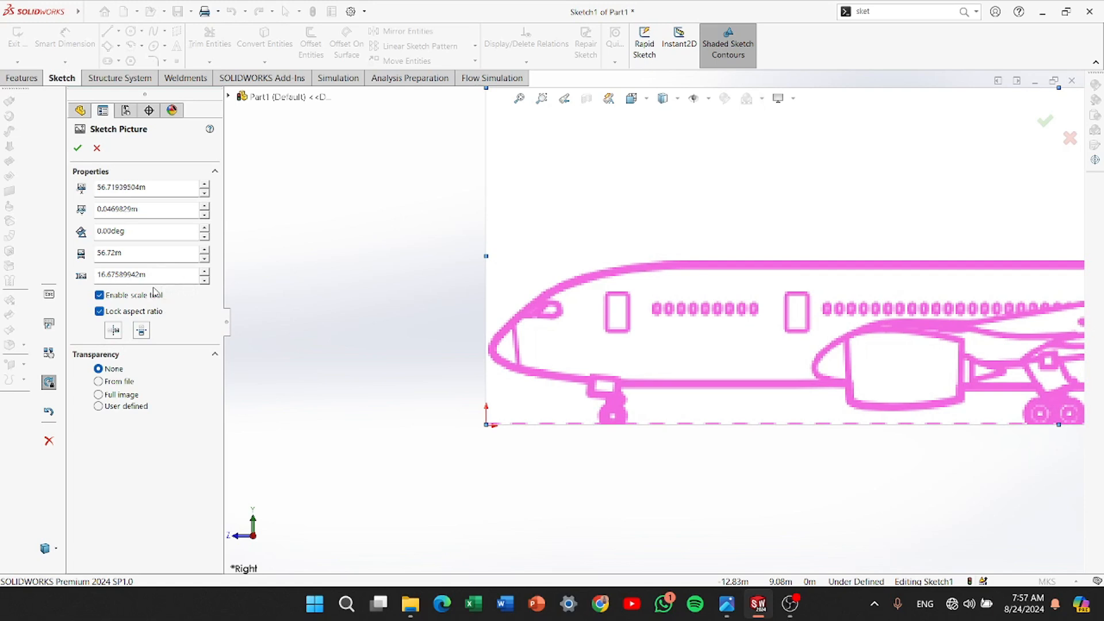
Set the sketch picture's height to 16.92 m
{"action": "key", "text": "BackSpace"}
{"action": "key", "text": "BackSpace"}
{"action": "key", "text": "BackSpace"}
{"action": "key", "text": "BackSpace"}
{"action": "key", "text": "BackSpace"}
{"action": "key", "text": "BackSpace"}
{"action": "key", "text": "BackSpace"}
{"action": "key", "text": "BackSpace"}
{"action": "key", "text": "BackSpace"}
{"action": "type", "text": "92"}
{"action": "key", "text": "Return"}
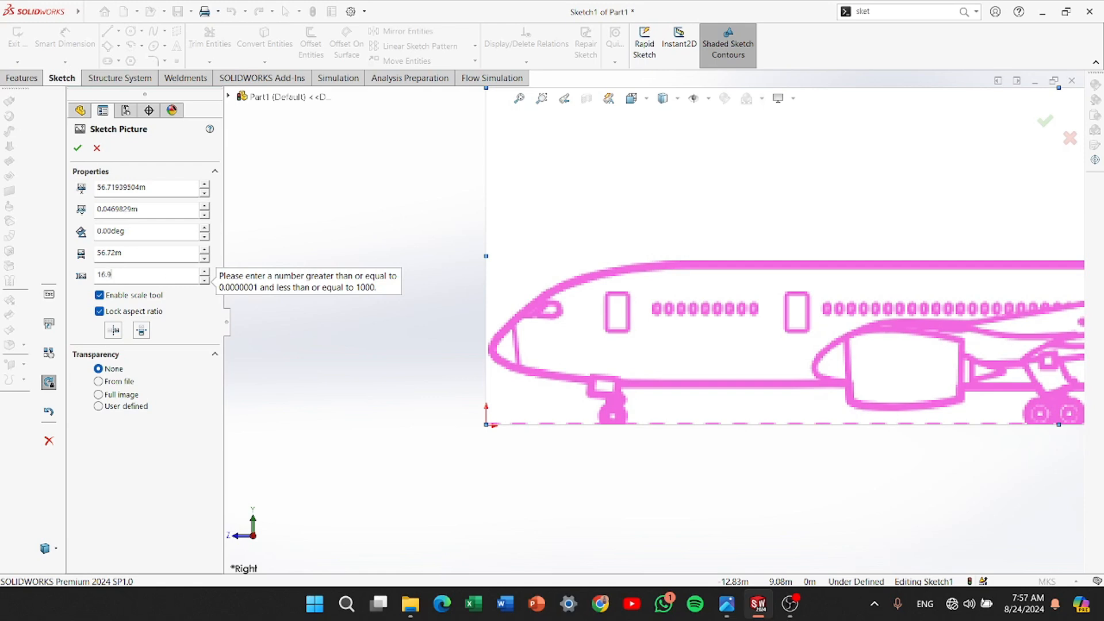
{"action": "type", "text": "2"}
{"action": "left_click", "coordinate": [295, 370]}
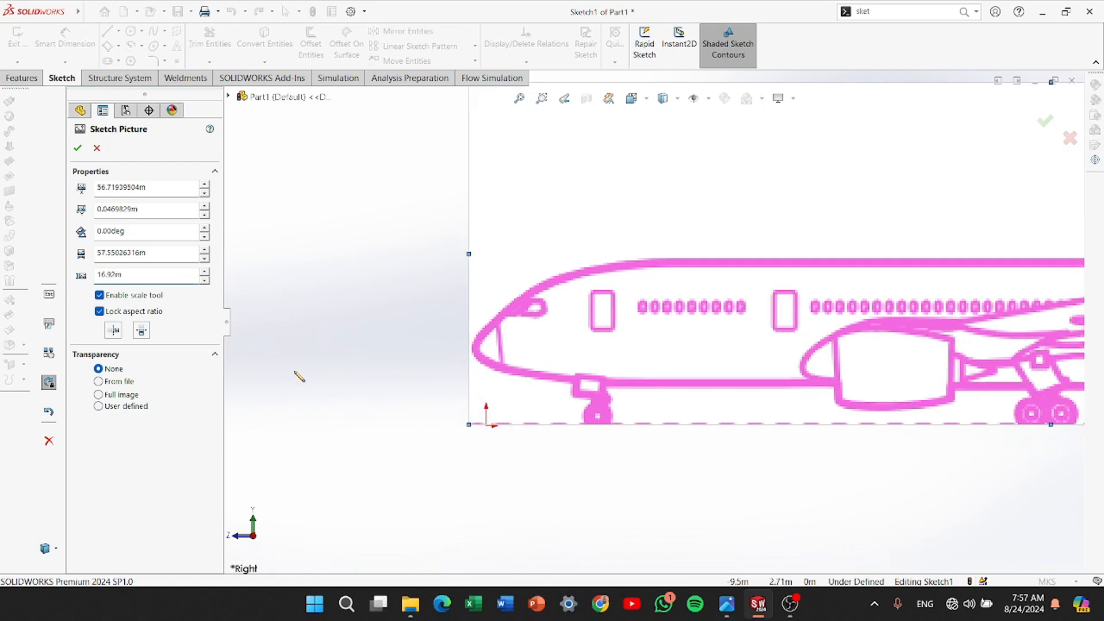
Disable the scale tool and the aspect ratio lock, and set the sketch picture's width to 56.72 m
{"action": "scroll", "coordinate": [670, 291], "scroll_direction": "up", "scroll_amount": 5}
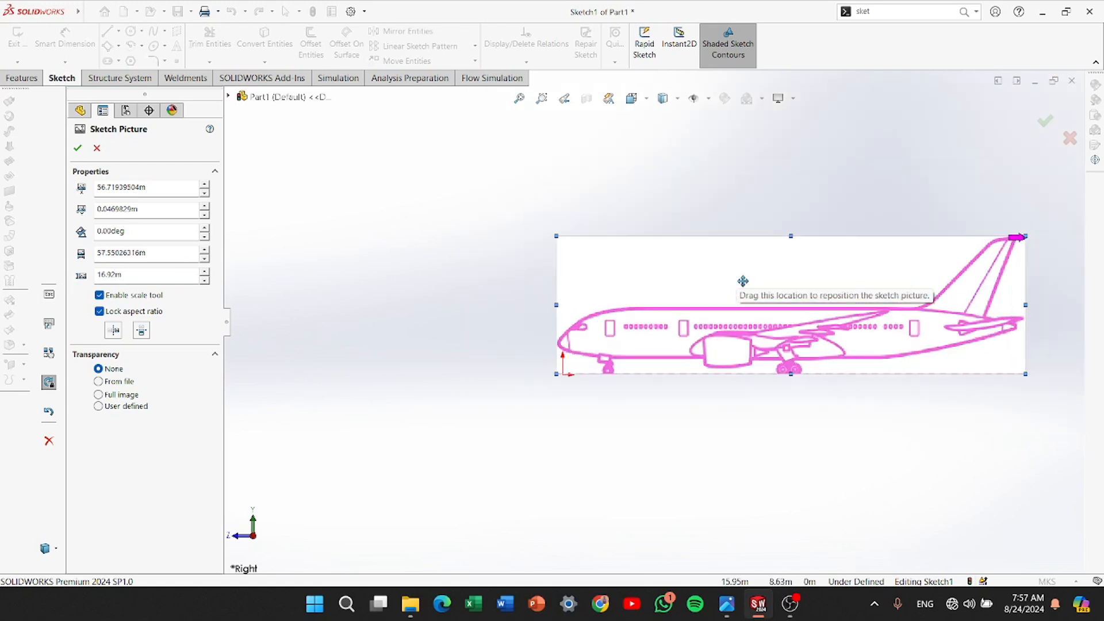
{"action": "scroll", "coordinate": [743, 282], "scroll_direction": "down", "scroll_amount": 3}
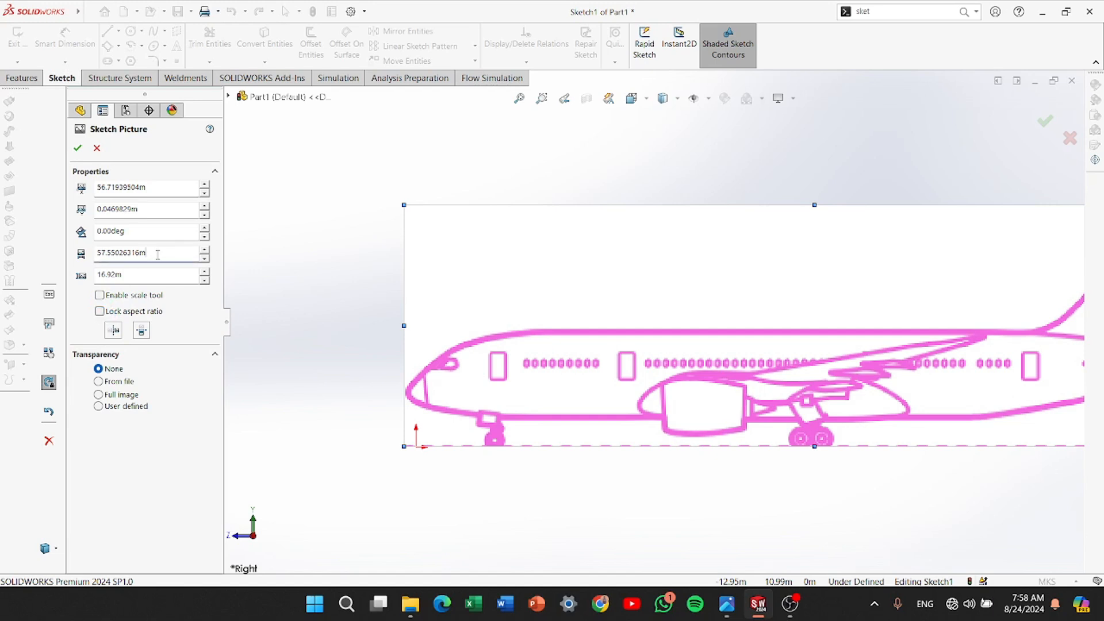
{"action": "key", "text": "ctrl+a"}
{"action": "type", "text": "5"}
{"action": "key", "text": "Return"}
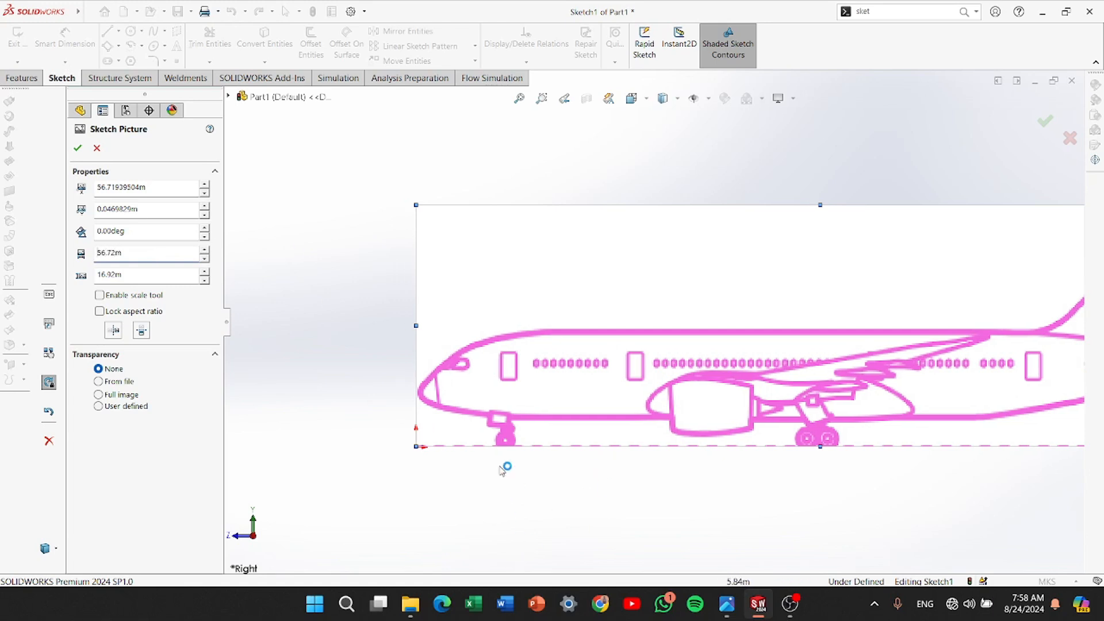
Reposition the sketch picture so its lower nose-end corner sits exactly on the origin
{"action": "scroll", "coordinate": [473, 367], "scroll_direction": "down", "scroll_amount": 10}
{"action": "left_click_drag", "start_coordinate": [543, 378], "coordinate": [544, 381]}
{"action": "scroll", "coordinate": [544, 381], "scroll_direction": "up", "scroll_amount": 8}
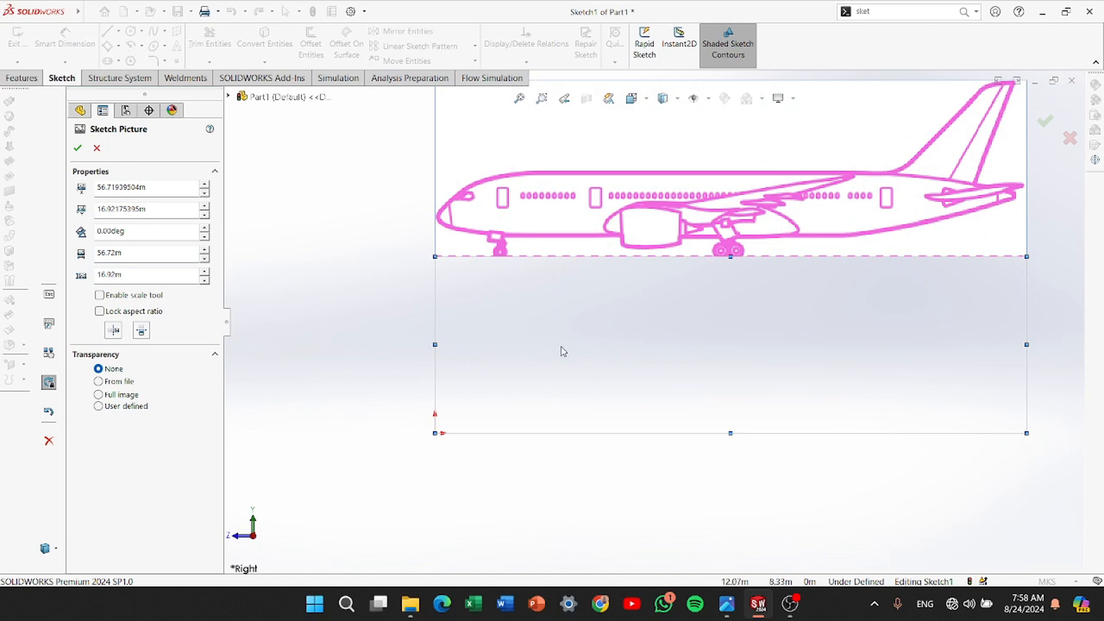
{"action": "left_click_drag", "start_coordinate": [608, 238], "coordinate": [608, 411]}
{"action": "scroll", "coordinate": [491, 410], "scroll_direction": "up", "scroll_amount": 3}
{"action": "scroll", "coordinate": [491, 410], "scroll_direction": "up", "scroll_amount": 3}
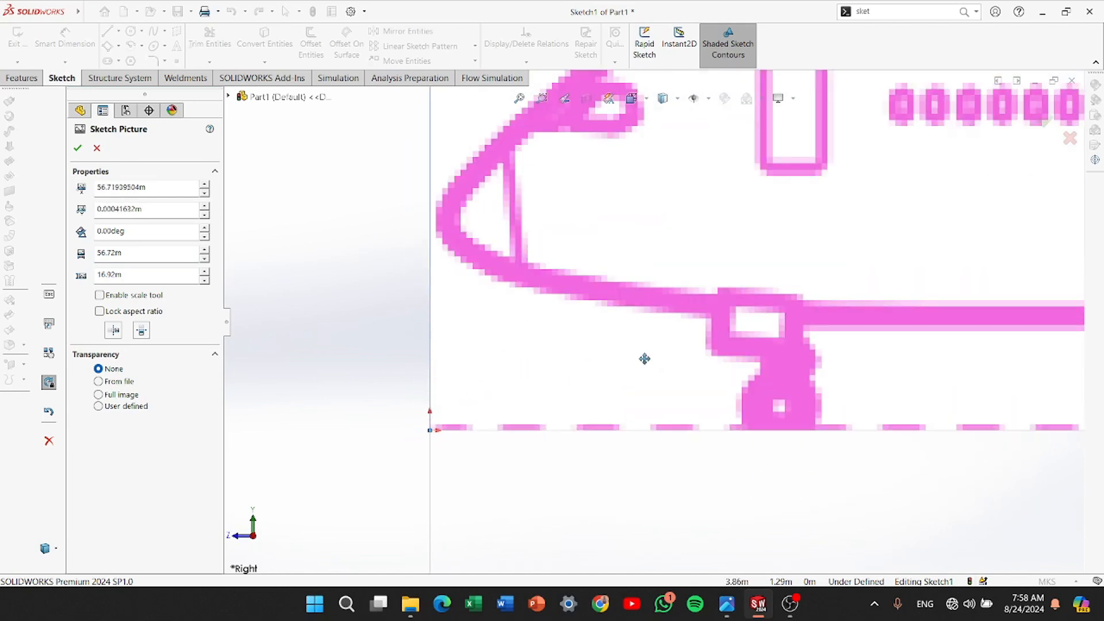
{"action": "left_click_drag", "start_coordinate": [646, 357], "coordinate": [645, 359]}
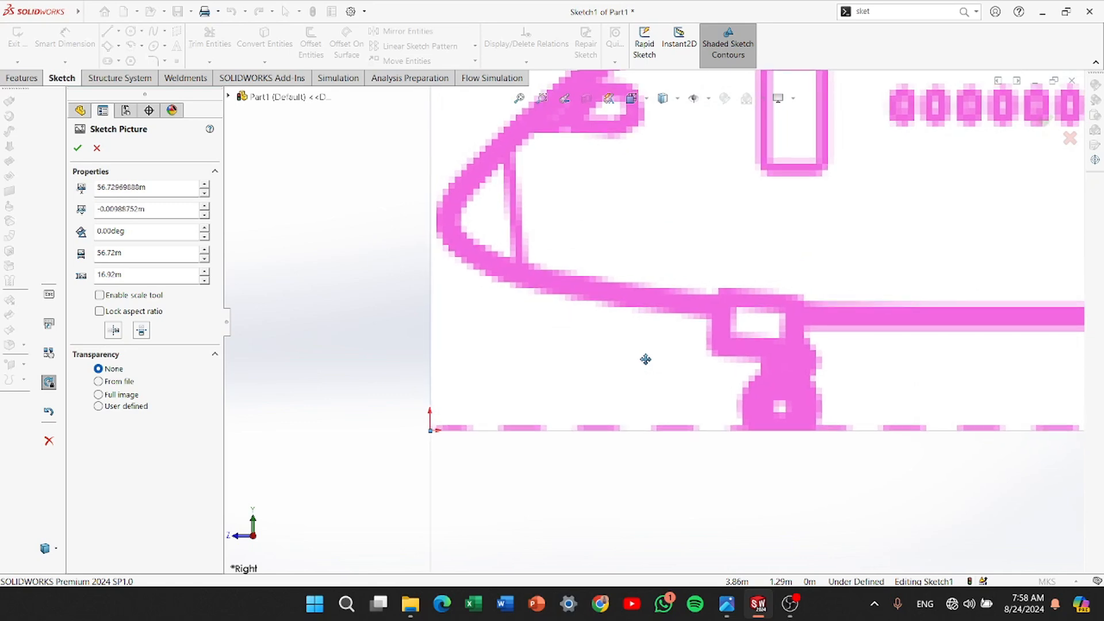
Accept the sketch picture's placement and close the Right Plane sketch
{"action": "scroll", "coordinate": [645, 359], "scroll_direction": "down", "scroll_amount": 10}
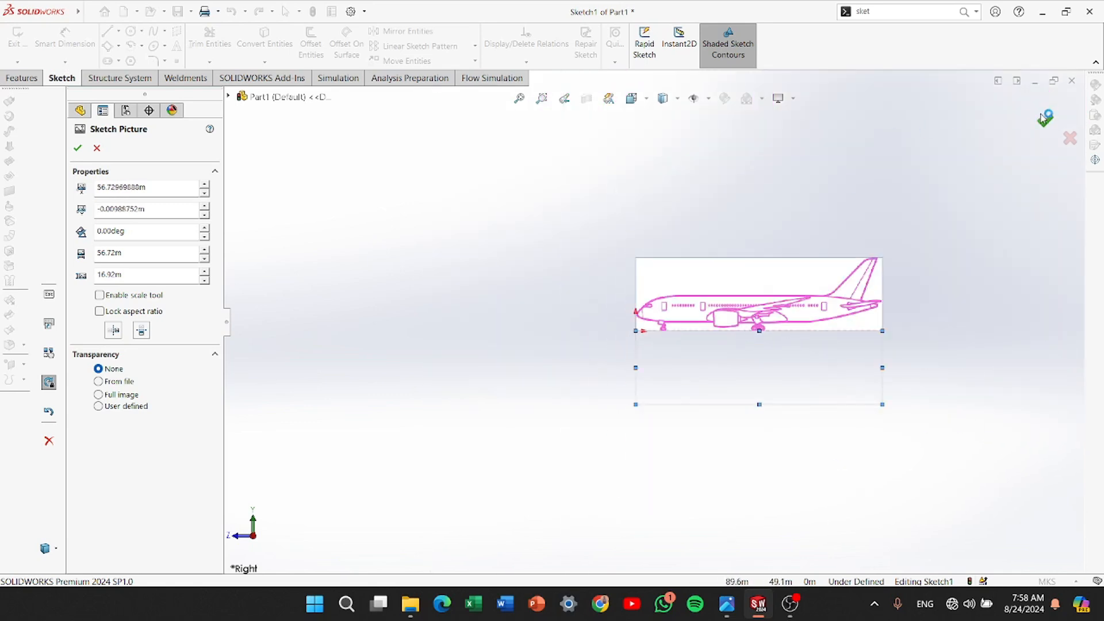
{"action": "left_click", "coordinate": [1044, 118]}
{"action": "scroll", "coordinate": [809, 268], "scroll_direction": "up", "scroll_amount": 4}
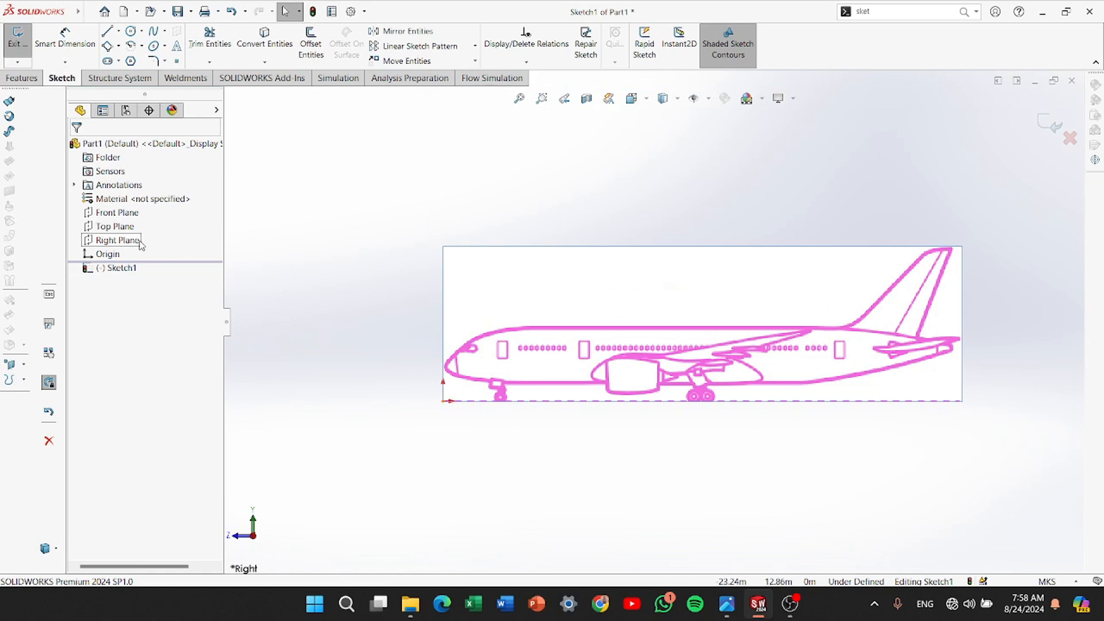
{"action": "left_click", "coordinate": [1047, 124]}
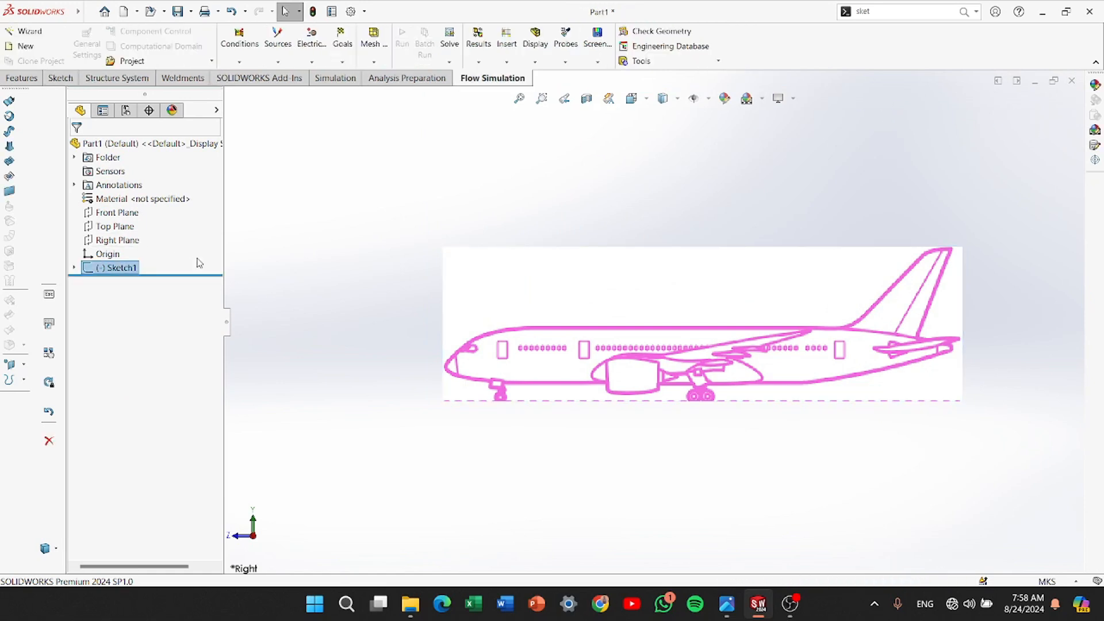
{"action": "left_click", "coordinate": [117, 212]}
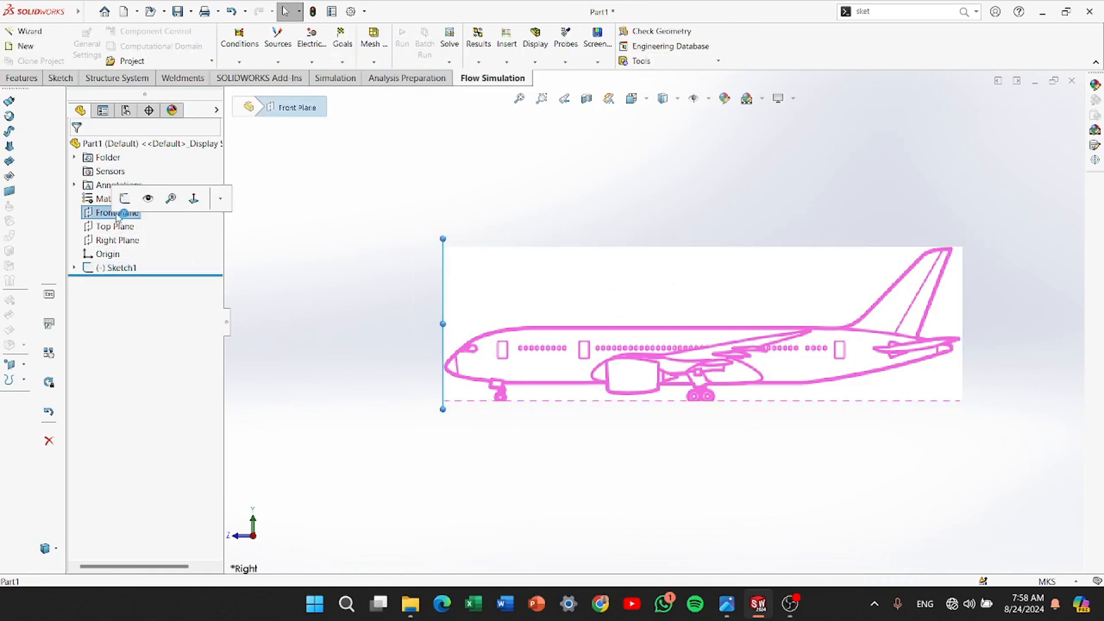
{"action": "left_click", "coordinate": [124, 198]}
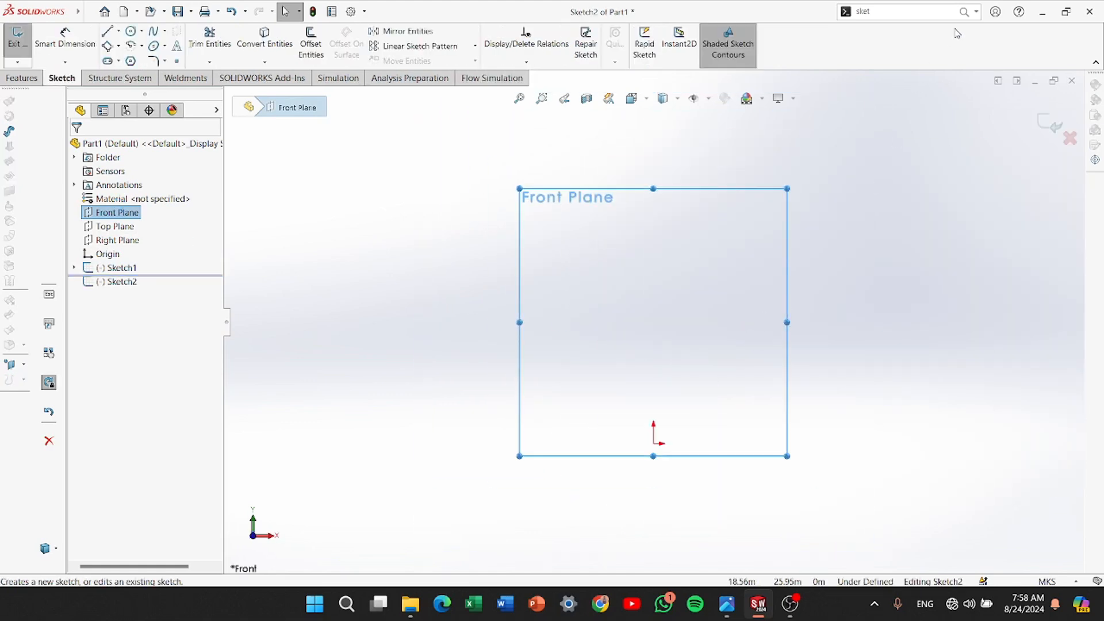
{"action": "left_click", "coordinate": [954, 11]}
{"action": "left_click", "coordinate": [989, 40]}
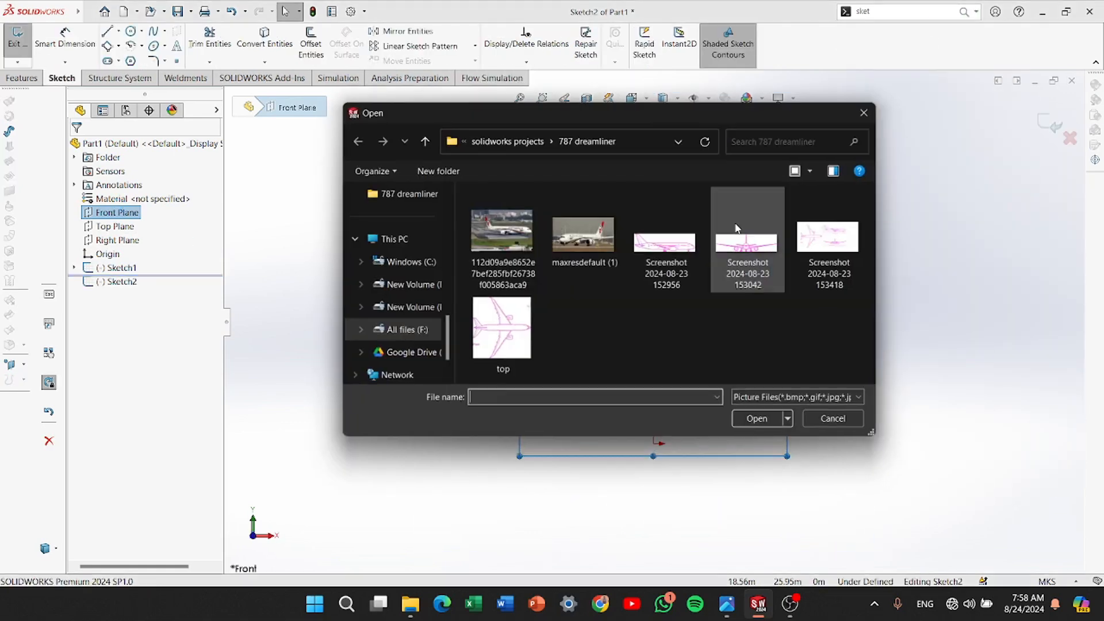
{"action": "double_click", "coordinate": [743, 240]}
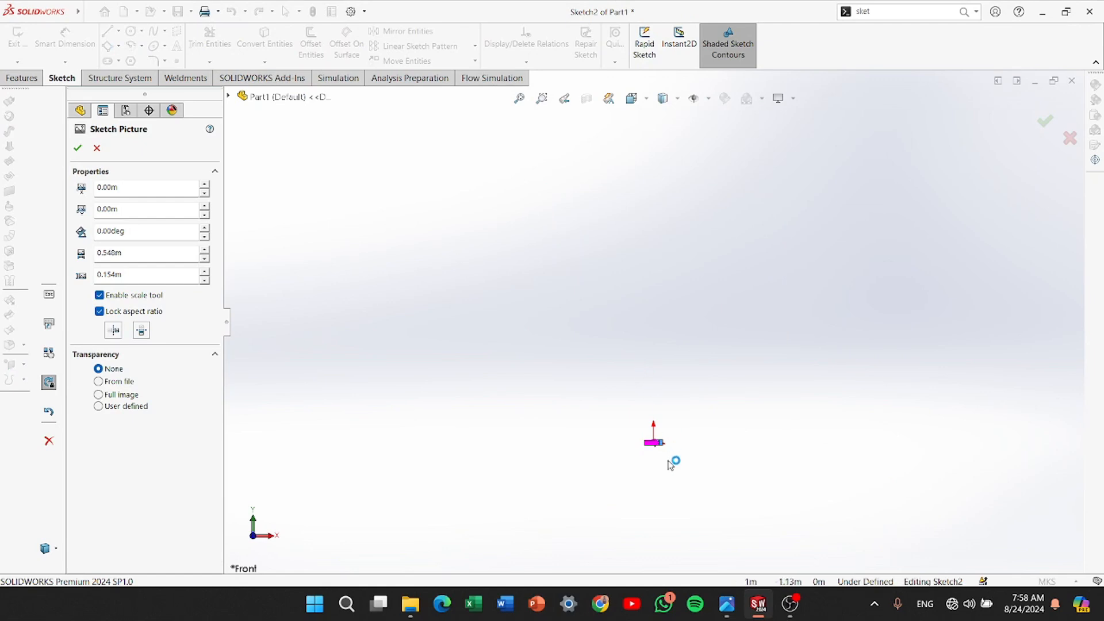
Set the front-view sketch picture's width to 60.12 m
{"action": "scroll", "coordinate": [661, 442], "scroll_direction": "down", "scroll_amount": 6}
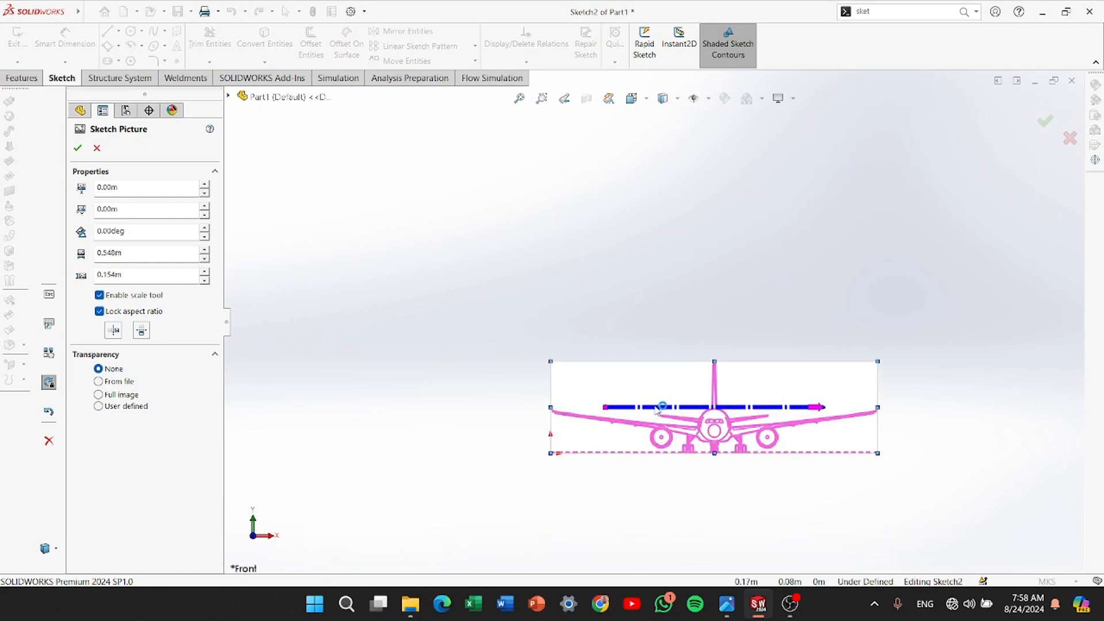
{"action": "scroll", "coordinate": [662, 414], "scroll_direction": "down", "scroll_amount": 4}
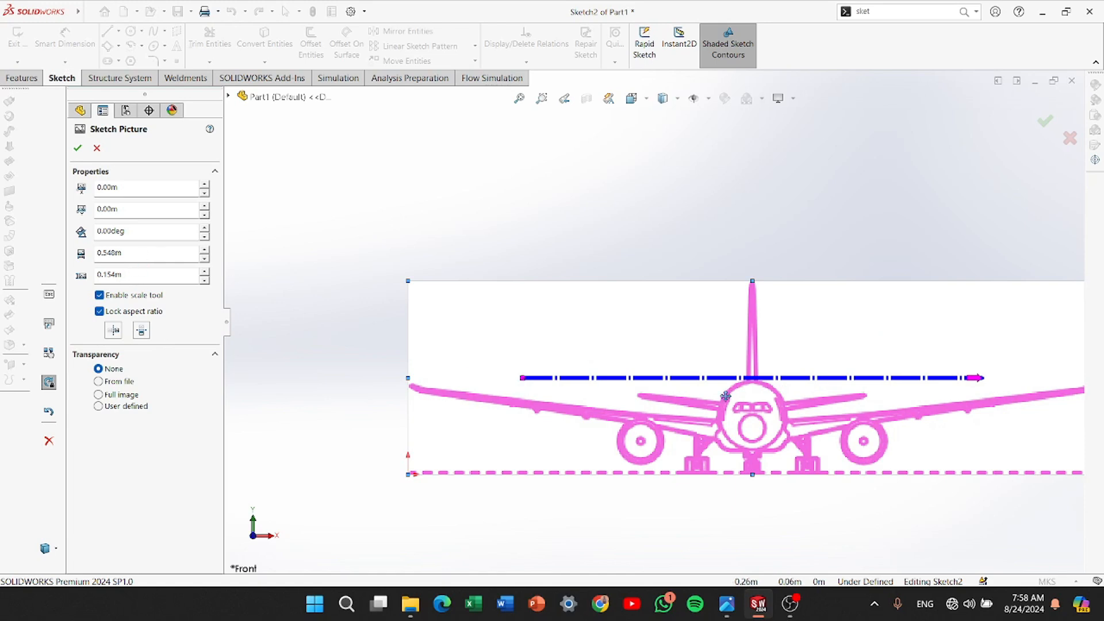
{"action": "scroll", "coordinate": [640, 440], "scroll_direction": "up", "scroll_amount": 2}
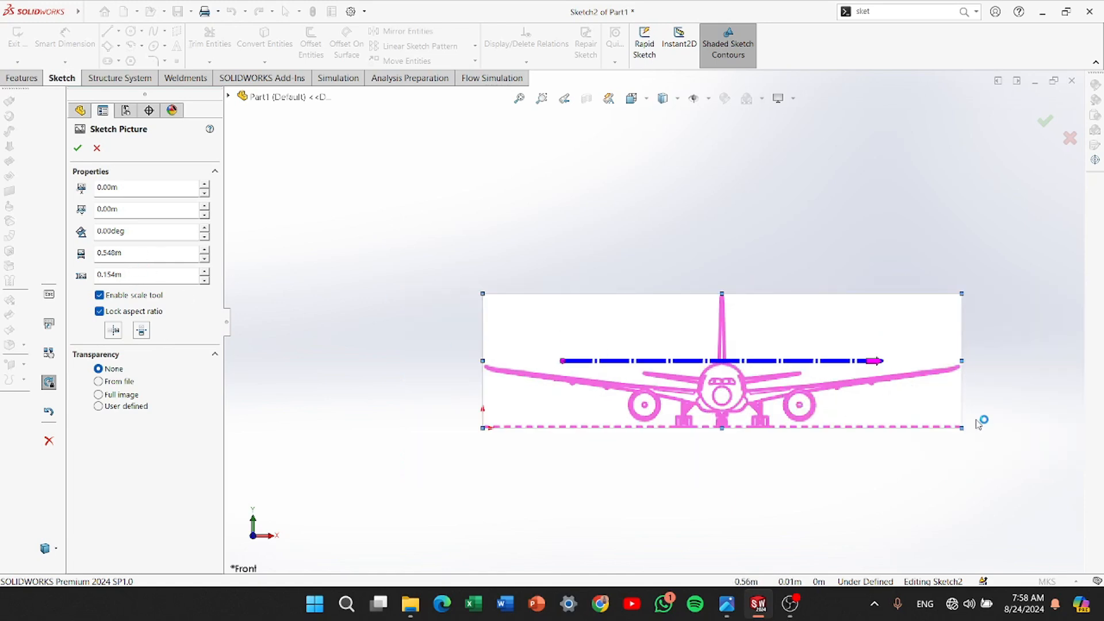
{"action": "left_click", "coordinate": [124, 257]}
{"action": "type", "text": "60.12"}
{"action": "key", "text": "Return"}
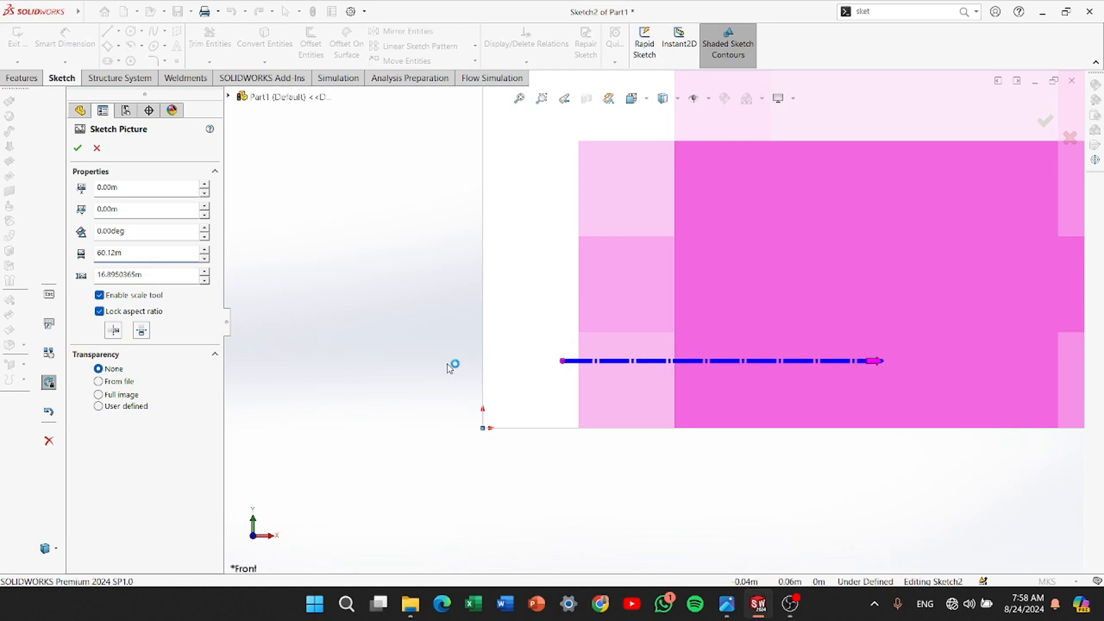
Disable the scale tool and aspect ratio lock, and set the front-view picture's height to 16.92 m
{"action": "left_click", "coordinate": [100, 295]}
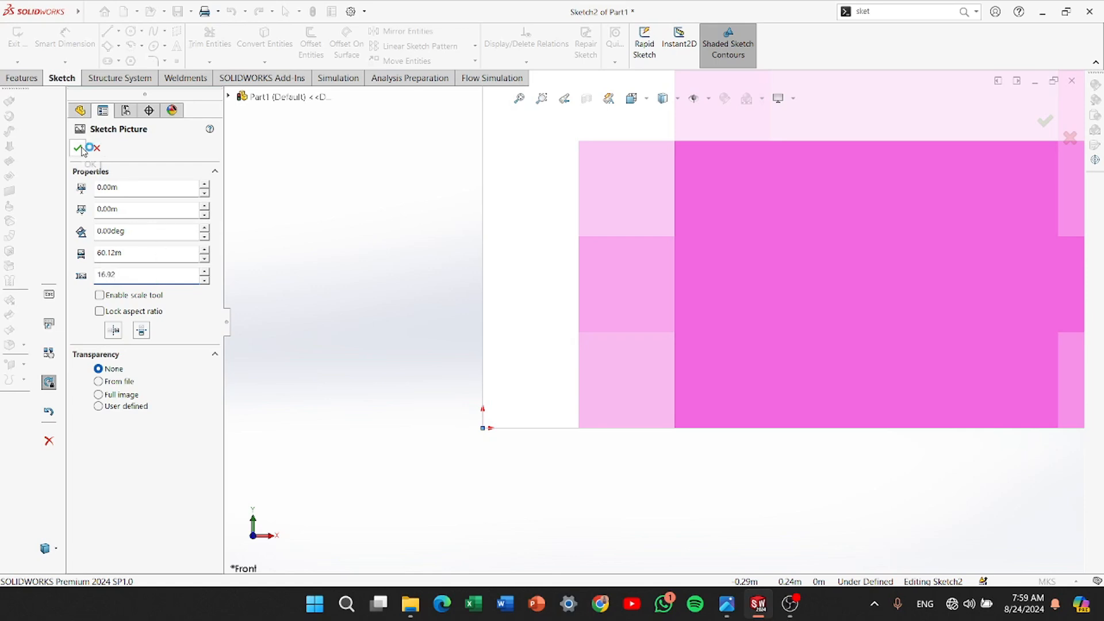
{"action": "scroll", "coordinate": [793, 366], "scroll_direction": "up", "scroll_amount": 11}
{"action": "left_click", "coordinate": [419, 371]}
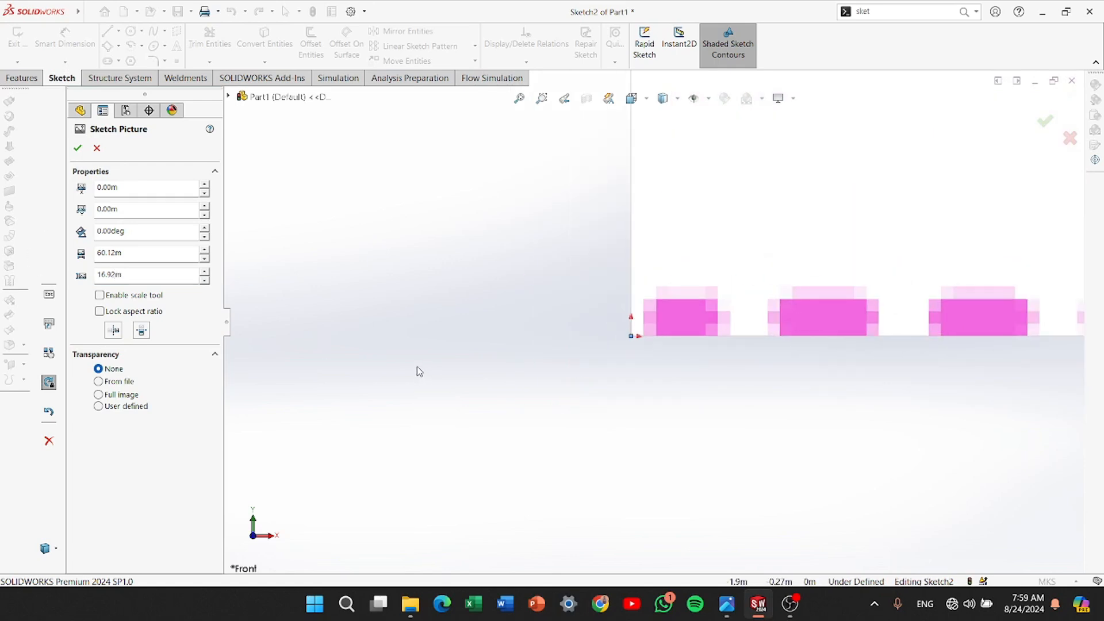
Reposition the front-view picture so the midpoint of its lower edge, below the fuselage centre, sits on the origin
{"action": "scroll", "coordinate": [793, 226], "scroll_direction": "up", "scroll_amount": 6}
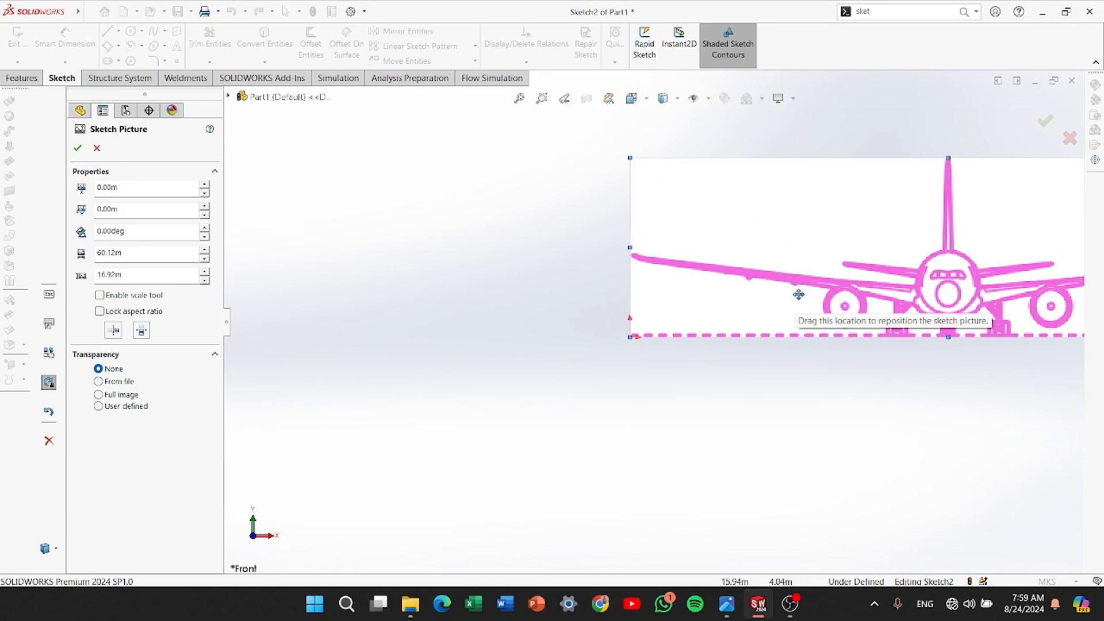
{"action": "left_click_drag", "start_coordinate": [798, 294], "coordinate": [509, 291]}
{"action": "scroll", "coordinate": [636, 306], "scroll_direction": "down", "scroll_amount": 5}
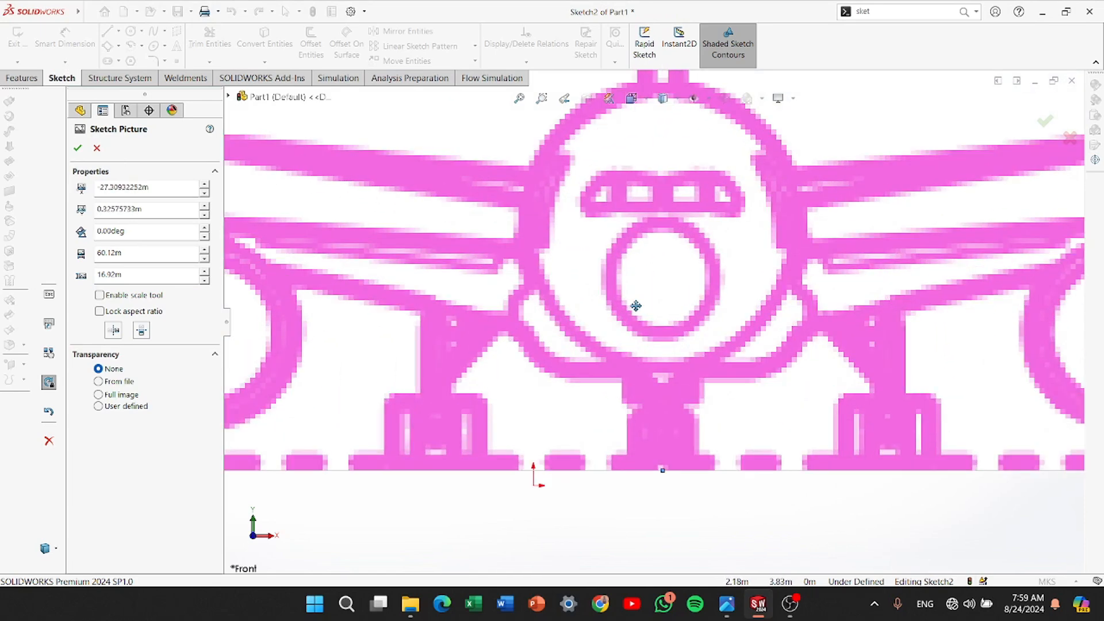
{"action": "mouse_move", "coordinate": [635, 306]}
{"action": "left_mouse_down"}
{"action": "mouse_move", "coordinate": [626, 335]}
{"action": "mouse_move", "coordinate": [526, 351]}
{"action": "left_mouse_up"}
Accept the front-view picture's placement and close the Front Plane sketch
{"action": "scroll", "coordinate": [535, 374], "scroll_direction": "up", "scroll_amount": 6}
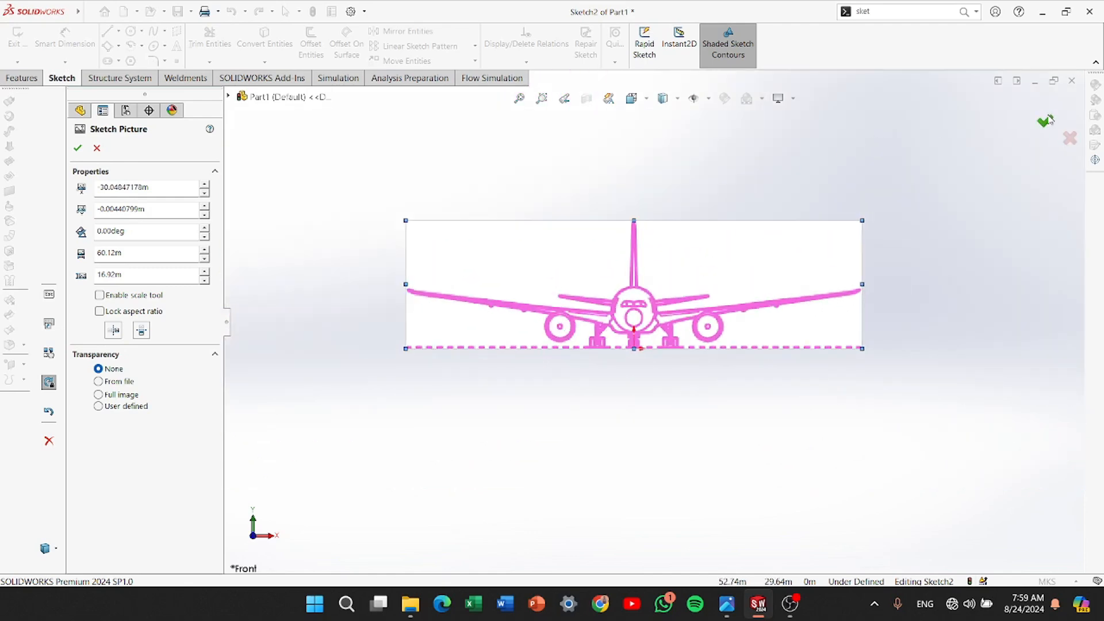
{"action": "left_click", "coordinate": [1046, 121]}
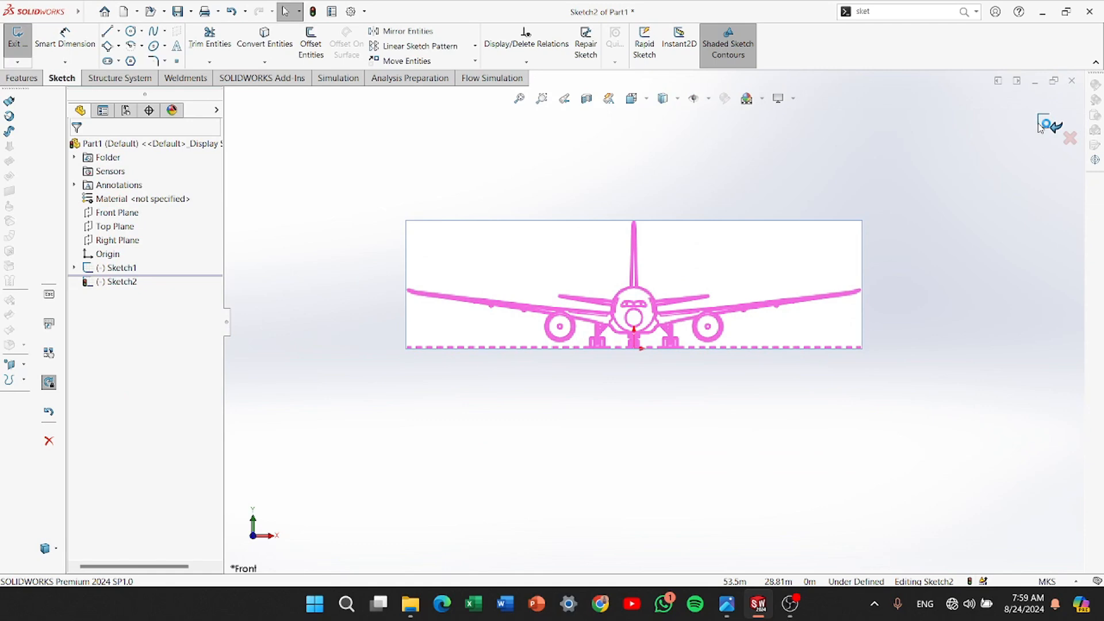
{"action": "left_click", "coordinate": [1041, 124]}
Start a sketch on the Top Plane and insert the image "top" as a sketch picture
{"action": "mouse_move", "coordinate": [747, 313]}
{"action": "middle_mouse_down"}
{"action": "mouse_move", "coordinate": [702, 301]}
{"action": "mouse_move", "coordinate": [536, 359]}
{"action": "mouse_move", "coordinate": [592, 360]}
{"action": "mouse_move", "coordinate": [727, 315]}
{"action": "mouse_move", "coordinate": [667, 389]}
{"action": "middle_mouse_up"}
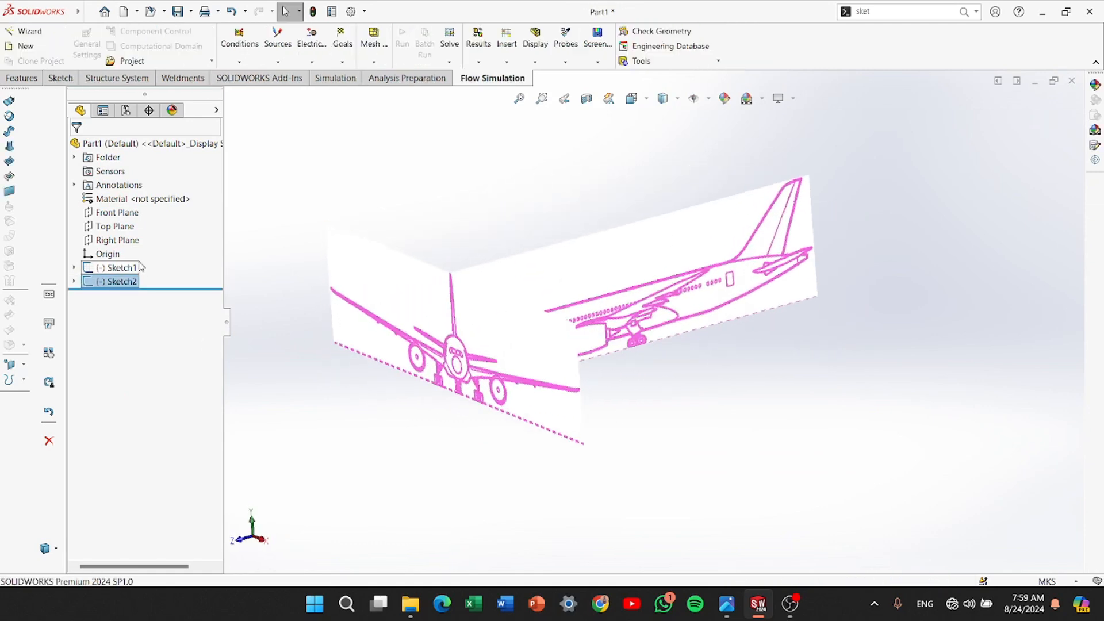
{"action": "left_click", "coordinate": [115, 226]}
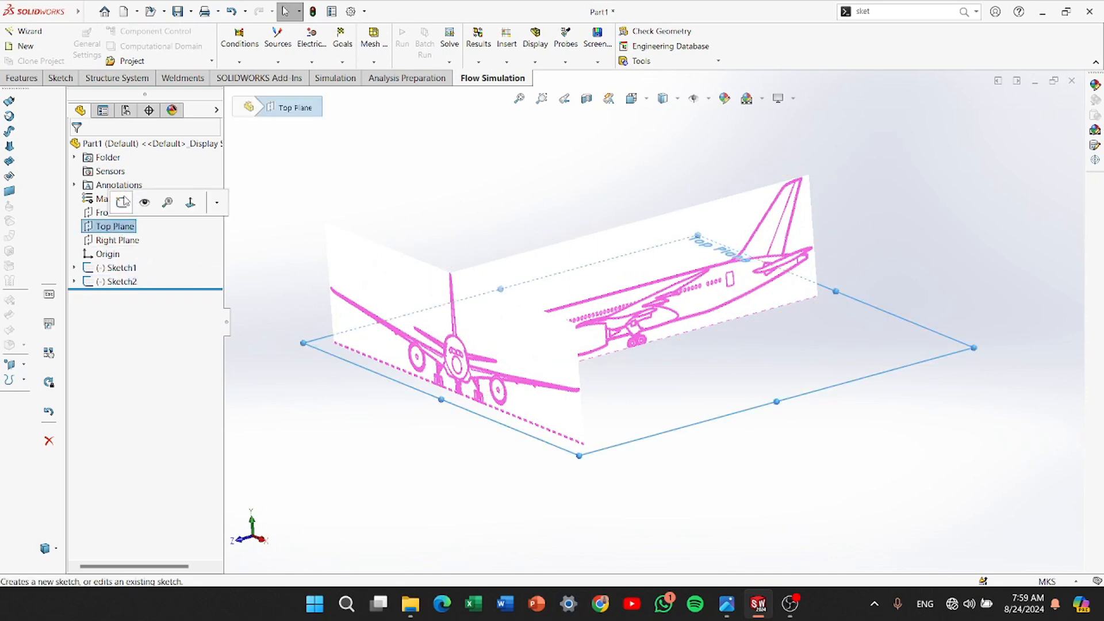
{"action": "left_click", "coordinate": [123, 202]}
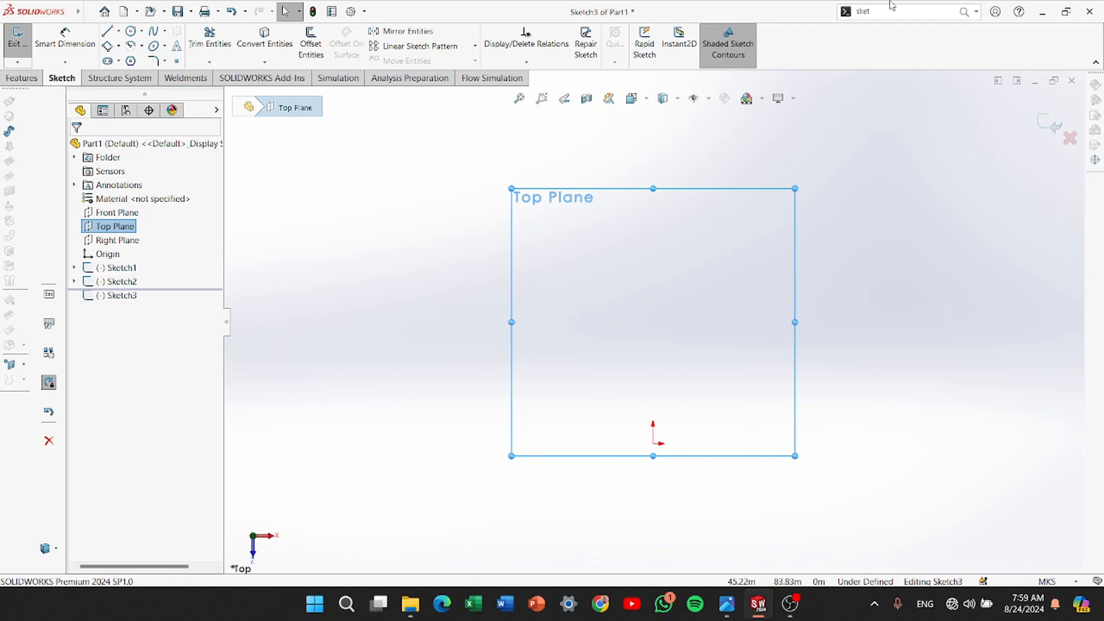
{"action": "left_click", "coordinate": [966, 14]}
{"action": "left_click", "coordinate": [885, 39]}
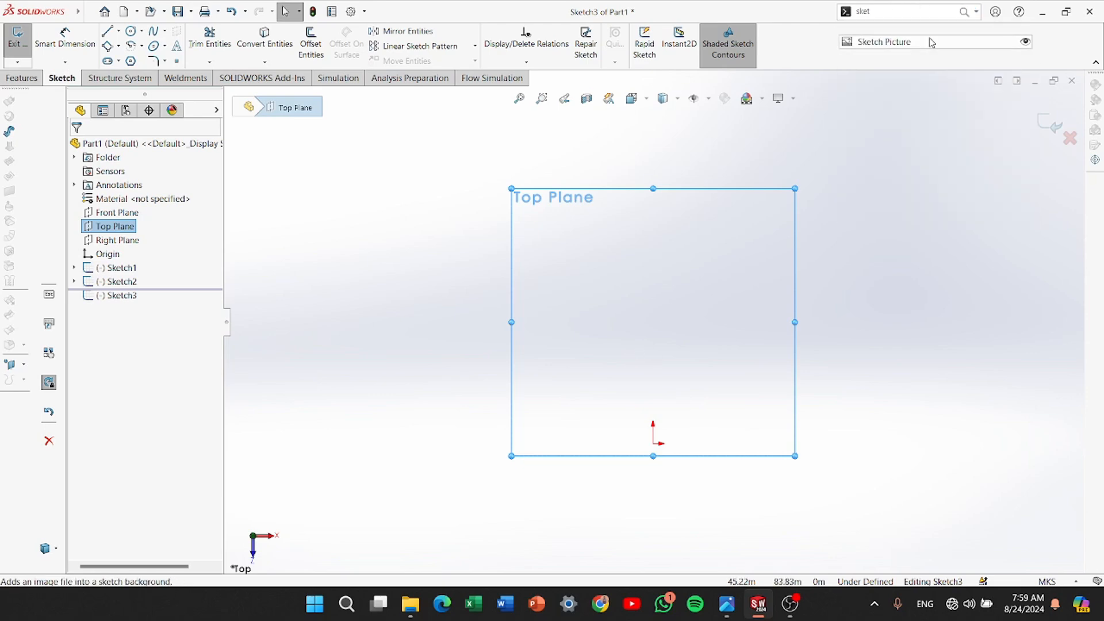
{"action": "double_click", "coordinate": [490, 337]}
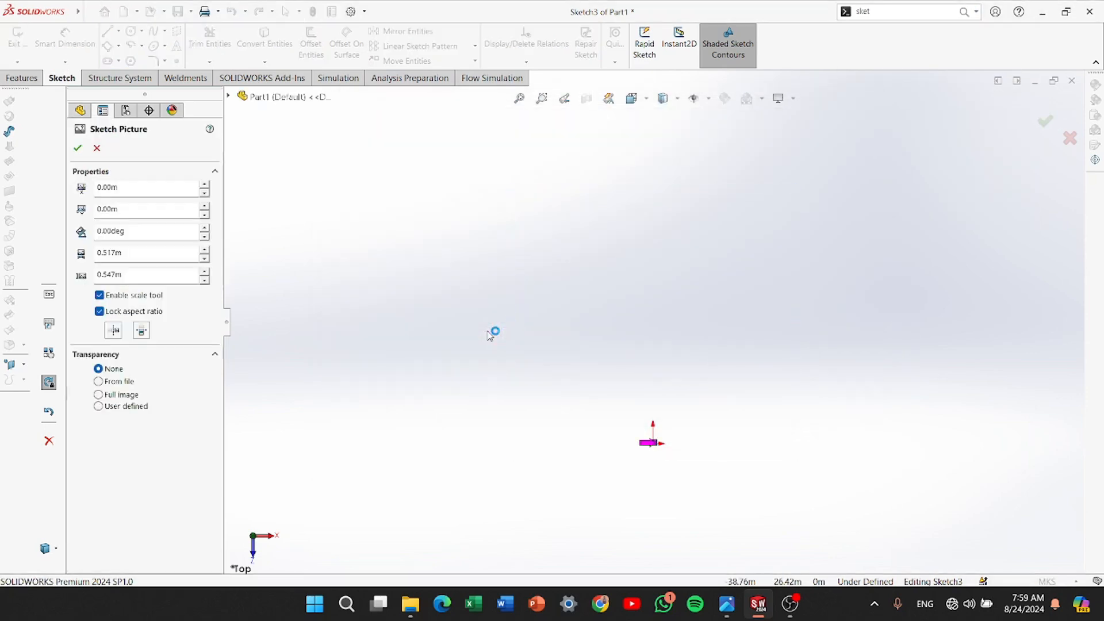
Set the top-view sketch picture's width to 56.72 m
{"action": "scroll", "coordinate": [666, 441], "scroll_direction": "down", "scroll_amount": 6}
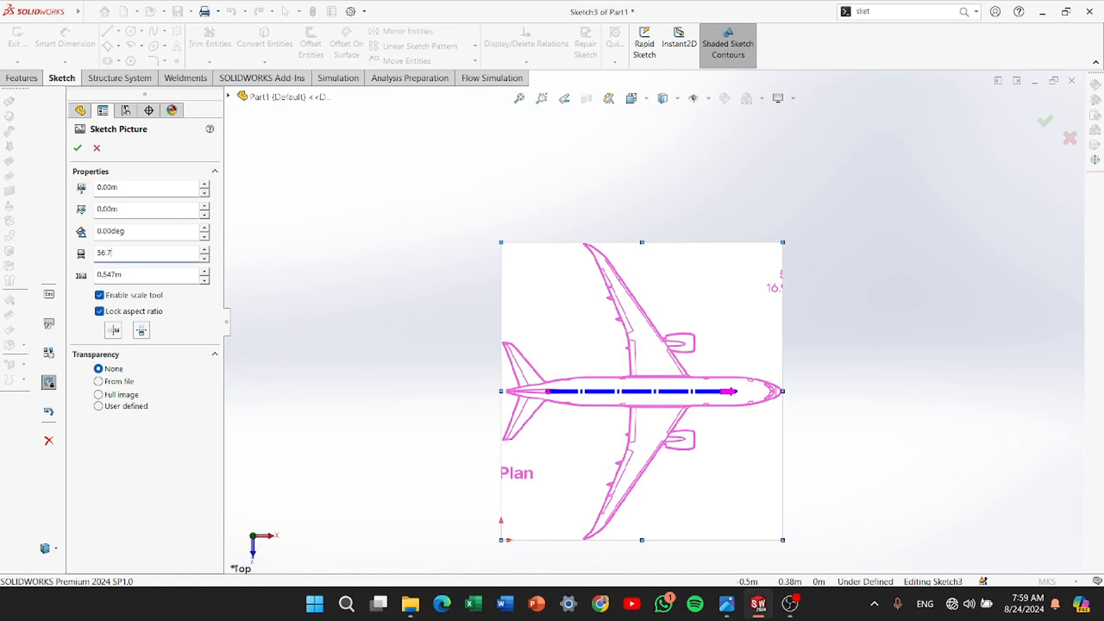
{"action": "type", "text": "2"}
{"action": "key", "text": "Return"}
Disable the scale tool and aspect ratio lock, and set the top-view picture's height to 60.12 m
{"action": "scroll", "coordinate": [799, 292], "scroll_direction": "up", "scroll_amount": 20}
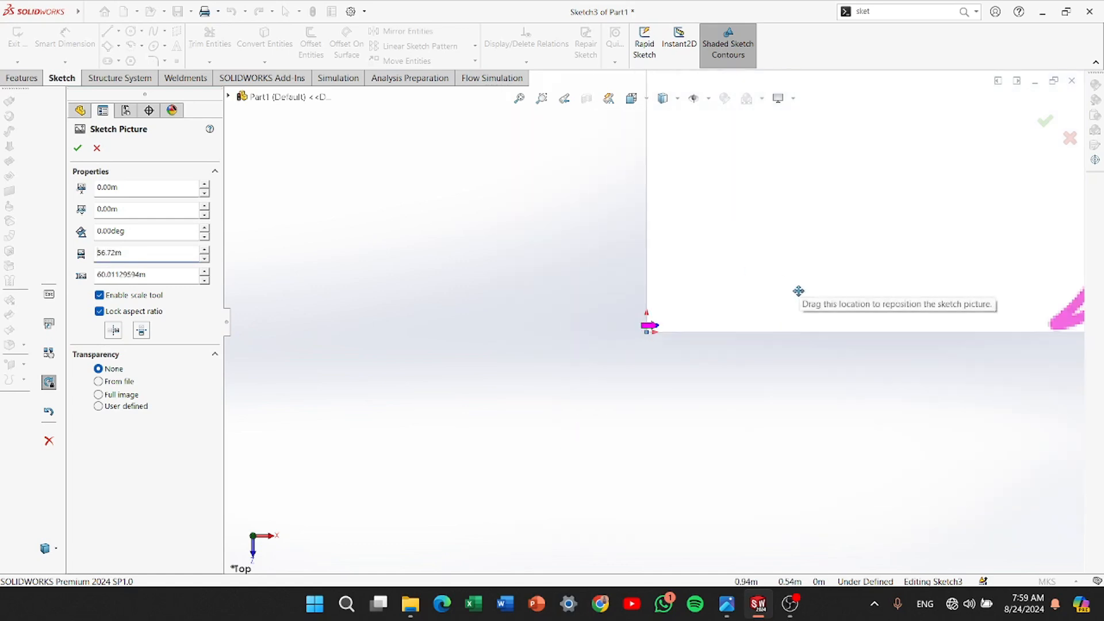
{"action": "scroll", "coordinate": [713, 263], "scroll_direction": "down", "scroll_amount": 4}
{"action": "scroll", "coordinate": [708, 262], "scroll_direction": "down", "scroll_amount": 6}
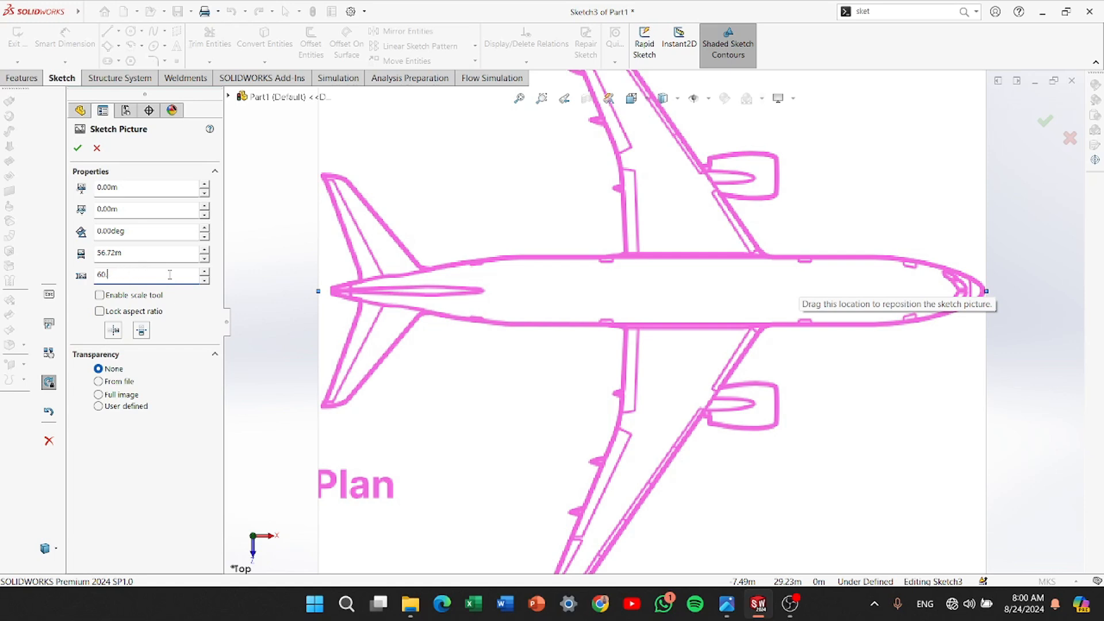
{"action": "key", "text": "Return"}
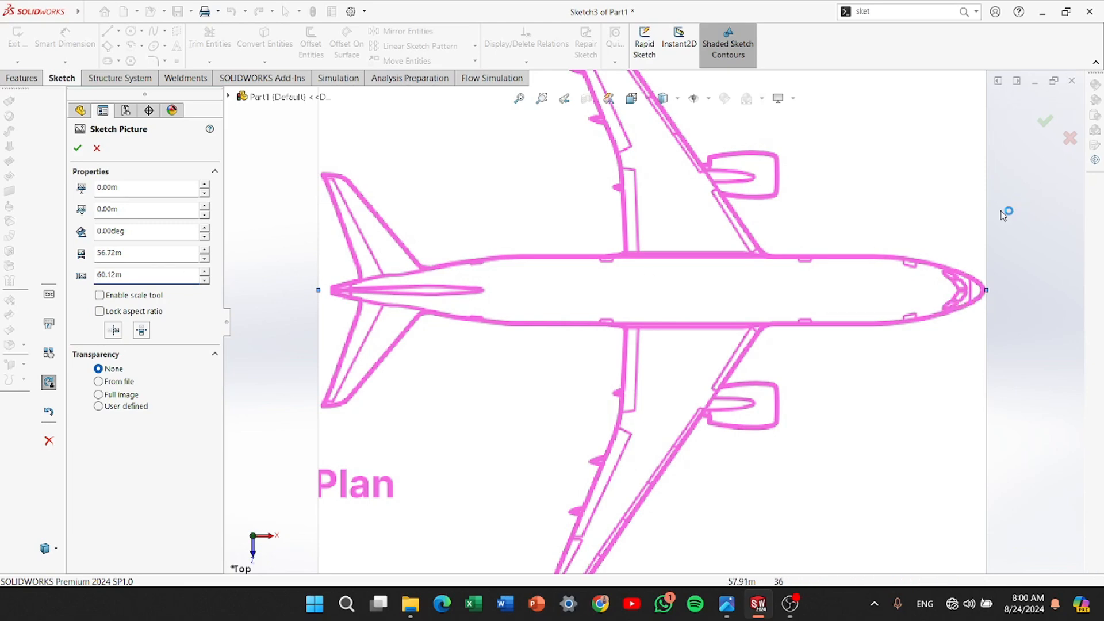
Rotate the top-view sketch picture by setting its angle to 90 degrees
{"action": "scroll", "coordinate": [1006, 213], "scroll_direction": "up", "scroll_amount": 7}
{"action": "mouse_move", "coordinate": [616, 387]}
{"action": "middle_mouse_down"}
{"action": "mouse_move", "coordinate": [581, 276]}
{"action": "mouse_move", "coordinate": [566, 288]}
{"action": "mouse_move", "coordinate": [591, 276]}
{"action": "mouse_move", "coordinate": [596, 328]}
{"action": "middle_mouse_up"}
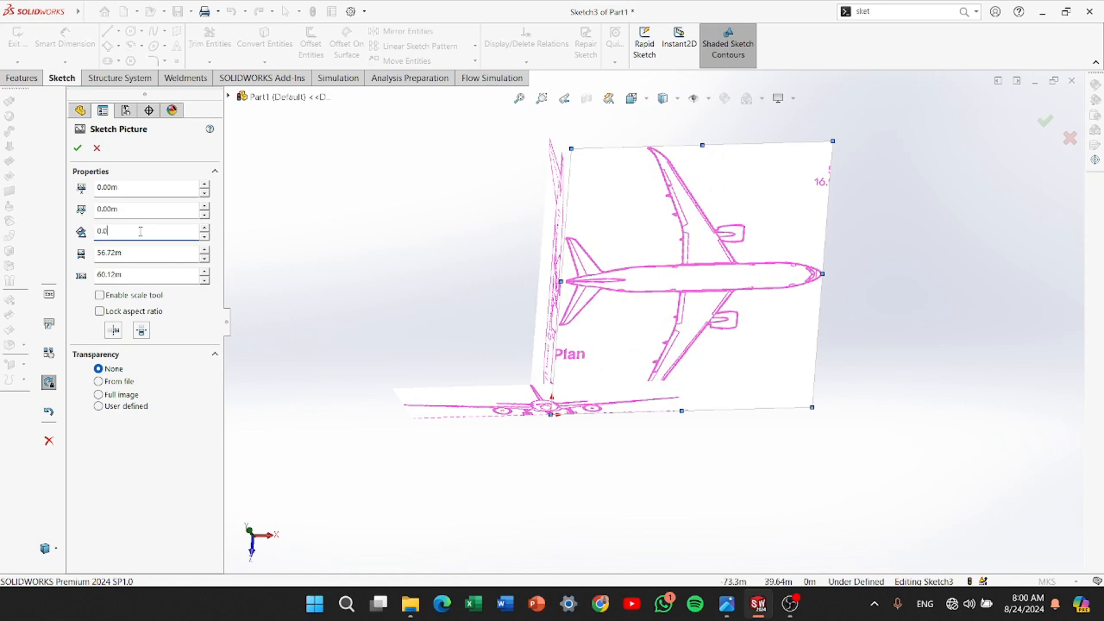
{"action": "key", "text": "Return"}
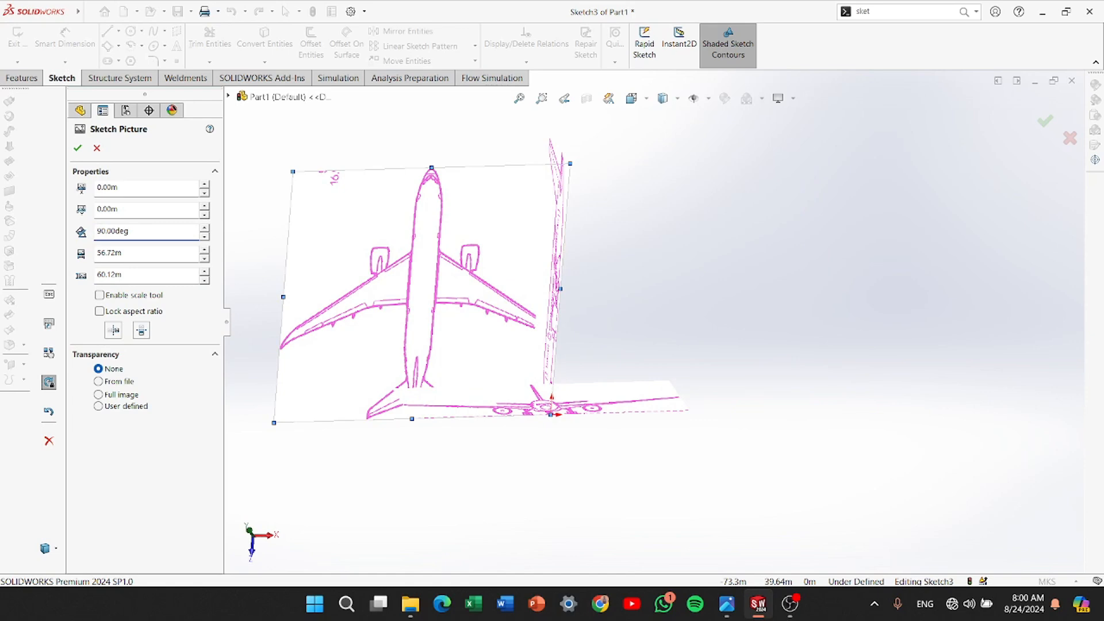
Try a vertical flip on the top-view picture, revert it, and flip the picture horizontally so the nose faces the front-view picture
{"action": "middle_click_drag", "start_coordinate": [446, 322], "coordinate": [516, 395]}
{"action": "left_click", "coordinate": [140, 333]}
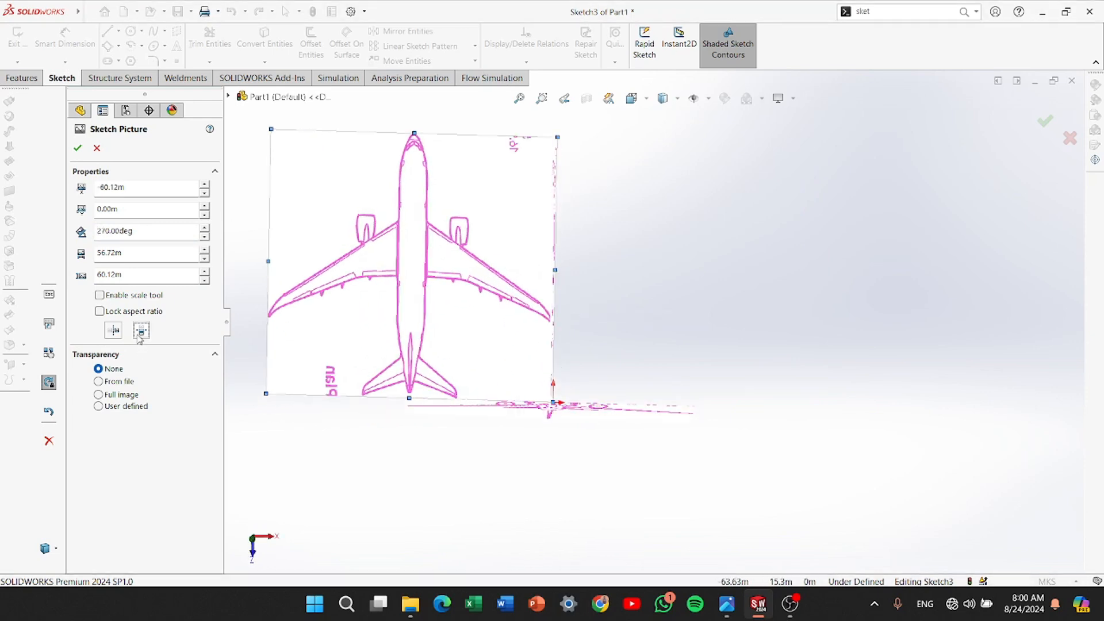
{"action": "left_click", "coordinate": [141, 333]}
{"action": "left_click", "coordinate": [114, 334]}
Look straight onto the Top Plane and reposition the top-view picture so the nose tip's edge midpoint sits on the origin
{"action": "scroll", "coordinate": [488, 348], "scroll_direction": "up", "scroll_amount": 2}
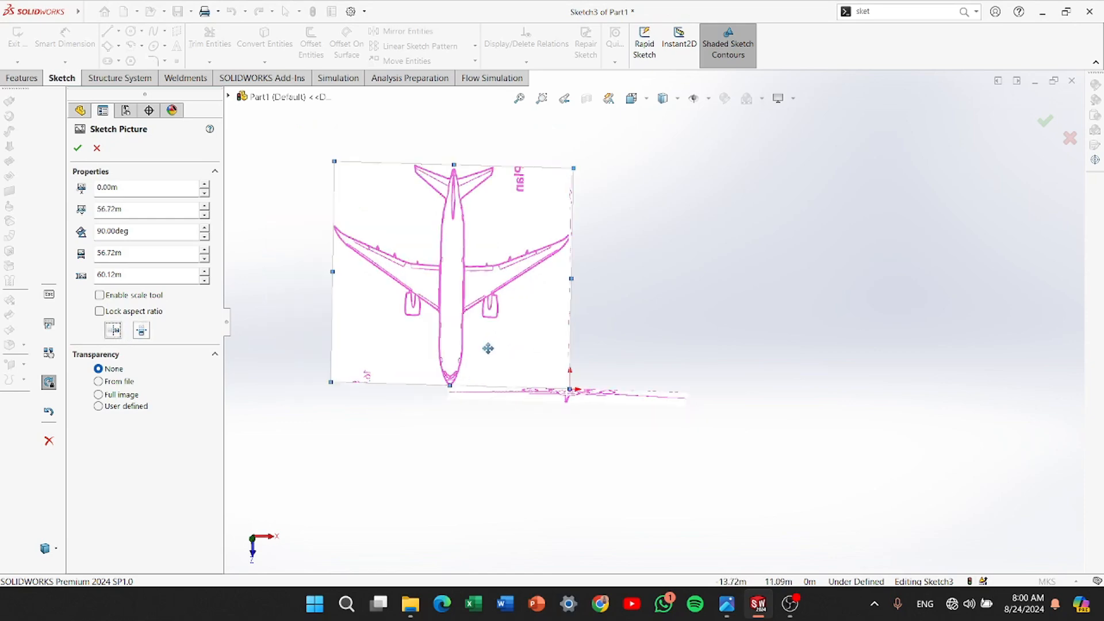
{"action": "left_click", "coordinate": [644, 107]}
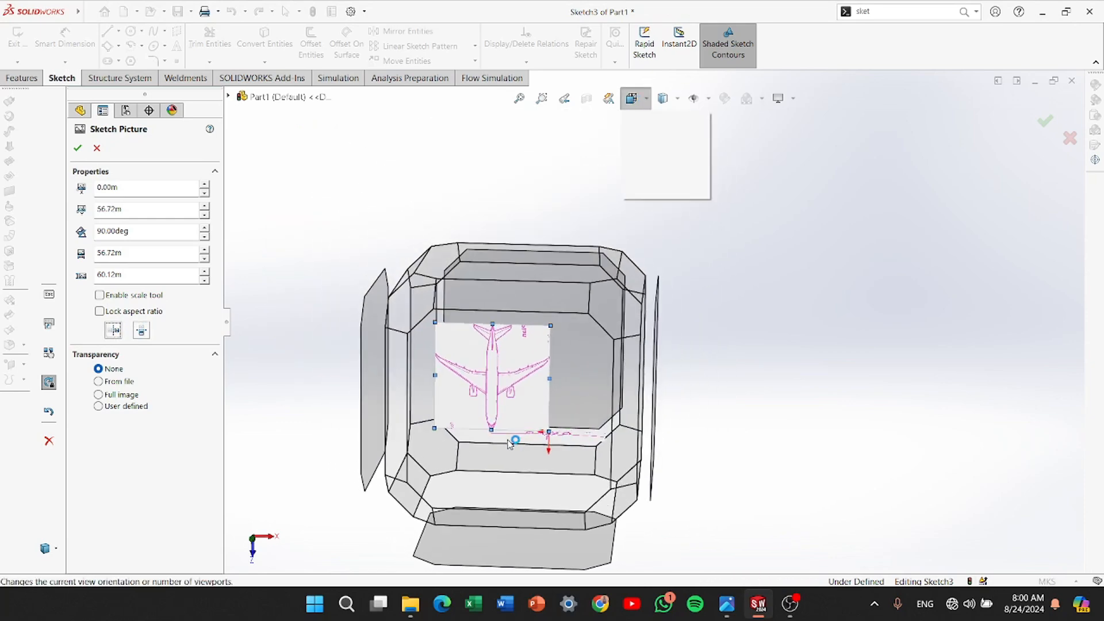
{"action": "left_click", "coordinate": [539, 412]}
{"action": "mouse_move", "coordinate": [585, 396]}
{"action": "left_mouse_down"}
{"action": "mouse_move", "coordinate": [735, 377]}
{"action": "mouse_move", "coordinate": [791, 397]}
{"action": "left_mouse_up"}
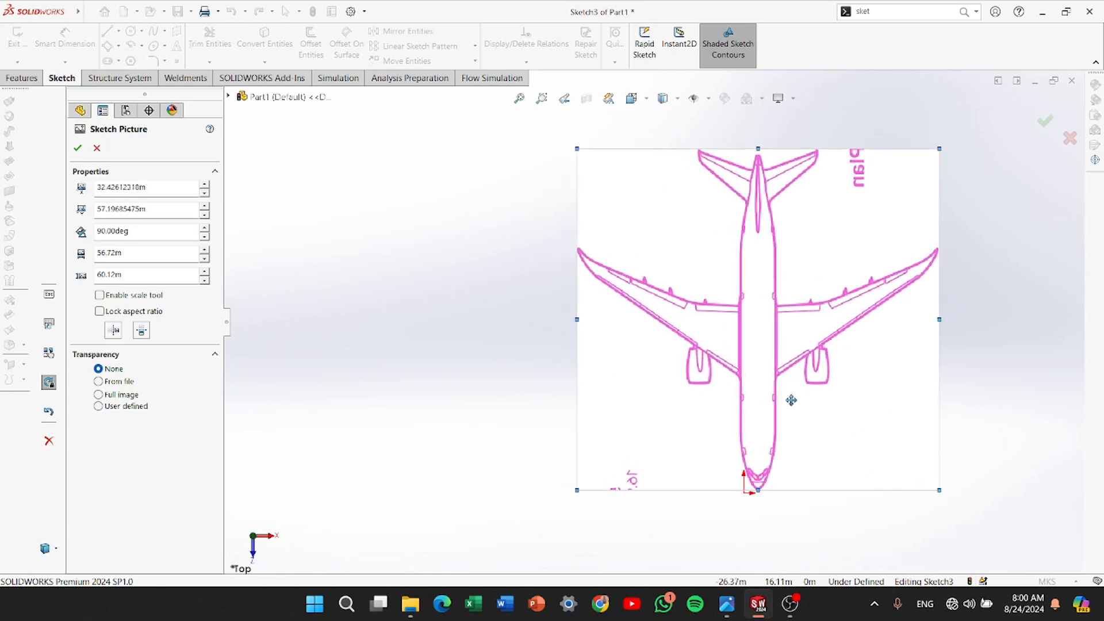
{"action": "scroll", "coordinate": [636, 458], "scroll_direction": "up", "scroll_amount": 5}
{"action": "scroll", "coordinate": [645, 416], "scroll_direction": "down", "scroll_amount": 2}
{"action": "left_click_drag", "start_coordinate": [659, 385], "coordinate": [549, 408]}
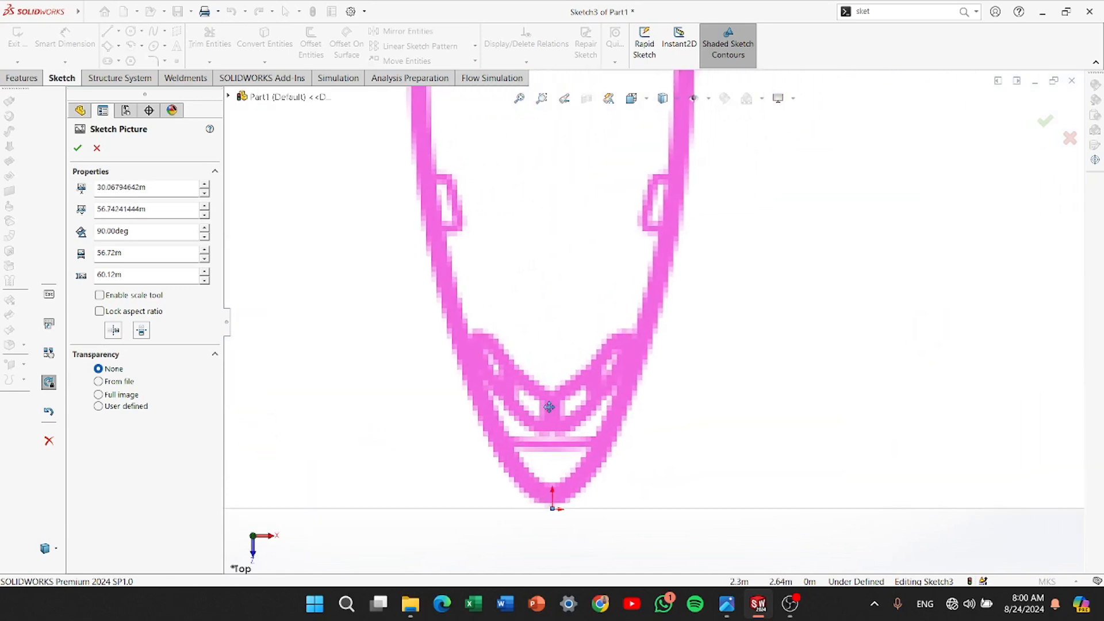
Accept the top-view picture's placement and close the Top Plane sketch
{"action": "scroll", "coordinate": [653, 366], "scroll_direction": "up", "scroll_amount": 5}
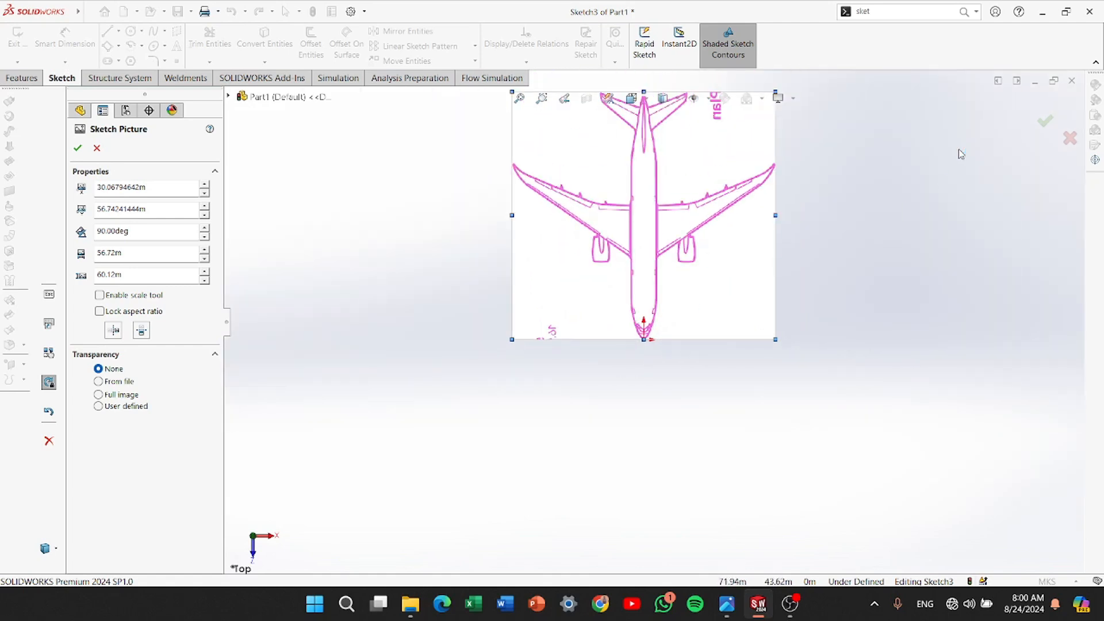
{"action": "mouse_move", "coordinate": [641, 434]}
{"action": "middle_mouse_down"}
{"action": "mouse_move", "coordinate": [531, 281]}
{"action": "mouse_move", "coordinate": [571, 312]}
{"action": "middle_mouse_up"}
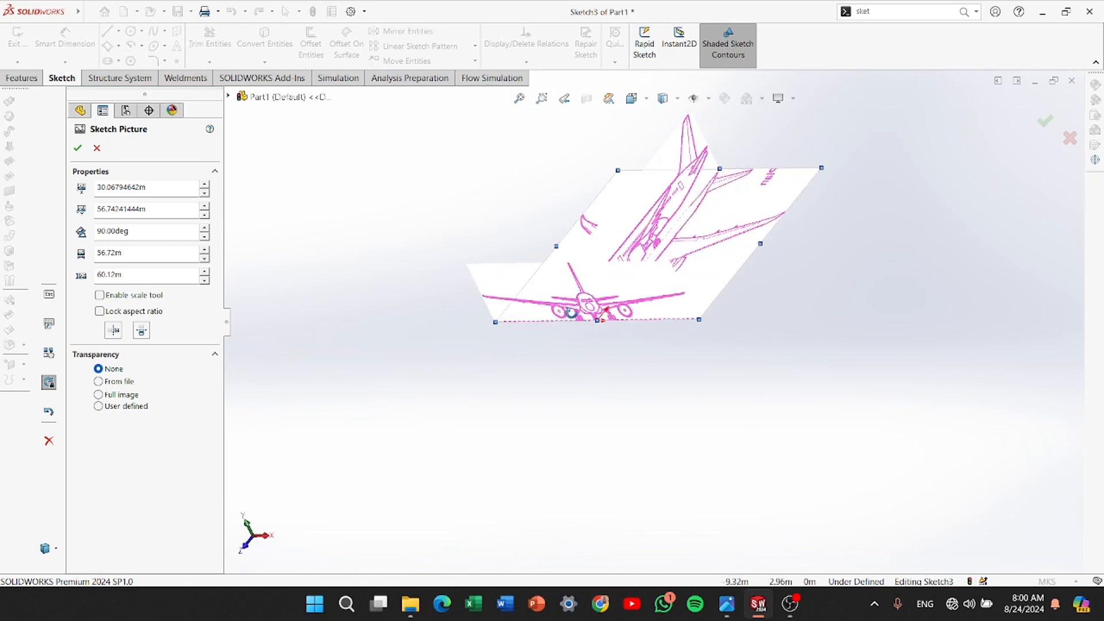
{"action": "left_click", "coordinate": [1045, 121]}
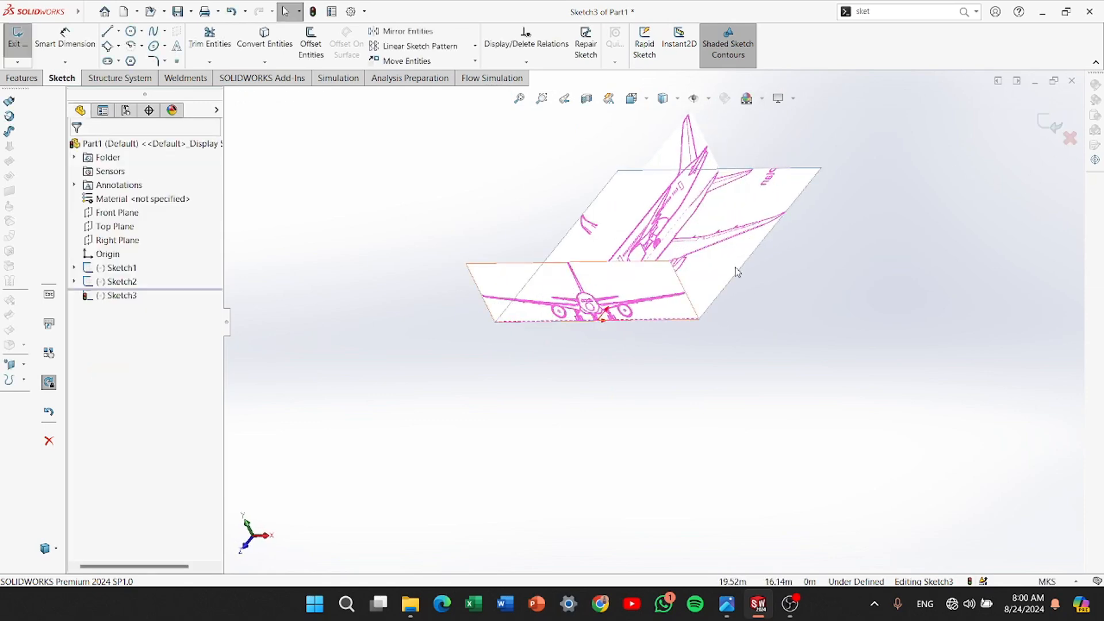
{"action": "left_click", "coordinate": [1045, 122]}
{"action": "scroll", "coordinate": [697, 247], "scroll_direction": "down", "scroll_amount": 4}
{"action": "scroll", "coordinate": [650, 339], "scroll_direction": "up", "scroll_amount": 3}
{"action": "left_click", "coordinate": [748, 375]}
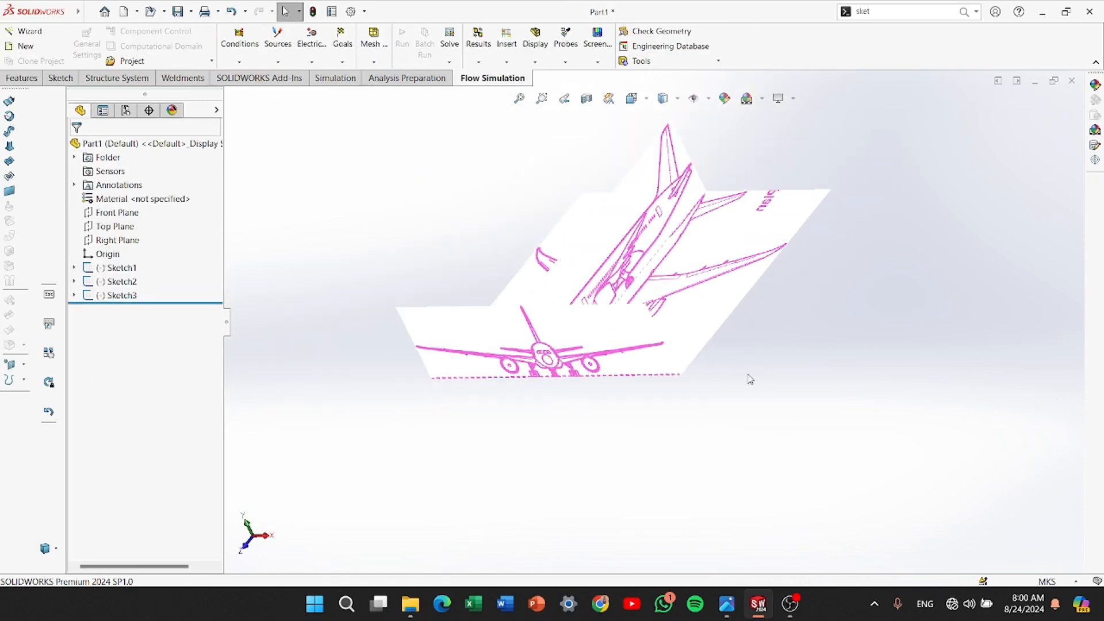
{"action": "mouse_move", "coordinate": [417, 478]}
{"action": "middle_mouse_down"}
{"action": "mouse_move", "coordinate": [460, 453]}
{"action": "mouse_move", "coordinate": [537, 345]}
{"action": "mouse_move", "coordinate": [296, 407]}
{"action": "mouse_move", "coordinate": [552, 207]}
{"action": "middle_mouse_up"}
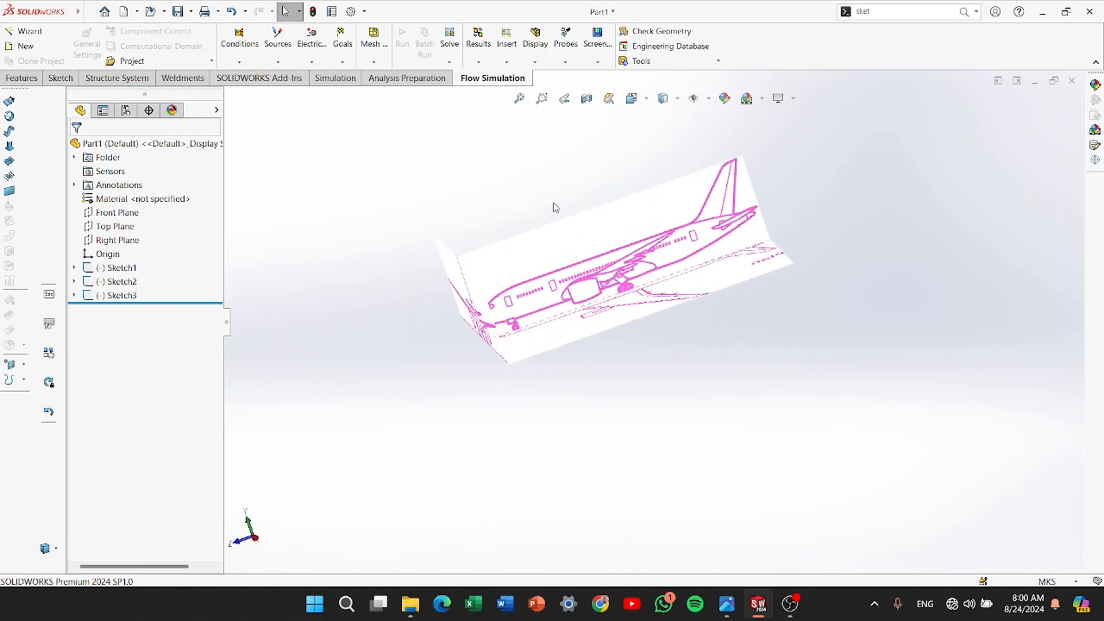
Look straight at the side-view picture from the right and start a new sketch on the Right Plane
{"action": "left_click", "coordinate": [631, 99]}
{"action": "left_click", "coordinate": [505, 353]}
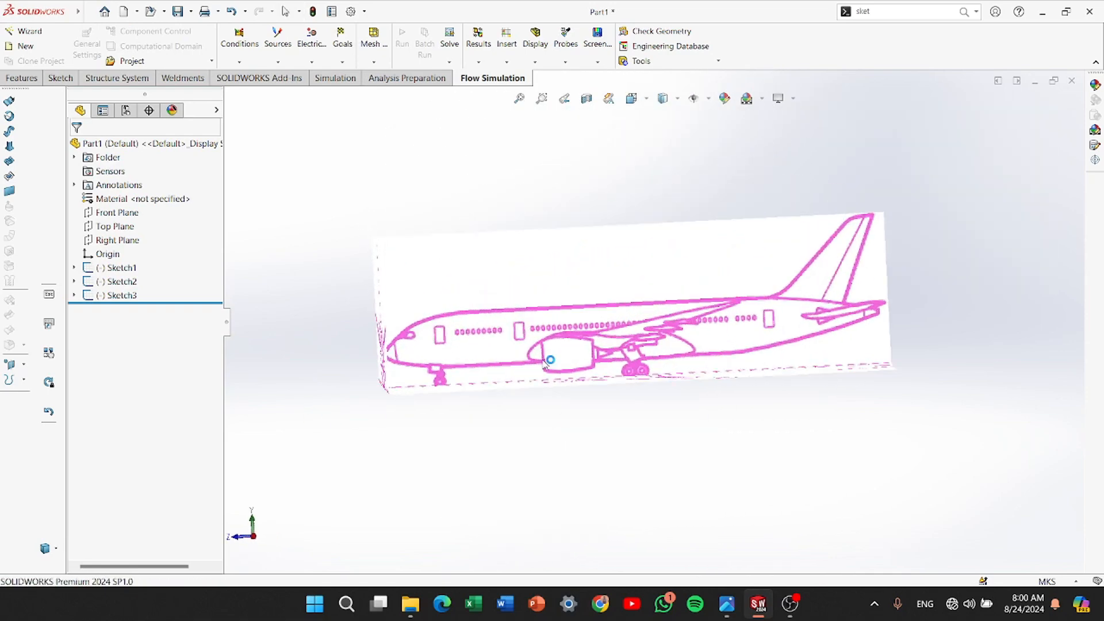
{"action": "scroll", "coordinate": [506, 353], "scroll_direction": "down", "scroll_amount": 2}
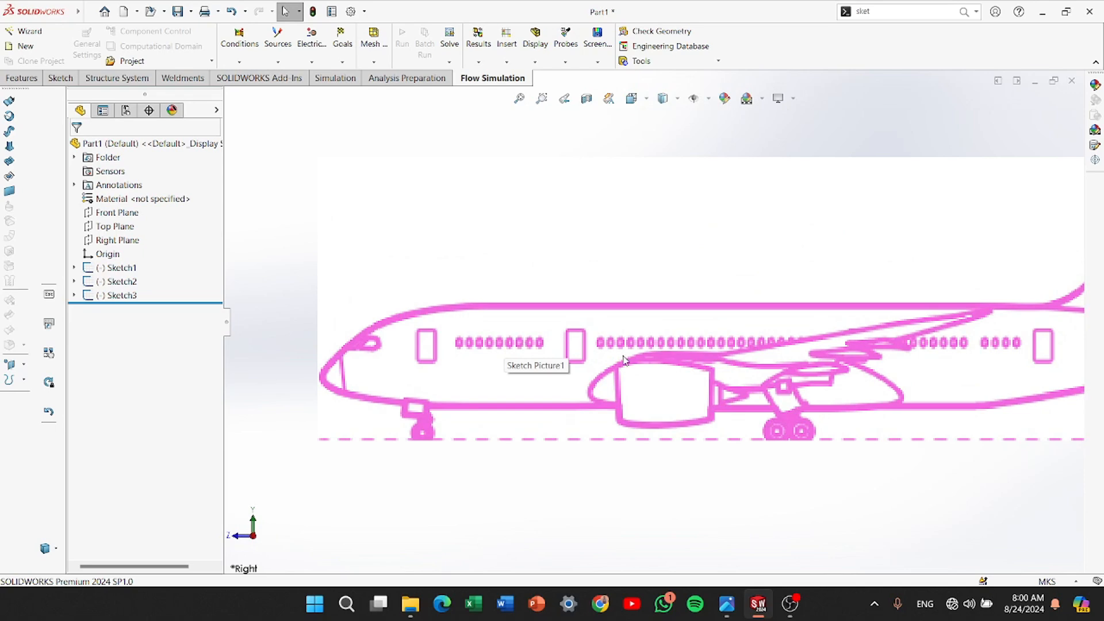
{"action": "scroll", "coordinate": [624, 360], "scroll_direction": "up", "scroll_amount": 2}
{"action": "left_click", "coordinate": [112, 240]}
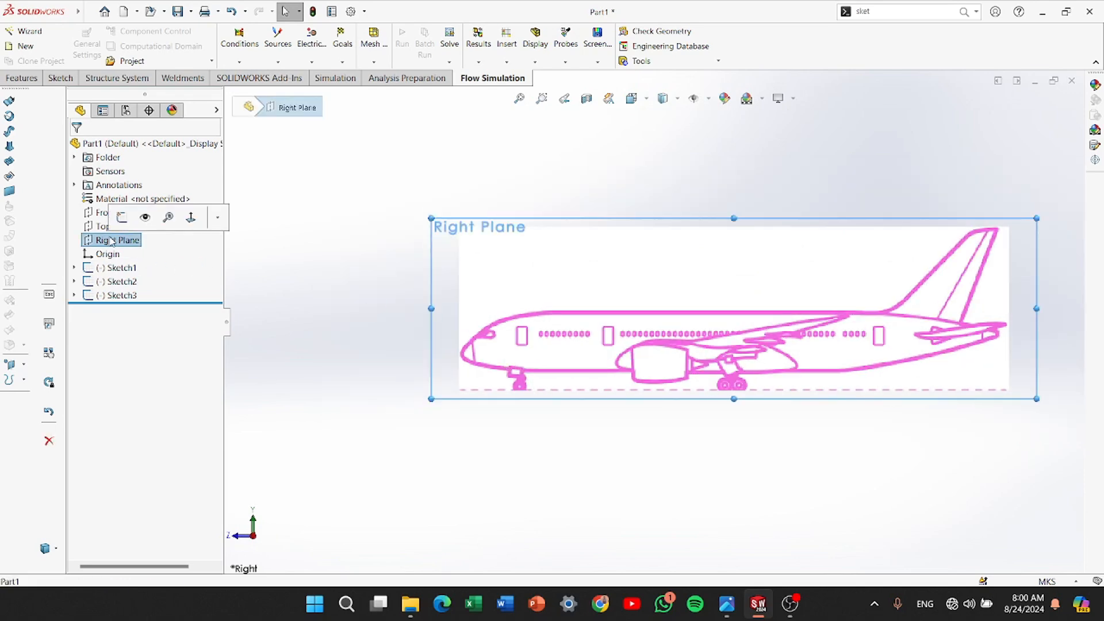
{"action": "left_click", "coordinate": [122, 216]}
{"action": "scroll", "coordinate": [385, 392], "scroll_direction": "down", "scroll_amount": 2}
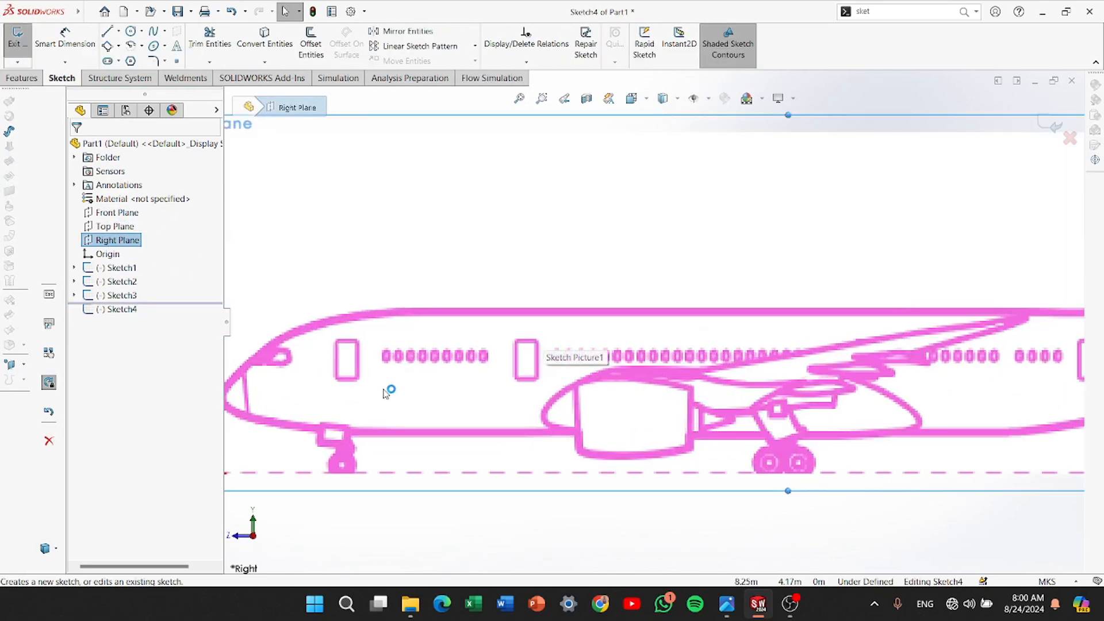
{"action": "scroll", "coordinate": [420, 333], "scroll_direction": "up", "scroll_amount": 2}
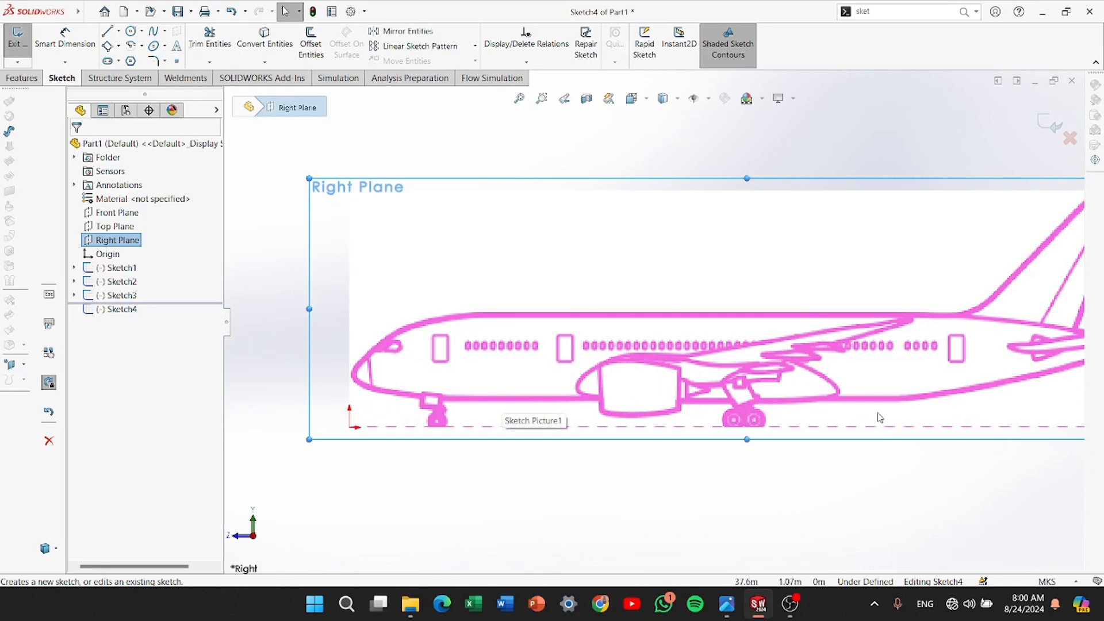
Sketch a horizontal line about 30.2 m long along the top edge of the fuselage in the side-view picture
{"action": "scroll", "coordinate": [655, 322], "scroll_direction": "up", "scroll_amount": 2}
{"action": "left_click", "coordinate": [119, 31]}
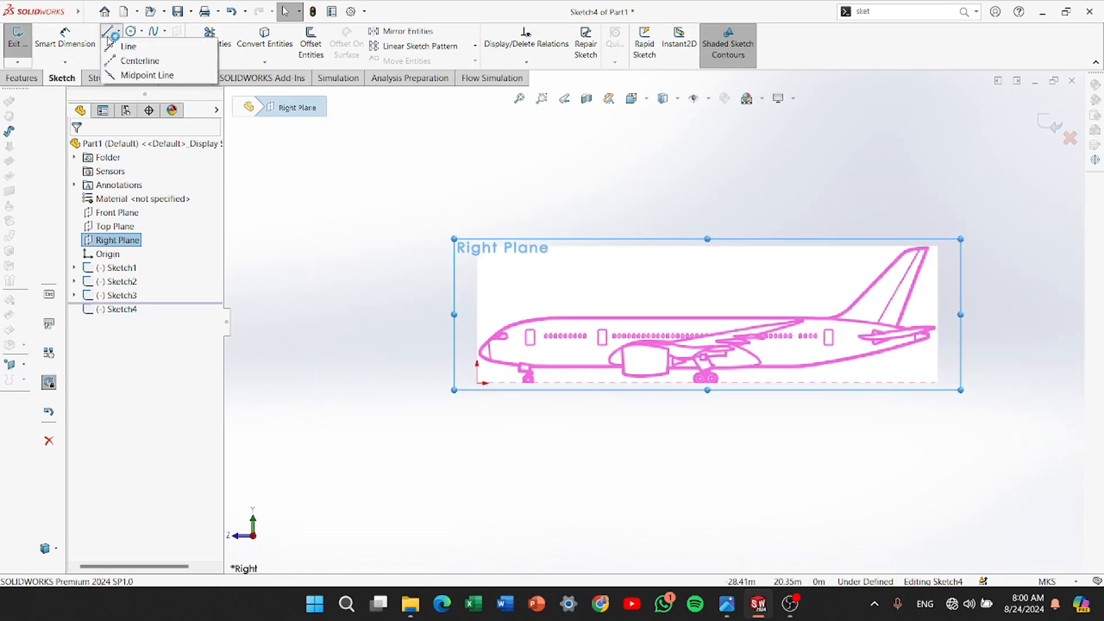
{"action": "left_click", "coordinate": [123, 43]}
{"action": "scroll", "coordinate": [648, 325], "scroll_direction": "down", "scroll_amount": 3}
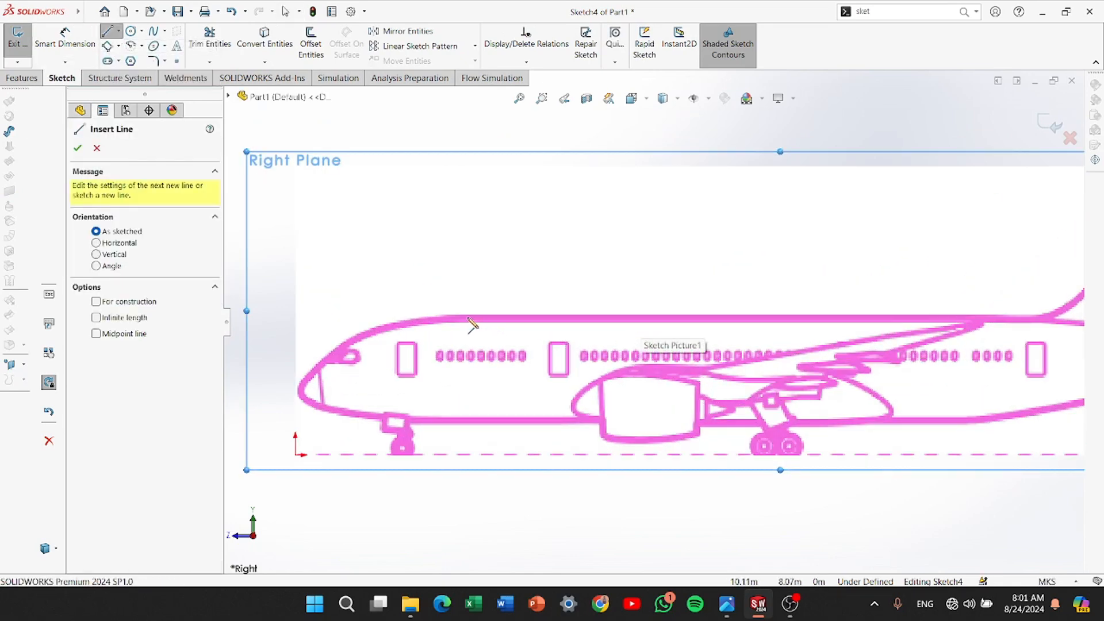
{"action": "left_click", "coordinate": [455, 318]}
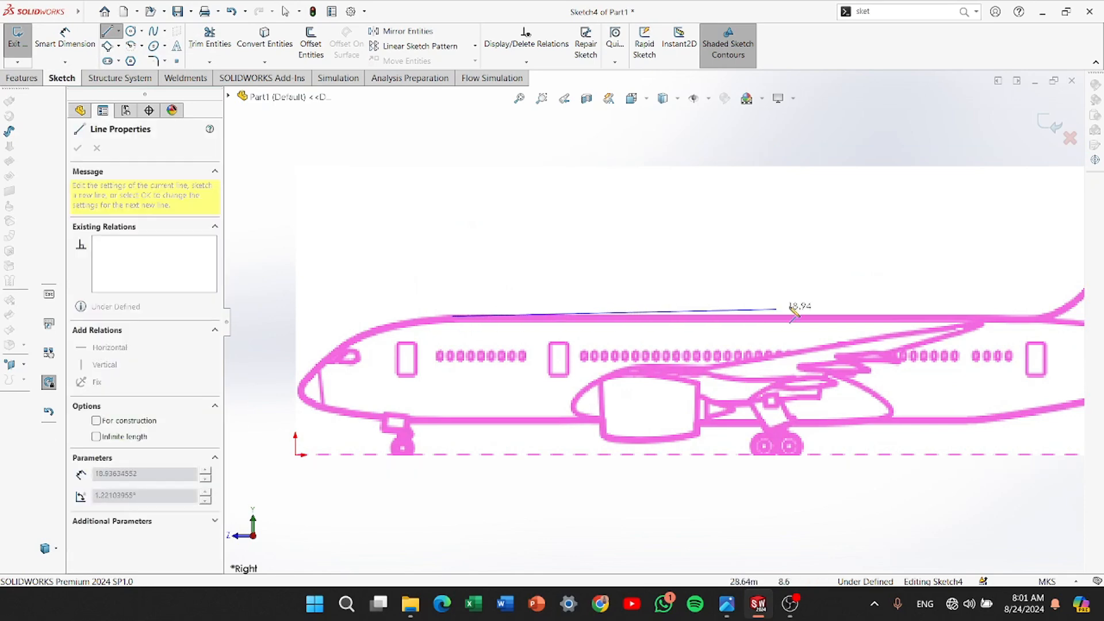
{"action": "left_click", "coordinate": [971, 316]}
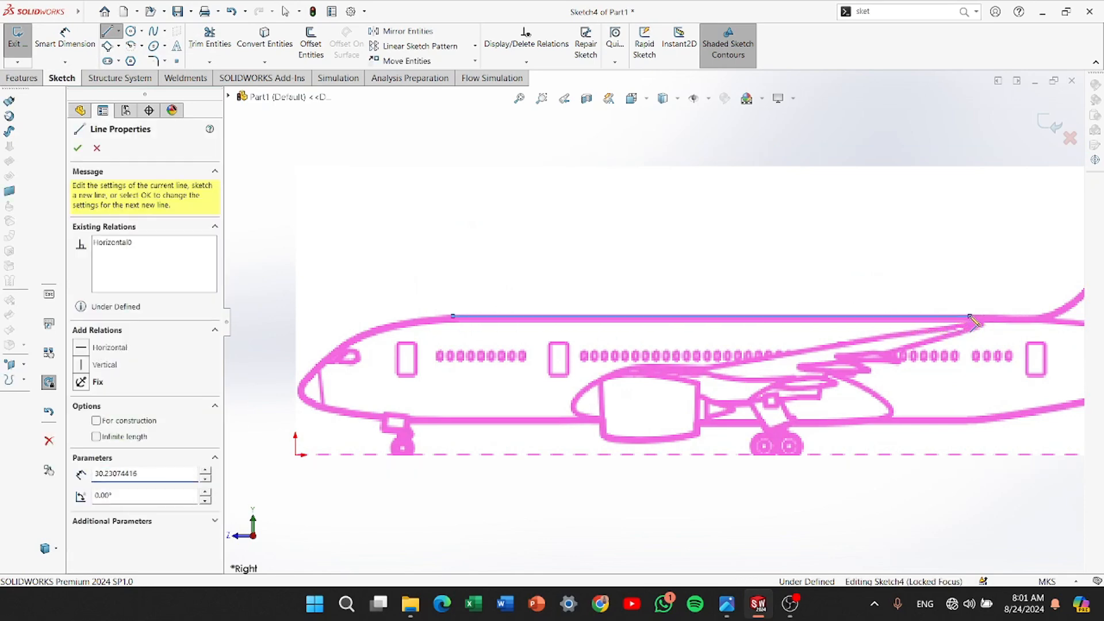
{"action": "key", "text": "Escape"}
{"action": "key", "text": "Escape"}
{"action": "scroll", "coordinate": [781, 371], "scroll_direction": "up", "scroll_amount": 4}
{"action": "scroll", "coordinate": [780, 371], "scroll_direction": "down", "scroll_amount": 3}
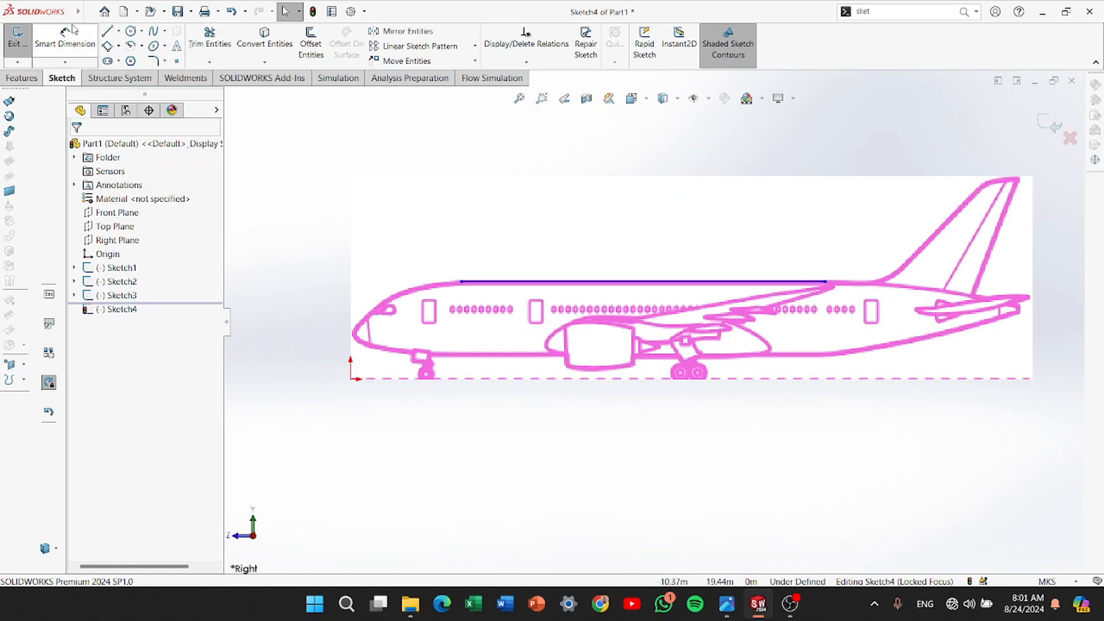
Draw a two-point spline from the nose tip to the front end of the fuselage's top line
{"action": "scroll", "coordinate": [436, 296], "scroll_direction": "down", "scroll_amount": 3}
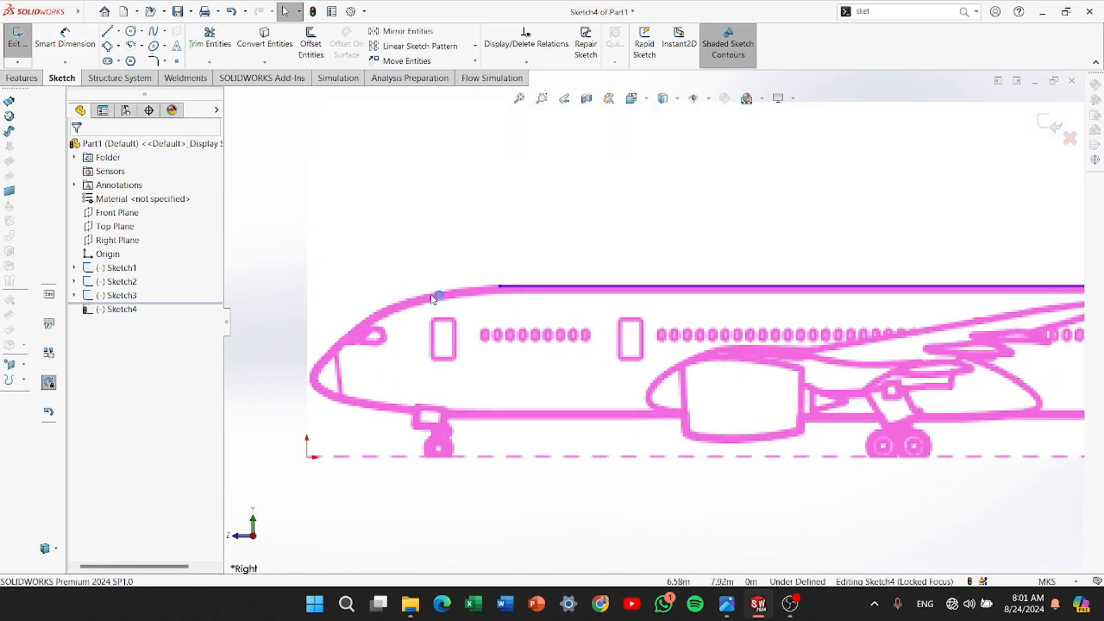
{"action": "left_click", "coordinate": [154, 31]}
{"action": "scroll", "coordinate": [313, 330], "scroll_direction": "down", "scroll_amount": 2}
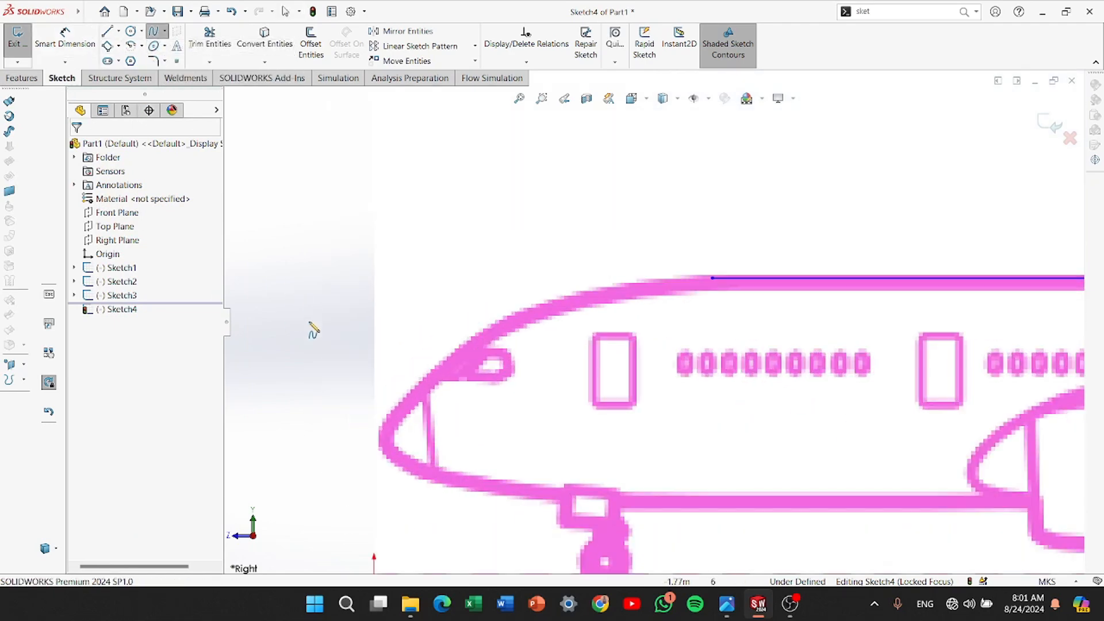
{"action": "left_click", "coordinate": [381, 438]}
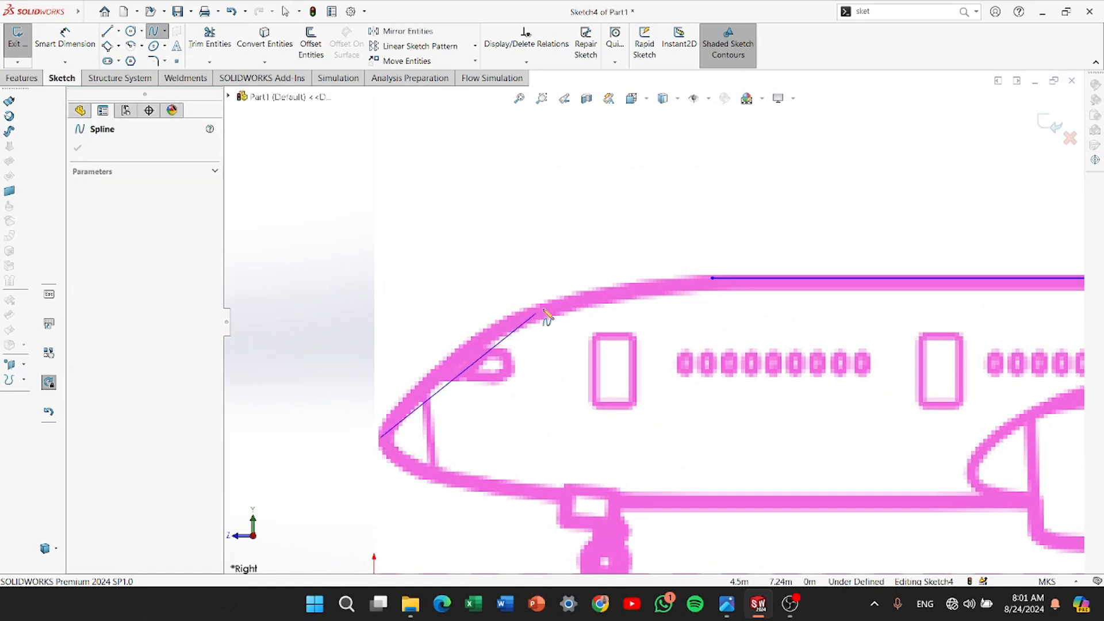
{"action": "right_click", "coordinate": [712, 279]}
{"action": "left_click", "coordinate": [731, 285]}
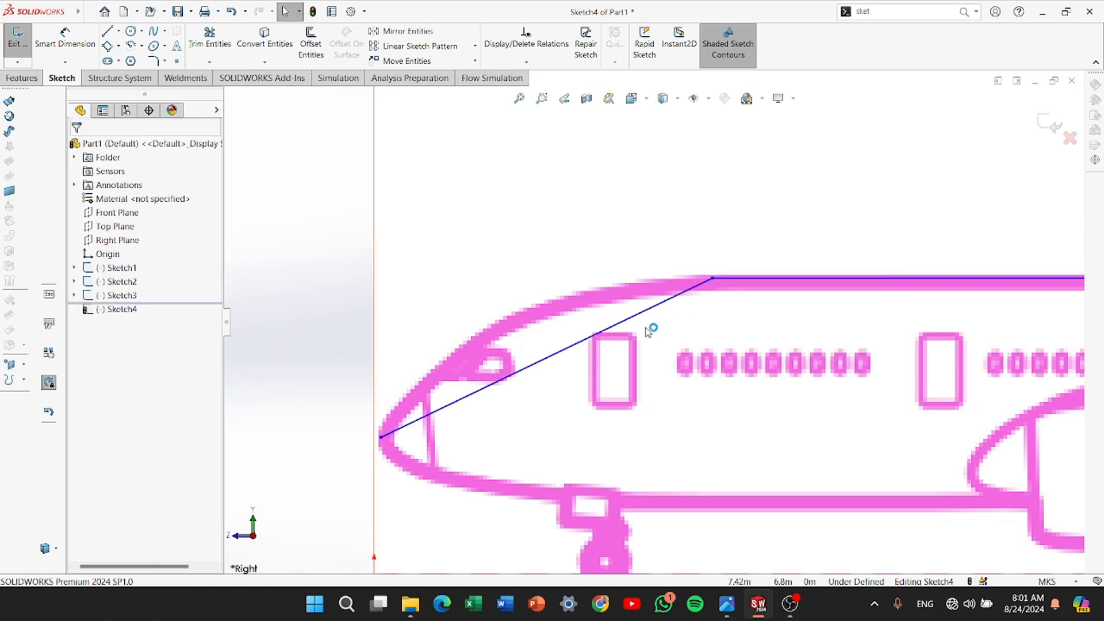
Bend the nose spline towards the upper nose outline using the tangent handles at both of its ends
{"action": "left_click", "coordinate": [515, 375]}
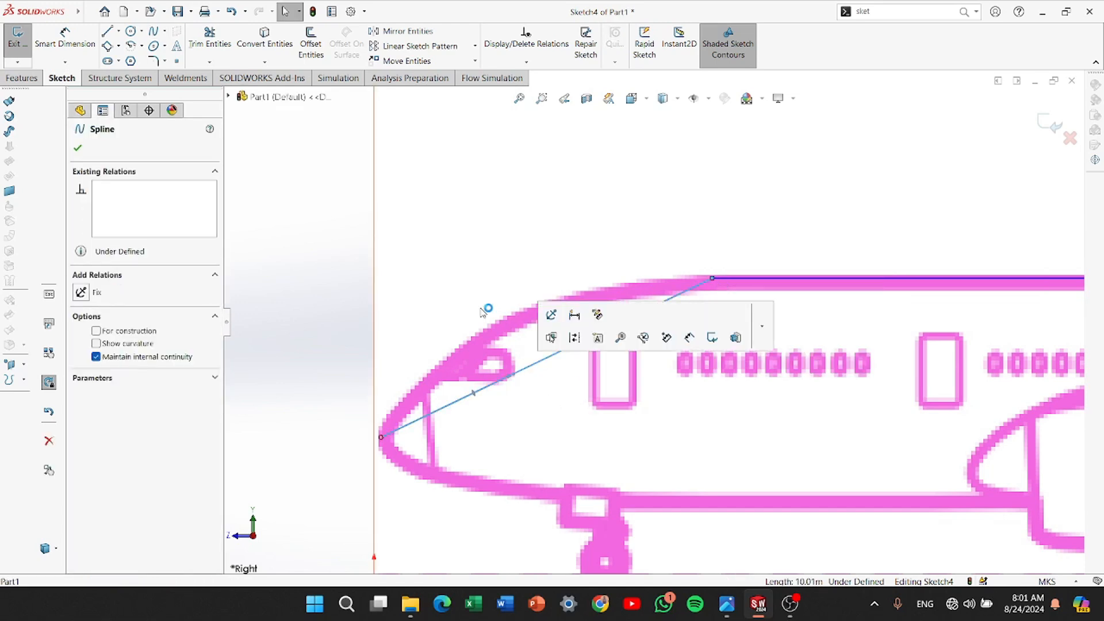
{"action": "left_click_drag", "start_coordinate": [474, 394], "coordinate": [450, 361]}
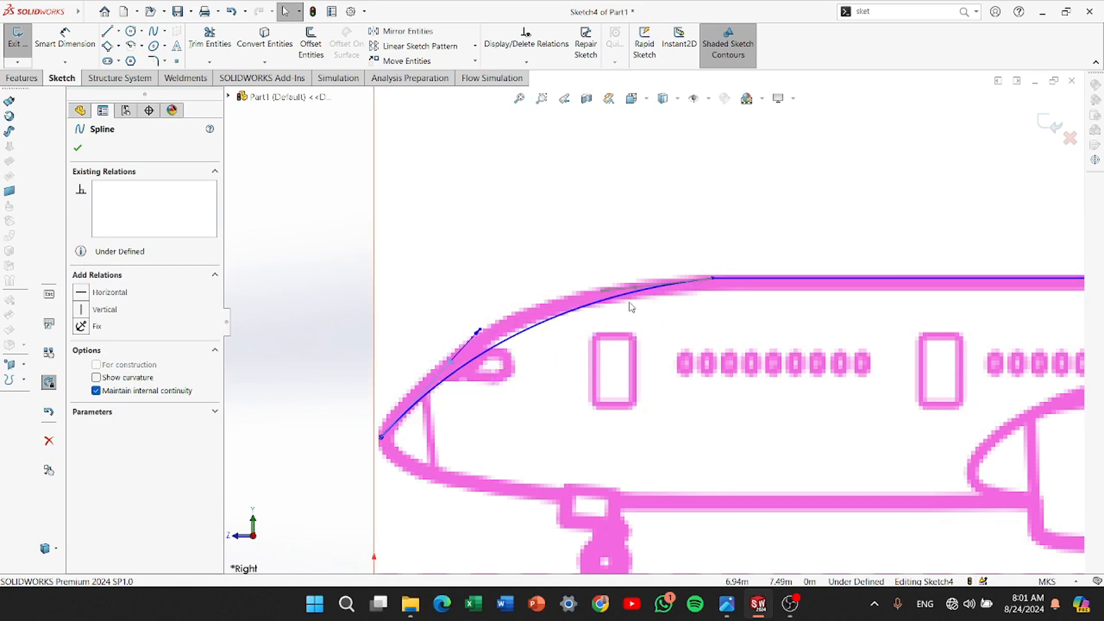
{"action": "mouse_move", "coordinate": [632, 285]}
{"action": "left_mouse_down"}
{"action": "mouse_move", "coordinate": [636, 276]}
{"action": "mouse_move", "coordinate": [642, 286]}
{"action": "mouse_move", "coordinate": [627, 266]}
{"action": "mouse_move", "coordinate": [630, 318]}
{"action": "mouse_move", "coordinate": [612, 255]}
{"action": "mouse_move", "coordinate": [633, 268]}
{"action": "left_mouse_up"}
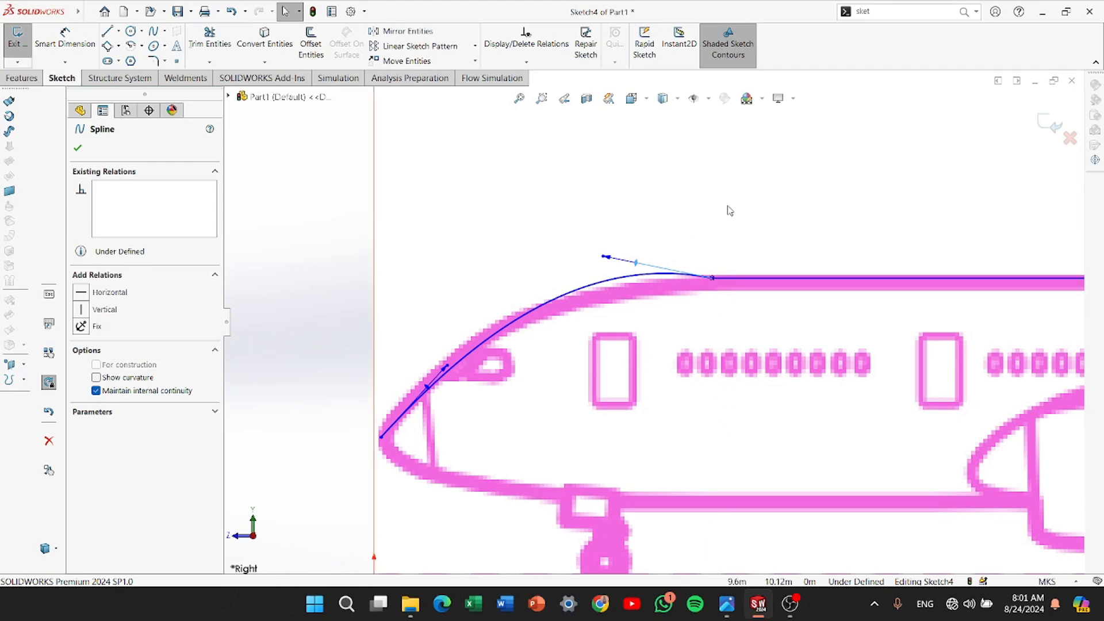
Add a Horizontal relation to the spline's tangent handle where it meets the fuselage's top line
{"action": "scroll", "coordinate": [778, 323], "scroll_direction": "up", "scroll_amount": 4}
{"action": "scroll", "coordinate": [741, 331], "scroll_direction": "down", "scroll_amount": 4}
{"action": "scroll", "coordinate": [546, 287], "scroll_direction": "down", "scroll_amount": 4}
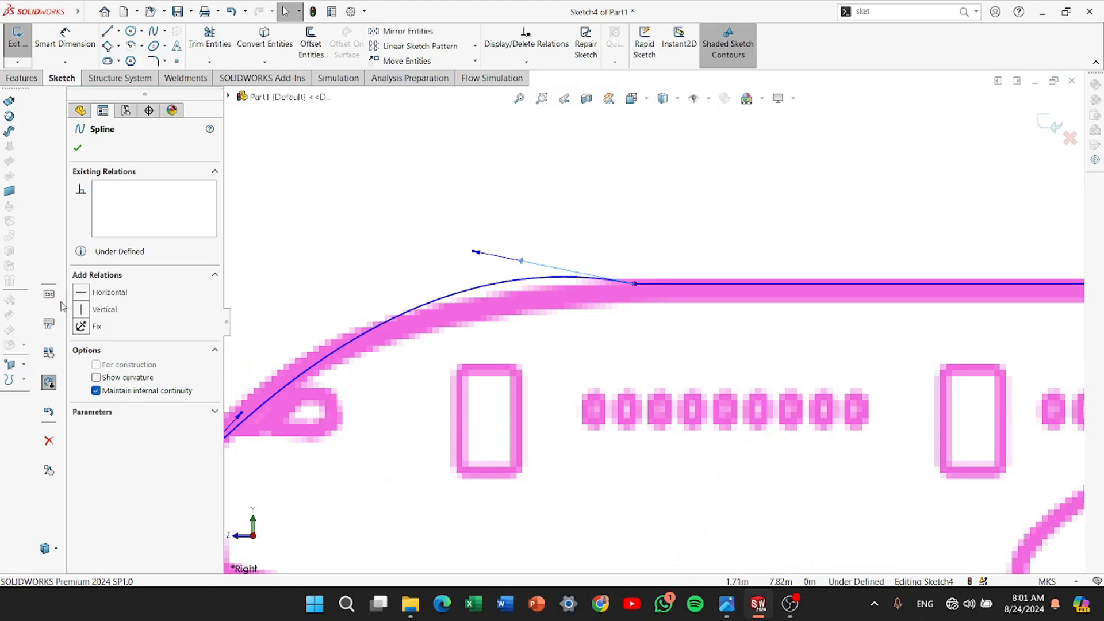
{"action": "left_click", "coordinate": [80, 293]}
{"action": "scroll", "coordinate": [394, 368], "scroll_direction": "up", "scroll_amount": 3}
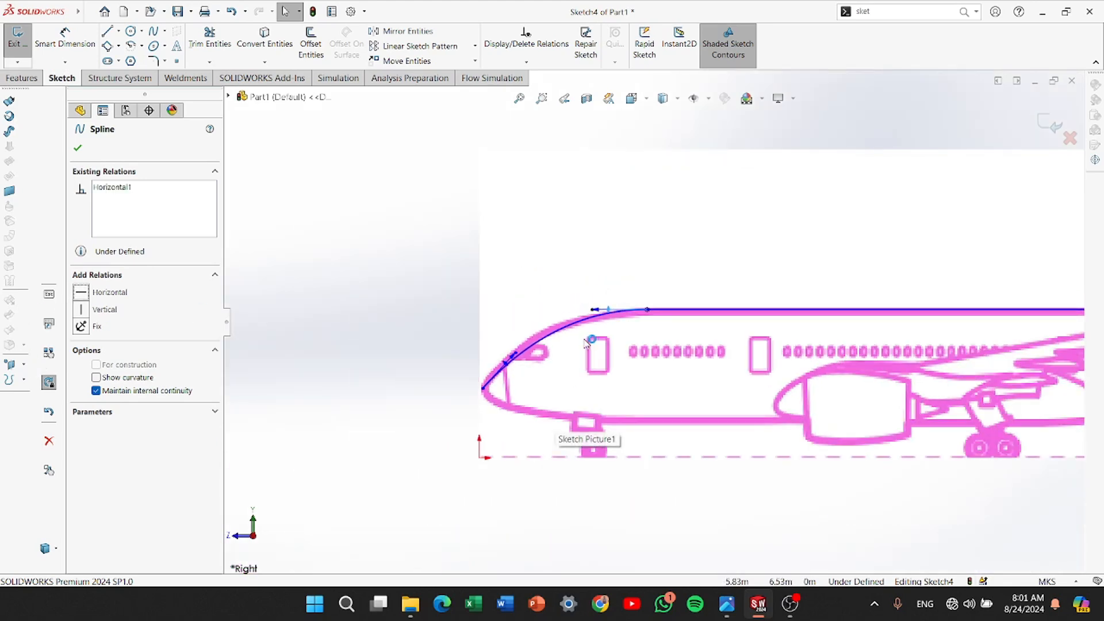
Pull the spline's nose-tip tangent handle upright and give it a Vertical relation
{"action": "scroll", "coordinate": [389, 416], "scroll_direction": "down", "scroll_amount": 5}
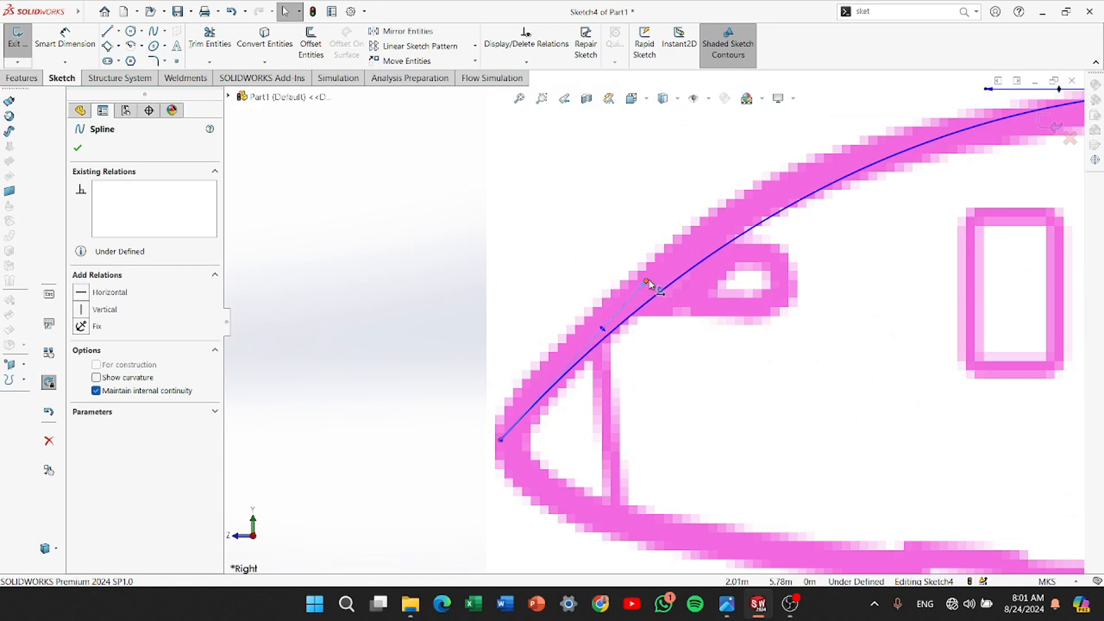
{"action": "left_click_drag", "start_coordinate": [644, 281], "coordinate": [502, 269]}
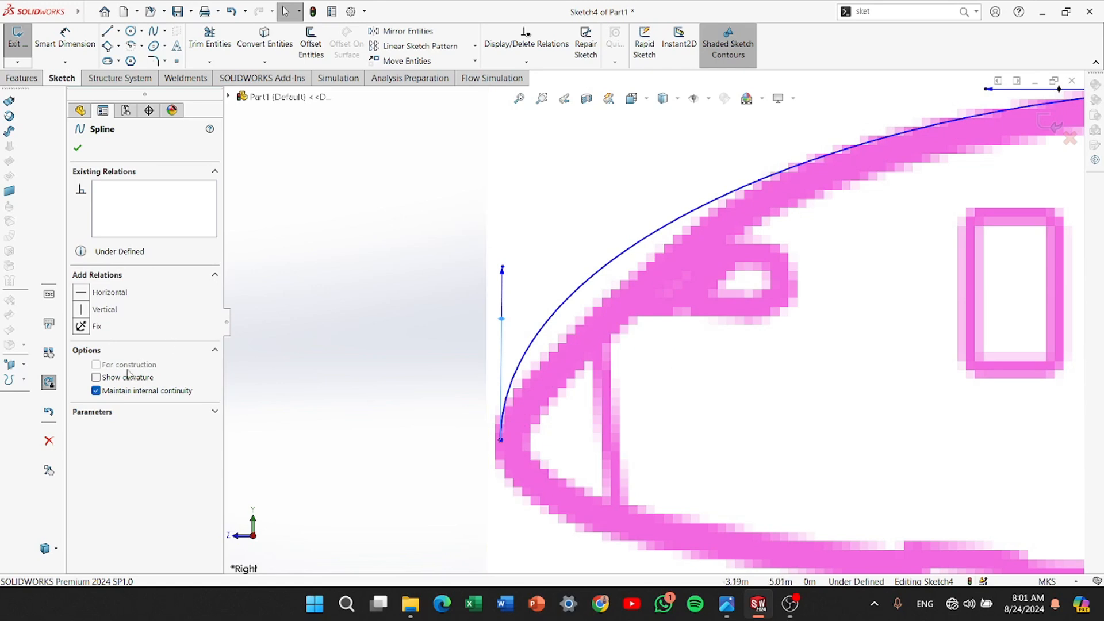
{"action": "left_click", "coordinate": [83, 310]}
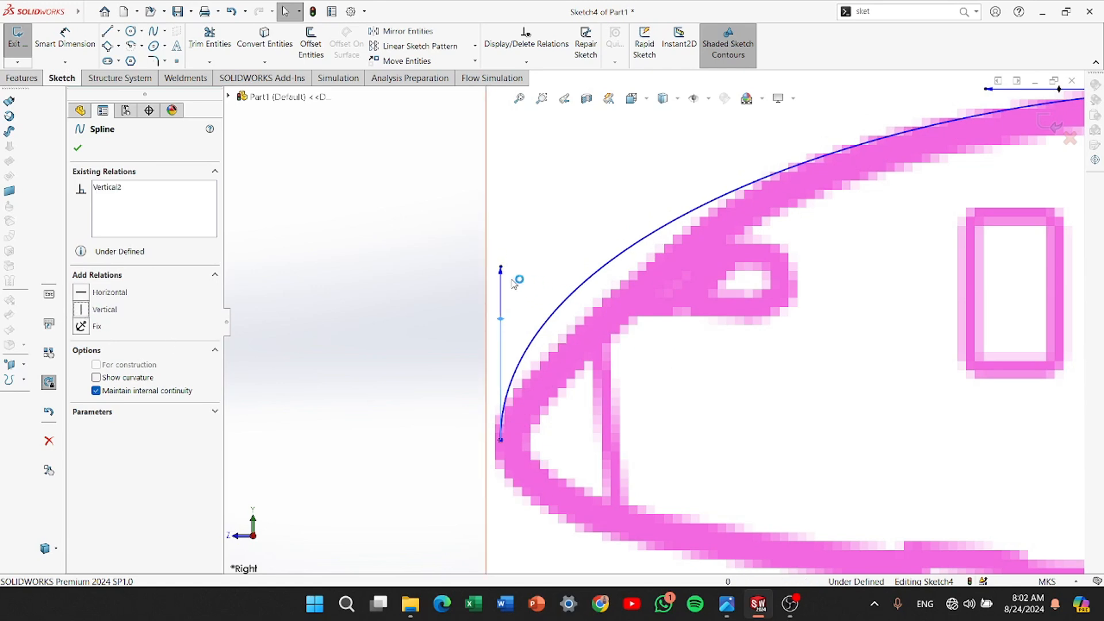
{"action": "scroll", "coordinate": [515, 283], "scroll_direction": "up", "scroll_amount": 4}
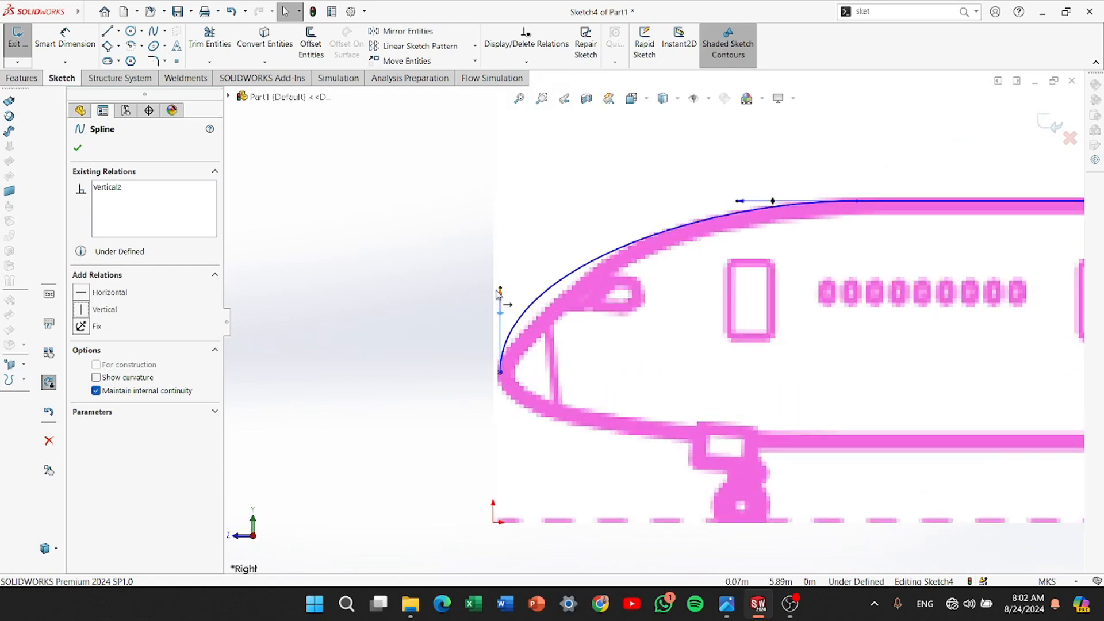
Shorten the vertical nose-tip handle and lengthen the horizontal handle so the spline follows the upper nose outline
{"action": "left_click_drag", "start_coordinate": [499, 290], "coordinate": [502, 325]}
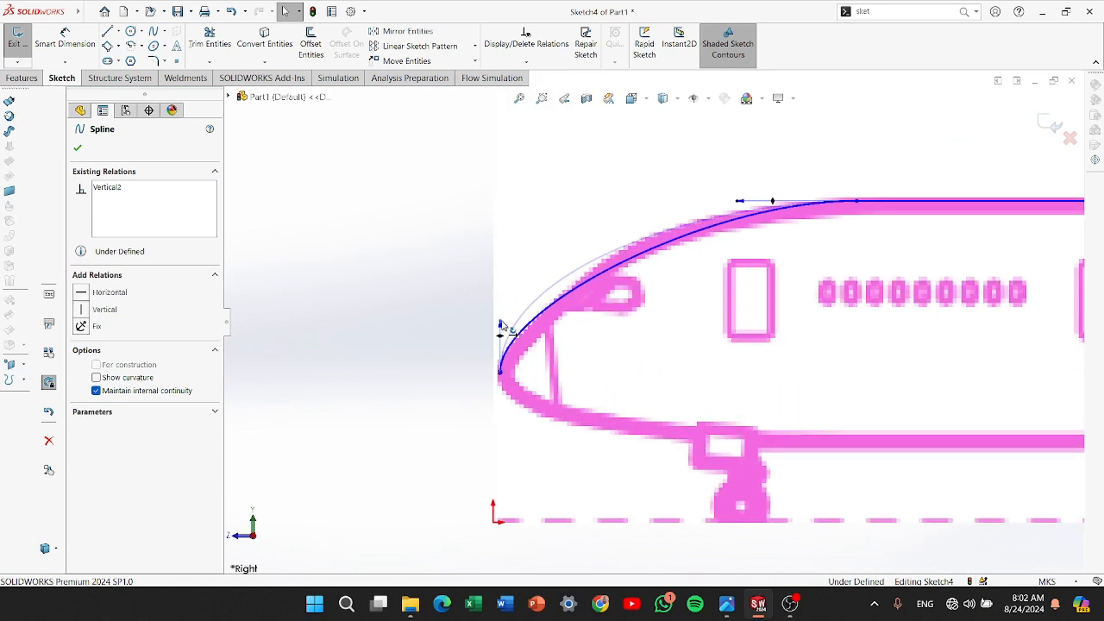
{"action": "scroll", "coordinate": [777, 245], "scroll_direction": "down", "scroll_amount": 2}
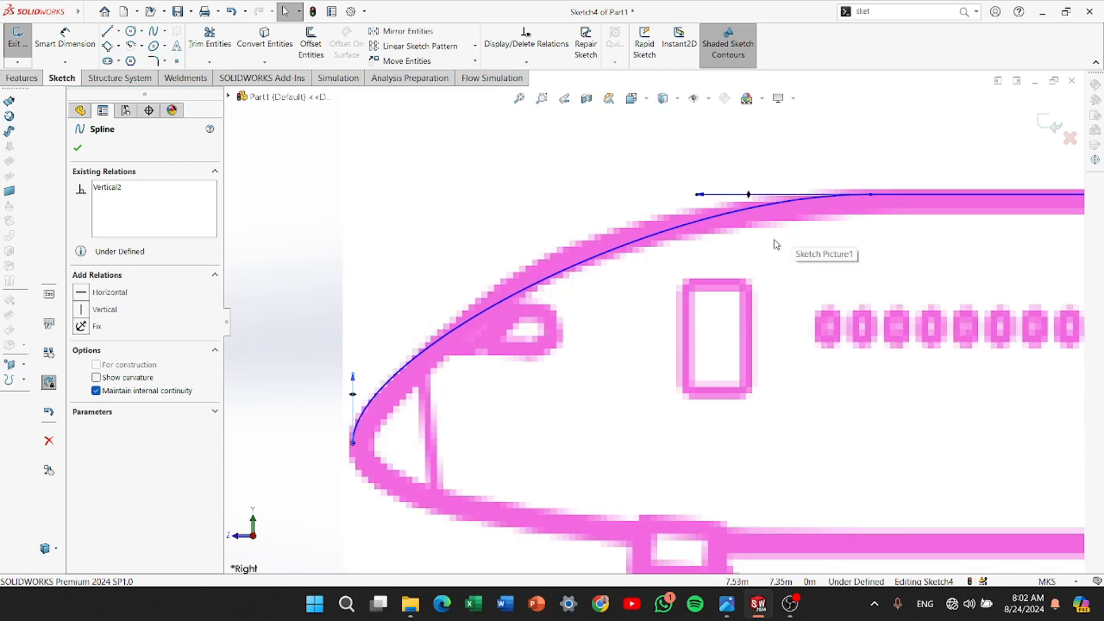
{"action": "left_click_drag", "start_coordinate": [699, 193], "coordinate": [618, 196]}
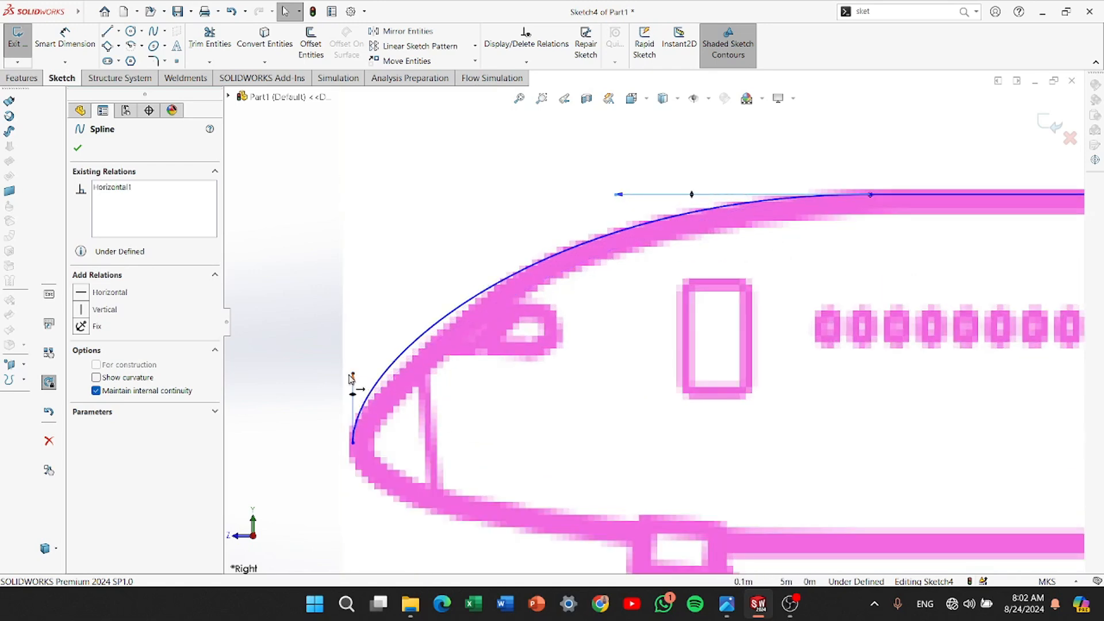
{"action": "left_click_drag", "start_coordinate": [352, 378], "coordinate": [353, 401]}
{"action": "left_click_drag", "start_coordinate": [618, 194], "coordinate": [604, 195]}
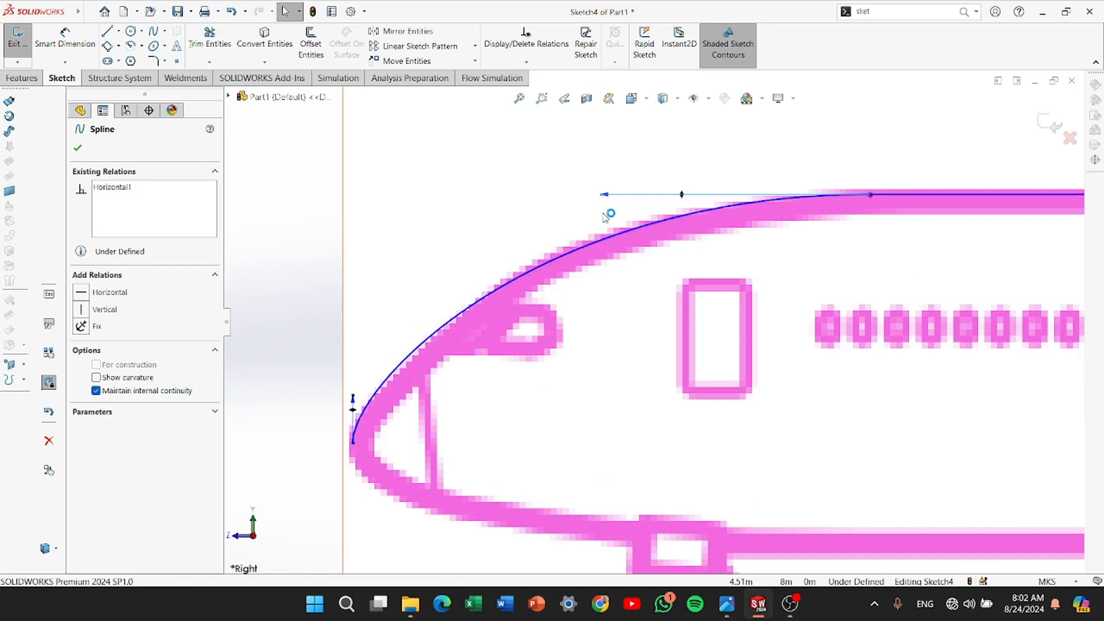
{"action": "left_click", "coordinate": [352, 401]}
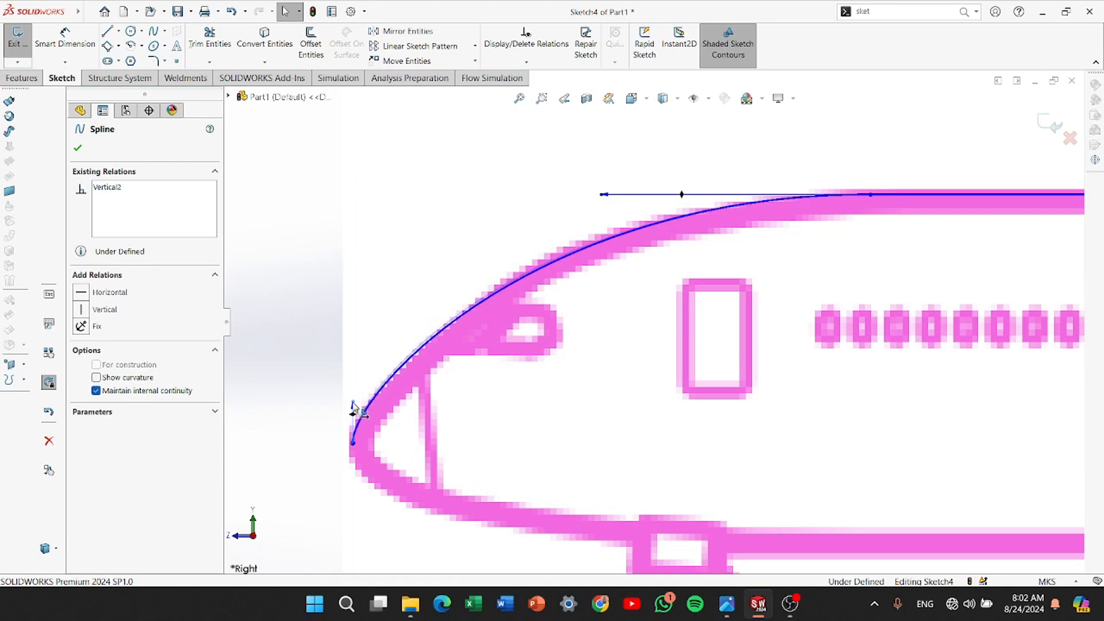
Sketch a short vertical line along the blunt rear end of the tail cone and end the line chain
{"action": "scroll", "coordinate": [653, 319], "scroll_direction": "up", "scroll_amount": 5}
{"action": "scroll", "coordinate": [753, 359], "scroll_direction": "up", "scroll_amount": 2}
{"action": "scroll", "coordinate": [764, 368], "scroll_direction": "down", "scroll_amount": 4}
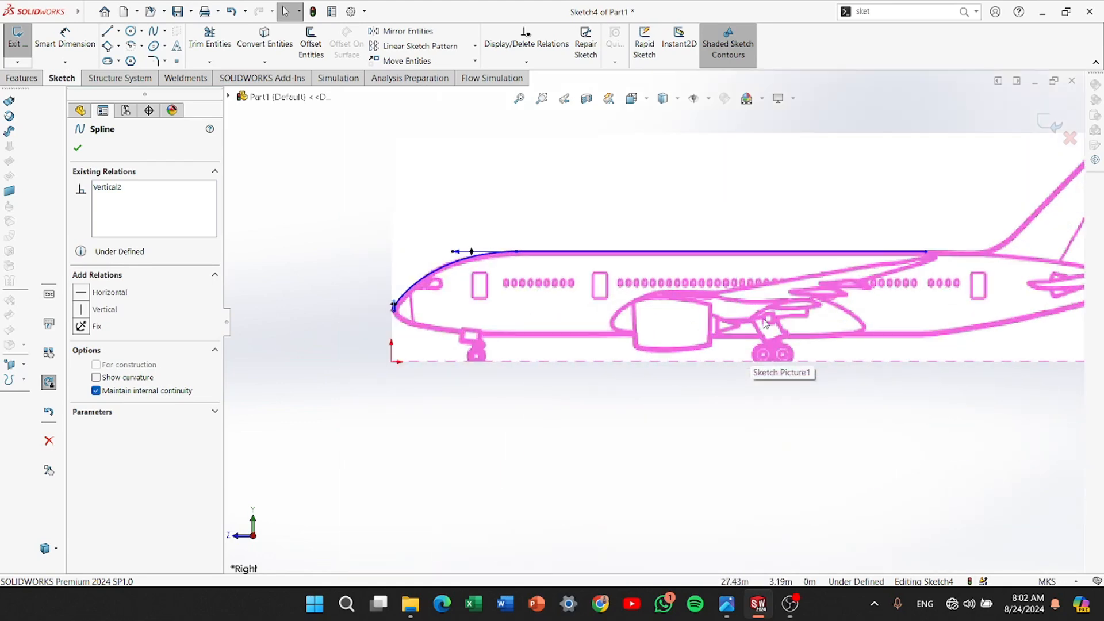
{"action": "scroll", "coordinate": [874, 293], "scroll_direction": "up", "scroll_amount": 1}
{"action": "scroll", "coordinate": [874, 293], "scroll_direction": "up", "scroll_amount": 2}
{"action": "scroll", "coordinate": [865, 296], "scroll_direction": "down", "scroll_amount": 5}
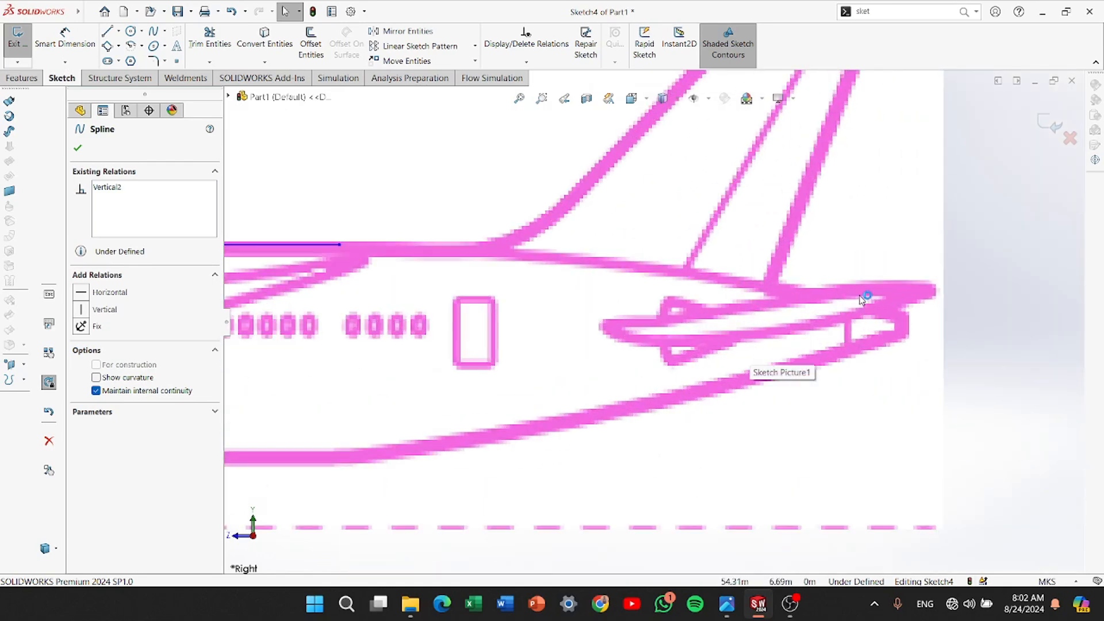
{"action": "left_click", "coordinate": [119, 31]}
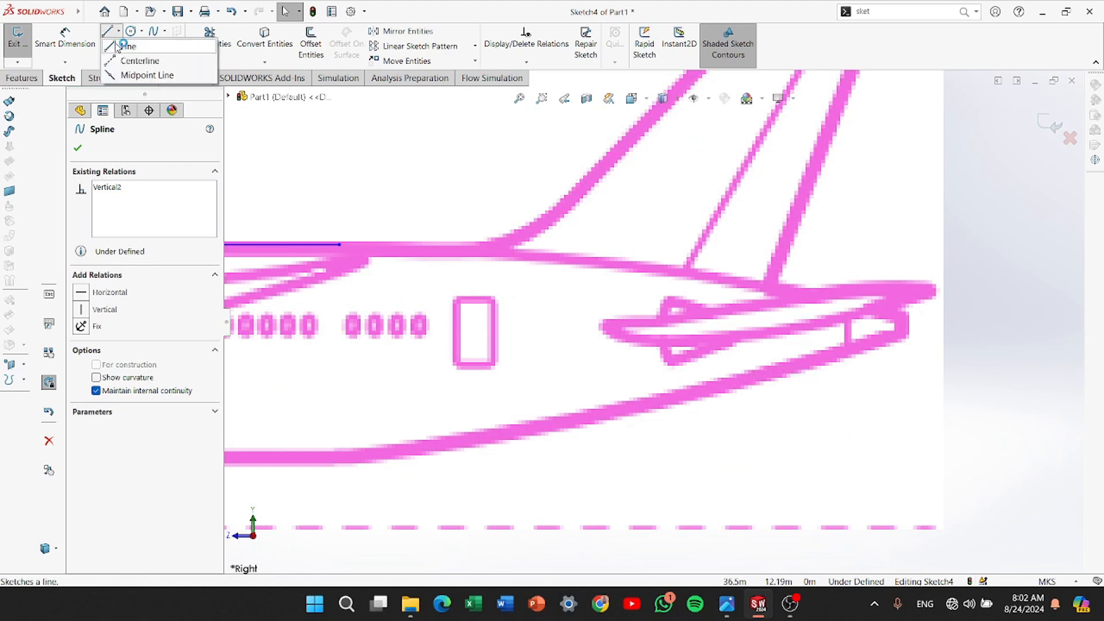
{"action": "left_click", "coordinate": [160, 33]}
{"action": "left_click", "coordinate": [124, 45]}
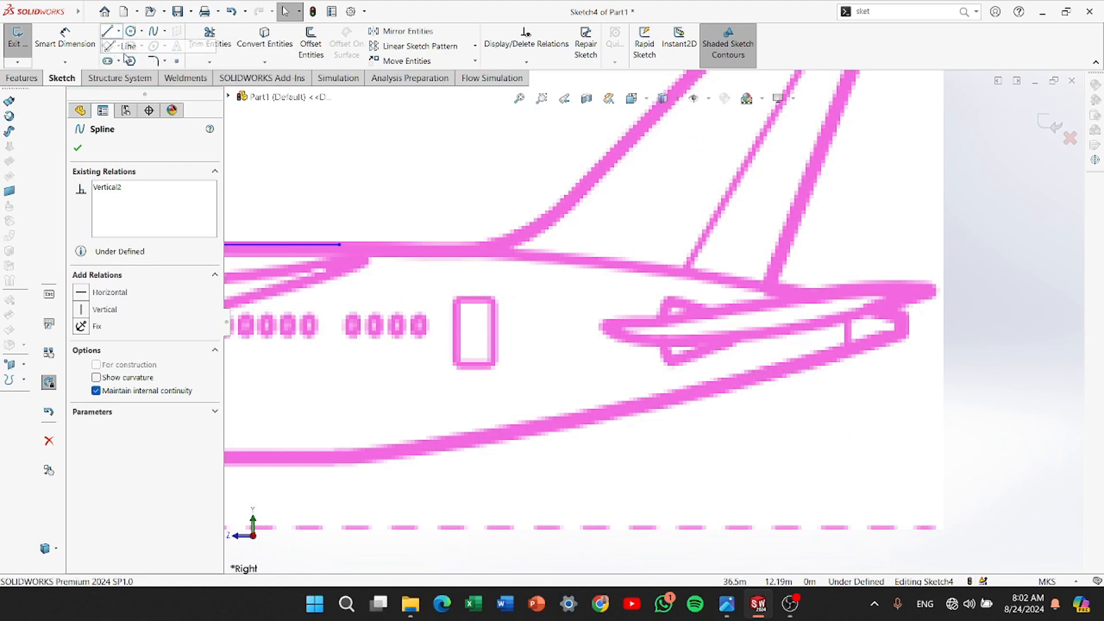
{"action": "left_click", "coordinate": [906, 312]}
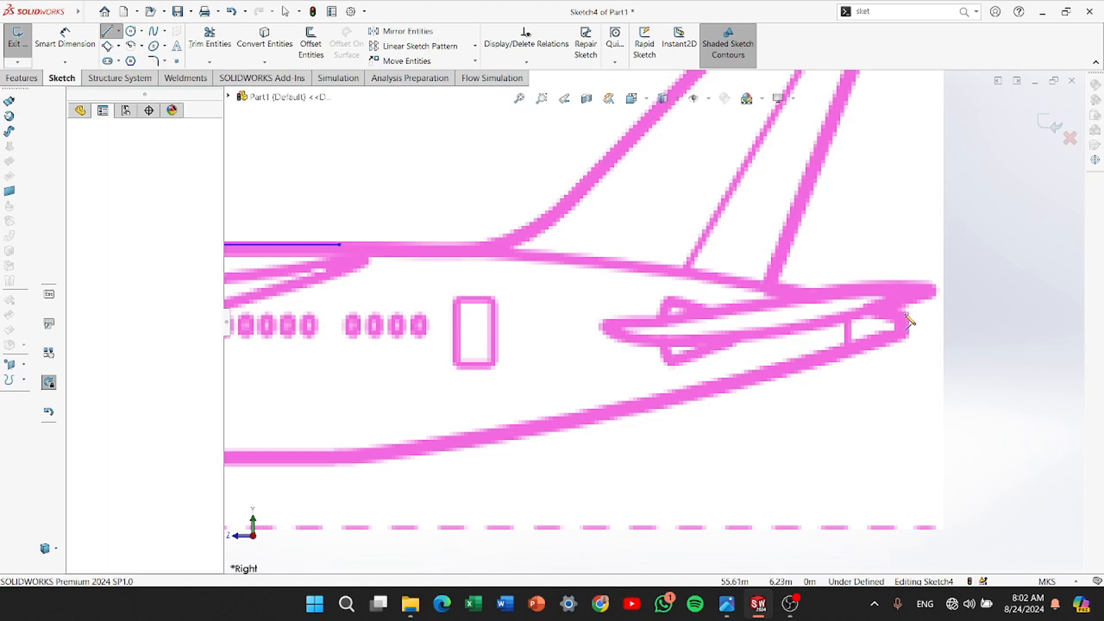
{"action": "left_click", "coordinate": [906, 342]}
{"action": "right_click", "coordinate": [906, 343]}
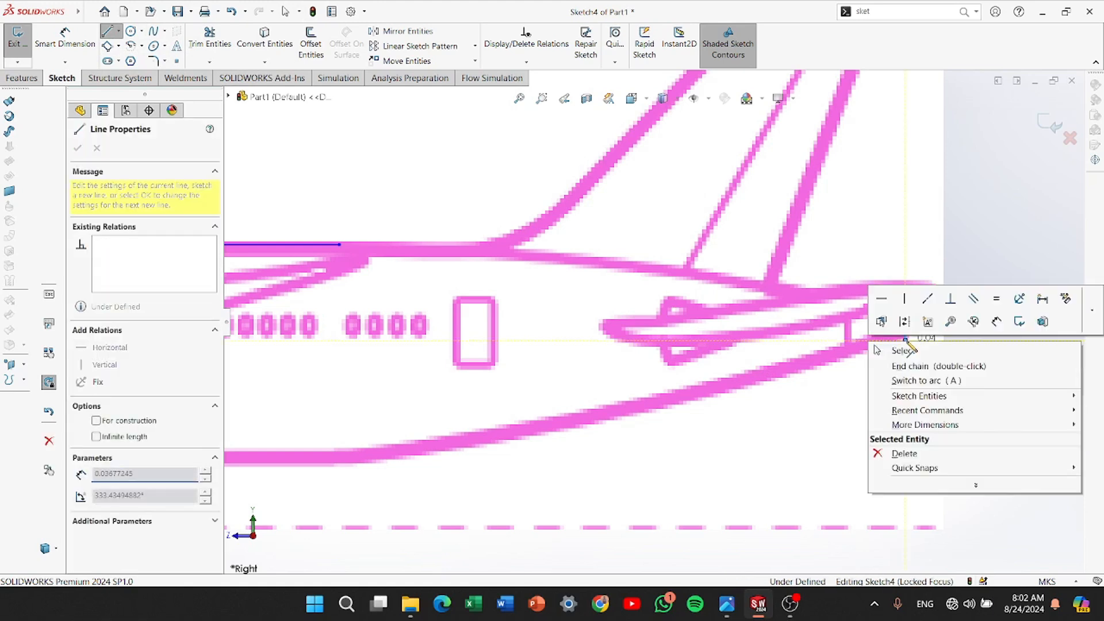
{"action": "left_click", "coordinate": [923, 350]}
{"action": "scroll", "coordinate": [700, 316], "scroll_direction": "up", "scroll_amount": 3}
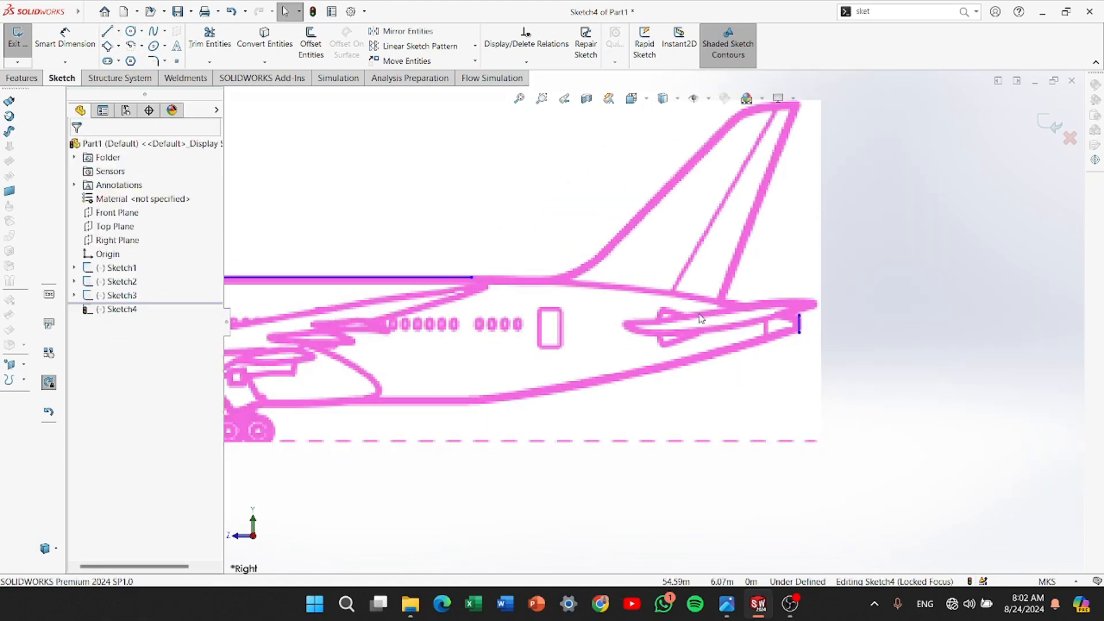
Sketch a two-point spline from the aft end of the fuselage's top line to the upper end of the tail cone's vertical line
{"action": "left_click", "coordinate": [165, 31]}
{"action": "left_click", "coordinate": [166, 42]}
{"action": "left_click", "coordinate": [471, 280]}
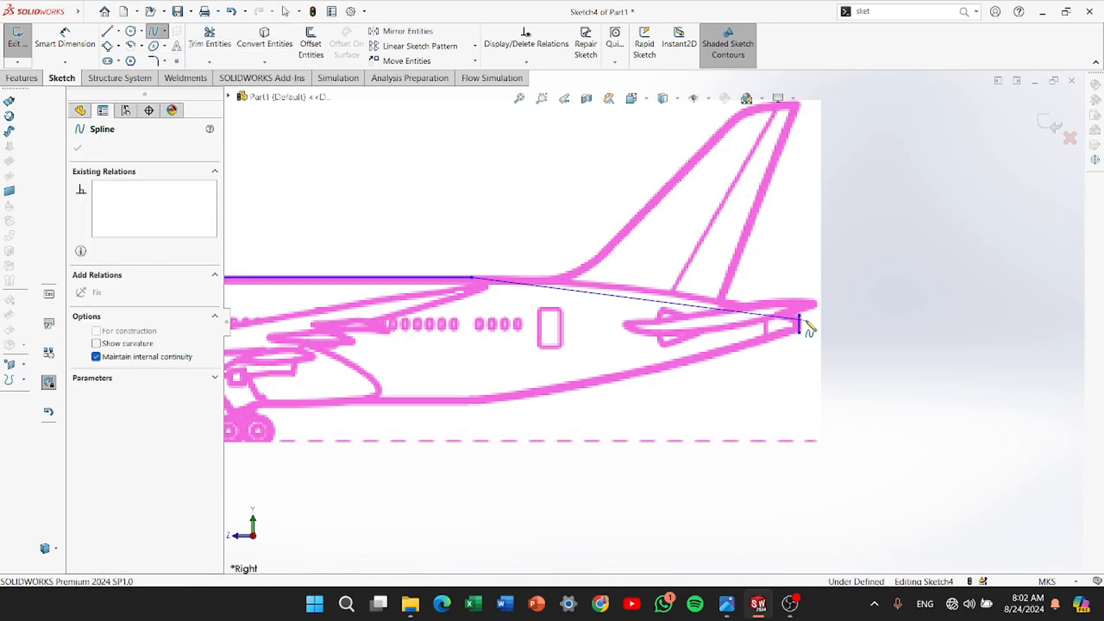
{"action": "double_click", "coordinate": [799, 316]}
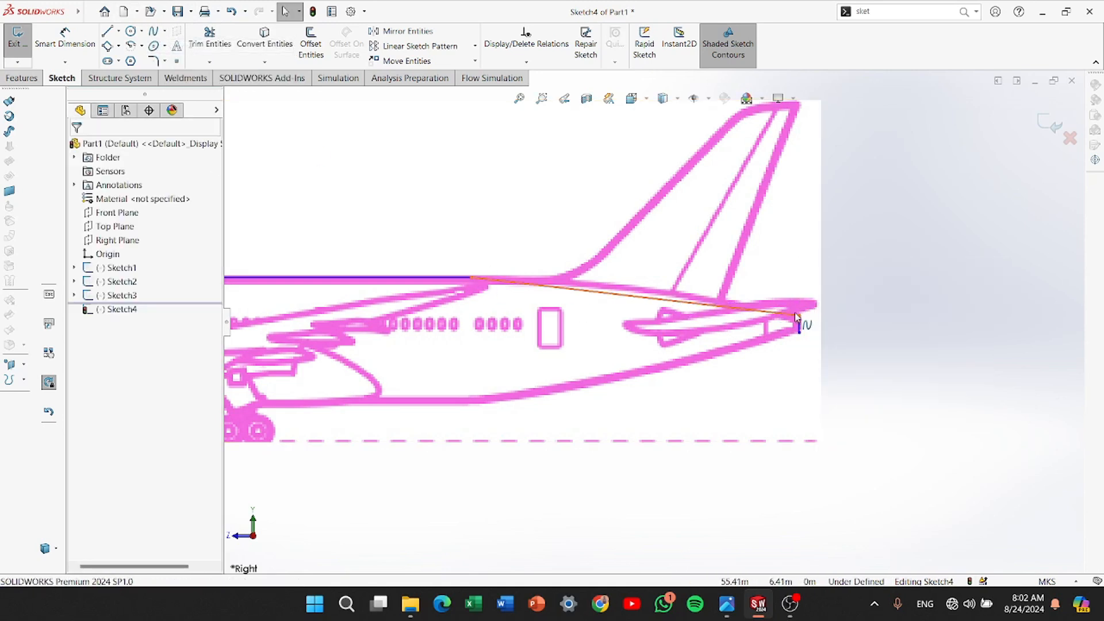
{"action": "key", "text": "Escape"}
Pull up the upper tail spline's tangent handle at the fuselage's top line and give it a Horizontal relation
{"action": "scroll", "coordinate": [804, 318], "scroll_direction": "down", "scroll_amount": 3}
{"action": "scroll", "coordinate": [802, 318], "scroll_direction": "down", "scroll_amount": 3}
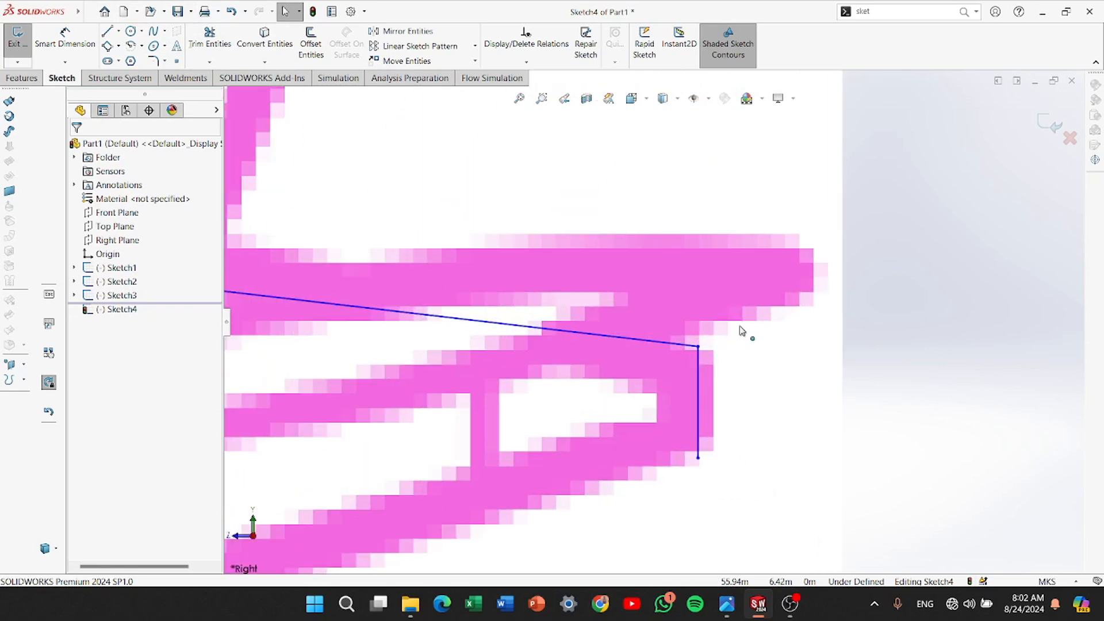
{"action": "scroll", "coordinate": [655, 385], "scroll_direction": "up", "scroll_amount": 6}
{"action": "scroll", "coordinate": [435, 314], "scroll_direction": "down", "scroll_amount": 3}
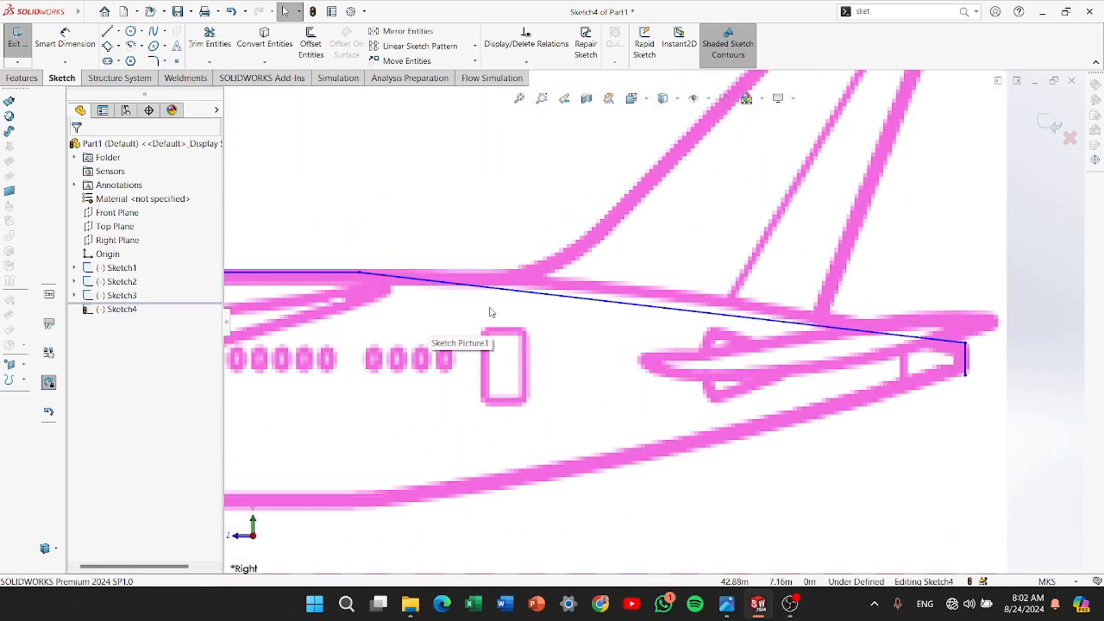
{"action": "left_click", "coordinate": [504, 287]}
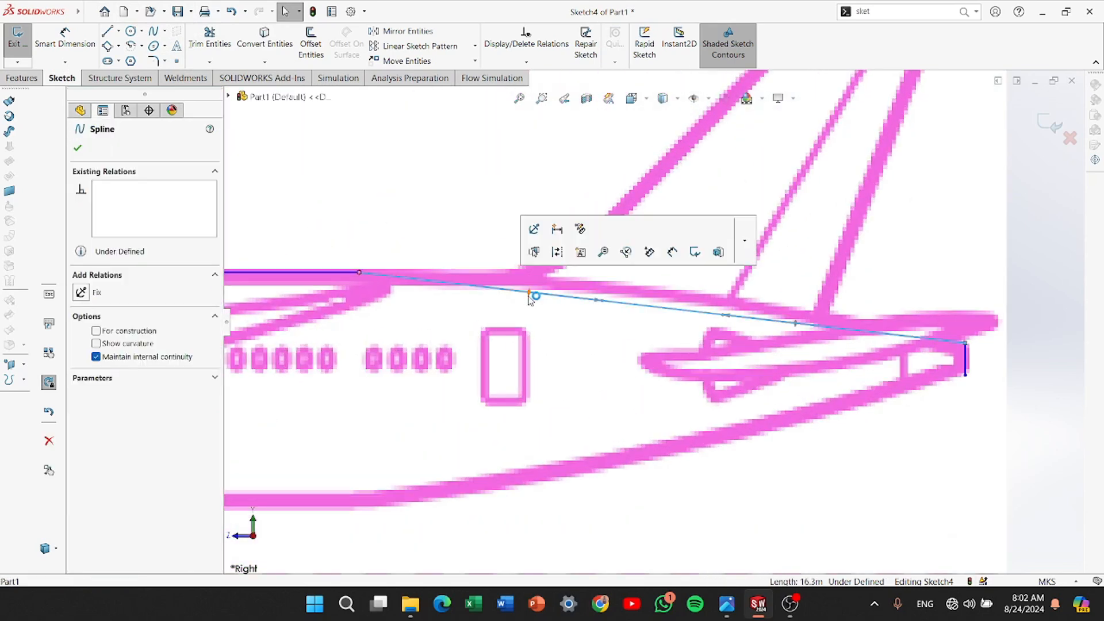
{"action": "left_click_drag", "start_coordinate": [528, 291], "coordinate": [529, 265]}
{"action": "left_click", "coordinate": [89, 294]}
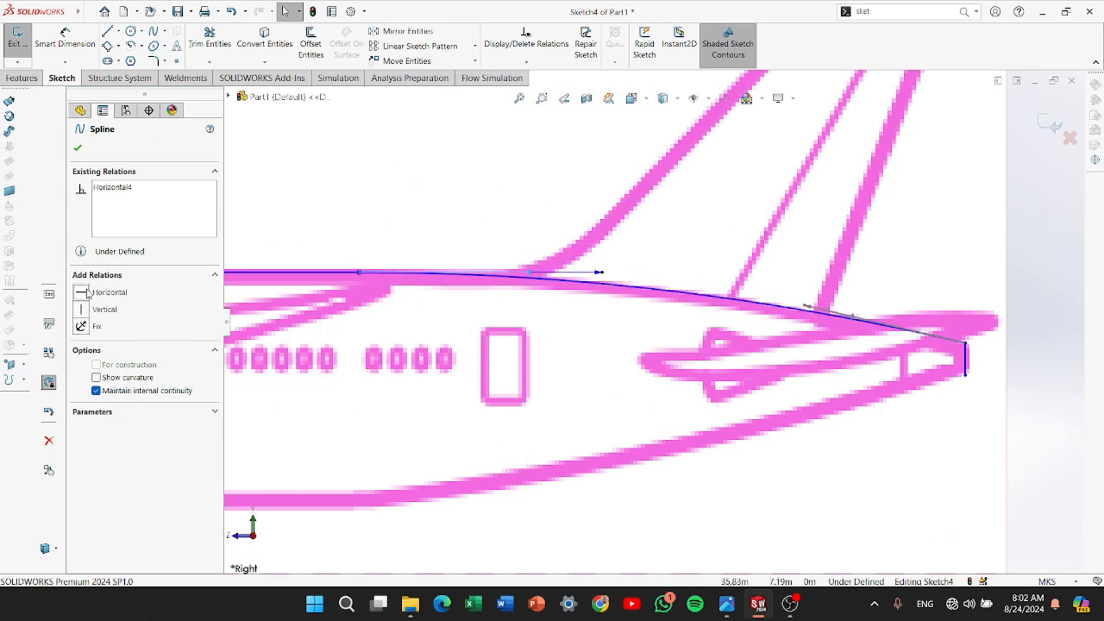
Adjust both tangent handles of the upper tail spline so it follows the blueprint's upper rear outline
{"action": "left_click_drag", "start_coordinate": [803, 306], "coordinate": [783, 310]}
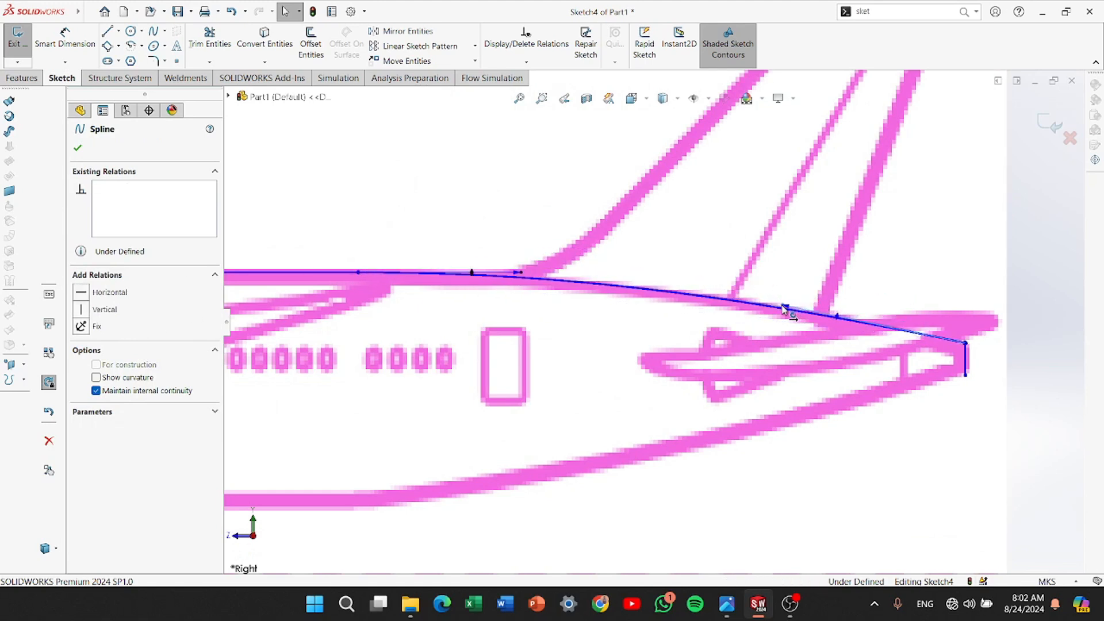
{"action": "left_click", "coordinate": [811, 312]}
{"action": "left_click_drag", "start_coordinate": [521, 276], "coordinate": [564, 267]}
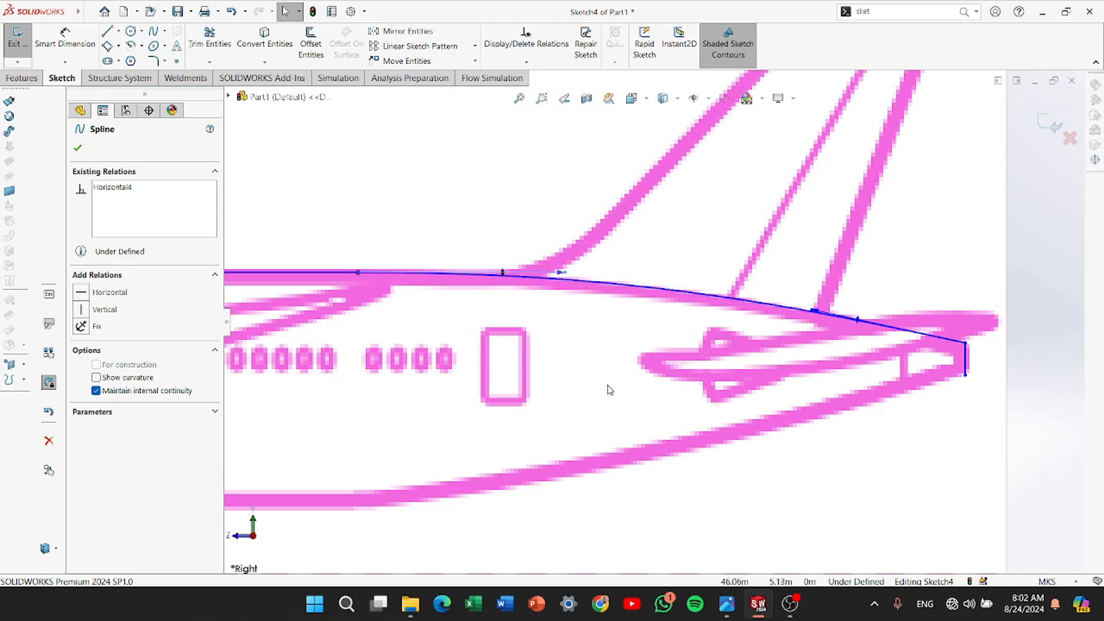
Sketch a horizontal line about 30.15 m long along the straight fuselage belly and end the line chain
{"action": "scroll", "coordinate": [608, 386], "scroll_direction": "up", "scroll_amount": 10}
{"action": "scroll", "coordinate": [474, 329], "scroll_direction": "down", "scroll_amount": 3}
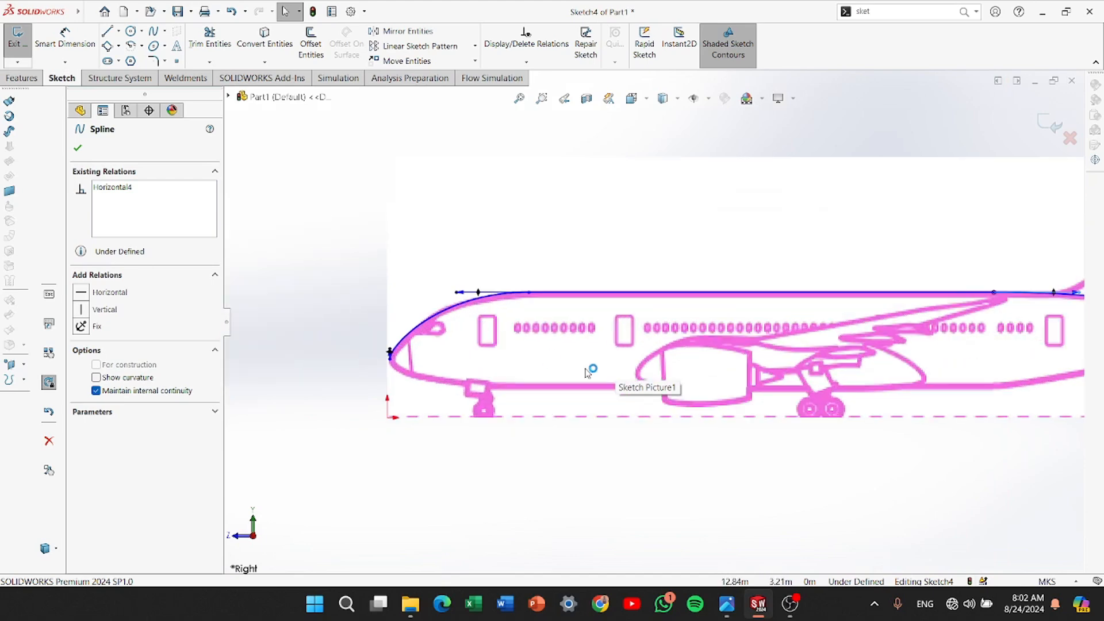
{"action": "left_click", "coordinate": [119, 32]}
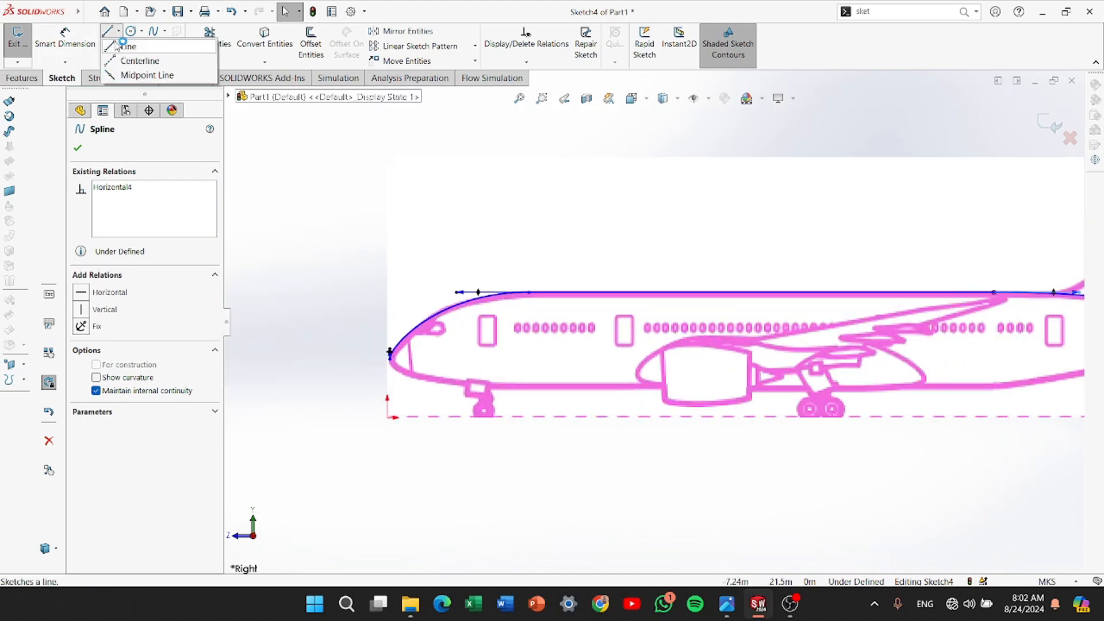
{"action": "left_click", "coordinate": [127, 41]}
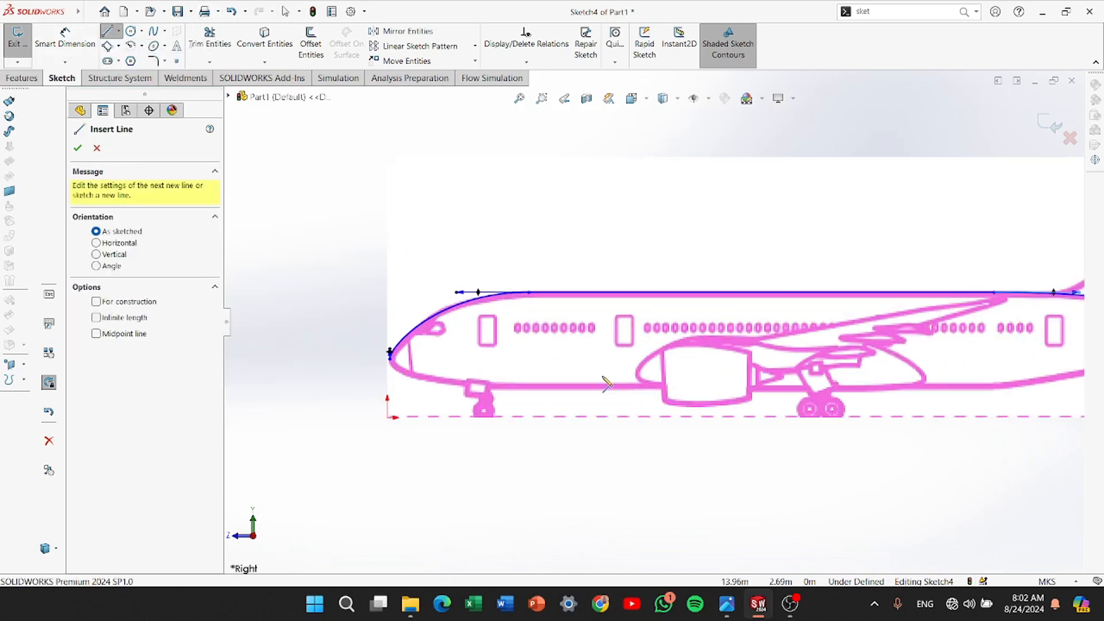
{"action": "left_click", "coordinate": [523, 389]}
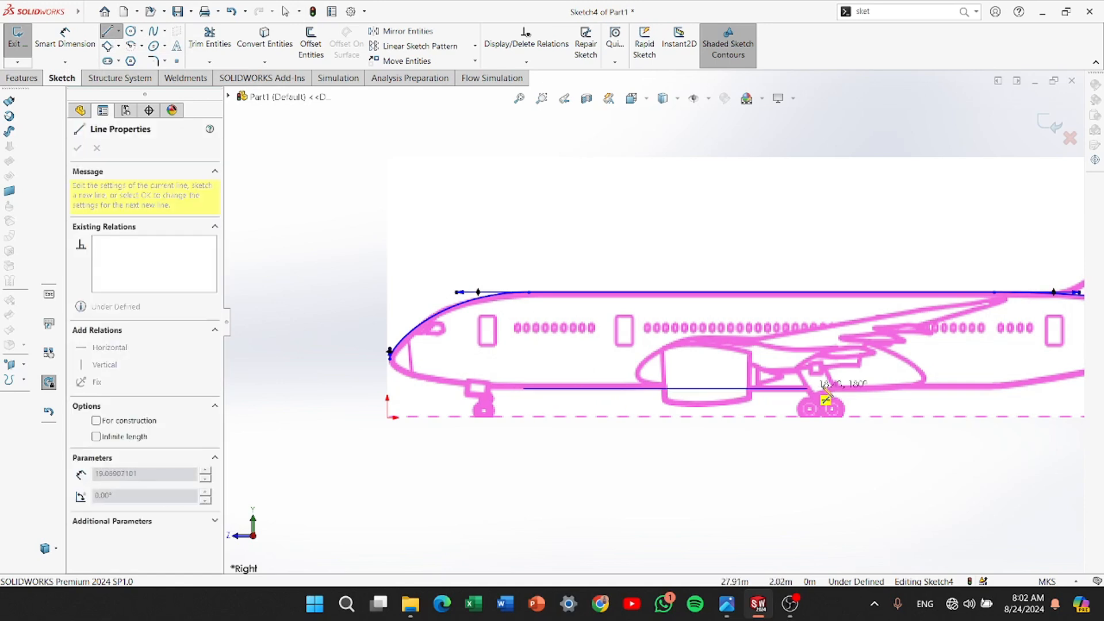
{"action": "left_click", "coordinate": [988, 389]}
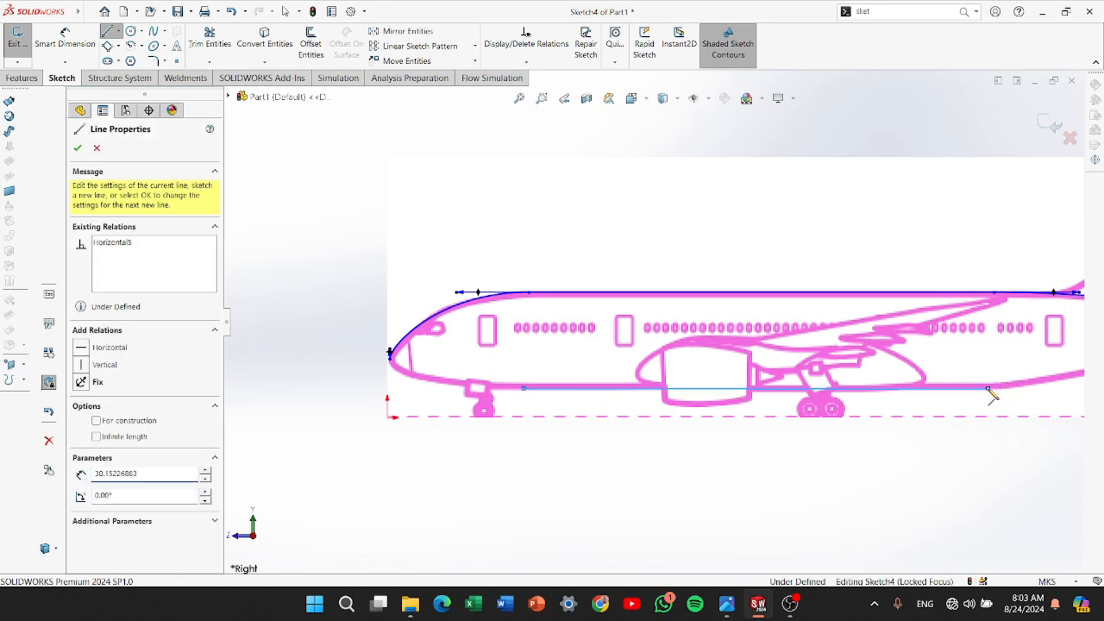
{"action": "right_click", "coordinate": [988, 390]}
{"action": "left_click", "coordinate": [949, 403]}
Sketch a two-point spline from the nose tip to the front end of the belly line
{"action": "scroll", "coordinate": [814, 412], "scroll_direction": "up", "scroll_amount": 4}
{"action": "scroll", "coordinate": [653, 347], "scroll_direction": "down", "scroll_amount": 4}
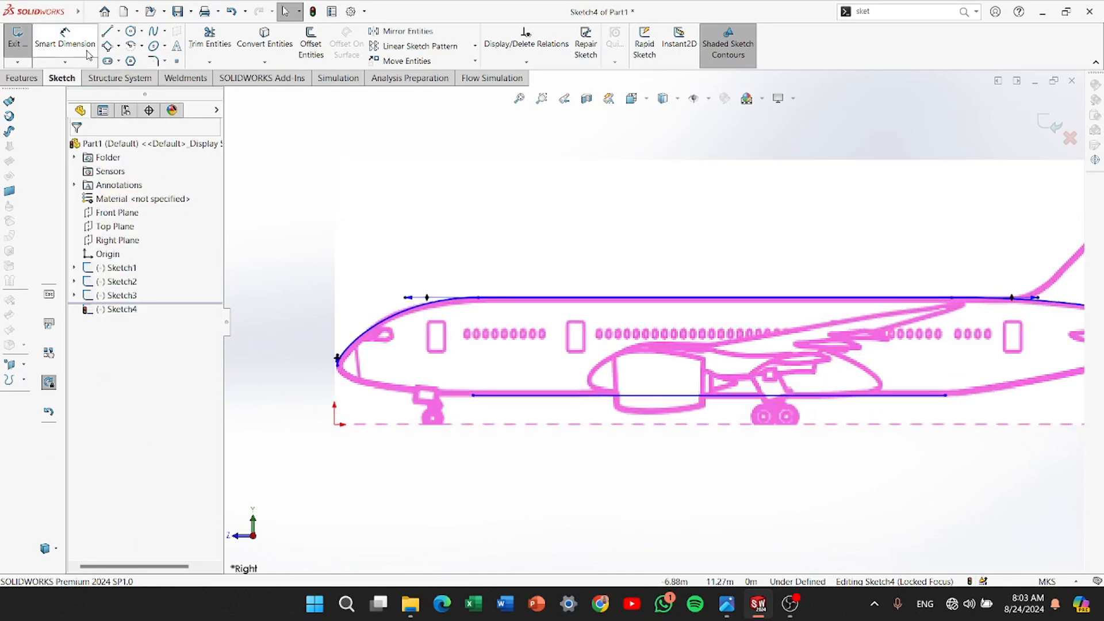
{"action": "left_click", "coordinate": [164, 31]}
{"action": "left_click", "coordinate": [190, 44]}
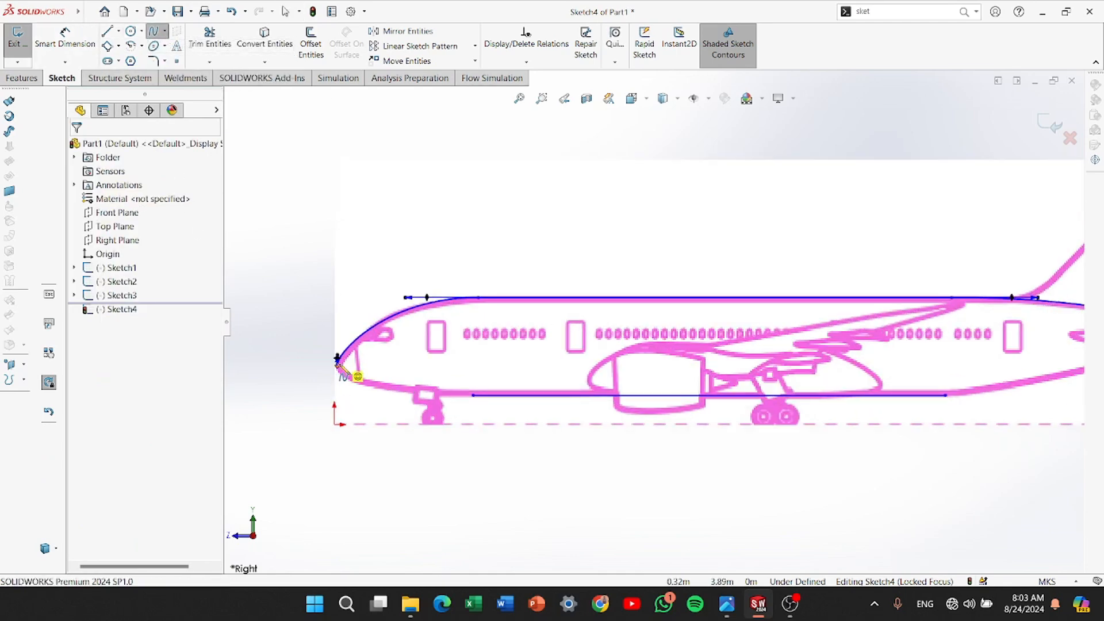
{"action": "left_click", "coordinate": [338, 361]}
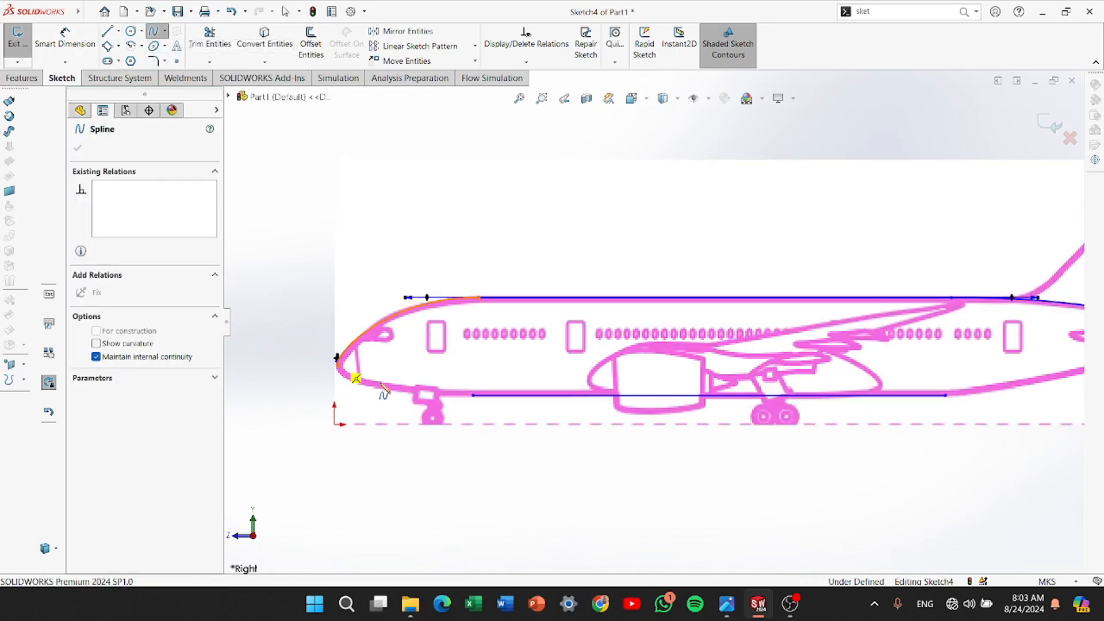
{"action": "left_click", "coordinate": [437, 387]}
Give the lower nose spline's handle at the belly line a Horizontal relation and its nose-tip handle a Vertical relation
{"action": "left_click_drag", "start_coordinate": [427, 386], "coordinate": [427, 423]}
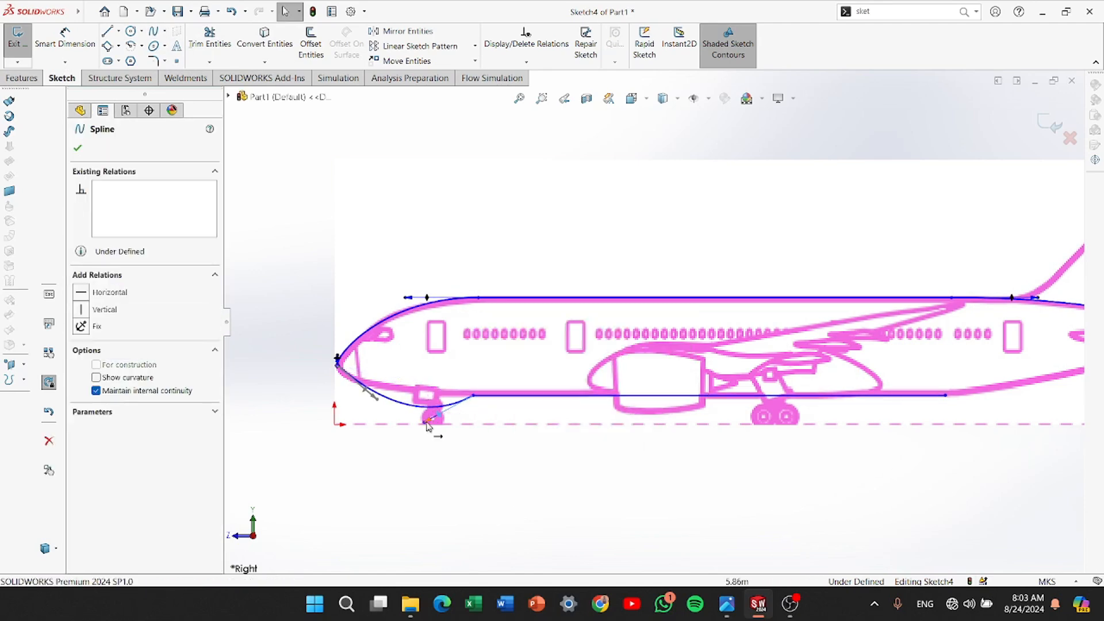
{"action": "left_click", "coordinate": [81, 293]}
{"action": "scroll", "coordinate": [335, 378], "scroll_direction": "up", "scroll_amount": 5}
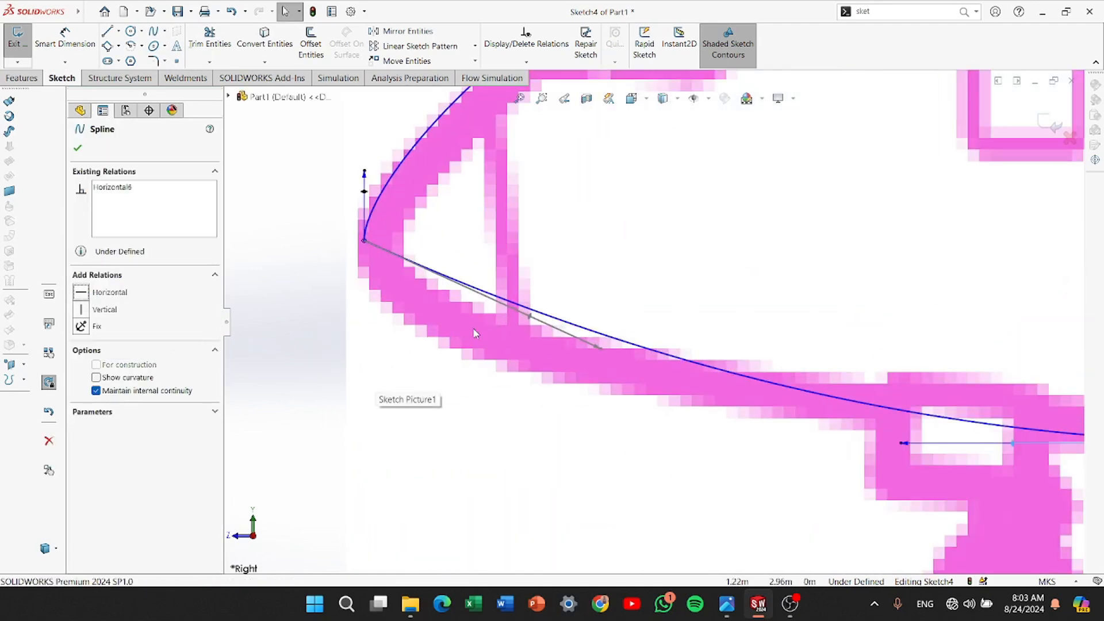
{"action": "left_click_drag", "start_coordinate": [529, 319], "coordinate": [481, 380]}
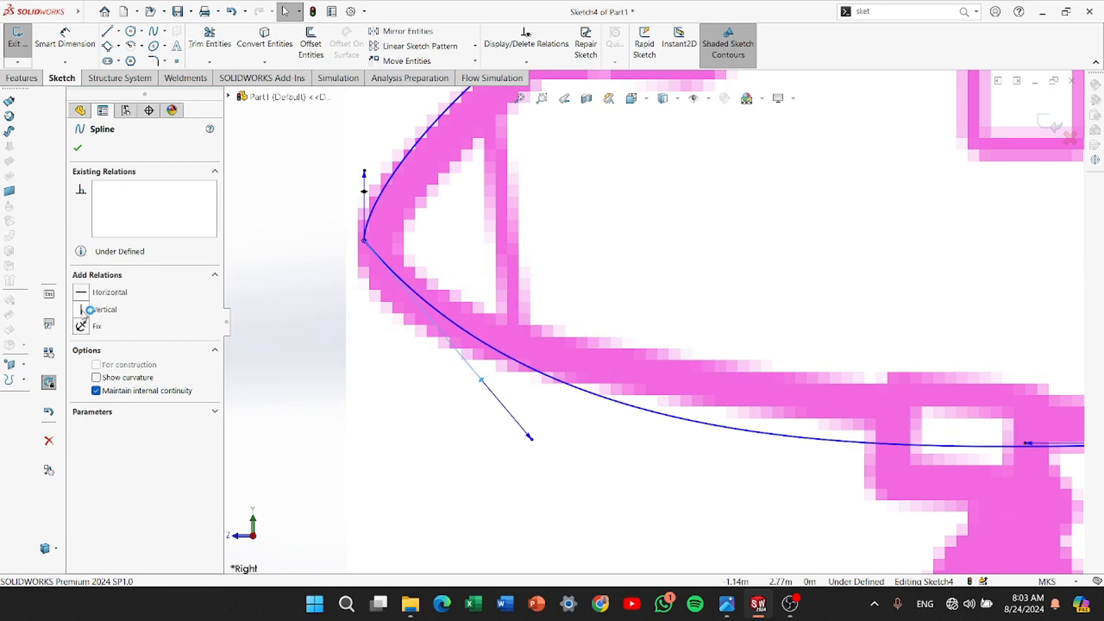
{"action": "left_click", "coordinate": [88, 310]}
Shorten the lower nose spline's vertical and horizontal handles so the curve follows the blueprint's lower nose outline
{"action": "scroll", "coordinate": [514, 394], "scroll_direction": "down", "scroll_amount": 3}
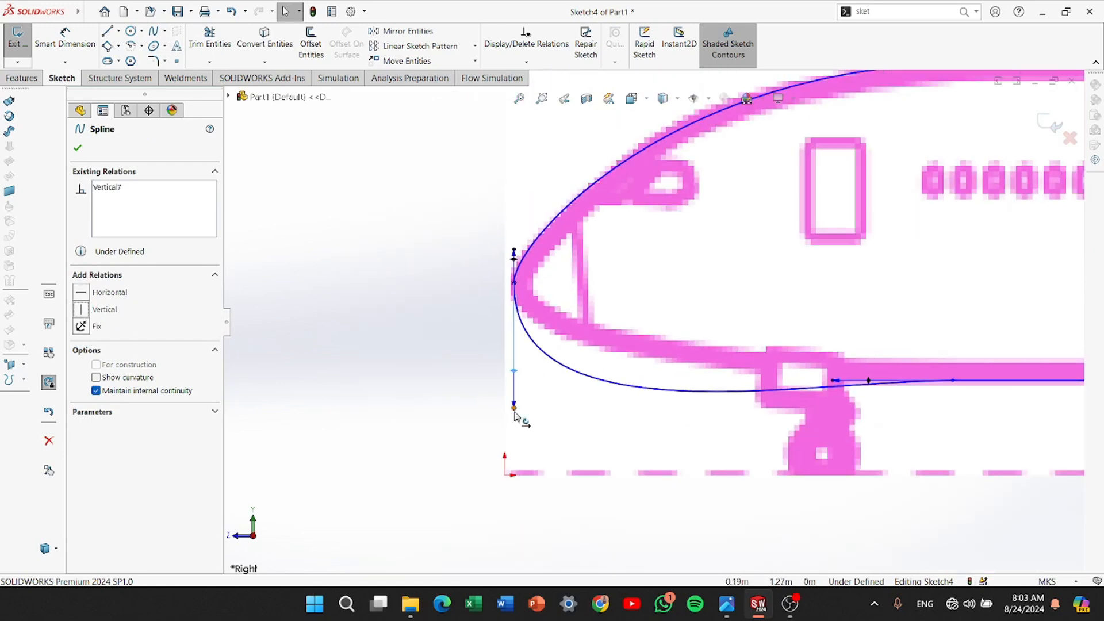
{"action": "left_click_drag", "start_coordinate": [516, 414], "coordinate": [517, 352]}
{"action": "left_click_drag", "start_coordinate": [837, 381], "coordinate": [863, 382]}
{"action": "scroll", "coordinate": [516, 353], "scroll_direction": "down", "scroll_amount": 3}
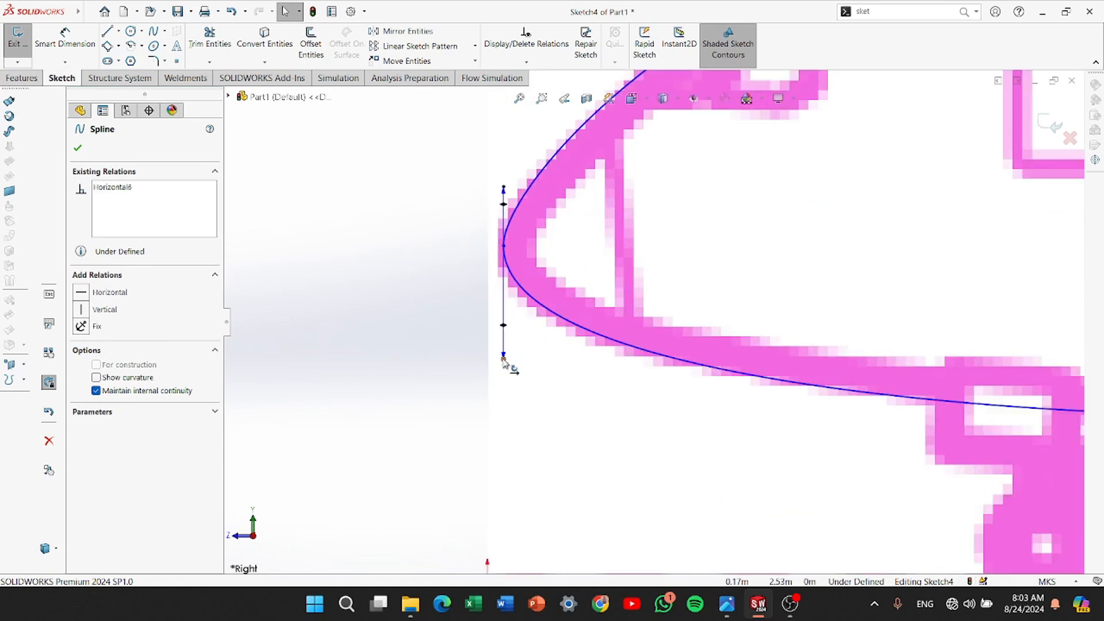
{"action": "mouse_move", "coordinate": [504, 359]}
{"action": "left_mouse_down"}
{"action": "mouse_move", "coordinate": [504, 376]}
{"action": "mouse_move", "coordinate": [505, 363]}
{"action": "left_mouse_up"}
{"action": "scroll", "coordinate": [733, 333], "scroll_direction": "up", "scroll_amount": 2}
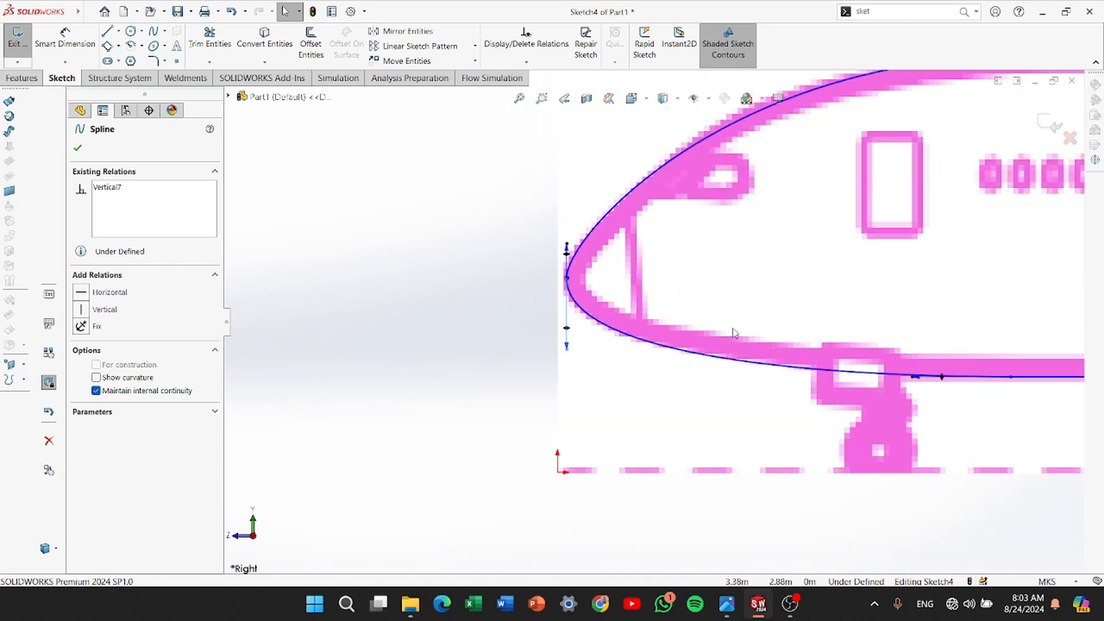
{"action": "scroll", "coordinate": [733, 333], "scroll_direction": "up", "scroll_amount": 2}
{"action": "scroll", "coordinate": [771, 359], "scroll_direction": "down", "scroll_amount": 3}
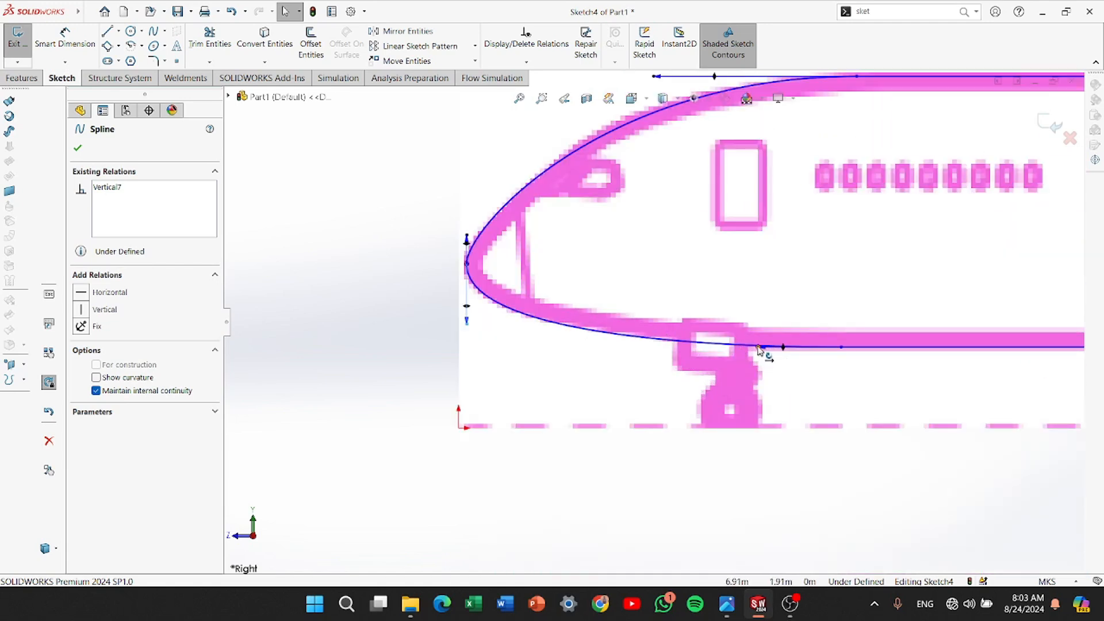
{"action": "left_click_drag", "start_coordinate": [759, 349], "coordinate": [792, 349]}
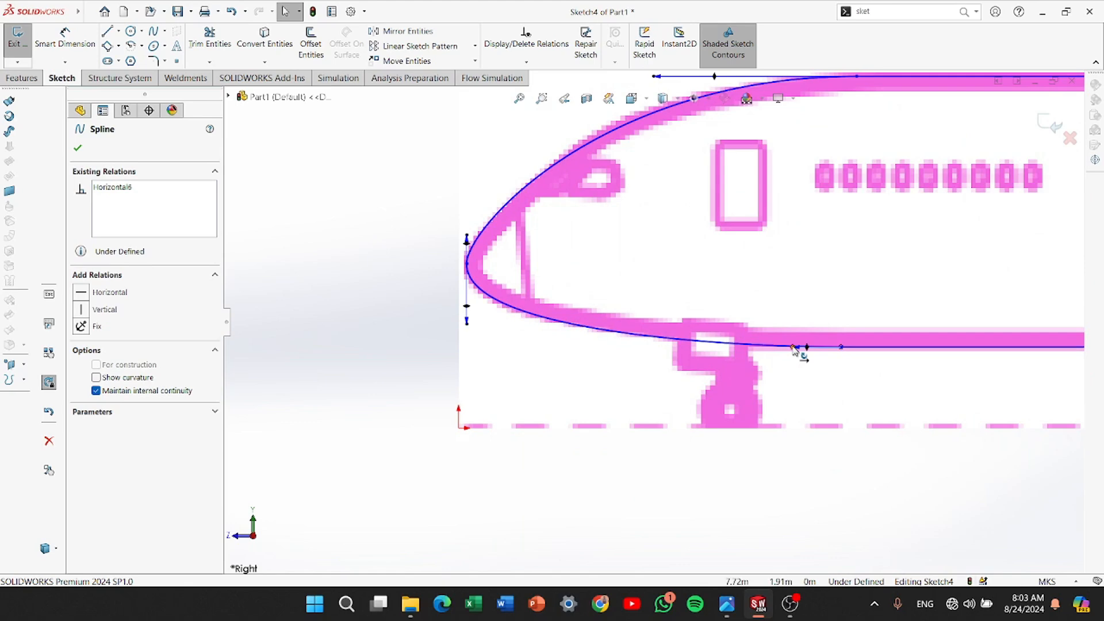
Sketch a spline from the aft end of the belly line to the lower end of the tail cone's vertical line
{"action": "scroll", "coordinate": [793, 349], "scroll_direction": "up", "scroll_amount": 5}
{"action": "scroll", "coordinate": [795, 345], "scroll_direction": "down", "scroll_amount": 3}
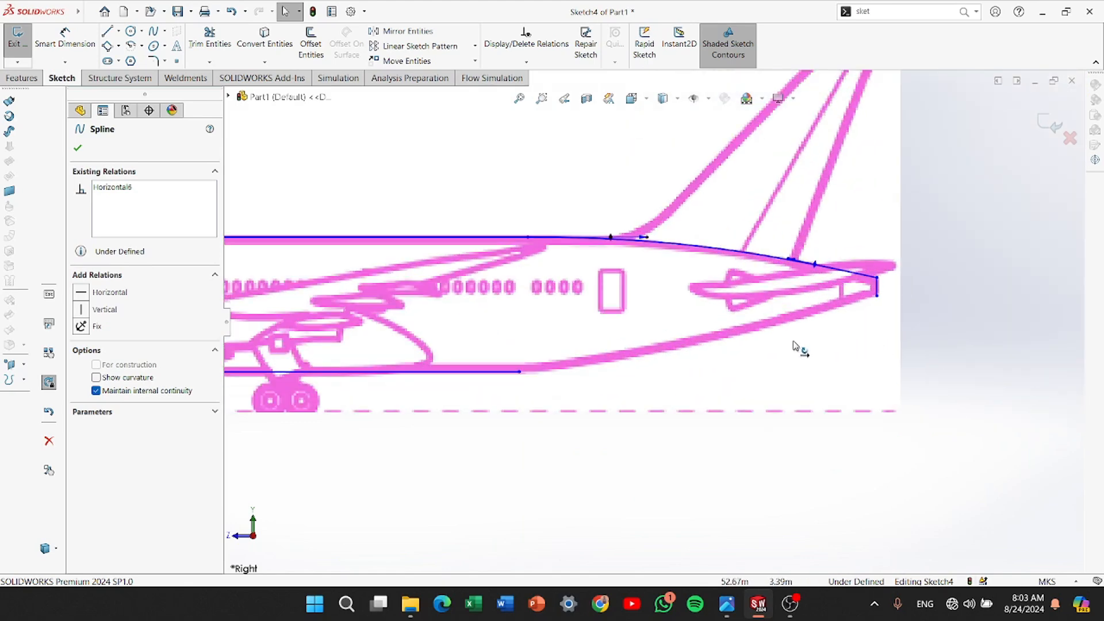
{"action": "scroll", "coordinate": [656, 368], "scroll_direction": "down", "scroll_amount": 2}
{"action": "scroll", "coordinate": [865, 314], "scroll_direction": "up", "scroll_amount": 2}
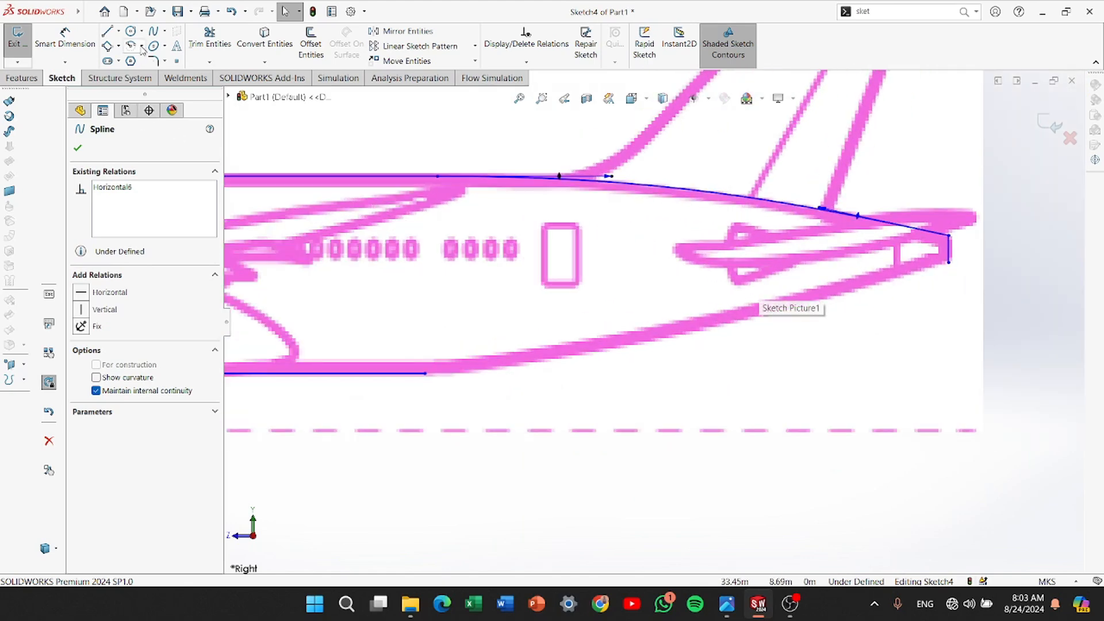
{"action": "left_click", "coordinate": [154, 34]}
{"action": "left_click", "coordinate": [156, 47]}
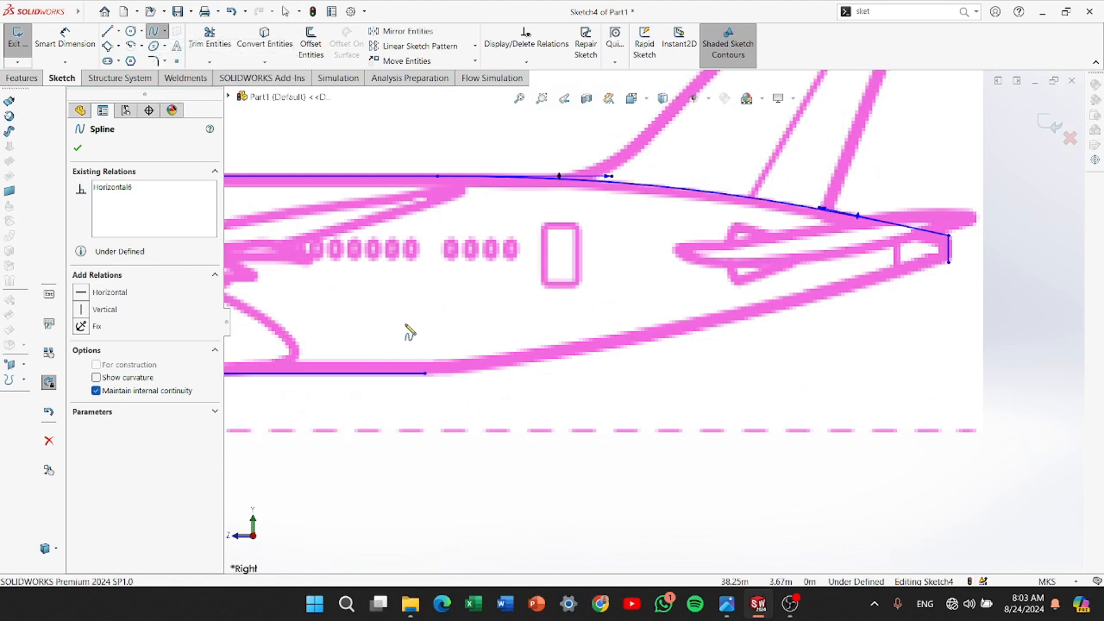
{"action": "left_click", "coordinate": [425, 374]}
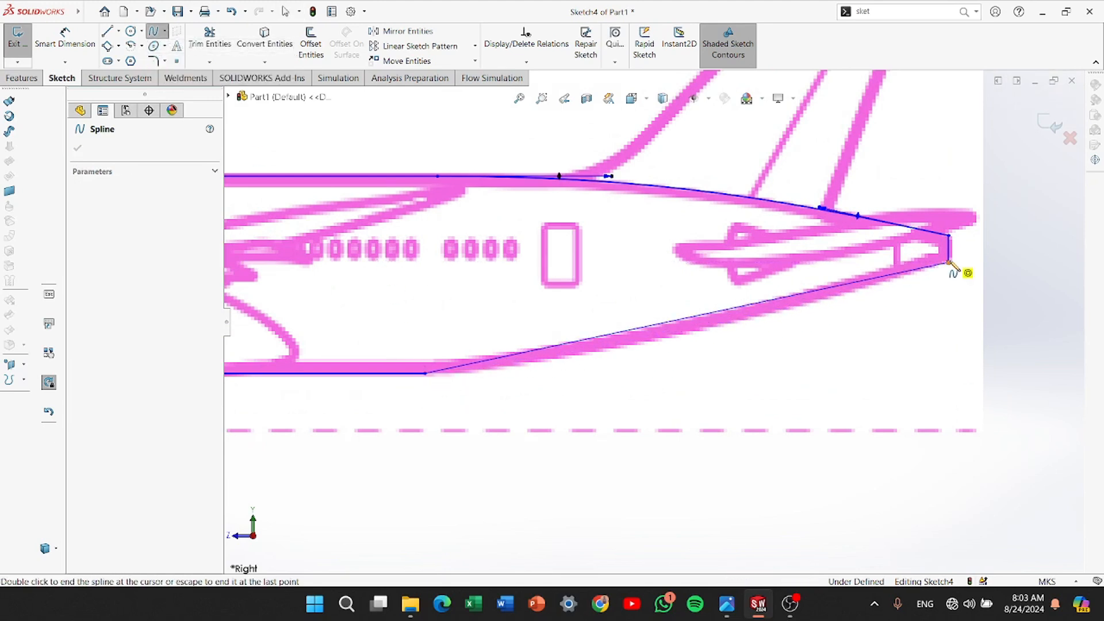
{"action": "right_click", "coordinate": [960, 275]}
{"action": "left_click", "coordinate": [960, 273]}
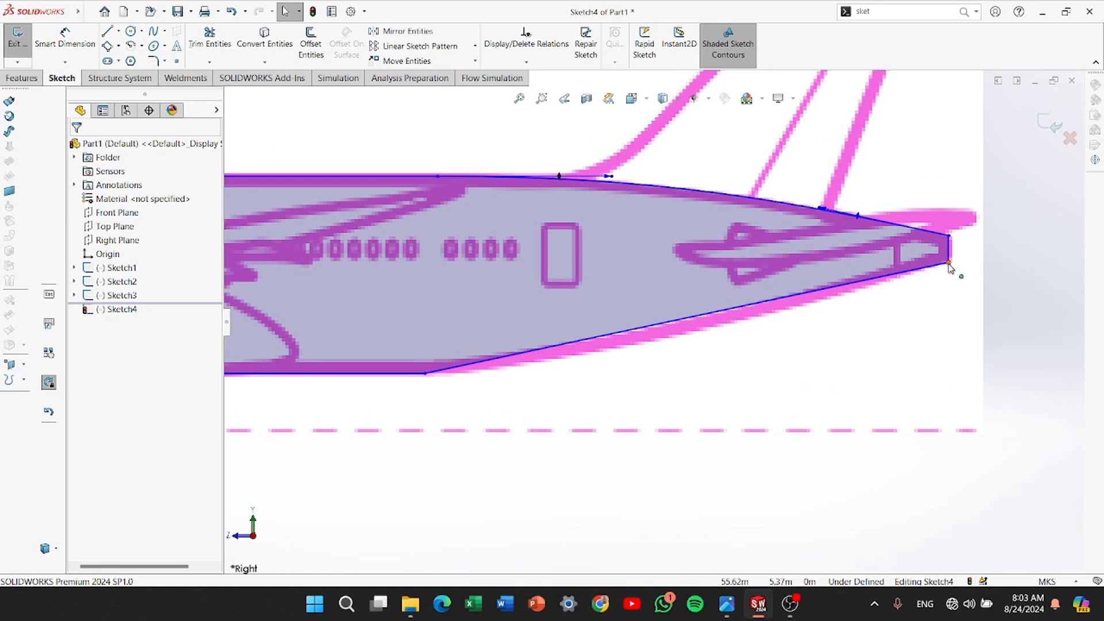
Pull the lower tail spline's handle at the belly line to match the rear underside outline and make it Horizontal
{"action": "left_click", "coordinate": [578, 342]}
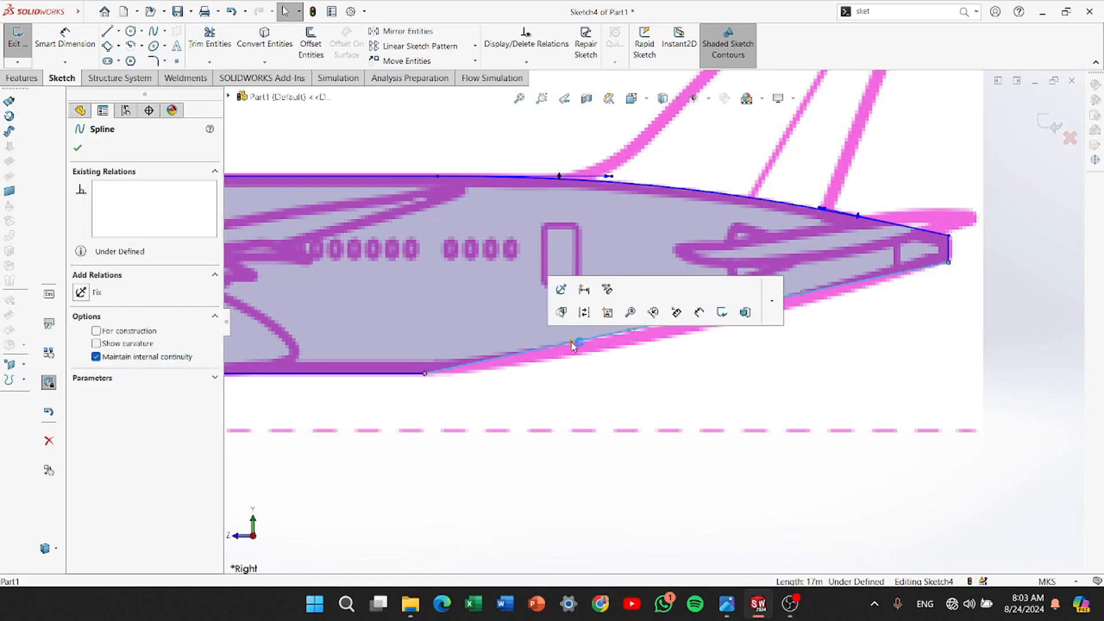
{"action": "left_click_drag", "start_coordinate": [573, 345], "coordinate": [543, 389]}
{"action": "left_click", "coordinate": [83, 293]}
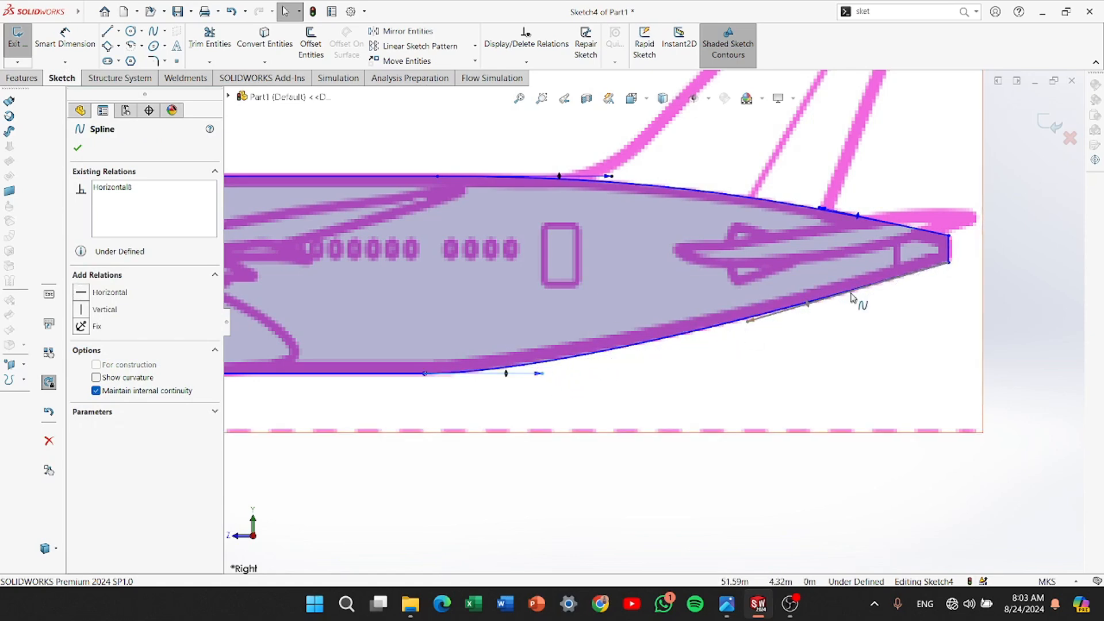
Exit the finished fuselage profile sketch and start a new sketch on the Right Plane
{"action": "scroll", "coordinate": [857, 301], "scroll_direction": "up", "scroll_amount": 5}
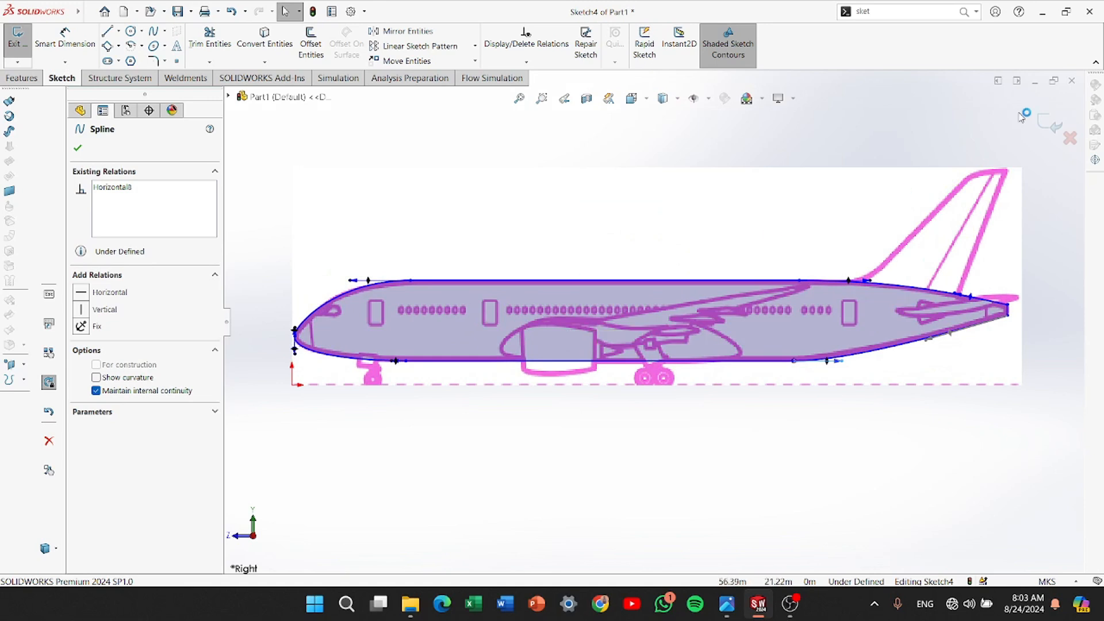
{"action": "left_click", "coordinate": [1048, 121]}
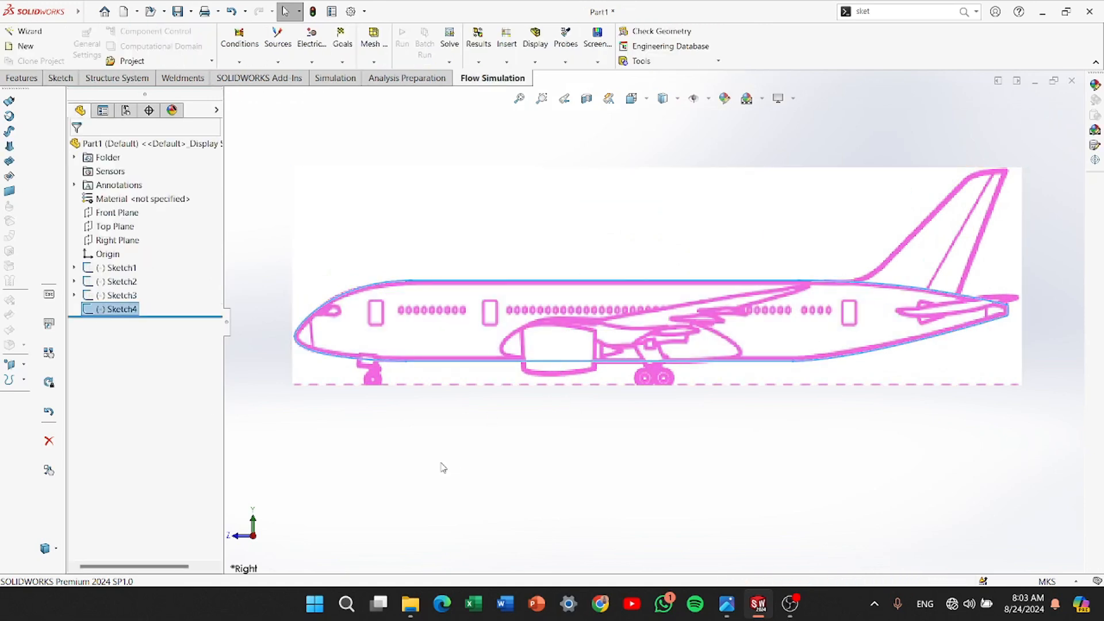
{"action": "left_click", "coordinate": [109, 240]}
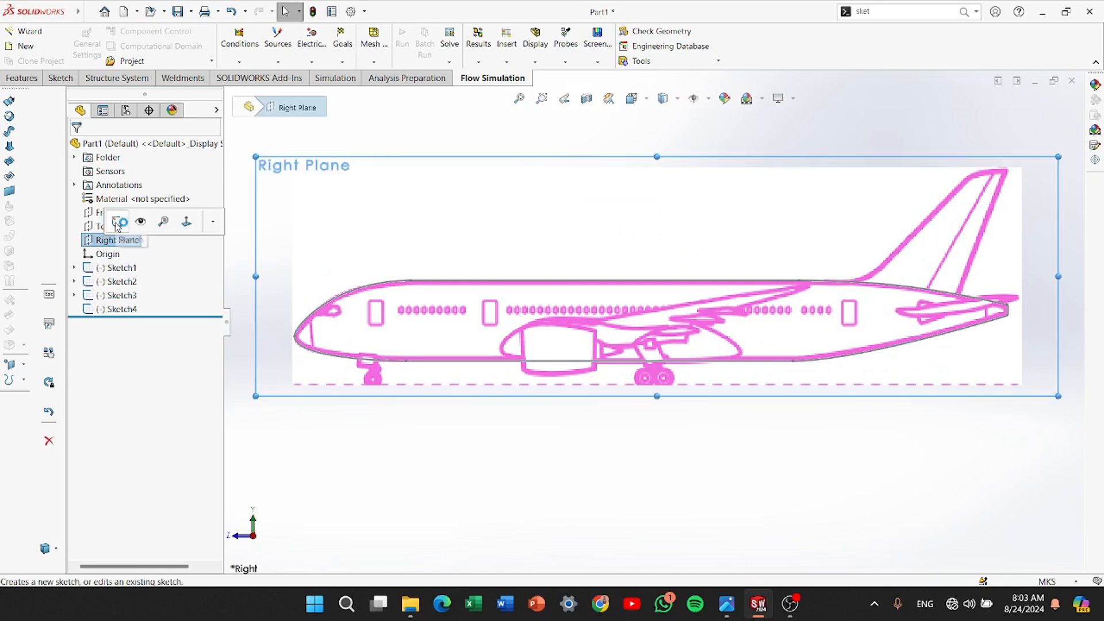
{"action": "left_click", "coordinate": [119, 222]}
{"action": "scroll", "coordinate": [547, 387], "scroll_direction": "down", "scroll_amount": 4}
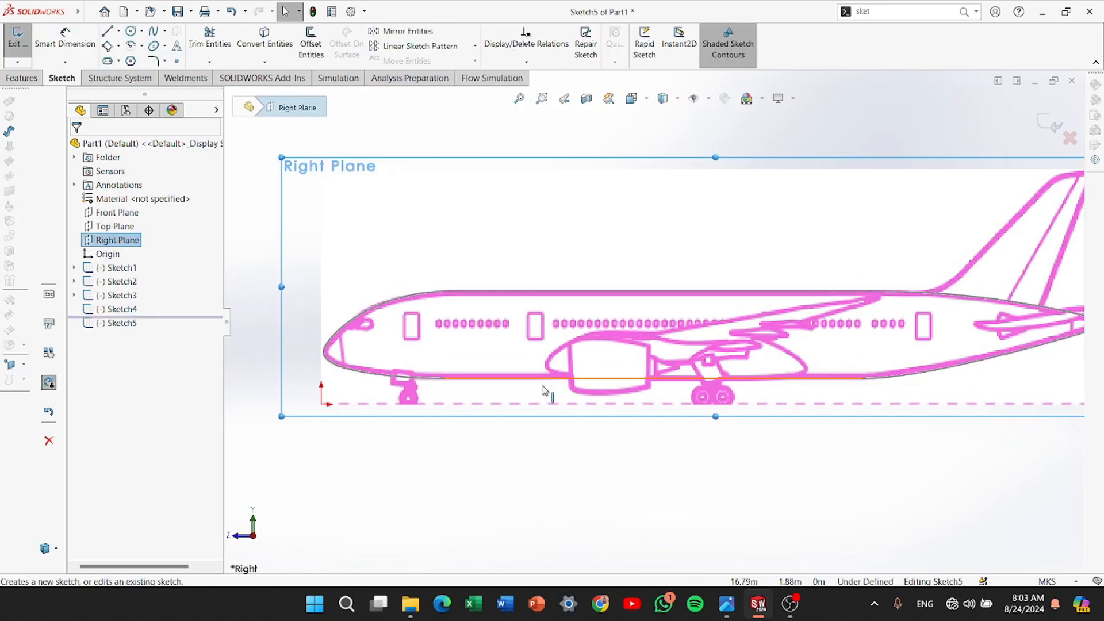
Sketch a horizontal line about 38.5 m long from the fuselage's nose tip toward the tail
{"action": "left_click", "coordinate": [118, 32]}
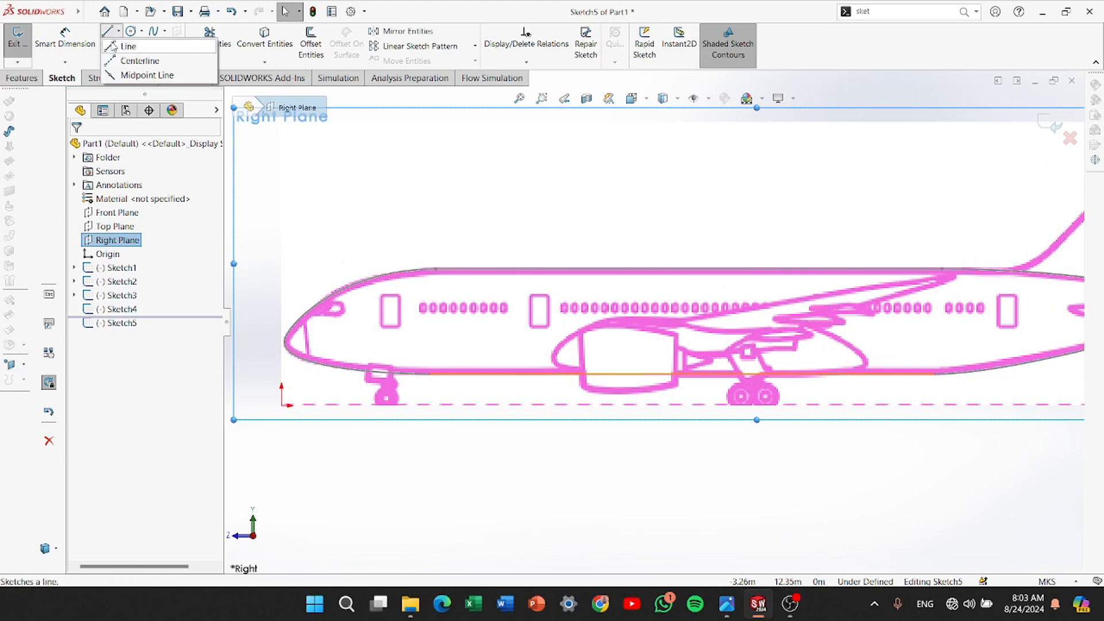
{"action": "left_click", "coordinate": [121, 46]}
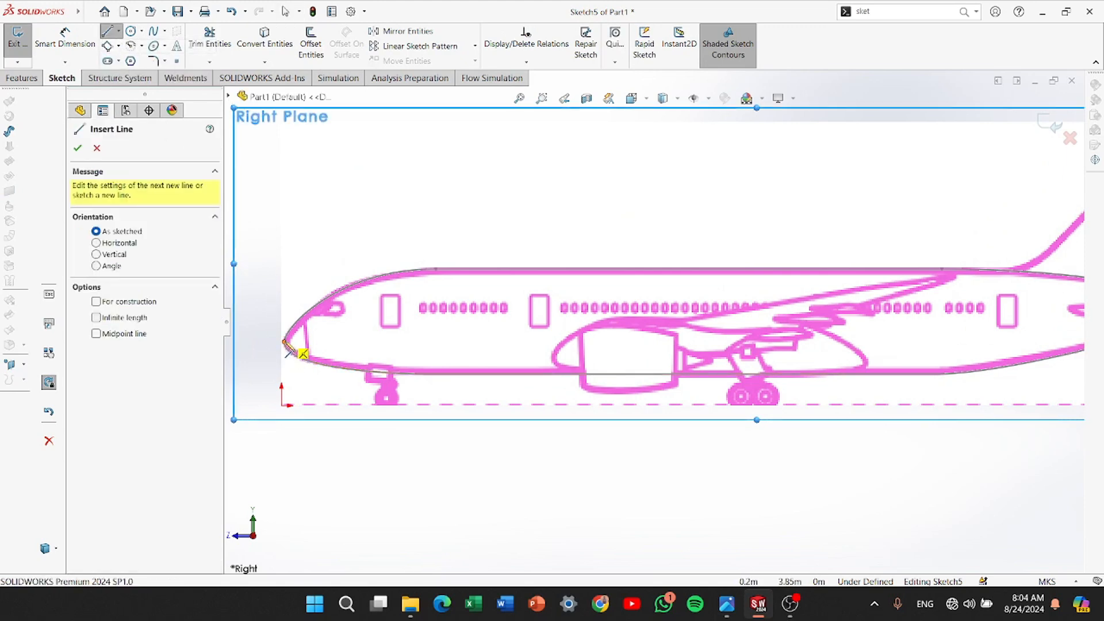
{"action": "left_click", "coordinate": [283, 341]}
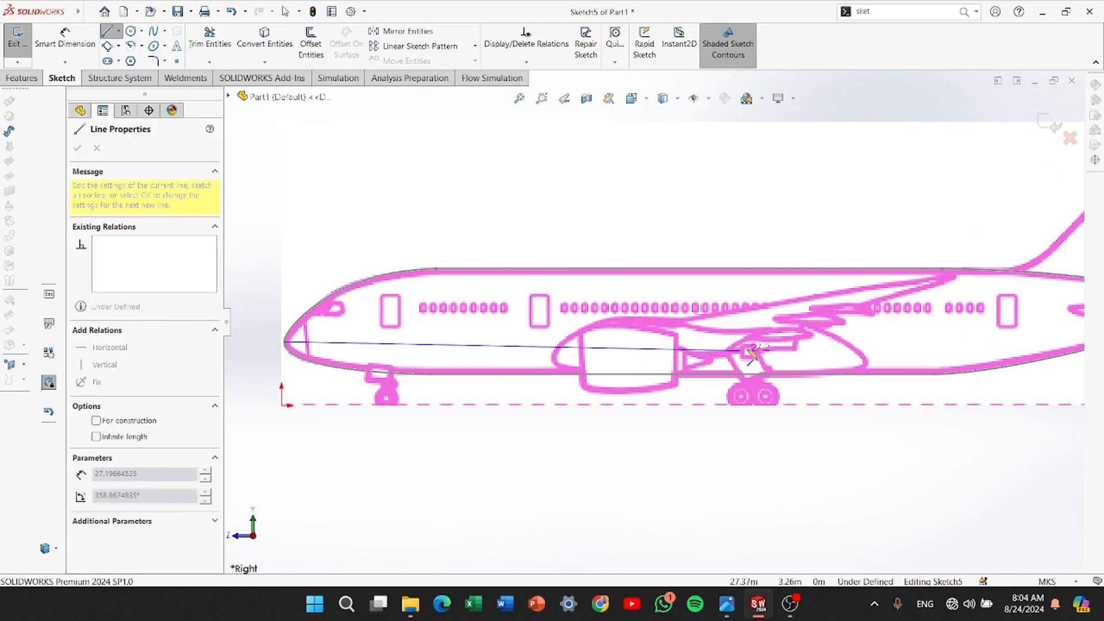
{"action": "scroll", "coordinate": [850, 347], "scroll_direction": "up", "scroll_amount": 1}
{"action": "scroll", "coordinate": [845, 340], "scroll_direction": "up", "scroll_amount": 1}
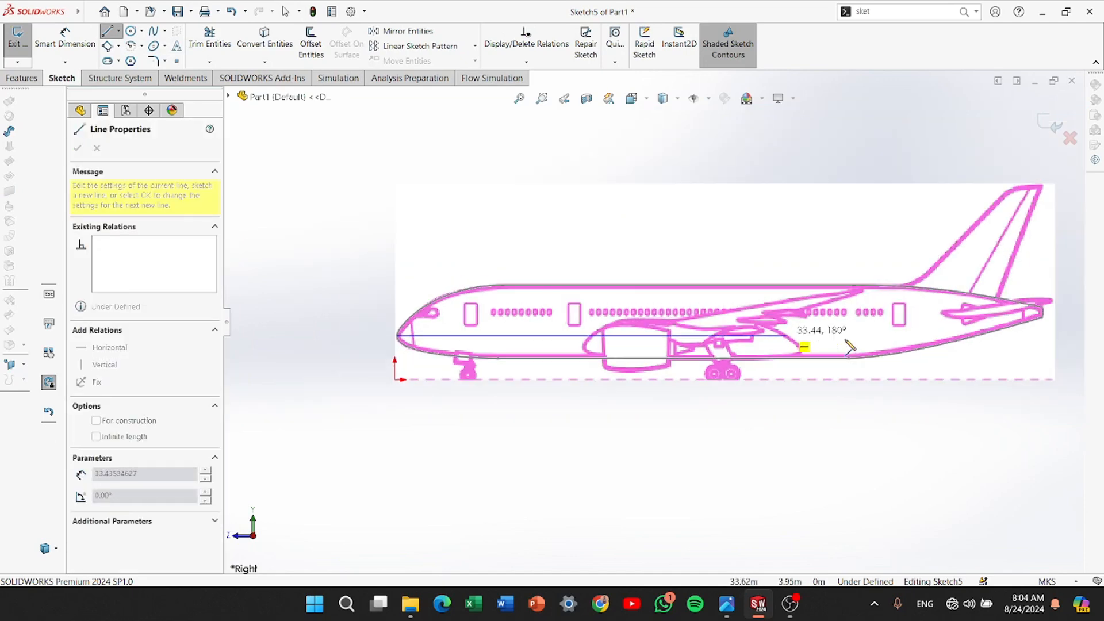
{"action": "scroll", "coordinate": [848, 335], "scroll_direction": "down", "scroll_amount": 1}
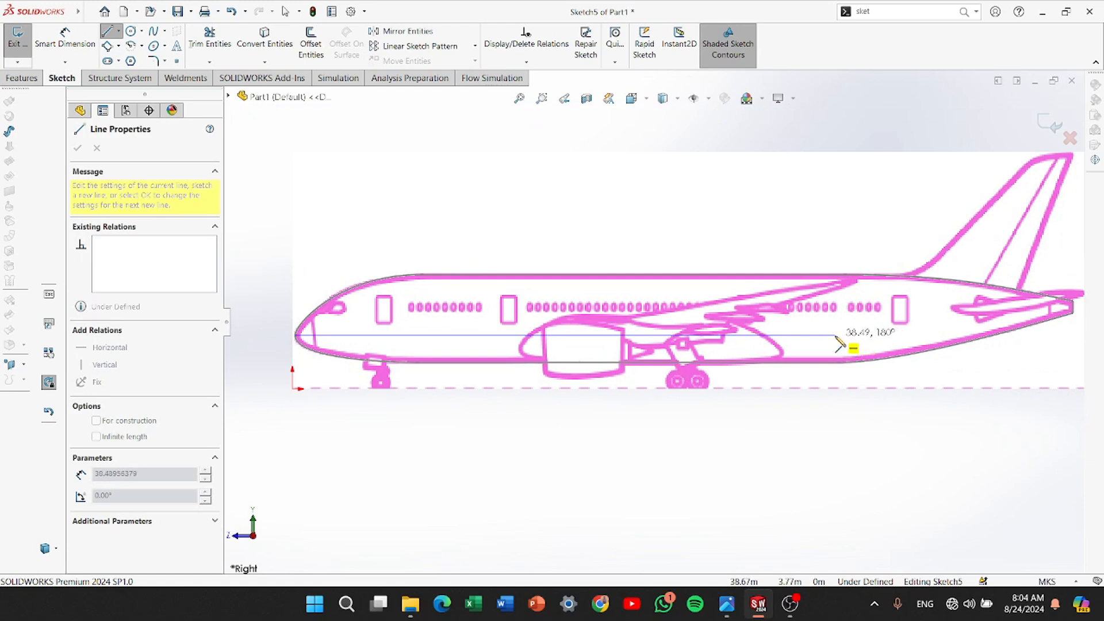
{"action": "left_click", "coordinate": [836, 336]}
{"action": "right_click", "coordinate": [835, 335]}
{"action": "left_click", "coordinate": [857, 345]}
Sketch a spline from the aft end of the horizontal line to the middle of the tail cone's vertical line
{"action": "scroll", "coordinate": [855, 333], "scroll_direction": "up", "scroll_amount": 5}
{"action": "scroll", "coordinate": [855, 331], "scroll_direction": "down", "scroll_amount": 7}
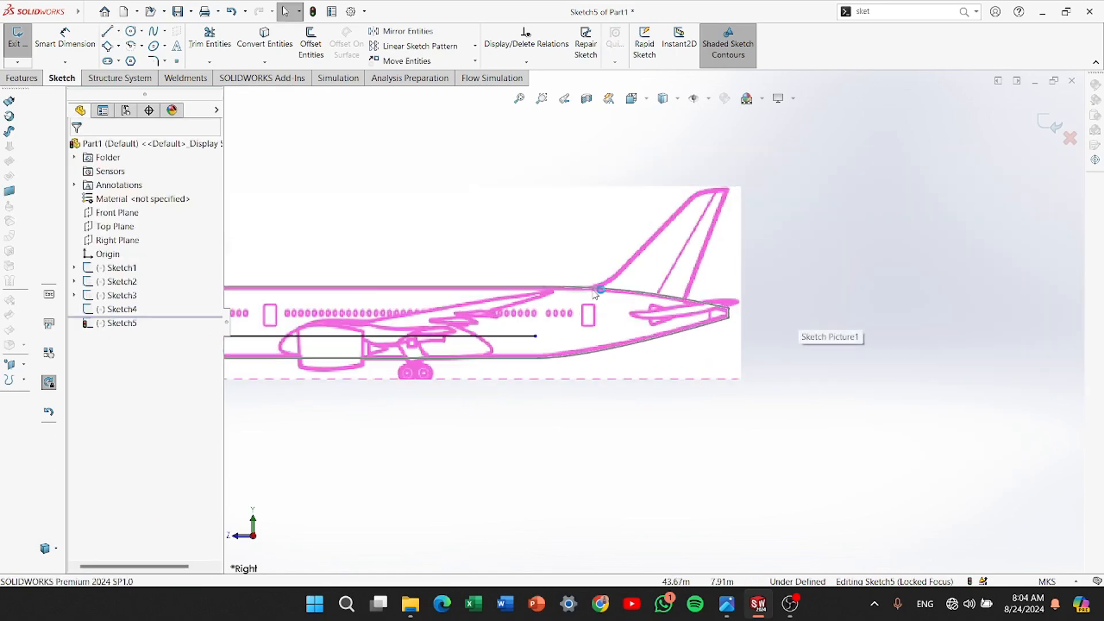
{"action": "left_click", "coordinate": [166, 33]}
{"action": "left_click", "coordinate": [169, 44]}
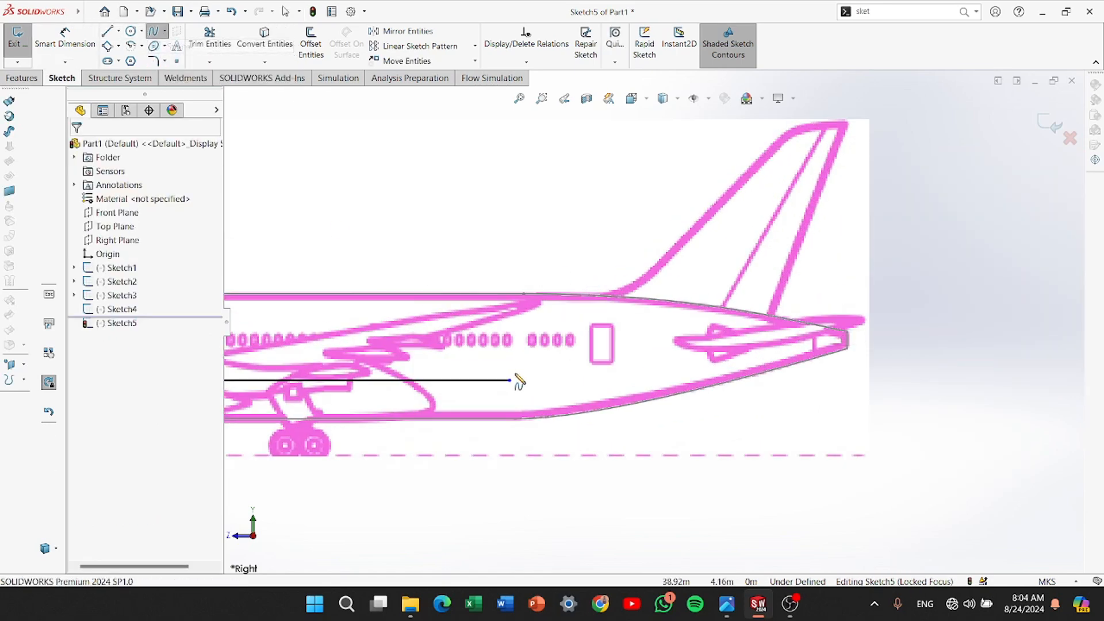
{"action": "left_click", "coordinate": [508, 380]}
{"action": "scroll", "coordinate": [823, 346], "scroll_direction": "up", "scroll_amount": 5}
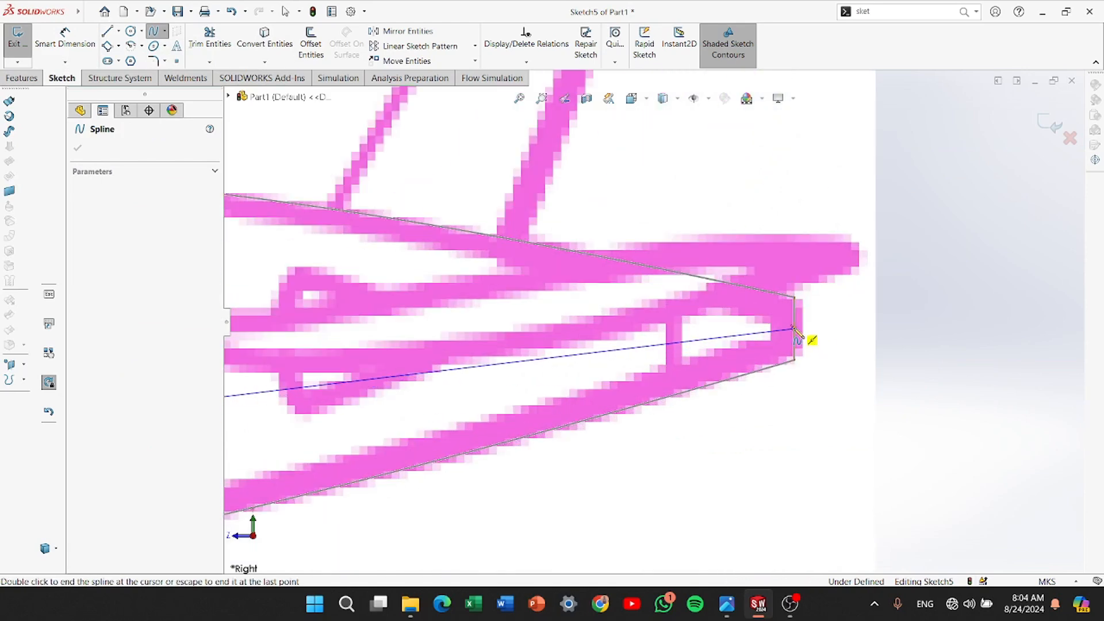
{"action": "right_click", "coordinate": [797, 330]}
{"action": "left_click", "coordinate": [830, 335]}
{"action": "scroll", "coordinate": [397, 391], "scroll_direction": "down", "scroll_amount": 6}
{"action": "scroll", "coordinate": [400, 393], "scroll_direction": "up", "scroll_amount": 2}
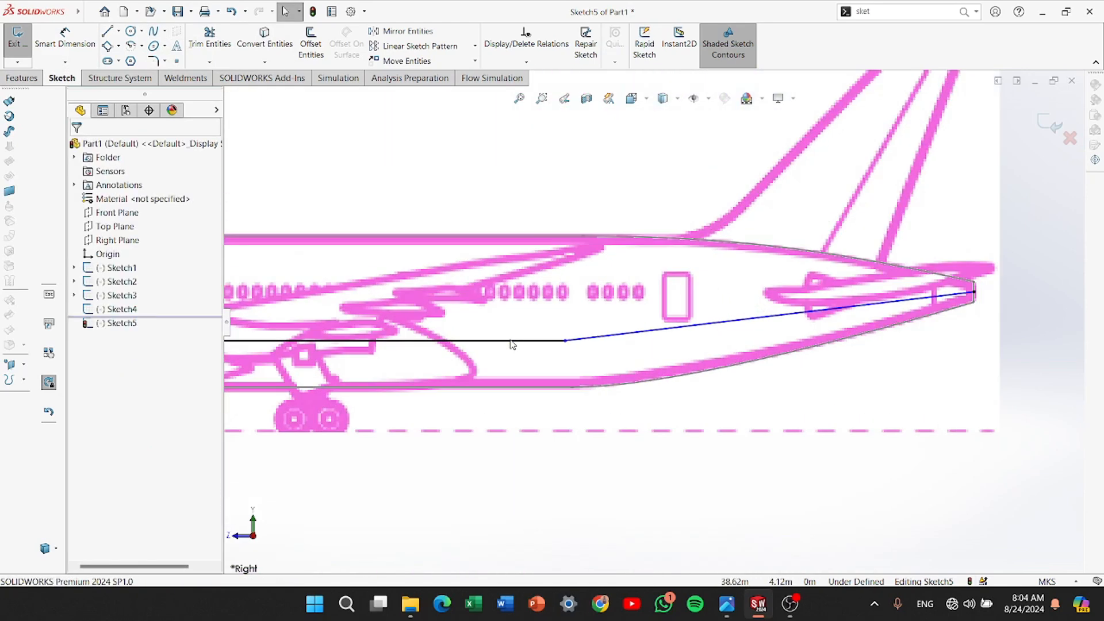
Make the spline's front handle Horizontal, shorten it, and shift its junction with the line forward to about 37.55 m
{"action": "left_click", "coordinate": [704, 324]}
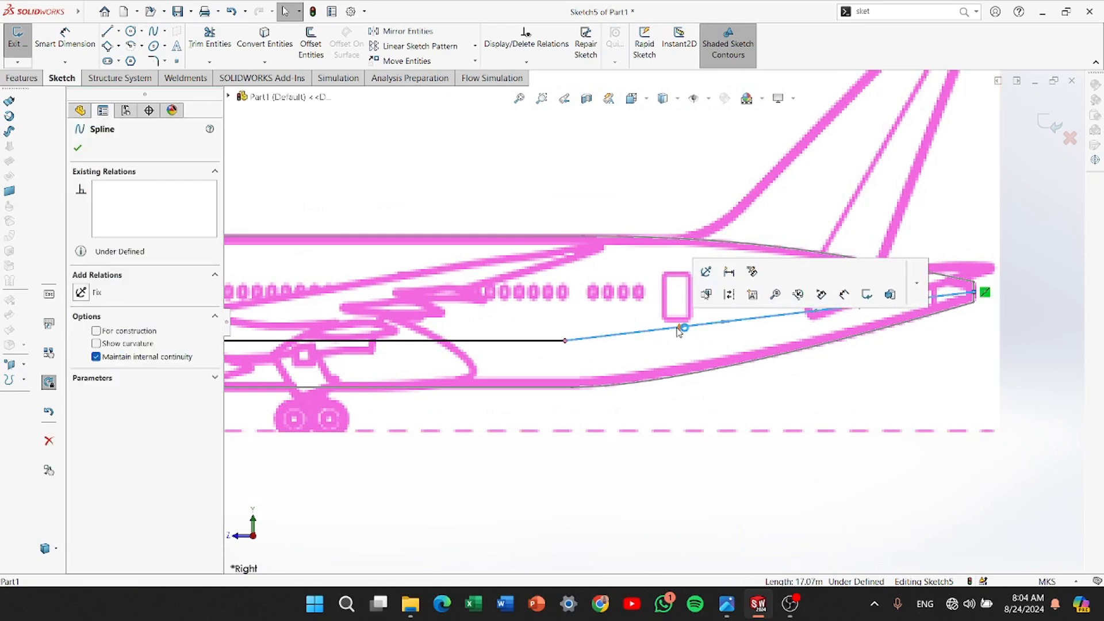
{"action": "left_click", "coordinate": [81, 295]}
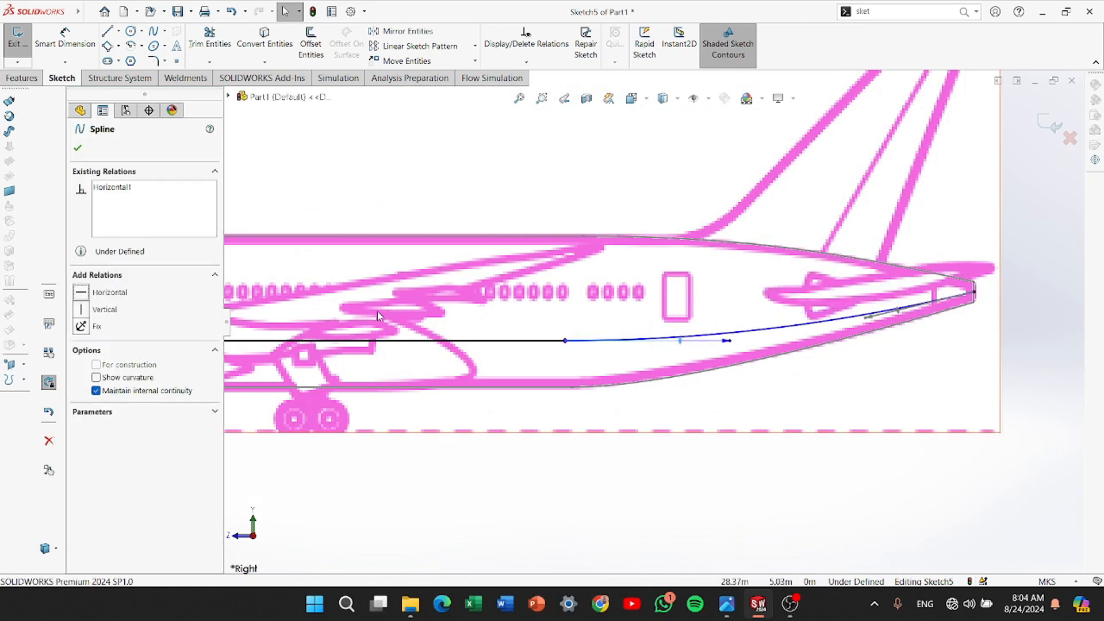
{"action": "left_click_drag", "start_coordinate": [726, 346], "coordinate": [637, 368]}
{"action": "scroll", "coordinate": [629, 364], "scroll_direction": "up", "scroll_amount": 4}
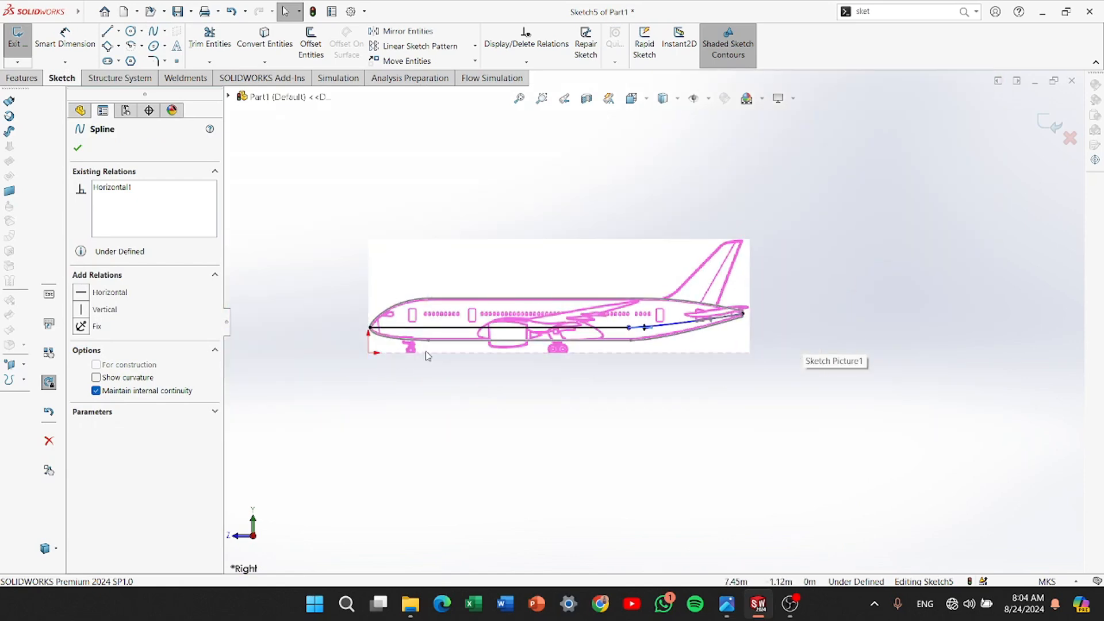
{"action": "scroll", "coordinate": [728, 316], "scroll_direction": "down", "scroll_amount": 6}
{"action": "left_click_drag", "start_coordinate": [722, 315], "coordinate": [681, 312]}
{"action": "scroll", "coordinate": [563, 349], "scroll_direction": "up", "scroll_amount": 8}
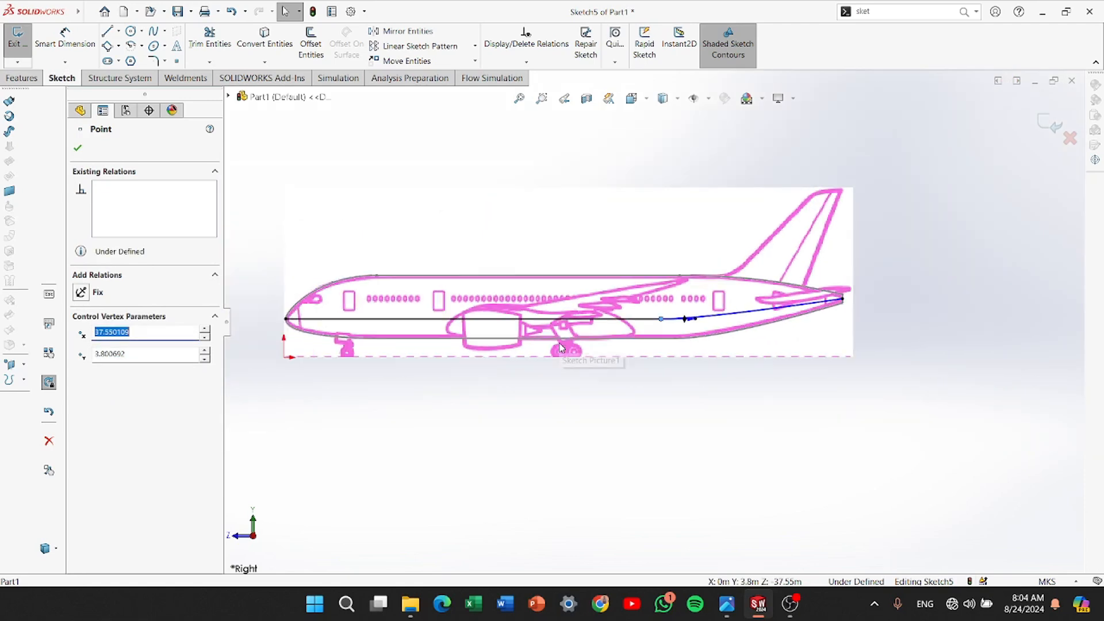
Exit the finished centre-curve sketch and start a new sketch on the Top Plane
{"action": "left_click", "coordinate": [1050, 125]}
{"action": "mouse_move", "coordinate": [473, 419]}
{"action": "middle_mouse_down"}
{"action": "mouse_move", "coordinate": [417, 401]}
{"action": "mouse_move", "coordinate": [428, 421]}
{"action": "mouse_move", "coordinate": [421, 492]}
{"action": "mouse_move", "coordinate": [368, 454]}
{"action": "middle_mouse_up"}
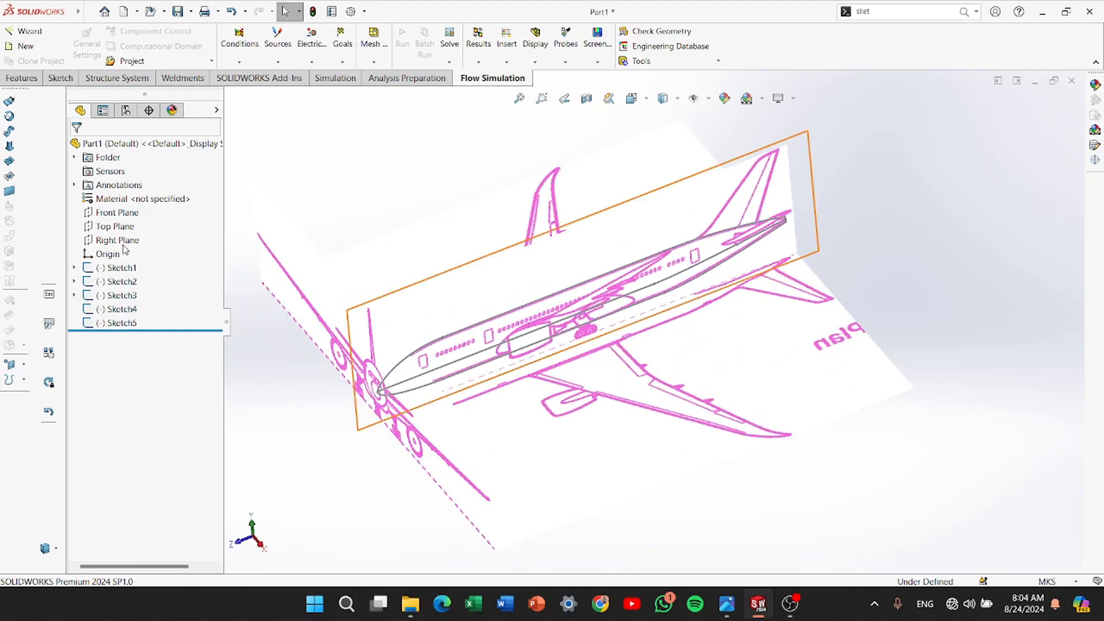
{"action": "left_click", "coordinate": [115, 225]}
{"action": "left_click", "coordinate": [128, 206]}
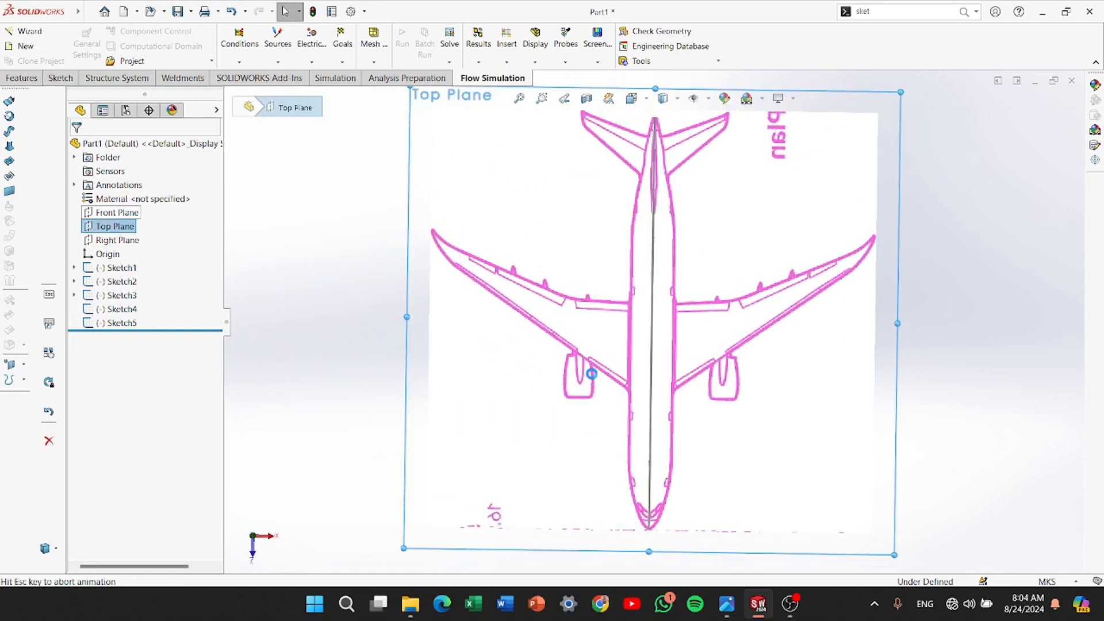
Sketch a vertical line about 31.5 m long along the straight fuselage side on the positive X side of the plan-view blueprint
{"action": "scroll", "coordinate": [690, 496], "scroll_direction": "down", "scroll_amount": 3}
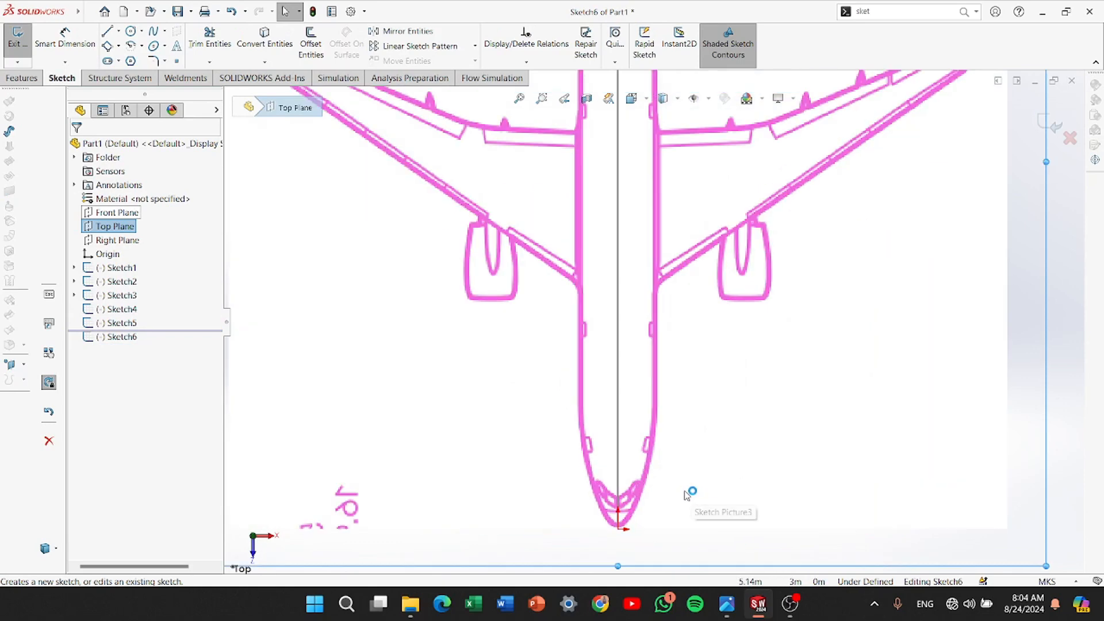
{"action": "scroll", "coordinate": [660, 418], "scroll_direction": "up", "scroll_amount": 3}
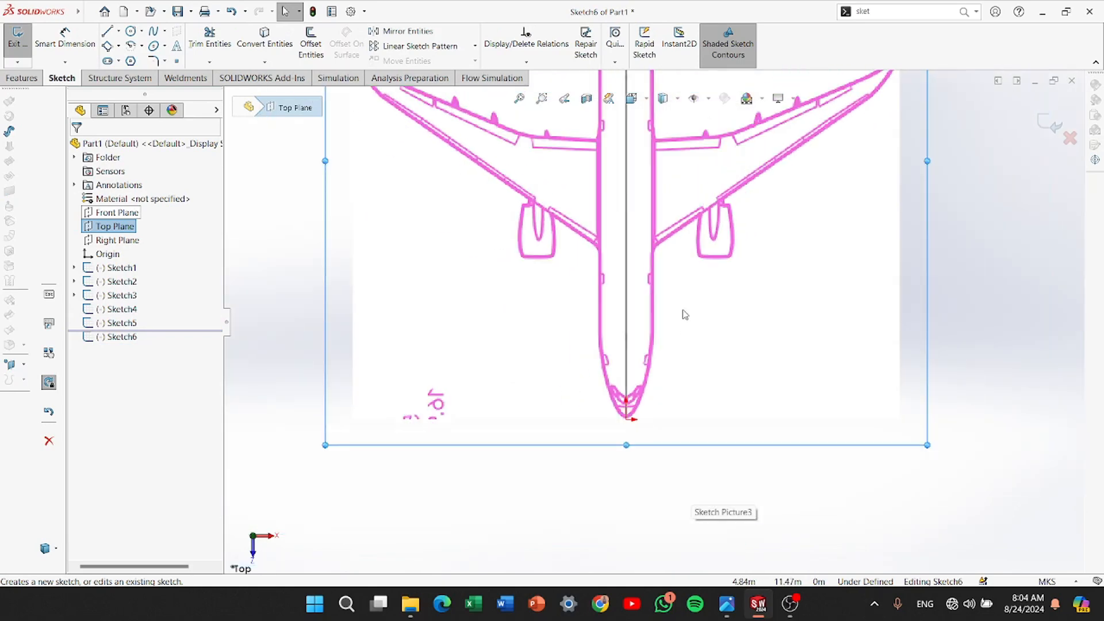
{"action": "scroll", "coordinate": [682, 313], "scroll_direction": "down", "scroll_amount": 5}
{"action": "left_click", "coordinate": [790, 605]}
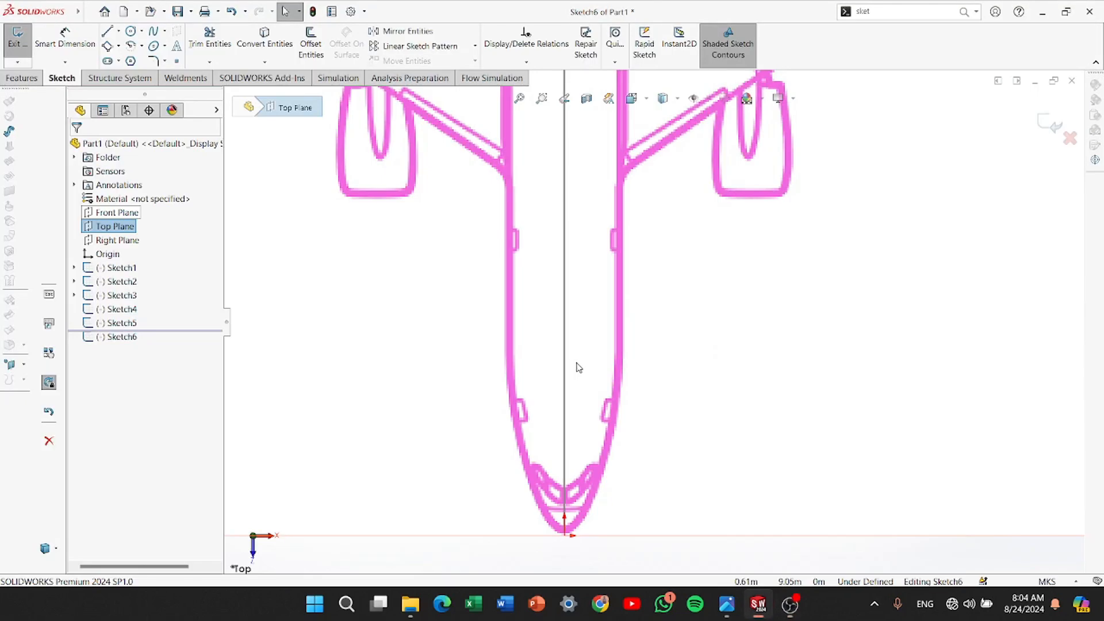
{"action": "scroll", "coordinate": [698, 254], "scroll_direction": "down", "scroll_amount": 2}
{"action": "scroll", "coordinate": [699, 254], "scroll_direction": "up", "scroll_amount": 3}
{"action": "scroll", "coordinate": [682, 247], "scroll_direction": "down", "scroll_amount": 2}
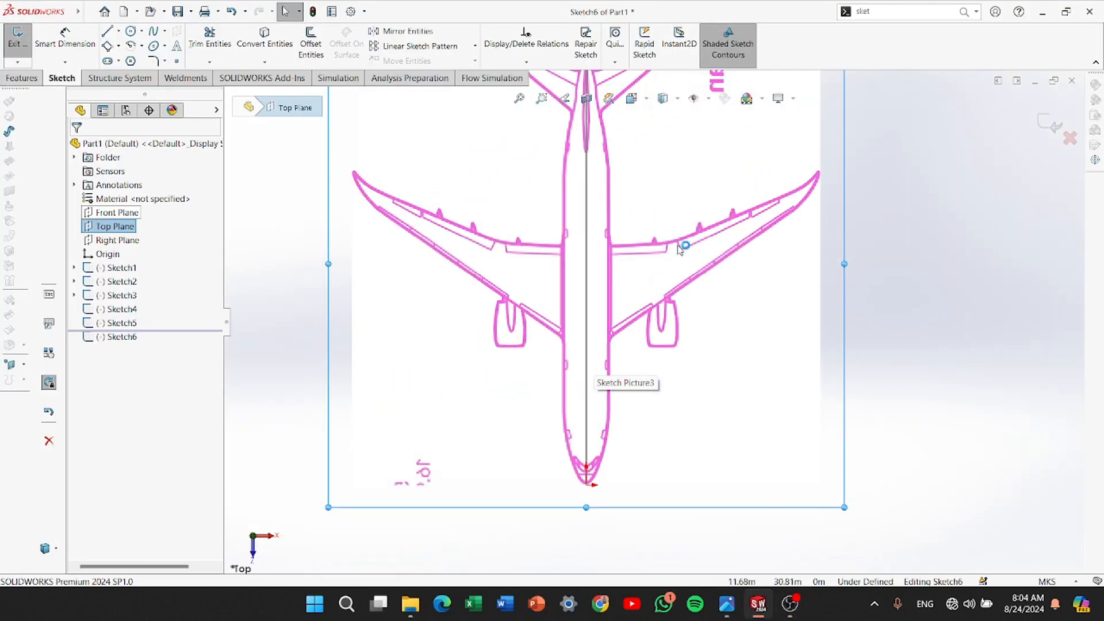
{"action": "left_click", "coordinate": [118, 31]}
{"action": "left_click", "coordinate": [126, 42]}
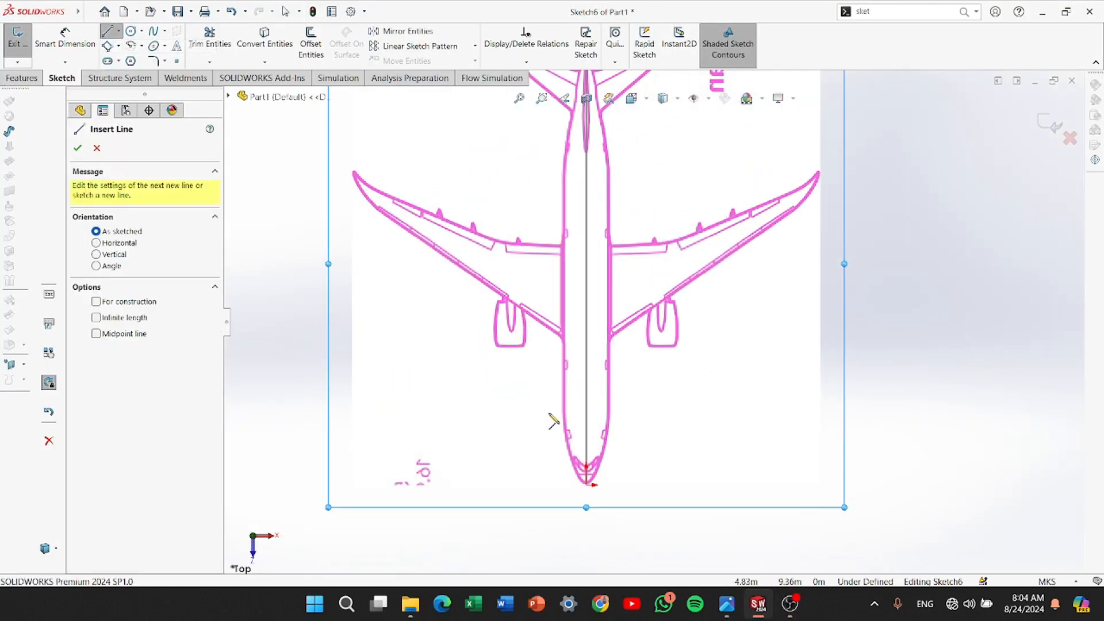
{"action": "left_click", "coordinate": [609, 415]}
{"action": "left_click", "coordinate": [612, 174]}
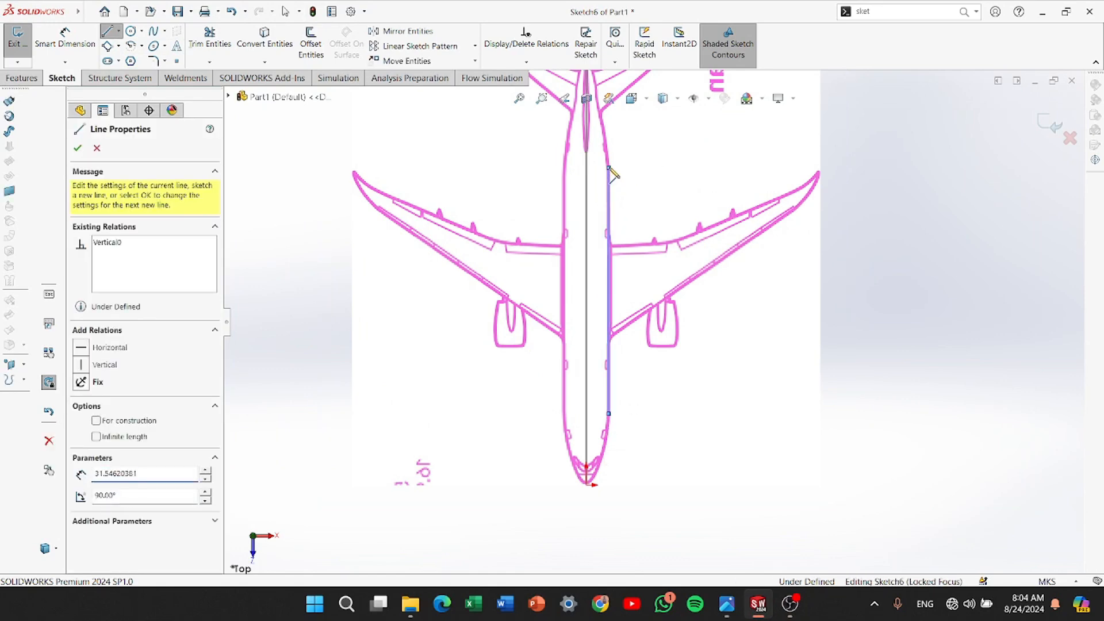
{"action": "key", "text": "Escape"}
Move the vertical line slightly outward onto the outer edge of the blueprint's fuselage side
{"action": "scroll", "coordinate": [641, 387], "scroll_direction": "down", "scroll_amount": 5}
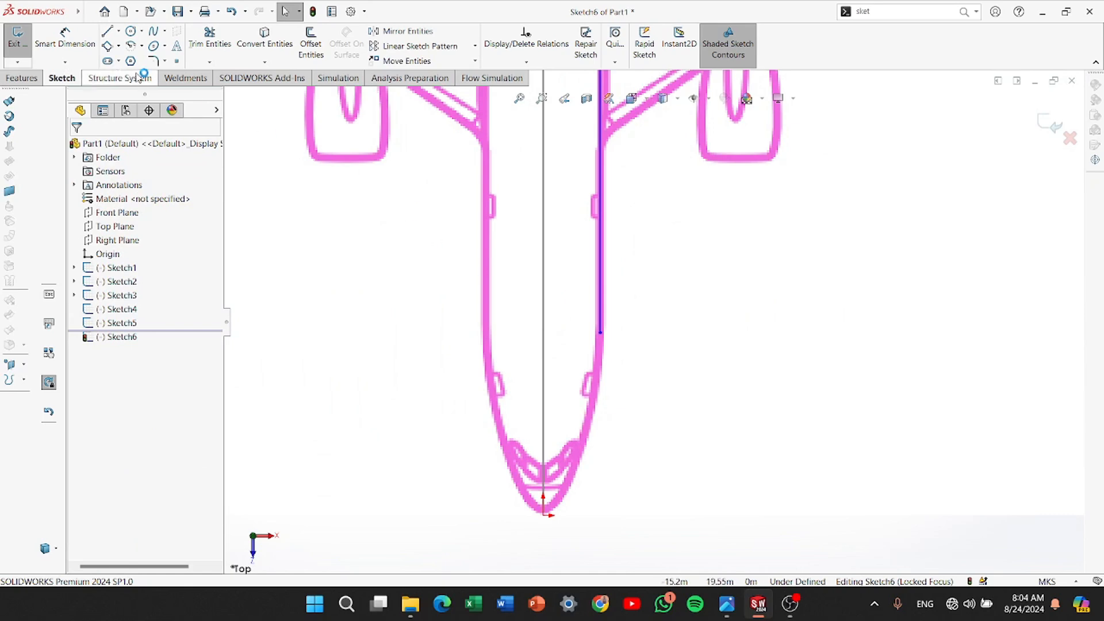
{"action": "scroll", "coordinate": [616, 299], "scroll_direction": "down", "scroll_amount": 4}
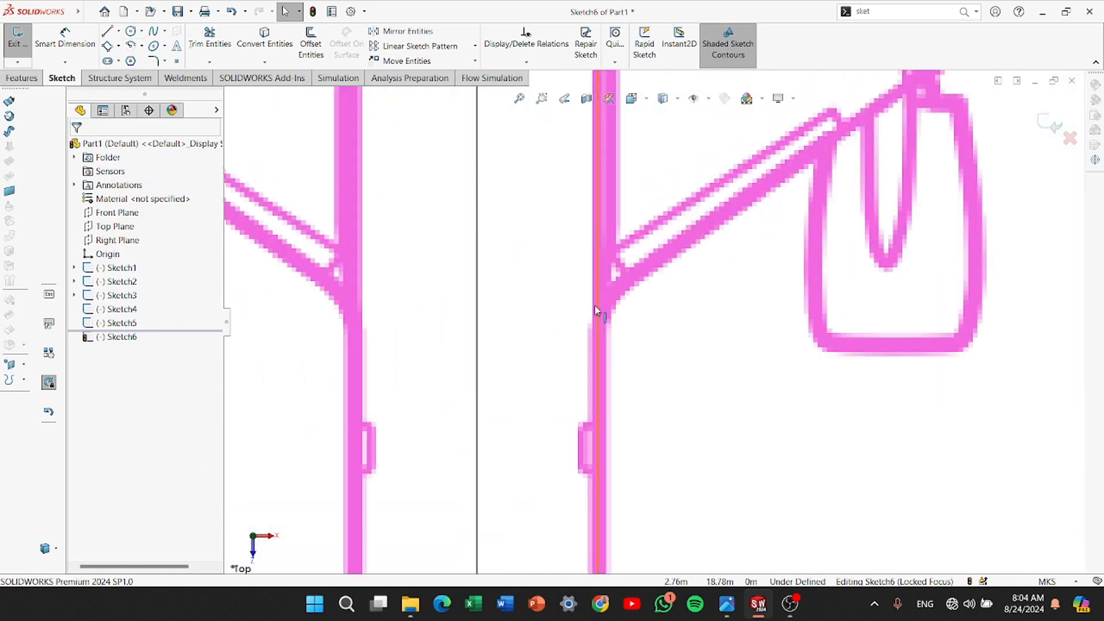
{"action": "left_click_drag", "start_coordinate": [598, 307], "coordinate": [608, 310]}
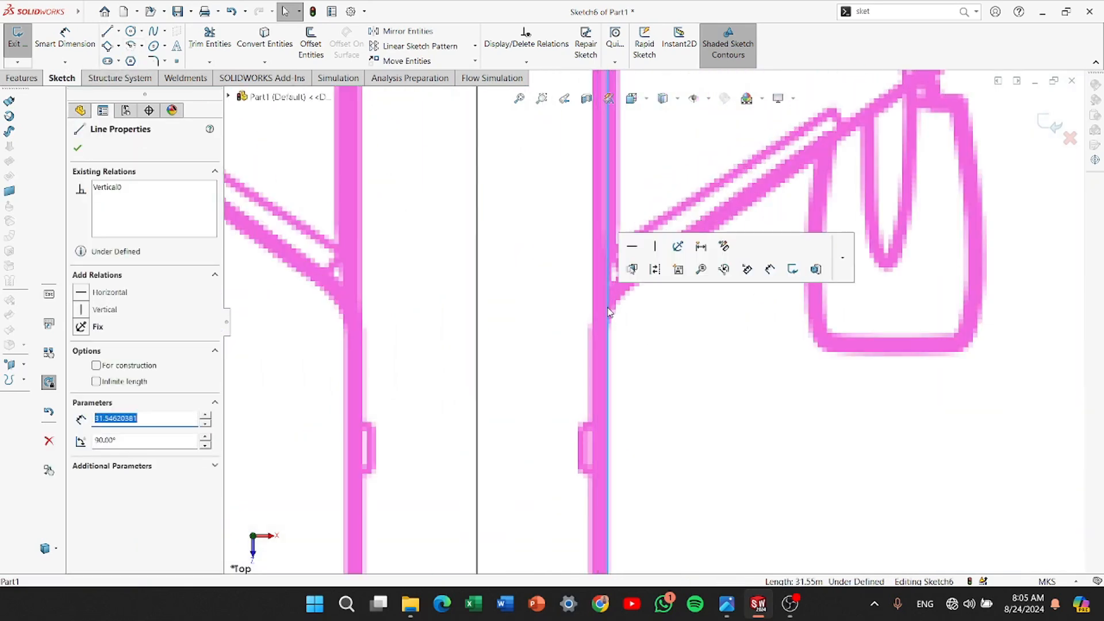
{"action": "scroll", "coordinate": [653, 322], "scroll_direction": "up", "scroll_amount": 5}
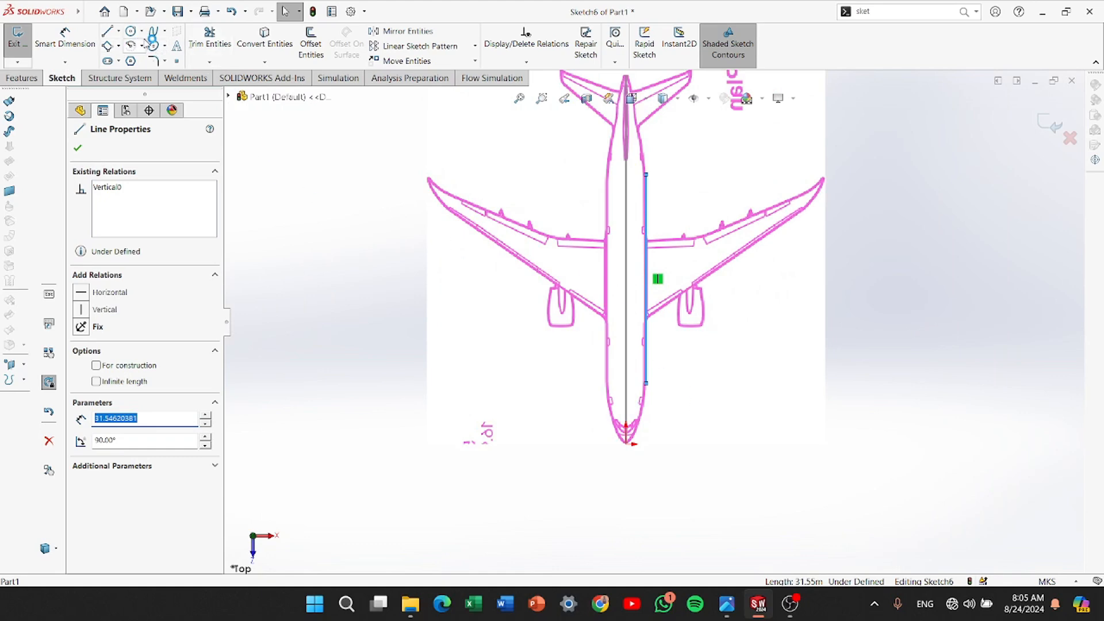
{"action": "left_click", "coordinate": [165, 31]}
{"action": "left_click", "coordinate": [170, 48]}
{"action": "scroll", "coordinate": [613, 453], "scroll_direction": "down", "scroll_amount": 10}
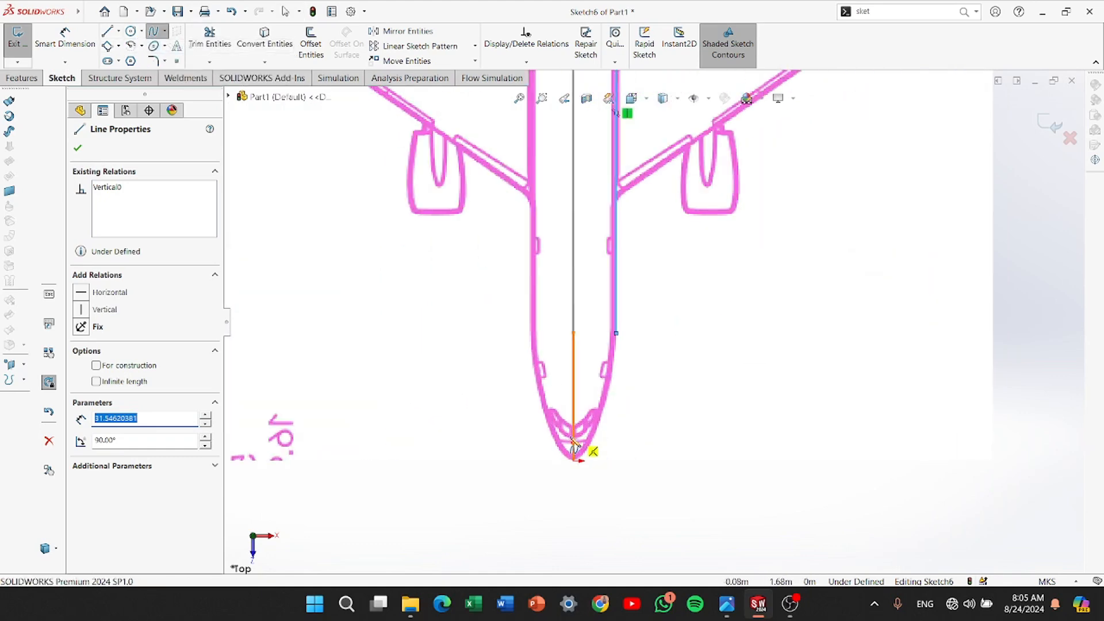
{"action": "scroll", "coordinate": [601, 402], "scroll_direction": "down", "scroll_amount": 3}
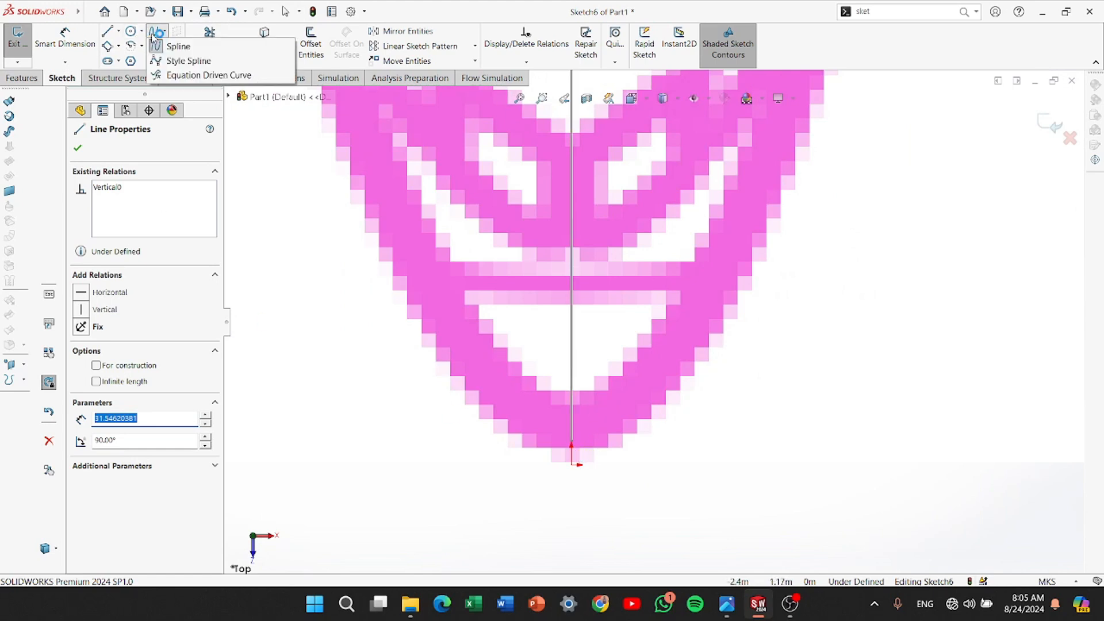
Sketch a horizontal centerline from the fuselage's centre axis at the nose tip outward past the fuselage side
{"action": "left_click", "coordinate": [113, 33]}
{"action": "left_click", "coordinate": [113, 33]}
{"action": "left_click", "coordinate": [117, 34]}
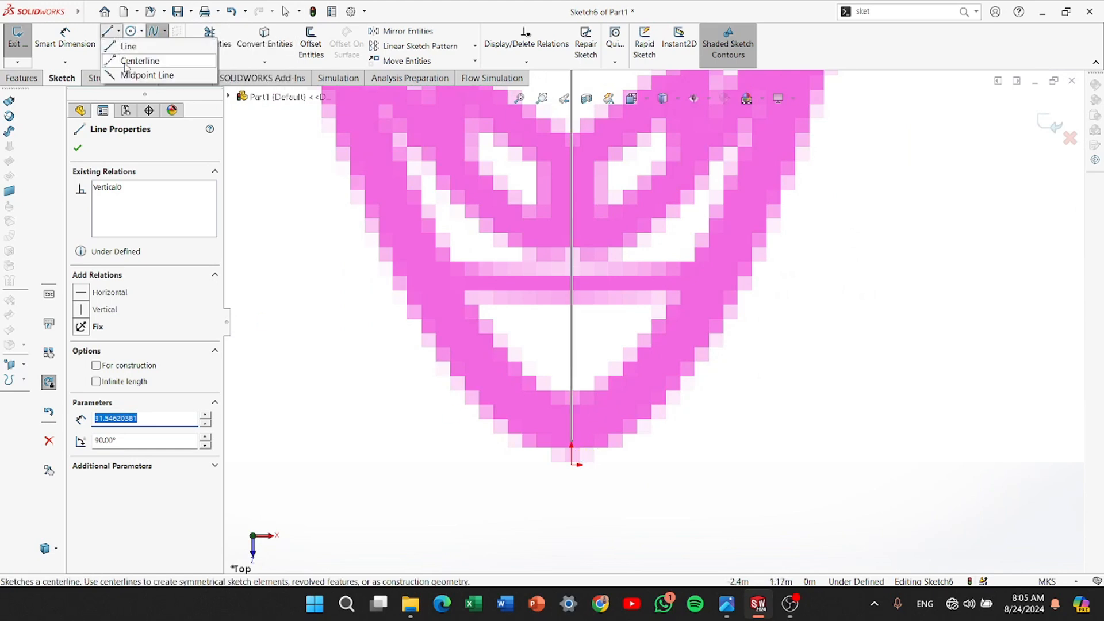
{"action": "left_click", "coordinate": [129, 61]}
{"action": "scroll", "coordinate": [623, 406], "scroll_direction": "up", "scroll_amount": 3}
{"action": "scroll", "coordinate": [604, 414], "scroll_direction": "down", "scroll_amount": 6}
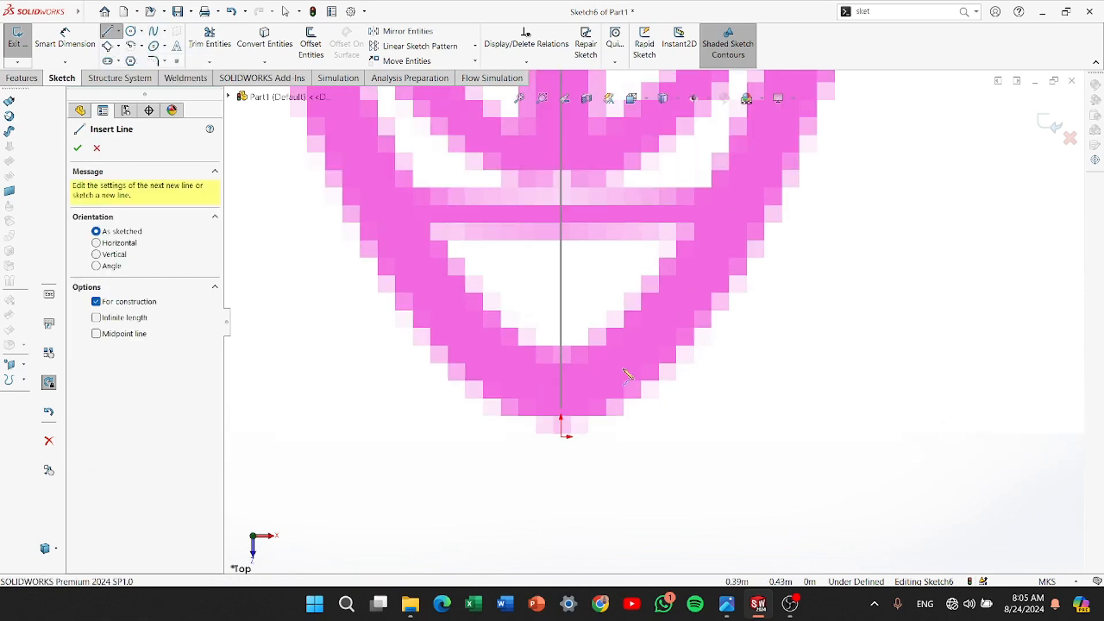
{"action": "left_click", "coordinate": [528, 426]}
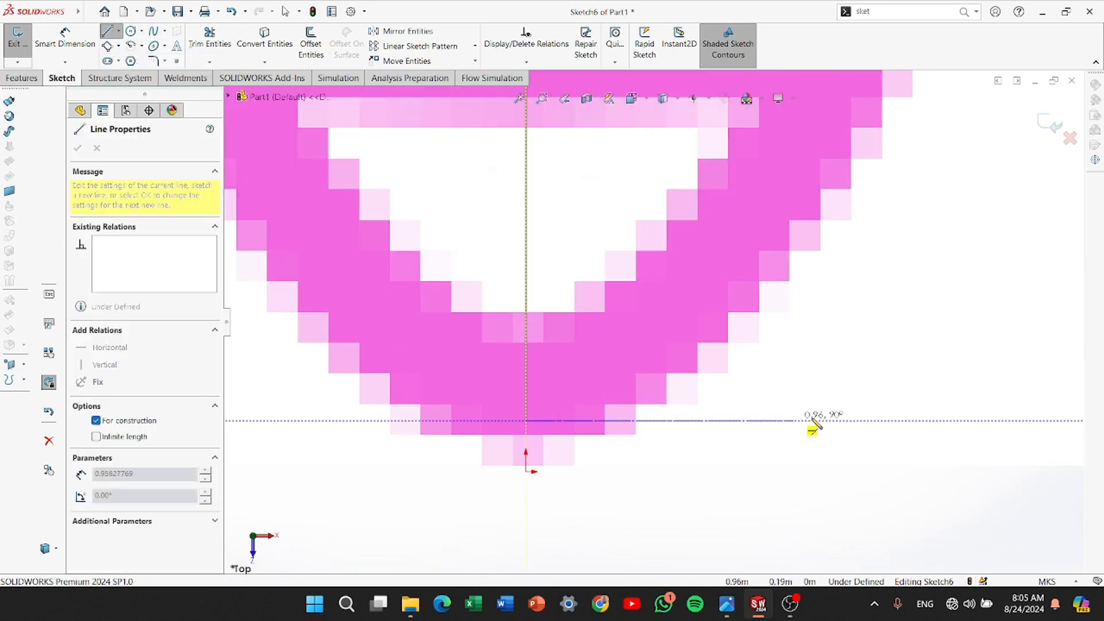
{"action": "scroll", "coordinate": [902, 415], "scroll_direction": "up", "scroll_amount": 5}
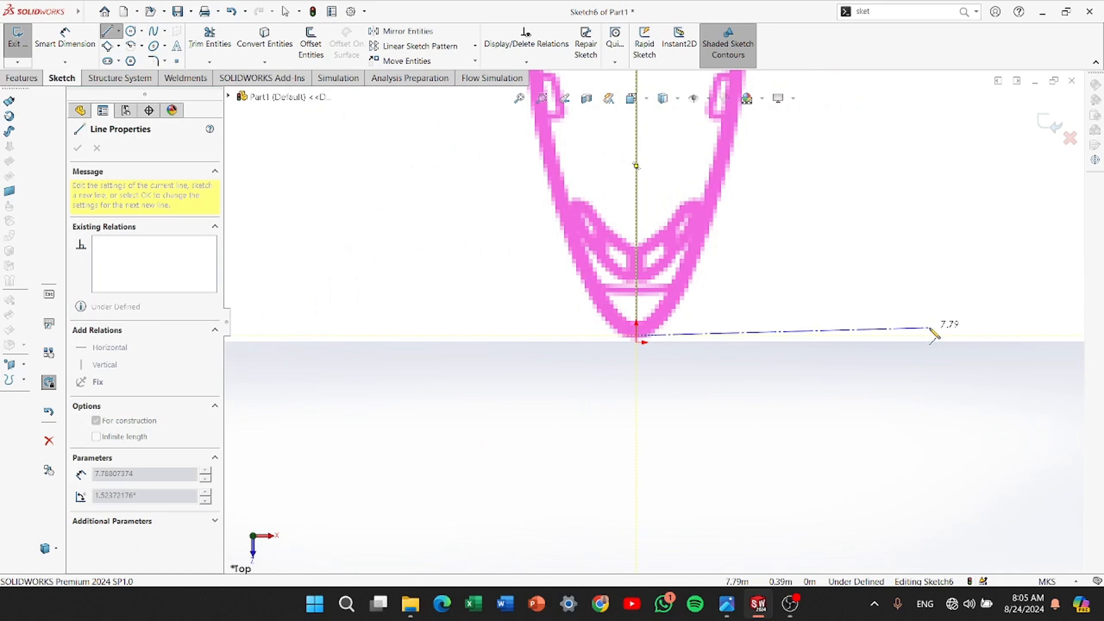
{"action": "left_click", "coordinate": [960, 338]}
{"action": "key", "text": "Escape"}
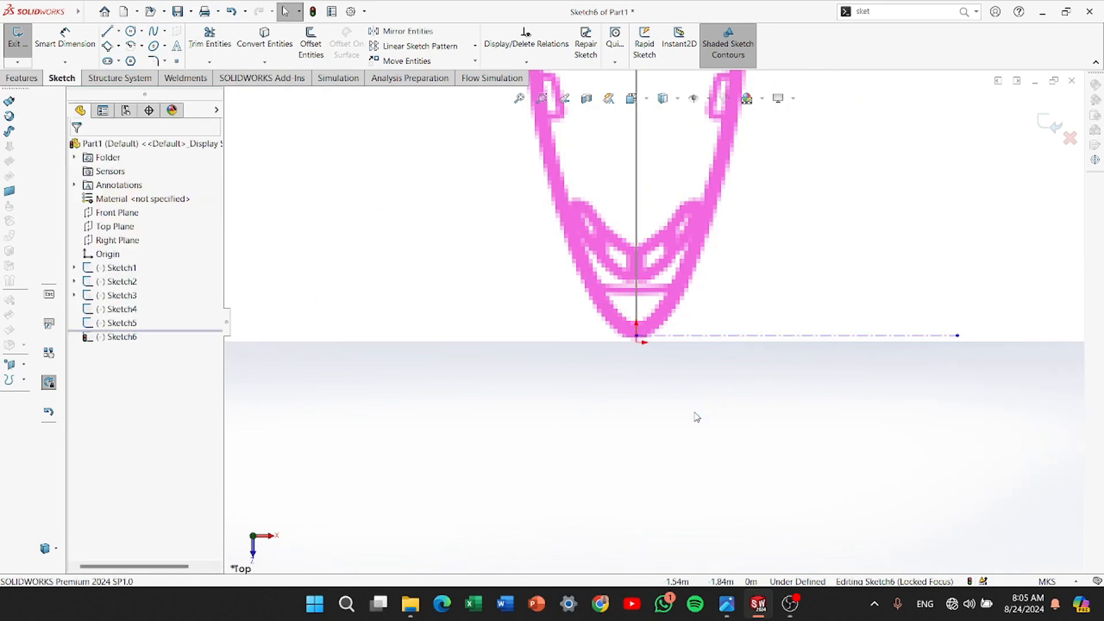
Make the centerline's inner end point coincident with the nose tip point of the side-profile sketch, Sketch4
{"action": "mouse_move", "coordinate": [670, 378]}
{"action": "middle_mouse_down"}
{"action": "mouse_move", "coordinate": [579, 414]}
{"action": "mouse_move", "coordinate": [537, 345]}
{"action": "mouse_move", "coordinate": [446, 397]}
{"action": "mouse_move", "coordinate": [480, 403]}
{"action": "middle_mouse_up"}
{"action": "scroll", "coordinate": [445, 334], "scroll_direction": "down", "scroll_amount": 10}
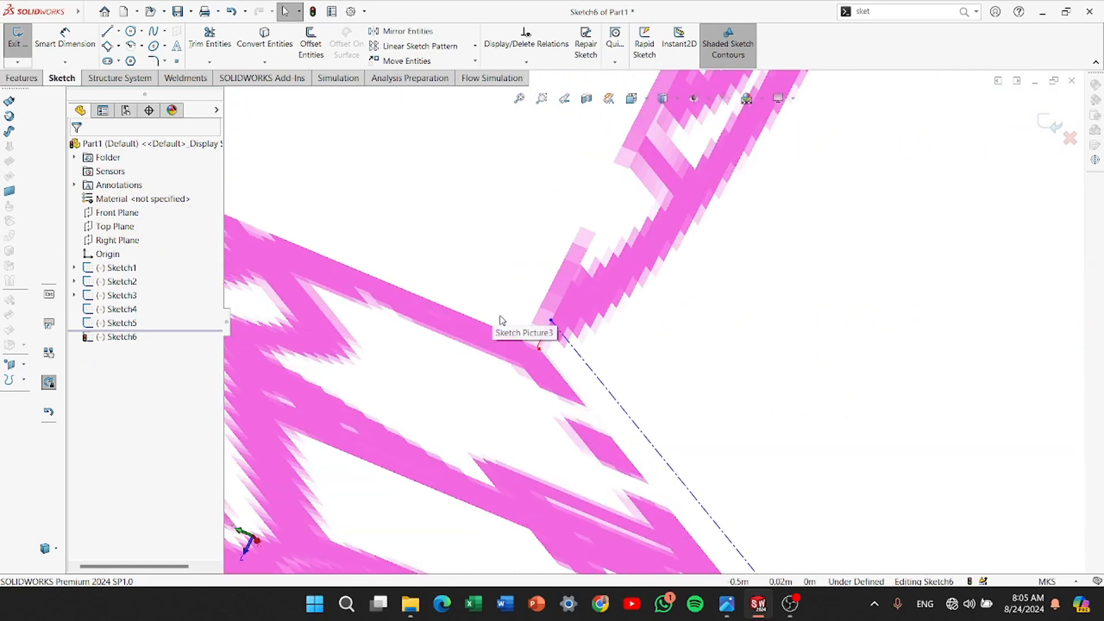
{"action": "left_click", "coordinate": [552, 320]}
{"action": "scroll", "coordinate": [396, 249], "scroll_direction": "up", "scroll_amount": 4}
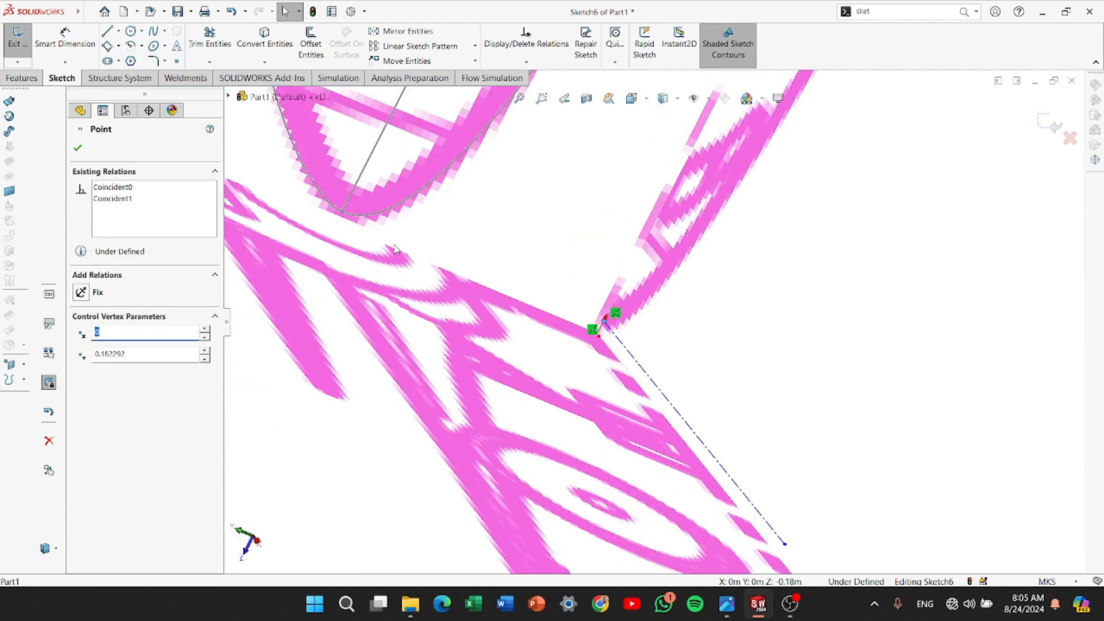
{"action": "left_click", "coordinate": [342, 213], "text": "ctrl"}
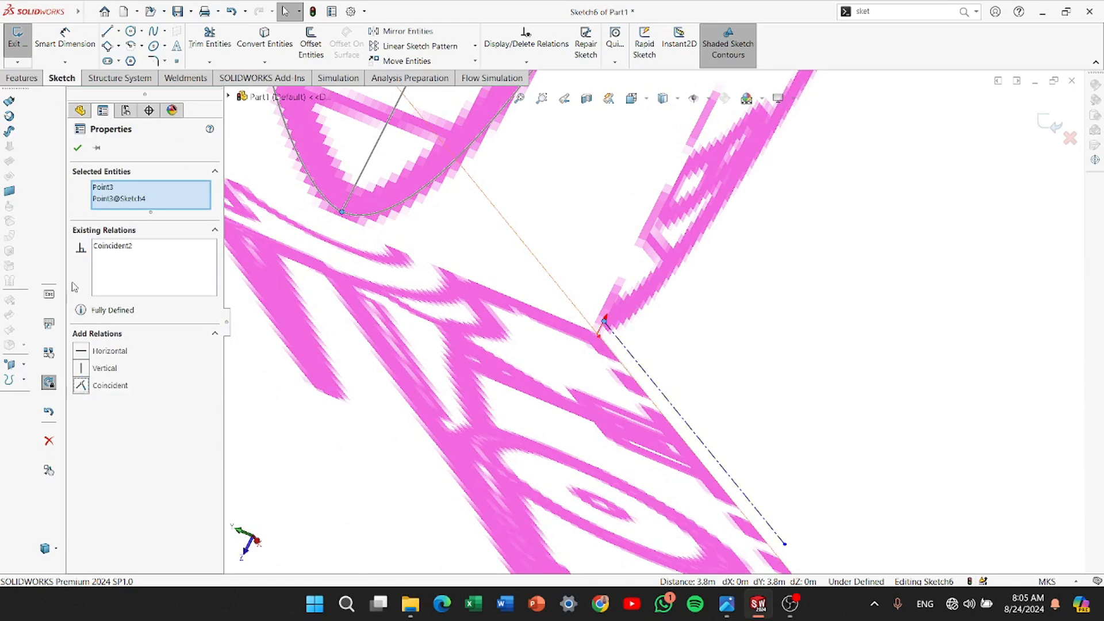
Sketch a two-point spline about 9.5 m long from the nose tip to the front end of the vertical fuselage side line
{"action": "left_click", "coordinate": [78, 149]}
{"action": "scroll", "coordinate": [517, 284], "scroll_direction": "up", "scroll_amount": 5}
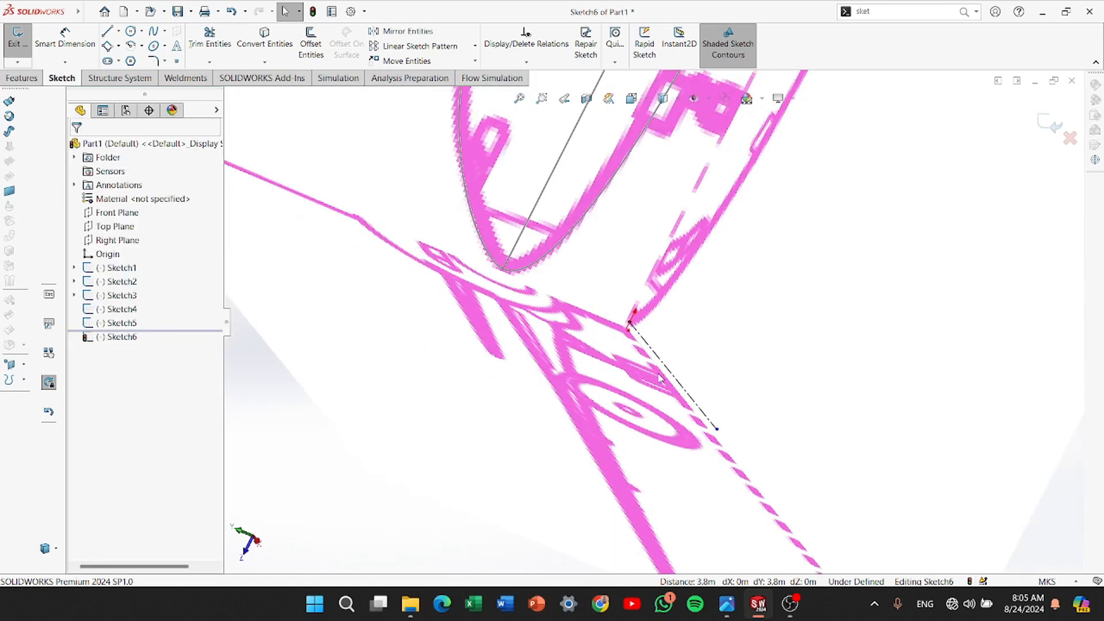
{"action": "key", "text": "ctrl+8"}
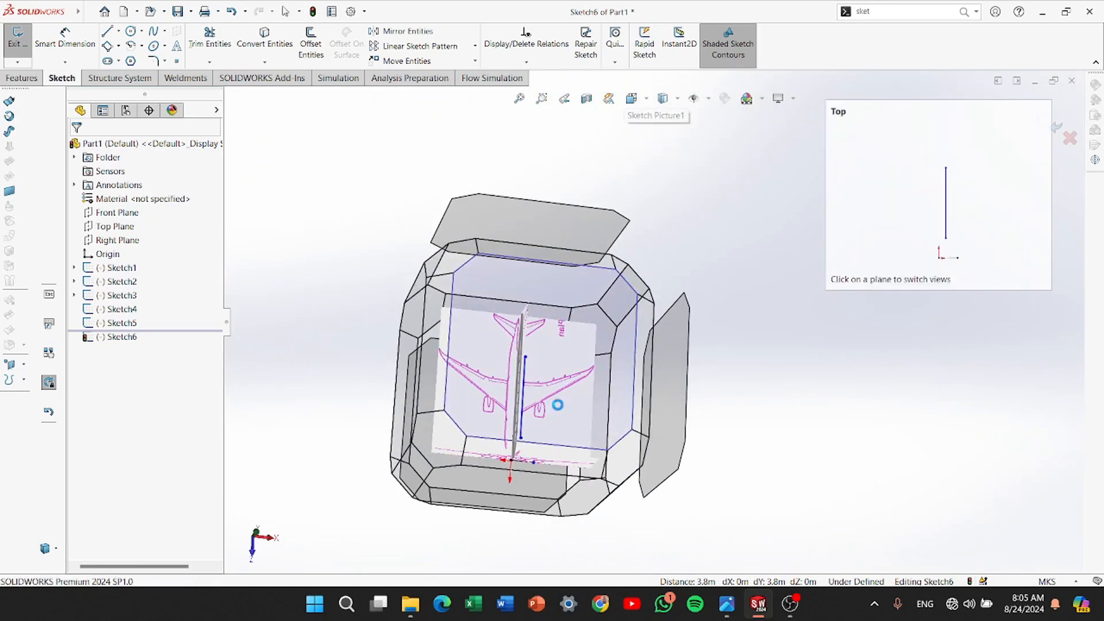
{"action": "left_click", "coordinate": [557, 404]}
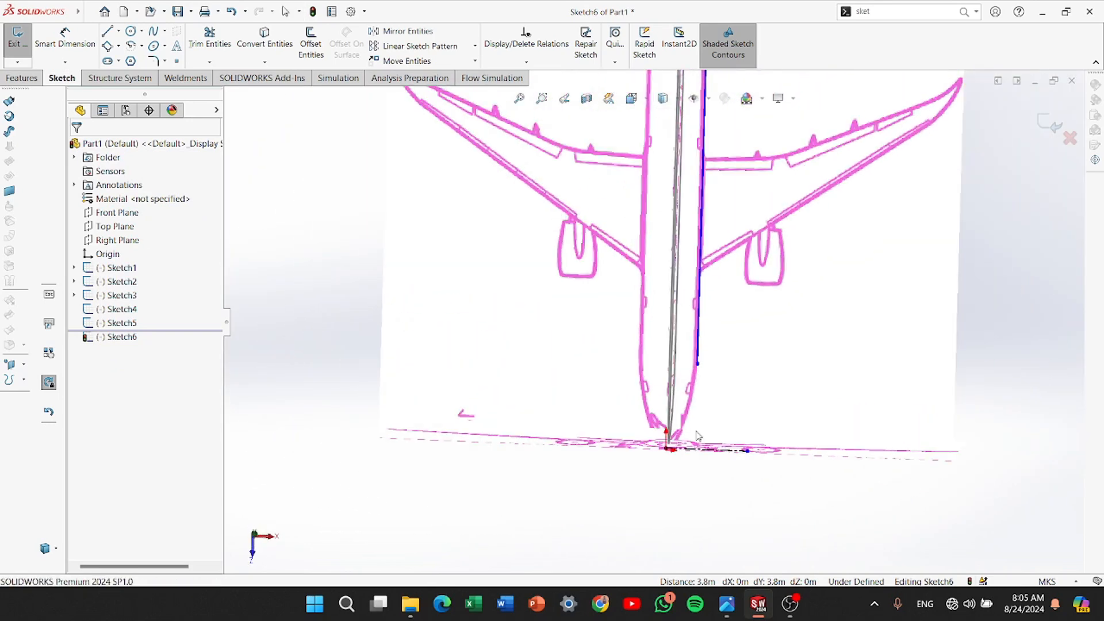
{"action": "scroll", "coordinate": [676, 495], "scroll_direction": "down", "scroll_amount": 5}
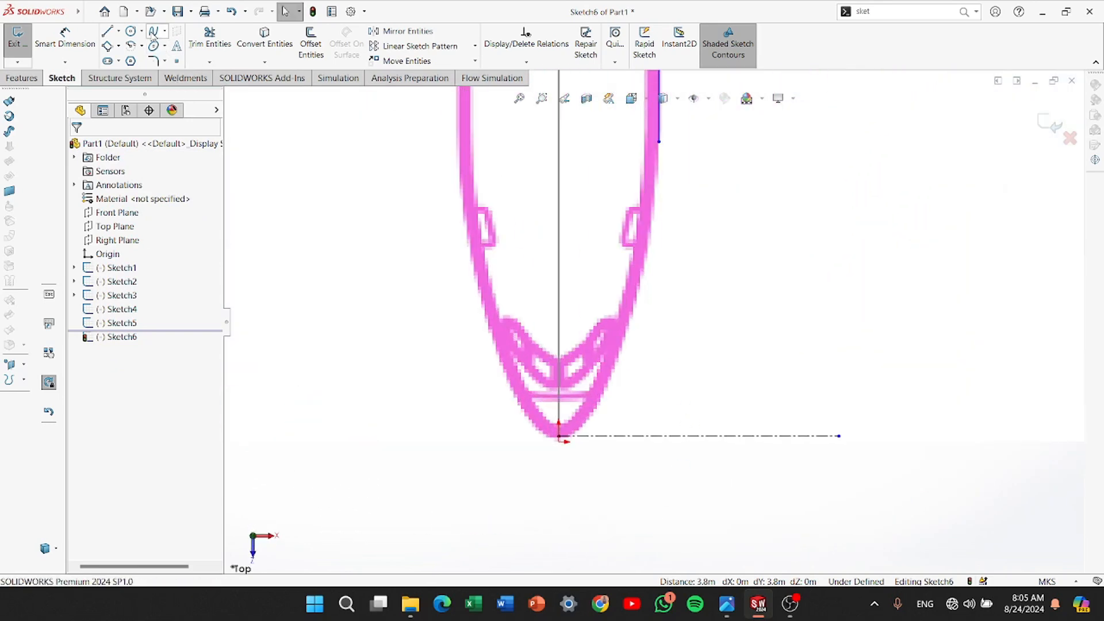
{"action": "left_click", "coordinate": [164, 31]}
{"action": "left_click", "coordinate": [172, 42]}
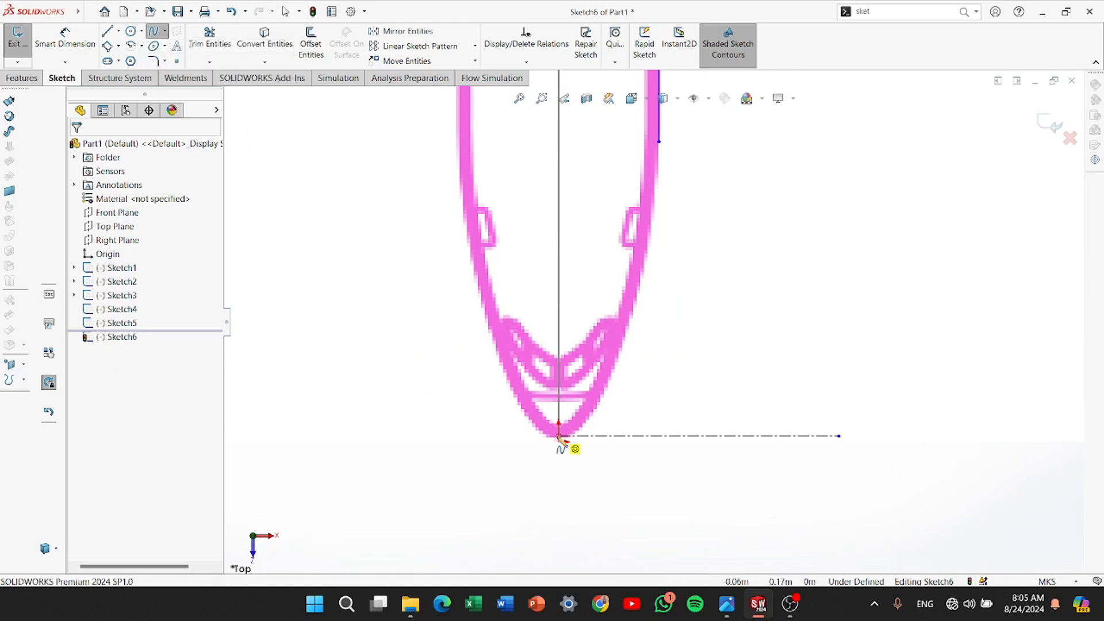
{"action": "left_click", "coordinate": [558, 437]}
{"action": "scroll", "coordinate": [655, 322], "scroll_direction": "up", "scroll_amount": 3}
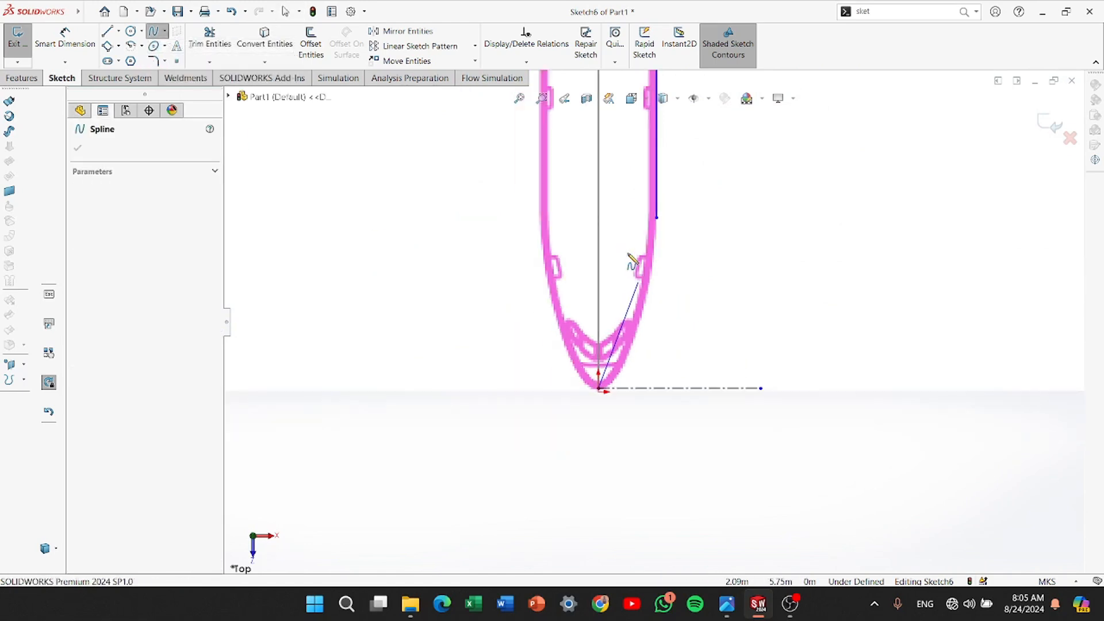
{"action": "right_click", "coordinate": [656, 218]}
{"action": "left_click", "coordinate": [684, 224]}
Bend the nose spline outward at its fuselage-side end and make that end's tangent handle vertical
{"action": "left_click", "coordinate": [640, 269]}
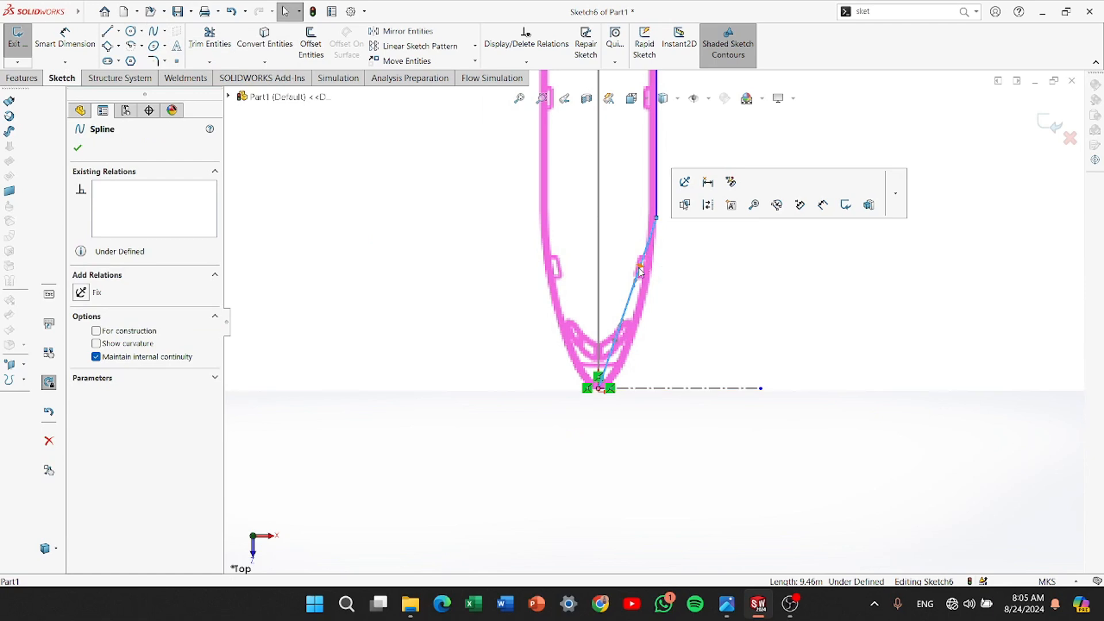
{"action": "left_click_drag", "start_coordinate": [640, 269], "coordinate": [665, 291]}
{"action": "left_click", "coordinate": [81, 309]}
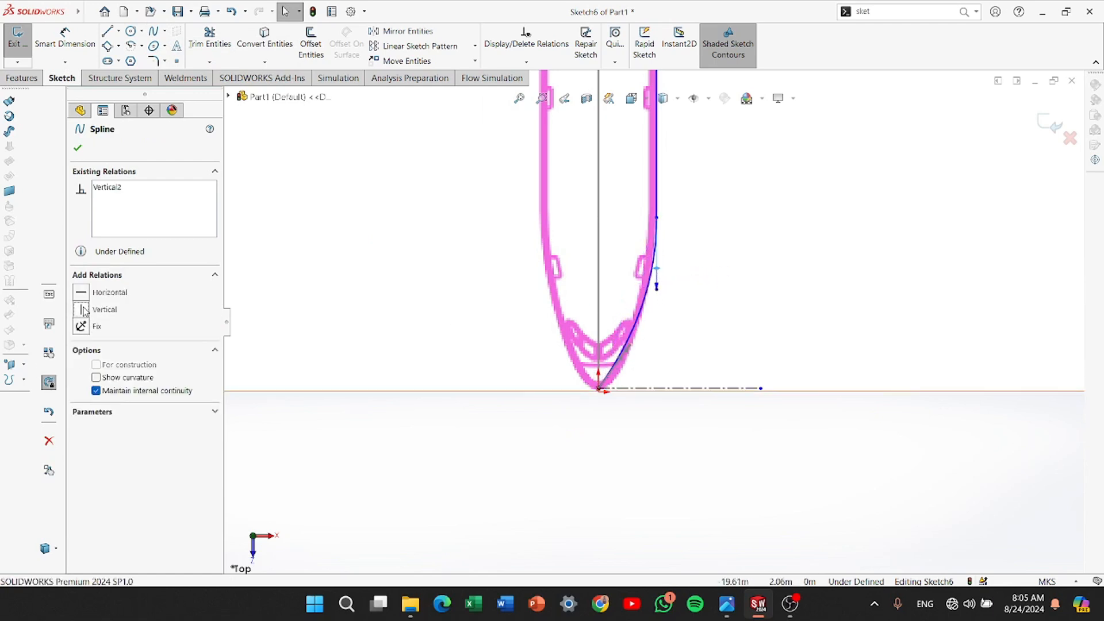
{"action": "scroll", "coordinate": [676, 267], "scroll_direction": "down", "scroll_amount": 5}
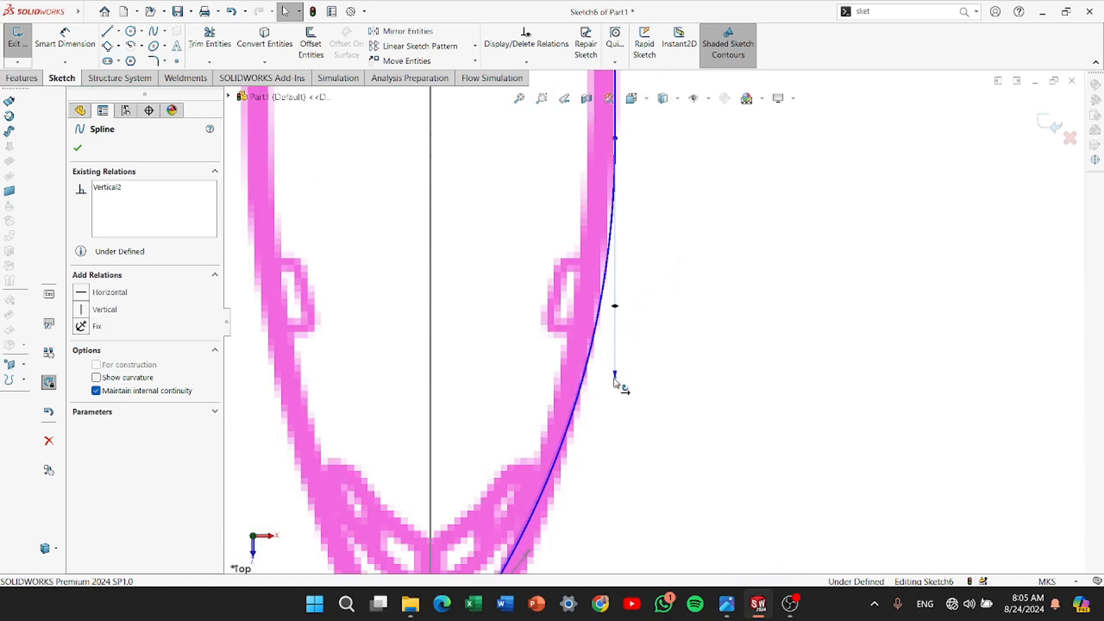
{"action": "scroll", "coordinate": [632, 357], "scroll_direction": "up", "scroll_amount": 3}
Make the nose-tip tangent handle horizontal and adjust both handle lengths so the spline follows the blueprint's nose outline
{"action": "left_click", "coordinate": [565, 480]}
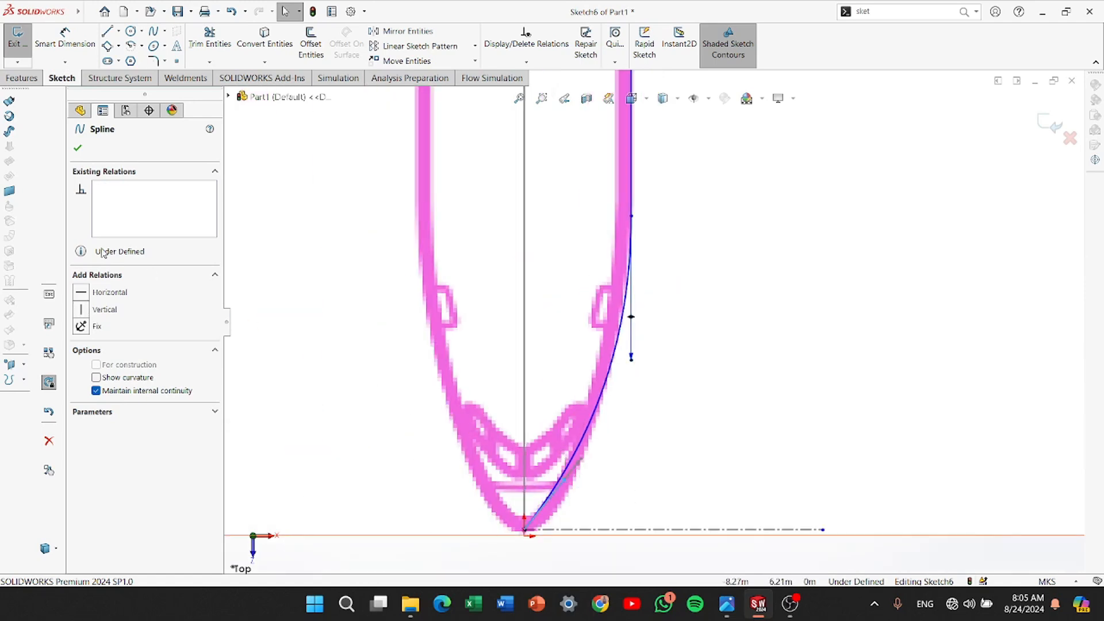
{"action": "left_click", "coordinate": [86, 294]}
{"action": "left_click_drag", "start_coordinate": [589, 530], "coordinate": [572, 541]}
{"action": "left_click_drag", "start_coordinate": [631, 310], "coordinate": [626, 307]}
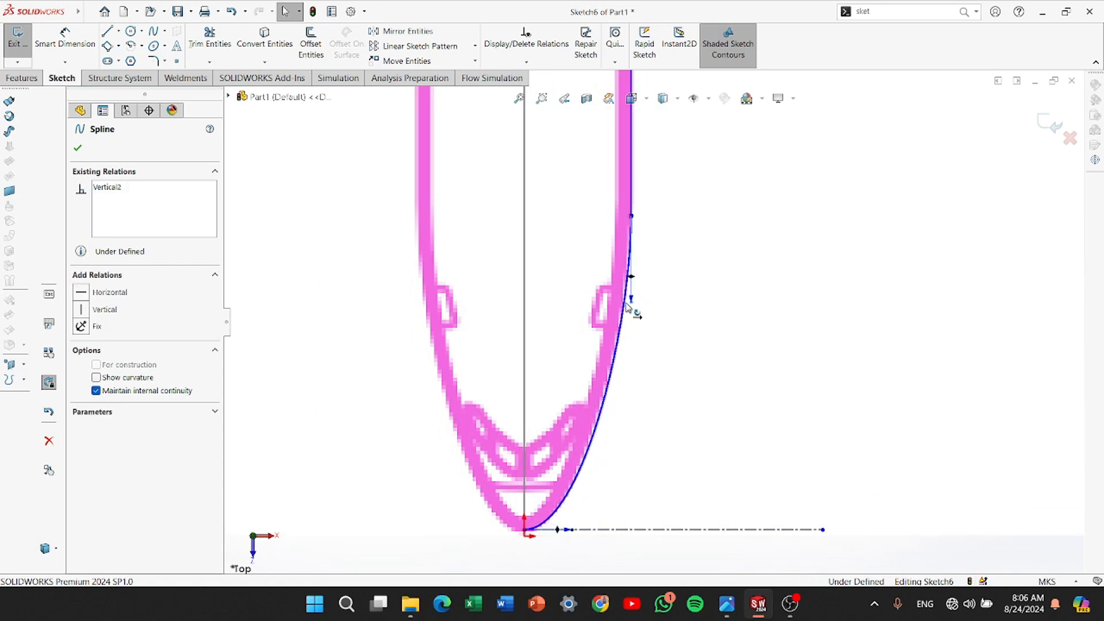
Sketch a horizontal centerline from the tail tip on the fuselage's centre axis outward past the horizontal stabilizer's tip
{"action": "scroll", "coordinate": [632, 305], "scroll_direction": "up", "scroll_amount": 10}
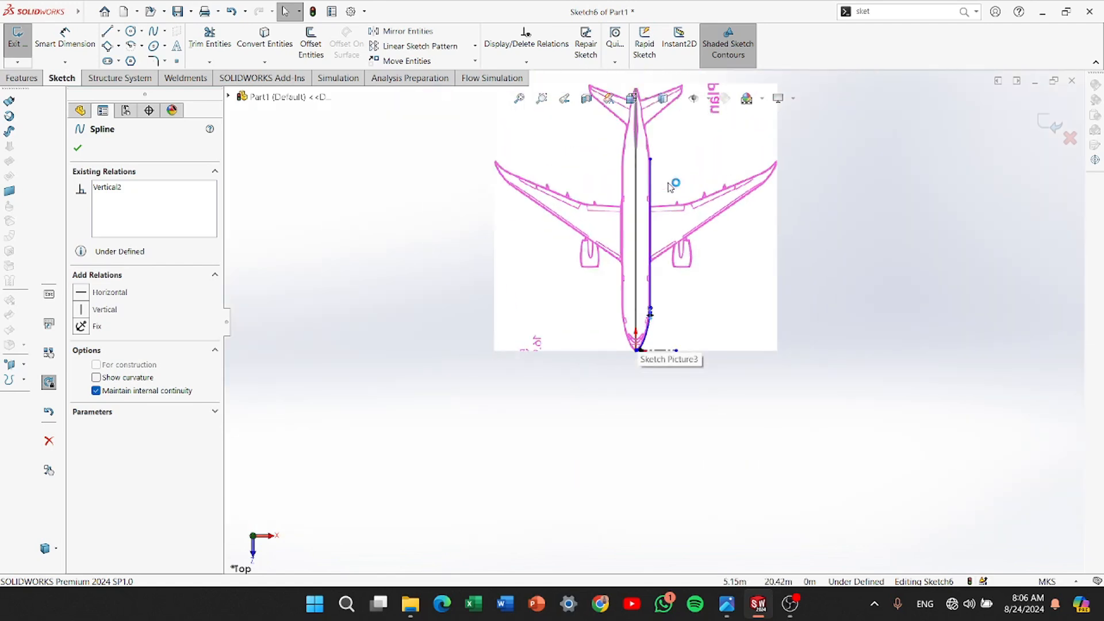
{"action": "scroll", "coordinate": [656, 232], "scroll_direction": "down", "scroll_amount": 5}
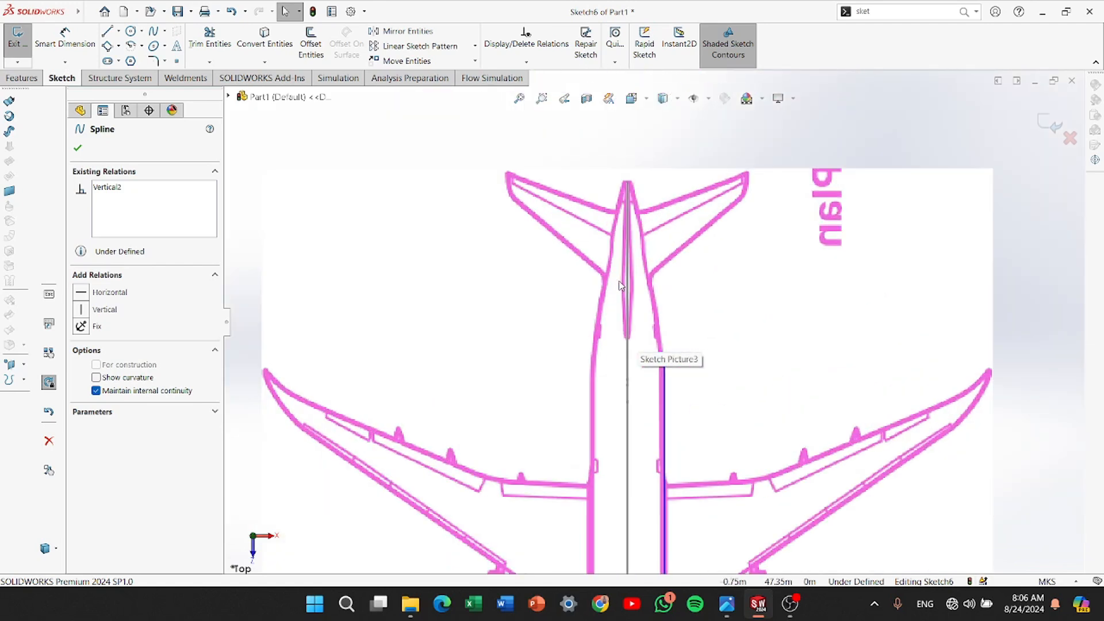
{"action": "left_click", "coordinate": [119, 33]}
{"action": "left_click", "coordinate": [135, 61]}
{"action": "scroll", "coordinate": [688, 224], "scroll_direction": "down", "scroll_amount": 3}
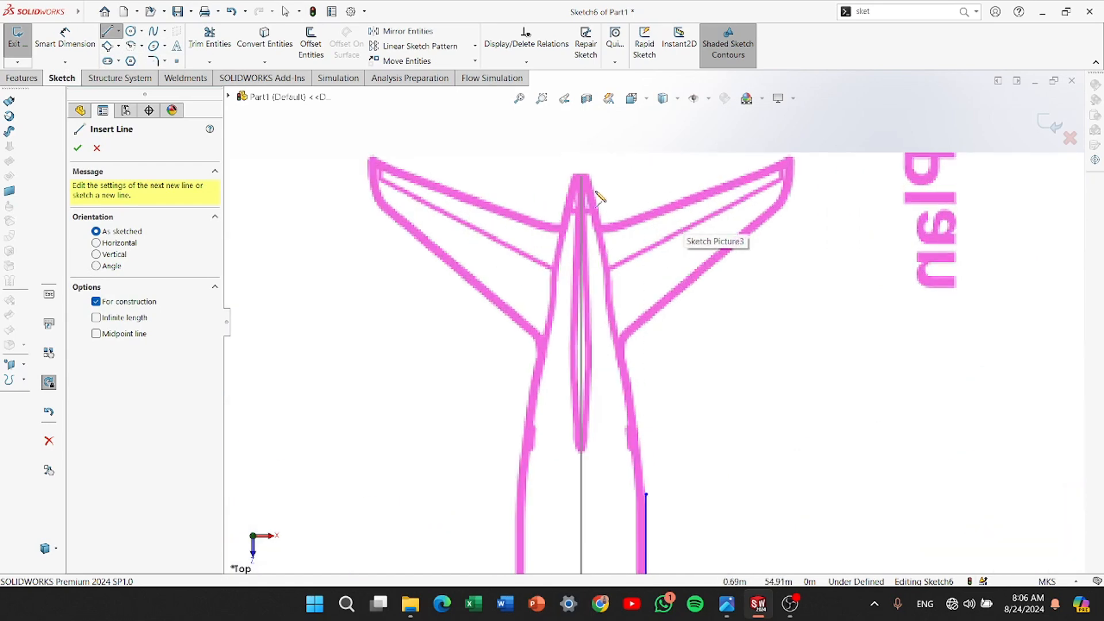
{"action": "left_click", "coordinate": [581, 176]}
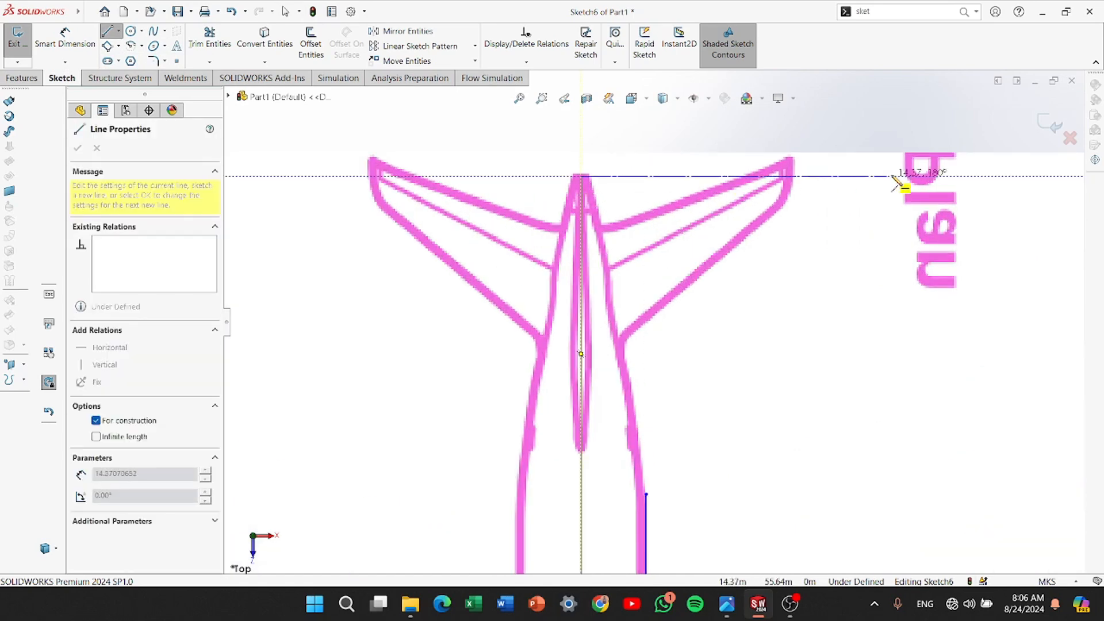
{"action": "right_click", "coordinate": [945, 189]}
{"action": "left_click", "coordinate": [947, 190]}
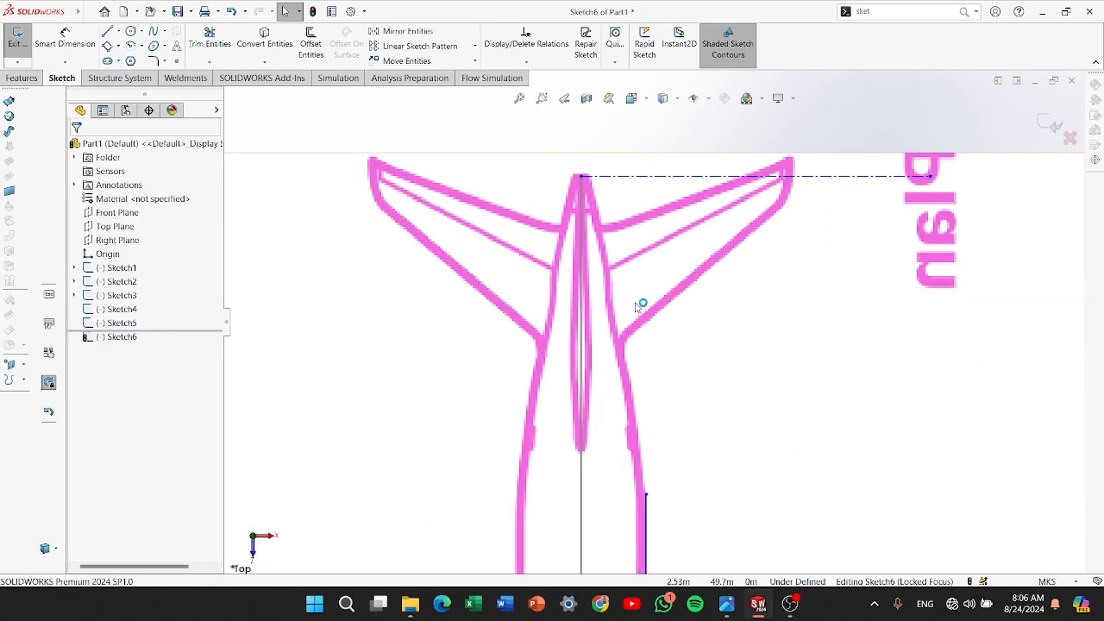
Make the tail centerline's inner end point coincident with the tail-end midpoint of the side-profile sketch, Sketch5
{"action": "scroll", "coordinate": [606, 295], "scroll_direction": "down", "scroll_amount": 3}
{"action": "scroll", "coordinate": [629, 198], "scroll_direction": "down", "scroll_amount": 3}
{"action": "scroll", "coordinate": [629, 198], "scroll_direction": "down", "scroll_amount": 3}
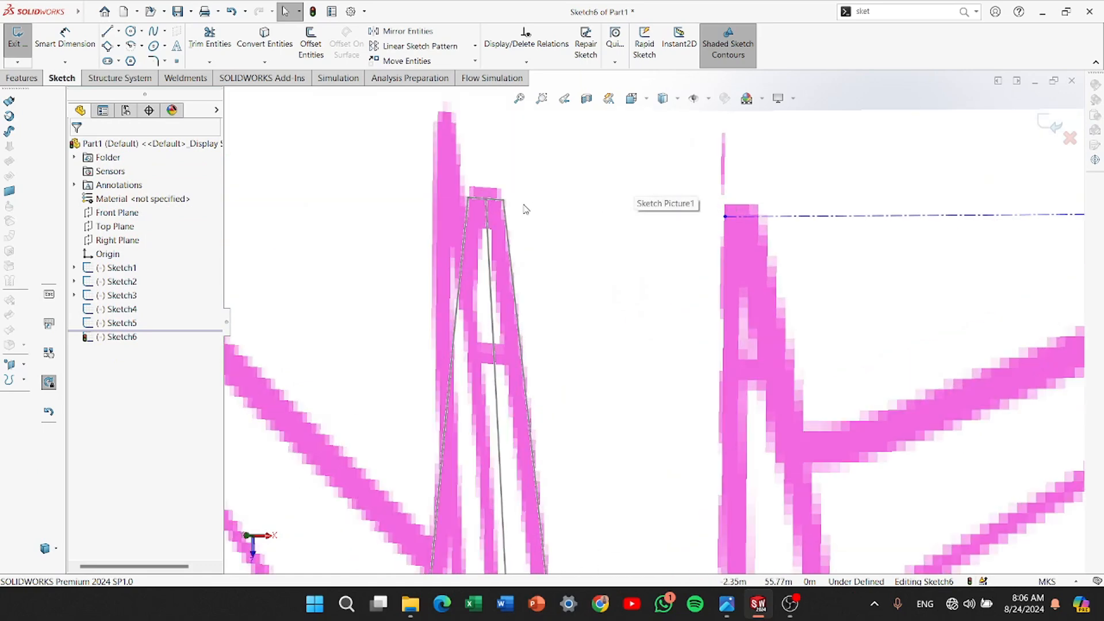
{"action": "left_click", "coordinate": [486, 200]}
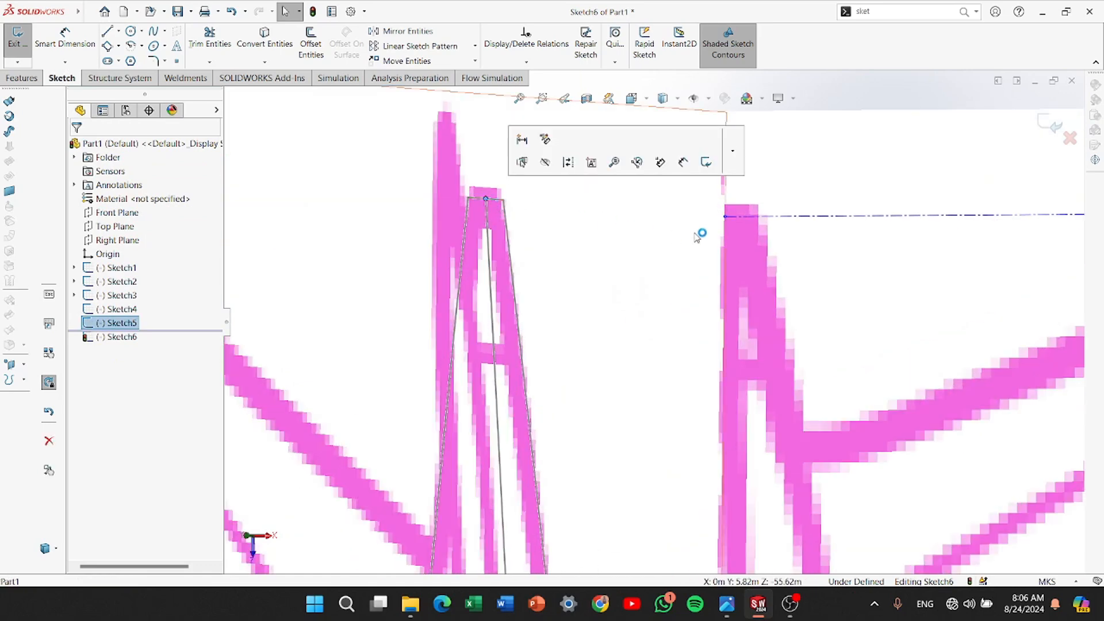
{"action": "left_click", "coordinate": [725, 217], "text": "ctrl"}
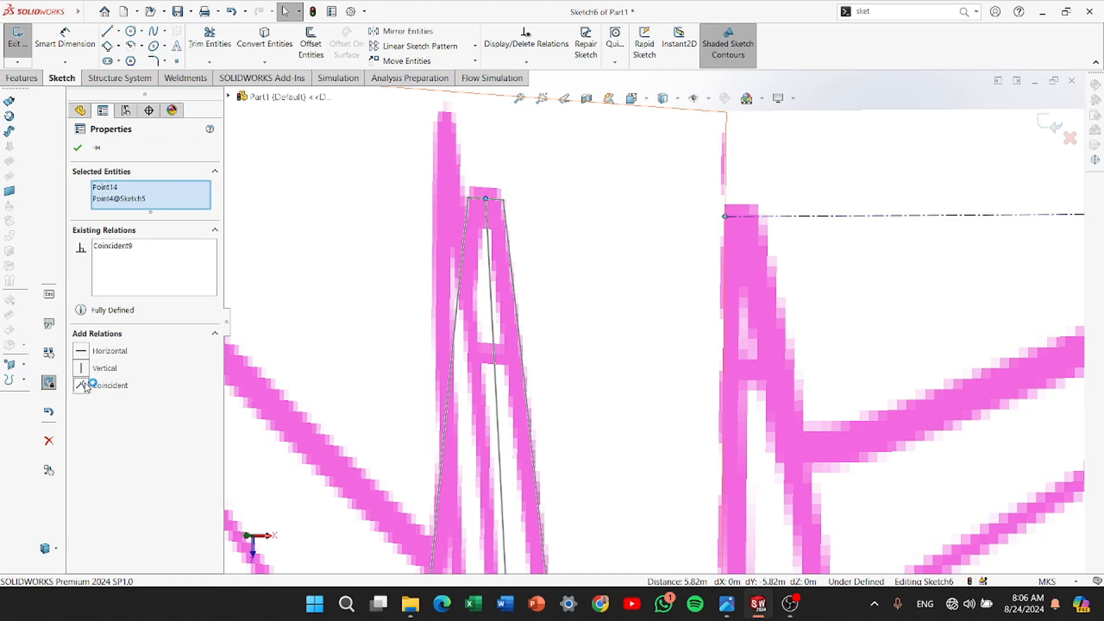
{"action": "left_click", "coordinate": [76, 149]}
Sketch a two-point spline in the Top view from the tail tip to the rear end of the vertical fuselage side line
{"action": "scroll", "coordinate": [587, 382], "scroll_direction": "up", "scroll_amount": 6}
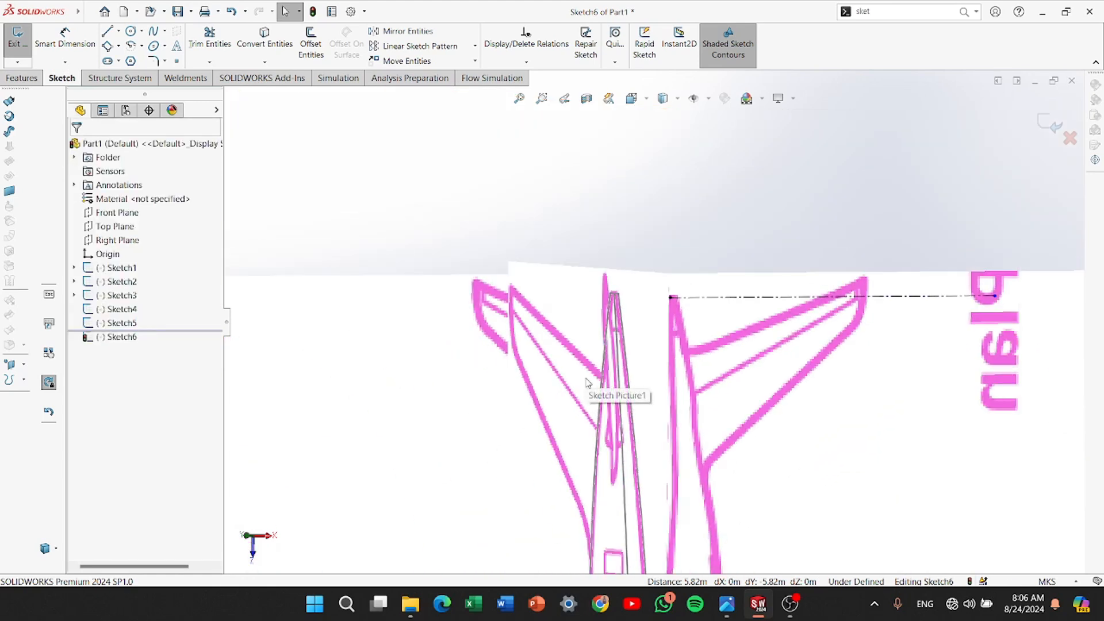
{"action": "left_click", "coordinate": [634, 100]}
{"action": "left_click", "coordinate": [439, 373]}
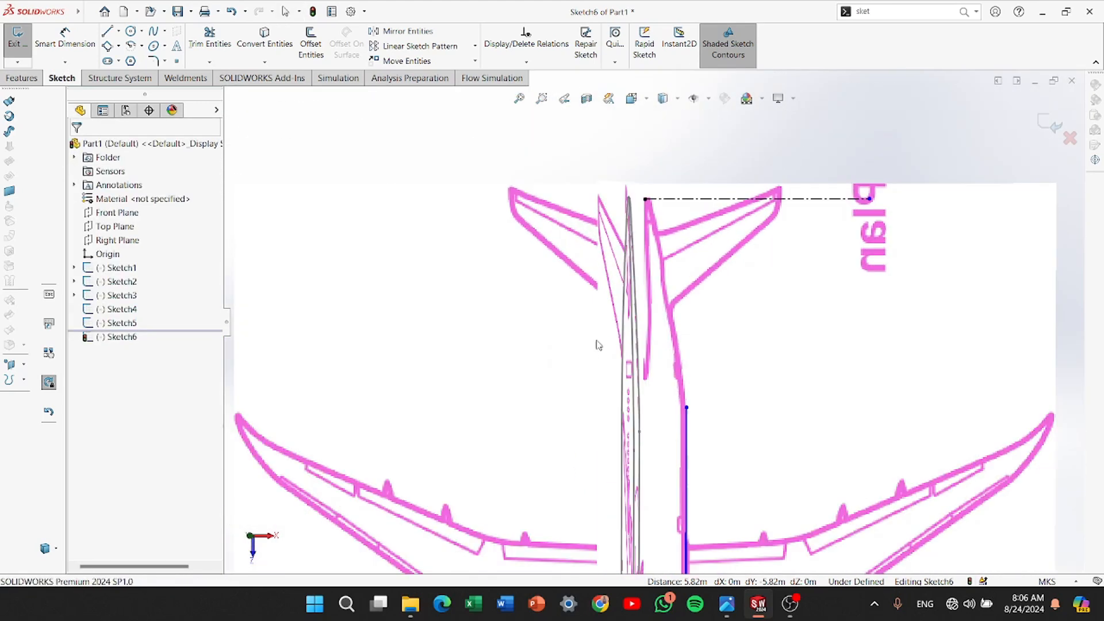
{"action": "scroll", "coordinate": [712, 225], "scroll_direction": "down", "scroll_amount": 6}
{"action": "scroll", "coordinate": [639, 223], "scroll_direction": "up", "scroll_amount": 4}
{"action": "scroll", "coordinate": [640, 225], "scroll_direction": "down", "scroll_amount": 3}
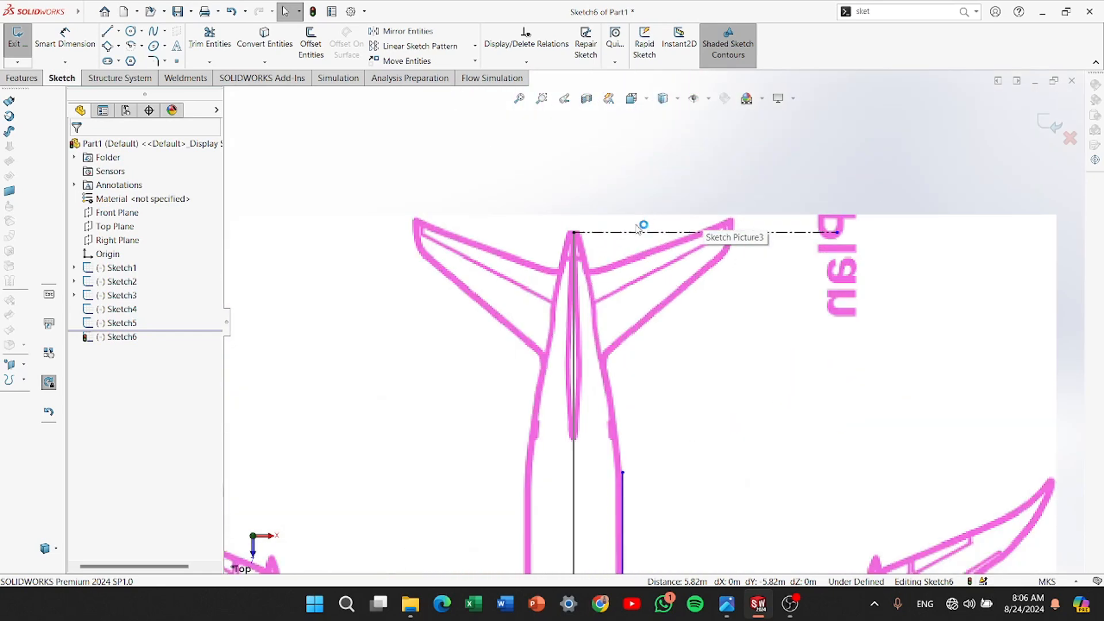
{"action": "left_click", "coordinate": [164, 31]}
{"action": "left_click", "coordinate": [172, 44]}
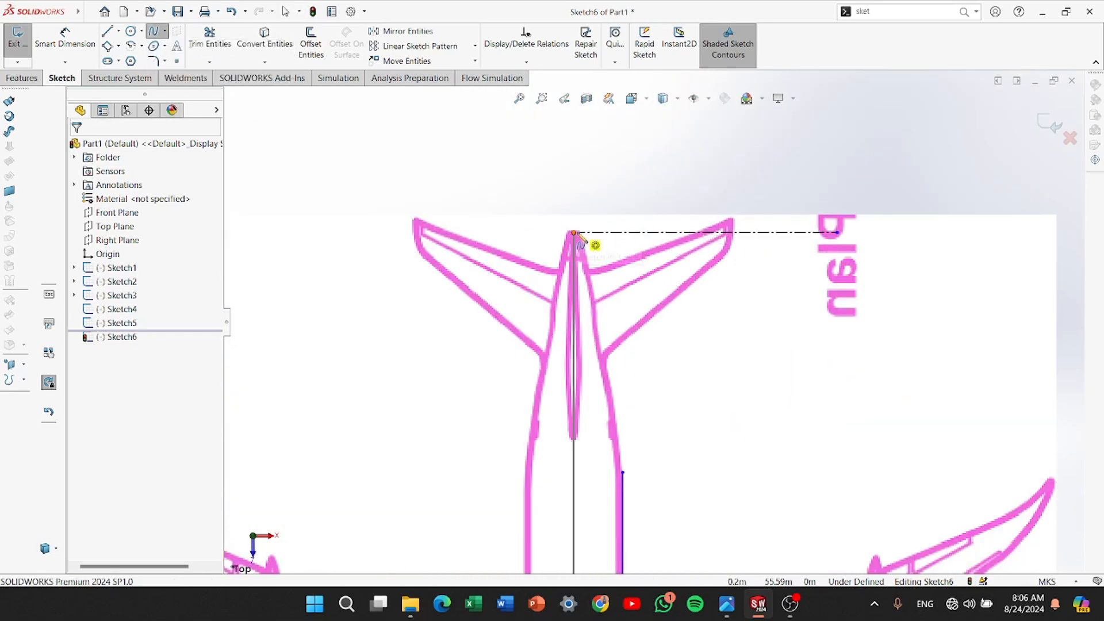
{"action": "left_click", "coordinate": [574, 232]}
{"action": "left_click", "coordinate": [623, 472]}
{"action": "right_click", "coordinate": [623, 472]}
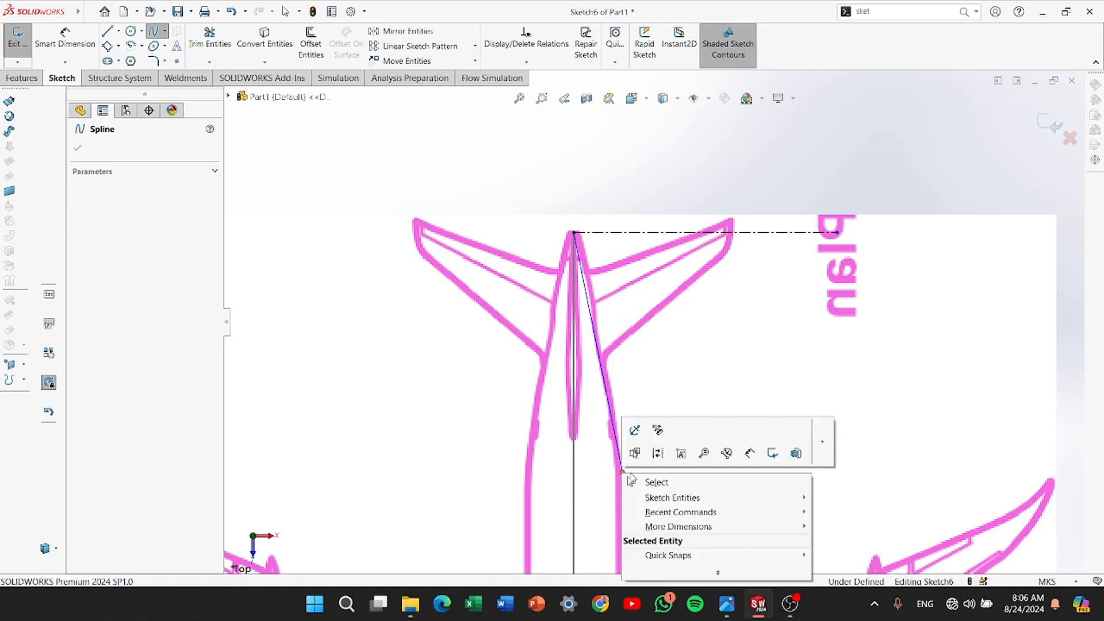
{"action": "key", "text": "Escape"}
{"action": "right_click", "coordinate": [705, 471]}
{"action": "left_click", "coordinate": [722, 475]}
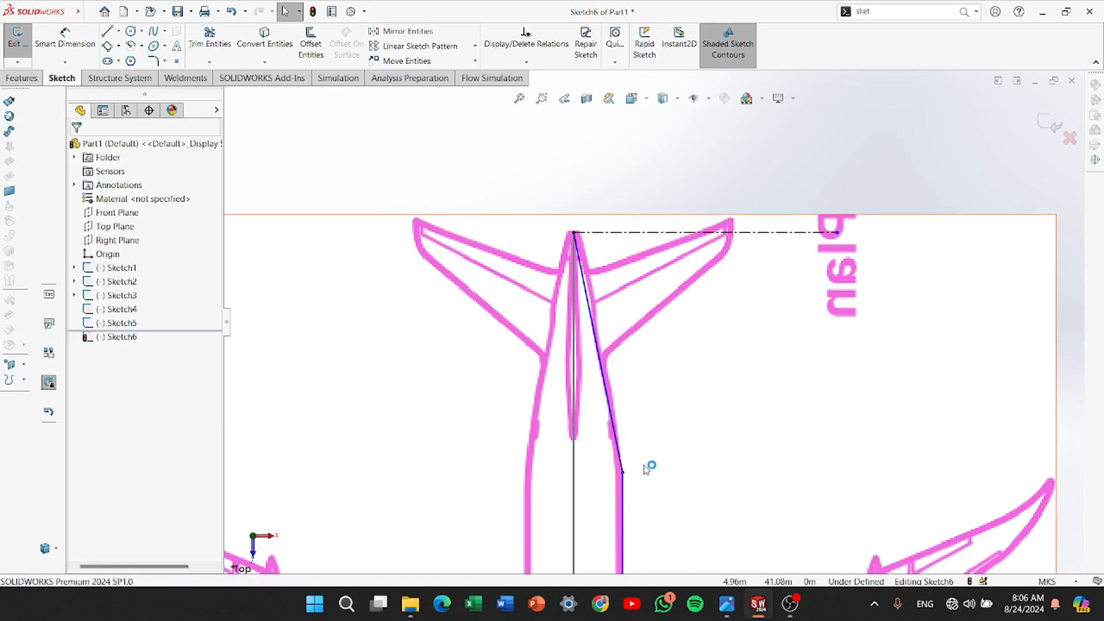
Bend the tail spline outward at its fuselage-side end and make that end's tangent handle vertical
{"action": "left_click", "coordinate": [613, 432]}
{"action": "left_click_drag", "start_coordinate": [610, 409], "coordinate": [645, 379]}
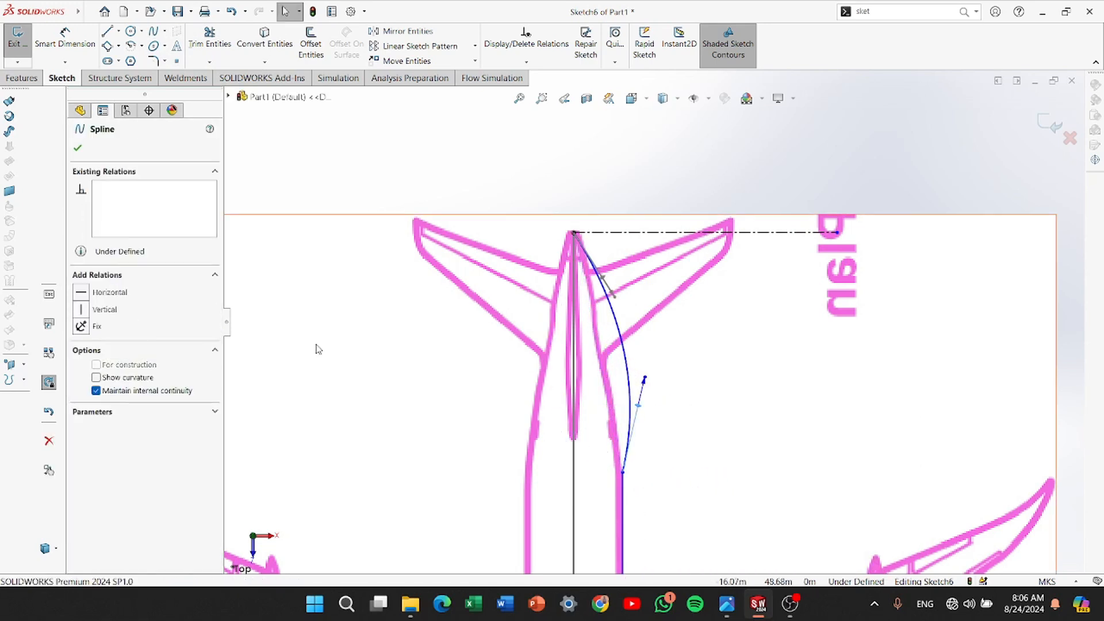
{"action": "left_click", "coordinate": [97, 309]}
Make the tail spline's tangent handle at the tail tip horizontal and shorten it toward the tip
{"action": "scroll", "coordinate": [575, 289], "scroll_direction": "down", "scroll_amount": 4}
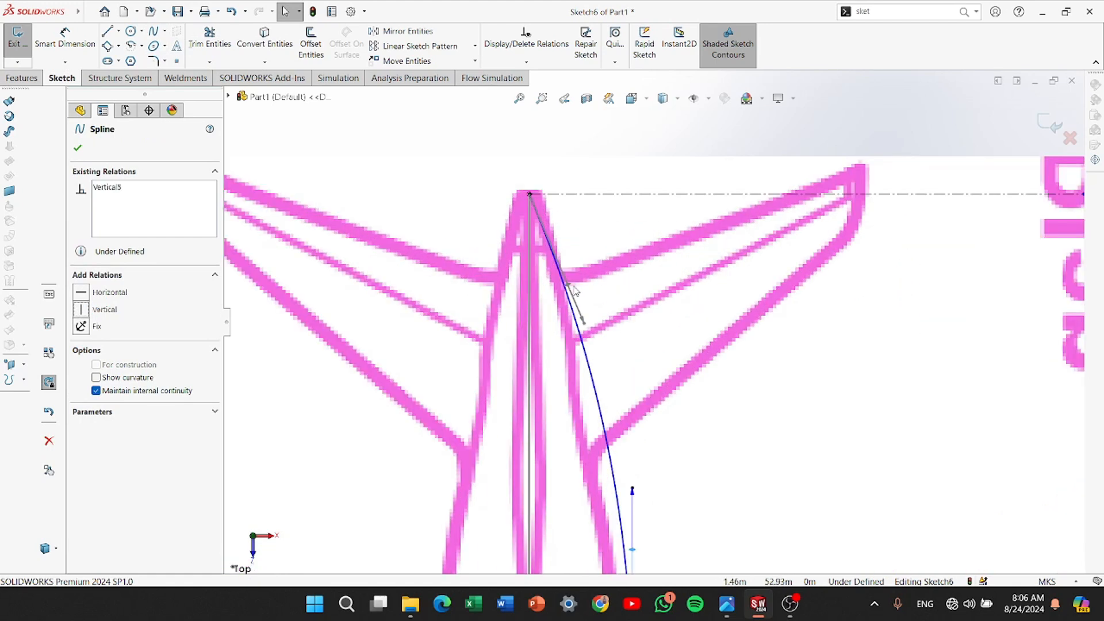
{"action": "left_click", "coordinate": [568, 287]}
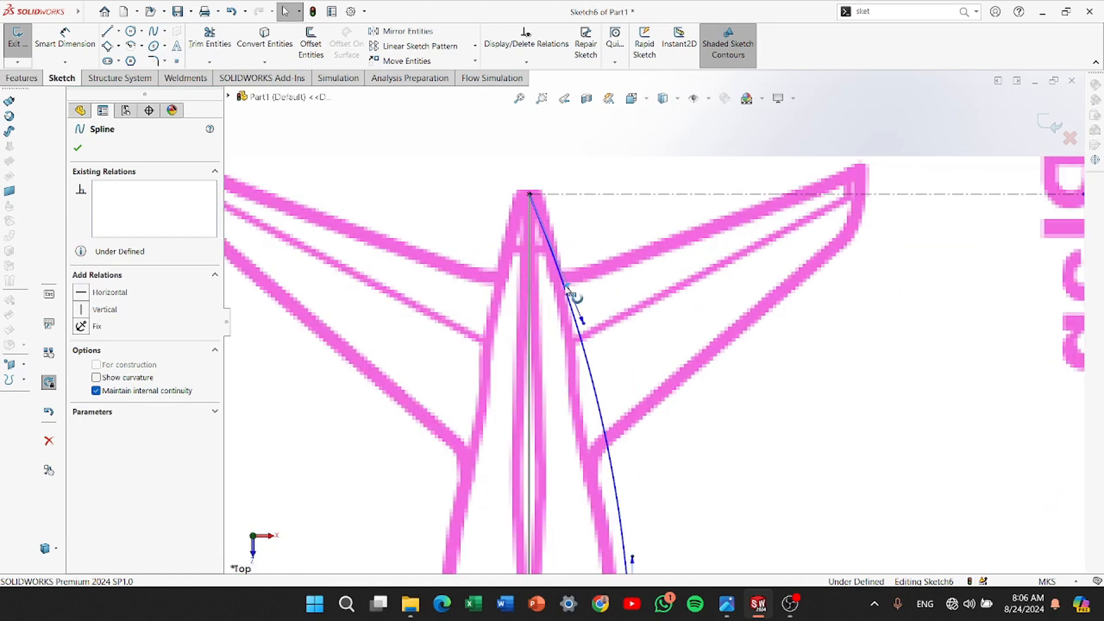
{"action": "left_click", "coordinate": [82, 293]}
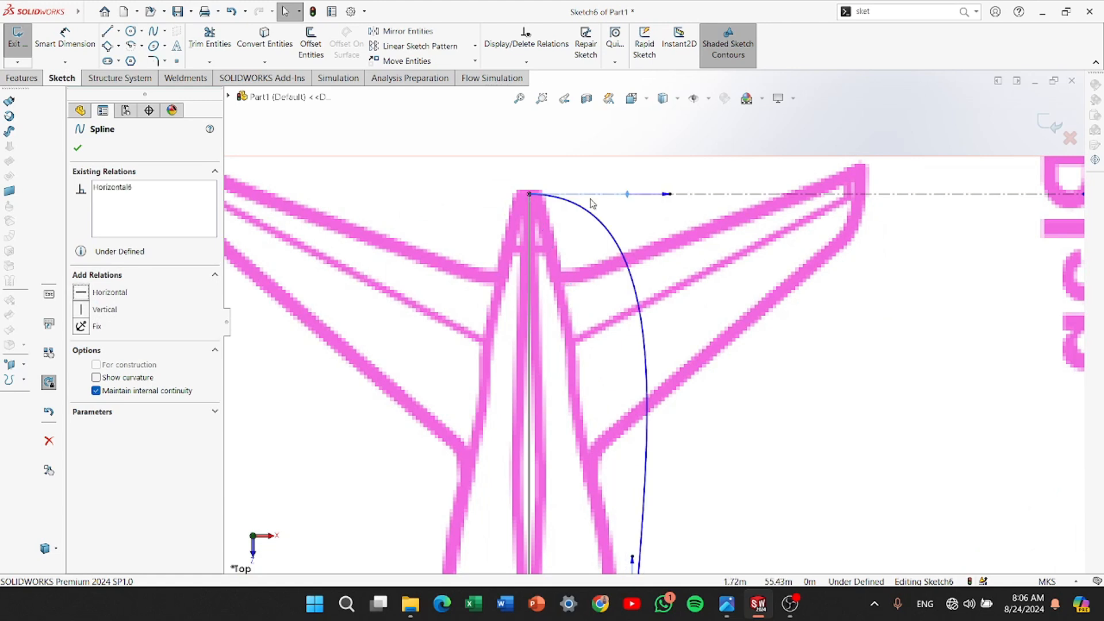
{"action": "left_click_drag", "start_coordinate": [664, 203], "coordinate": [566, 236]}
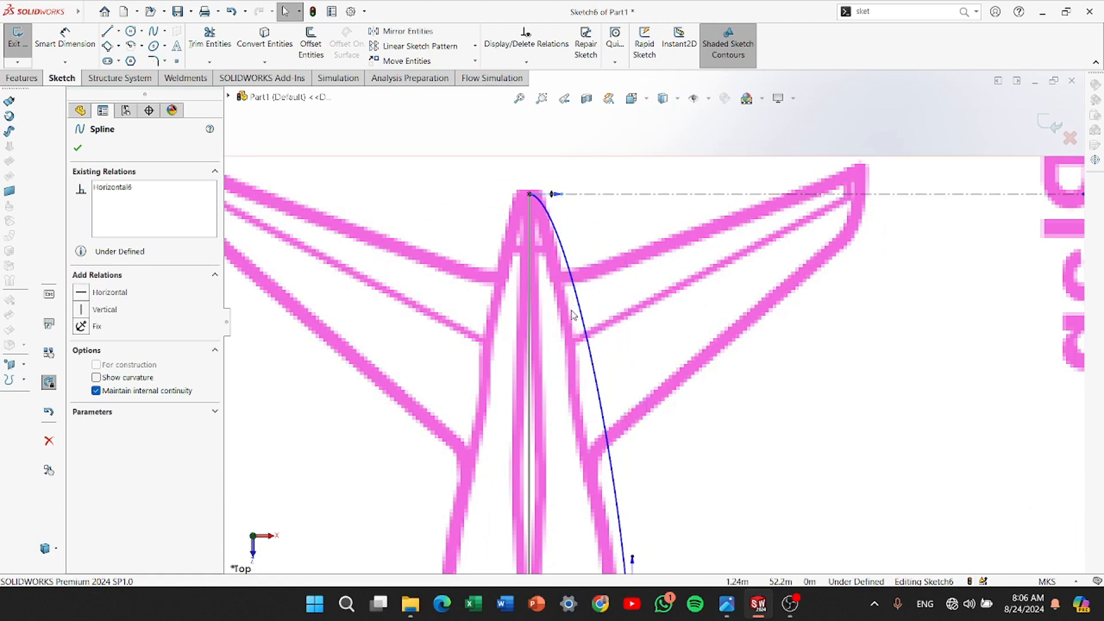
Shorten the tail spline's vertical handle and move its junction with the side line forward to about X 3.04 m, Y 40.42 m
{"action": "scroll", "coordinate": [662, 441], "scroll_direction": "up", "scroll_amount": 2}
{"action": "scroll", "coordinate": [662, 441], "scroll_direction": "down", "scroll_amount": 2}
{"action": "left_click_drag", "start_coordinate": [686, 421], "coordinate": [692, 530]}
{"action": "scroll", "coordinate": [714, 480], "scroll_direction": "down", "scroll_amount": 5}
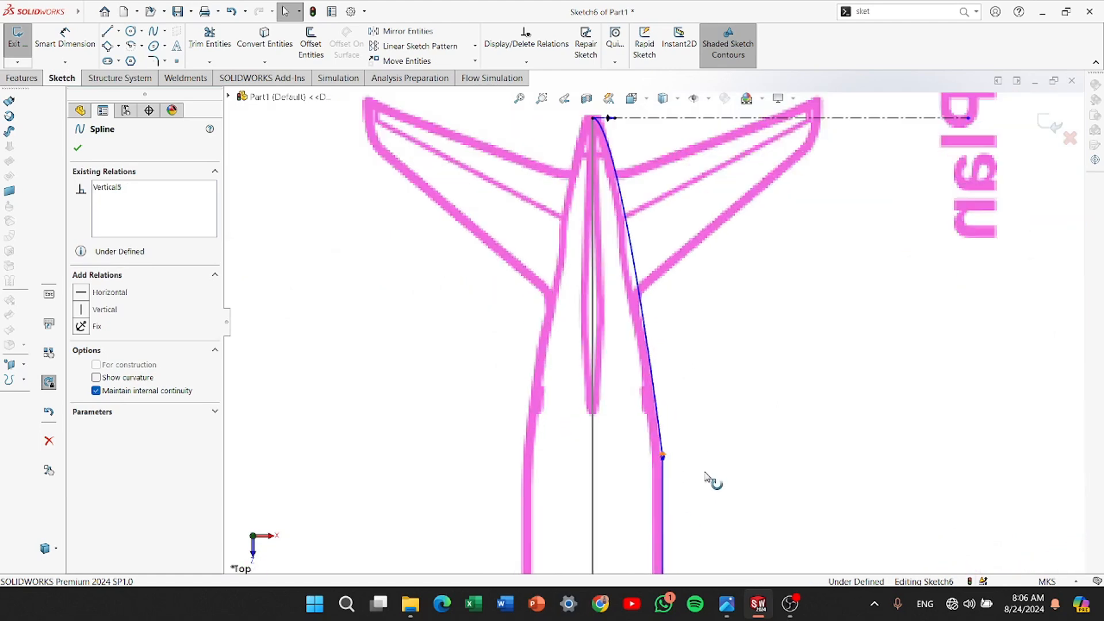
{"action": "scroll", "coordinate": [667, 296], "scroll_direction": "down", "scroll_amount": 3}
{"action": "left_click_drag", "start_coordinate": [646, 298], "coordinate": [640, 405]}
{"action": "scroll", "coordinate": [644, 379], "scroll_direction": "up", "scroll_amount": 6}
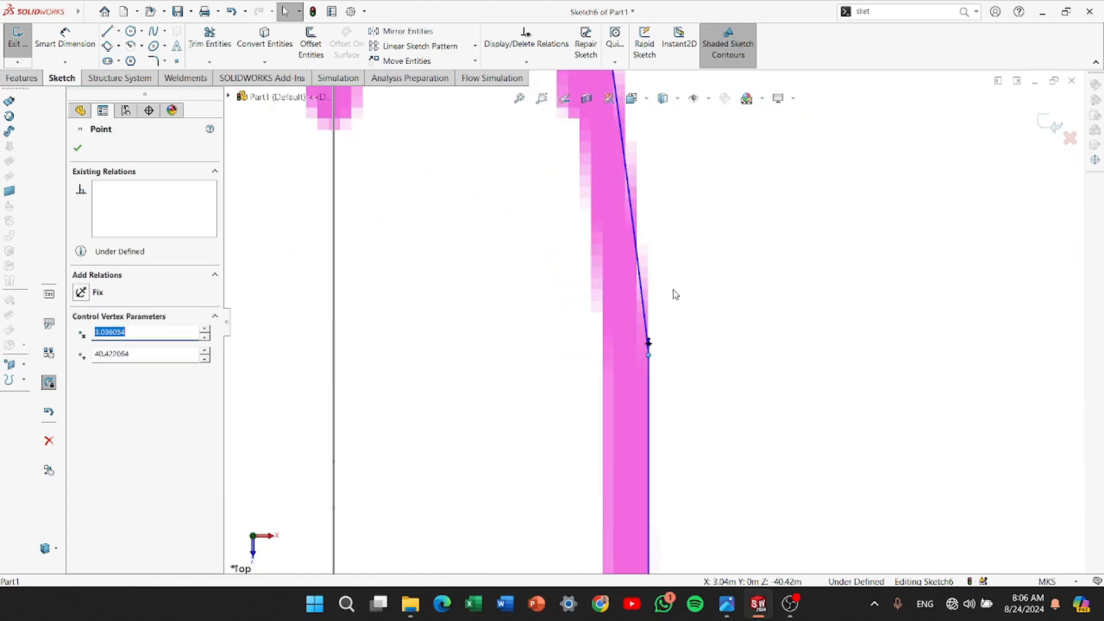
Lengthen the tail spline's vertical handle so the curve blends smoothly into the straight fuselage side line
{"action": "scroll", "coordinate": [678, 291], "scroll_direction": "down", "scroll_amount": 5}
{"action": "scroll", "coordinate": [628, 467], "scroll_direction": "down", "scroll_amount": 4}
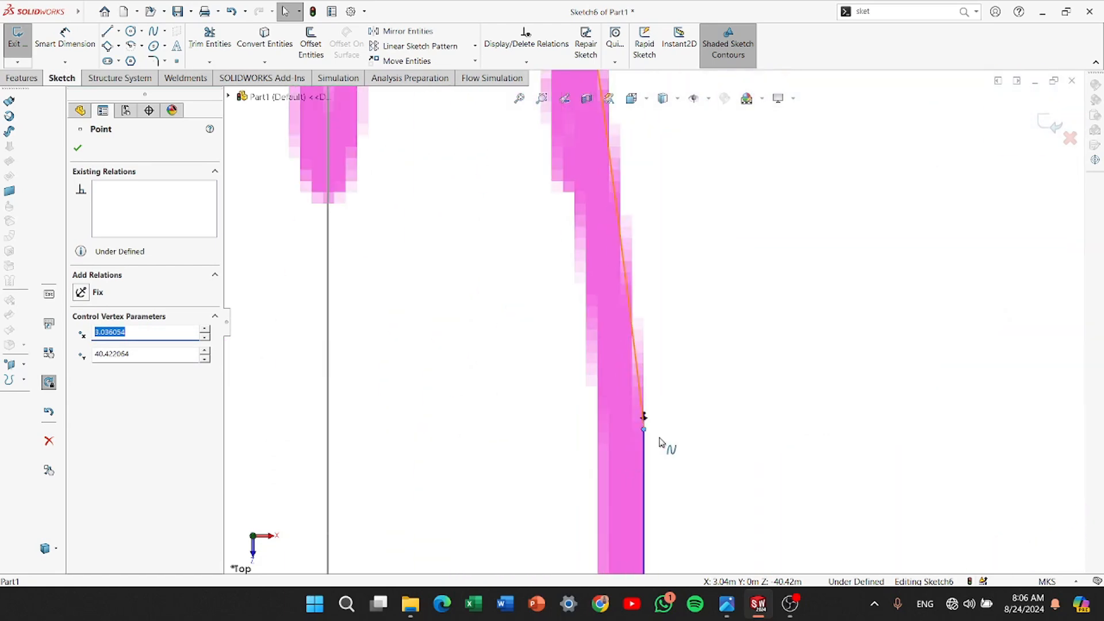
{"action": "left_click_drag", "start_coordinate": [644, 414], "coordinate": [645, 267]}
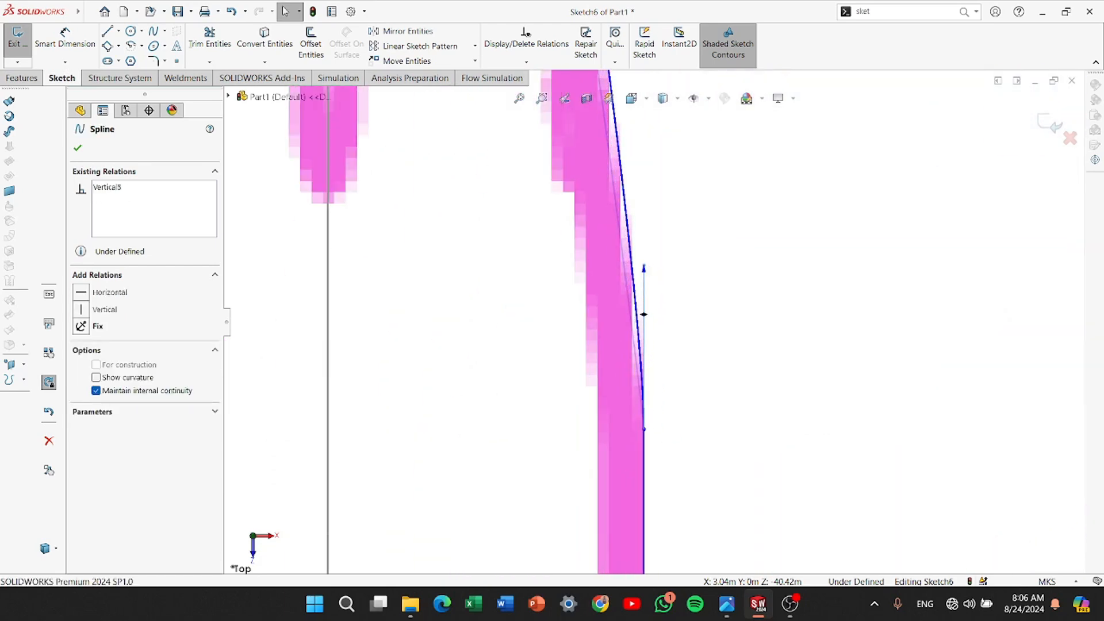
{"action": "scroll", "coordinate": [672, 223], "scroll_direction": "up", "scroll_amount": 6}
{"action": "scroll", "coordinate": [638, 214], "scroll_direction": "down", "scroll_amount": 6}
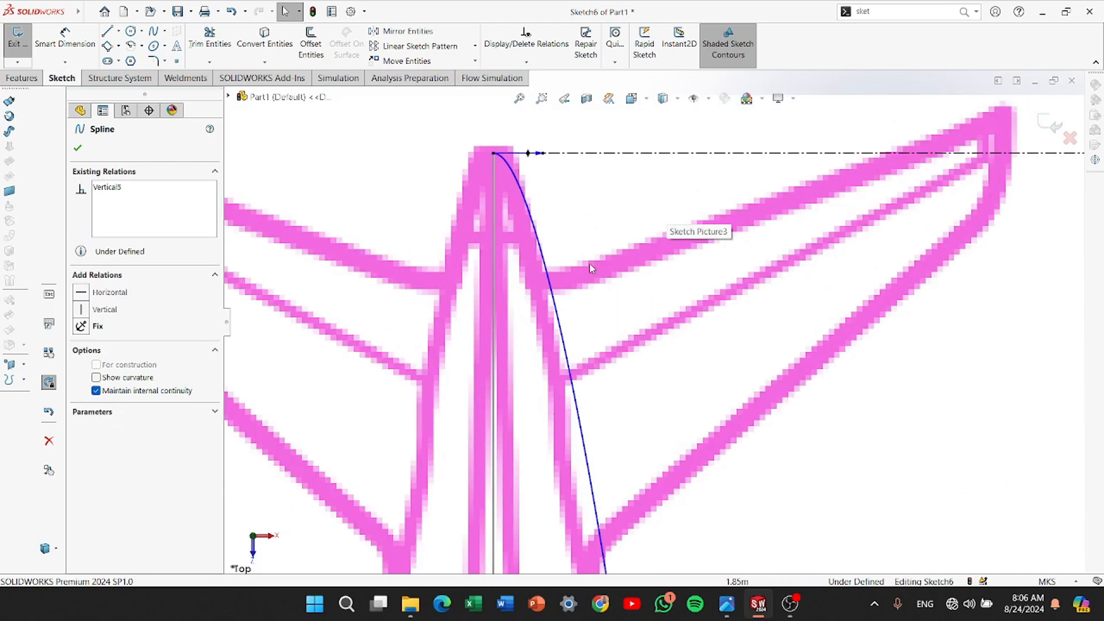
Shorten the tail spline's horizontal tangent handle at the tail tip to fit the curve to the blueprint's tail outline
{"action": "left_click_drag", "start_coordinate": [590, 226], "coordinate": [580, 229]}
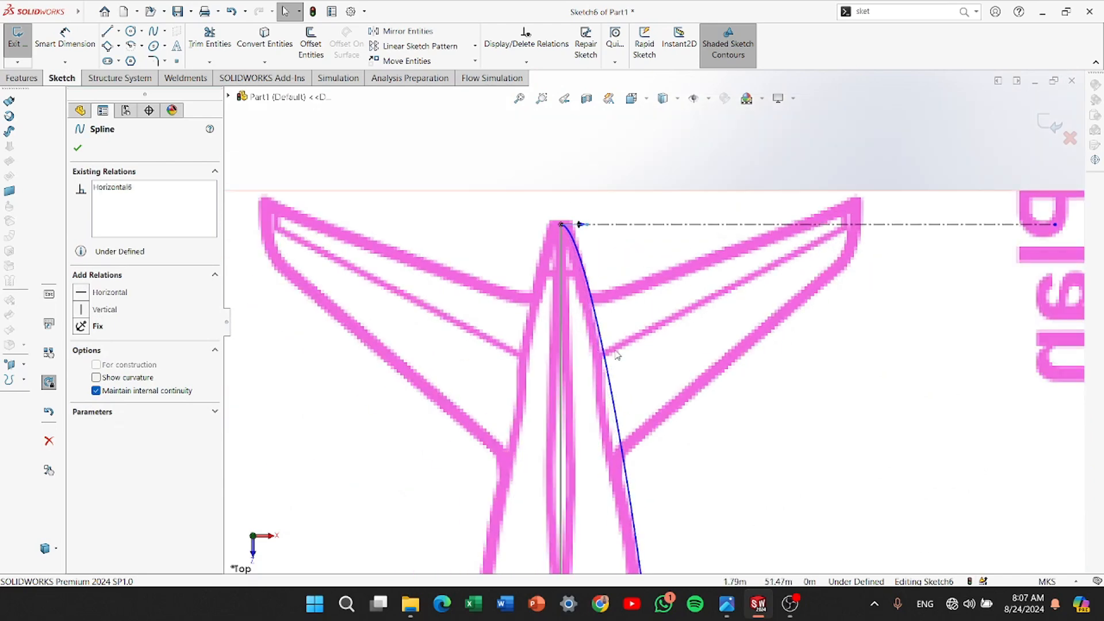
{"action": "scroll", "coordinate": [633, 333], "scroll_direction": "up", "scroll_amount": 5}
{"action": "scroll", "coordinate": [642, 300], "scroll_direction": "down", "scroll_amount": 5}
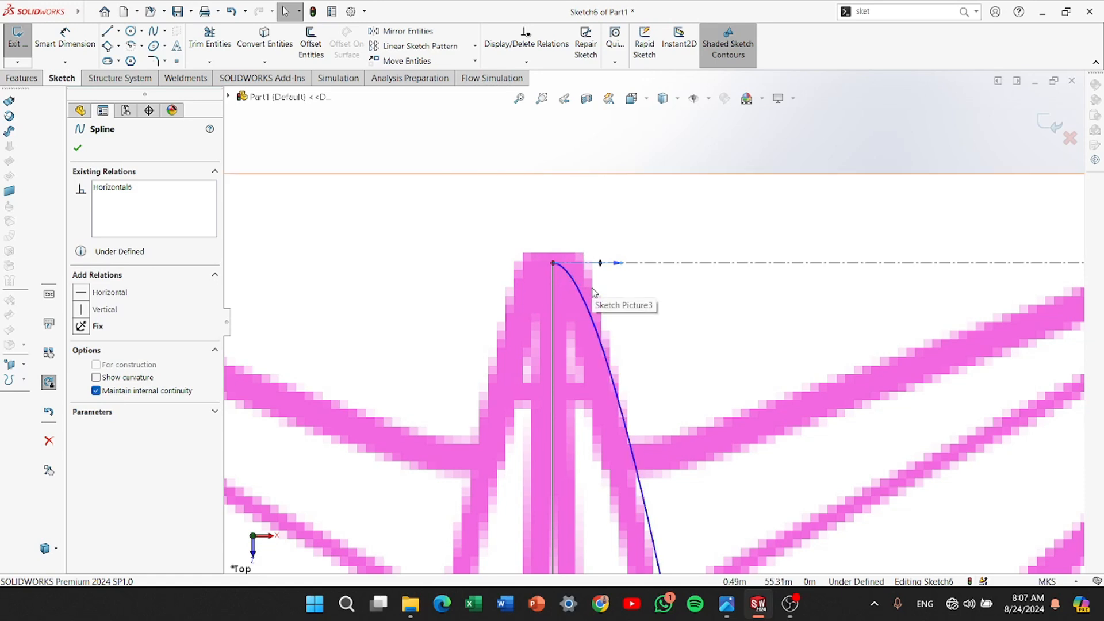
{"action": "scroll", "coordinate": [594, 285], "scroll_direction": "down", "scroll_amount": 2}
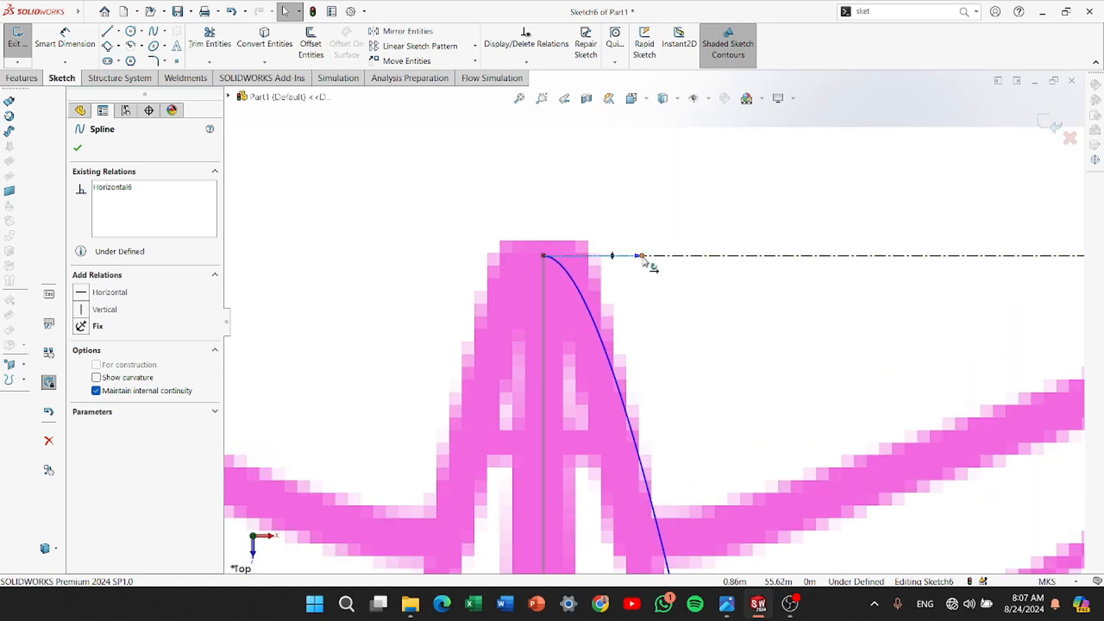
{"action": "mouse_move", "coordinate": [643, 258]}
{"action": "left_mouse_down"}
{"action": "mouse_move", "coordinate": [657, 259]}
{"action": "mouse_move", "coordinate": [628, 260]}
{"action": "mouse_move", "coordinate": [643, 262]}
{"action": "left_mouse_up"}
{"action": "scroll", "coordinate": [650, 322], "scroll_direction": "up", "scroll_amount": 3}
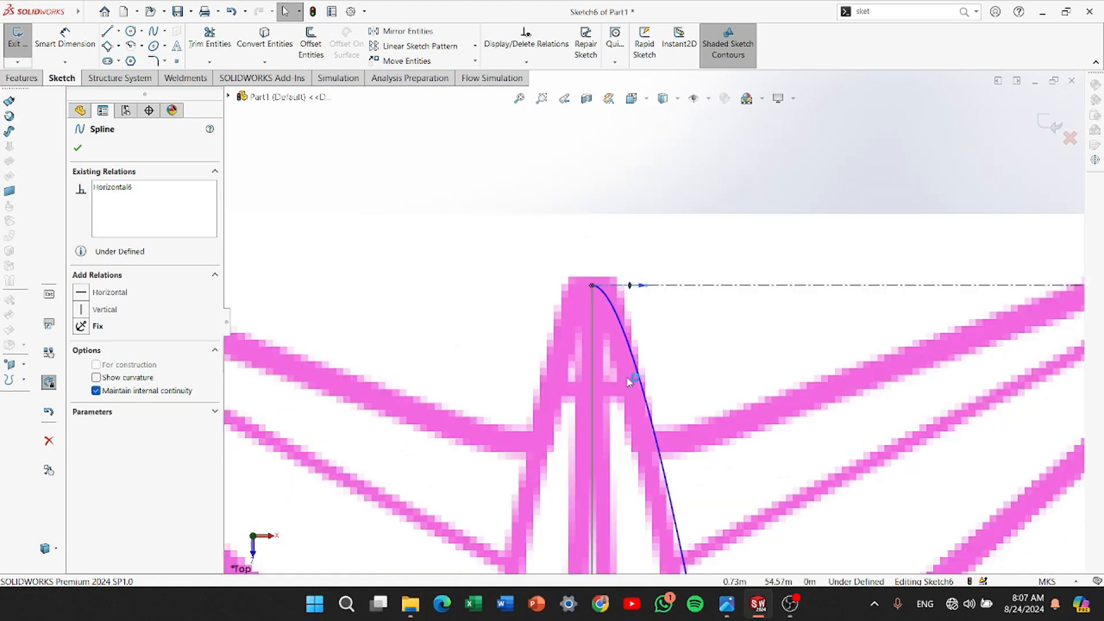
Examine the tail spline and fuselage outline against the top-view and side-view blueprints from above and at an angle
{"action": "scroll", "coordinate": [629, 380], "scroll_direction": "up", "scroll_amount": 5}
{"action": "scroll", "coordinate": [680, 522], "scroll_direction": "up", "scroll_amount": 4}
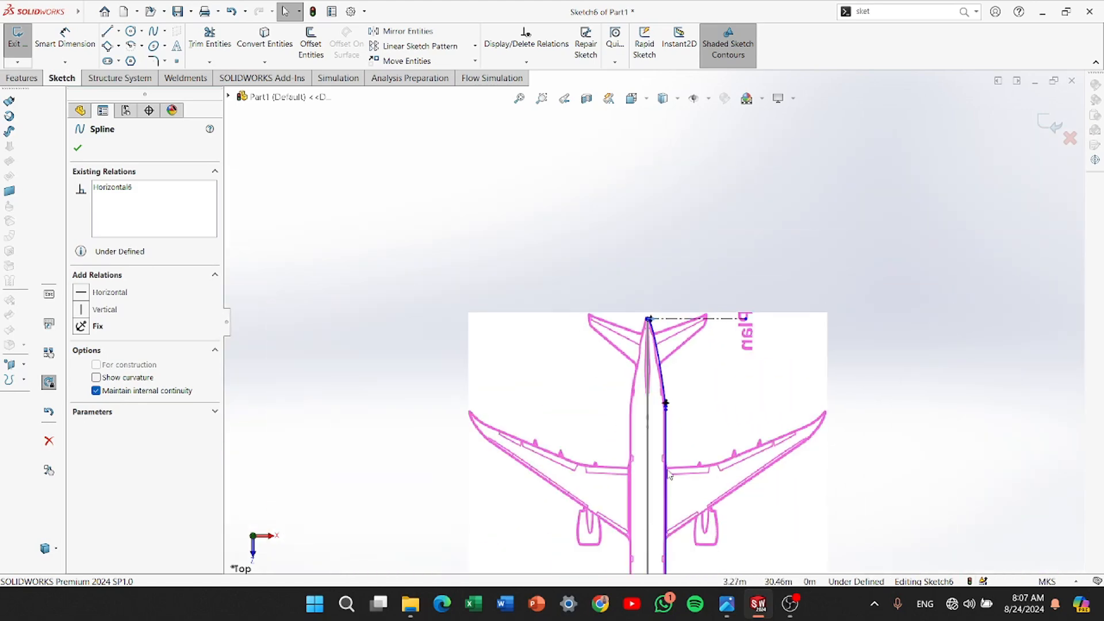
{"action": "scroll", "coordinate": [643, 419], "scroll_direction": "down", "scroll_amount": 2}
{"action": "mouse_move", "coordinate": [643, 419]}
{"action": "middle_mouse_down"}
{"action": "mouse_move", "coordinate": [580, 269]}
{"action": "mouse_move", "coordinate": [616, 283]}
{"action": "middle_mouse_up"}
{"action": "scroll", "coordinate": [615, 283], "scroll_direction": "down", "scroll_amount": 6}
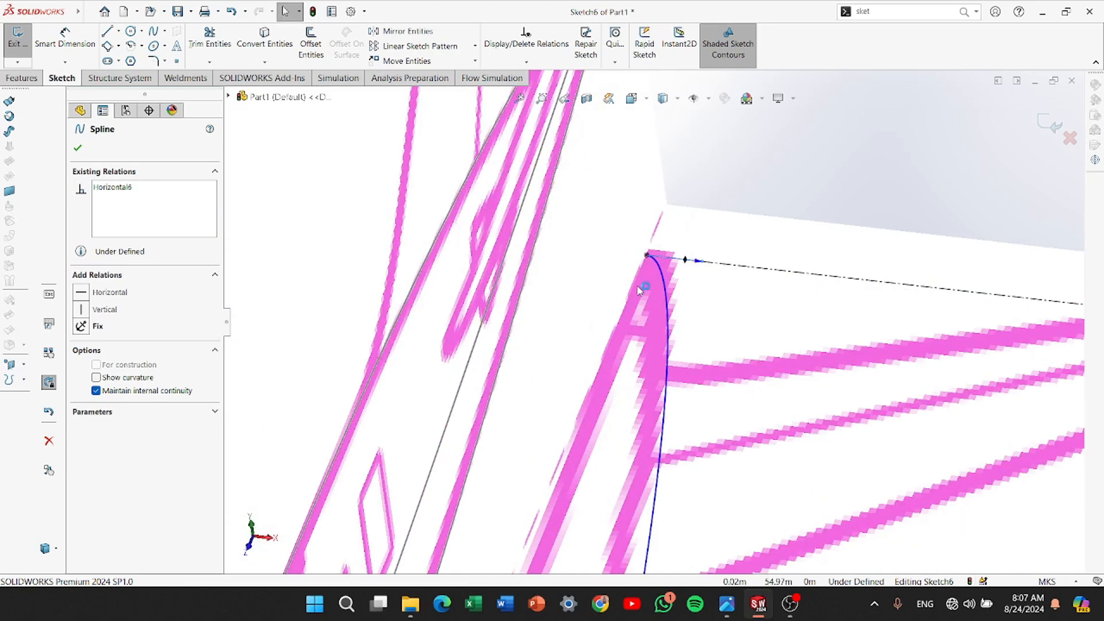
{"action": "scroll", "coordinate": [639, 289], "scroll_direction": "up", "scroll_amount": 2}
{"action": "scroll", "coordinate": [709, 347], "scroll_direction": "up", "scroll_amount": 3}
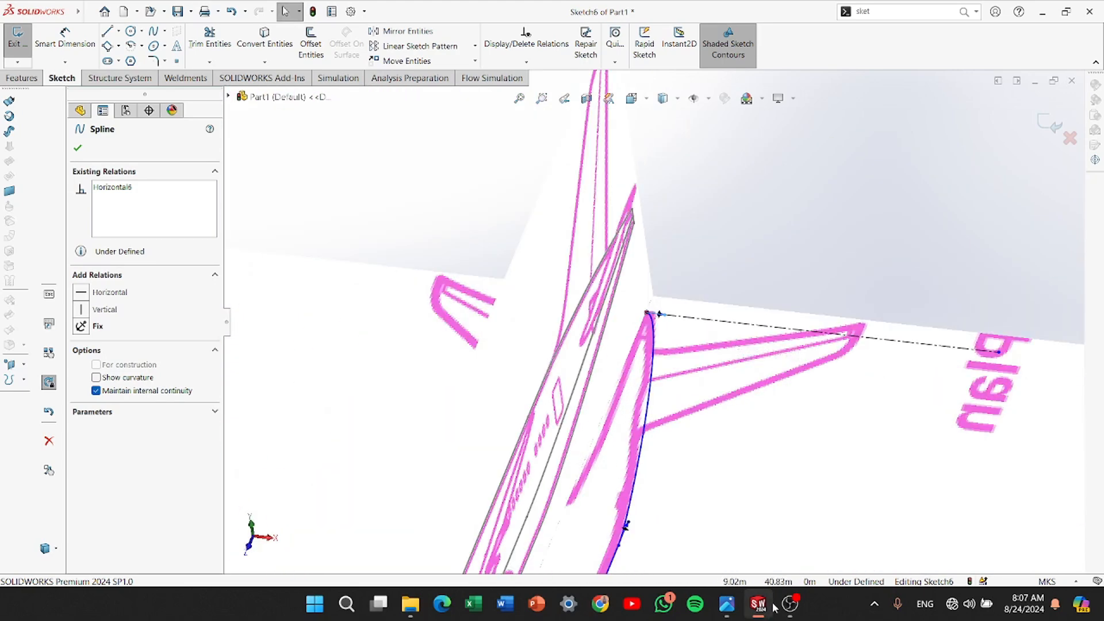
{"action": "scroll", "coordinate": [860, 167], "scroll_direction": "up", "scroll_amount": 2}
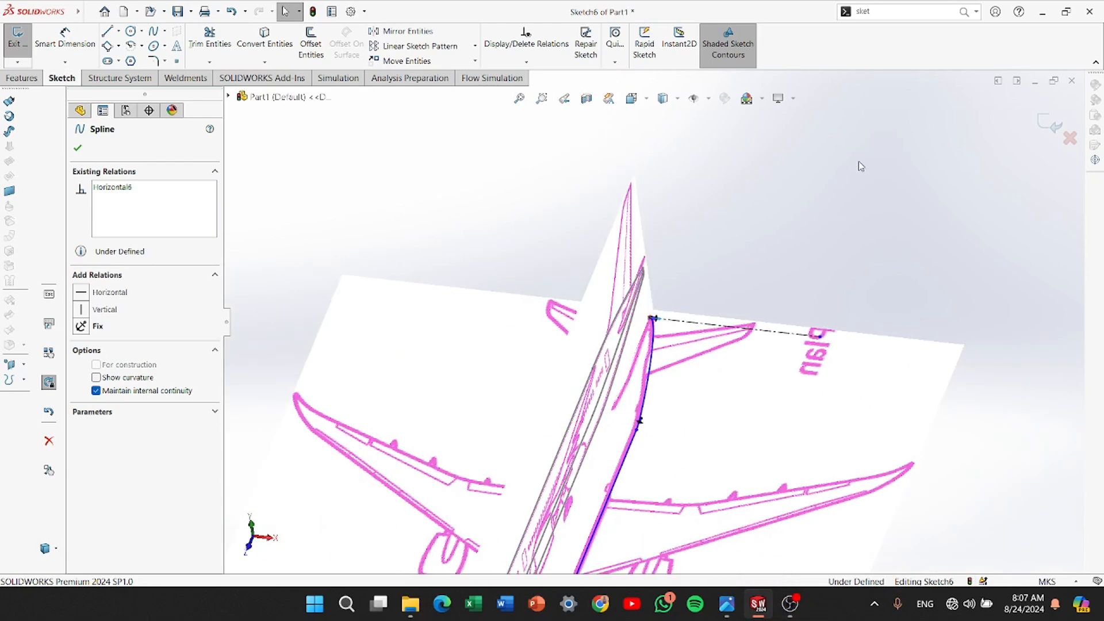
Finish editing the top-view fuselage outline sketch and clear the selection
{"action": "left_click", "coordinate": [1044, 122]}
{"action": "scroll", "coordinate": [604, 518], "scroll_direction": "up", "scroll_amount": 2}
{"action": "mouse_move", "coordinate": [602, 538]}
{"action": "middle_mouse_down"}
{"action": "mouse_move", "coordinate": [586, 397]}
{"action": "mouse_move", "coordinate": [561, 454]}
{"action": "middle_mouse_up"}
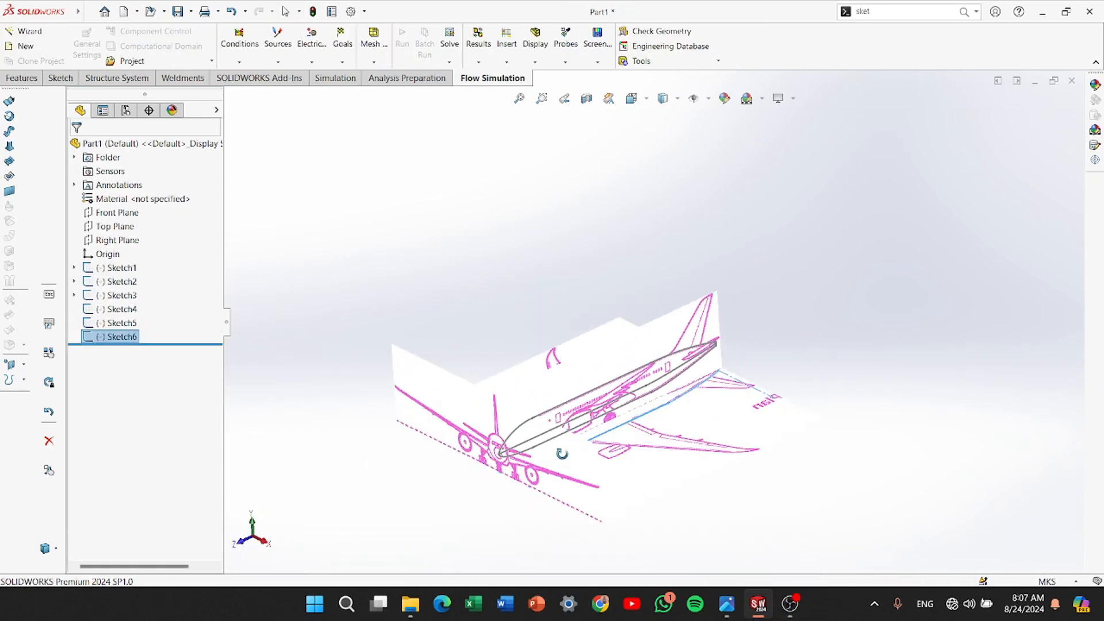
{"action": "left_click", "coordinate": [638, 414]}
Set up a sketch-on-sketch projected curve from the side-view middle line (Sketch5) and the top-view outline (Sketch6)
{"action": "scroll", "coordinate": [633, 431], "scroll_direction": "down", "scroll_amount": 3}
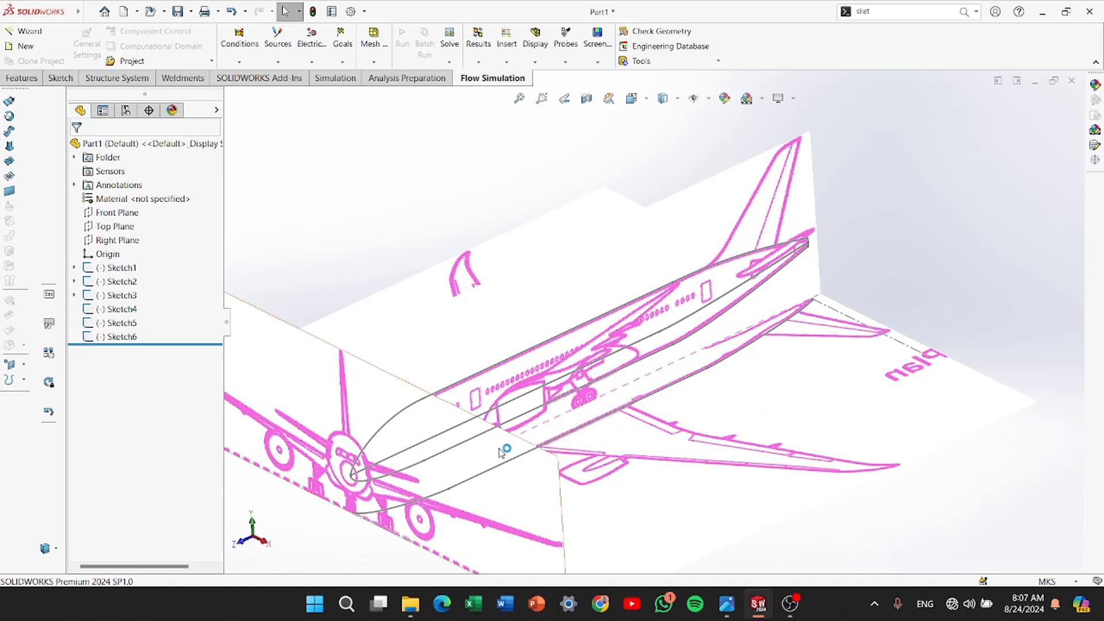
{"action": "left_click", "coordinate": [12, 78]}
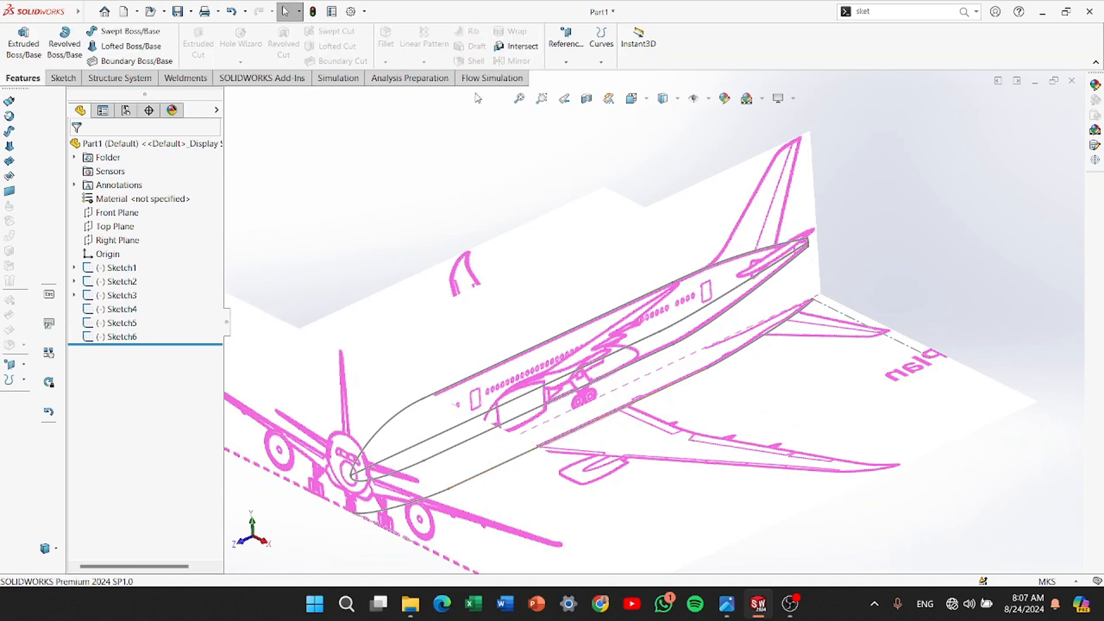
{"action": "left_click", "coordinate": [600, 61]}
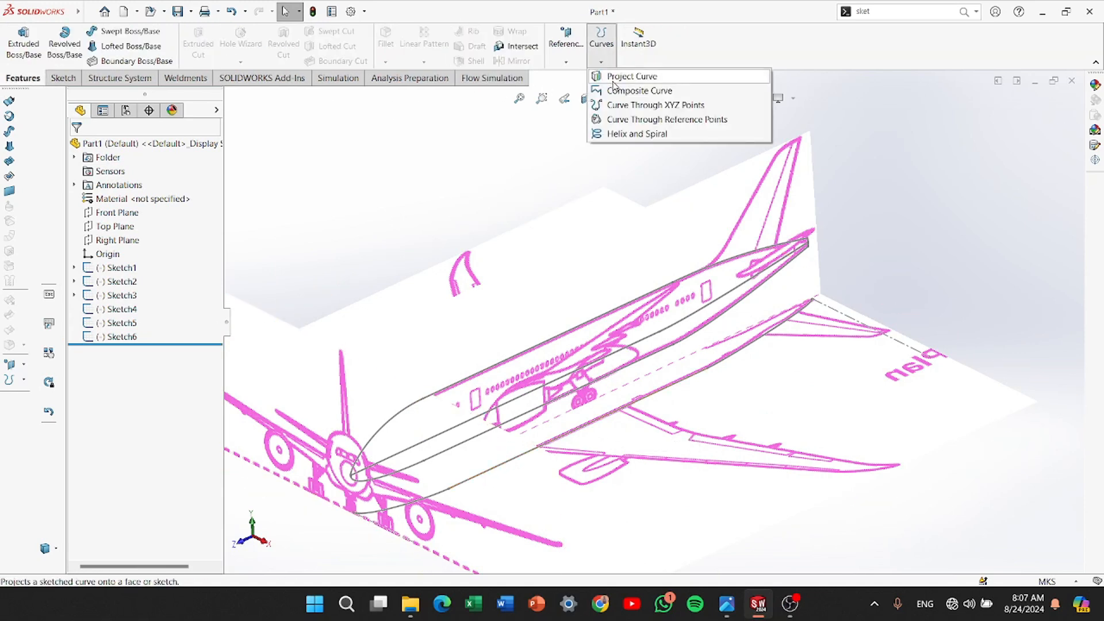
{"action": "left_click", "coordinate": [613, 81]}
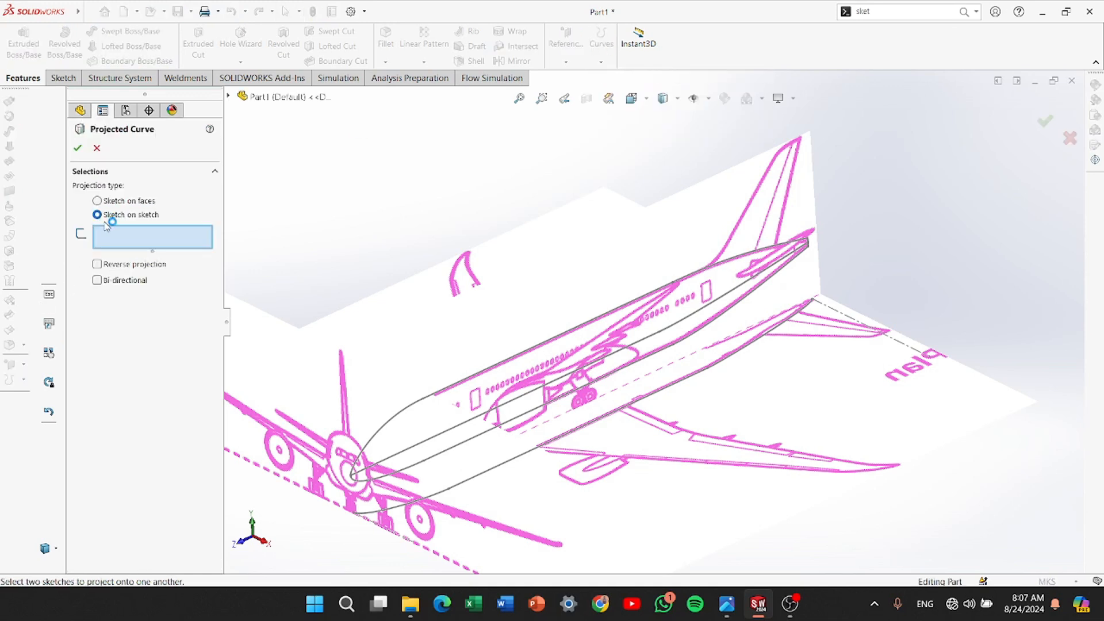
{"action": "left_click", "coordinate": [498, 409]}
{"action": "left_click", "coordinate": [533, 455]}
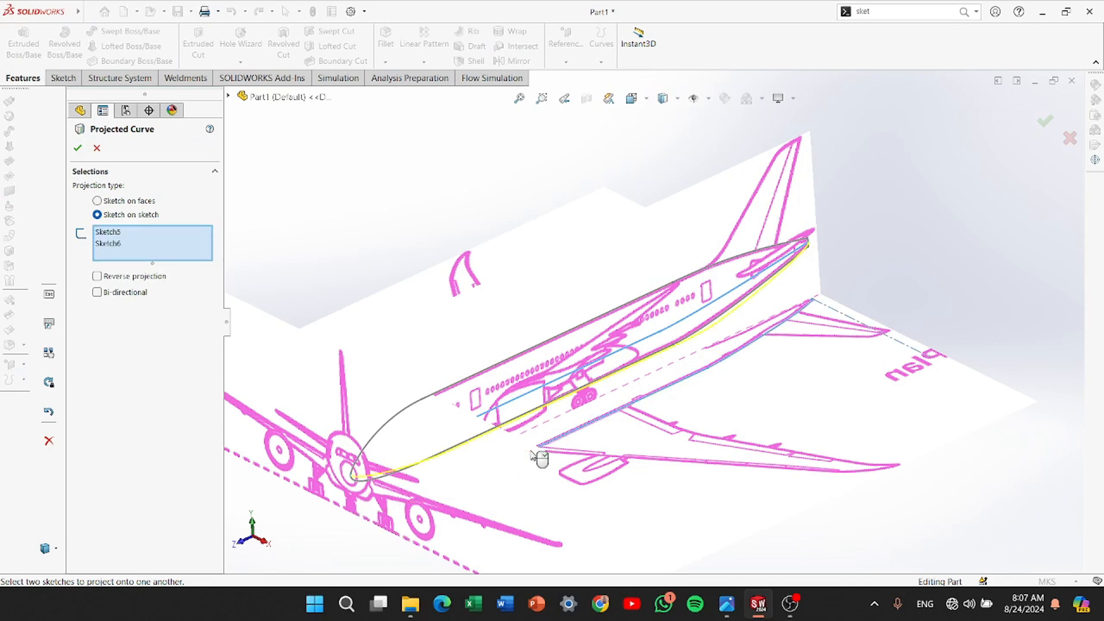
Examine the projected curve preview against the front, side and top blueprints
{"action": "middle_click_drag", "start_coordinate": [477, 496], "coordinate": [528, 452]}
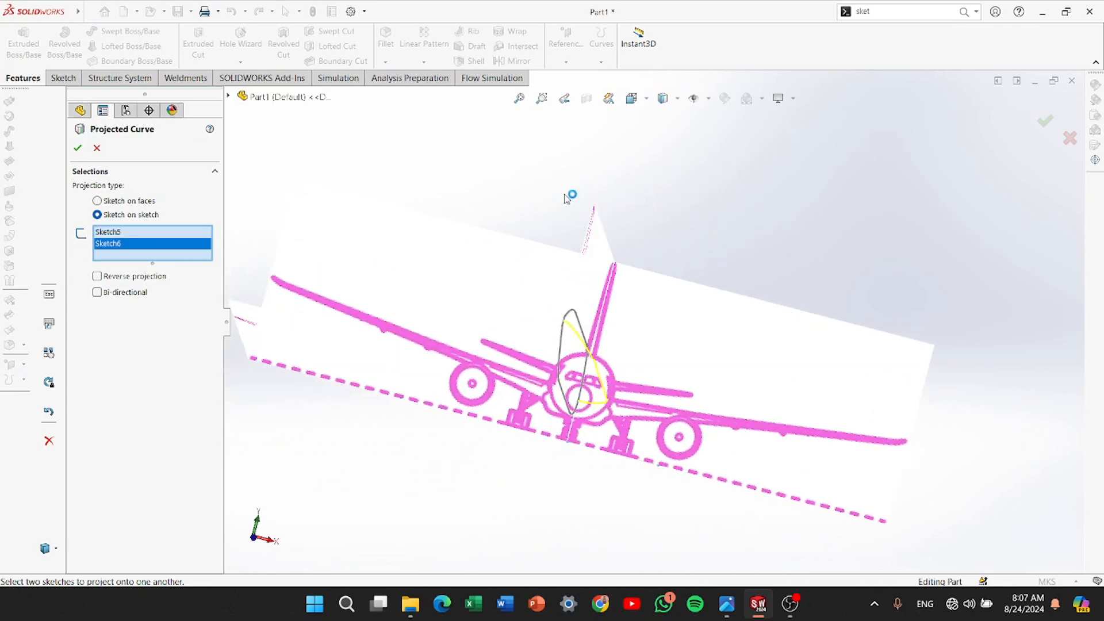
{"action": "left_click", "coordinate": [632, 106]}
{"action": "left_click", "coordinate": [517, 464]}
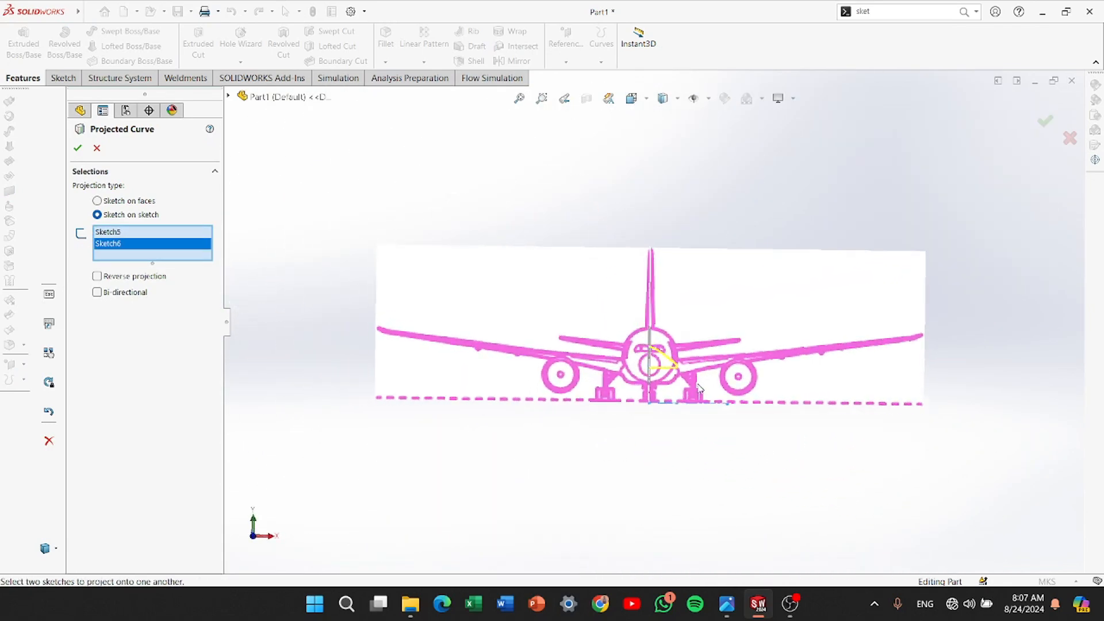
{"action": "scroll", "coordinate": [682, 368], "scroll_direction": "down", "scroll_amount": 4}
{"action": "scroll", "coordinate": [682, 368], "scroll_direction": "down", "scroll_amount": 3}
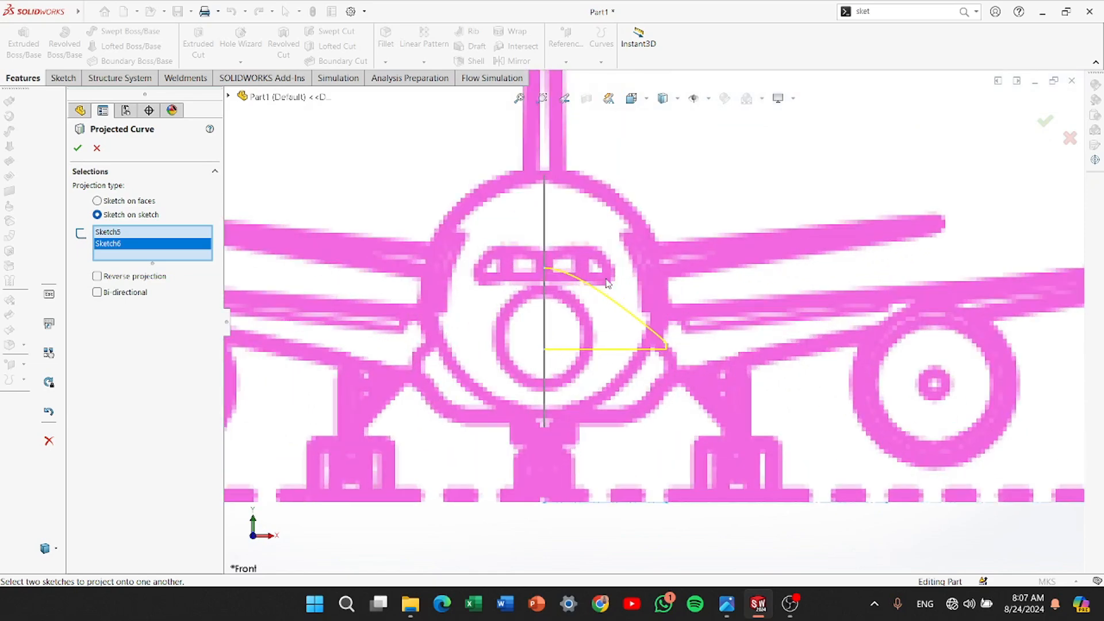
{"action": "scroll", "coordinate": [606, 282], "scroll_direction": "up", "scroll_amount": 5}
{"action": "mouse_move", "coordinate": [710, 370]}
{"action": "middle_mouse_down"}
{"action": "mouse_move", "coordinate": [515, 413]}
{"action": "mouse_move", "coordinate": [650, 404]}
{"action": "middle_mouse_up"}
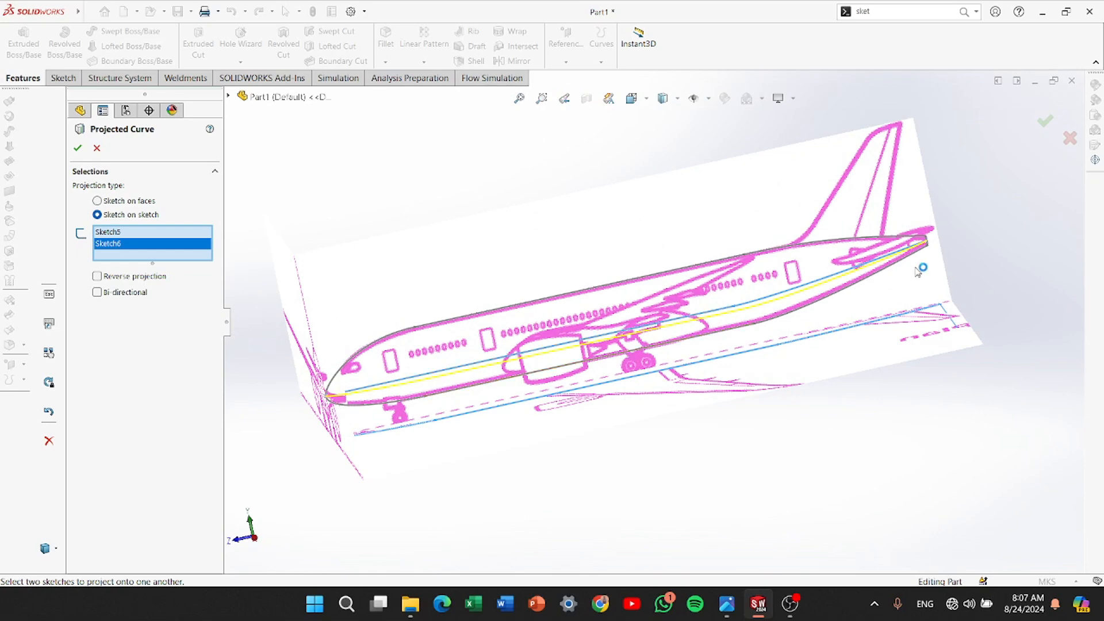
{"action": "mouse_move", "coordinate": [920, 269]}
{"action": "middle_mouse_down"}
{"action": "mouse_move", "coordinate": [616, 454]}
{"action": "mouse_move", "coordinate": [375, 368]}
{"action": "middle_mouse_up"}
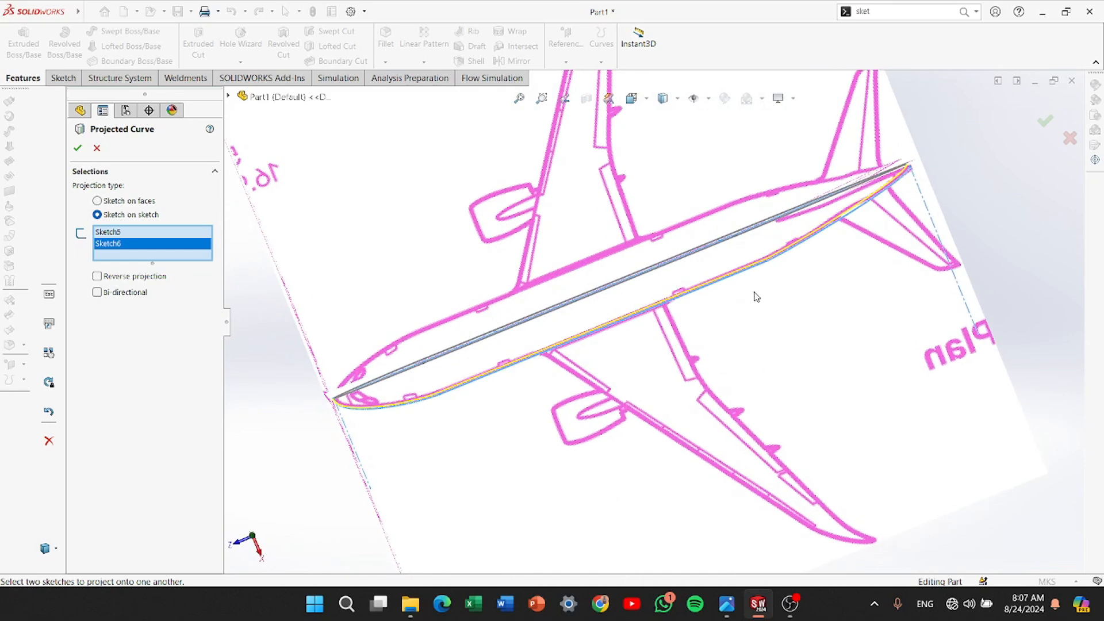
{"action": "mouse_move", "coordinate": [756, 296]}
{"action": "middle_mouse_down"}
{"action": "mouse_move", "coordinate": [633, 481]}
{"action": "mouse_move", "coordinate": [448, 390]}
{"action": "mouse_move", "coordinate": [615, 364]}
{"action": "mouse_move", "coordinate": [707, 368]}
{"action": "middle_mouse_up"}
Accept the projected curve and inspect its course along the fuselage side
{"action": "left_click", "coordinate": [78, 149]}
{"action": "middle_click_drag", "start_coordinate": [382, 308], "coordinate": [594, 361]}
{"action": "middle_click_drag", "start_coordinate": [557, 406], "coordinate": [645, 342]}
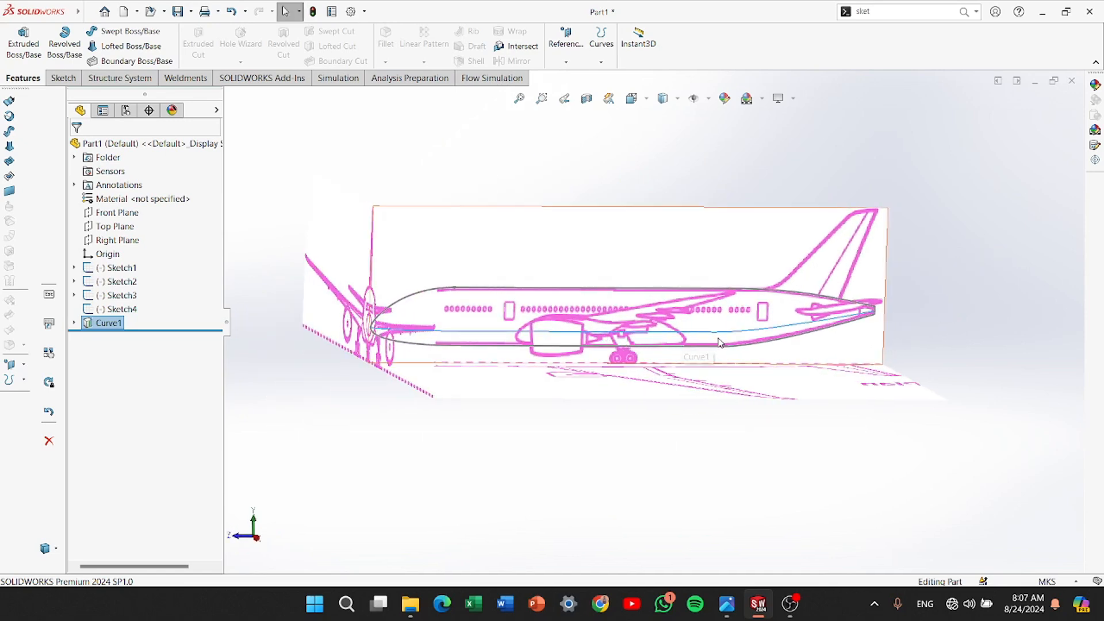
{"action": "scroll", "coordinate": [710, 343], "scroll_direction": "down", "scroll_amount": 7}
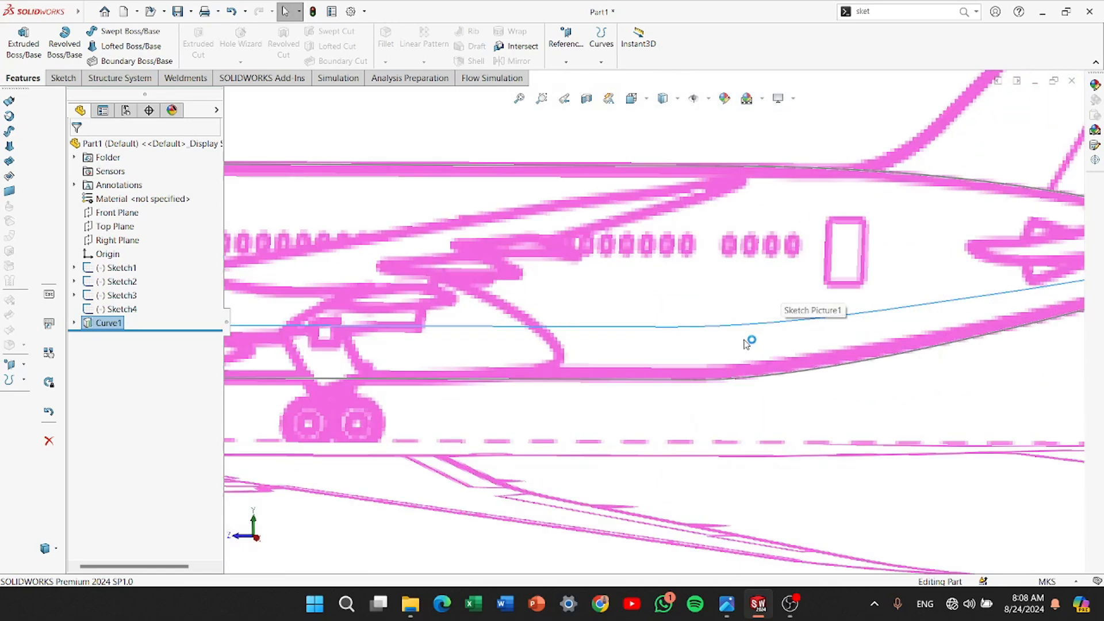
{"action": "scroll", "coordinate": [748, 343], "scroll_direction": "up", "scroll_amount": 6}
{"action": "mouse_move", "coordinate": [614, 357]}
{"action": "middle_mouse_down"}
{"action": "mouse_move", "coordinate": [543, 345]}
{"action": "mouse_move", "coordinate": [512, 374]}
{"action": "middle_mouse_up"}
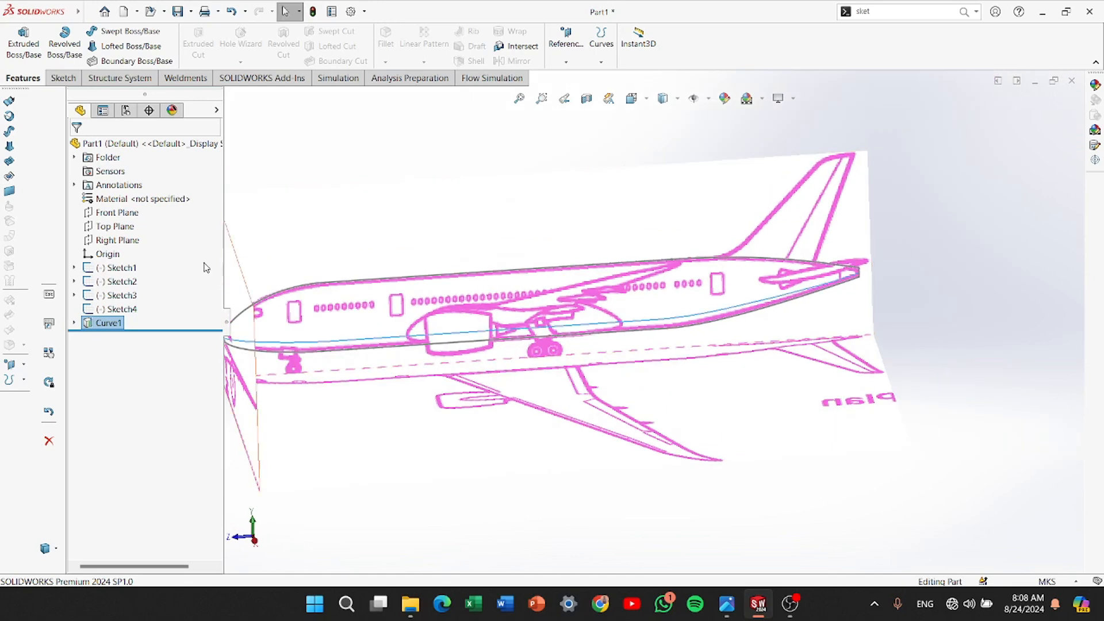
Create a 3D sketch, convert the projected fuselage curve into it, and exit the sketch
{"action": "left_click", "coordinate": [60, 79]}
{"action": "left_click", "coordinate": [18, 63]}
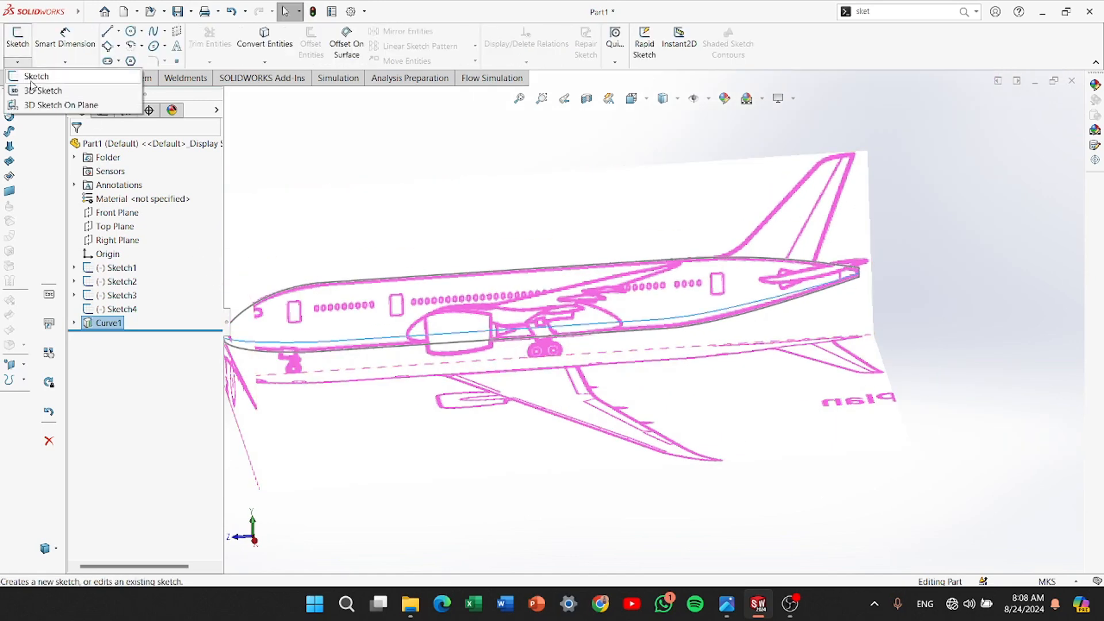
{"action": "left_click", "coordinate": [29, 88]}
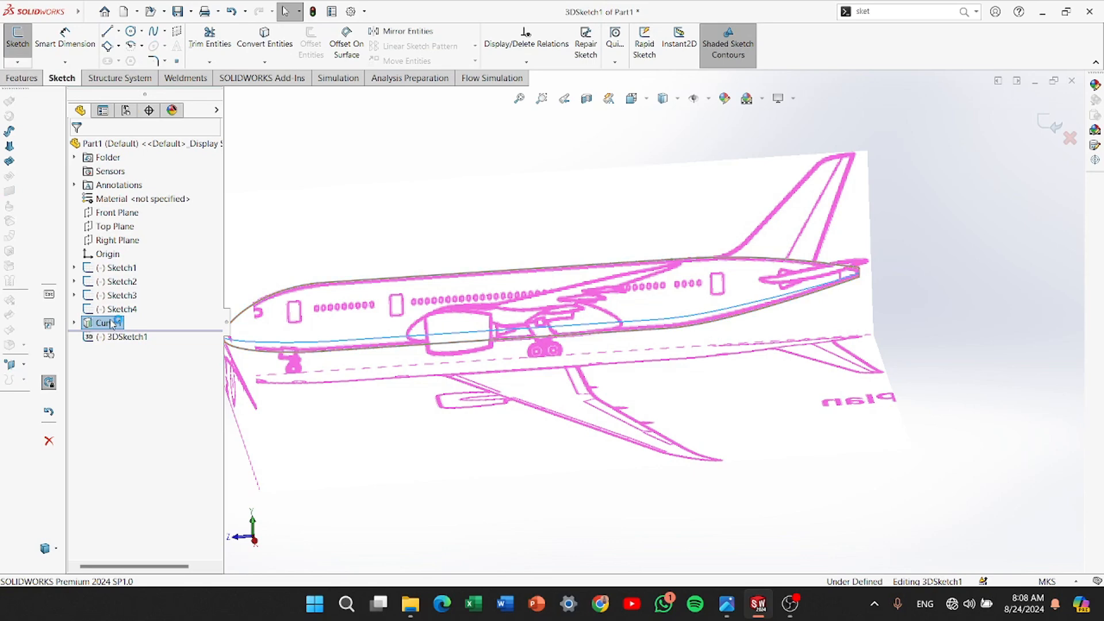
{"action": "left_click", "coordinate": [255, 47]}
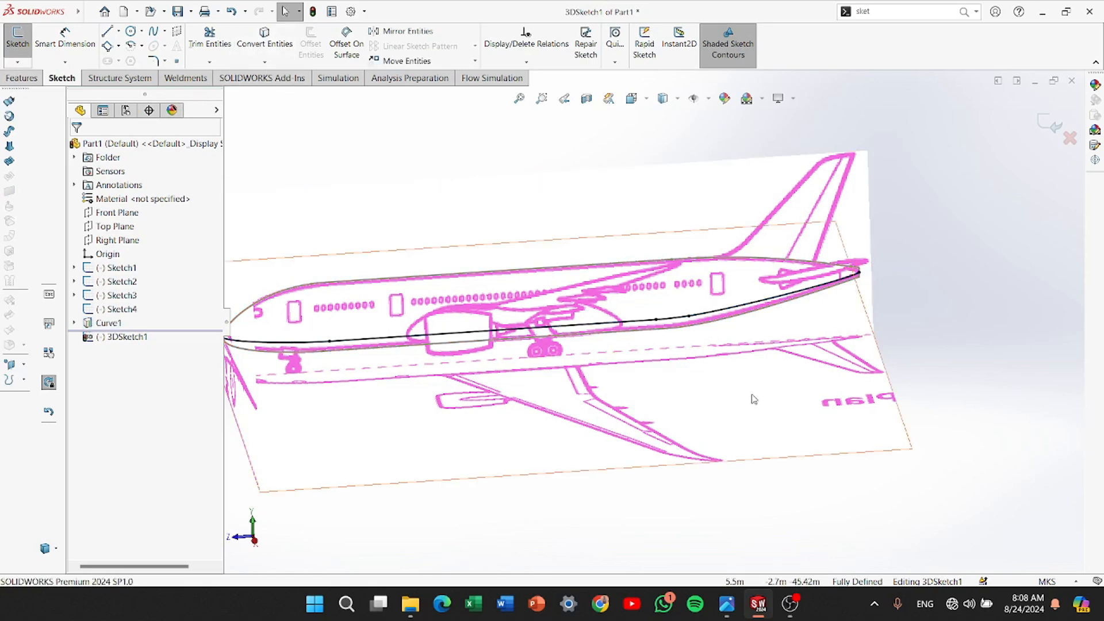
{"action": "mouse_move", "coordinate": [754, 399]}
{"action": "middle_mouse_down"}
{"action": "mouse_move", "coordinate": [638, 389]}
{"action": "mouse_move", "coordinate": [778, 395]}
{"action": "middle_mouse_up"}
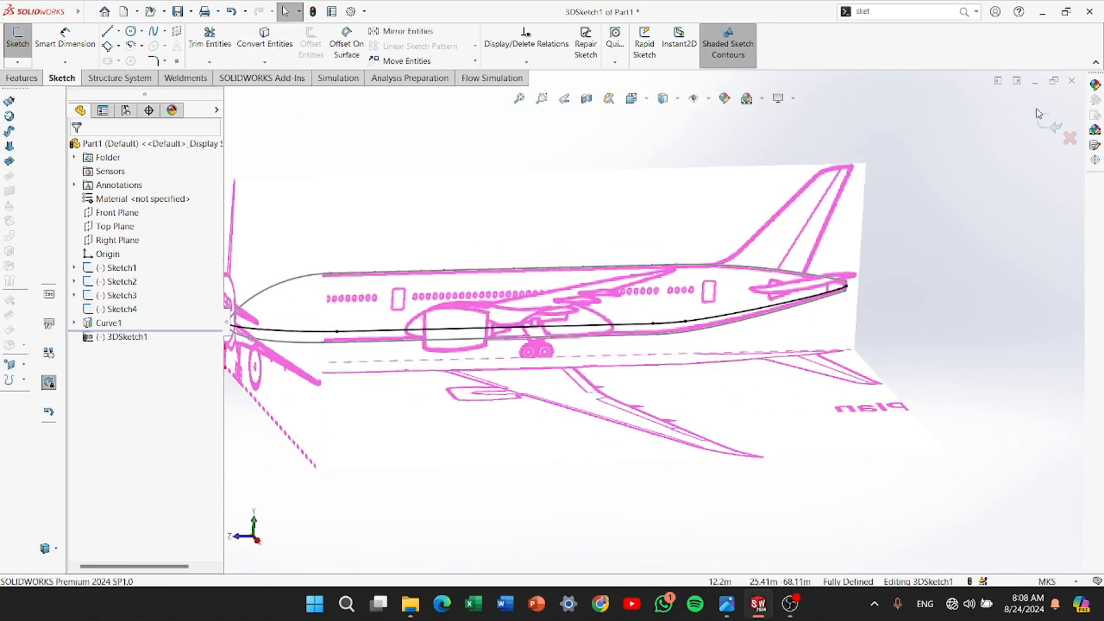
{"action": "scroll", "coordinate": [522, 349], "scroll_direction": "down", "scroll_amount": 3}
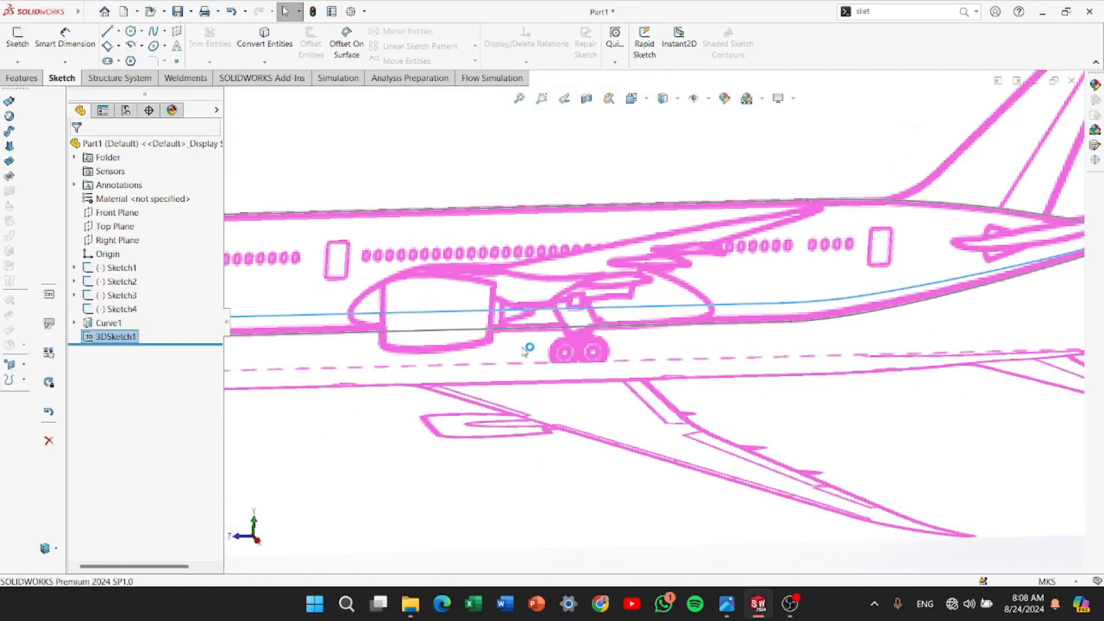
Open the projected curve's side-view source sketch (Sketch5) to check its line, and leave it unedited
{"action": "scroll", "coordinate": [631, 374], "scroll_direction": "up", "scroll_amount": 3}
{"action": "mouse_move", "coordinate": [631, 374]}
{"action": "middle_mouse_down"}
{"action": "mouse_move", "coordinate": [525, 364]}
{"action": "mouse_move", "coordinate": [478, 387]}
{"action": "mouse_move", "coordinate": [577, 375]}
{"action": "mouse_move", "coordinate": [661, 296]}
{"action": "mouse_move", "coordinate": [695, 382]}
{"action": "mouse_move", "coordinate": [667, 515]}
{"action": "mouse_move", "coordinate": [682, 374]}
{"action": "mouse_move", "coordinate": [578, 337]}
{"action": "middle_mouse_up"}
{"action": "scroll", "coordinate": [614, 303], "scroll_direction": "down", "scroll_amount": 5}
{"action": "scroll", "coordinate": [645, 321], "scroll_direction": "up", "scroll_amount": 5}
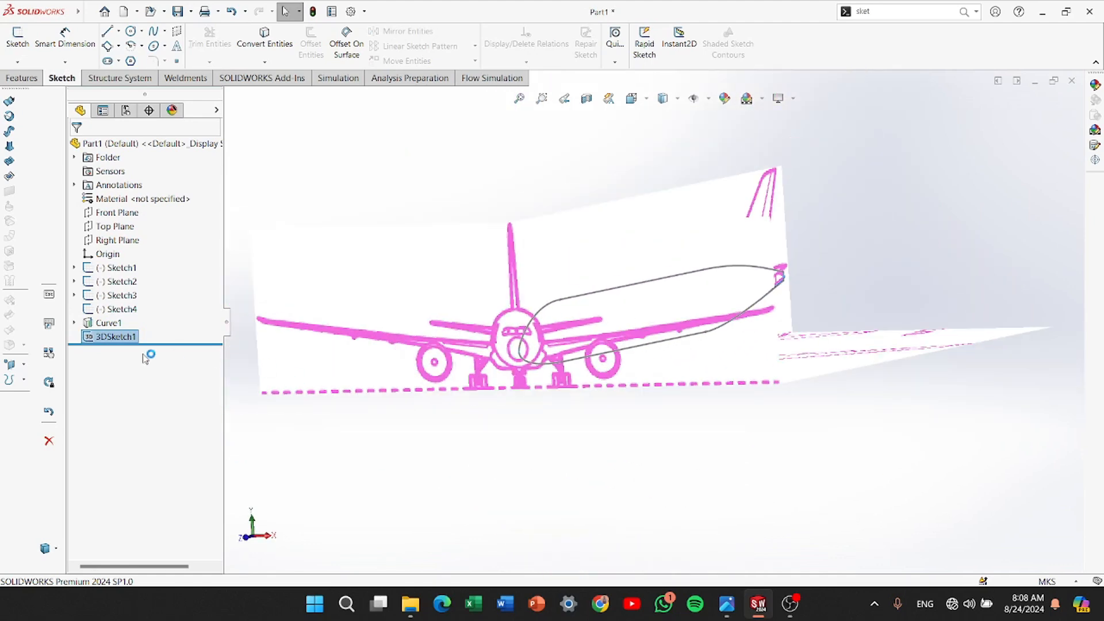
{"action": "left_click", "coordinate": [74, 322]}
{"action": "left_click", "coordinate": [129, 350]}
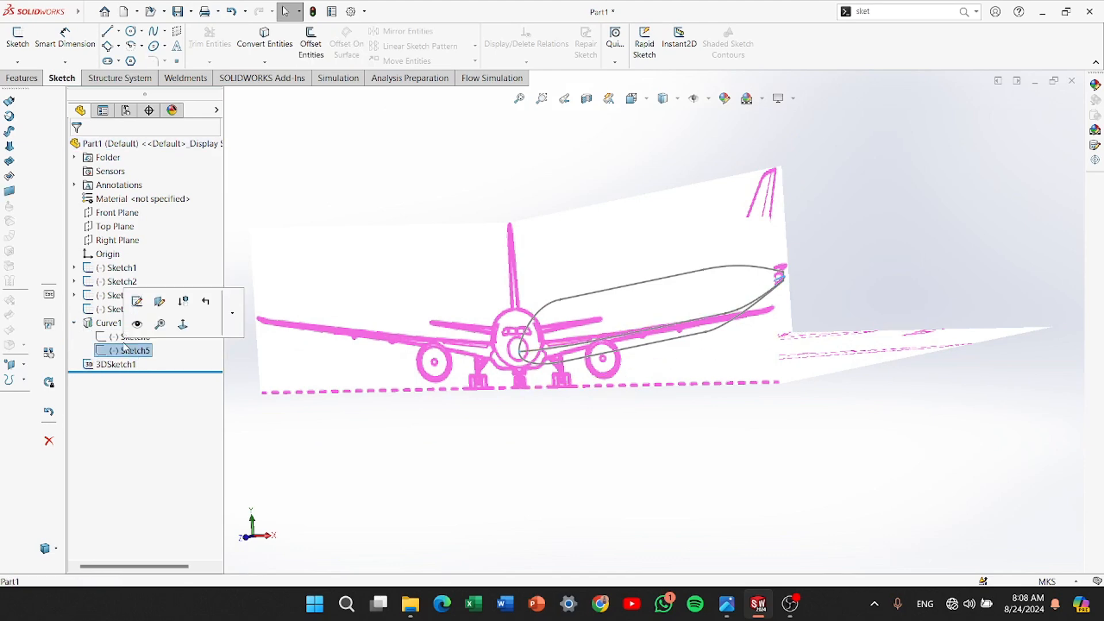
{"action": "left_click", "coordinate": [137, 305]}
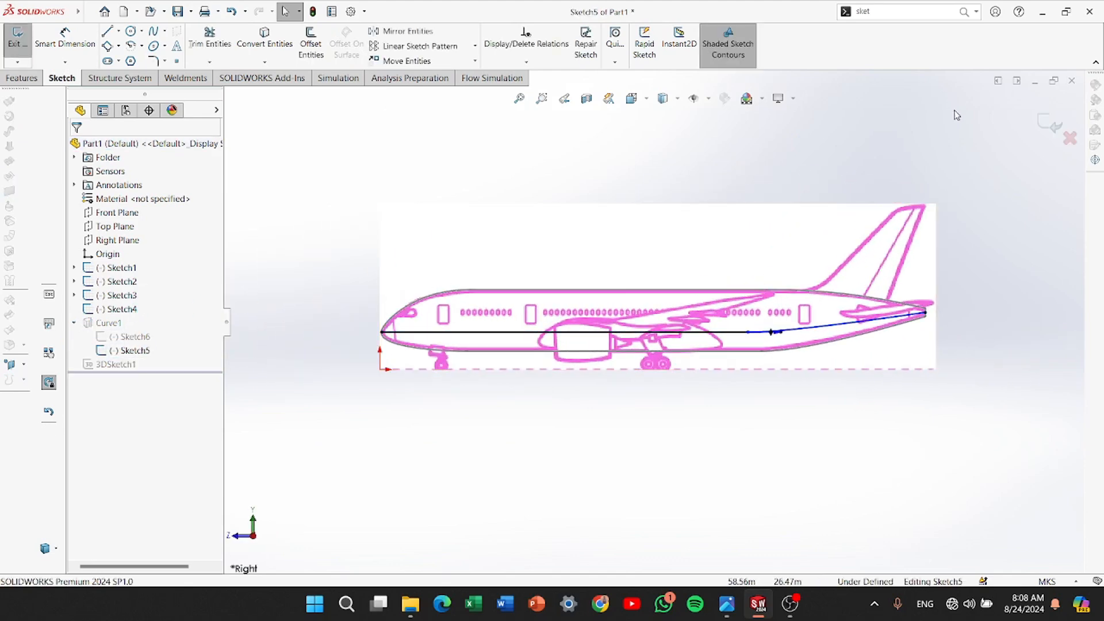
{"action": "left_click", "coordinate": [17, 37]}
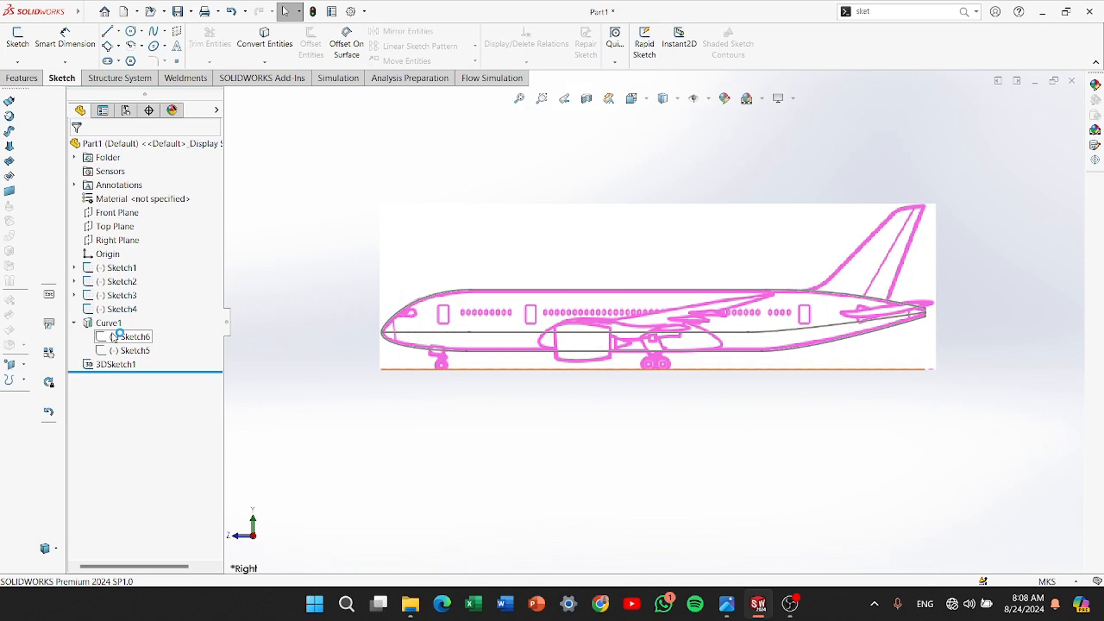
Reopen the projected curve's top-view source sketch (Sketch6) and trim away the tail spline
{"action": "left_click", "coordinate": [113, 336]}
{"action": "left_click", "coordinate": [132, 292]}
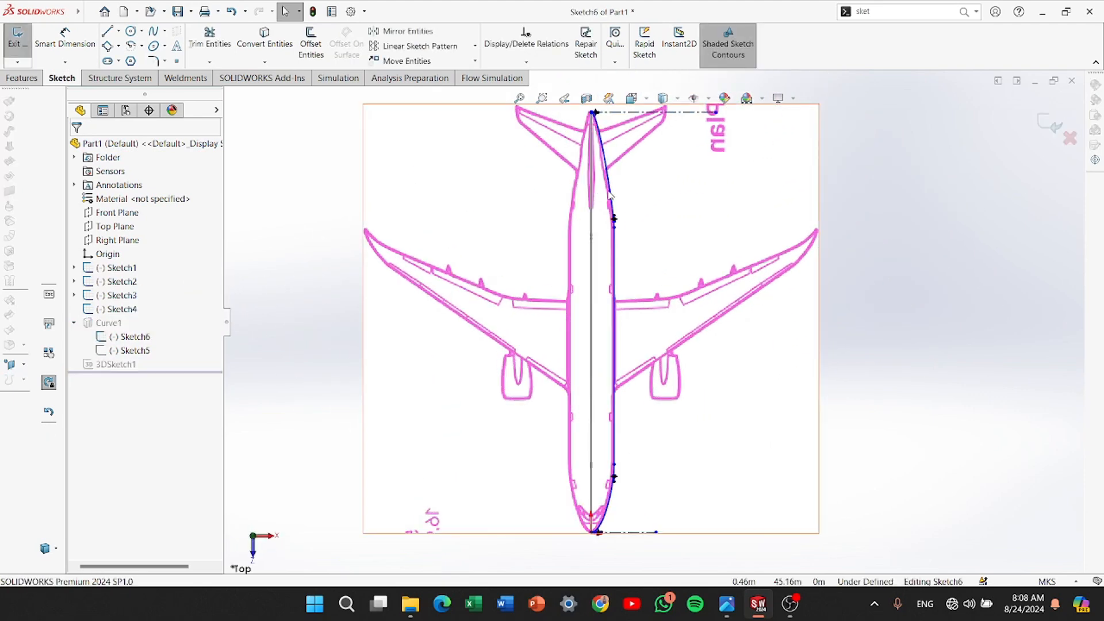
{"action": "scroll", "coordinate": [638, 229], "scroll_direction": "down", "scroll_amount": 5}
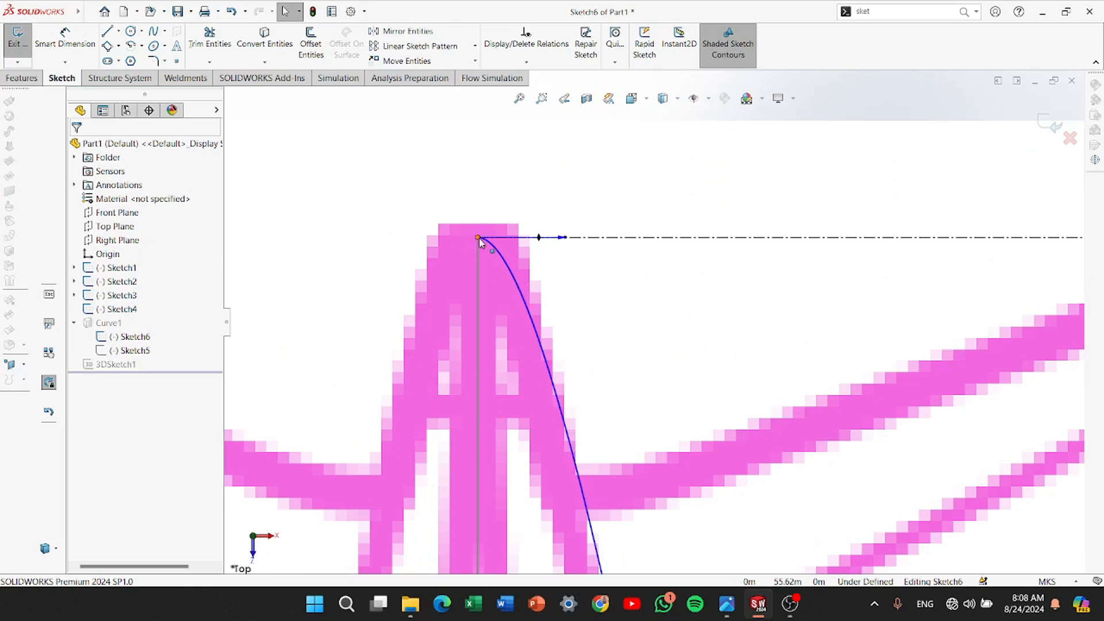
{"action": "scroll", "coordinate": [674, 333], "scroll_direction": "up", "scroll_amount": 2}
{"action": "left_click", "coordinate": [209, 35]}
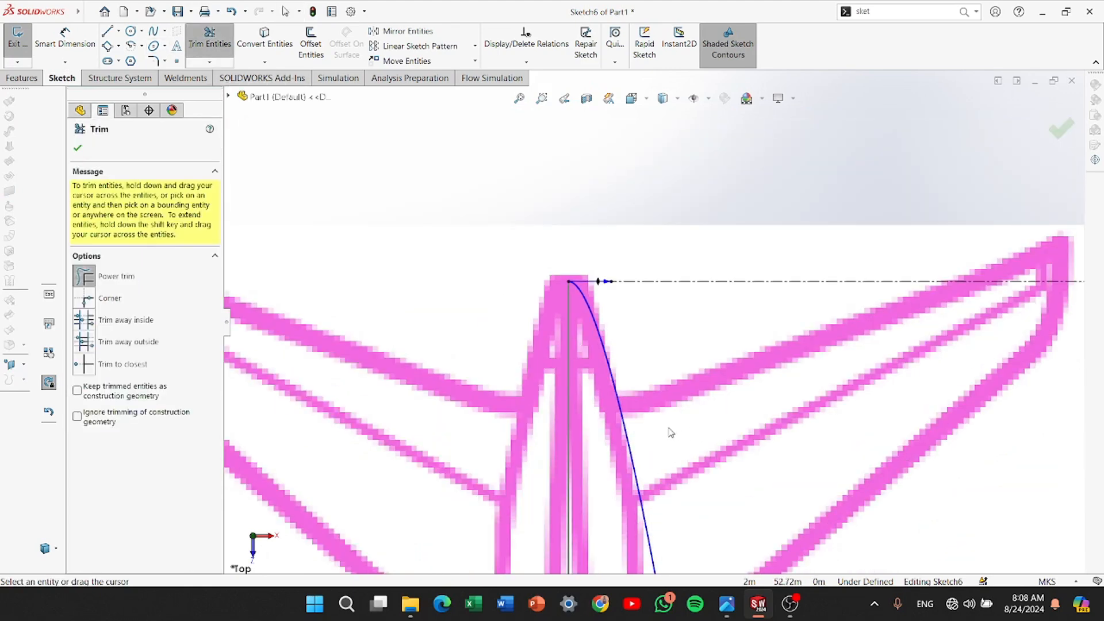
{"action": "scroll", "coordinate": [652, 322], "scroll_direction": "up", "scroll_amount": 3}
{"action": "scroll", "coordinate": [651, 266], "scroll_direction": "down", "scroll_amount": 4}
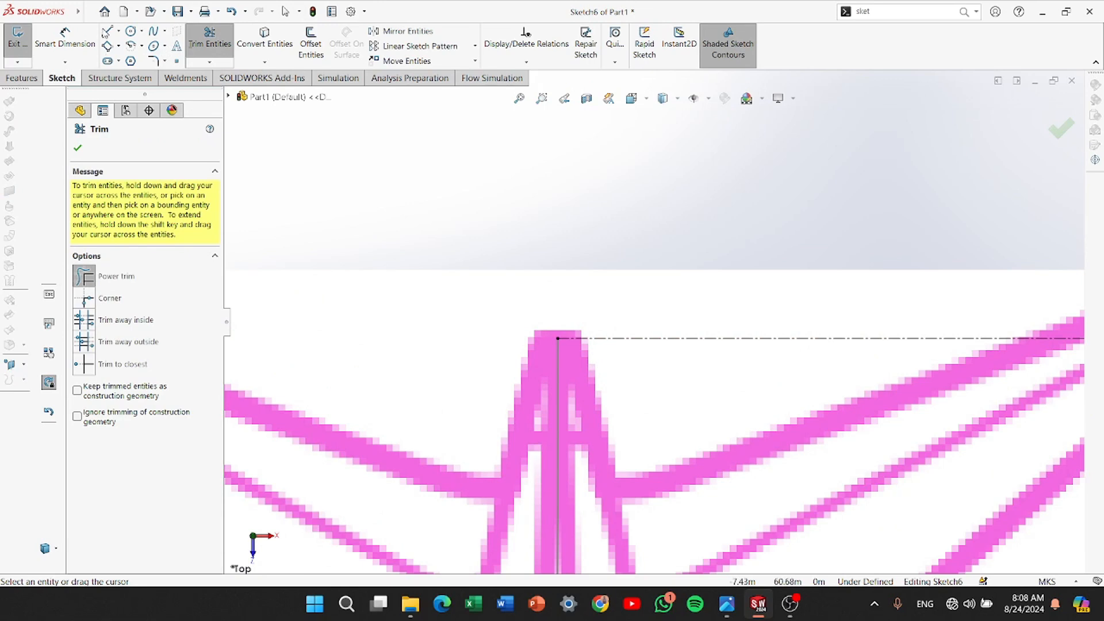
Draw a horizontal line about 0.4 m long from the tail end of the fuselage centerline out to the blueprint's tail edge
{"action": "left_click", "coordinate": [119, 31]}
{"action": "left_click", "coordinate": [124, 42]}
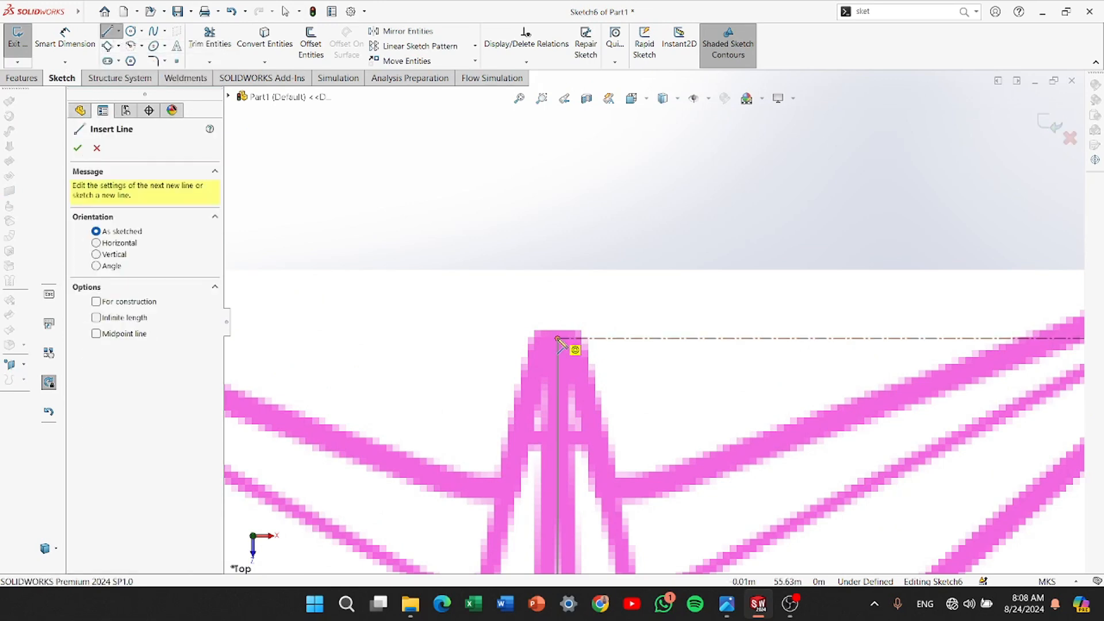
{"action": "left_click", "coordinate": [558, 338]}
{"action": "right_click", "coordinate": [584, 343]}
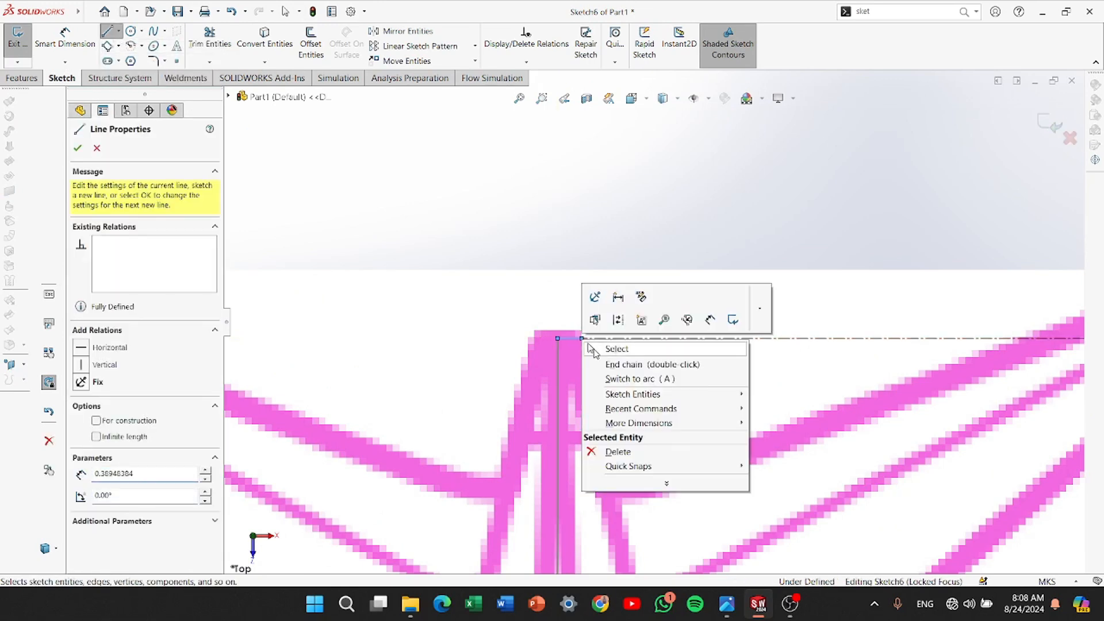
{"action": "left_click", "coordinate": [606, 347]}
{"action": "scroll", "coordinate": [628, 395], "scroll_direction": "up", "scroll_amount": 6}
{"action": "scroll", "coordinate": [696, 413], "scroll_direction": "down", "scroll_amount": 5}
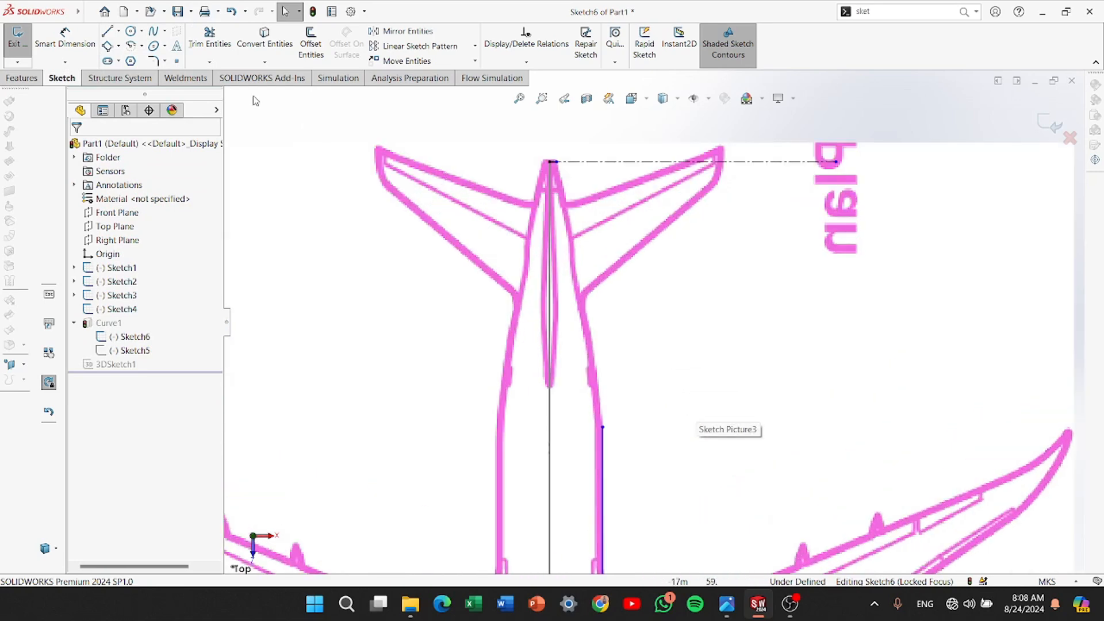
Draw a two-point spline from the outer end of the short tail line to the aft end of the straight fuselage side line
{"action": "left_click", "coordinate": [165, 31]}
{"action": "left_click", "coordinate": [173, 39]}
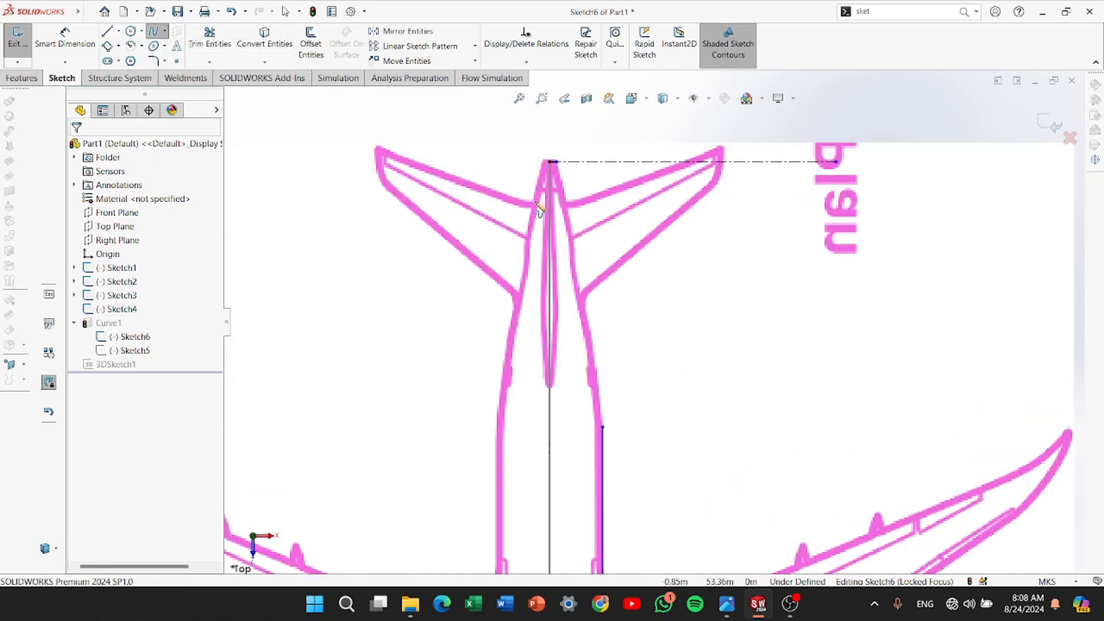
{"action": "left_click", "coordinate": [550, 162]}
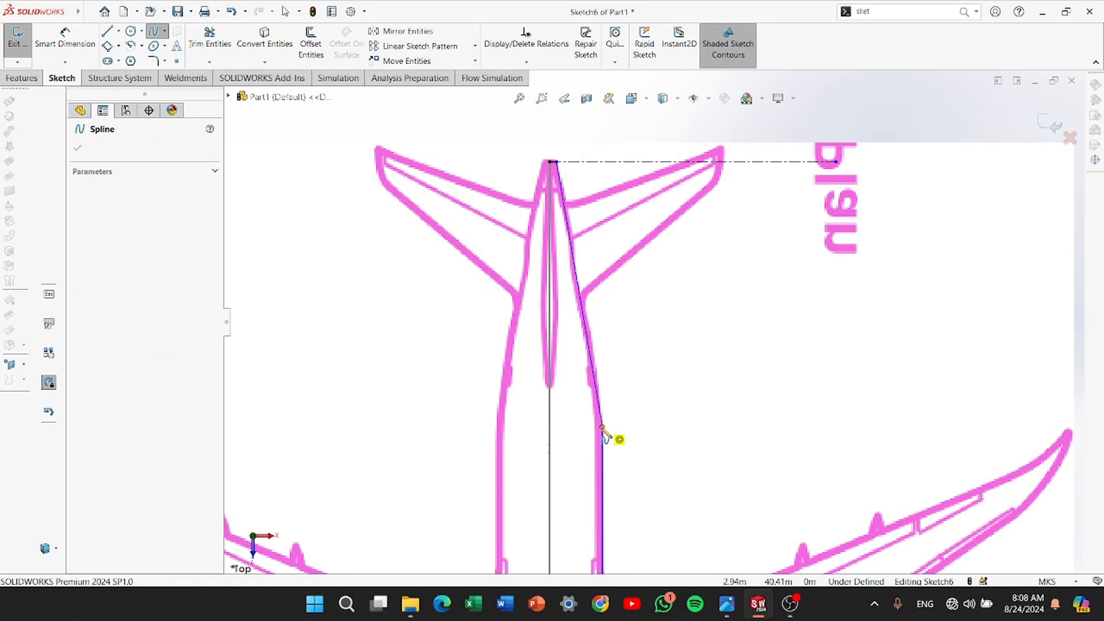
{"action": "right_click", "coordinate": [602, 426]}
{"action": "left_click", "coordinate": [610, 437]}
Pull out the spline's forward tangent handle and make it vertical, in line with the fuselage side
{"action": "left_click", "coordinate": [588, 348]}
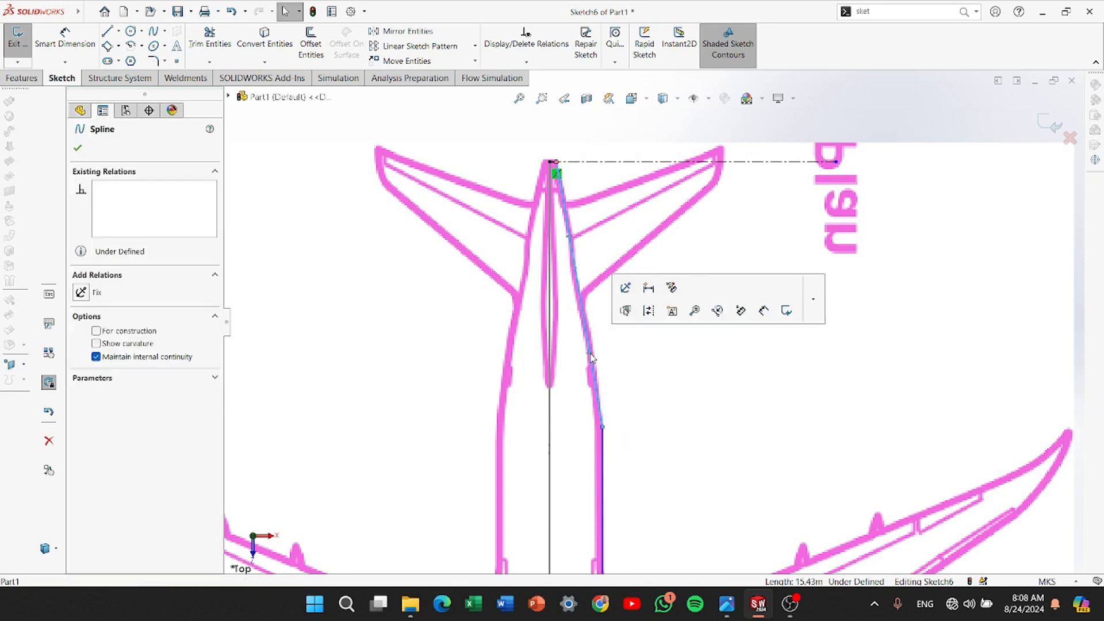
{"action": "left_click_drag", "start_coordinate": [592, 357], "coordinate": [600, 349]}
{"action": "left_click", "coordinate": [98, 310]}
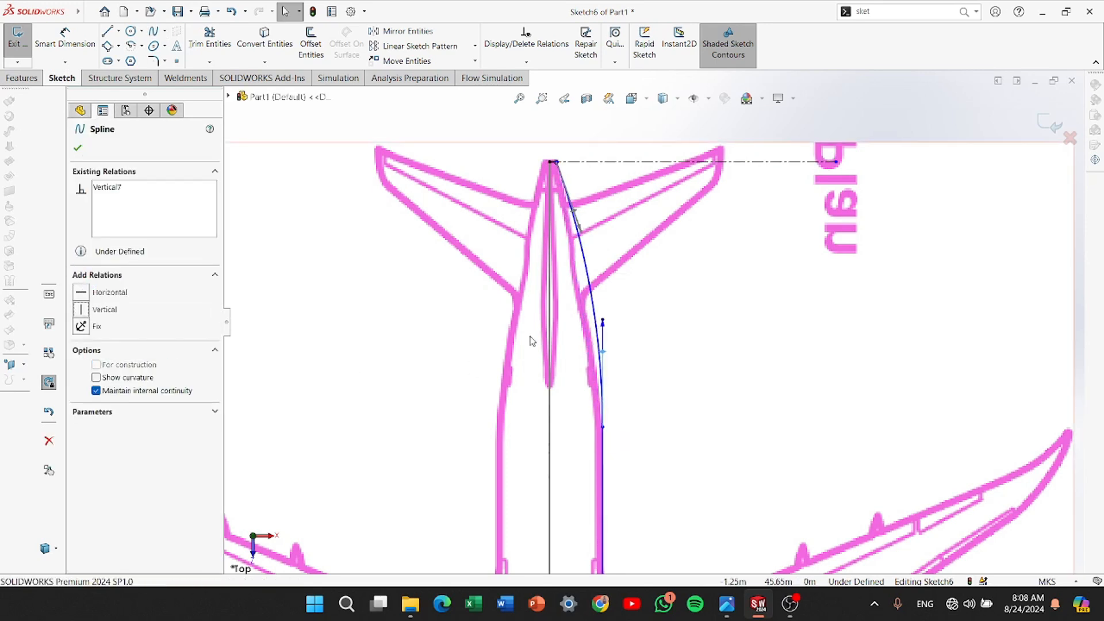
Adjust the spline's tangent handles until it follows the tapering tail outline in the top-view blueprint, and exit the sketch
{"action": "scroll", "coordinate": [591, 234], "scroll_direction": "down", "scroll_amount": 3}
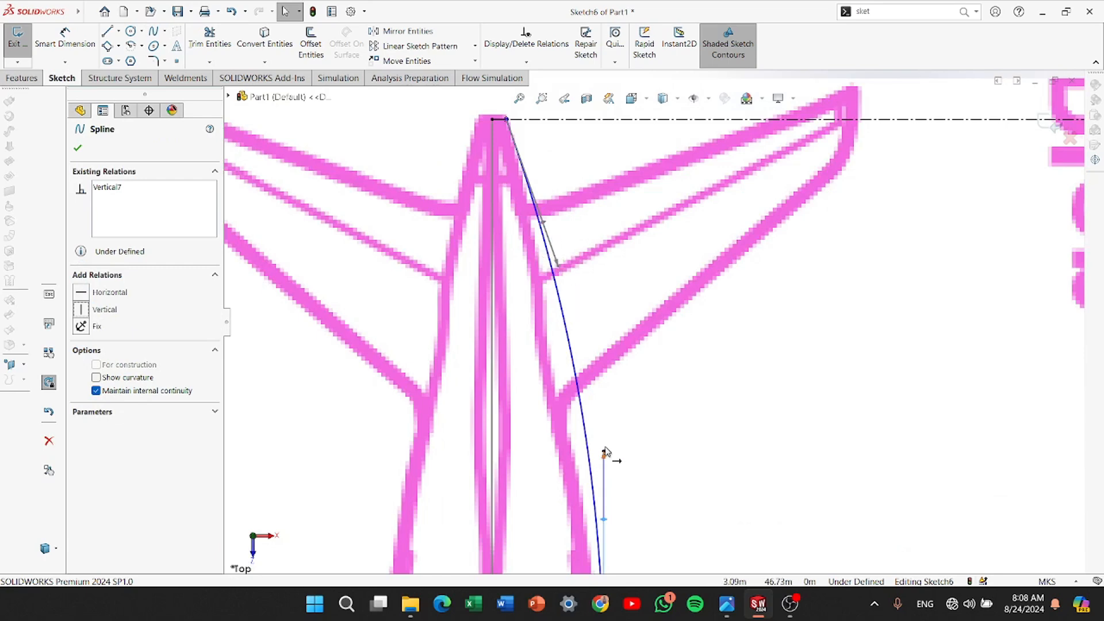
{"action": "left_click_drag", "start_coordinate": [605, 454], "coordinate": [597, 596]}
{"action": "scroll", "coordinate": [566, 389], "scroll_direction": "up", "scroll_amount": 4}
{"action": "scroll", "coordinate": [614, 368], "scroll_direction": "down", "scroll_amount": 2}
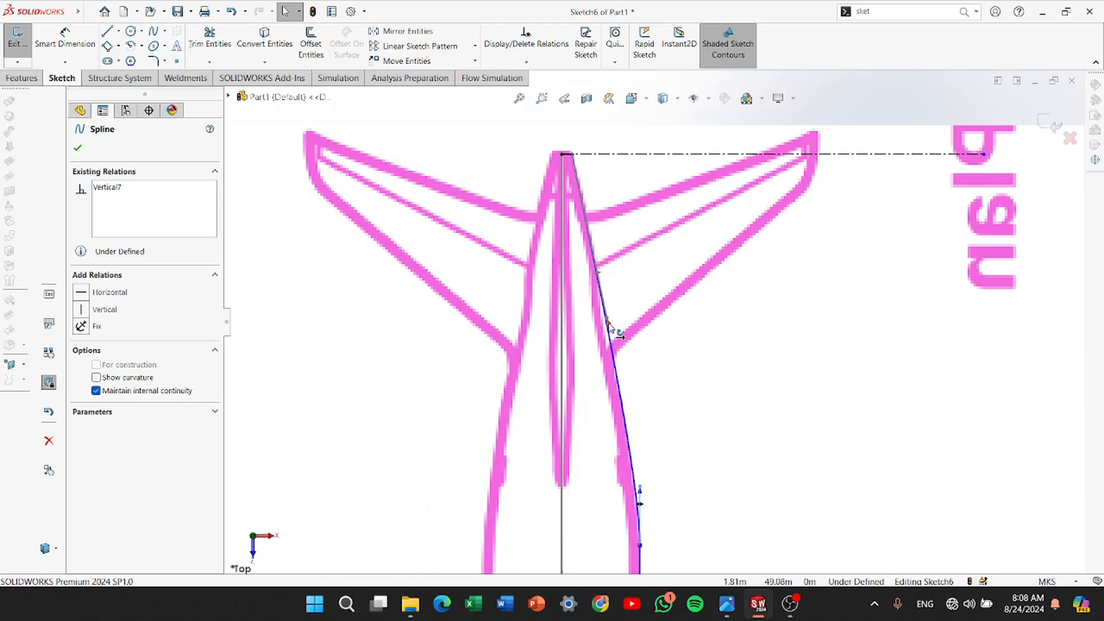
{"action": "left_click_drag", "start_coordinate": [608, 324], "coordinate": [604, 323]}
{"action": "scroll", "coordinate": [590, 184], "scroll_direction": "down", "scroll_amount": 5}
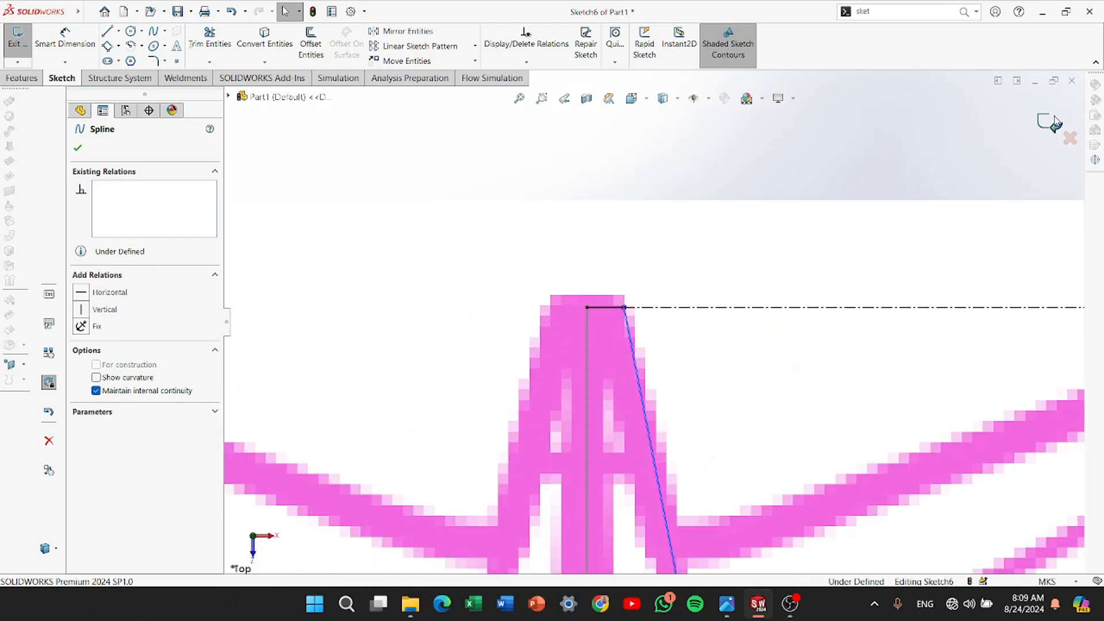
{"action": "left_click", "coordinate": [1055, 122]}
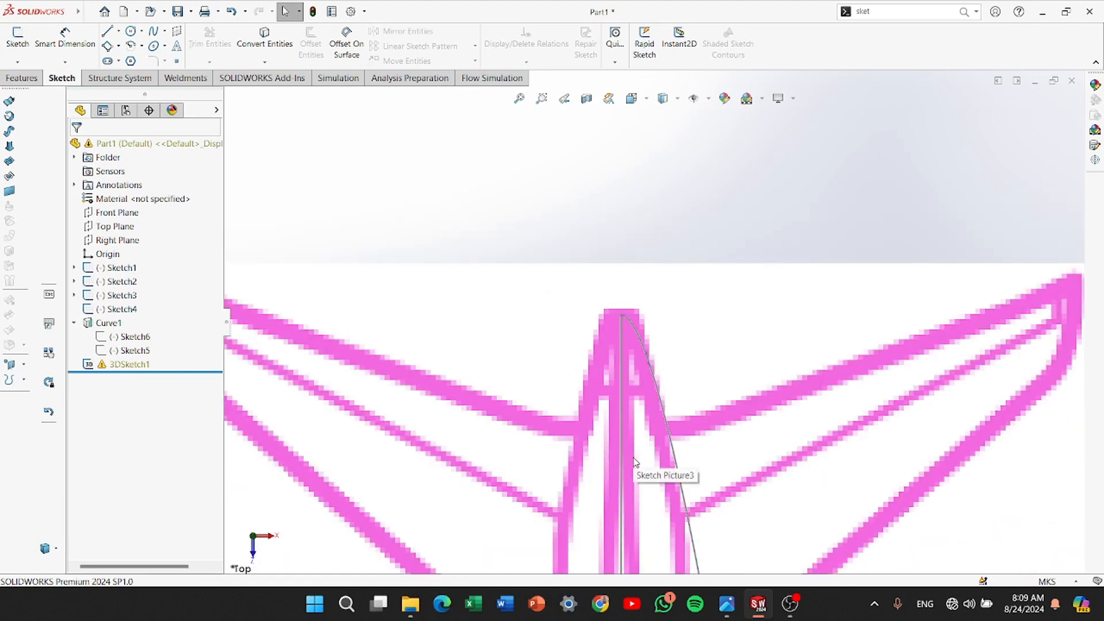
Delete the outdated 3DSketch1 that was converted from the earlier projected curve
{"action": "scroll", "coordinate": [635, 461], "scroll_direction": "up", "scroll_amount": 3}
{"action": "left_click", "coordinate": [118, 368]}
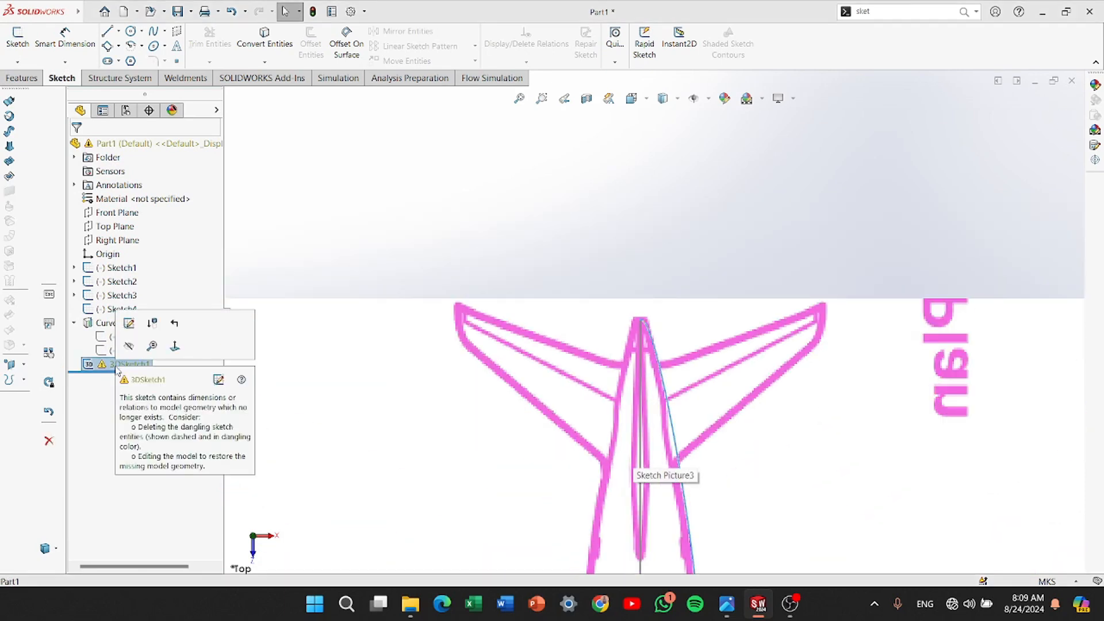
{"action": "right_click", "coordinate": [107, 366]}
{"action": "left_click", "coordinate": [151, 459]}
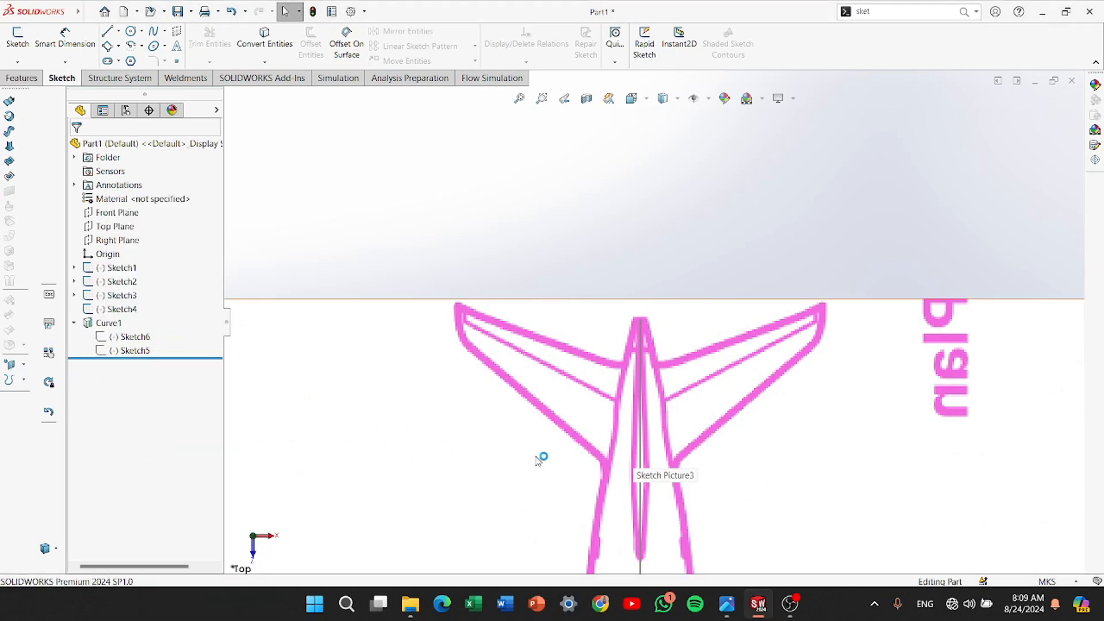
Create a new 3D sketch, convert the updated projected curve Curve1 into it, and exit the sketch
{"action": "scroll", "coordinate": [619, 434], "scroll_direction": "up", "scroll_amount": 5}
{"action": "scroll", "coordinate": [620, 434], "scroll_direction": "up", "scroll_amount": 5}
{"action": "middle_click_drag", "start_coordinate": [603, 397], "coordinate": [575, 454]}
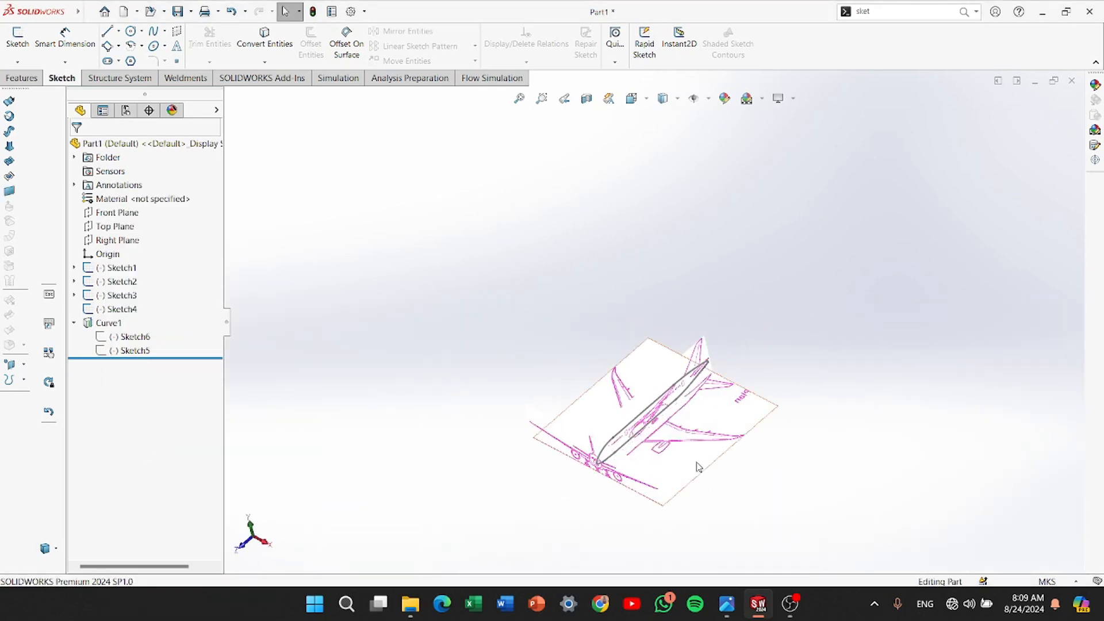
{"action": "scroll", "coordinate": [690, 465], "scroll_direction": "down", "scroll_amount": 7}
{"action": "left_click", "coordinate": [107, 323]}
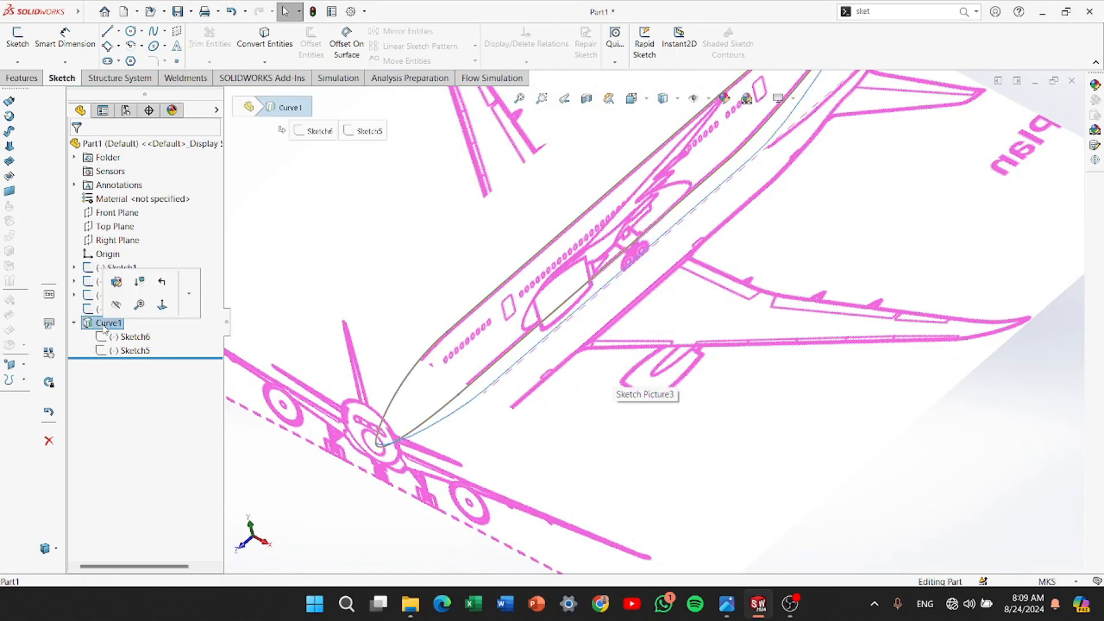
{"action": "left_click", "coordinate": [17, 62]}
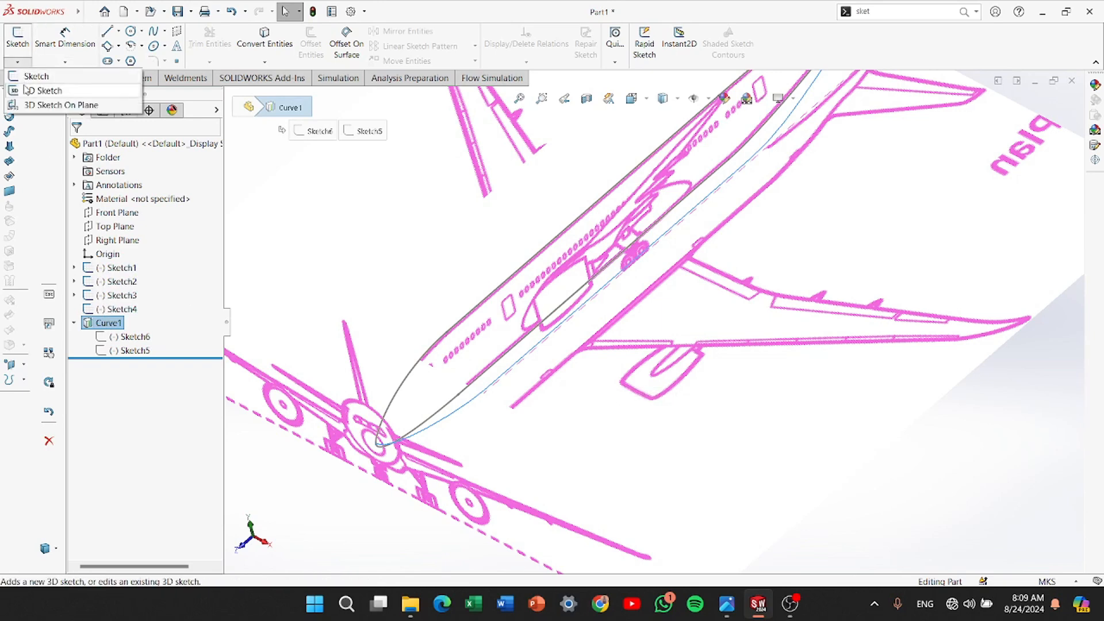
{"action": "left_click", "coordinate": [29, 88]}
{"action": "left_click", "coordinate": [277, 51]}
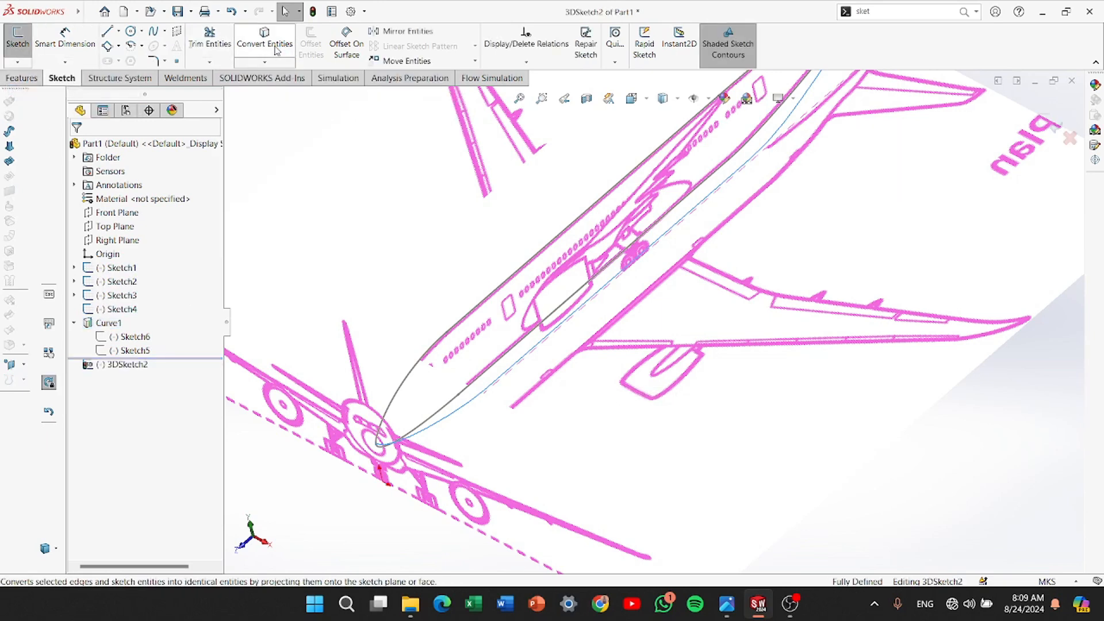
{"action": "scroll", "coordinate": [690, 317], "scroll_direction": "up", "scroll_amount": 3}
{"action": "scroll", "coordinate": [786, 168], "scroll_direction": "down", "scroll_amount": 7}
{"action": "scroll", "coordinate": [716, 150], "scroll_direction": "down", "scroll_amount": 3}
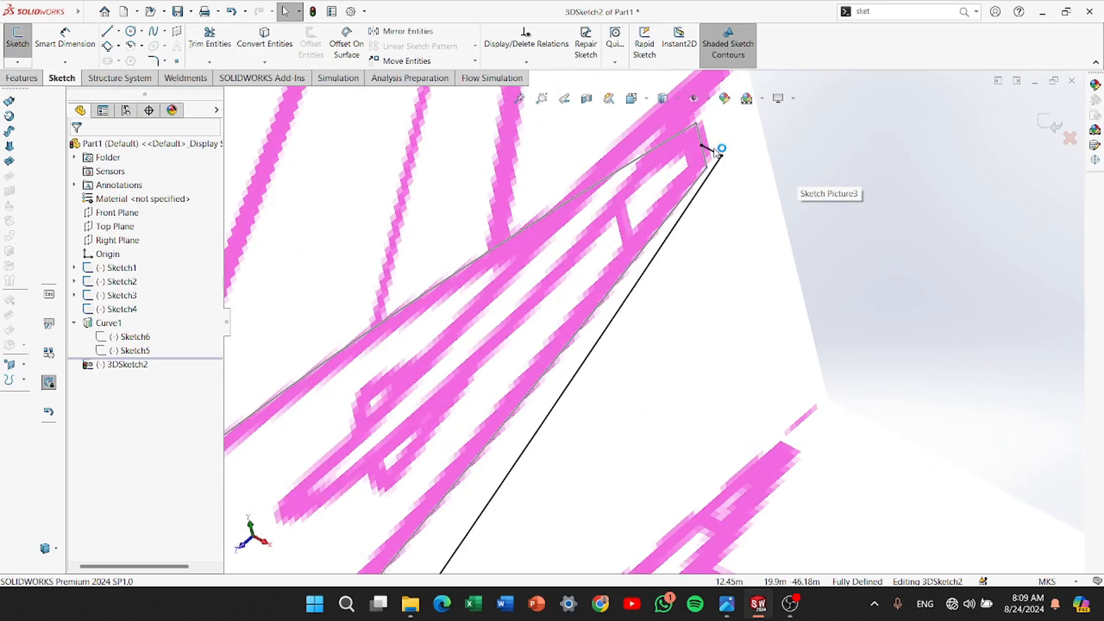
{"action": "scroll", "coordinate": [710, 322], "scroll_direction": "up", "scroll_amount": 5}
{"action": "left_click", "coordinate": [1047, 122]}
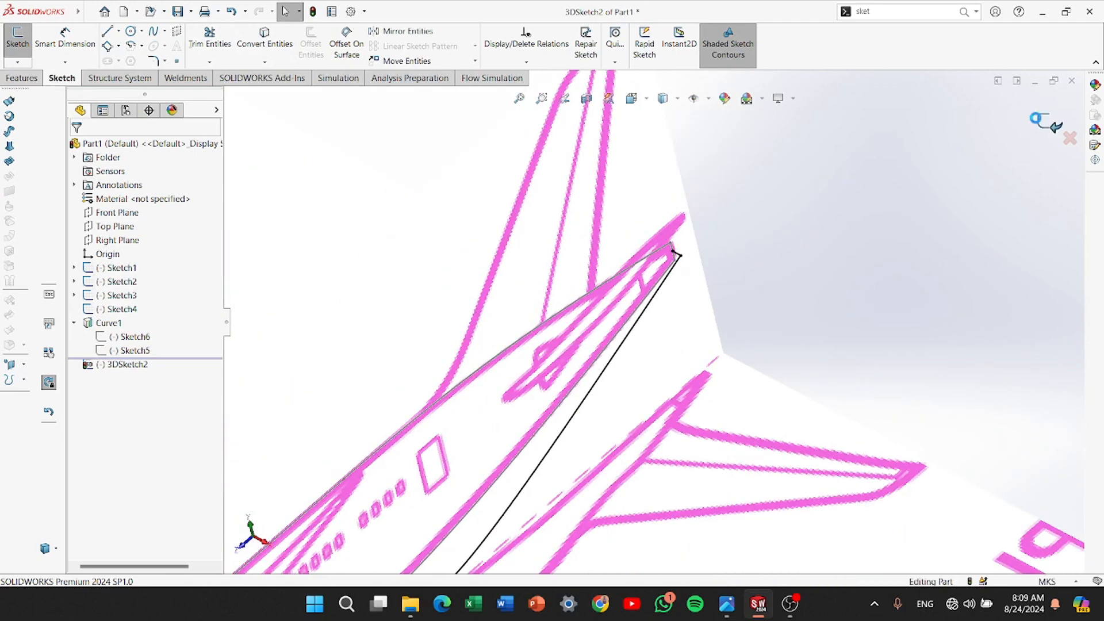
Inspect the converted curve's tail end from several angles, and view the nose of the fuselage from the Right view
{"action": "scroll", "coordinate": [575, 454], "scroll_direction": "up", "scroll_amount": 10}
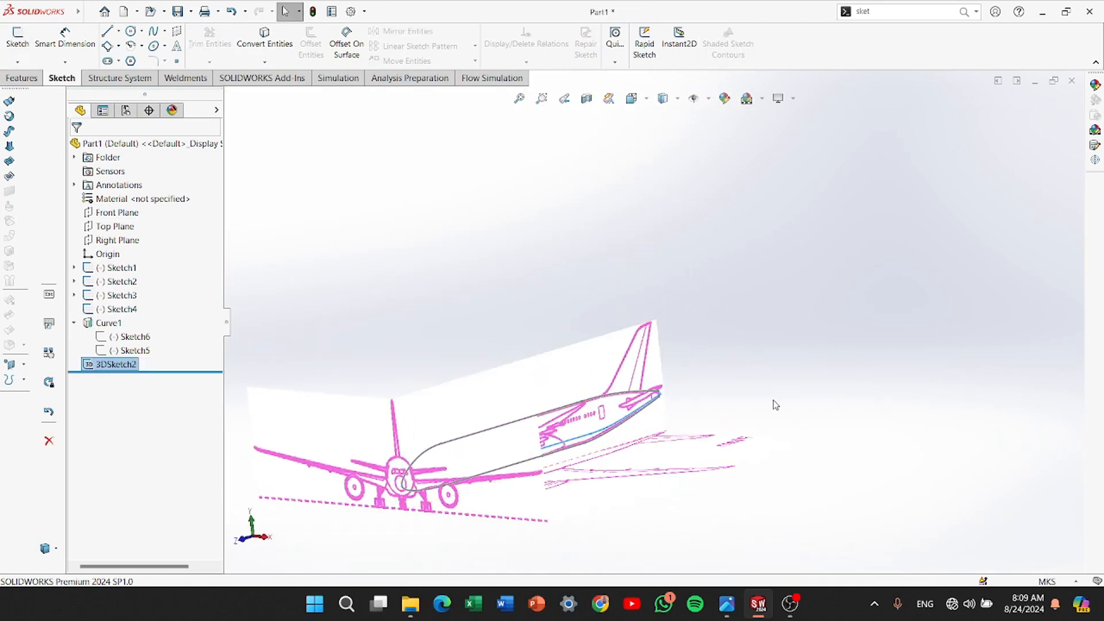
{"action": "scroll", "coordinate": [587, 419], "scroll_direction": "down", "scroll_amount": 10}
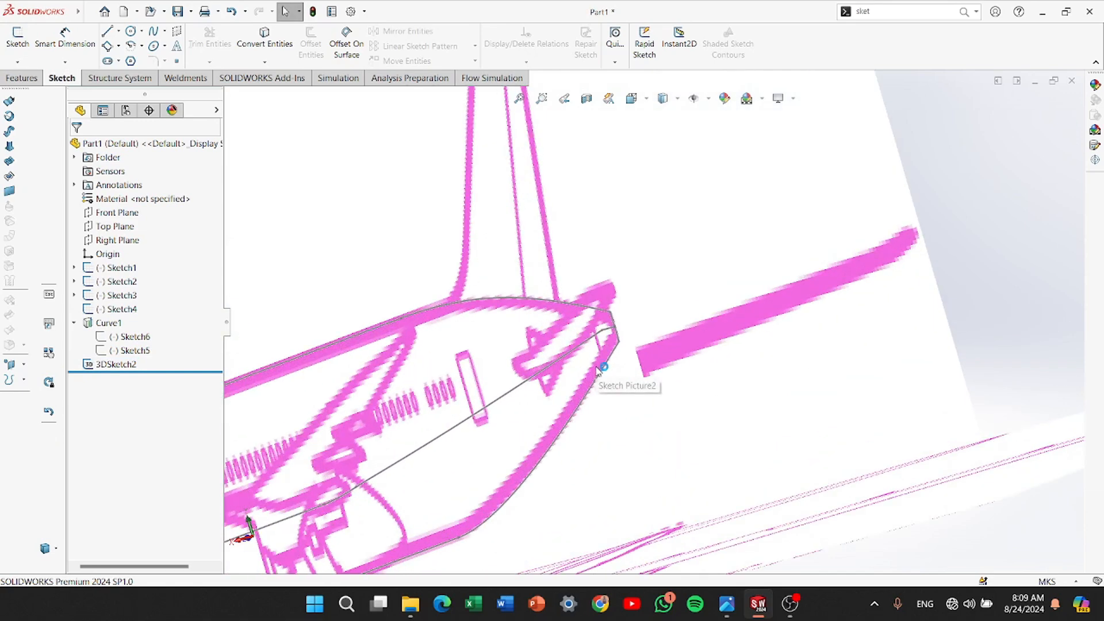
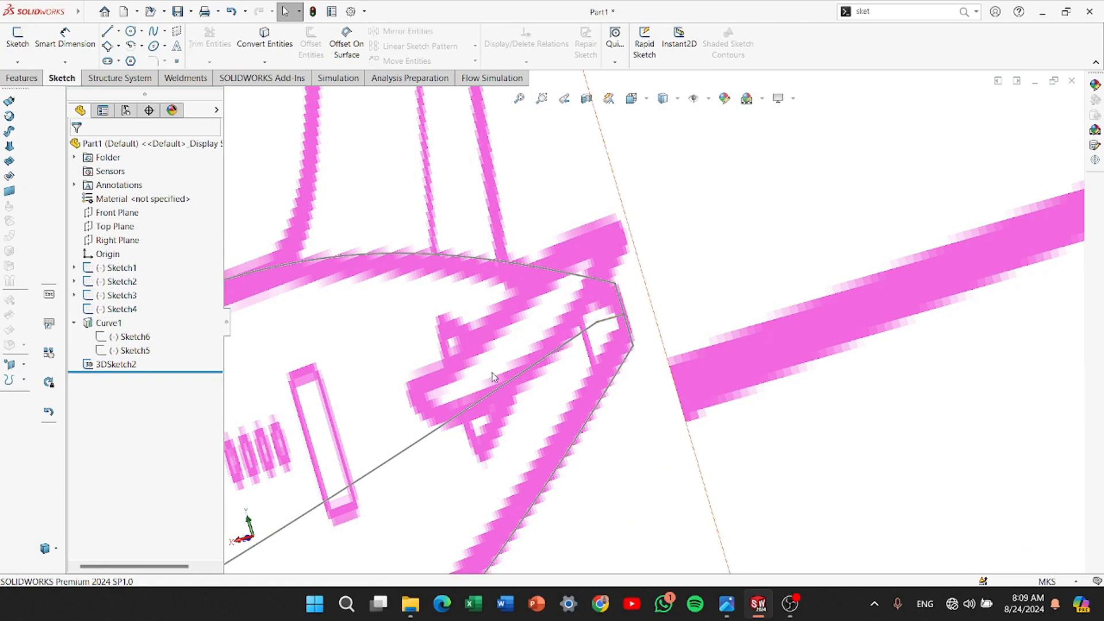
{"action": "scroll", "coordinate": [611, 336], "scroll_direction": "up", "scroll_amount": 5}
{"action": "scroll", "coordinate": [641, 348], "scroll_direction": "up", "scroll_amount": 3}
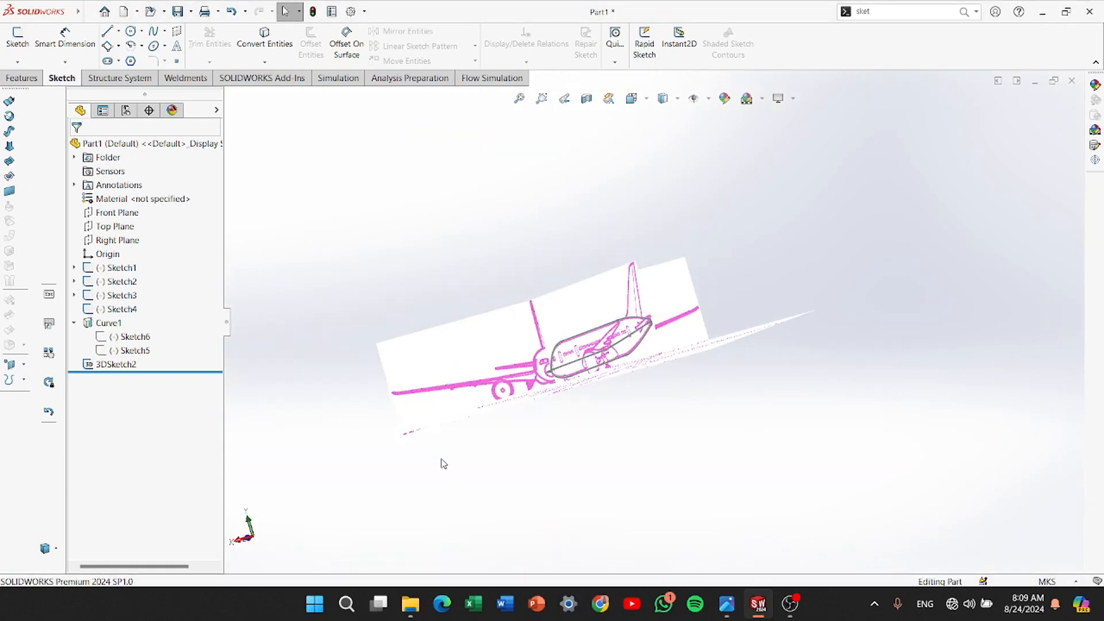
{"action": "middle_click_drag", "start_coordinate": [444, 464], "coordinate": [573, 419]}
{"action": "left_click", "coordinate": [635, 98]}
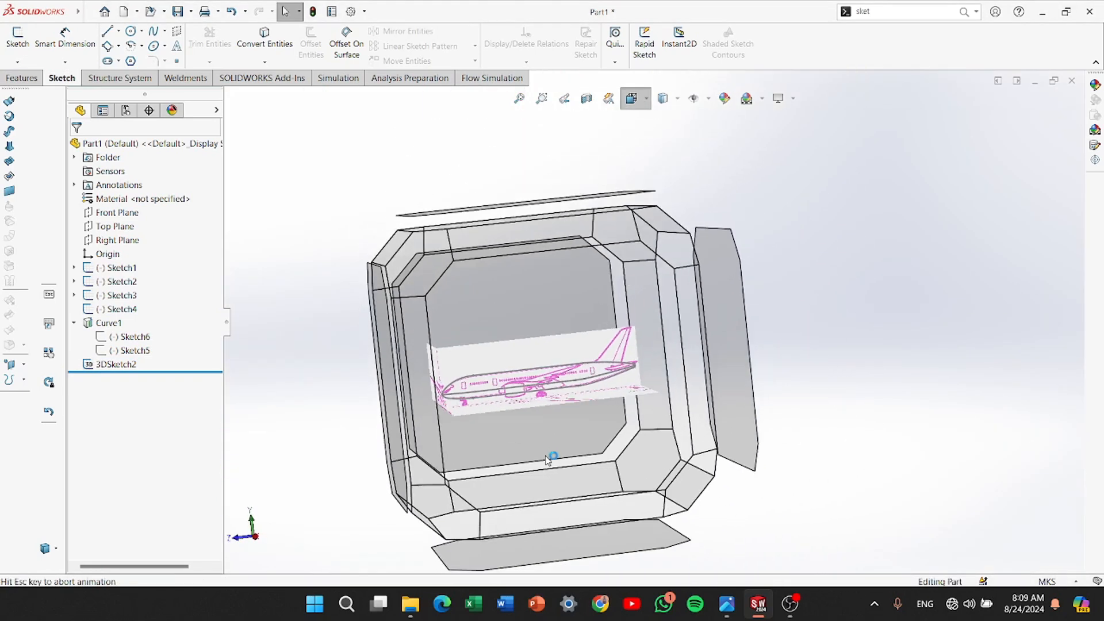
{"action": "left_click", "coordinate": [547, 452]}
{"action": "scroll", "coordinate": [426, 367], "scroll_direction": "down", "scroll_amount": 5}
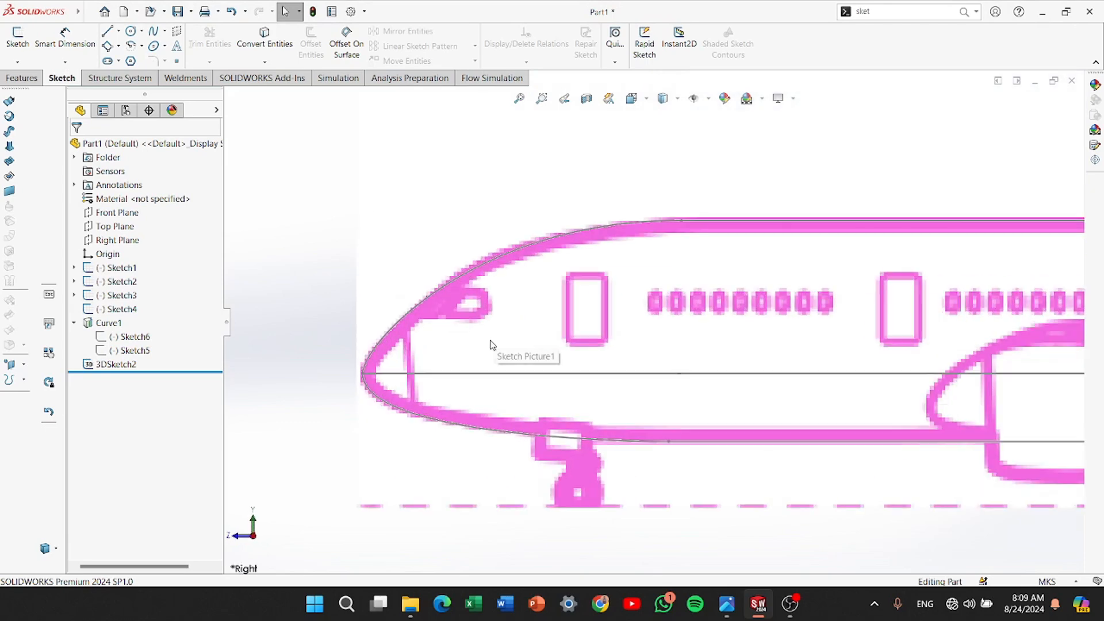
Set up a reference plane parallel to the Front Plane, with the offset flipped toward the fuselage and set to 2 m
{"action": "left_click", "coordinate": [21, 77]}
{"action": "left_click", "coordinate": [581, 59]}
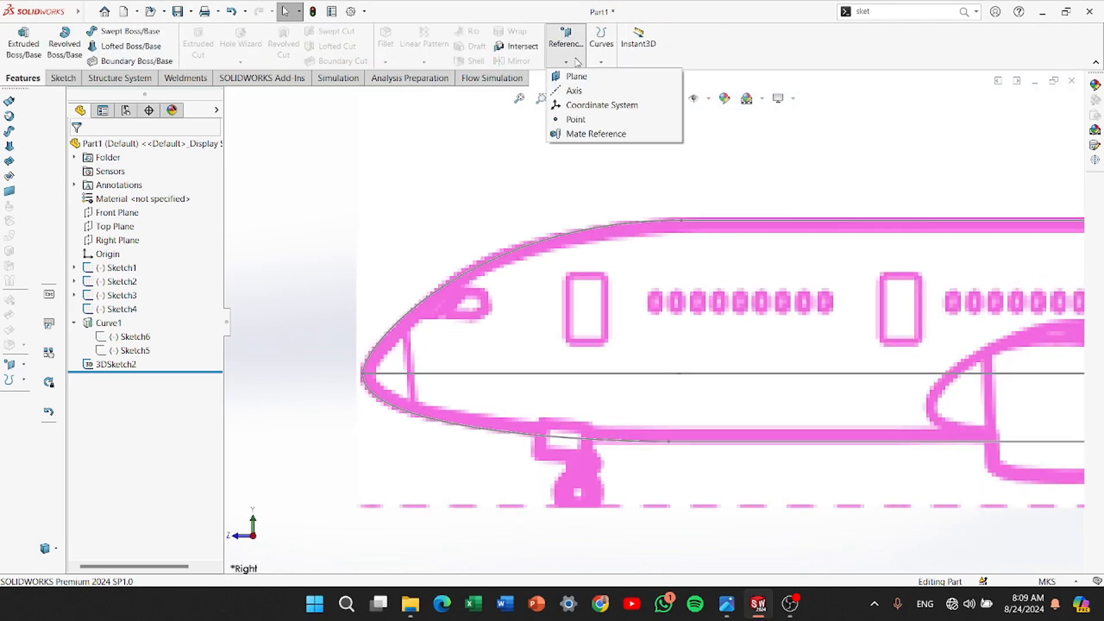
{"action": "left_click", "coordinate": [578, 77]}
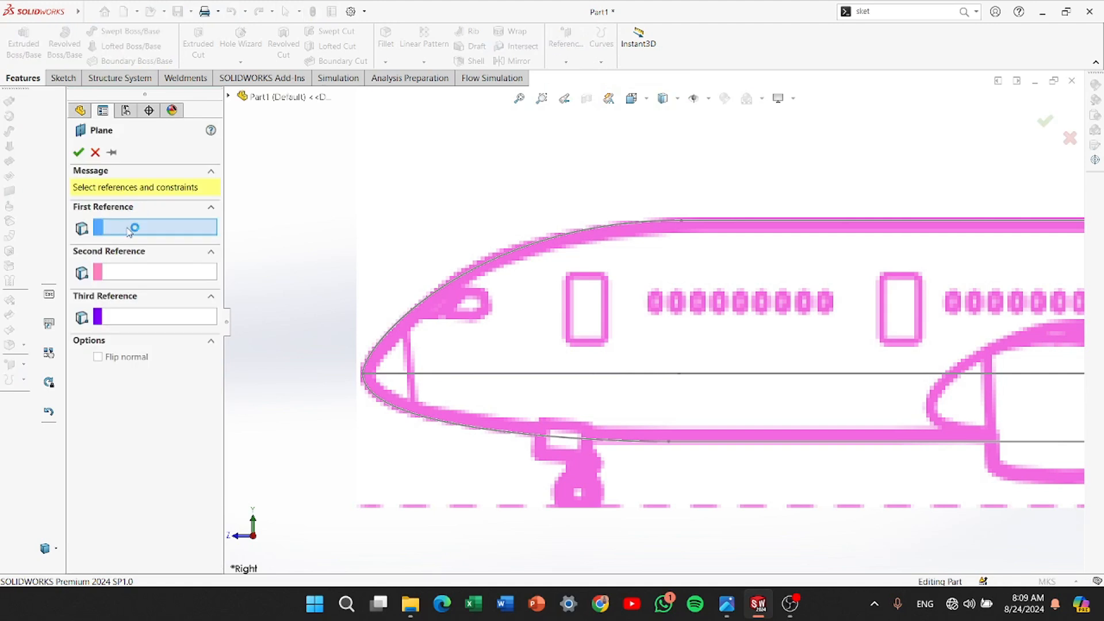
{"action": "left_click", "coordinate": [272, 166]}
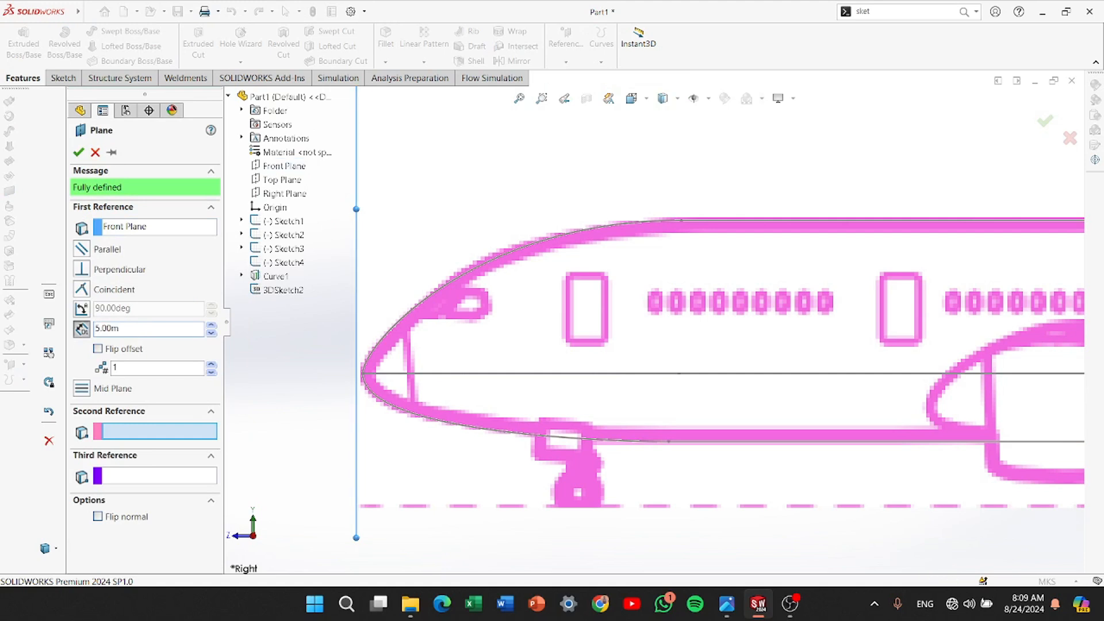
{"action": "scroll", "coordinate": [465, 324], "scroll_direction": "up", "scroll_amount": 3}
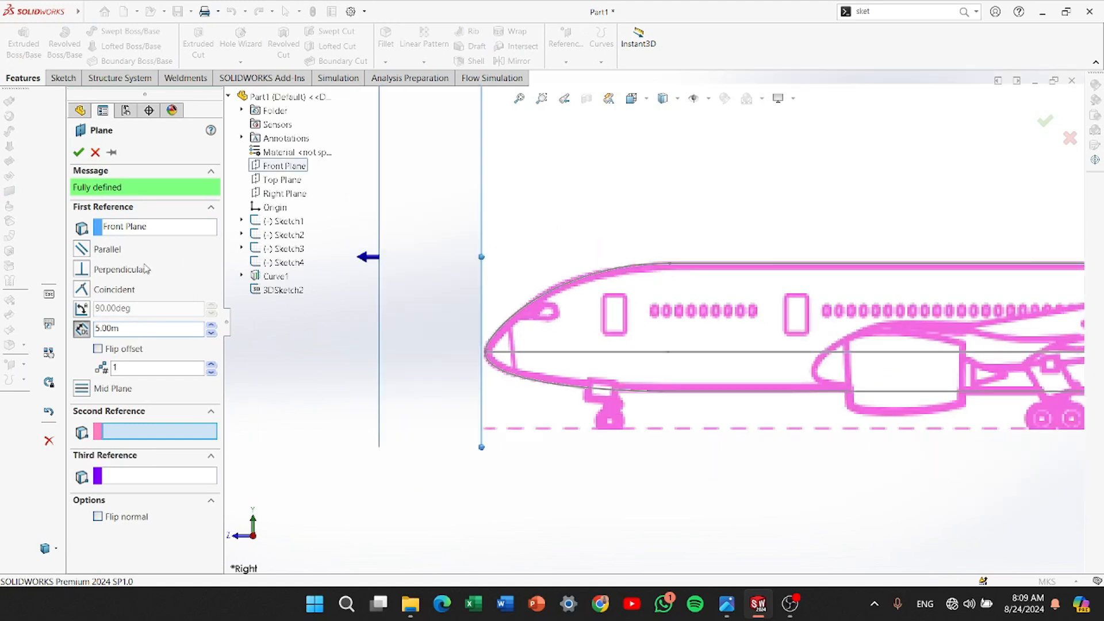
{"action": "left_click", "coordinate": [98, 349]}
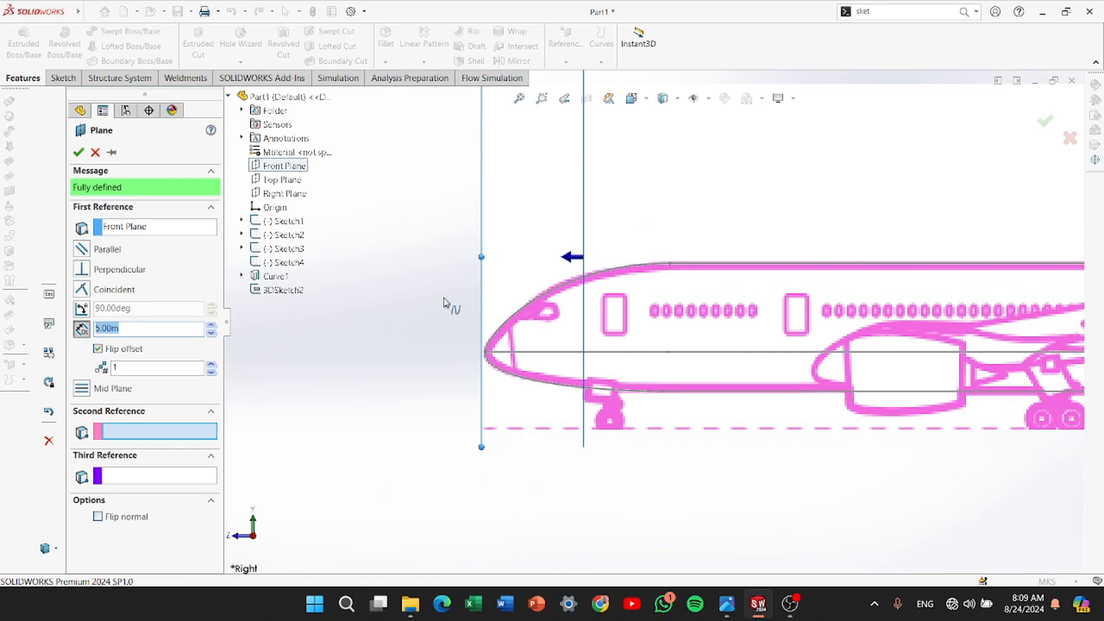
{"action": "left_click", "coordinate": [138, 329]}
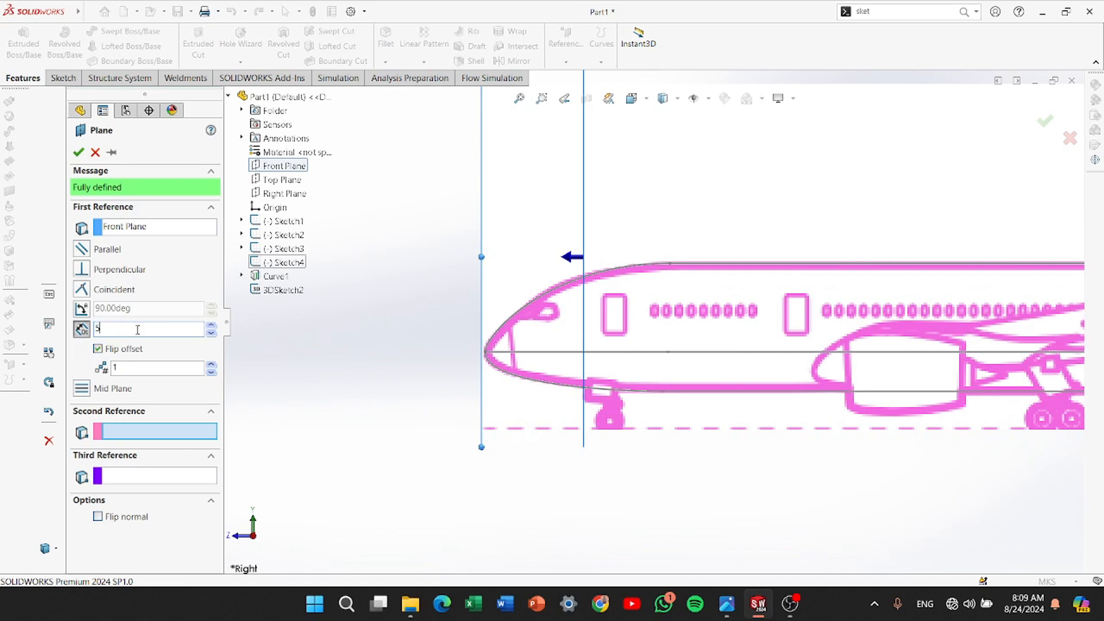
{"action": "key", "text": "BackSpace"}
{"action": "type", "text": "2"}
{"action": "key", "text": "Return"}
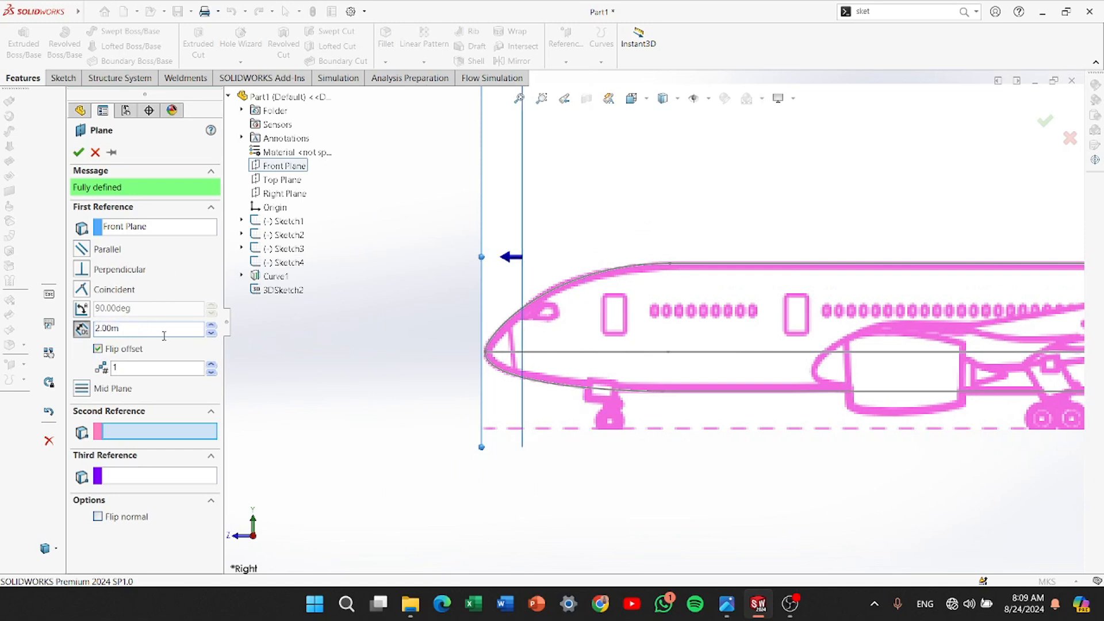
Reduce the new plane's offset from the Front Plane to 1 m and accept the plane
{"action": "scroll", "coordinate": [514, 363], "scroll_direction": "down", "scroll_amount": 6}
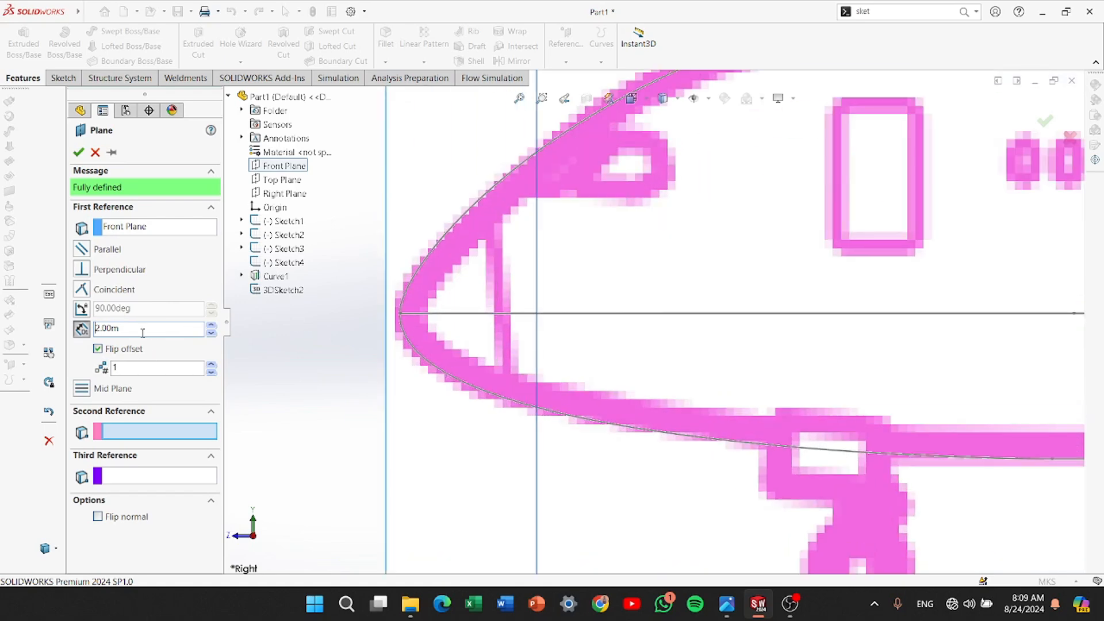
{"action": "type", "text": "1"}
{"action": "key", "text": "Return"}
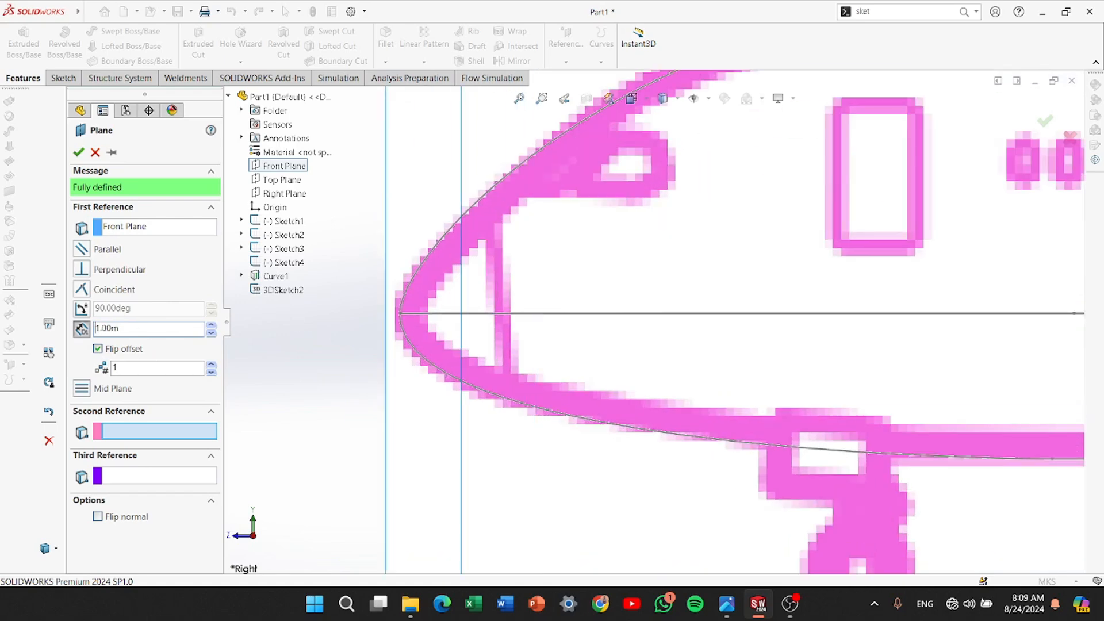
{"action": "left_click", "coordinate": [78, 152]}
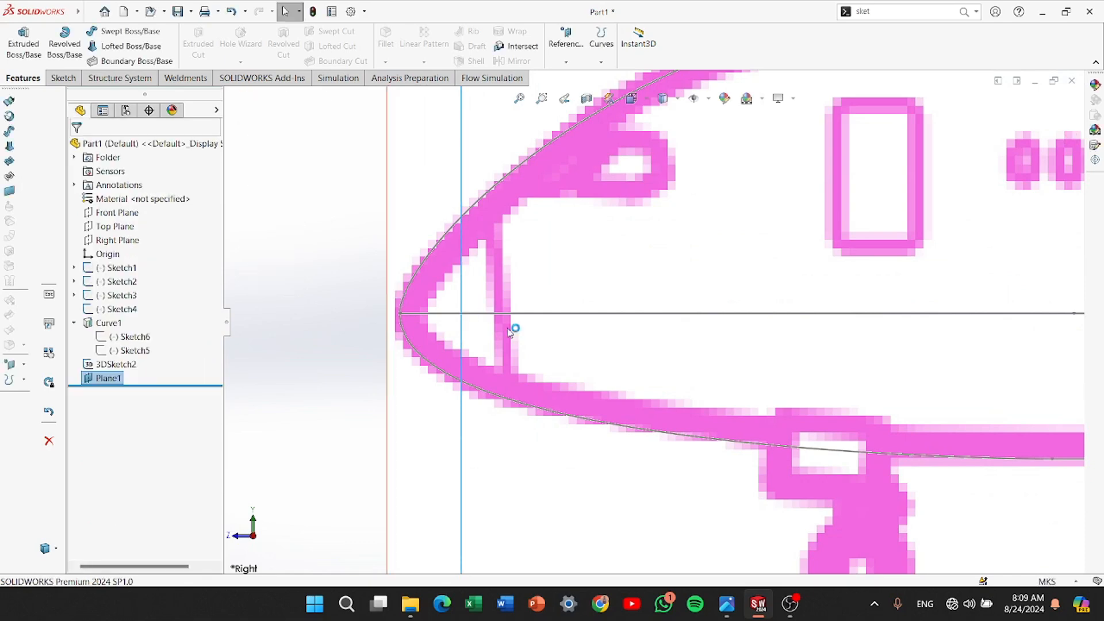
Set up a reference plane parallel to Plane1, offset 10 m and flipped toward the fuselage
{"action": "scroll", "coordinate": [518, 327], "scroll_direction": "up", "scroll_amount": 4}
{"action": "left_click", "coordinate": [565, 61]}
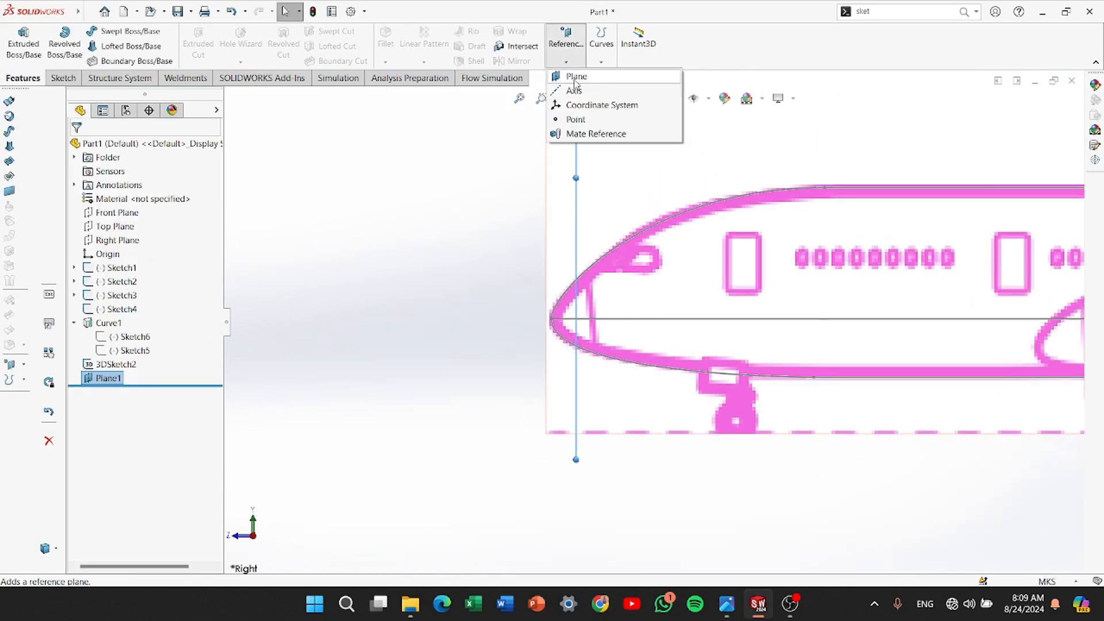
{"action": "left_click", "coordinate": [573, 77]}
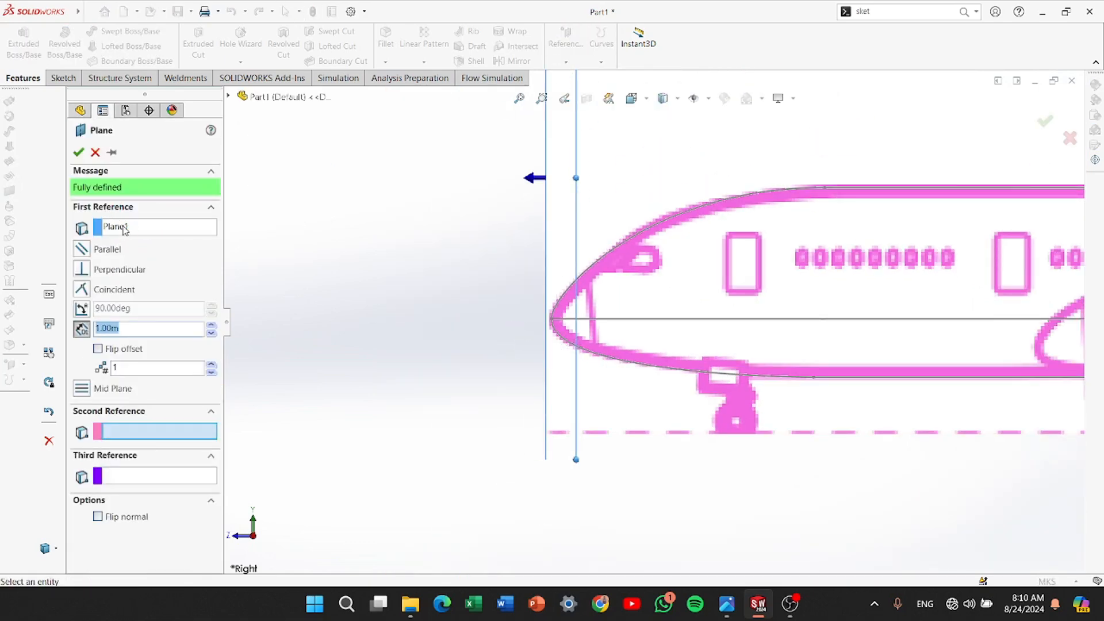
{"action": "left_click", "coordinate": [144, 333]}
{"action": "type", "text": "10"}
{"action": "key", "text": "Return"}
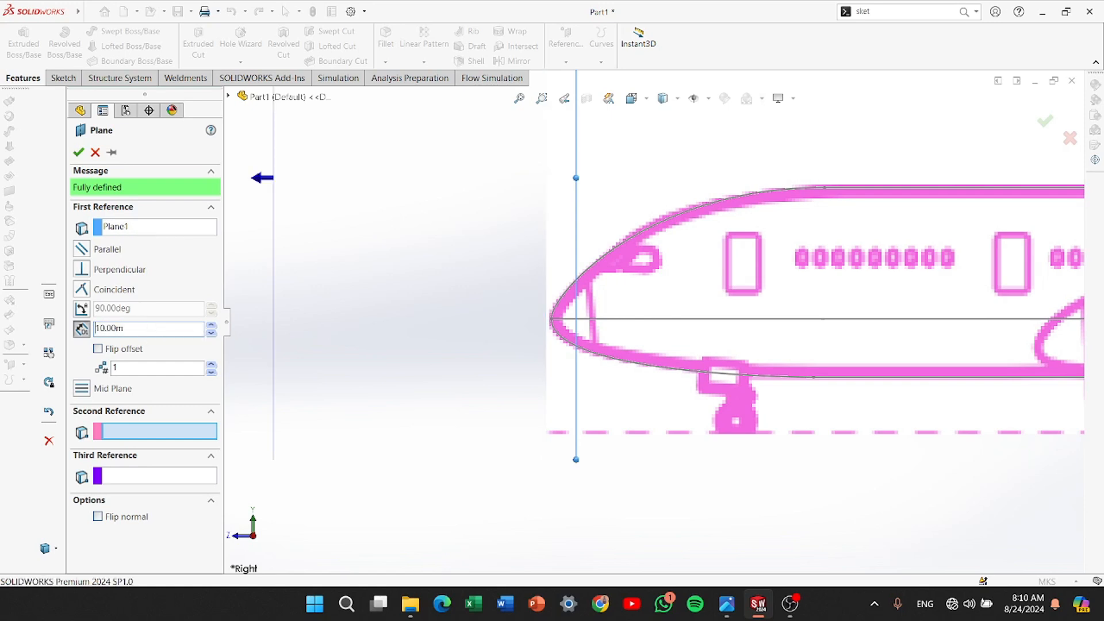
{"action": "left_click", "coordinate": [97, 349]}
{"action": "scroll", "coordinate": [655, 368], "scroll_direction": "up", "scroll_amount": 3}
{"action": "scroll", "coordinate": [809, 339], "scroll_direction": "down", "scroll_amount": 3}
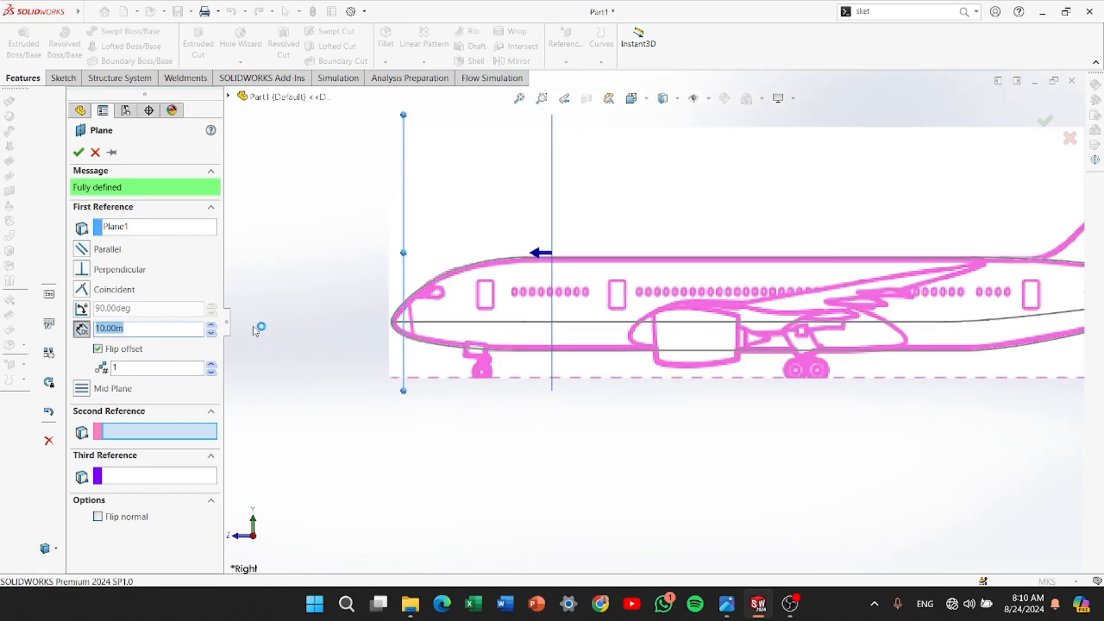
Raise the number of offset planes to 5, keeping the 10 m spacing, and accept them
{"action": "left_click", "coordinate": [212, 324]}
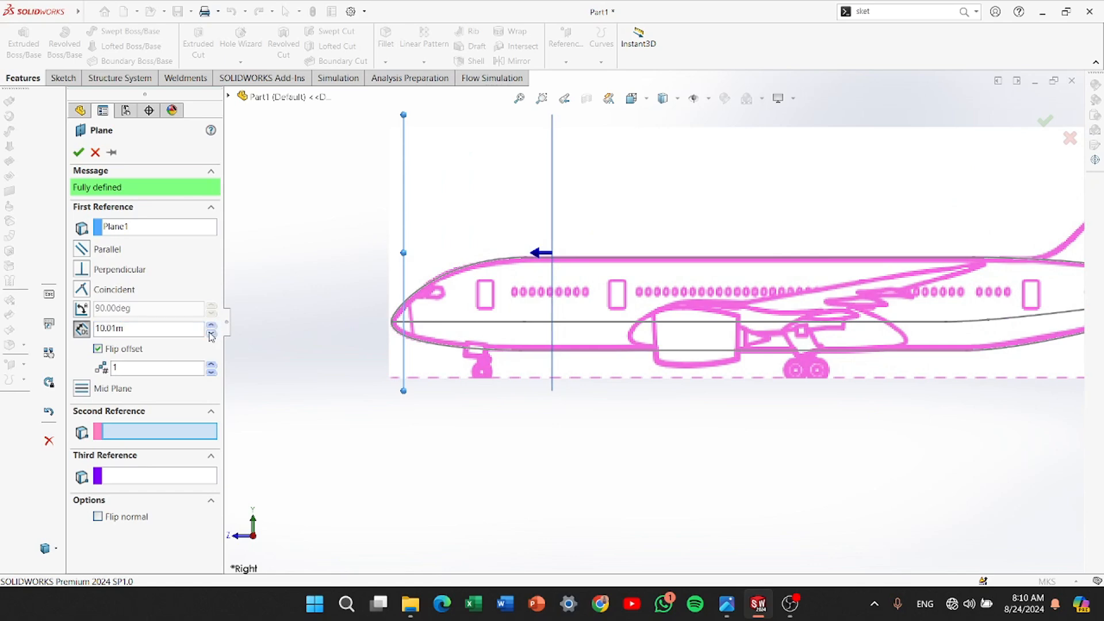
{"action": "left_click", "coordinate": [212, 333]}
{"action": "left_click", "coordinate": [212, 365]}
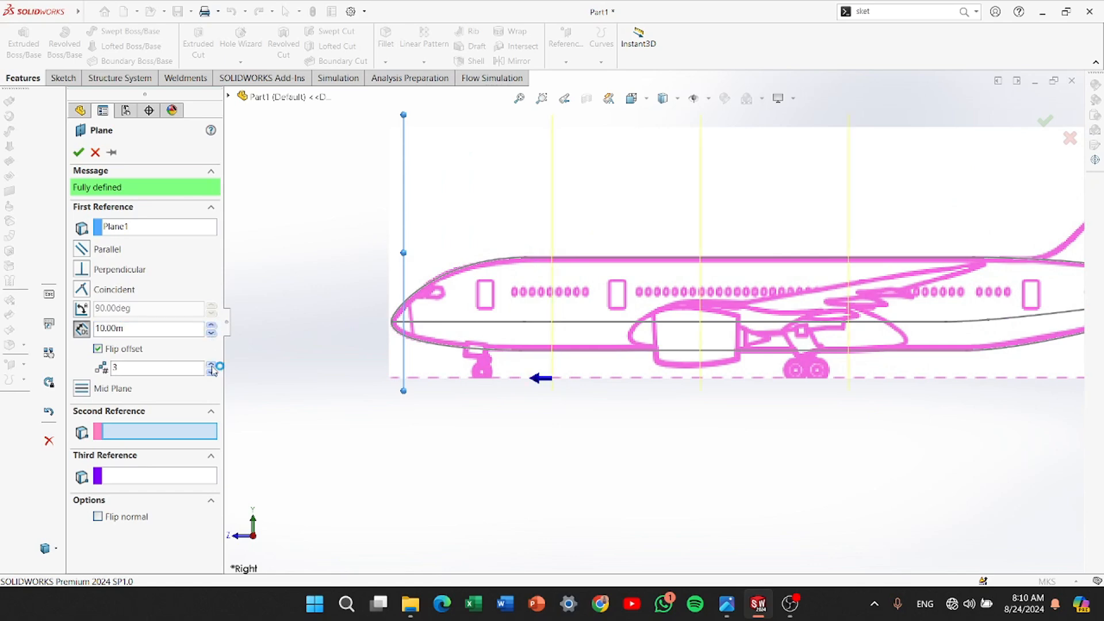
{"action": "scroll", "coordinate": [738, 328], "scroll_direction": "up", "scroll_amount": 4}
{"action": "scroll", "coordinate": [805, 322], "scroll_direction": "down", "scroll_amount": 3}
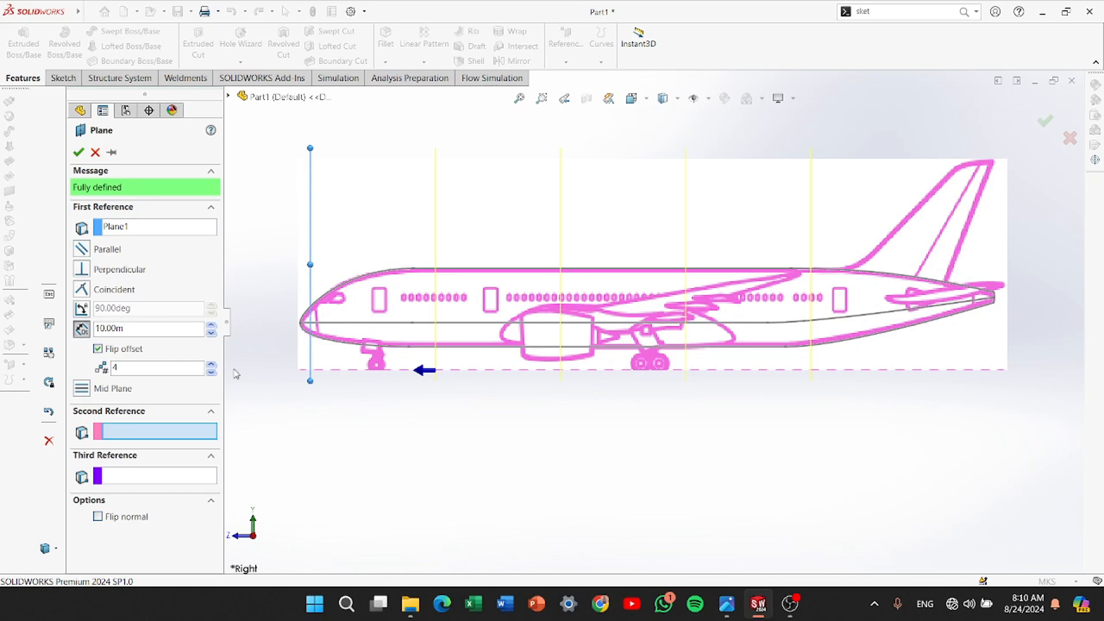
{"action": "scroll", "coordinate": [822, 322], "scroll_direction": "up", "scroll_amount": 3}
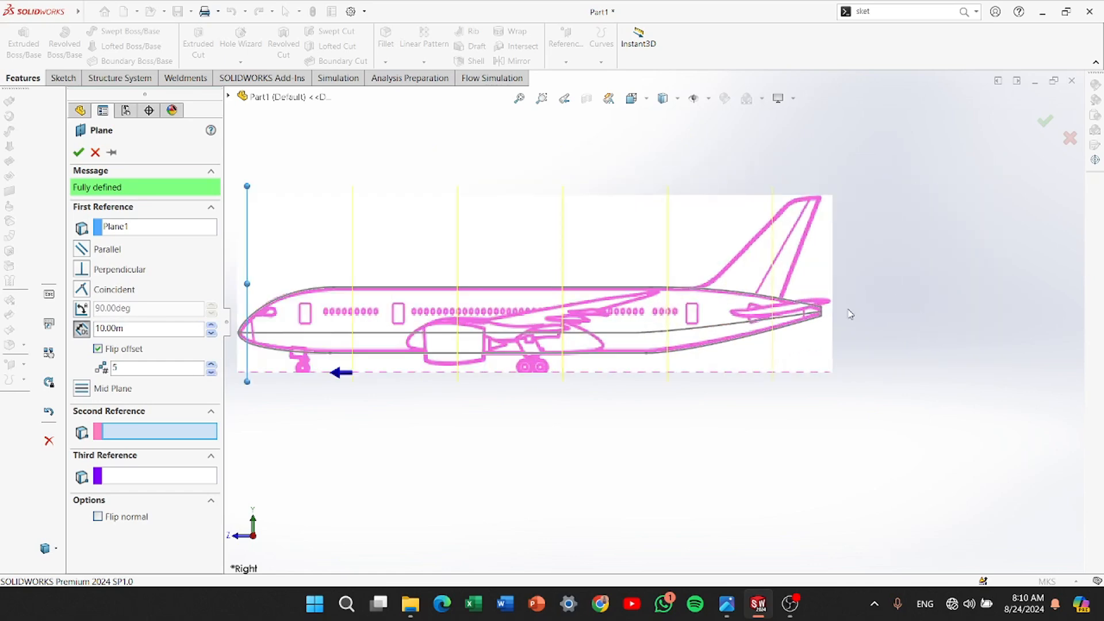
{"action": "left_click", "coordinate": [79, 152]}
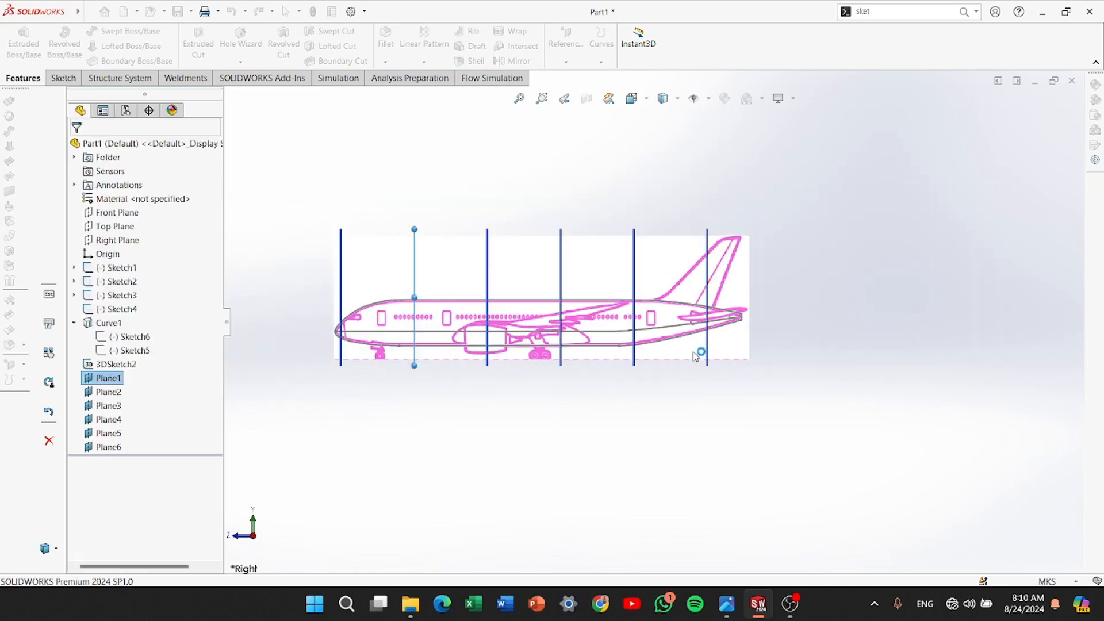
Create a reference plane coincident with the vertical tail-end line of Sketch4 and perpendicular to the Right Plane
{"action": "scroll", "coordinate": [747, 325], "scroll_direction": "down", "scroll_amount": 5}
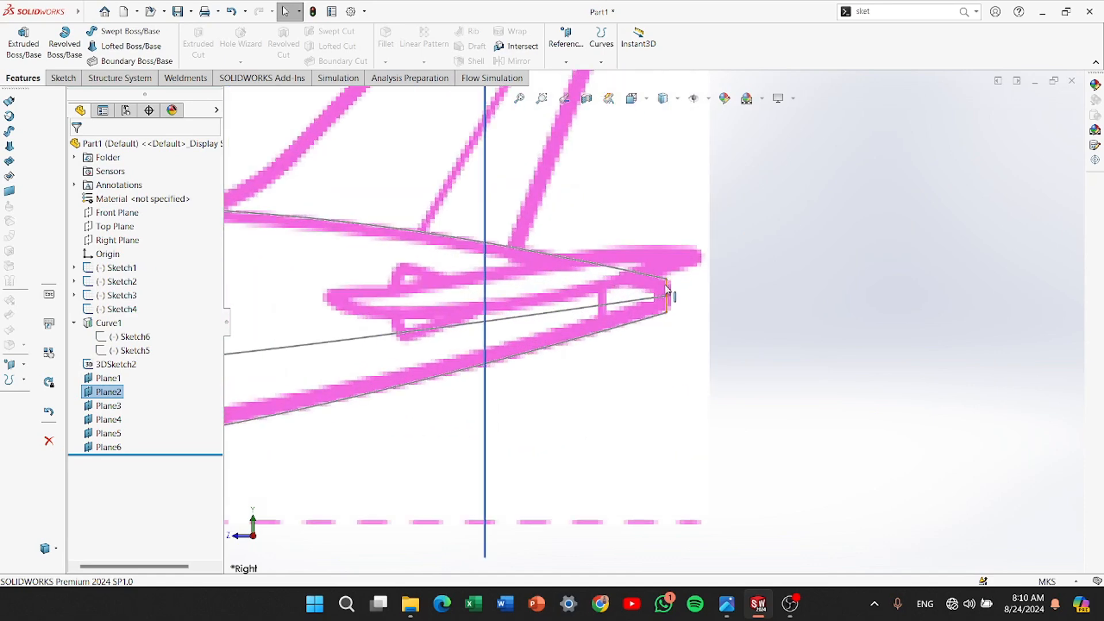
{"action": "left_click", "coordinate": [667, 290]}
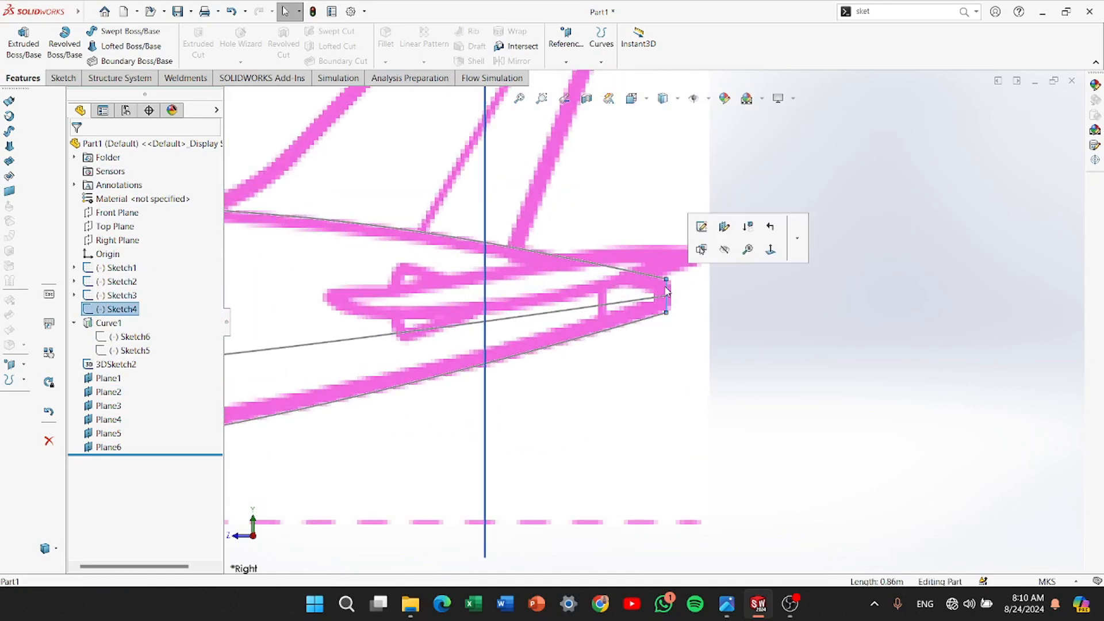
{"action": "left_click", "coordinate": [566, 60]}
{"action": "left_click", "coordinate": [575, 77]}
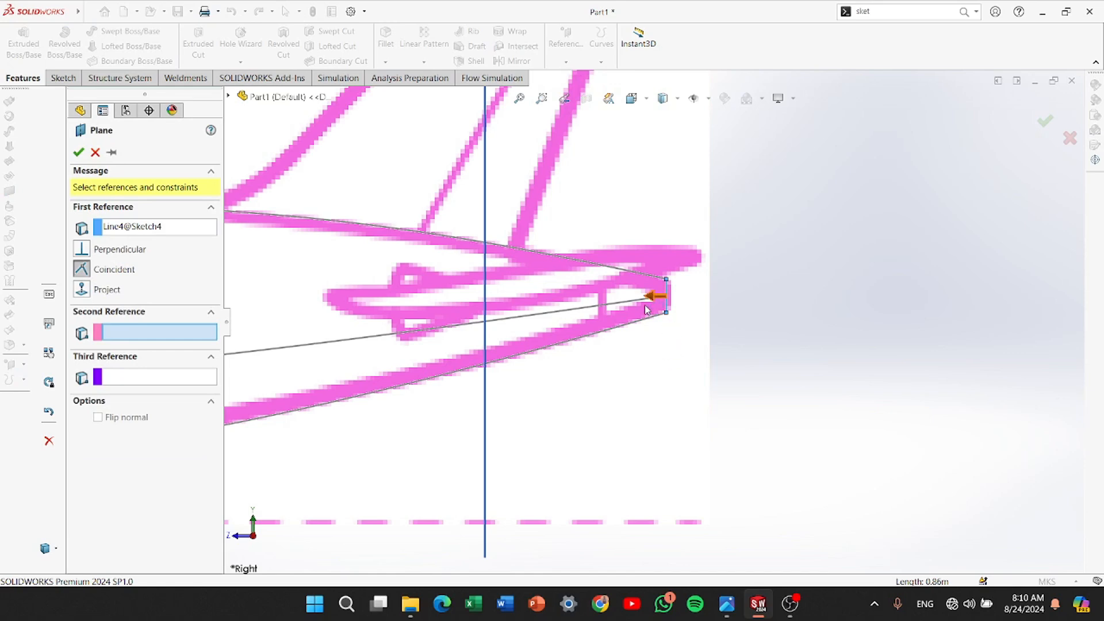
{"action": "scroll", "coordinate": [680, 407], "scroll_direction": "up", "scroll_amount": 3}
{"action": "middle_click_drag", "start_coordinate": [680, 407], "coordinate": [657, 433]}
{"action": "scroll", "coordinate": [657, 432], "scroll_direction": "up", "scroll_amount": 3}
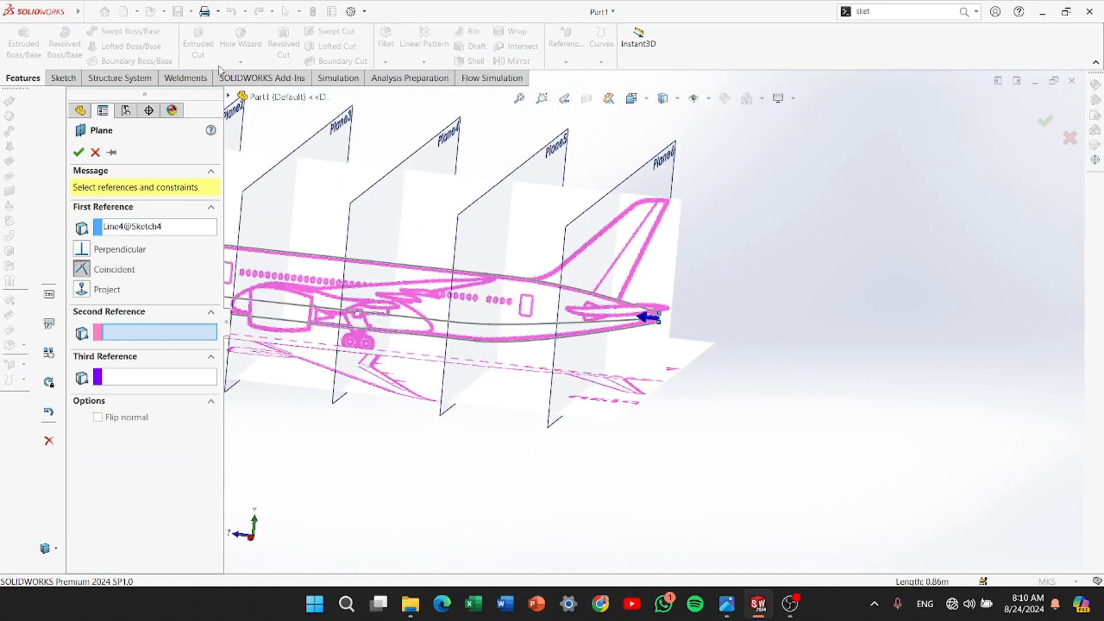
{"action": "left_click", "coordinate": [228, 96]}
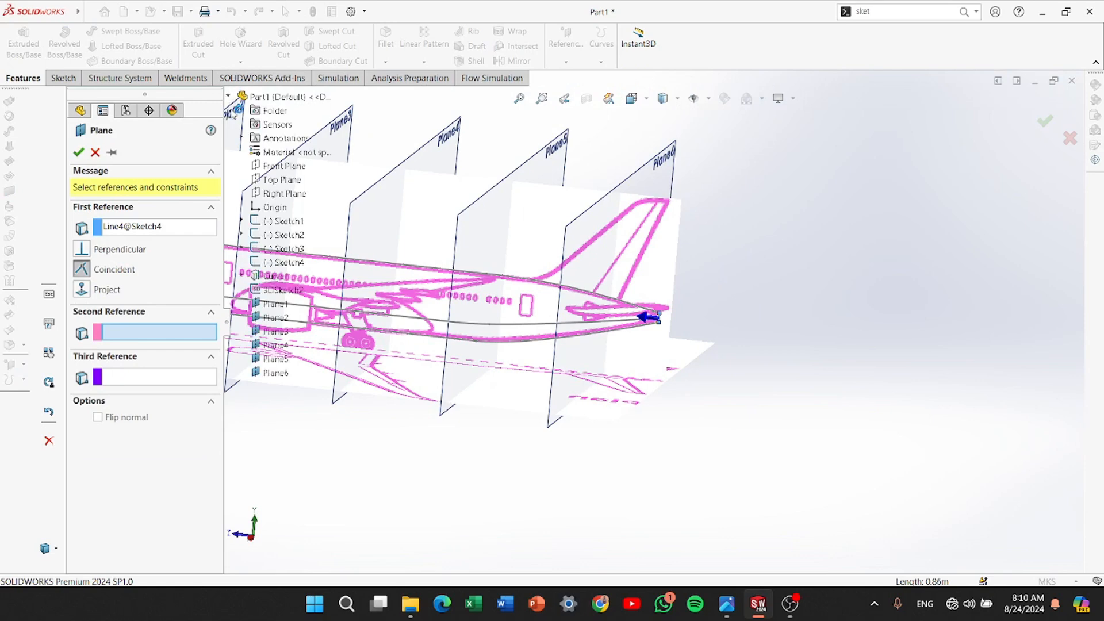
{"action": "left_click", "coordinate": [276, 194]}
{"action": "scroll", "coordinate": [545, 275], "scroll_direction": "down", "scroll_amount": 8}
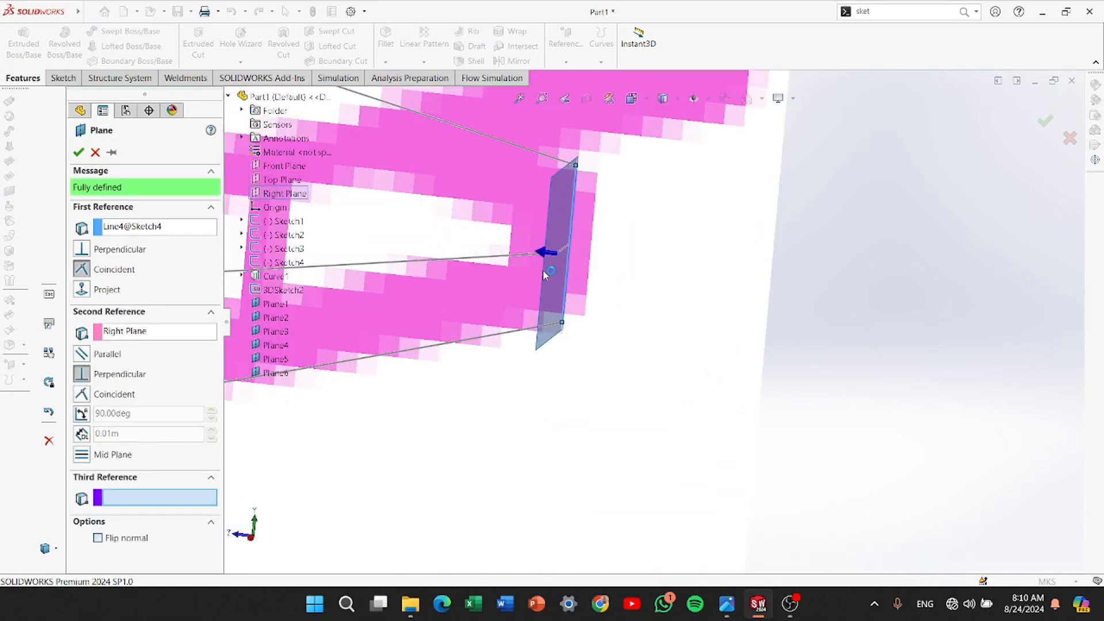
{"action": "scroll", "coordinate": [545, 275], "scroll_direction": "down", "scroll_amount": 2}
{"action": "left_click", "coordinate": [79, 152]}
Enlarge the tail-end plane by its corners until it extends around the fuselage like the other section planes
{"action": "scroll", "coordinate": [720, 339], "scroll_direction": "up", "scroll_amount": 6}
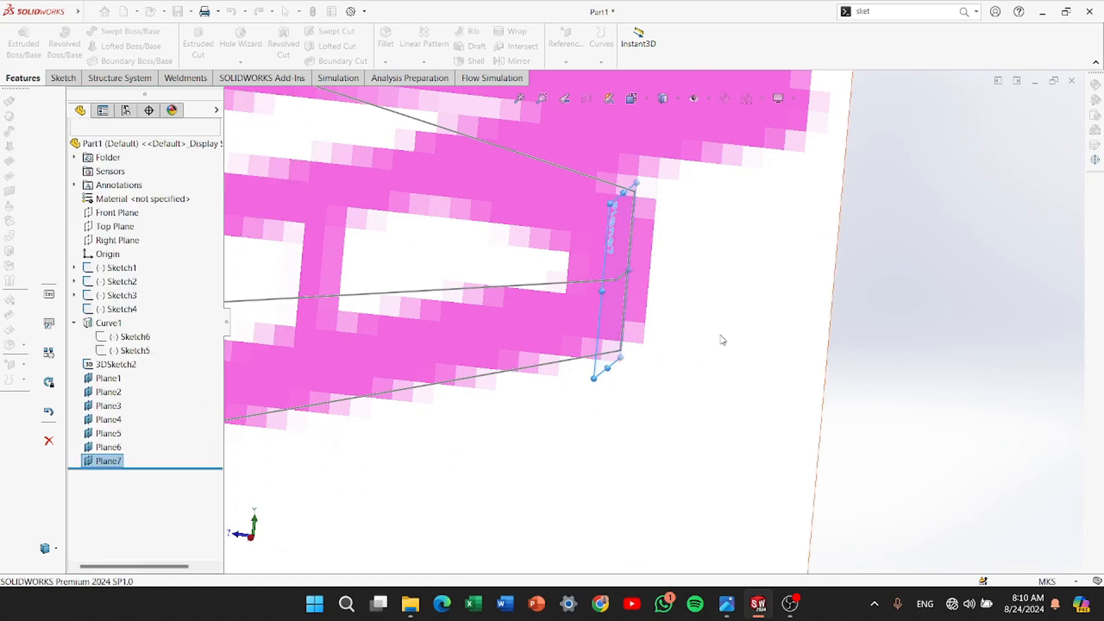
{"action": "scroll", "coordinate": [595, 363], "scroll_direction": "down", "scroll_amount": 4}
{"action": "scroll", "coordinate": [596, 362], "scroll_direction": "up", "scroll_amount": 5}
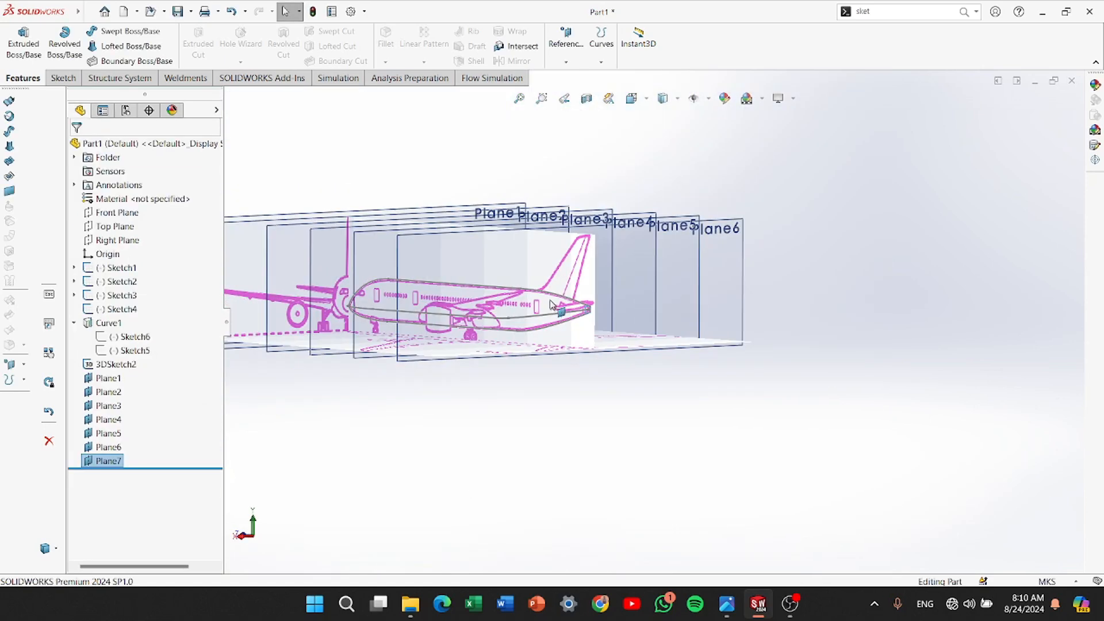
{"action": "scroll", "coordinate": [506, 308], "scroll_direction": "down", "scroll_amount": 5}
{"action": "left_click_drag", "start_coordinate": [679, 326], "coordinate": [126, 105]}
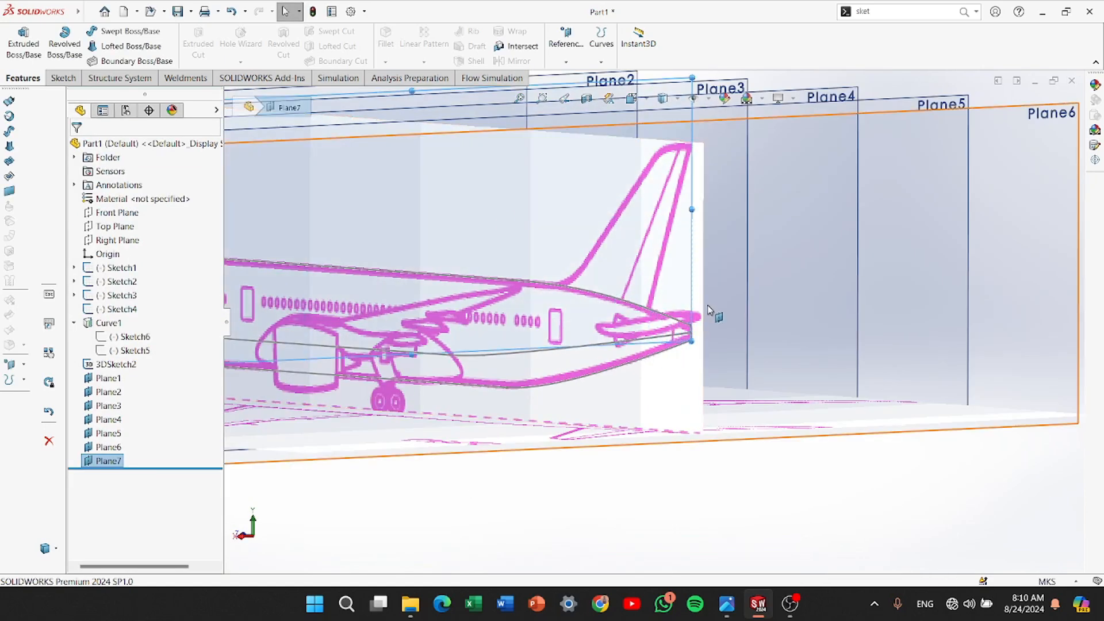
{"action": "left_click_drag", "start_coordinate": [691, 342], "coordinate": [1103, 439]}
{"action": "scroll", "coordinate": [650, 344], "scroll_direction": "up", "scroll_amount": 5}
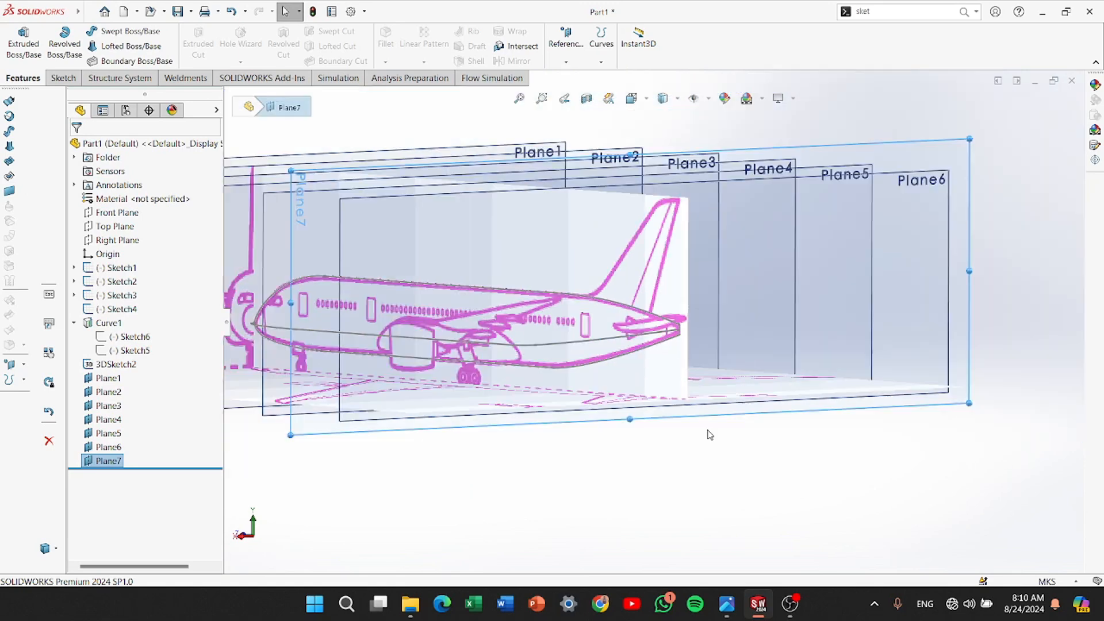
Clear the selection and open a new sketch on Plane1 at the fuselage nose
{"action": "middle_click_drag", "start_coordinate": [451, 374], "coordinate": [938, 344]}
{"action": "left_click", "coordinate": [543, 474]}
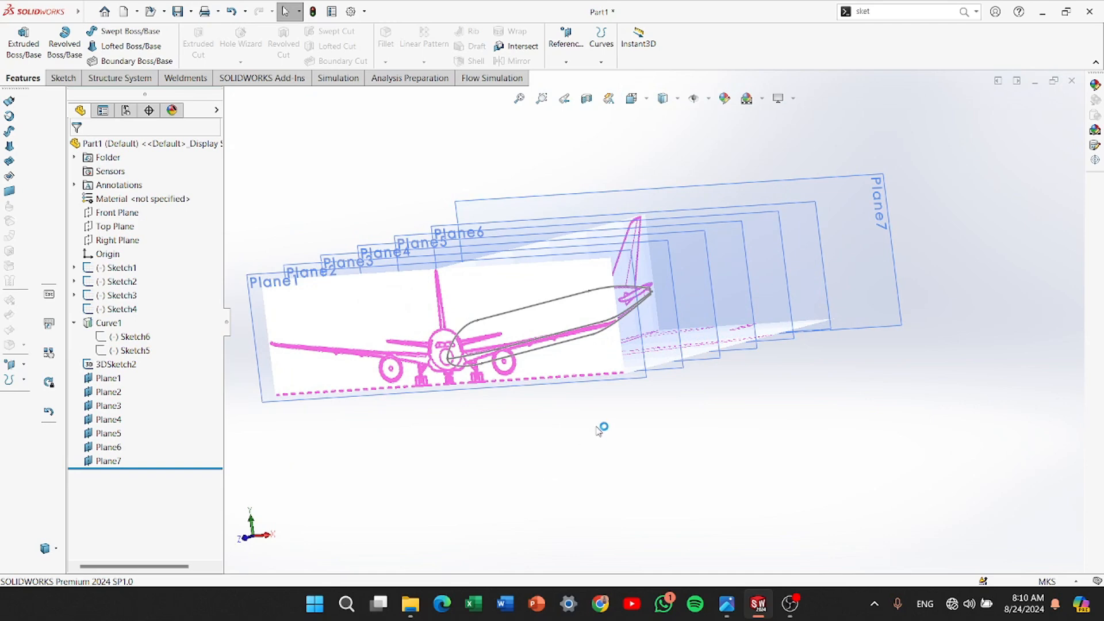
{"action": "middle_click_drag", "start_coordinate": [598, 429], "coordinate": [551, 446]}
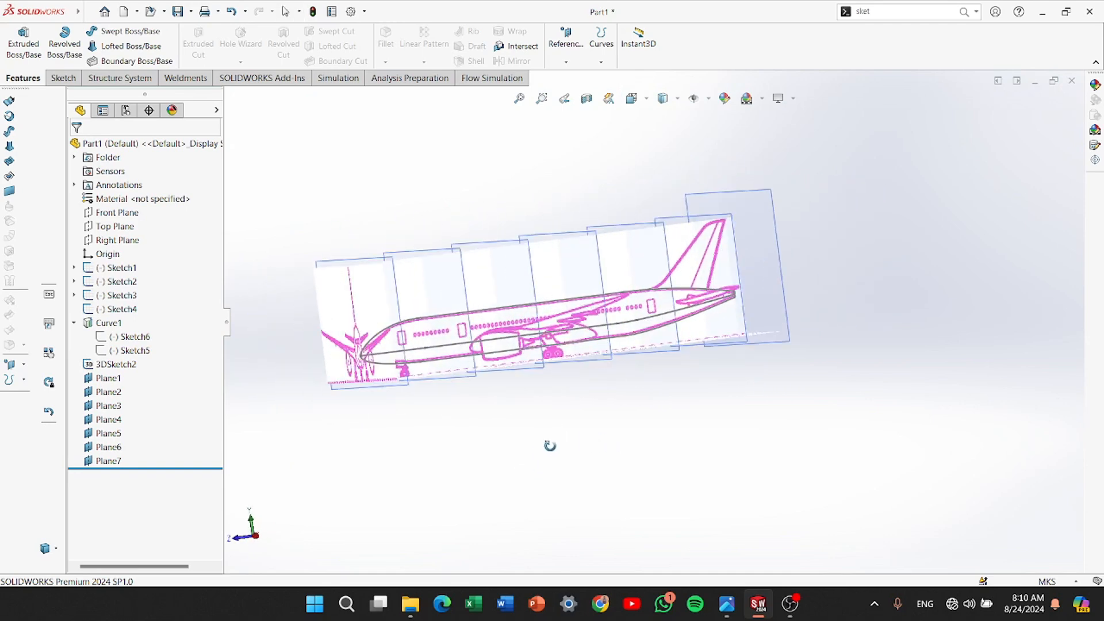
{"action": "scroll", "coordinate": [422, 435], "scroll_direction": "down", "scroll_amount": 3}
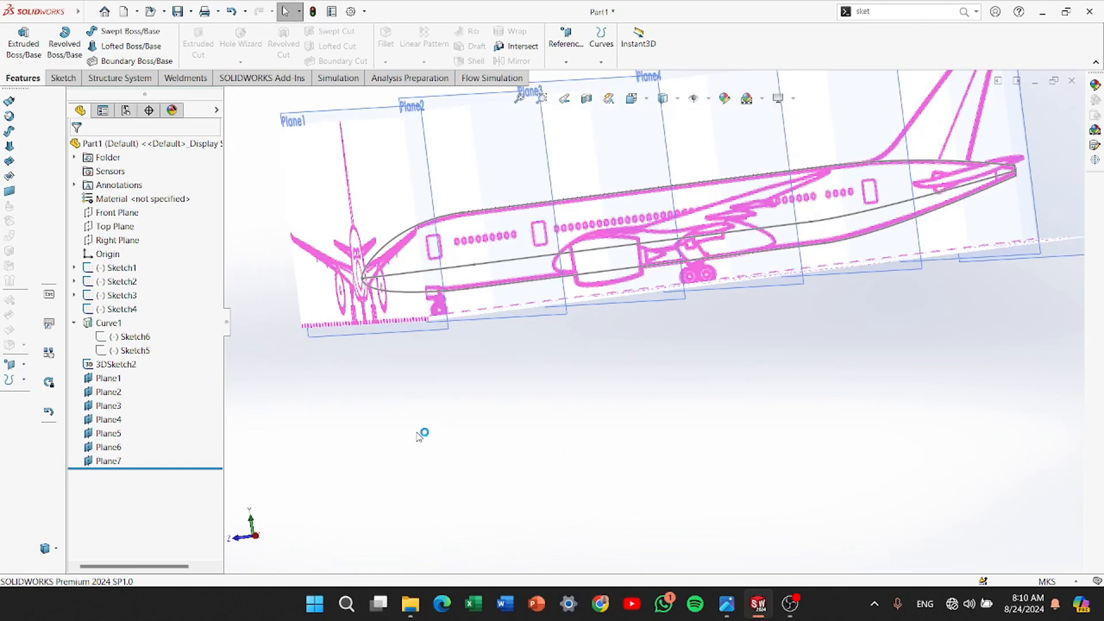
{"action": "left_click", "coordinate": [440, 337]}
{"action": "left_click", "coordinate": [489, 291]}
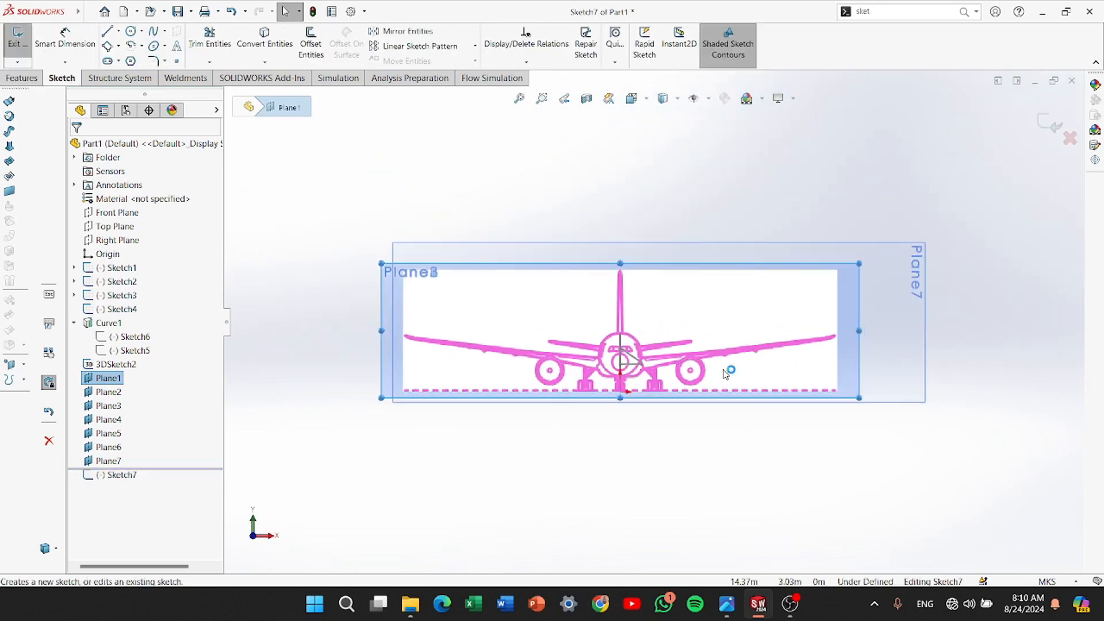
Sketch an open three-point spline on one side of the vertical axis, starting about 9.6 m above the origin and bulging about 4.9 m outward
{"action": "scroll", "coordinate": [599, 356], "scroll_direction": "down", "scroll_amount": 6}
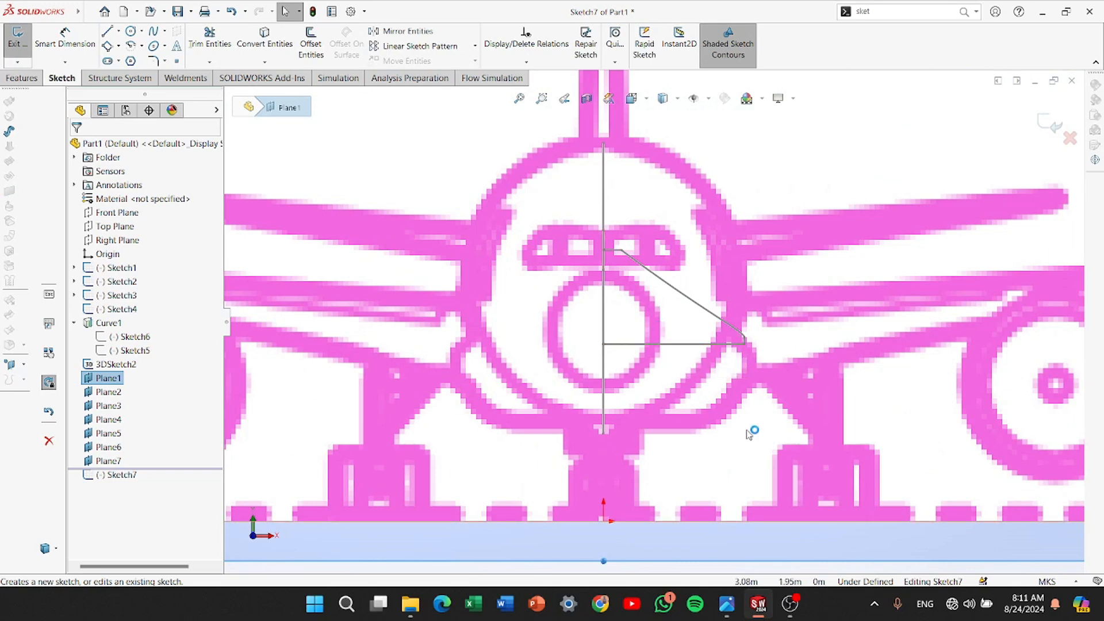
{"action": "scroll", "coordinate": [653, 316], "scroll_direction": "up", "scroll_amount": 3}
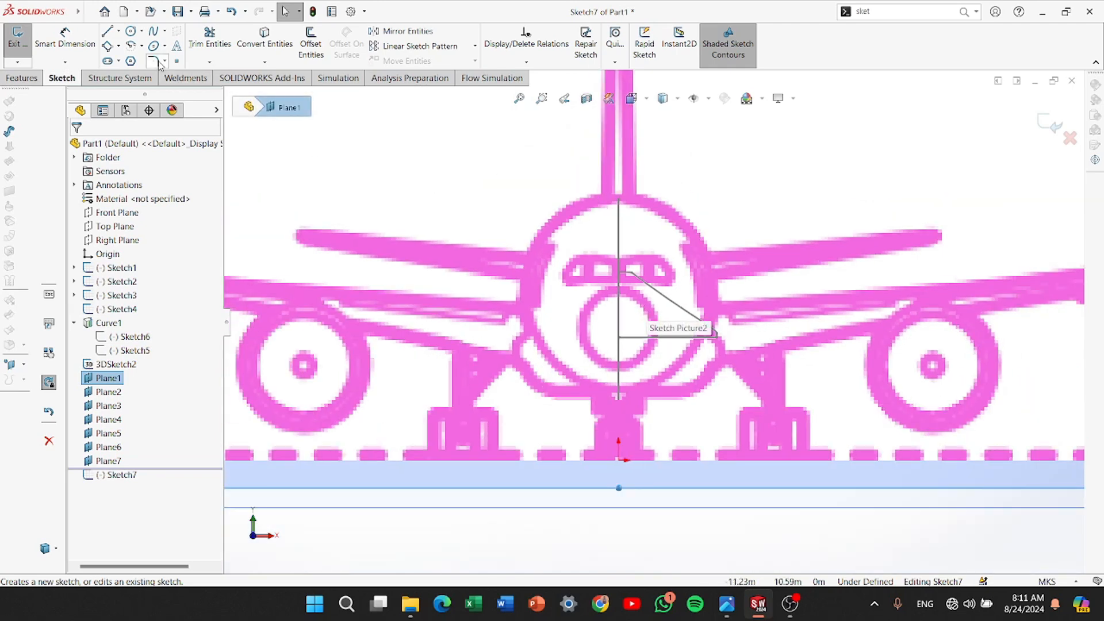
{"action": "left_click", "coordinate": [165, 31]}
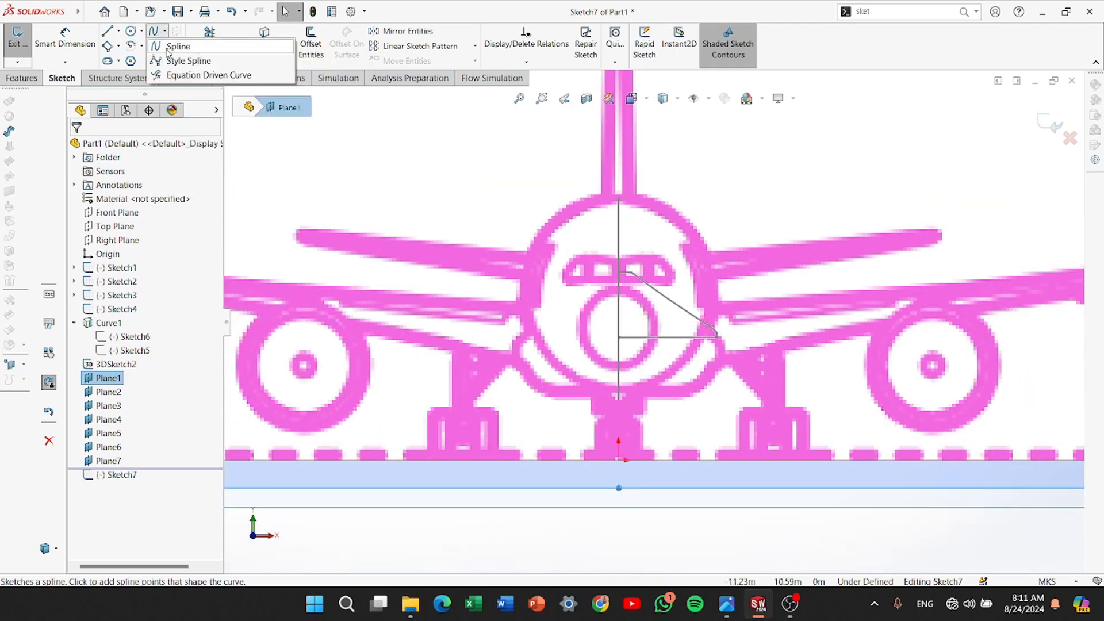
{"action": "left_click", "coordinate": [167, 45]}
{"action": "scroll", "coordinate": [645, 233], "scroll_direction": "up", "scroll_amount": 2}
{"action": "left_click", "coordinate": [629, 203]}
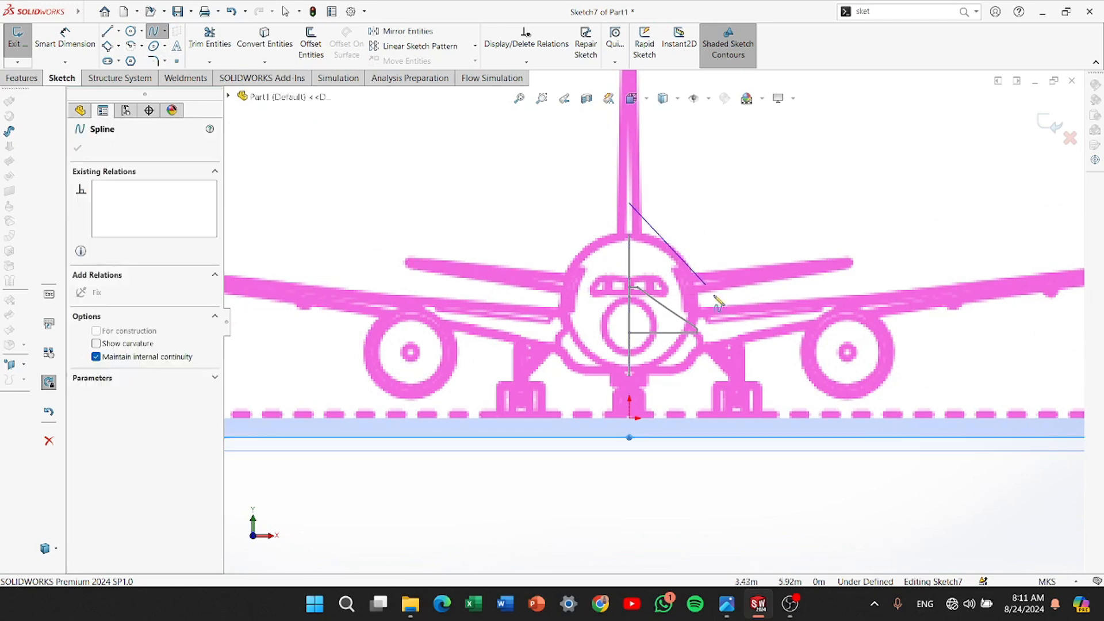
{"action": "left_click", "coordinate": [766, 327]}
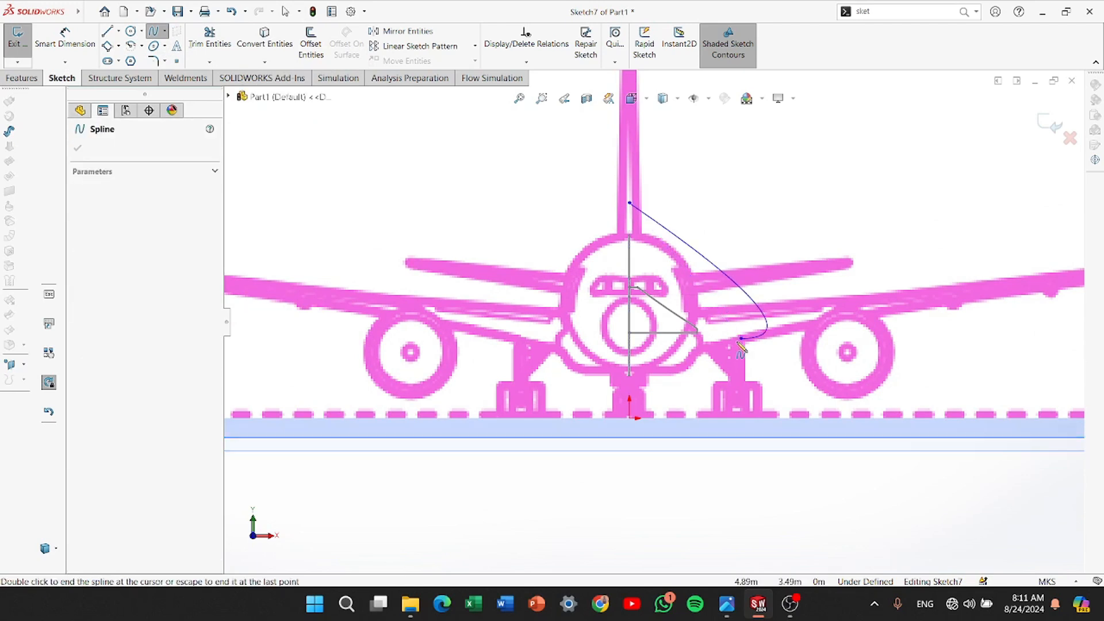
{"action": "right_click", "coordinate": [633, 440]}
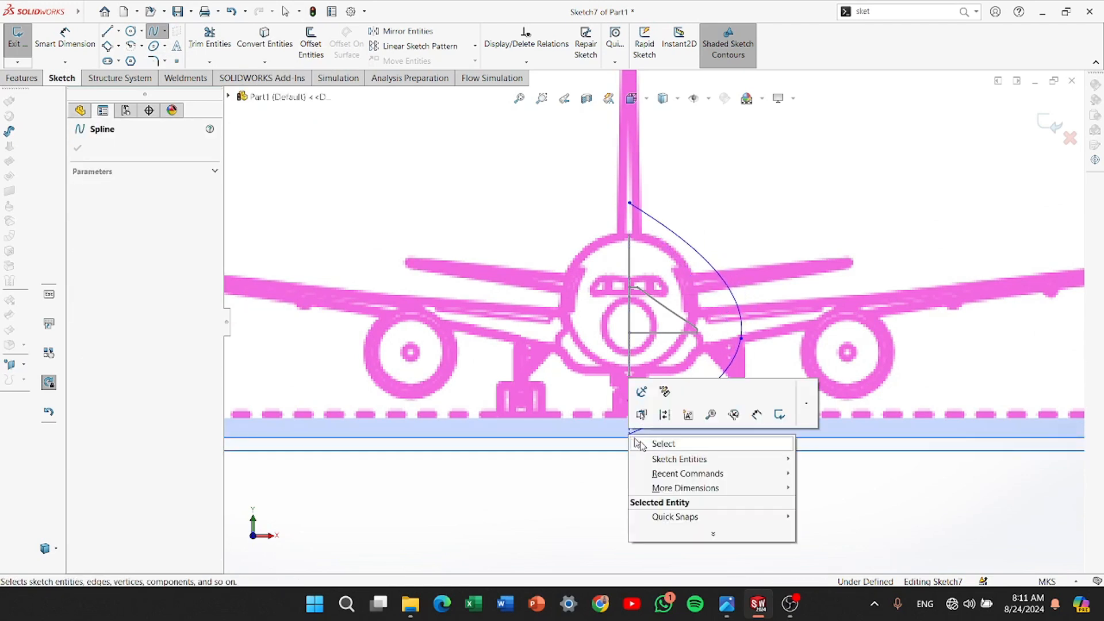
{"action": "left_click", "coordinate": [658, 444]}
Add a Pierce relation between the spline's upper endpoint and the upper nose profile curve of Sketch4
{"action": "scroll", "coordinate": [646, 266], "scroll_direction": "up", "scroll_amount": 2}
{"action": "middle_click_drag", "start_coordinate": [646, 266], "coordinate": [596, 259]}
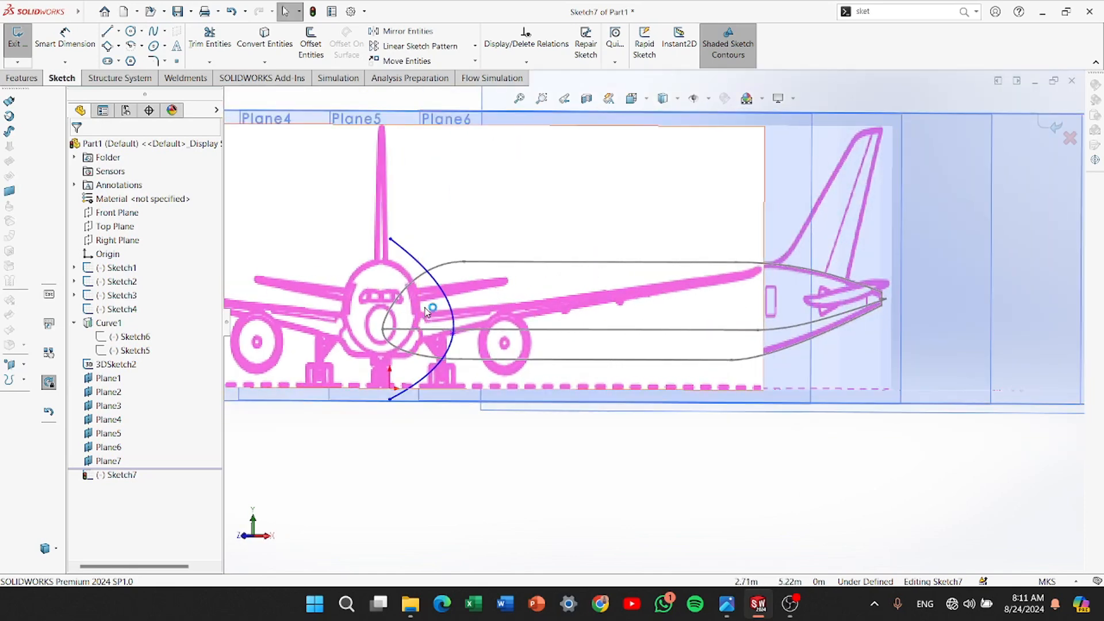
{"action": "scroll", "coordinate": [427, 307], "scroll_direction": "down", "scroll_amount": 6}
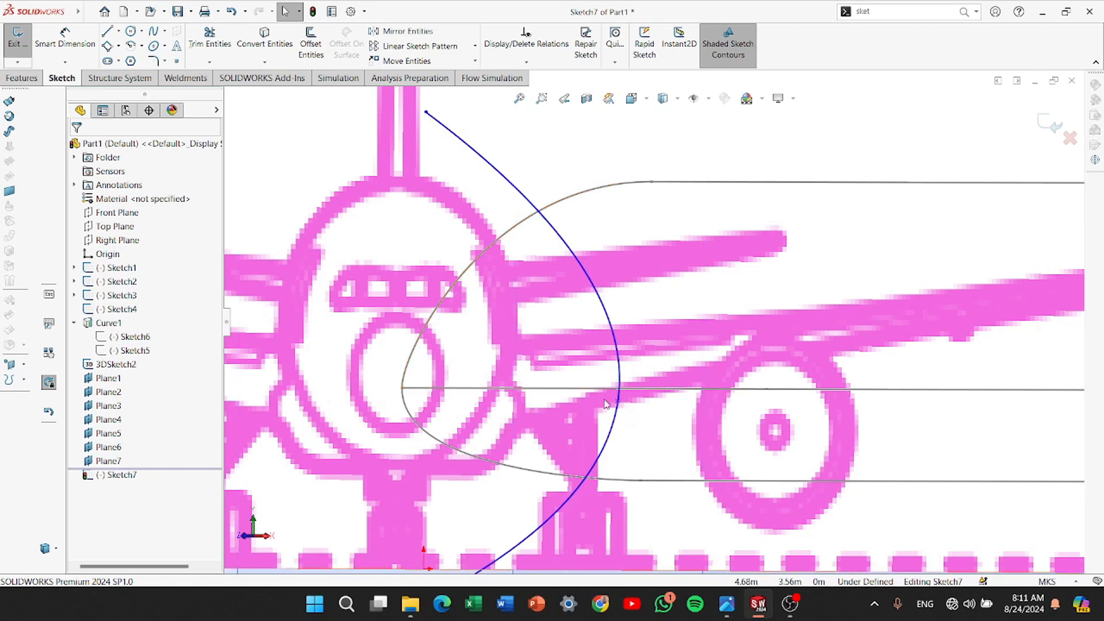
{"action": "scroll", "coordinate": [647, 322], "scroll_direction": "up", "scroll_amount": 2}
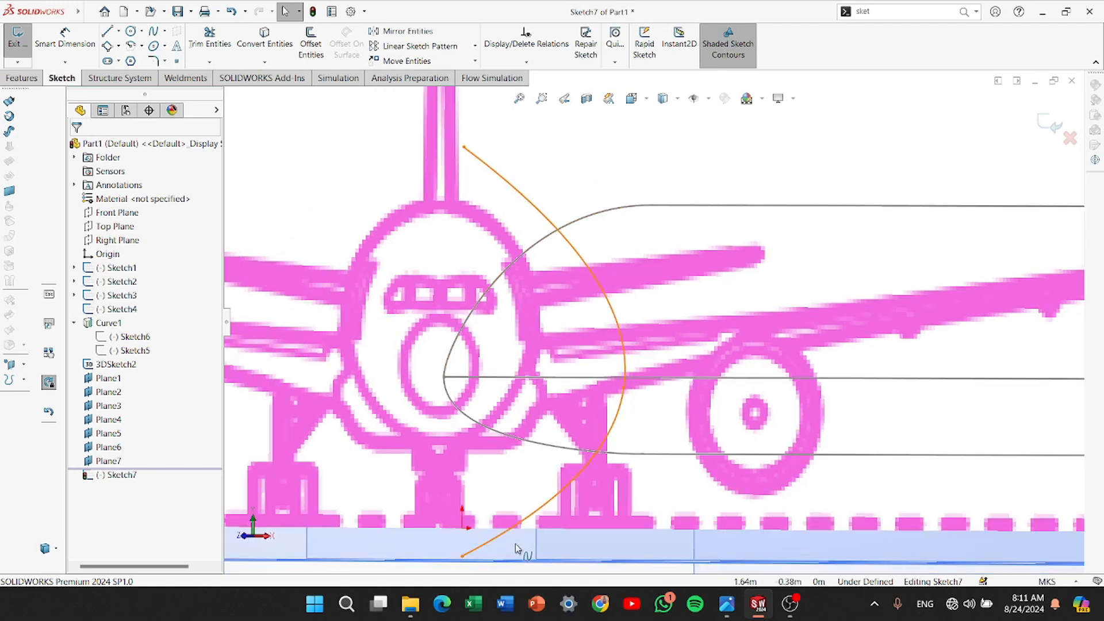
{"action": "left_click", "coordinate": [464, 148]}
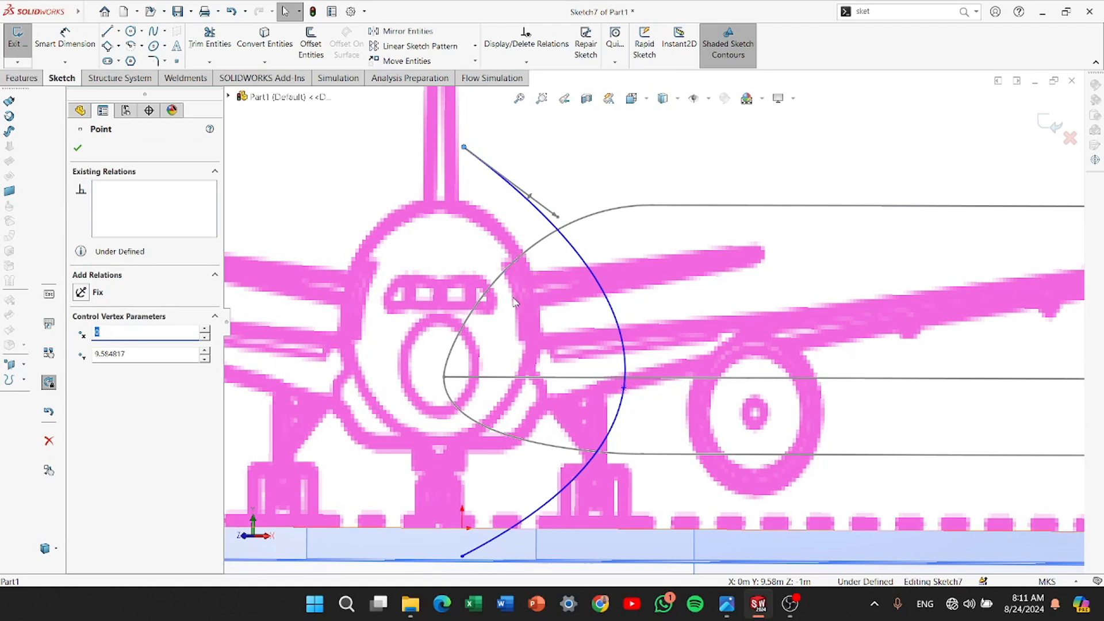
{"action": "left_click", "coordinate": [489, 290], "text": "ctrl"}
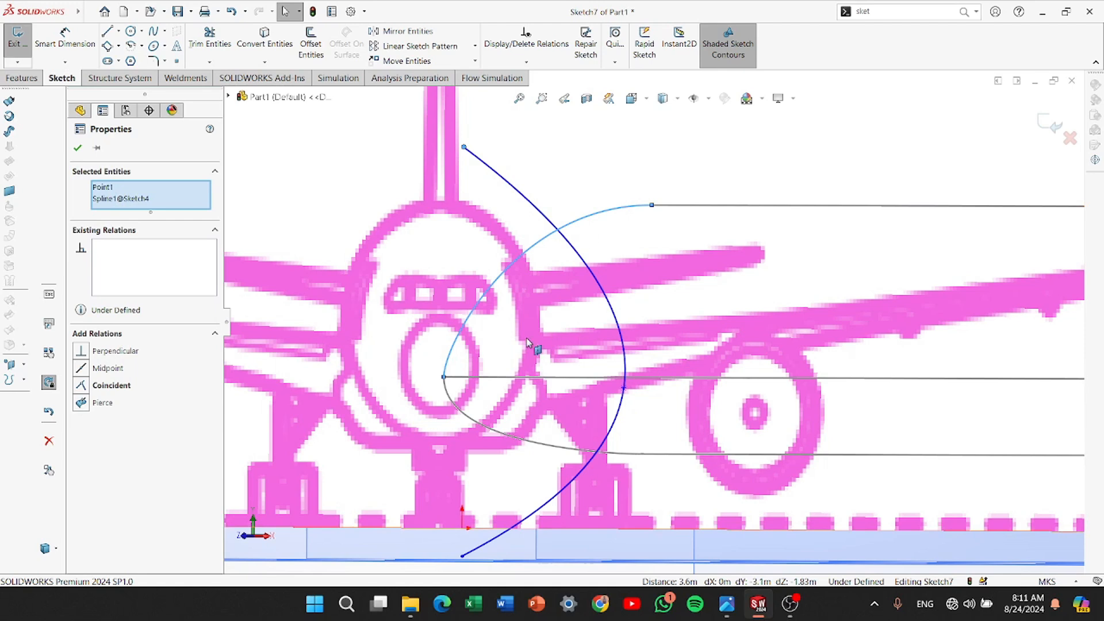
{"action": "left_click", "coordinate": [105, 386]}
{"action": "left_click", "coordinate": [82, 403]}
{"action": "scroll", "coordinate": [453, 308], "scroll_direction": "down", "scroll_amount": 5}
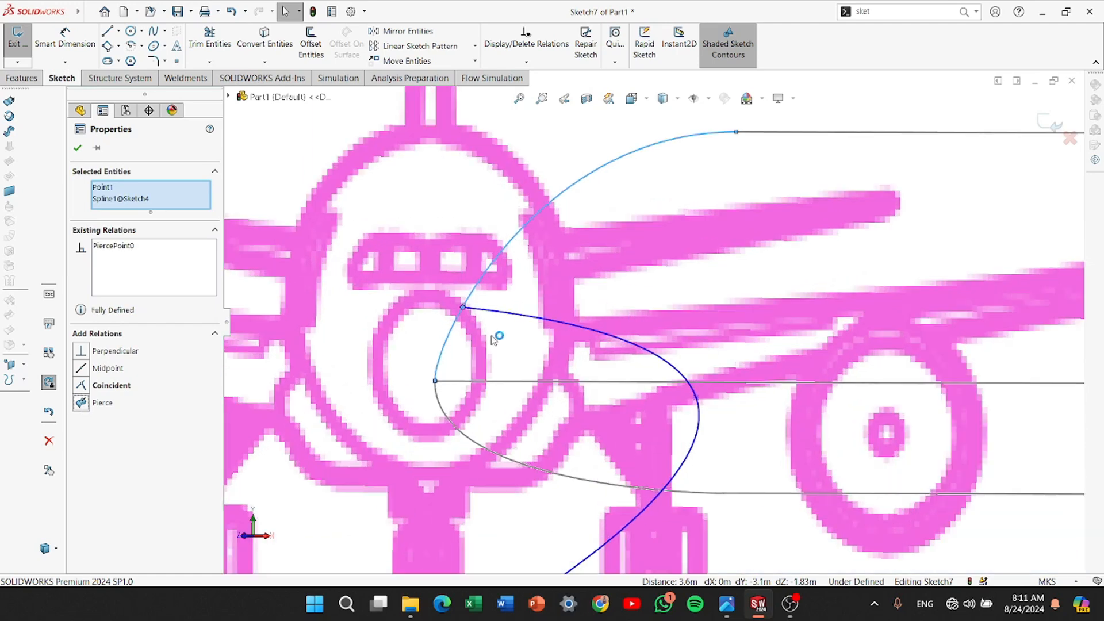
Add a Pierce relation between the spline's middle point and the side guide curve of 3DSketch2
{"action": "scroll", "coordinate": [655, 322], "scroll_direction": "up", "scroll_amount": 2}
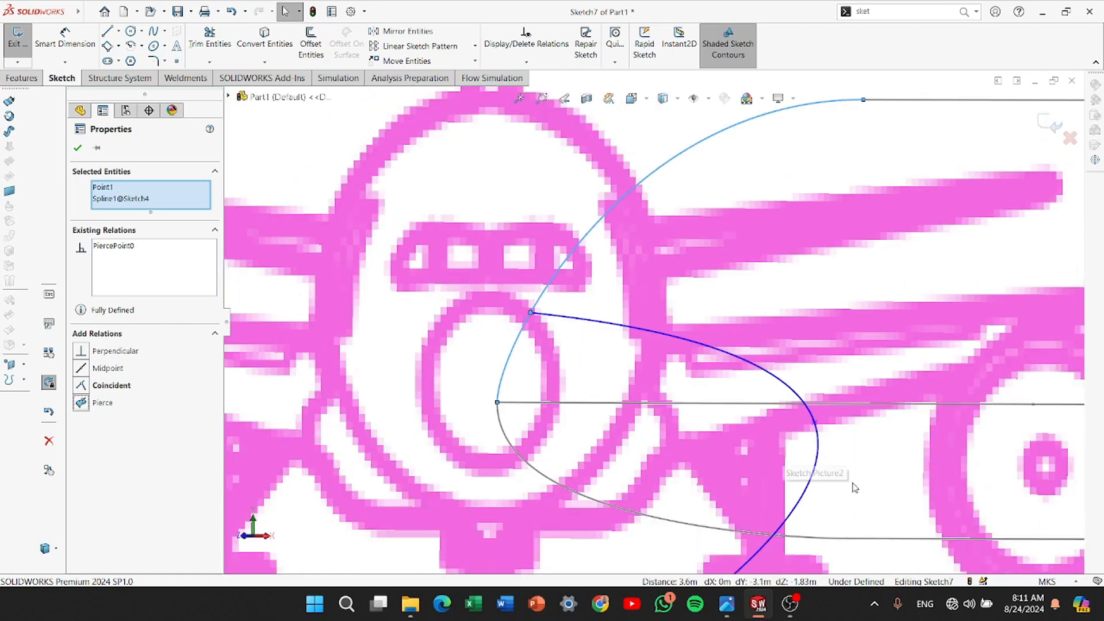
{"action": "left_click", "coordinate": [813, 422]}
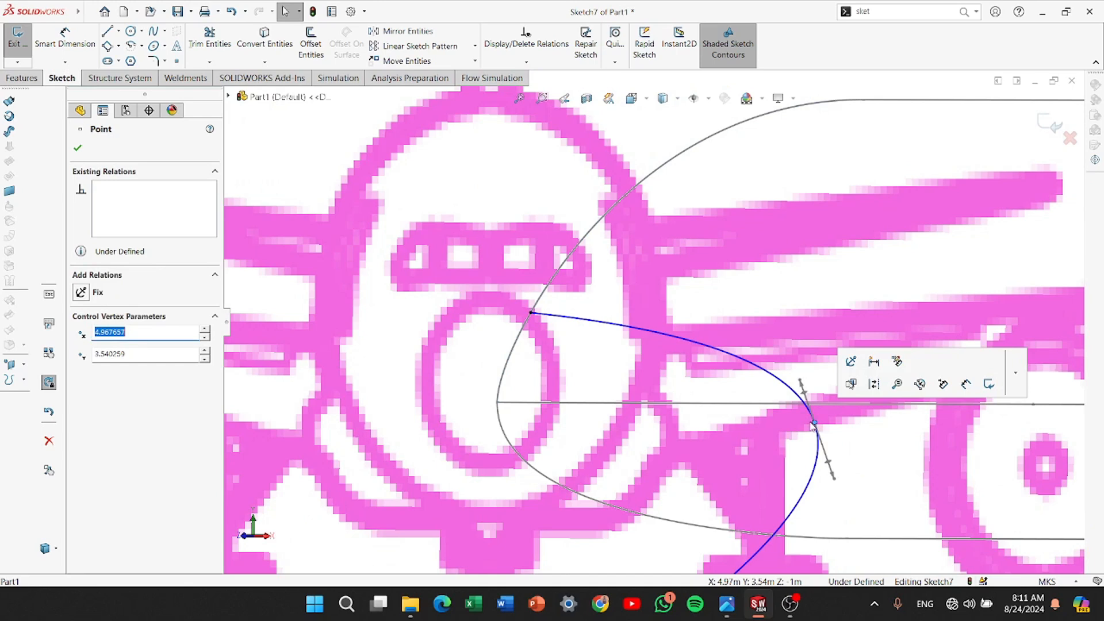
{"action": "left_click", "coordinate": [728, 407], "text": "ctrl"}
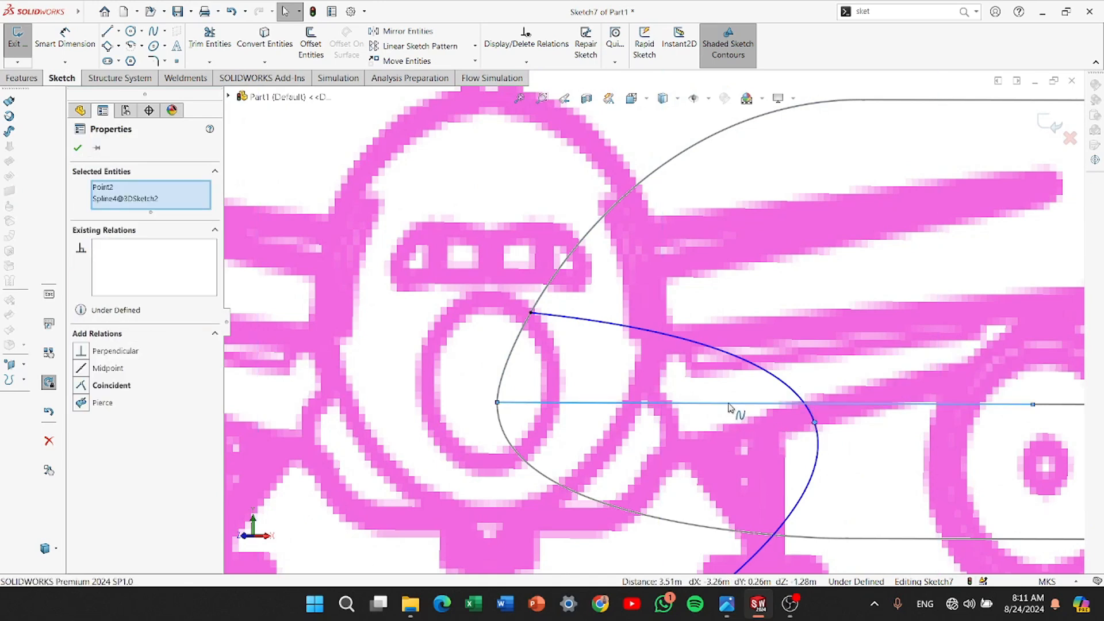
{"action": "left_click", "coordinate": [82, 404]}
{"action": "scroll", "coordinate": [567, 421], "scroll_direction": "up", "scroll_amount": 3}
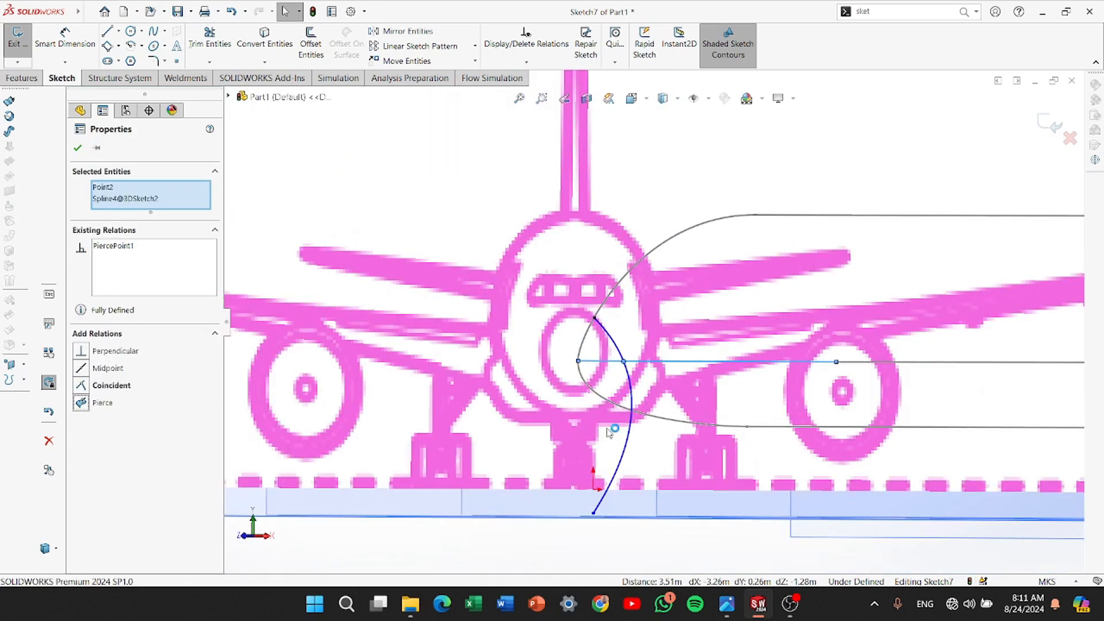
Add a Pierce relation between the spline's lower endpoint and the lower nose profile curve of Sketch4
{"action": "scroll", "coordinate": [817, 467], "scroll_direction": "down", "scroll_amount": 2}
{"action": "scroll", "coordinate": [892, 490], "scroll_direction": "down", "scroll_amount": 1}
{"action": "scroll", "coordinate": [800, 508], "scroll_direction": "down", "scroll_amount": 1}
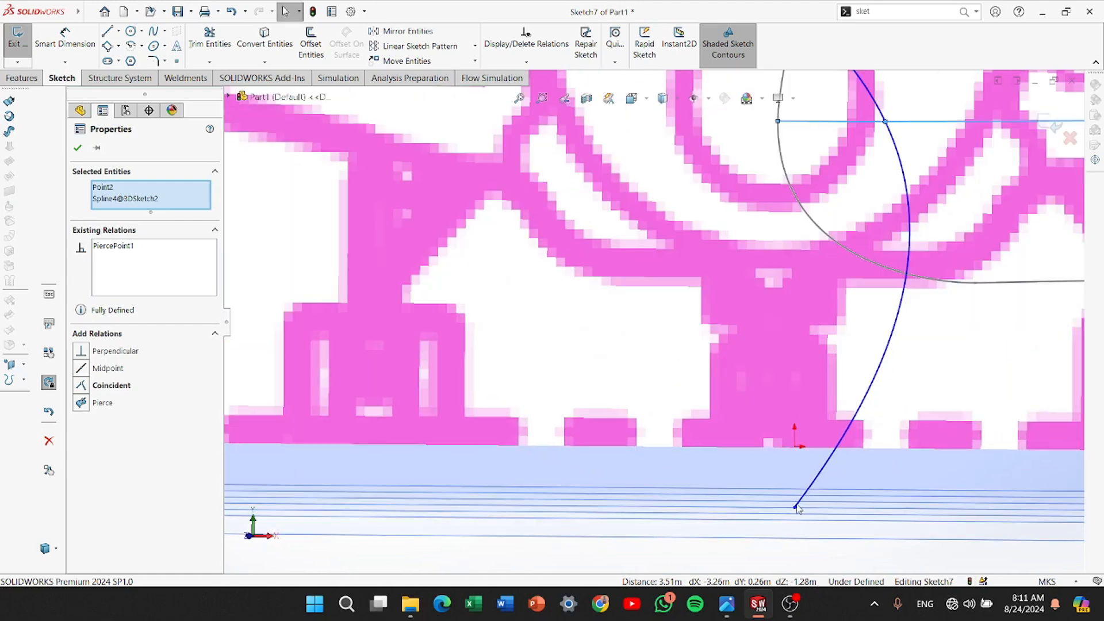
{"action": "left_click", "coordinate": [795, 509]}
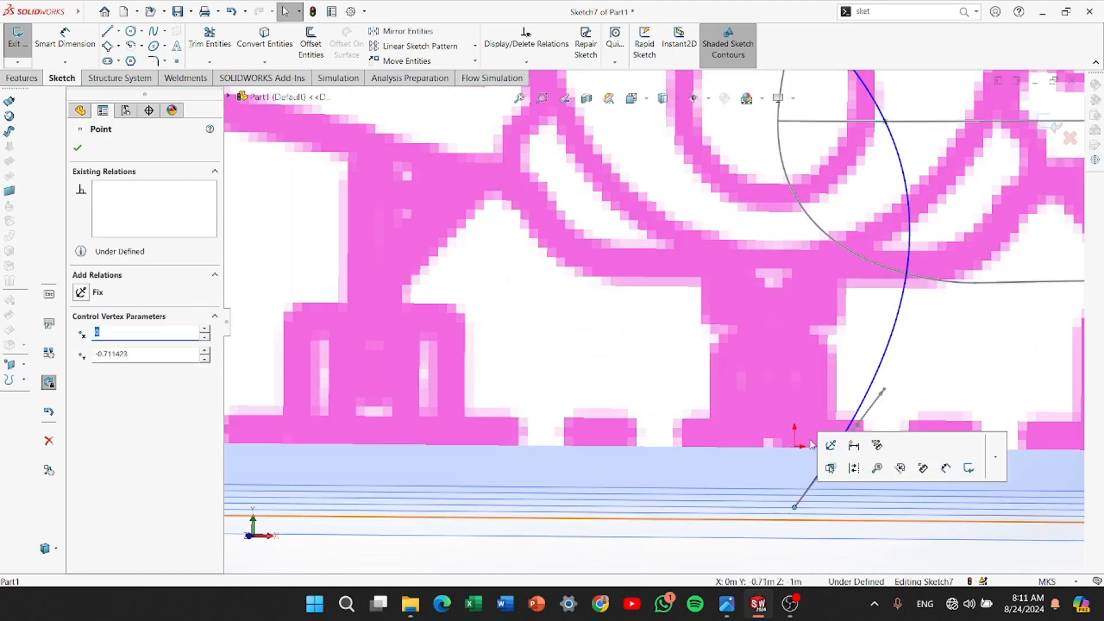
{"action": "left_click", "coordinate": [843, 253], "text": "ctrl"}
{"action": "left_click", "coordinate": [90, 403]}
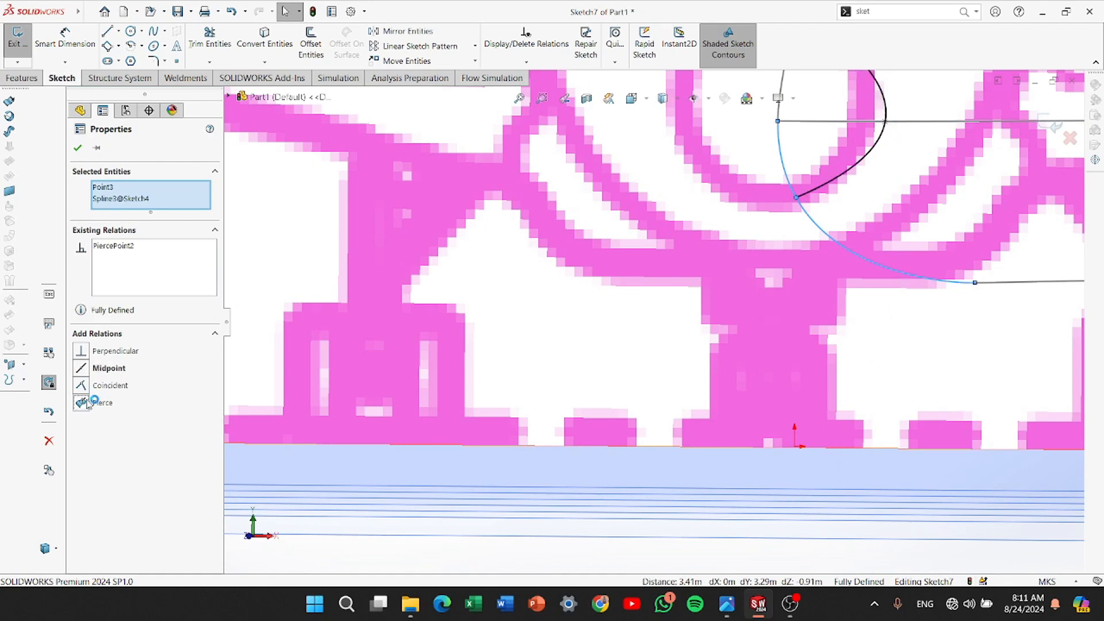
{"action": "scroll", "coordinate": [633, 365], "scroll_direction": "up", "scroll_amount": 4}
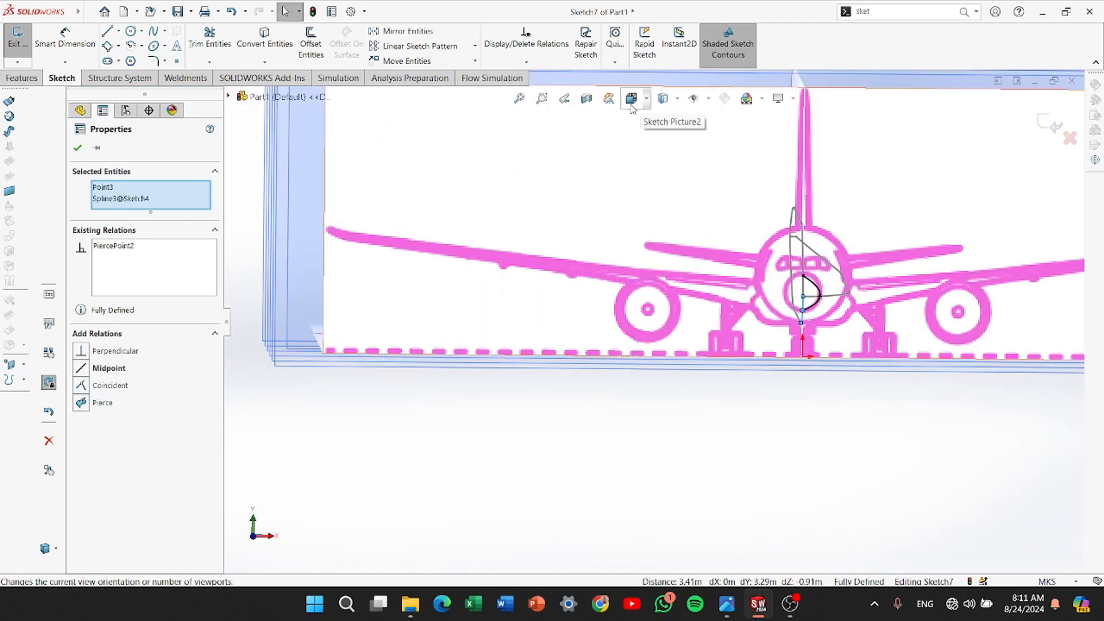
Mirror the nose cross-section spline about the Right Plane, working in the front view
{"action": "left_click", "coordinate": [662, 98]}
{"action": "left_click", "coordinate": [520, 398]}
{"action": "scroll", "coordinate": [625, 361], "scroll_direction": "down", "scroll_amount": 10}
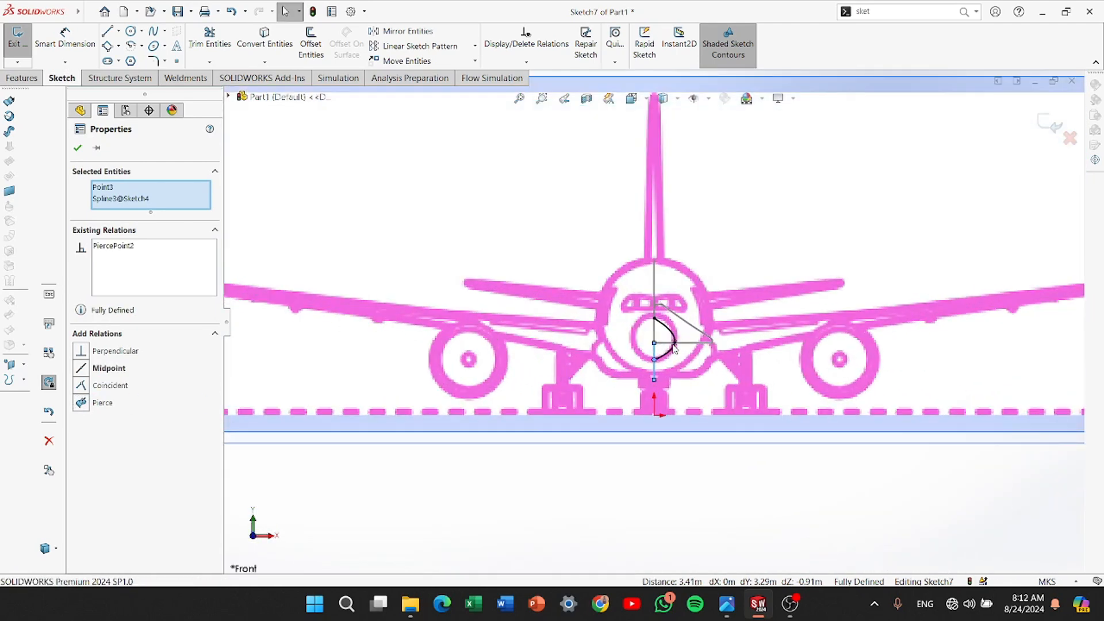
{"action": "key", "text": "f"}
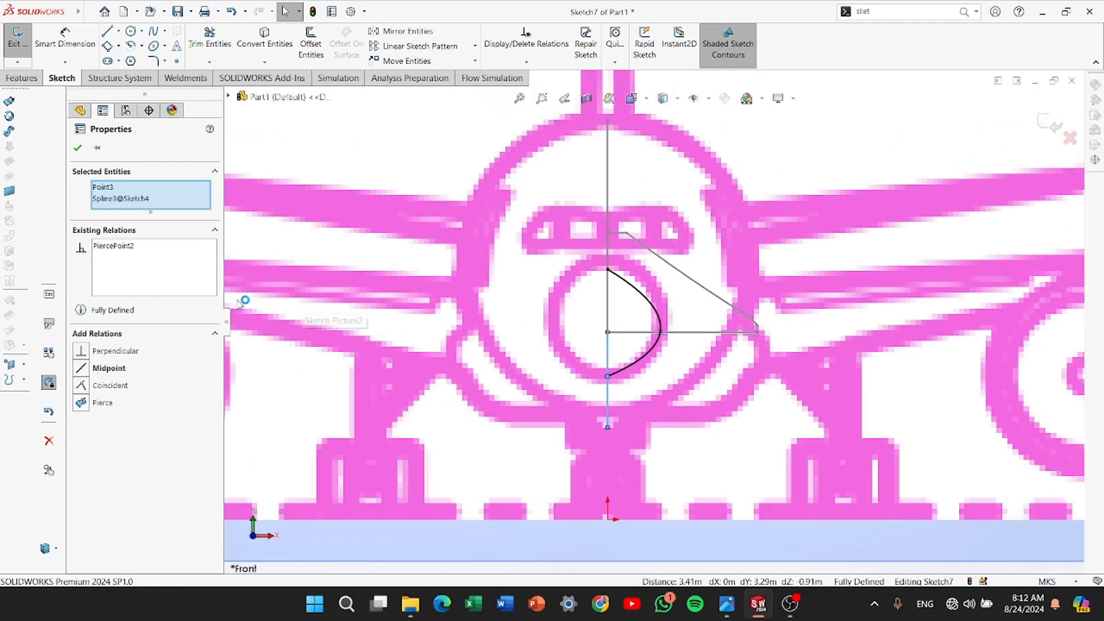
{"action": "key", "text": "Escape"}
{"action": "scroll", "coordinate": [637, 348], "scroll_direction": "down", "scroll_amount": 6}
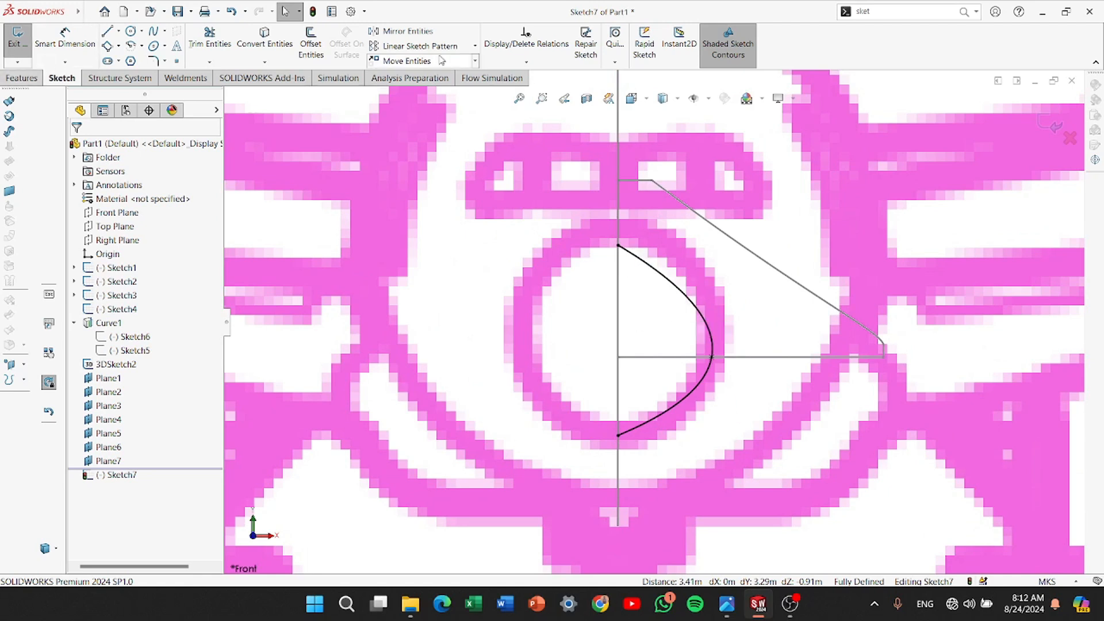
{"action": "left_click", "coordinate": [424, 32]}
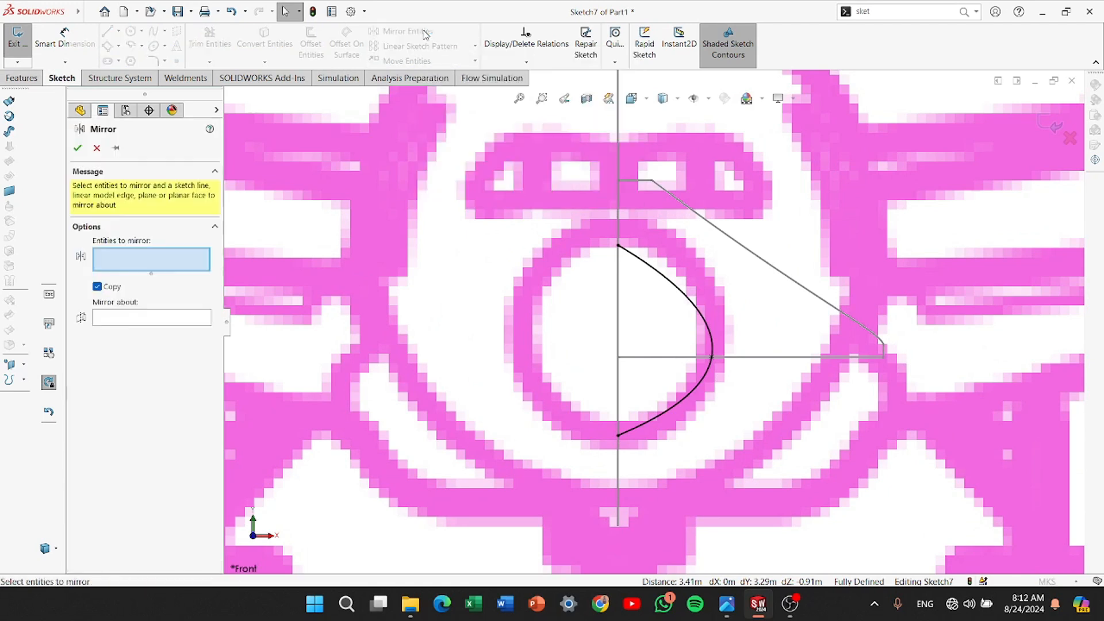
{"action": "left_click", "coordinate": [689, 397]}
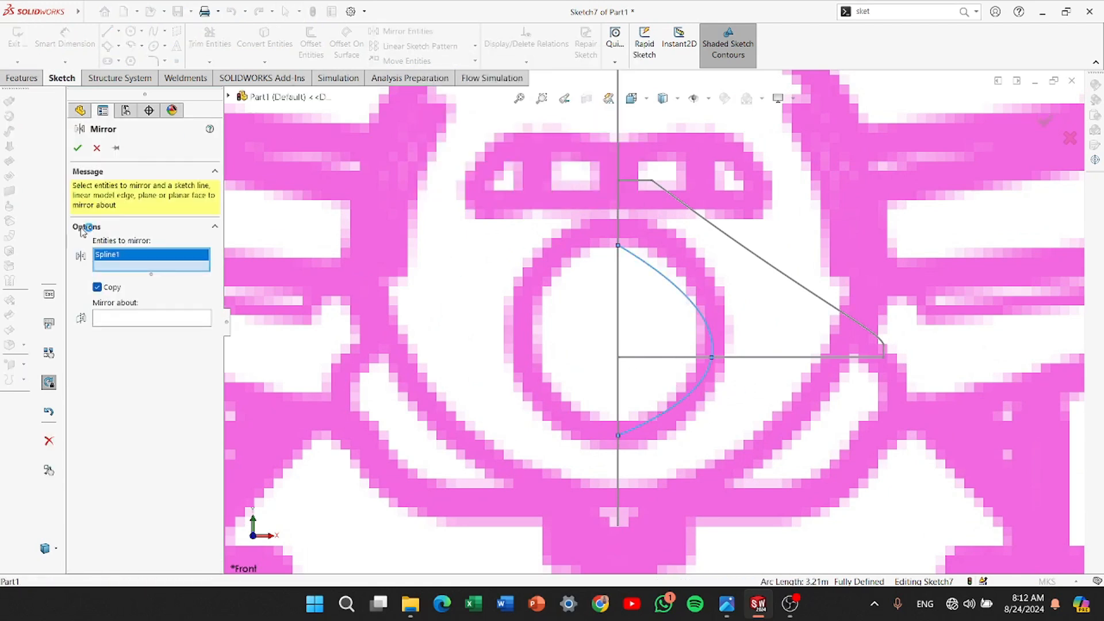
{"action": "left_click", "coordinate": [127, 317]}
{"action": "left_click", "coordinate": [230, 97]}
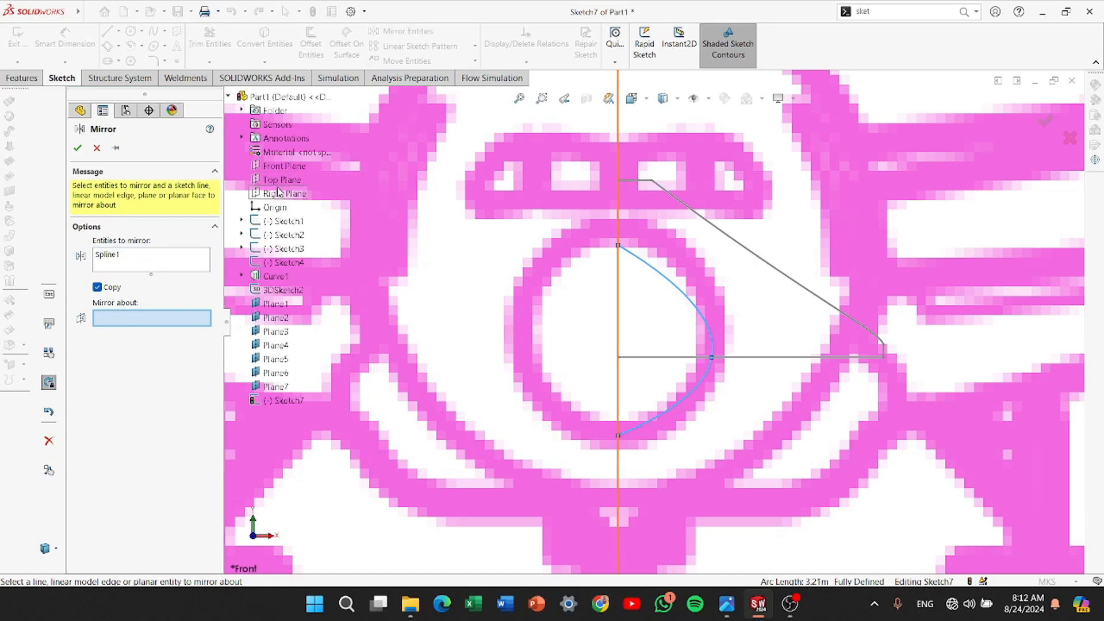
{"action": "left_click", "coordinate": [276, 193]}
{"action": "key", "text": "Return"}
{"action": "scroll", "coordinate": [673, 368], "scroll_direction": "up", "scroll_amount": 4}
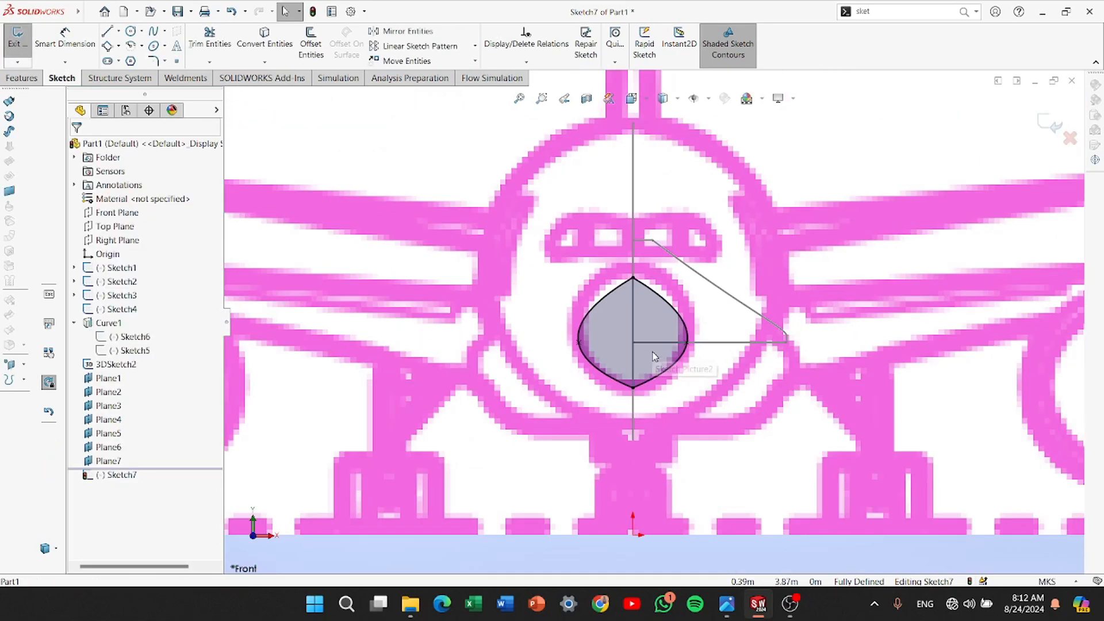
Make the tangency handle at the original spline's upper endpoint horizontal
{"action": "scroll", "coordinate": [650, 353], "scroll_direction": "down", "scroll_amount": 4}
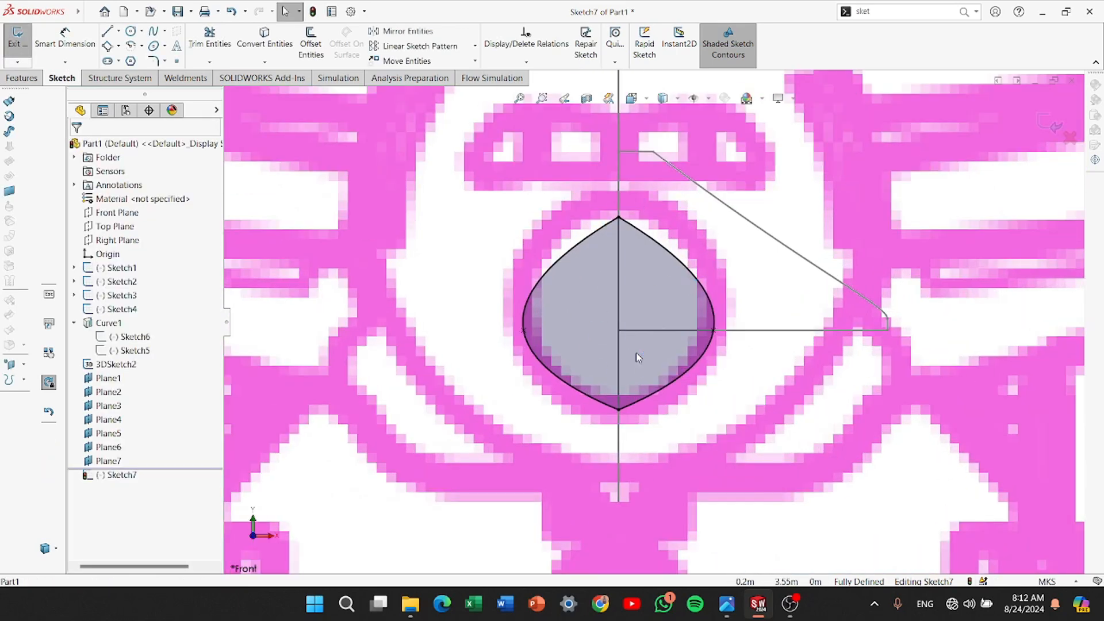
{"action": "left_click", "coordinate": [681, 266]}
{"action": "mouse_move", "coordinate": [662, 246]}
{"action": "left_mouse_down"}
{"action": "mouse_move", "coordinate": [673, 218]}
{"action": "mouse_move", "coordinate": [666, 244]}
{"action": "left_mouse_up"}
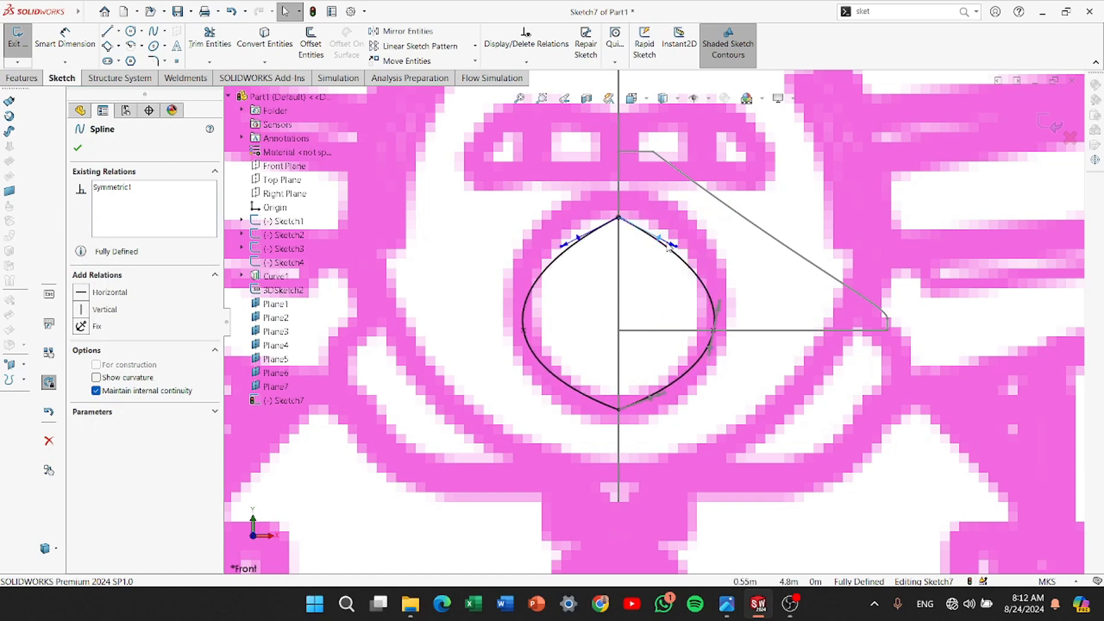
{"action": "scroll", "coordinate": [664, 239], "scroll_direction": "down", "scroll_amount": 3}
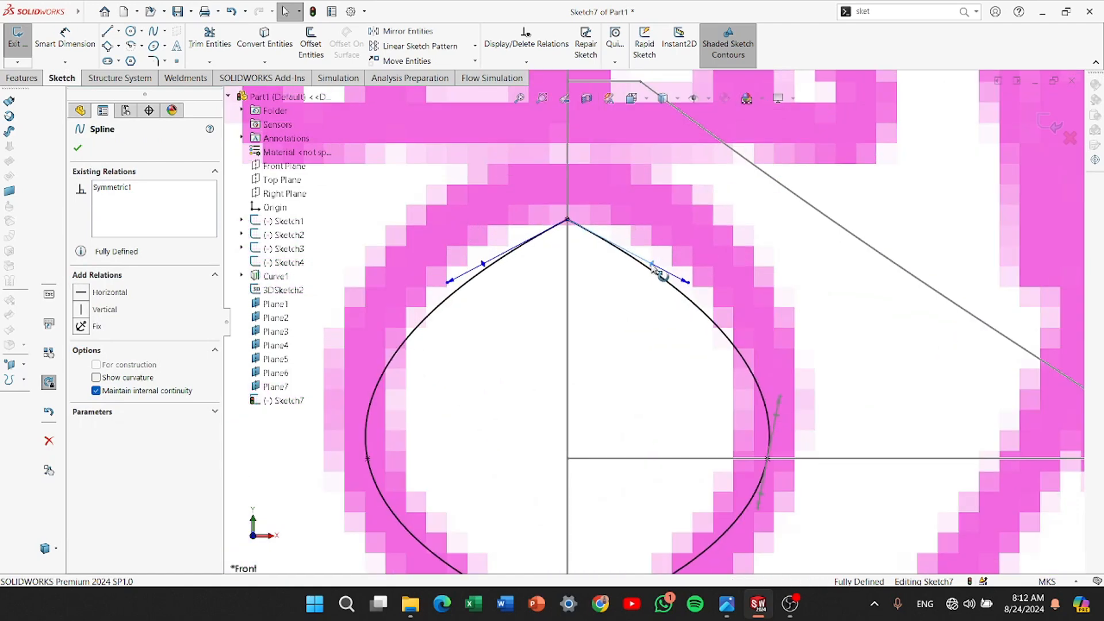
{"action": "left_click", "coordinate": [85, 295]}
{"action": "scroll", "coordinate": [661, 414], "scroll_direction": "up", "scroll_amount": 4}
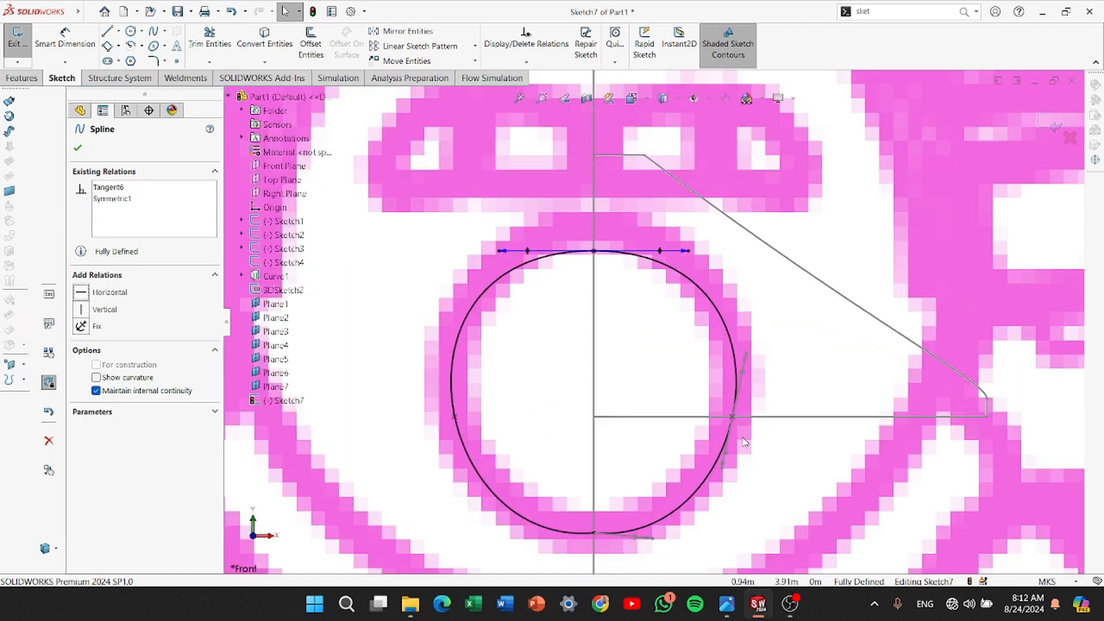
Make the tangency handle at the original spline's lower endpoint horizontal
{"action": "scroll", "coordinate": [618, 444], "scroll_direction": "down", "scroll_amount": 5}
{"action": "left_click", "coordinate": [624, 440]}
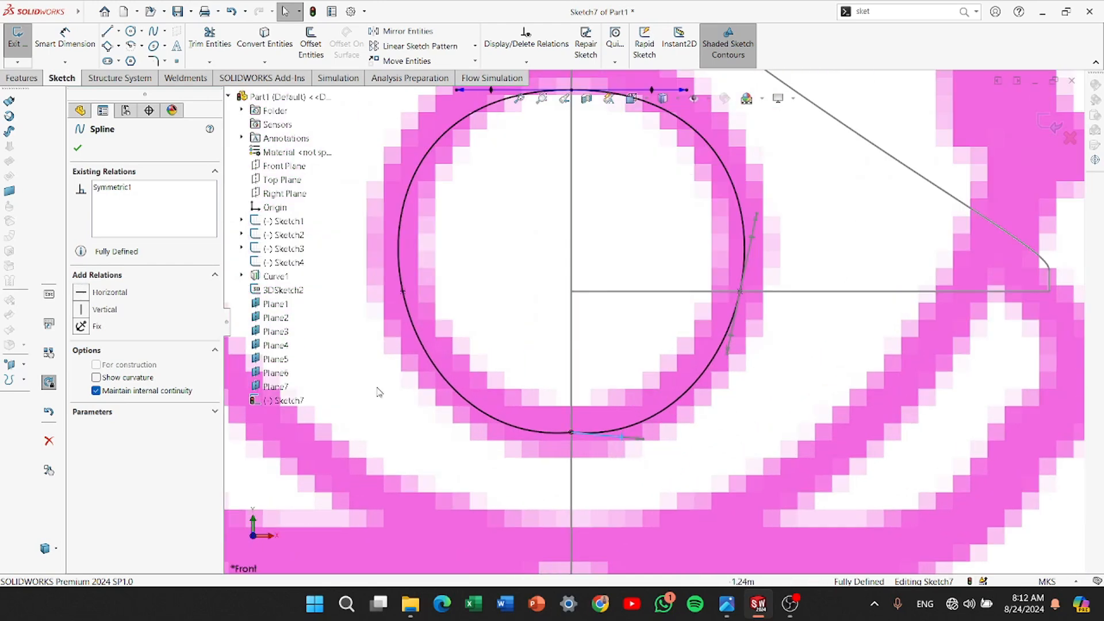
{"action": "left_click", "coordinate": [84, 294]}
{"action": "scroll", "coordinate": [747, 293], "scroll_direction": "up", "scroll_amount": 3}
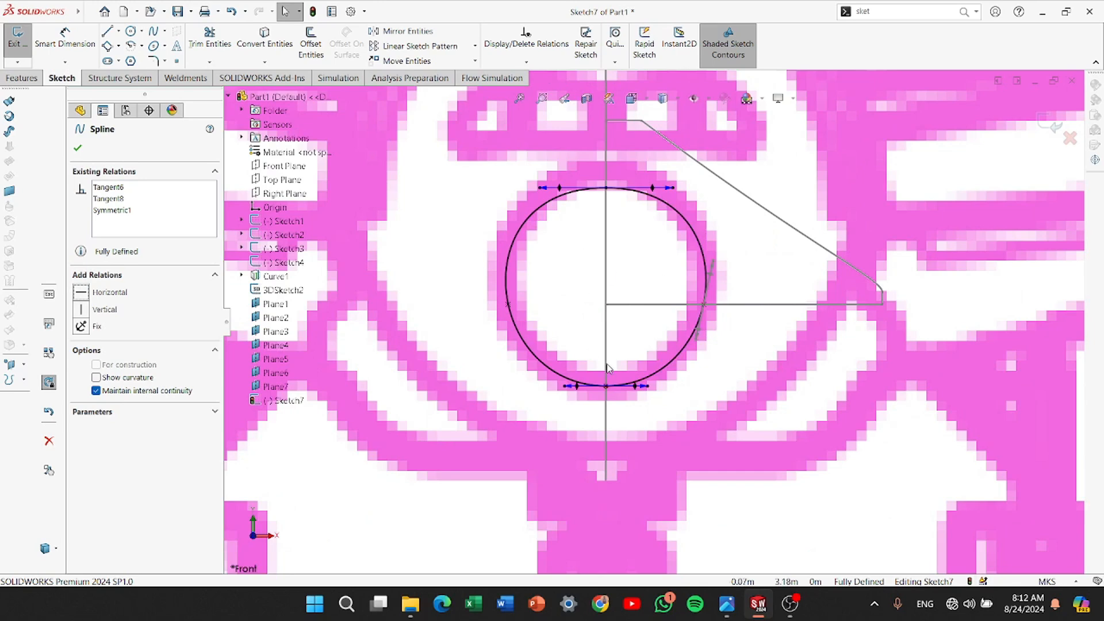
{"action": "scroll", "coordinate": [608, 368], "scroll_direction": "up", "scroll_amount": 3}
{"action": "scroll", "coordinate": [673, 310], "scroll_direction": "down", "scroll_amount": 3}
{"action": "scroll", "coordinate": [673, 309], "scroll_direction": "down", "scroll_amount": 2}
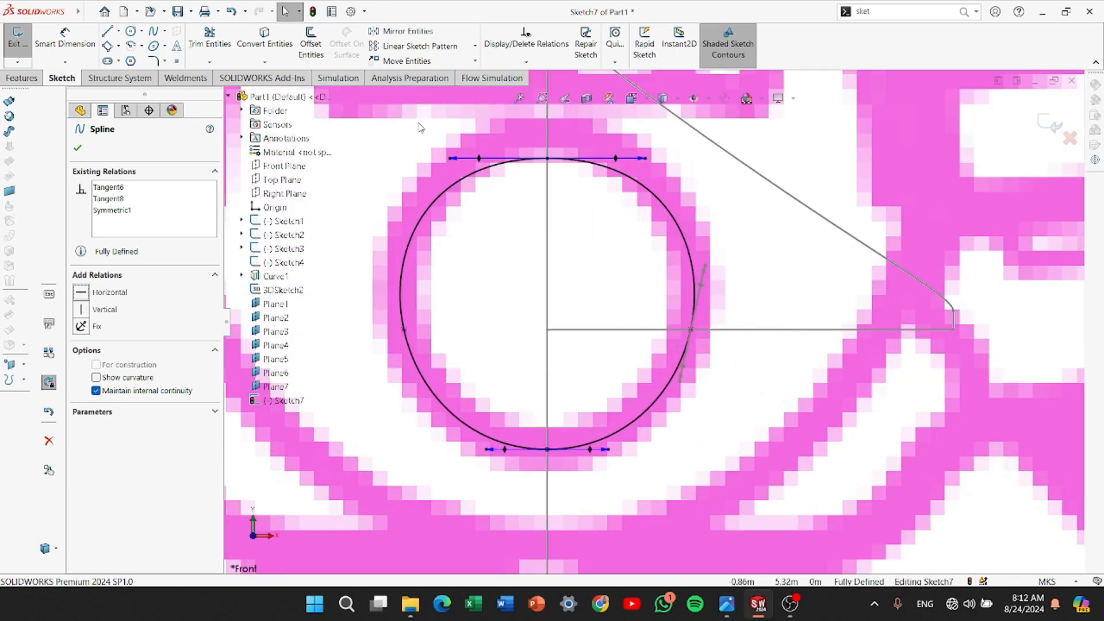
Trim away the mirrored half of the nose cross-section with Power trim
{"action": "left_click", "coordinate": [210, 40]}
{"action": "left_click_drag", "start_coordinate": [410, 195], "coordinate": [409, 466]}
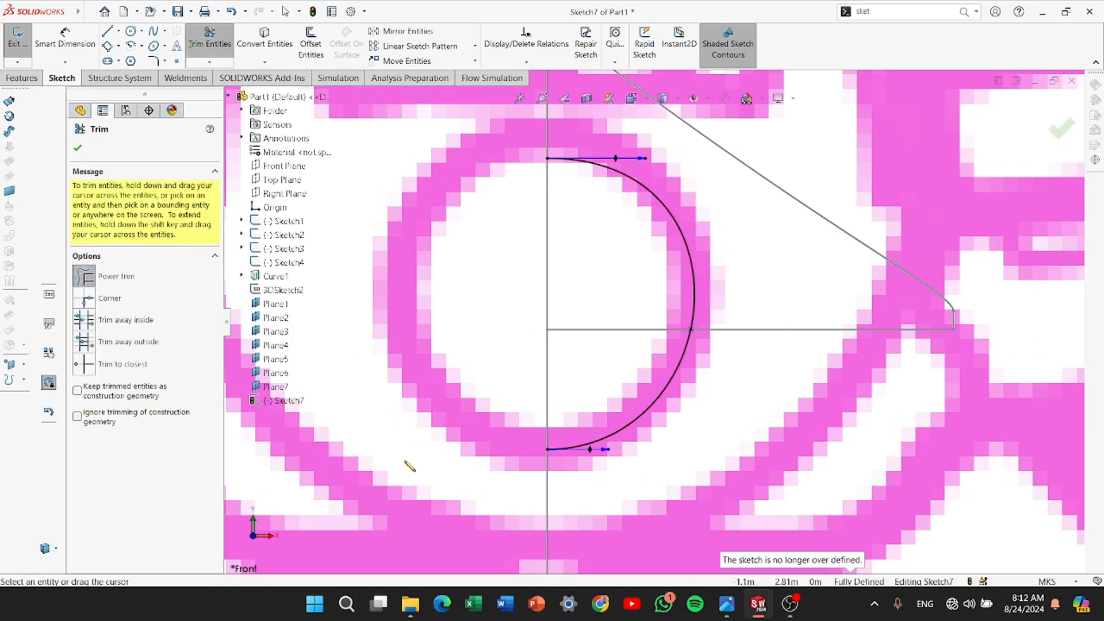
{"action": "scroll", "coordinate": [655, 297], "scroll_direction": "up", "scroll_amount": 3}
{"action": "scroll", "coordinate": [685, 293], "scroll_direction": "down", "scroll_amount": 3}
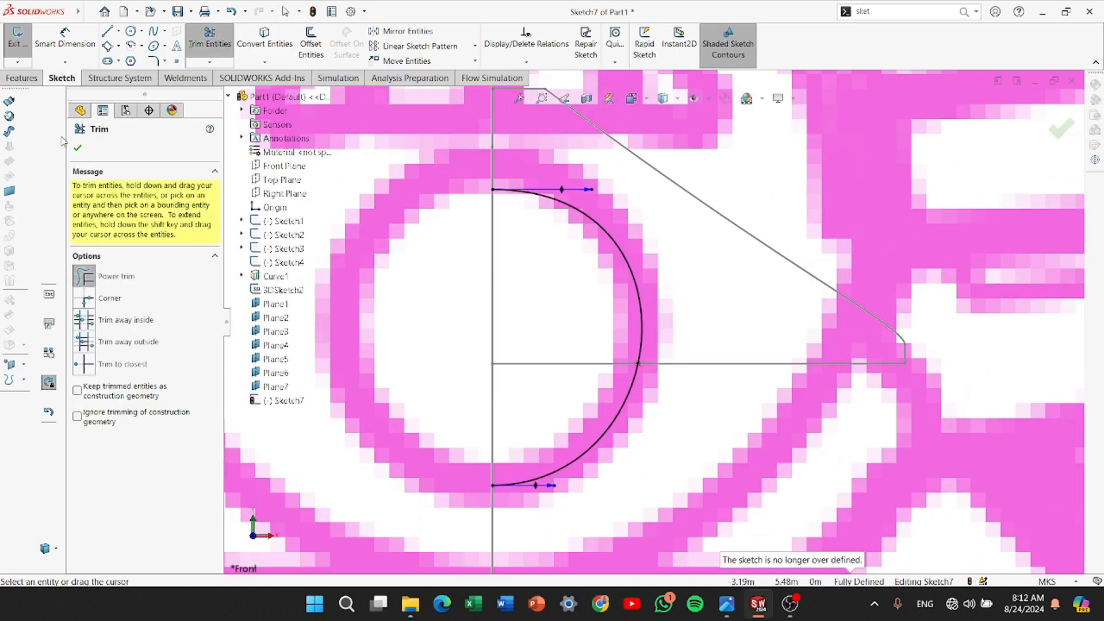
Shorten the spline's upper tangency handle to round the curve, activate its side-point handle, and exit the sketch
{"action": "scroll", "coordinate": [650, 298], "scroll_direction": "up", "scroll_amount": 2}
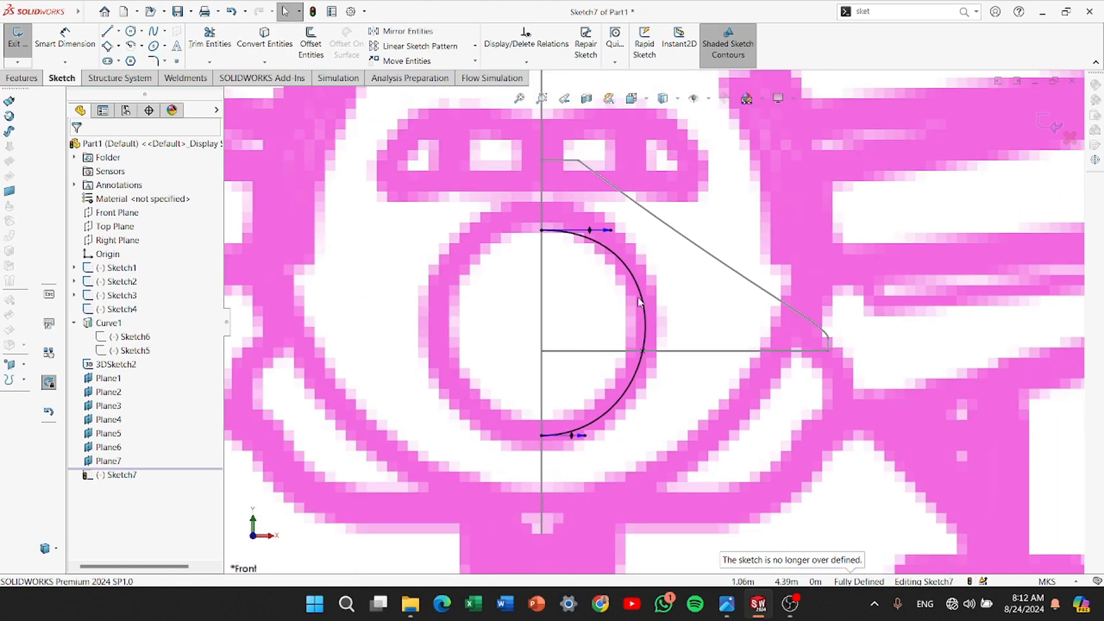
{"action": "scroll", "coordinate": [637, 282], "scroll_direction": "down", "scroll_amount": 1}
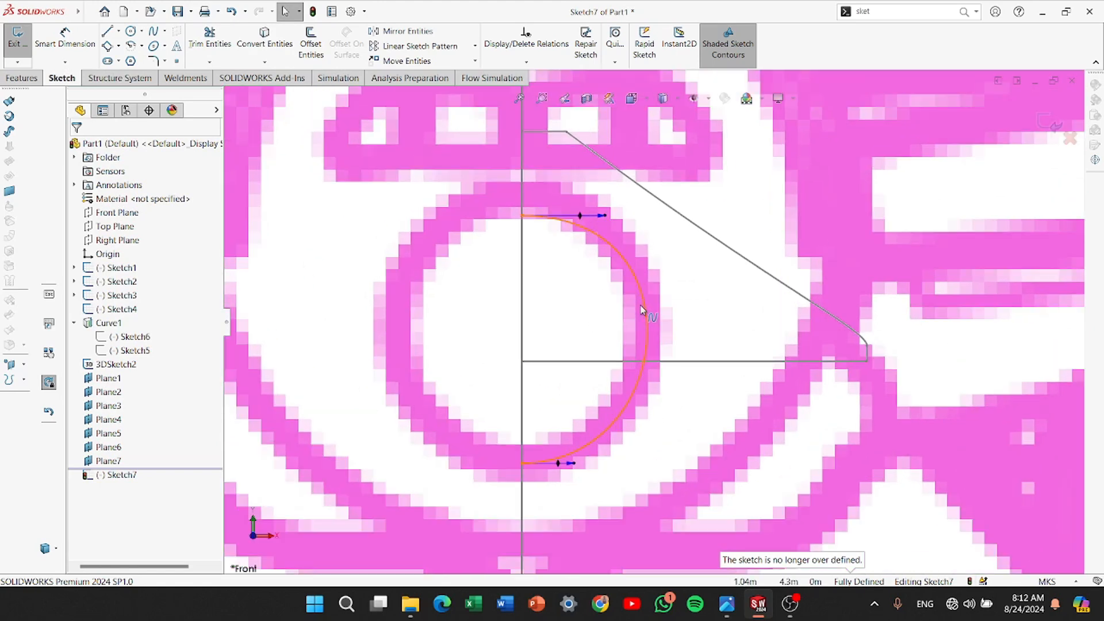
{"action": "left_click_drag", "start_coordinate": [605, 216], "coordinate": [577, 216]}
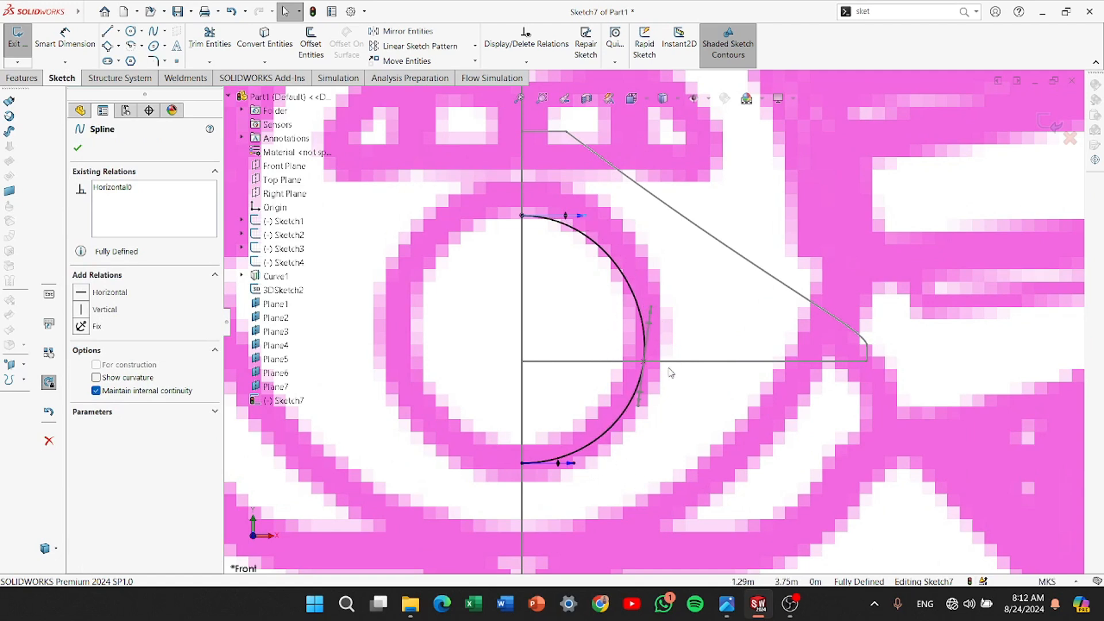
{"action": "left_click", "coordinate": [647, 307]}
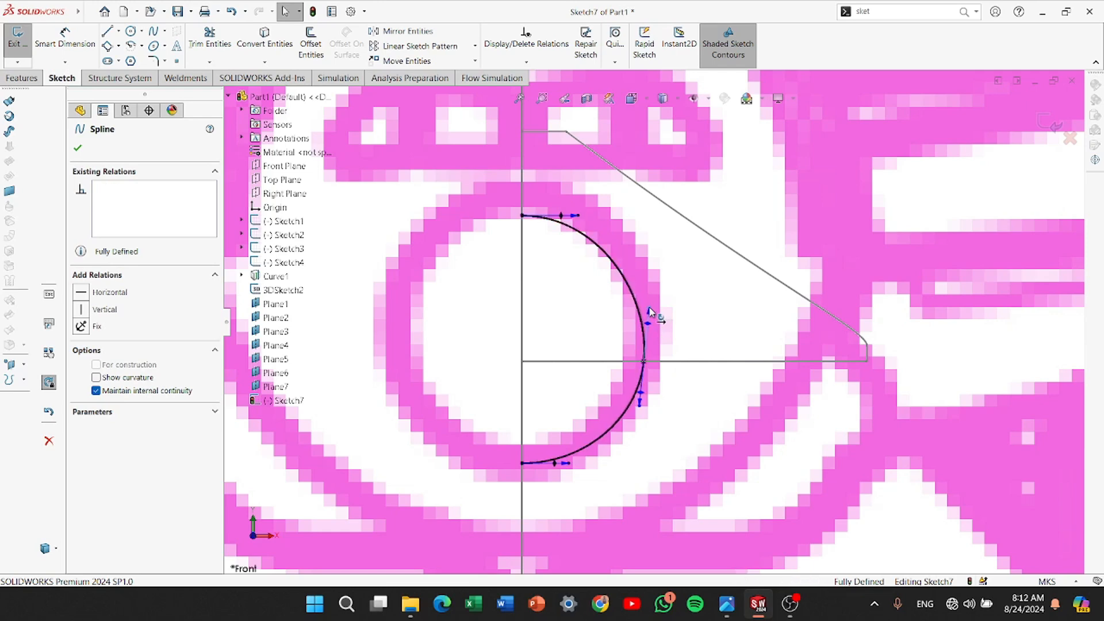
{"action": "scroll", "coordinate": [650, 320], "scroll_direction": "up", "scroll_amount": 5}
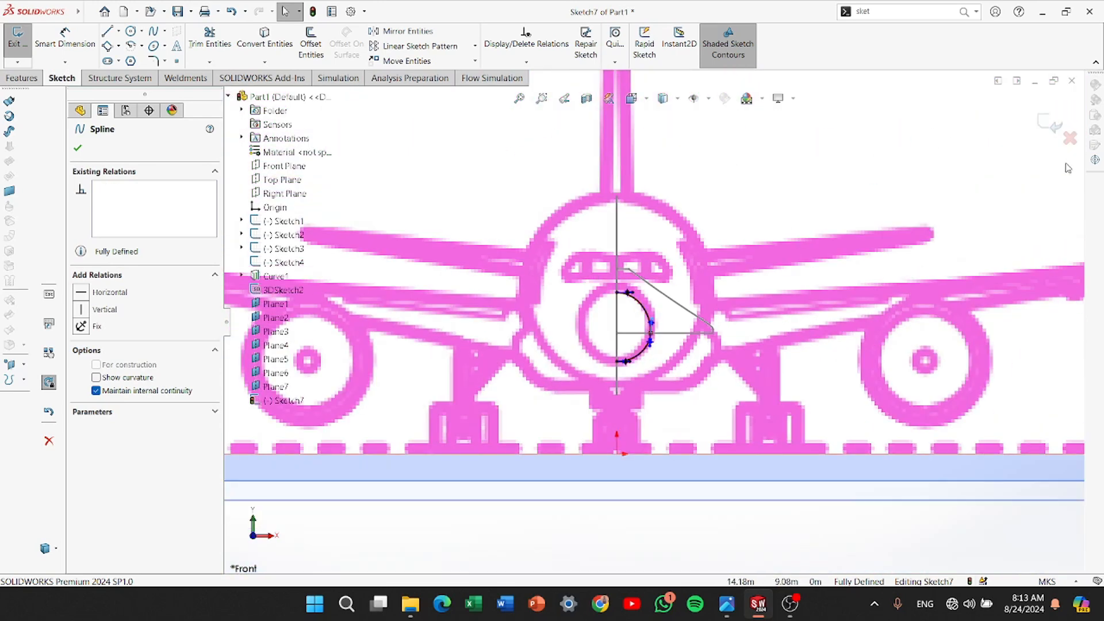
{"action": "left_click", "coordinate": [1042, 122]}
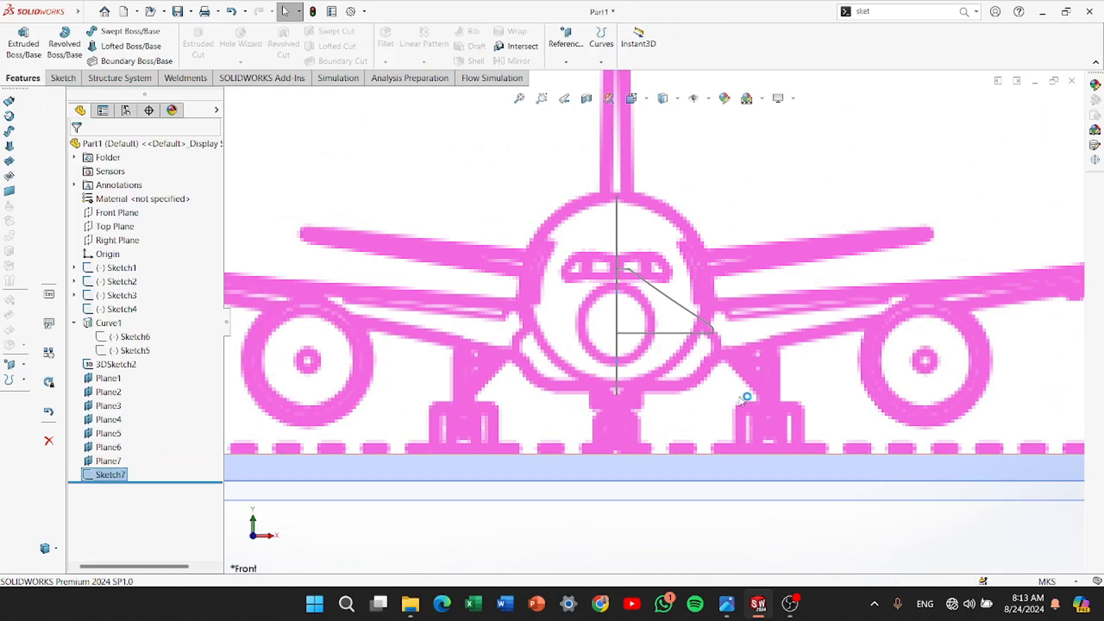
Hide Plane1 at the fuselage nose
{"action": "scroll", "coordinate": [695, 454], "scroll_direction": "up", "scroll_amount": 3}
{"action": "middle_click_drag", "start_coordinate": [664, 474], "coordinate": [537, 482]}
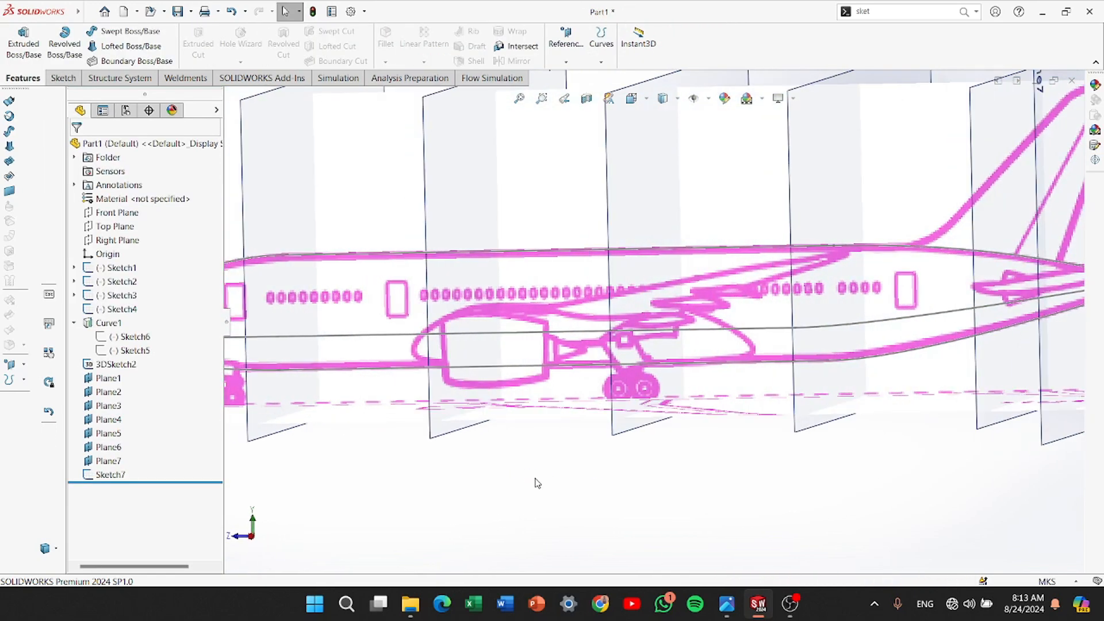
{"action": "scroll", "coordinate": [556, 480], "scroll_direction": "up", "scroll_amount": 5}
{"action": "middle_click_drag", "start_coordinate": [520, 419], "coordinate": [554, 426]}
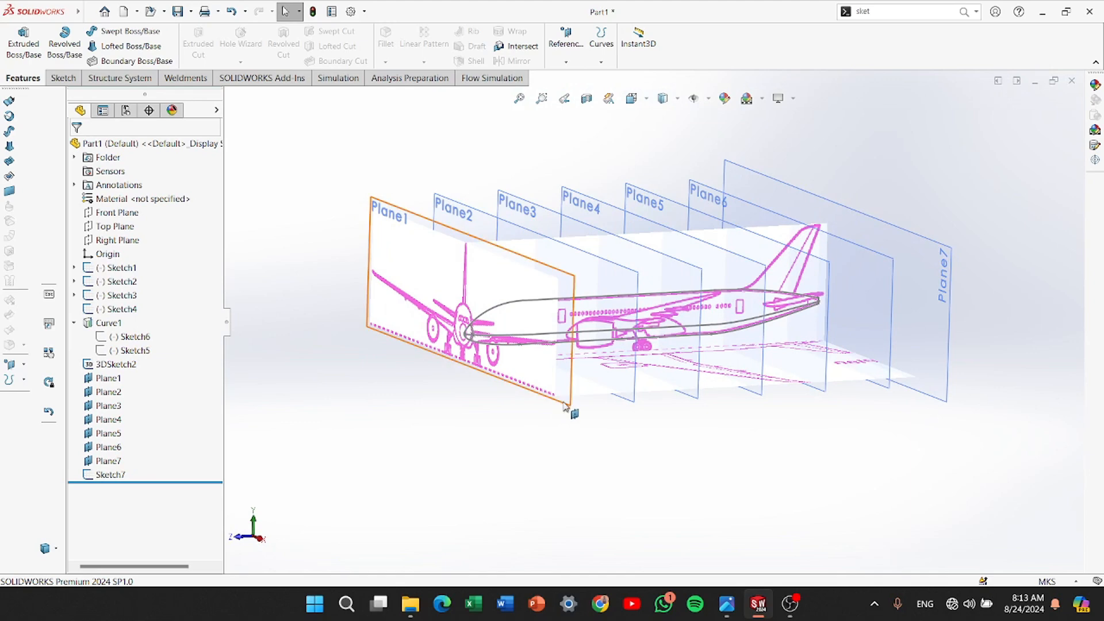
{"action": "right_click", "coordinate": [572, 410]}
{"action": "left_click", "coordinate": [623, 381]}
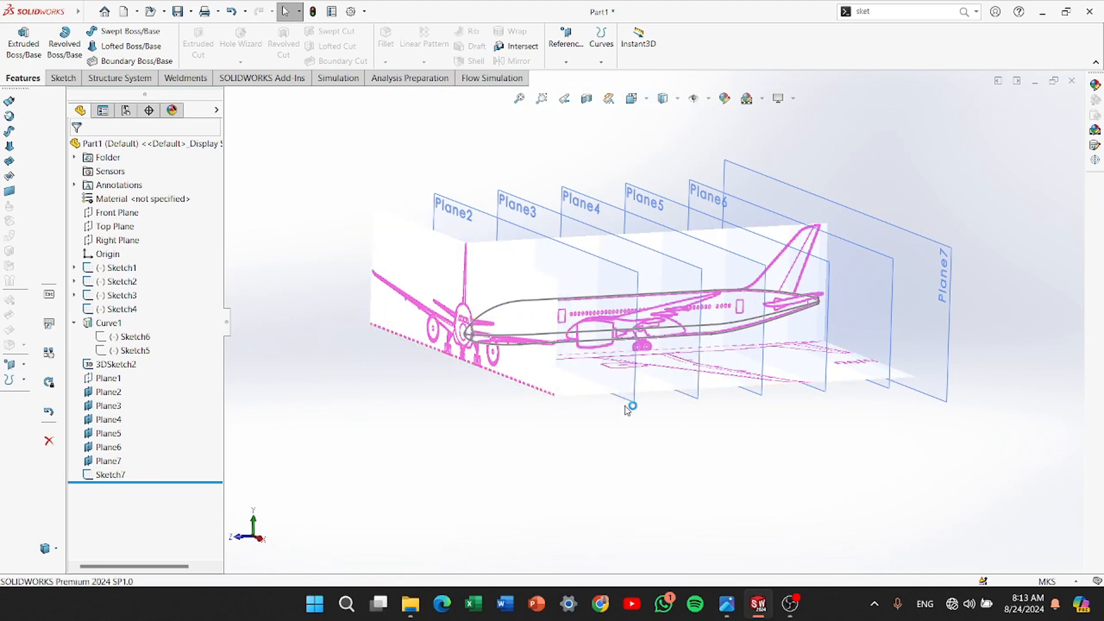
Start a sketch on Plane2 and draw a three-point spline from above the fuselage, around its side, to below it
{"action": "left_click", "coordinate": [634, 394]}
{"action": "left_click", "coordinate": [686, 364]}
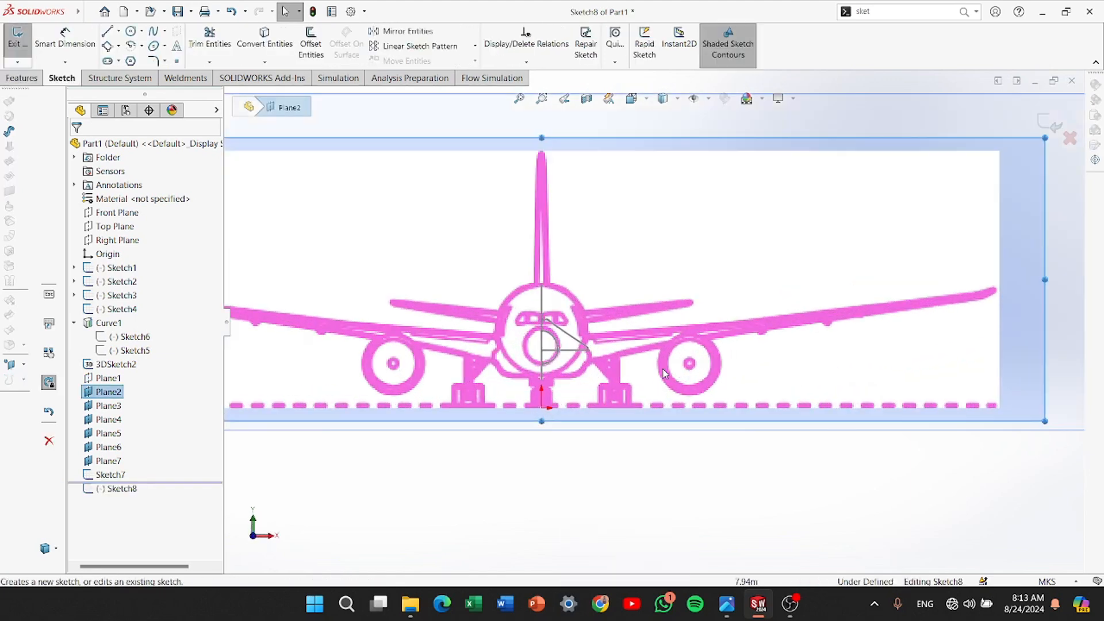
{"action": "scroll", "coordinate": [462, 335], "scroll_direction": "up", "scroll_amount": 3}
{"action": "left_click", "coordinate": [165, 31]}
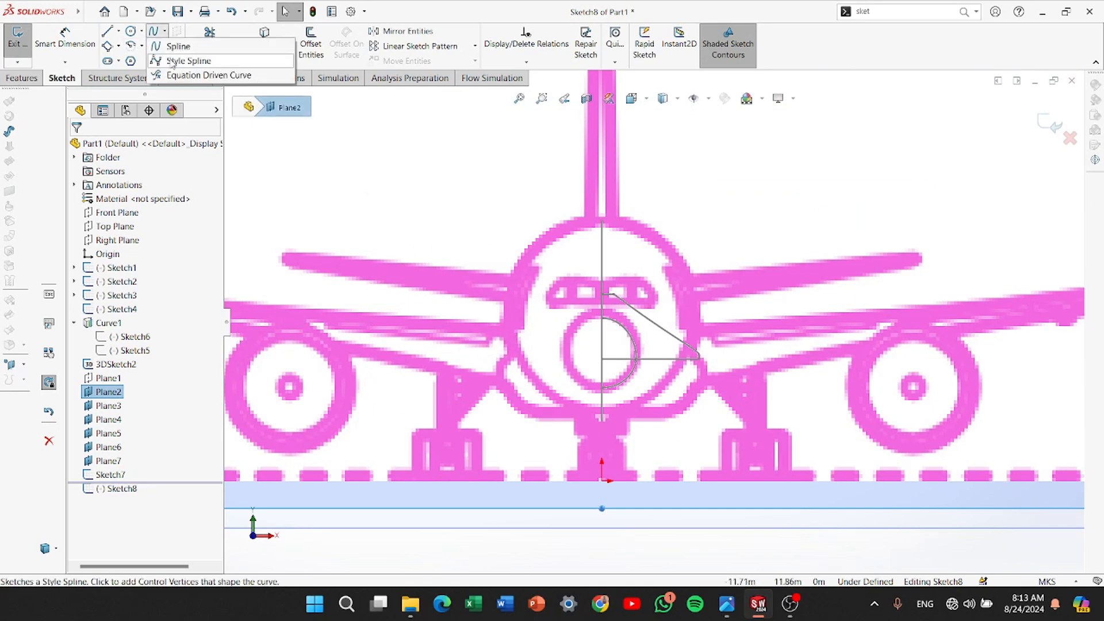
{"action": "left_click", "coordinate": [172, 42]}
{"action": "left_click", "coordinate": [601, 168]}
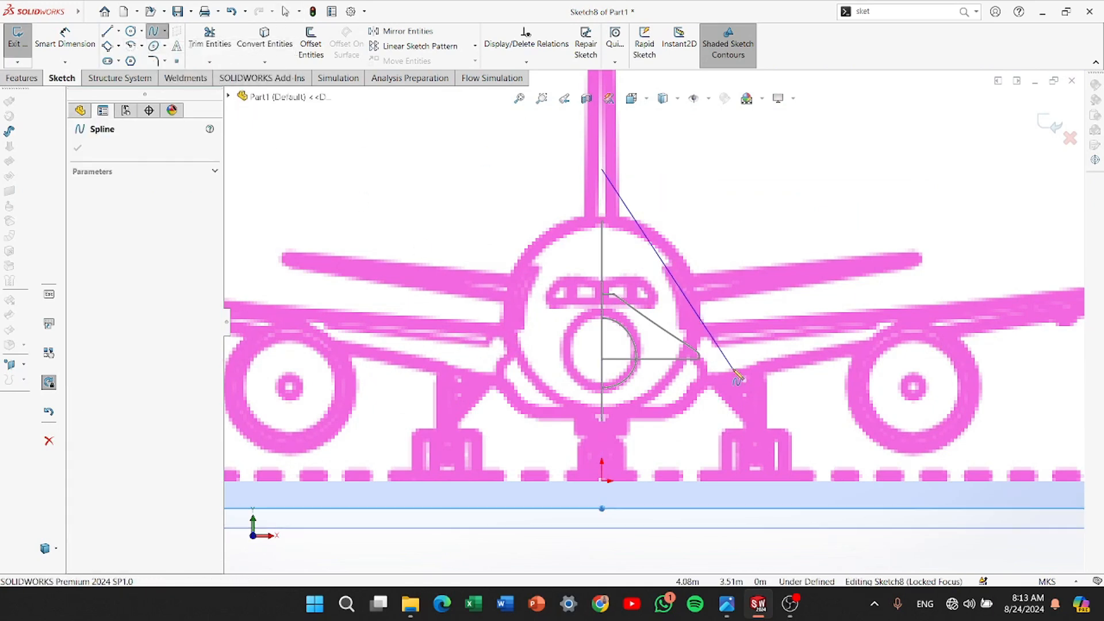
{"action": "left_click", "coordinate": [733, 368]}
{"action": "double_click", "coordinate": [601, 450]}
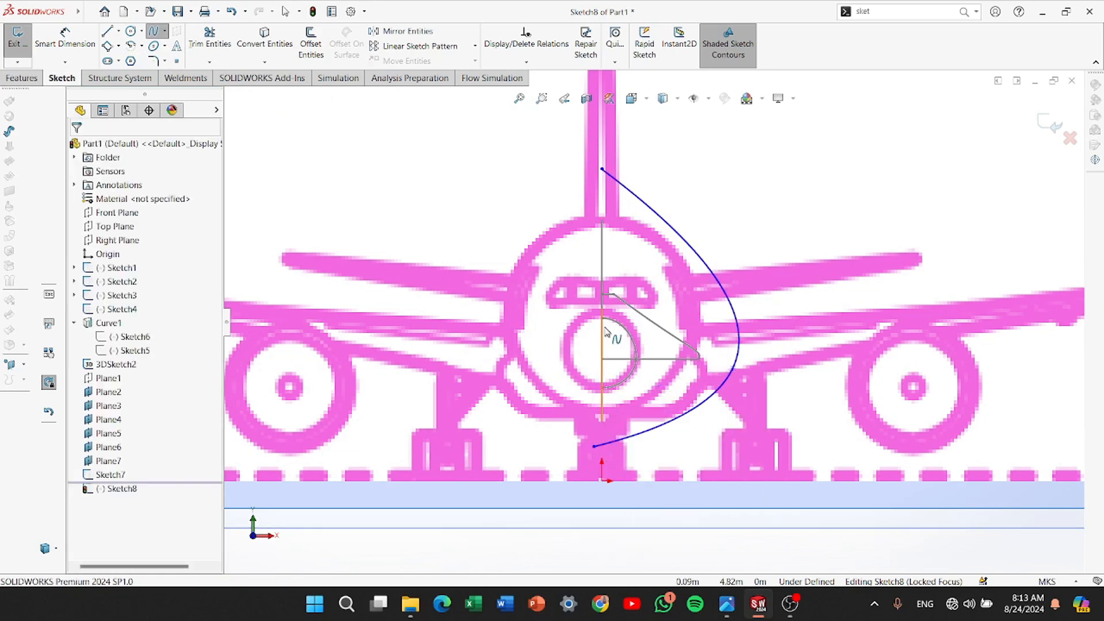
Try to pierce the new spline's upper endpoint to the curved nose section of the upper guide curve, and clear the selection
{"action": "middle_click_drag", "start_coordinate": [601, 450], "coordinate": [539, 275]}
{"action": "scroll", "coordinate": [517, 284], "scroll_direction": "down", "scroll_amount": 3}
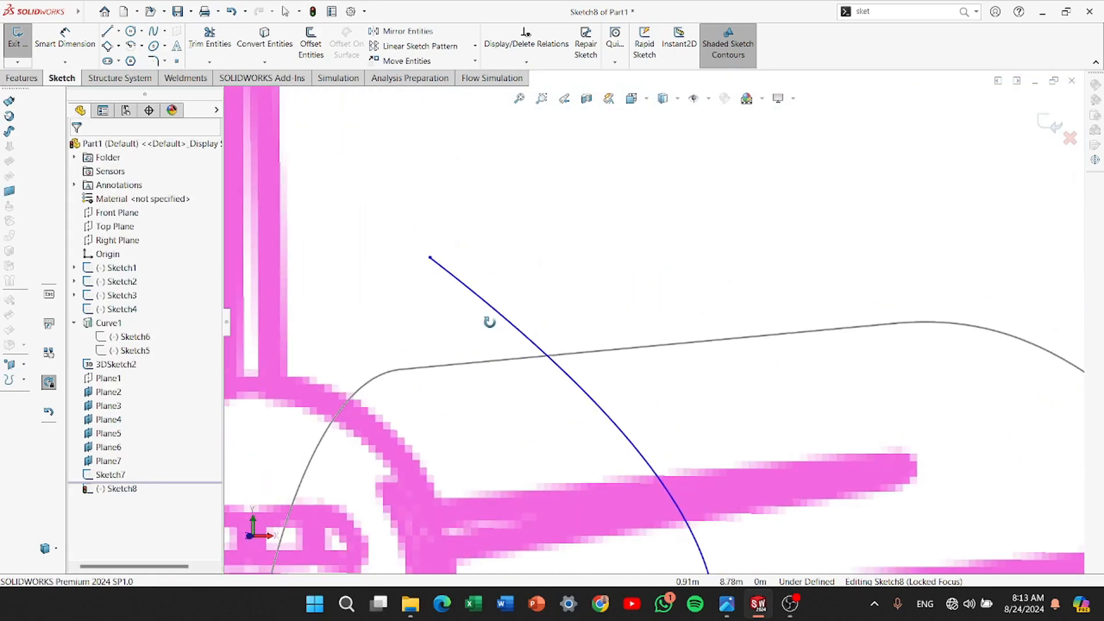
{"action": "scroll", "coordinate": [494, 319], "scroll_direction": "up", "scroll_amount": 6}
{"action": "scroll", "coordinate": [587, 354], "scroll_direction": "down", "scroll_amount": 10}
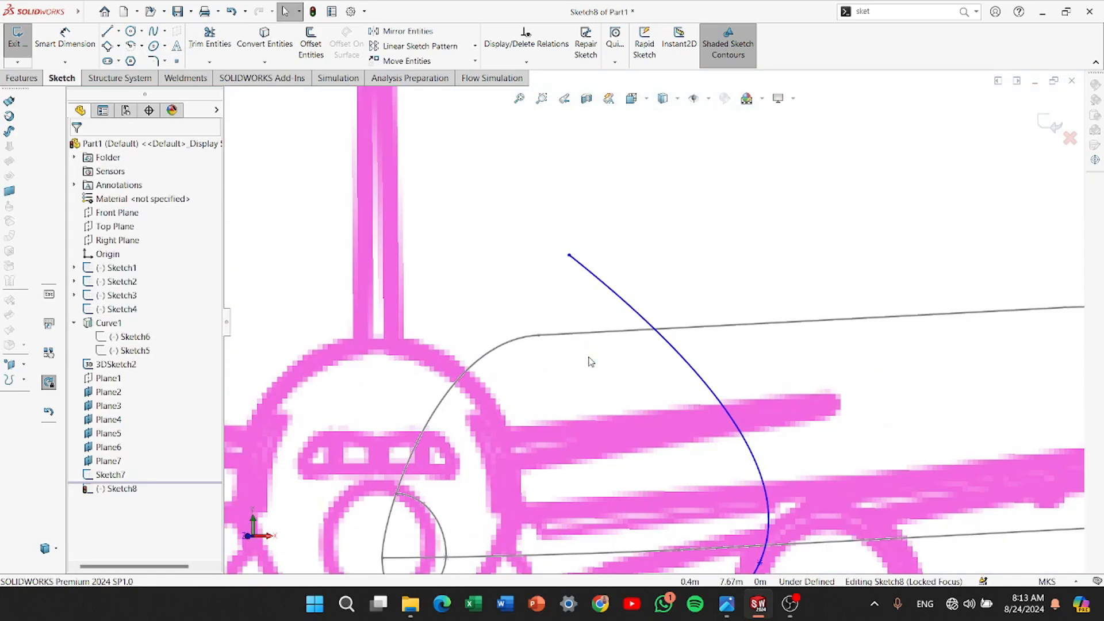
{"action": "left_click", "coordinate": [566, 174]}
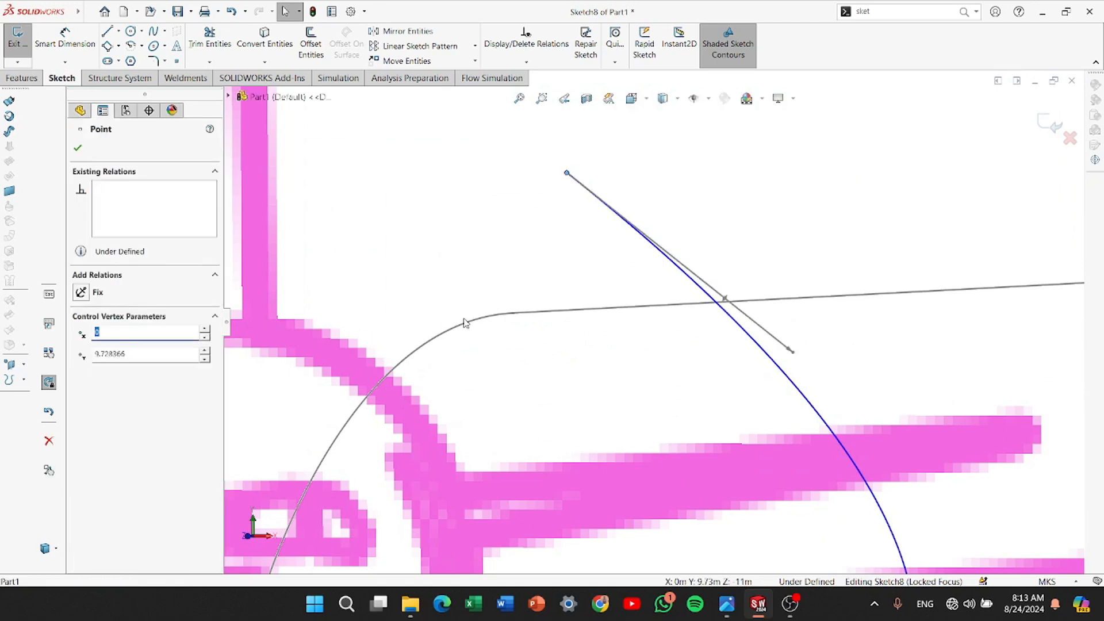
{"action": "left_click", "coordinate": [475, 332], "text": "ctrl"}
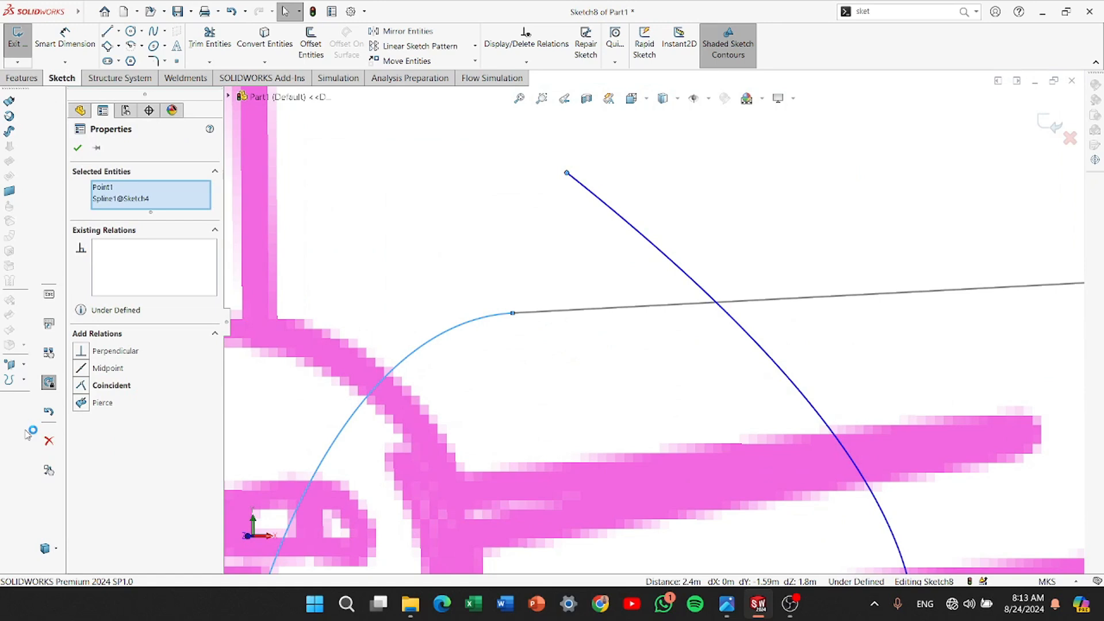
{"action": "left_click", "coordinate": [81, 403]}
{"action": "left_click", "coordinate": [660, 304]}
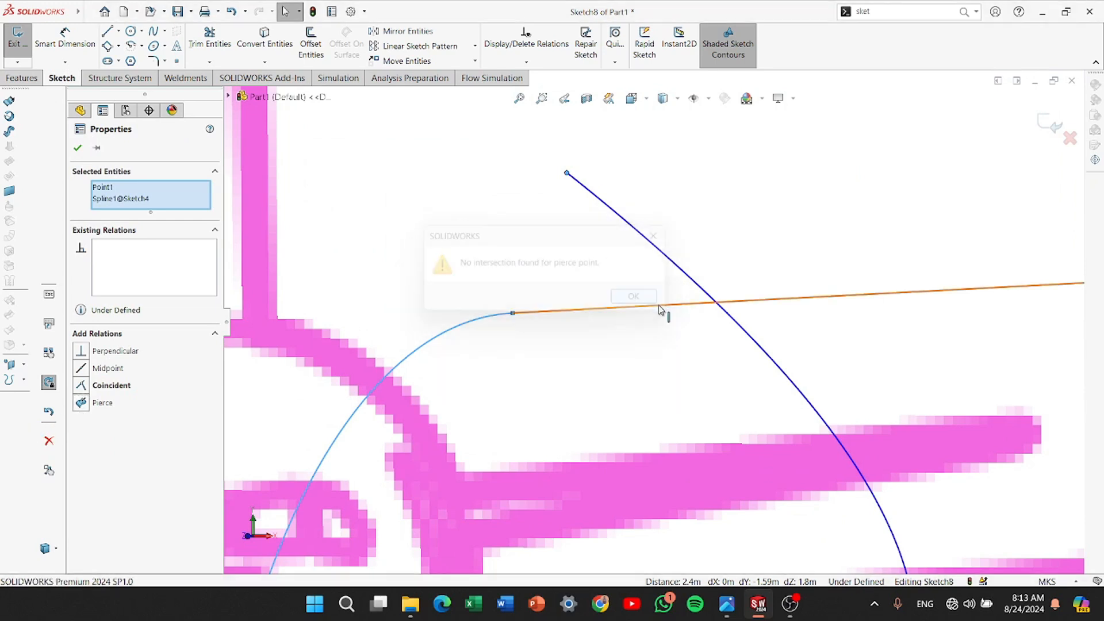
{"action": "scroll", "coordinate": [667, 339], "scroll_direction": "up", "scroll_amount": 3}
{"action": "right_click", "coordinate": [119, 200]}
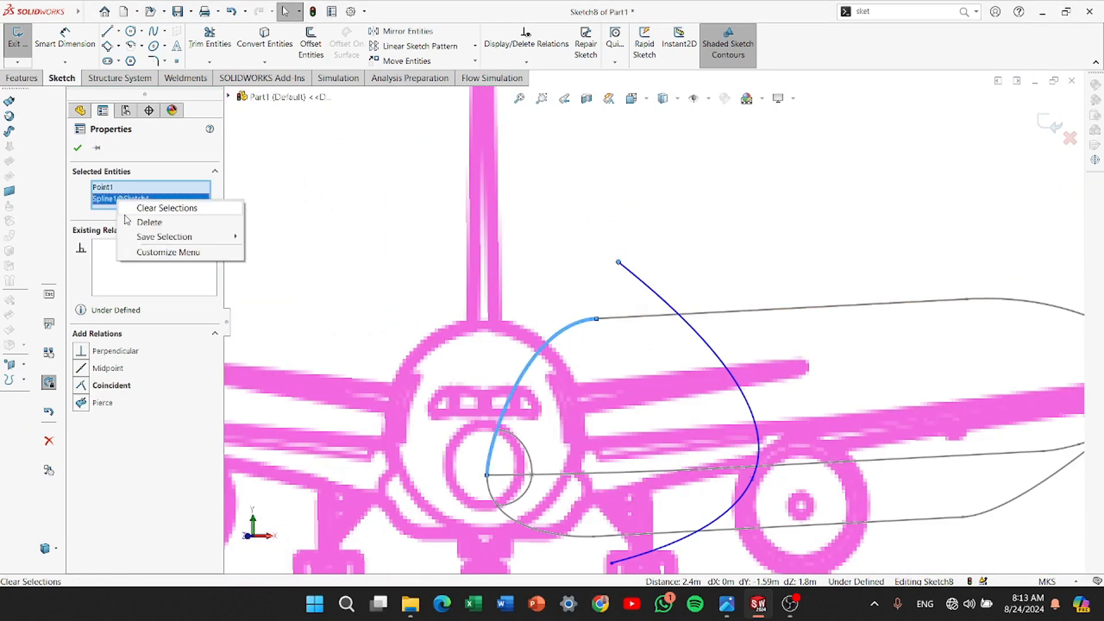
{"action": "left_click", "coordinate": [345, 247]}
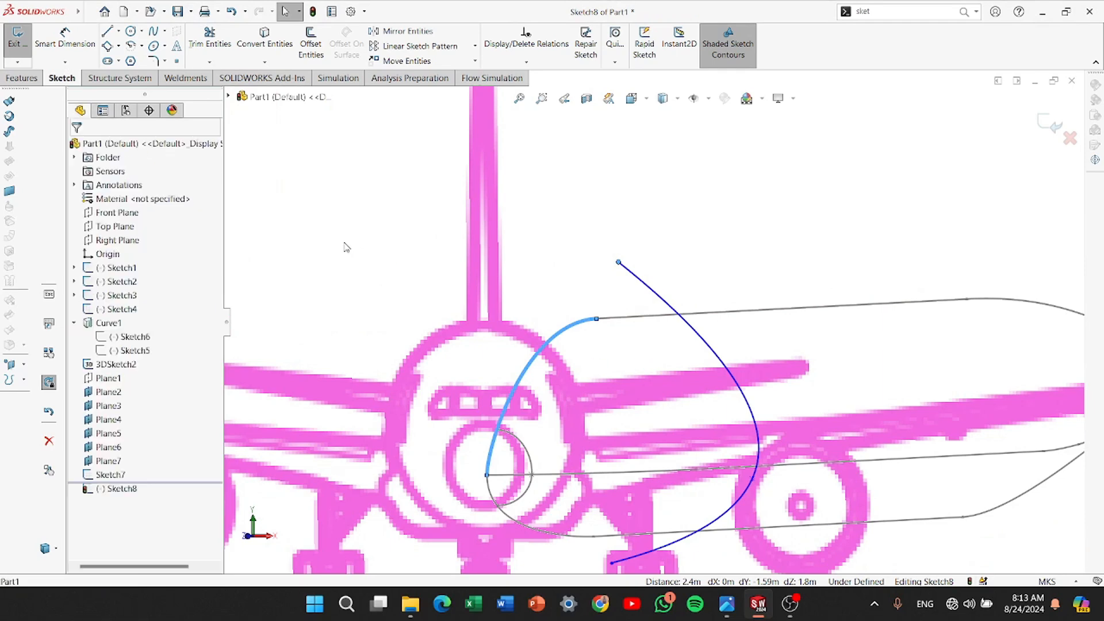
Examine from the right side view which segment of the upper guide curve Plane2 crosses
{"action": "scroll", "coordinate": [679, 339], "scroll_direction": "up", "scroll_amount": 5}
{"action": "middle_click_drag", "start_coordinate": [734, 369], "coordinate": [677, 365]}
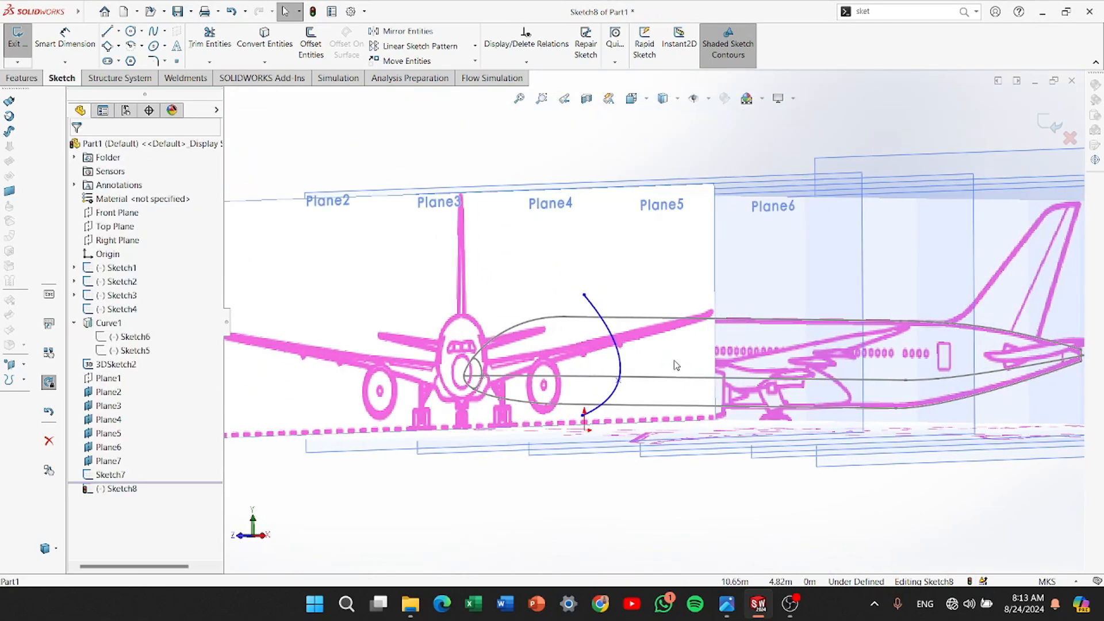
{"action": "left_click", "coordinate": [633, 100]}
{"action": "left_click", "coordinate": [610, 418]}
{"action": "scroll", "coordinate": [446, 228], "scroll_direction": "down", "scroll_amount": 5}
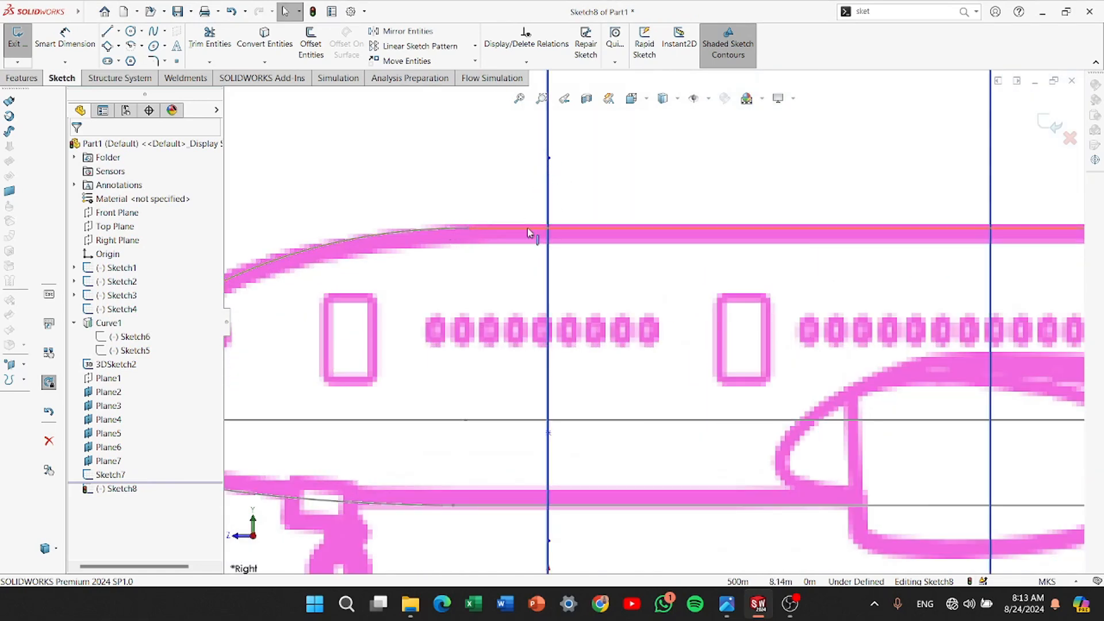
{"action": "scroll", "coordinate": [535, 305], "scroll_direction": "up", "scroll_amount": 5}
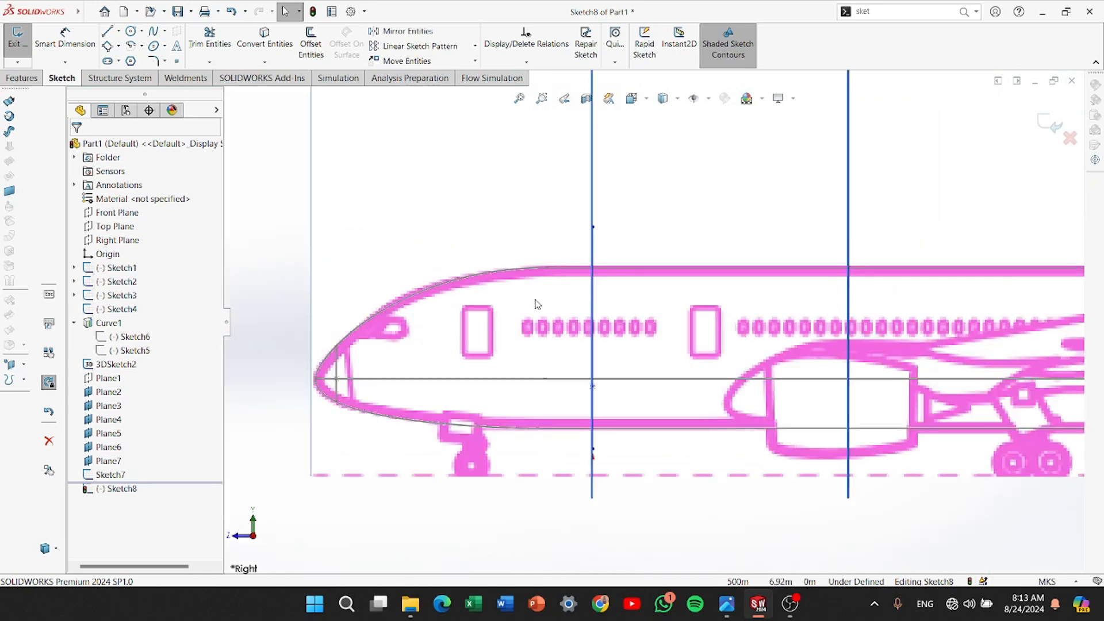
{"action": "mouse_move", "coordinate": [505, 362]}
{"action": "middle_mouse_down"}
{"action": "mouse_move", "coordinate": [525, 333]}
{"action": "mouse_move", "coordinate": [586, 349]}
{"action": "middle_mouse_up"}
{"action": "scroll", "coordinate": [592, 344], "scroll_direction": "up", "scroll_amount": 4}
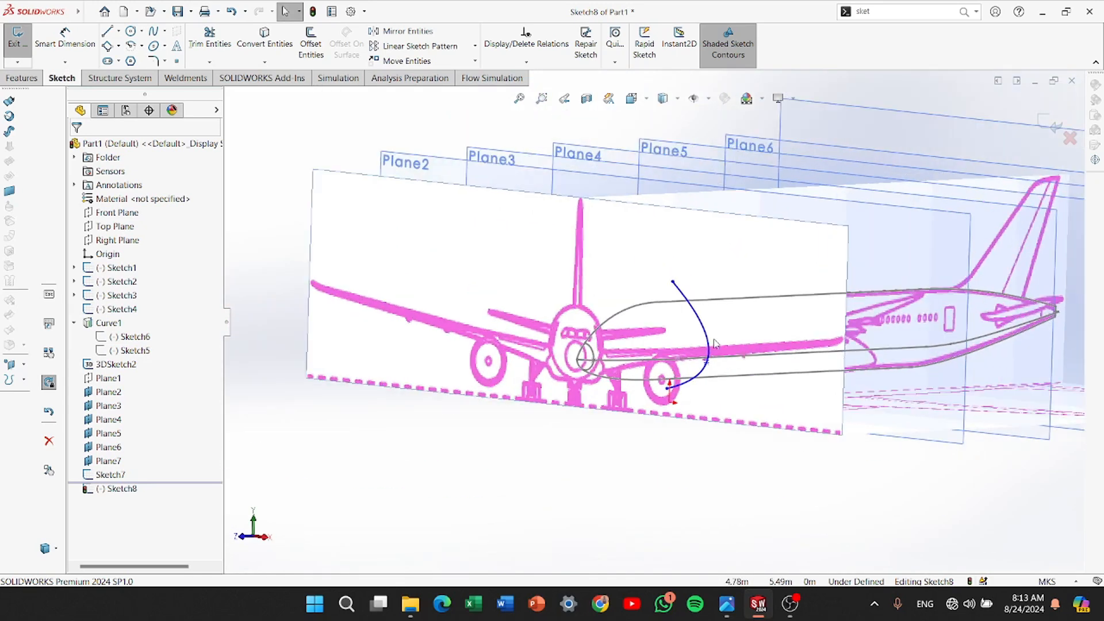
Pierce the Plane2 spline's upper endpoint to the straight line of the upper guide profile
{"action": "scroll", "coordinate": [706, 343], "scroll_direction": "down", "scroll_amount": 7}
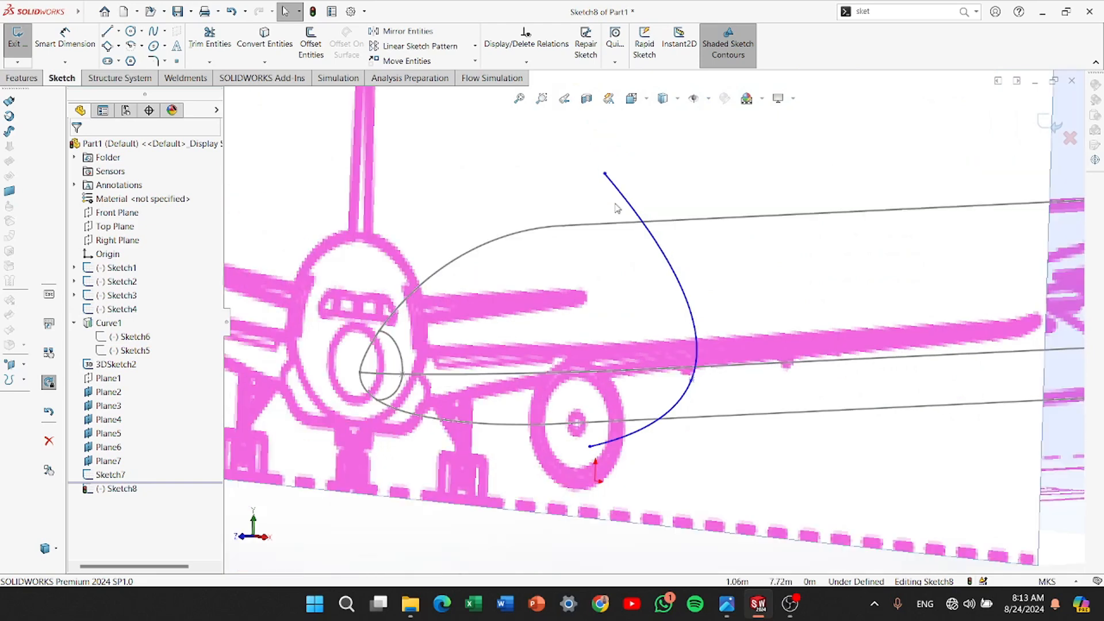
{"action": "scroll", "coordinate": [595, 184], "scroll_direction": "up", "scroll_amount": 2}
{"action": "left_click", "coordinate": [604, 175]}
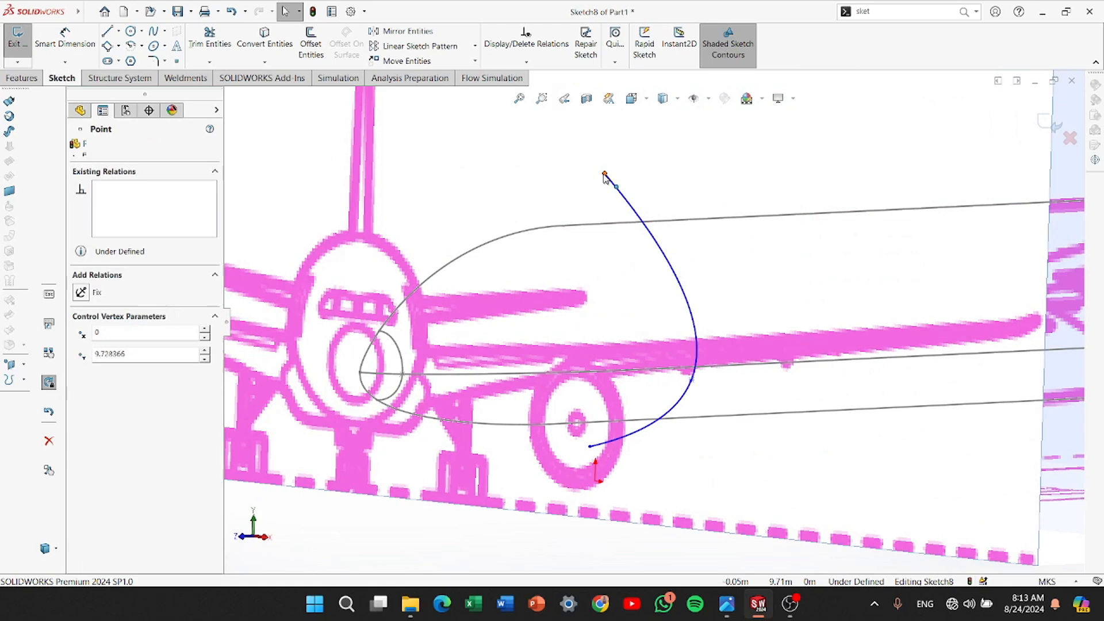
{"action": "left_click", "coordinate": [613, 225], "text": "ctrl"}
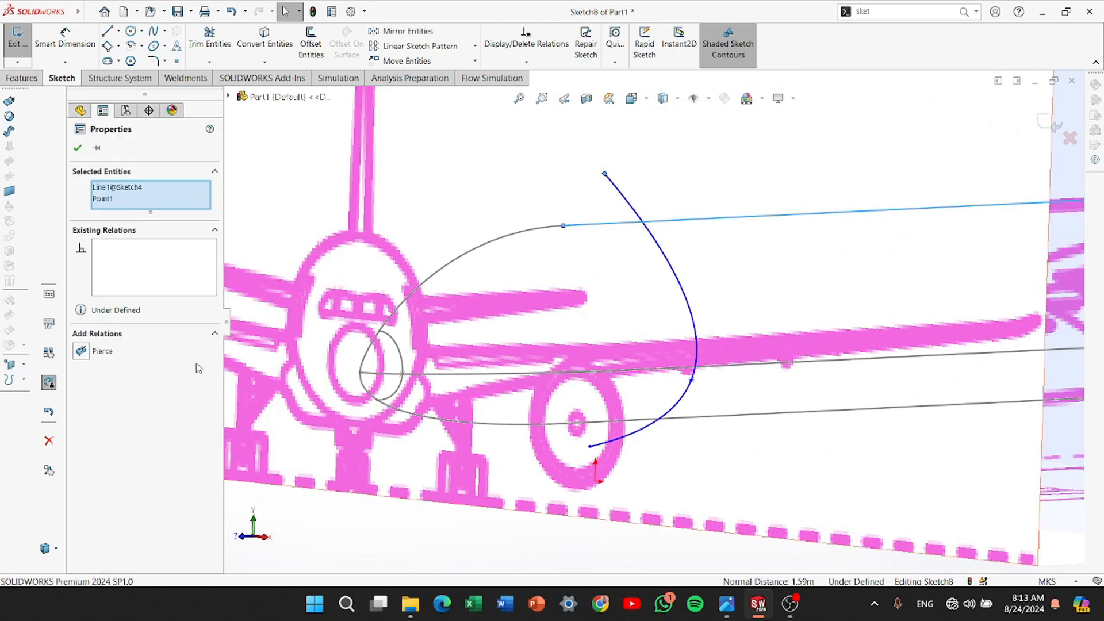
{"action": "left_click", "coordinate": [83, 352]}
Pierce the Plane2 spline's middle point to the straight line of the side guide curve in 3DSketch2
{"action": "scroll", "coordinate": [656, 378], "scroll_direction": "down", "scroll_amount": 3}
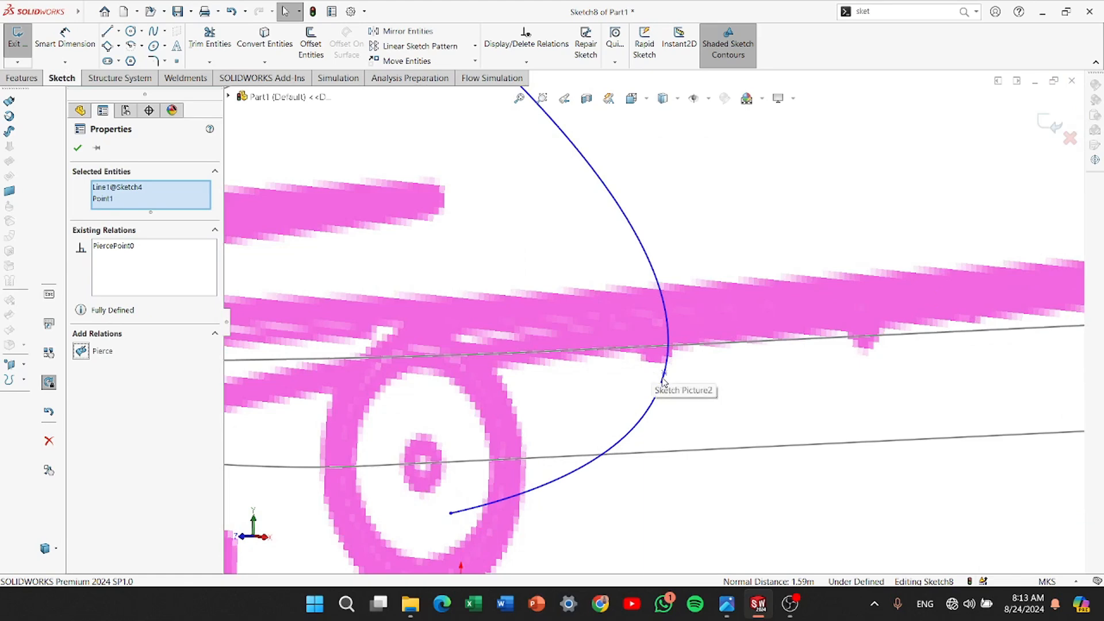
{"action": "left_click", "coordinate": [664, 373]}
{"action": "left_click", "coordinate": [637, 345], "text": "ctrl"}
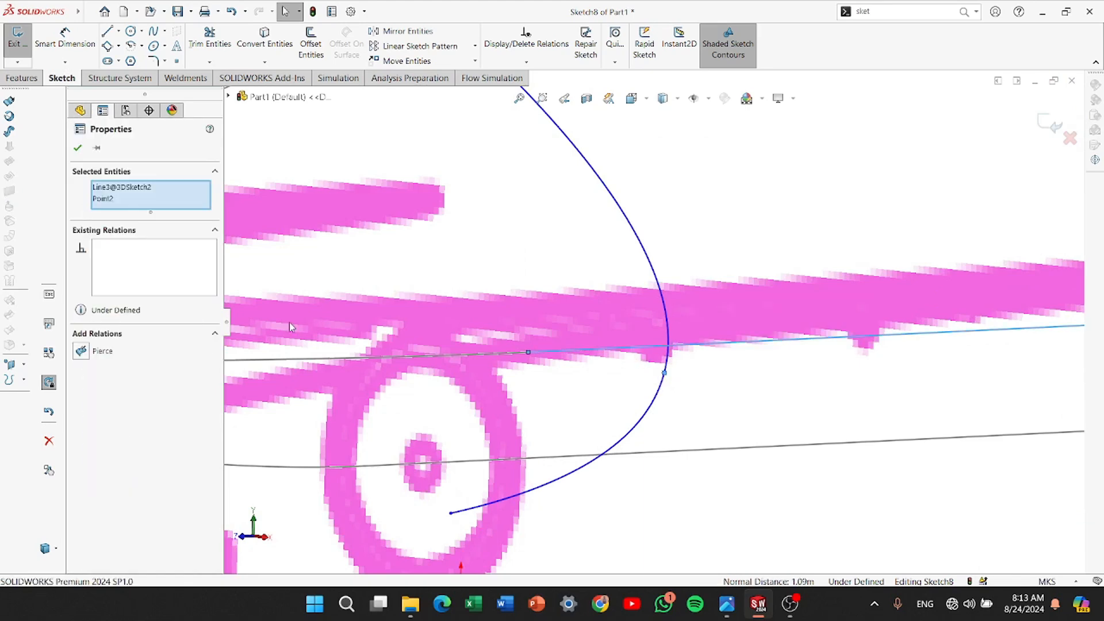
{"action": "left_click", "coordinate": [83, 352]}
{"action": "scroll", "coordinate": [545, 386], "scroll_direction": "down", "scroll_amount": 3}
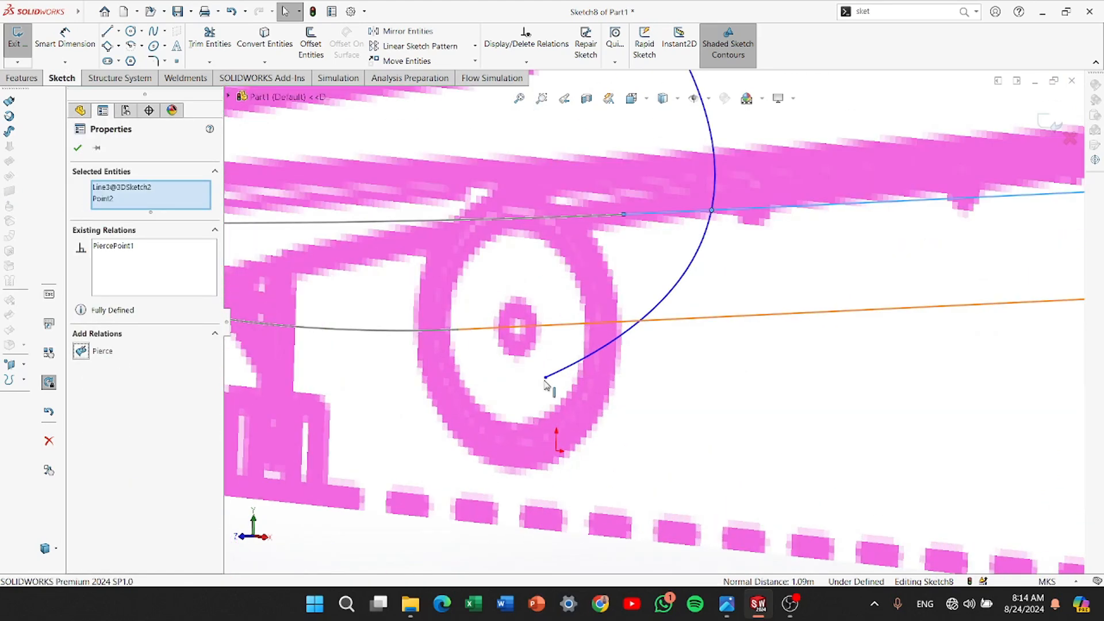
Add a Pierce relation between the section spline's lower endpoint and the fuselage's lower profile line
{"action": "left_click", "coordinate": [545, 378]}
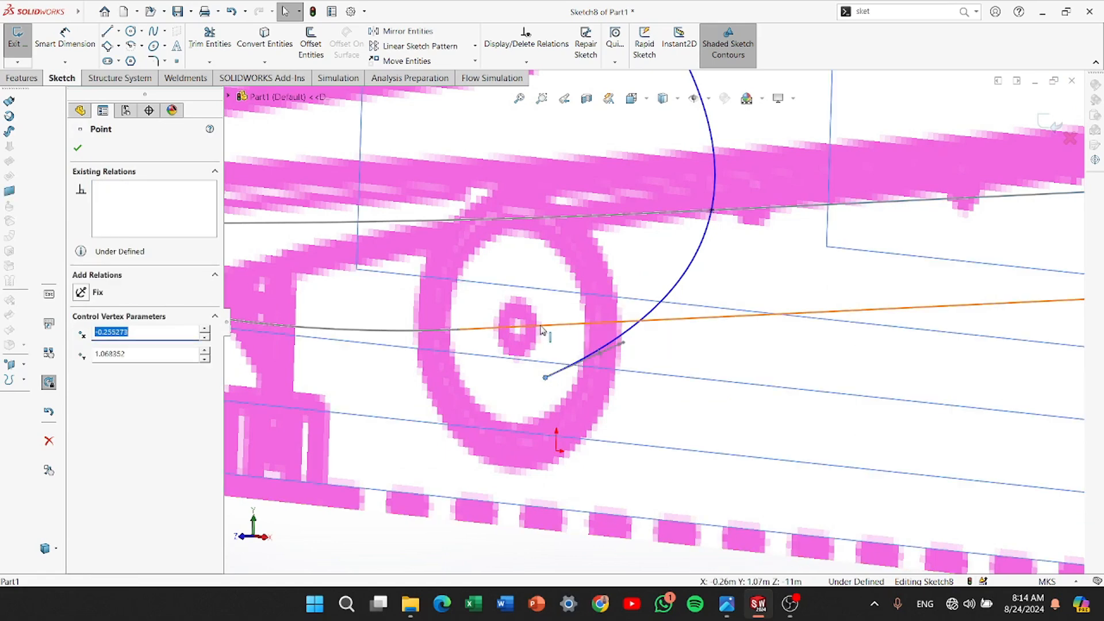
{"action": "left_click", "coordinate": [541, 327], "text": "ctrl"}
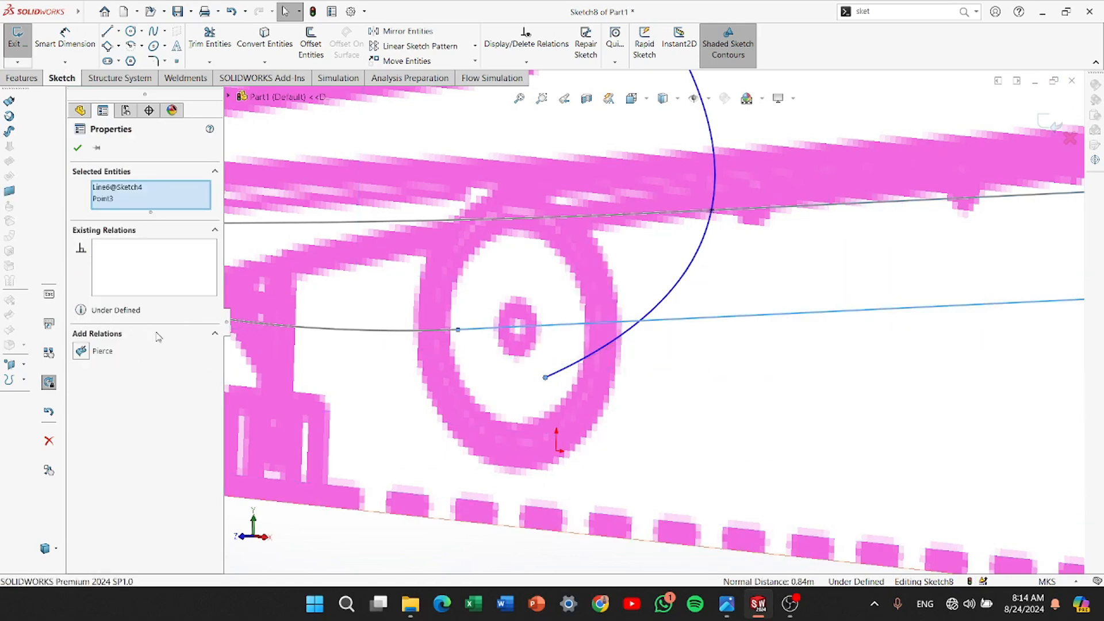
{"action": "left_click", "coordinate": [81, 351]}
{"action": "scroll", "coordinate": [697, 350], "scroll_direction": "up", "scroll_amount": 10}
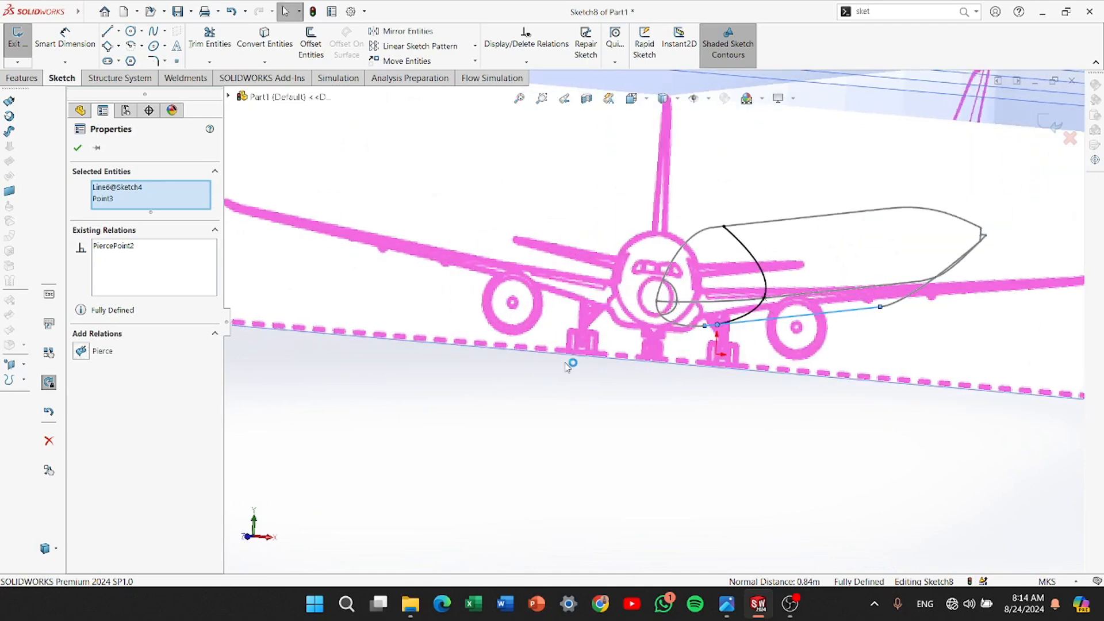
In the front view, make the tangent handles at the spline's upper and lower endpoints horizontal
{"action": "left_click", "coordinate": [631, 98]}
{"action": "left_click", "coordinate": [489, 393]}
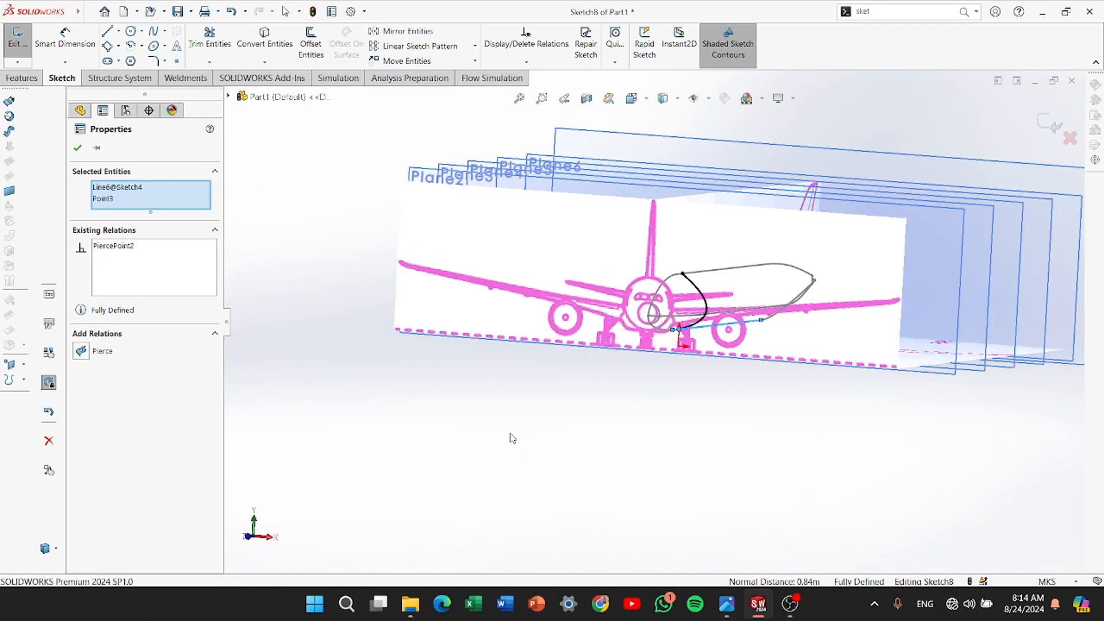
{"action": "scroll", "coordinate": [640, 367], "scroll_direction": "down", "scroll_amount": 8}
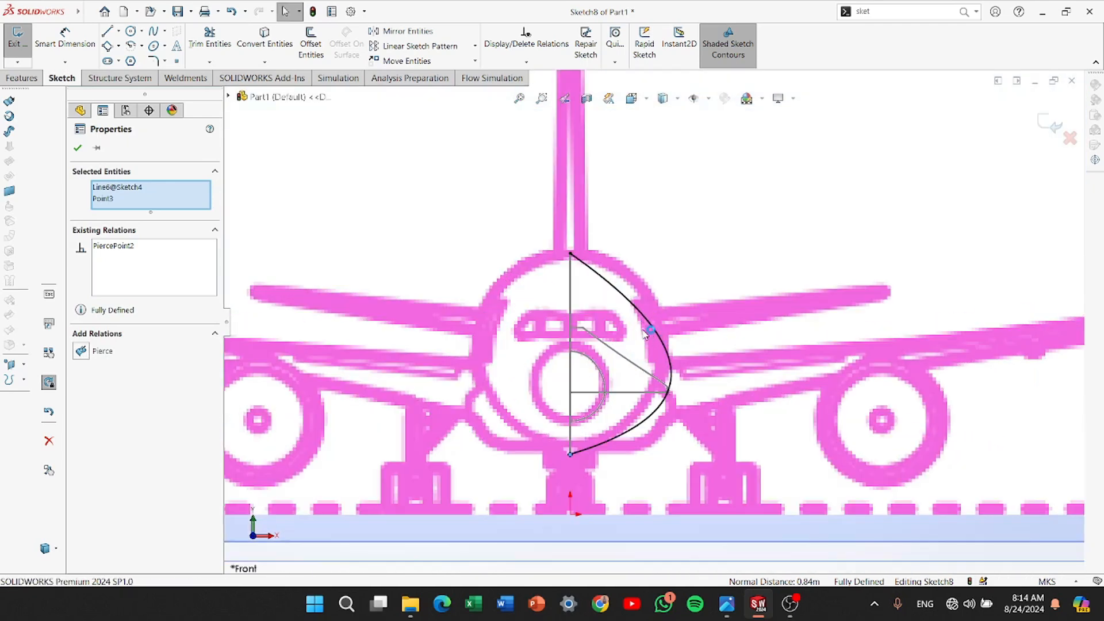
{"action": "left_click", "coordinate": [626, 298]}
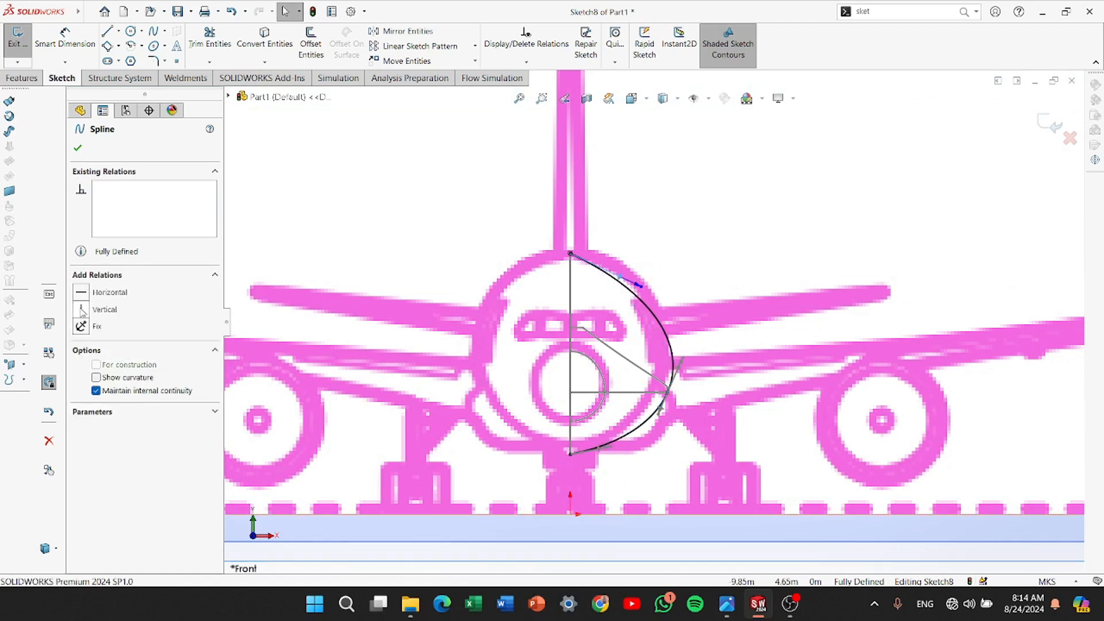
{"action": "left_click", "coordinate": [81, 292]}
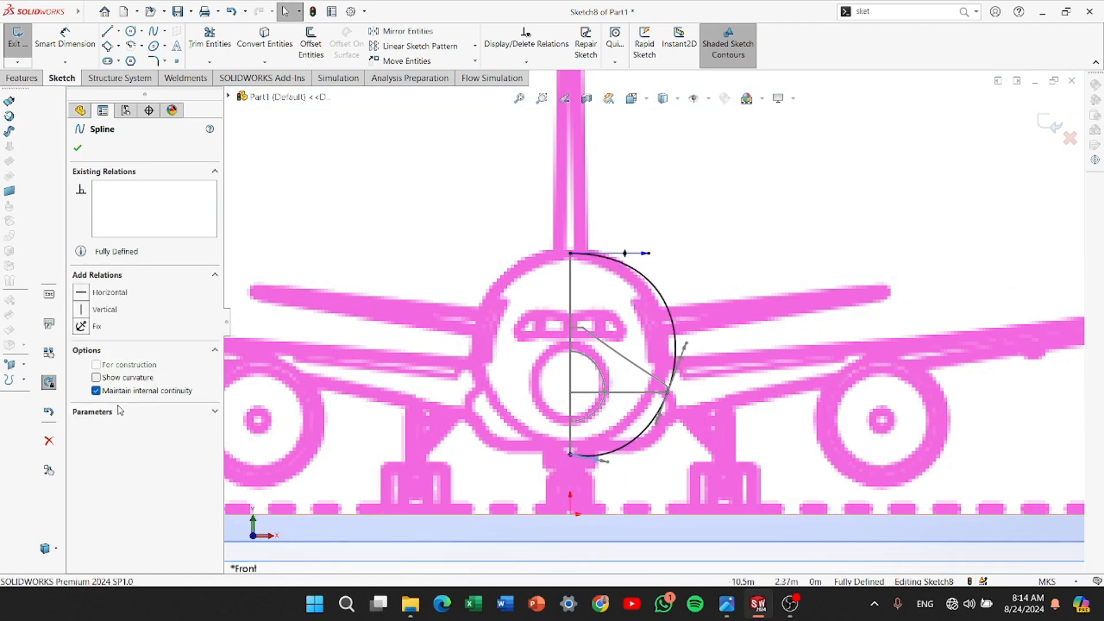
{"action": "left_click", "coordinate": [94, 293]}
{"action": "scroll", "coordinate": [575, 346], "scroll_direction": "up", "scroll_amount": 2}
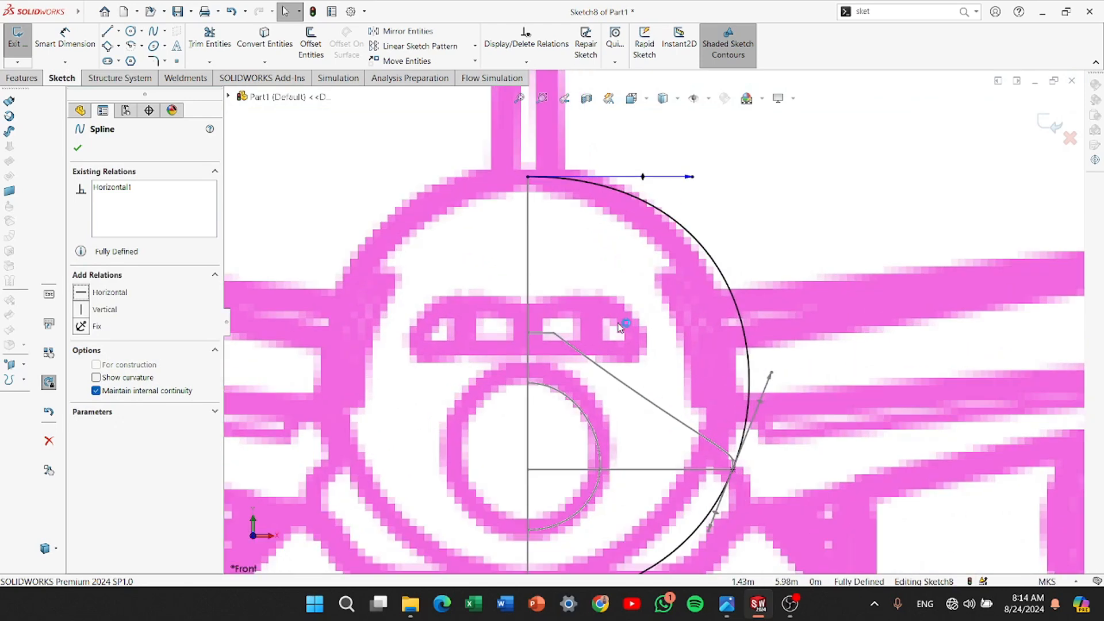
Shorten the spline's upper and lower tangent handles to fit the curve to the fuselage outline in the reference picture
{"action": "scroll", "coordinate": [624, 320], "scroll_direction": "down", "scroll_amount": 1}
{"action": "left_click_drag", "start_coordinate": [681, 222], "coordinate": [670, 221]}
{"action": "scroll", "coordinate": [635, 521], "scroll_direction": "down", "scroll_amount": 2}
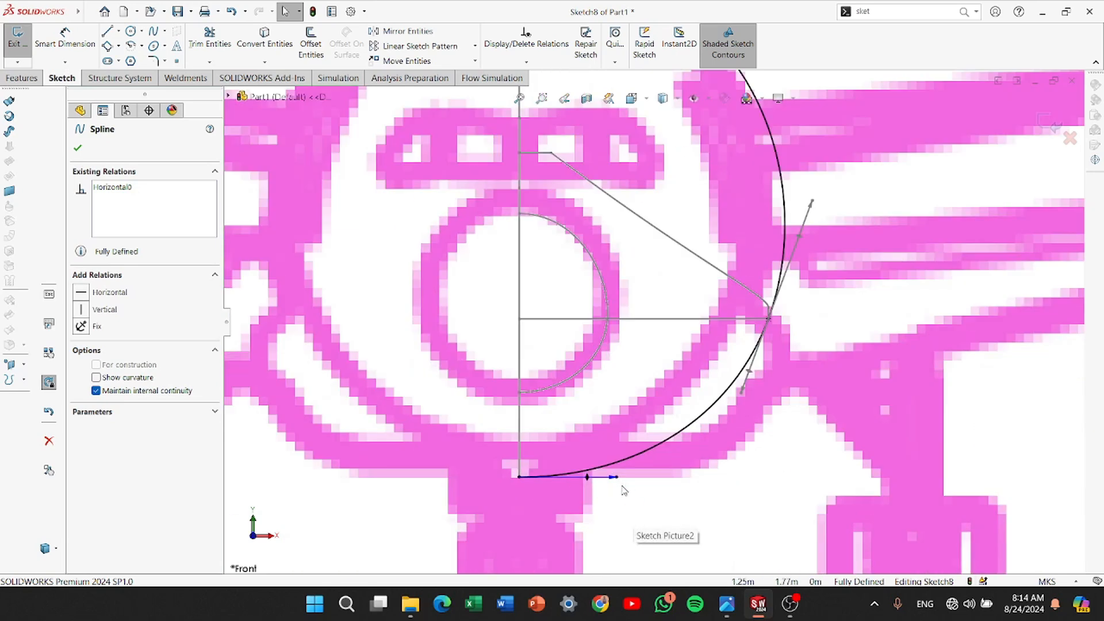
{"action": "mouse_move", "coordinate": [616, 482]}
{"action": "left_mouse_down"}
{"action": "mouse_move", "coordinate": [574, 488]}
{"action": "mouse_move", "coordinate": [590, 493]}
{"action": "mouse_move", "coordinate": [588, 480]}
{"action": "left_mouse_up"}
{"action": "scroll", "coordinate": [712, 382], "scroll_direction": "up", "scroll_amount": 5}
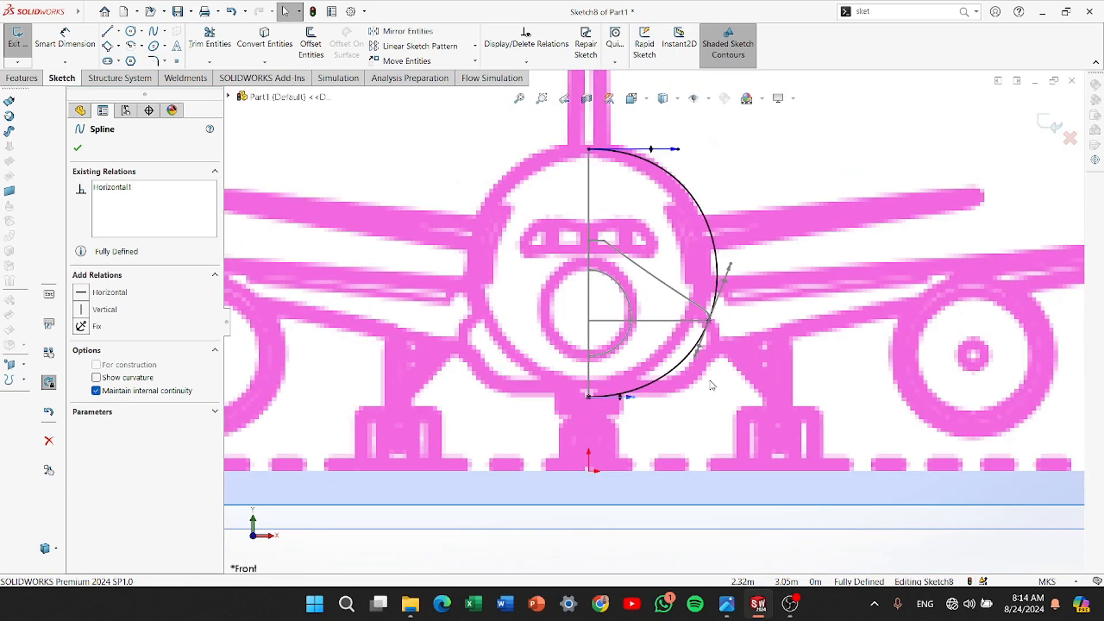
{"action": "scroll", "coordinate": [640, 306], "scroll_direction": "down", "scroll_amount": 4}
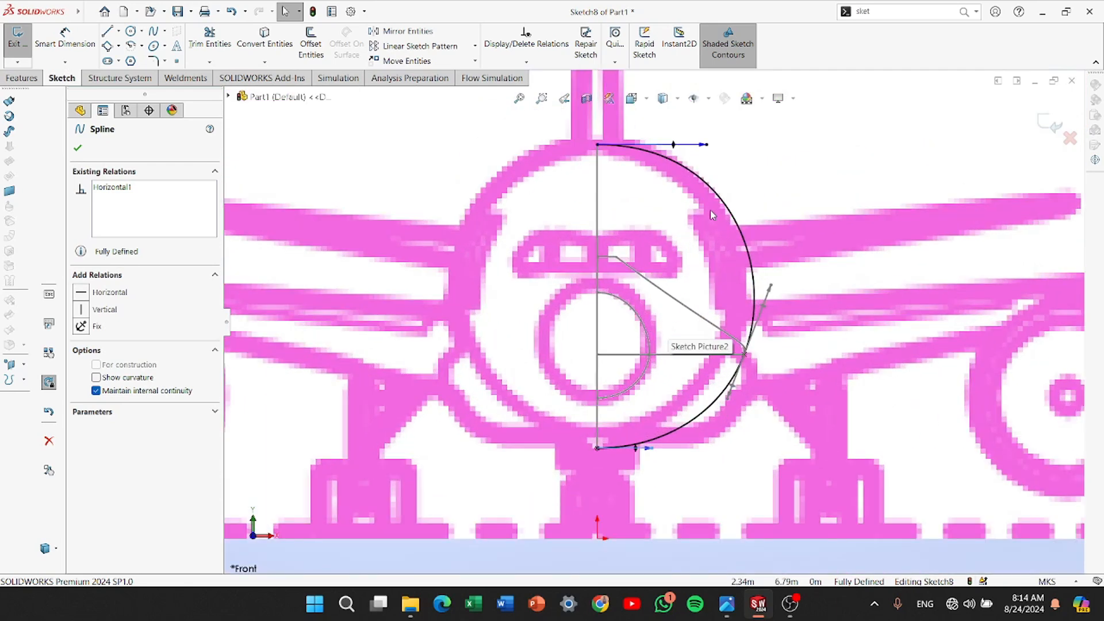
{"action": "left_click_drag", "start_coordinate": [703, 144], "coordinate": [681, 145]}
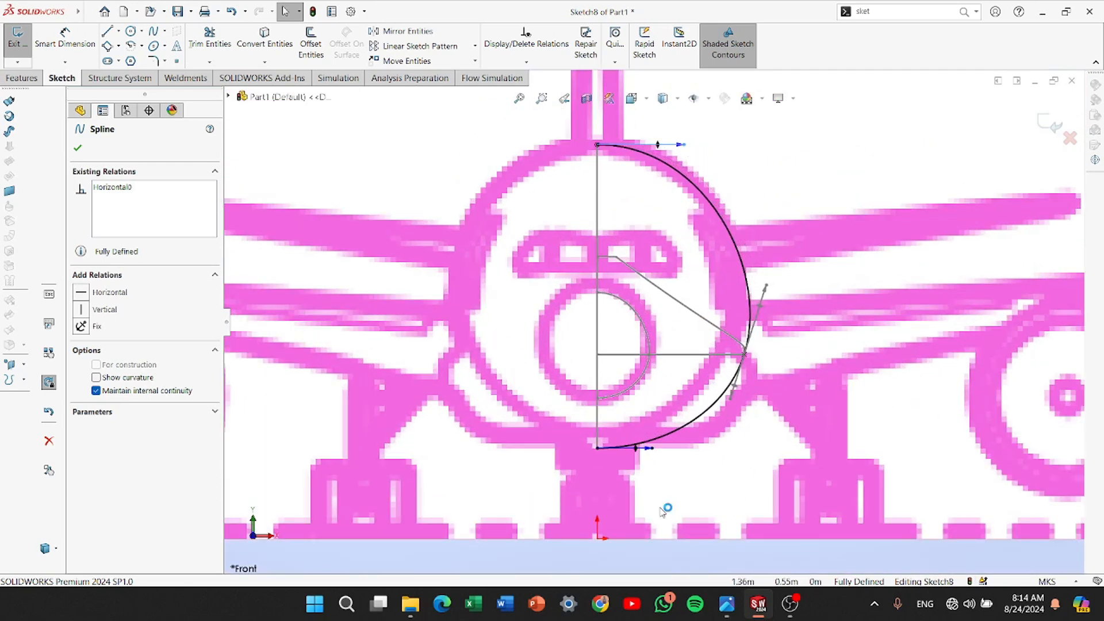
{"action": "mouse_move", "coordinate": [649, 448]}
{"action": "left_mouse_down"}
{"action": "mouse_move", "coordinate": [631, 452]}
{"action": "mouse_move", "coordinate": [654, 460]}
{"action": "left_mouse_up"}
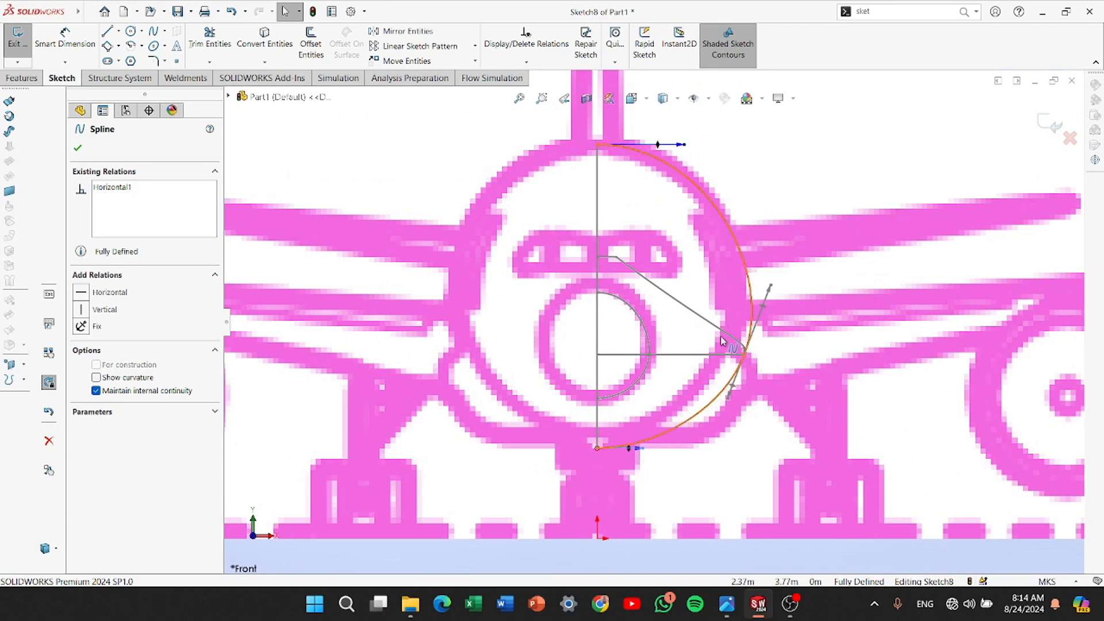
Check the section in 3D, then slightly lengthen the upper tangent handle and shorten the lower one in the front view
{"action": "scroll", "coordinate": [744, 208], "scroll_direction": "down", "scroll_amount": 3}
{"action": "scroll", "coordinate": [713, 222], "scroll_direction": "up", "scroll_amount": 5}
{"action": "middle_click_drag", "start_coordinate": [740, 354], "coordinate": [700, 371]}
{"action": "scroll", "coordinate": [718, 371], "scroll_direction": "up", "scroll_amount": 4}
{"action": "middle_click_drag", "start_coordinate": [777, 386], "coordinate": [698, 385]}
{"action": "scroll", "coordinate": [698, 345], "scroll_direction": "up", "scroll_amount": 1}
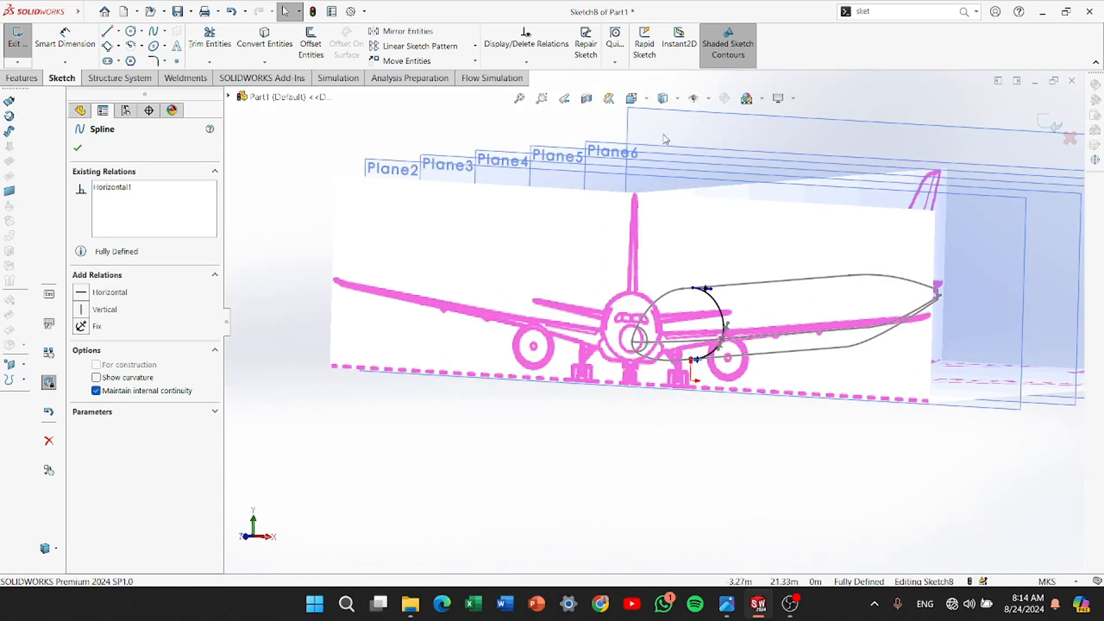
{"action": "left_click", "coordinate": [631, 98]}
{"action": "left_click", "coordinate": [674, 357]}
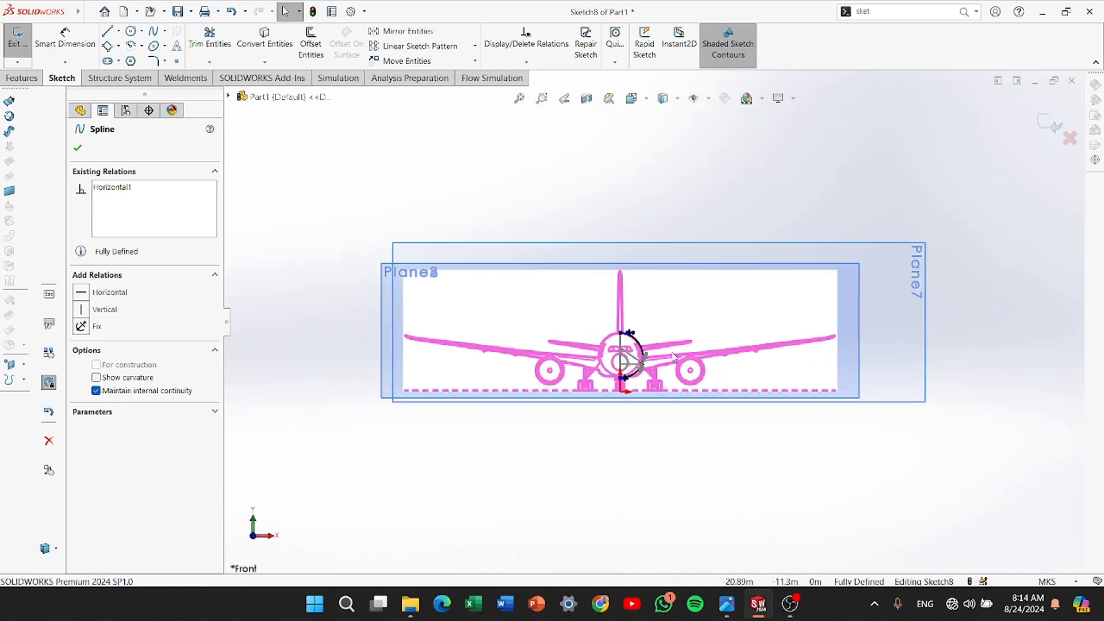
{"action": "scroll", "coordinate": [674, 357], "scroll_direction": "down", "scroll_amount": 8}
{"action": "left_click_drag", "start_coordinate": [500, 239], "coordinate": [513, 242]}
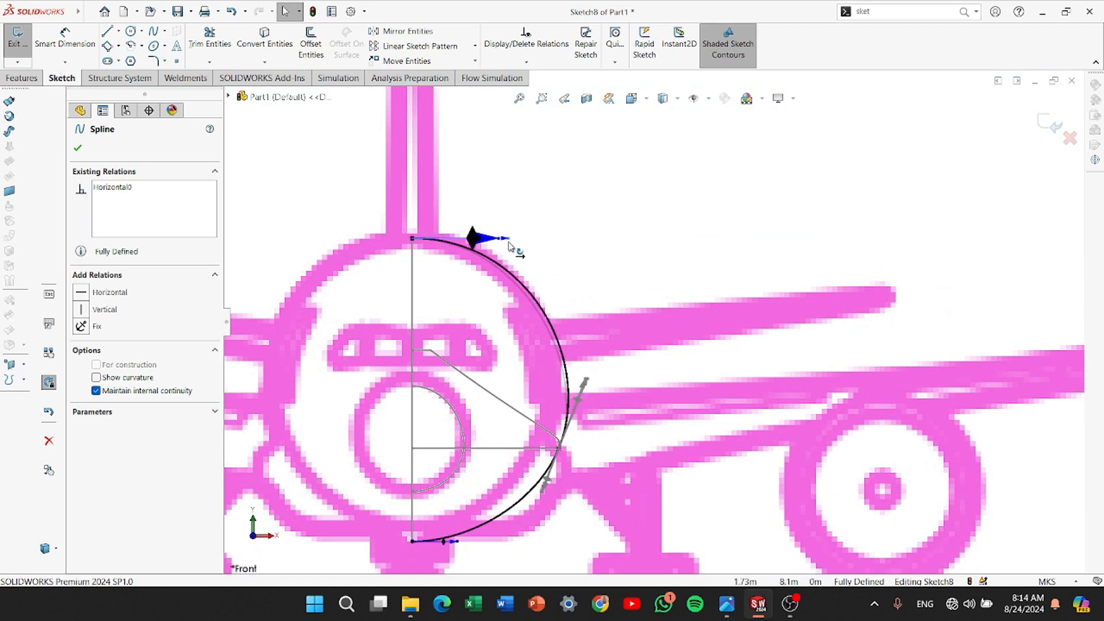
{"action": "left_click_drag", "start_coordinate": [513, 242], "coordinate": [513, 242]}
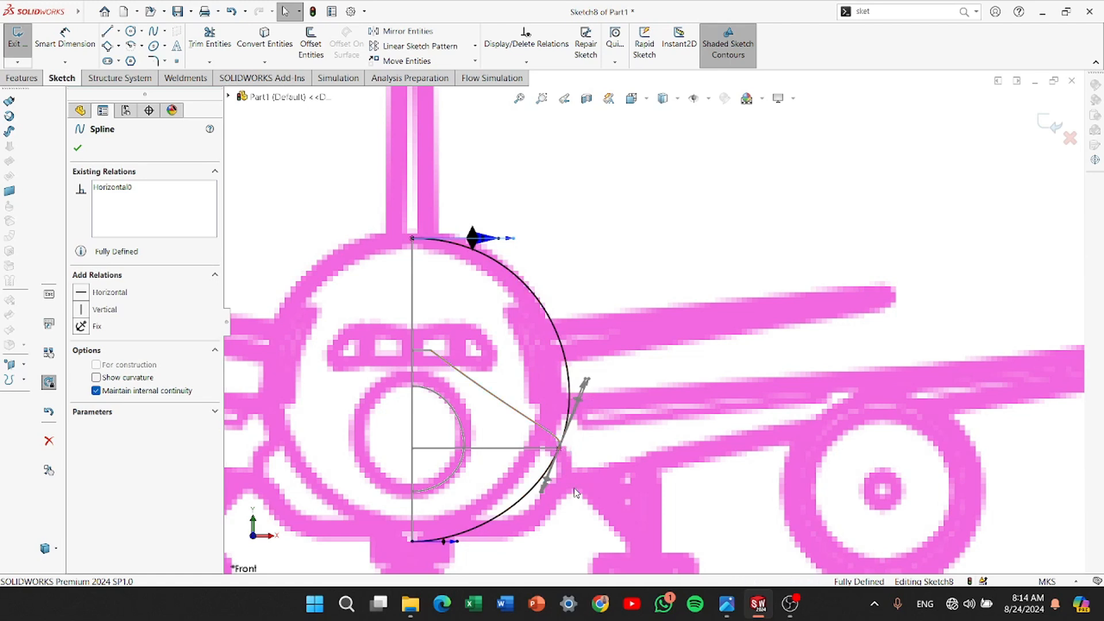
{"action": "left_click_drag", "start_coordinate": [457, 543], "coordinate": [450, 547]}
{"action": "scroll", "coordinate": [655, 320], "scroll_direction": "up", "scroll_amount": 3}
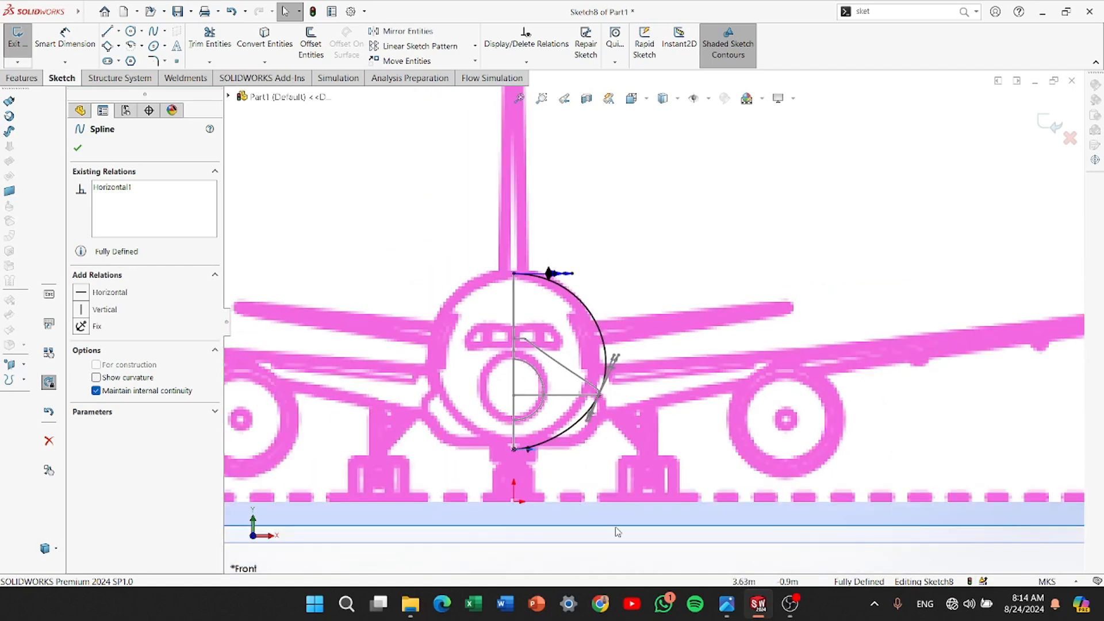
Exit the finished section sketch and hide Plane2
{"action": "left_click", "coordinate": [1052, 118]}
{"action": "scroll", "coordinate": [726, 311], "scroll_direction": "up", "scroll_amount": 4}
{"action": "left_click", "coordinate": [669, 467]}
{"action": "mouse_move", "coordinate": [669, 466]}
{"action": "middle_mouse_down"}
{"action": "mouse_move", "coordinate": [586, 469]}
{"action": "mouse_move", "coordinate": [634, 449]}
{"action": "mouse_move", "coordinate": [695, 471]}
{"action": "mouse_move", "coordinate": [686, 476]}
{"action": "middle_mouse_up"}
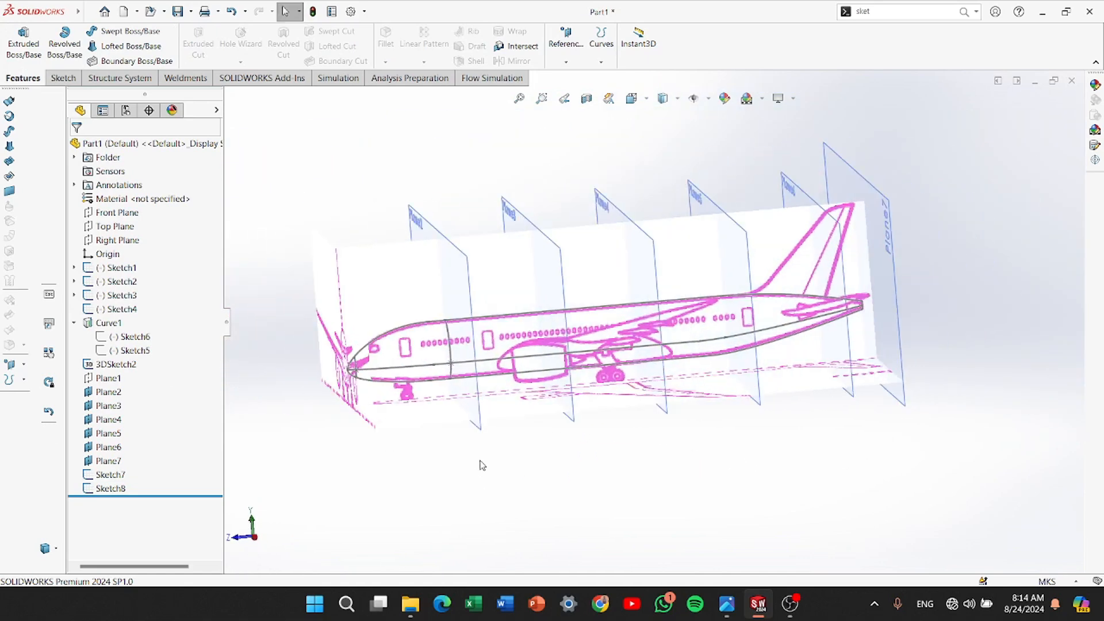
{"action": "left_click", "coordinate": [484, 438]}
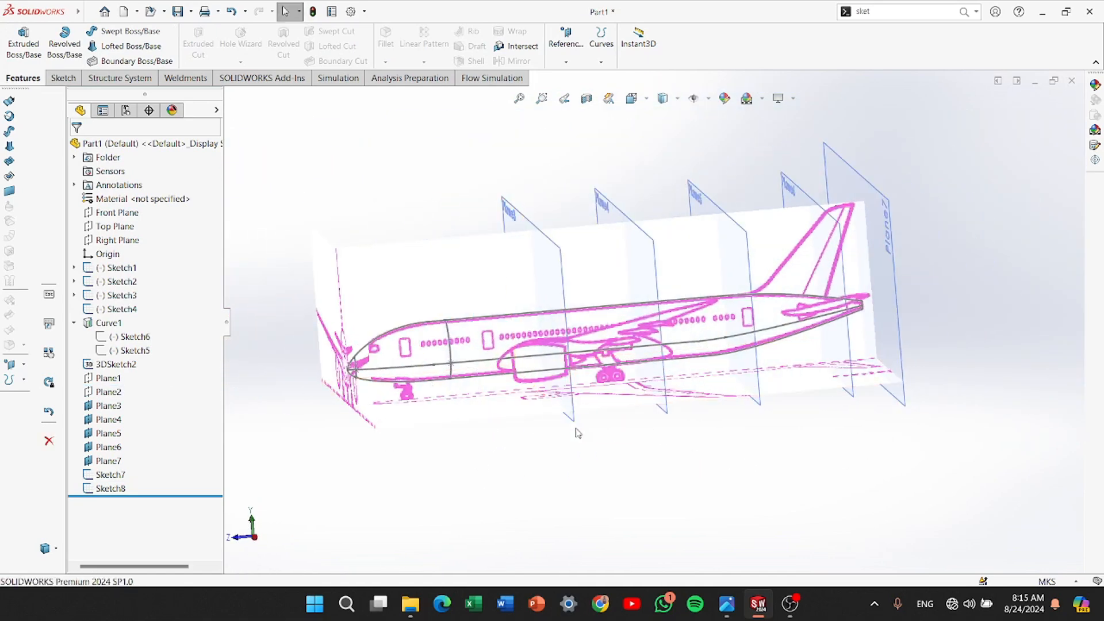
Start a sketch on Plane3 and draw a three-point spline outside the fuselage, with endpoints on the centreline at about Y 10.36 m and 1.07 m
{"action": "left_click", "coordinate": [577, 418]}
{"action": "left_click", "coordinate": [631, 373]}
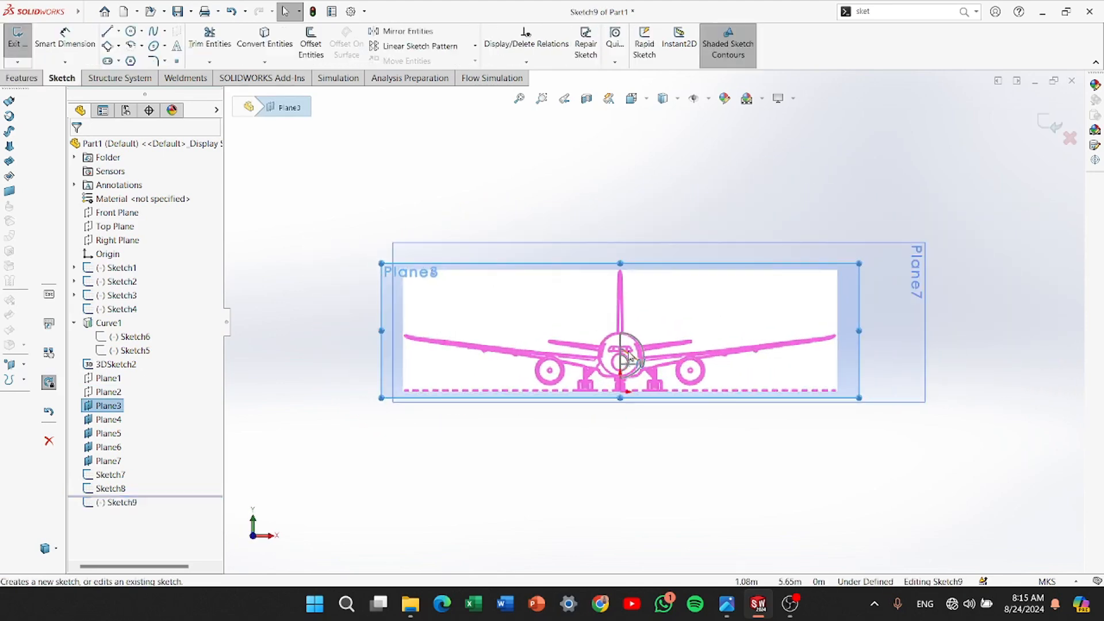
{"action": "left_click", "coordinate": [164, 31]}
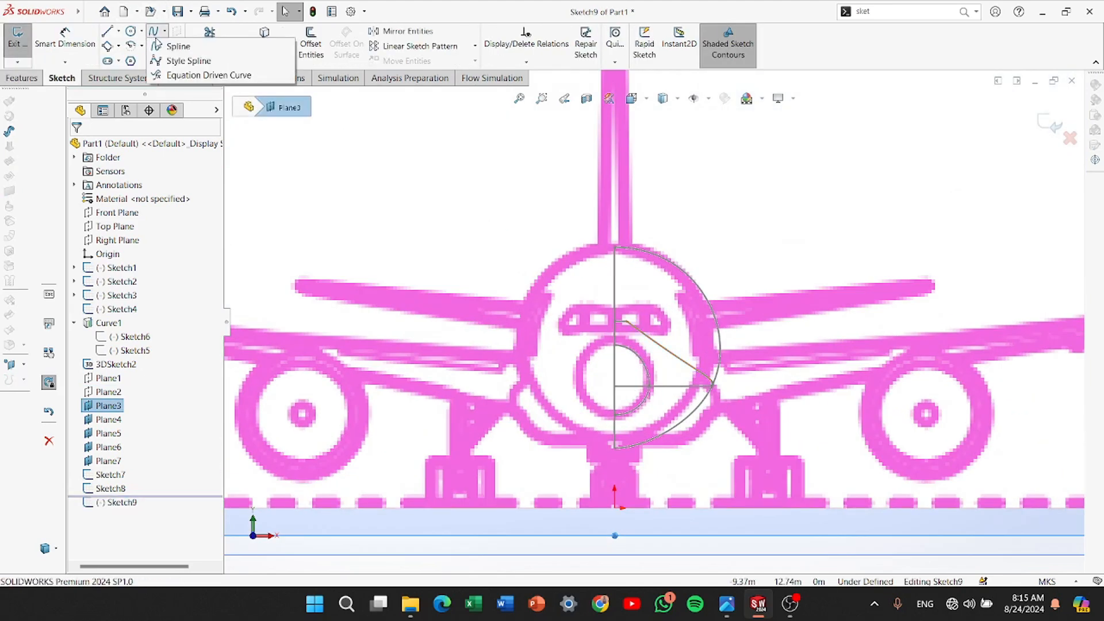
{"action": "left_click", "coordinate": [170, 43]}
{"action": "left_click", "coordinate": [614, 175]}
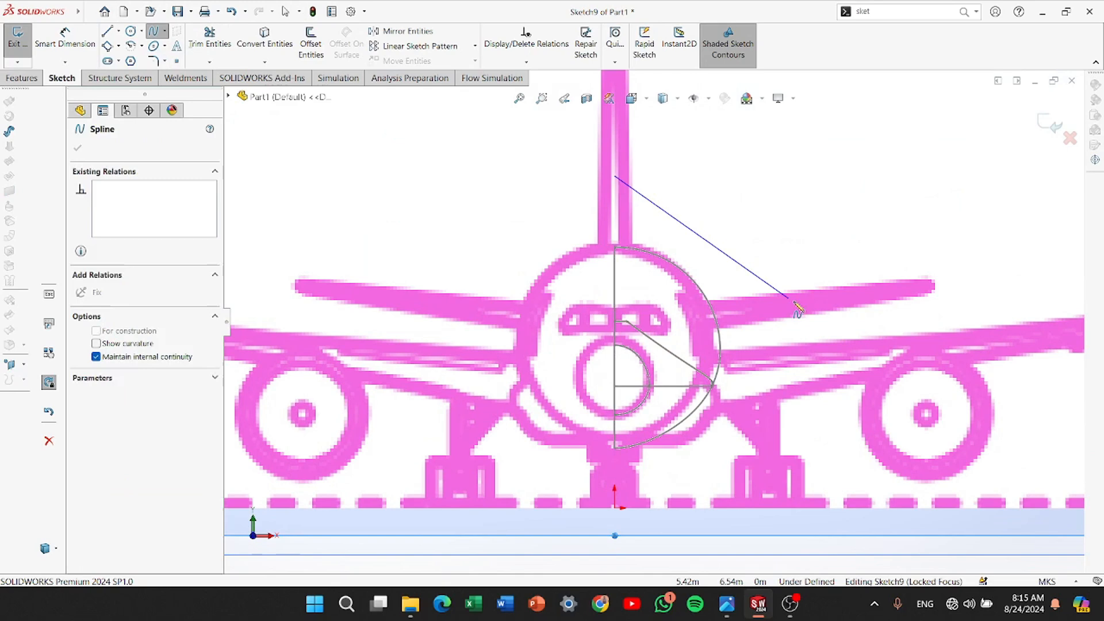
{"action": "left_click", "coordinate": [817, 388]}
{"action": "right_click", "coordinate": [616, 475]}
{"action": "left_click", "coordinate": [649, 483]}
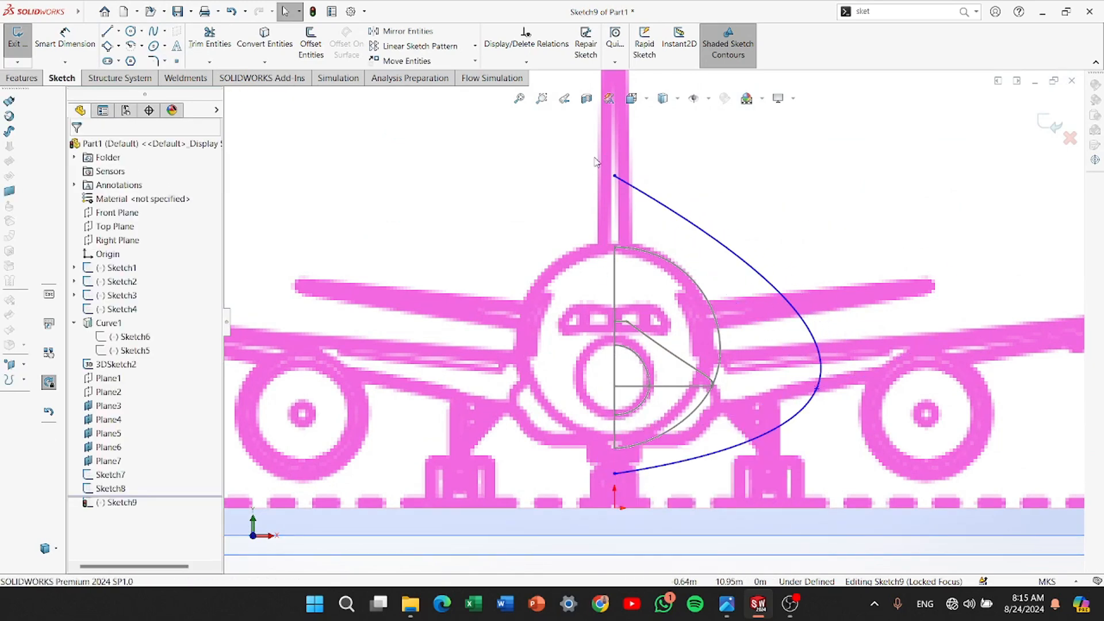
Add a Pierce relation between the new spline's upper endpoint and the fuselage's upper profile line
{"action": "left_click", "coordinate": [616, 177]}
{"action": "middle_click_drag", "start_coordinate": [946, 218], "coordinate": [892, 224]}
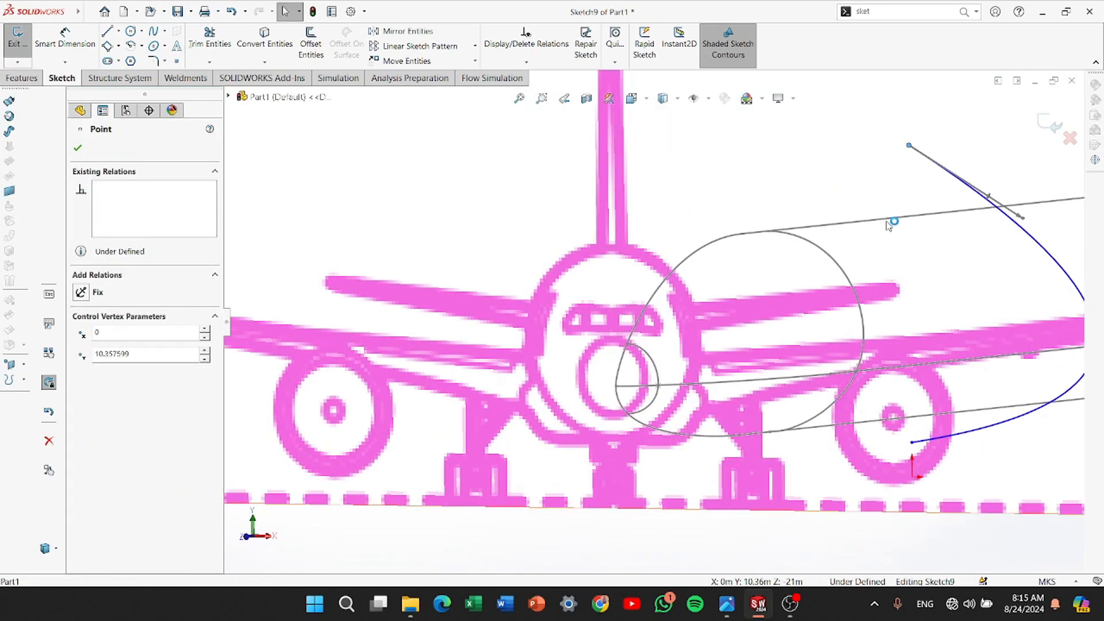
{"action": "left_click", "coordinate": [894, 219], "text": "ctrl"}
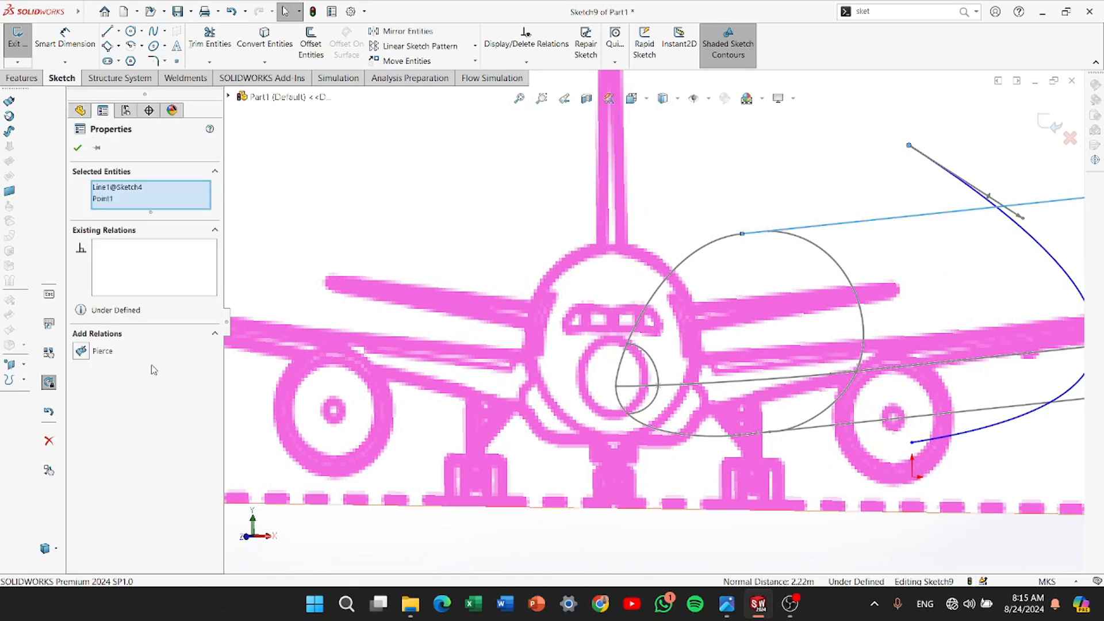
{"action": "left_click", "coordinate": [81, 351]}
{"action": "scroll", "coordinate": [886, 313], "scroll_direction": "up", "scroll_amount": 3}
{"action": "scroll", "coordinate": [902, 303], "scroll_direction": "down", "scroll_amount": 3}
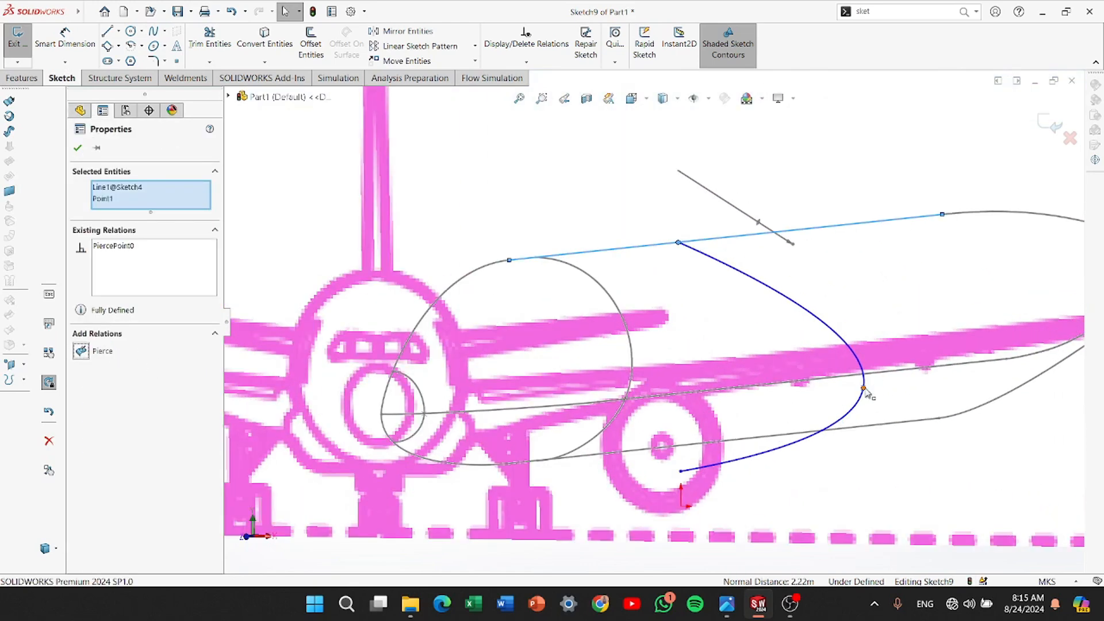
Pierce the new spline's middle point to the 3D side guide line and its lower endpoint to the fuselage's lower profile line
{"action": "left_click", "coordinate": [864, 389]}
{"action": "left_click", "coordinate": [749, 385], "text": "ctrl"}
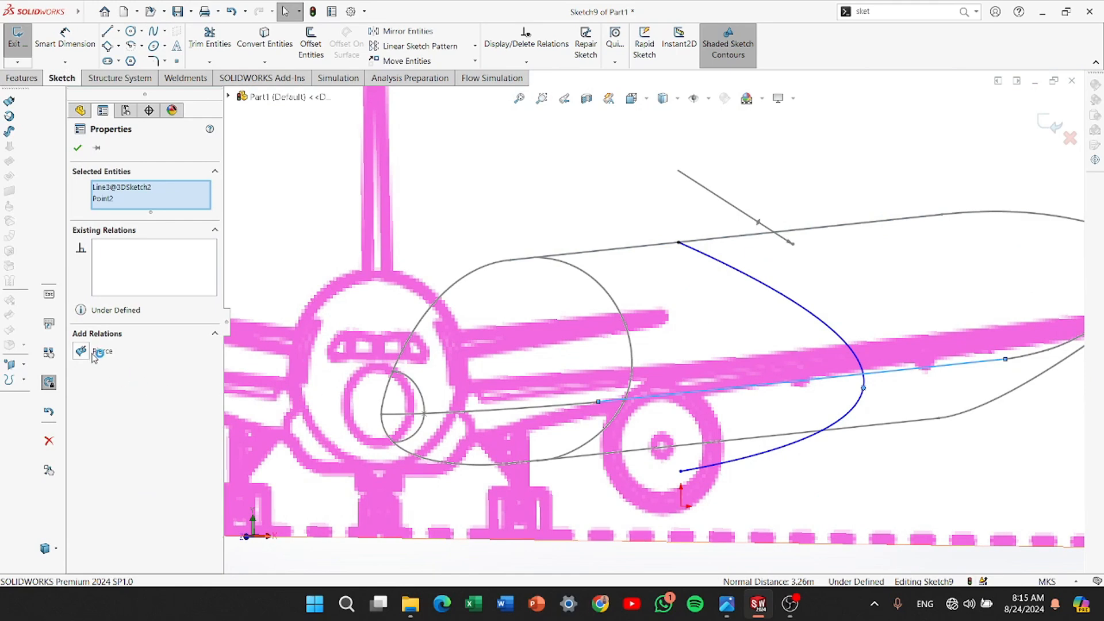
{"action": "left_click", "coordinate": [94, 356]}
{"action": "left_click", "coordinate": [681, 469]}
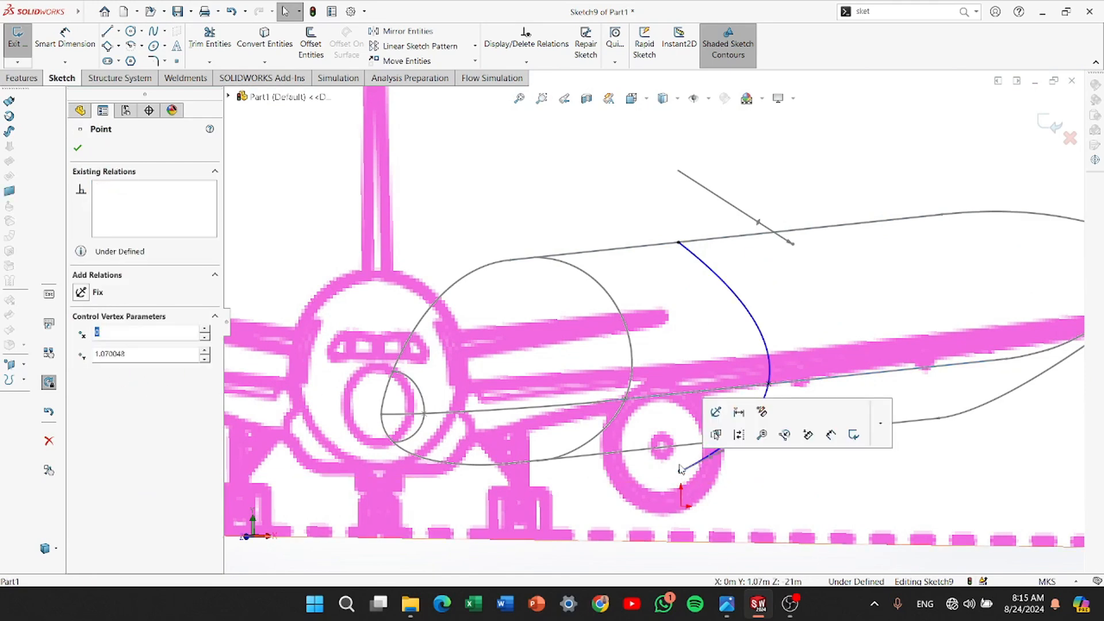
{"action": "left_click", "coordinate": [680, 446], "text": "ctrl"}
{"action": "left_click", "coordinate": [84, 353]}
{"action": "scroll", "coordinate": [482, 420], "scroll_direction": "up", "scroll_amount": 2}
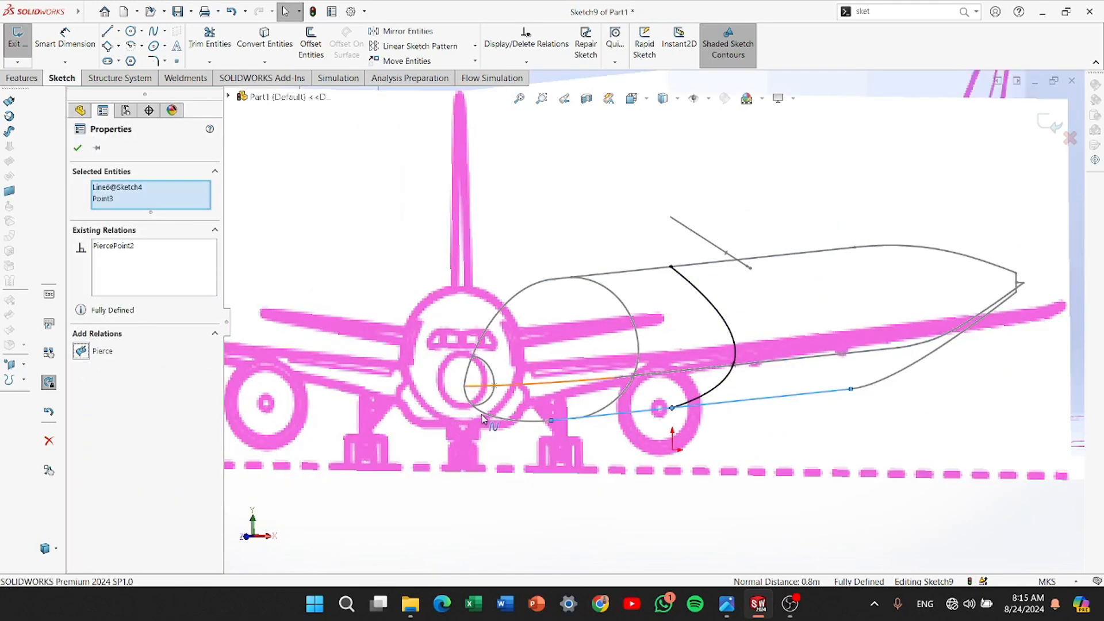
Accept the Pierce relation and return the section sketch to the Front view
{"action": "middle_click_drag", "start_coordinate": [482, 419], "coordinate": [546, 407]}
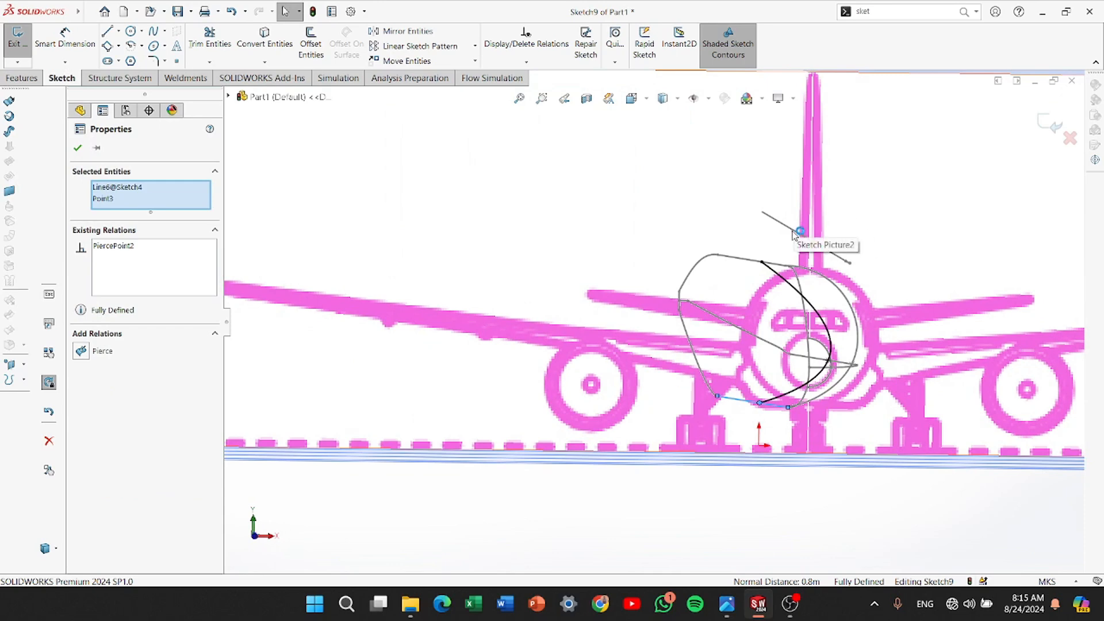
{"action": "scroll", "coordinate": [793, 232], "scroll_direction": "up", "scroll_amount": 4}
{"action": "left_click", "coordinate": [632, 99]}
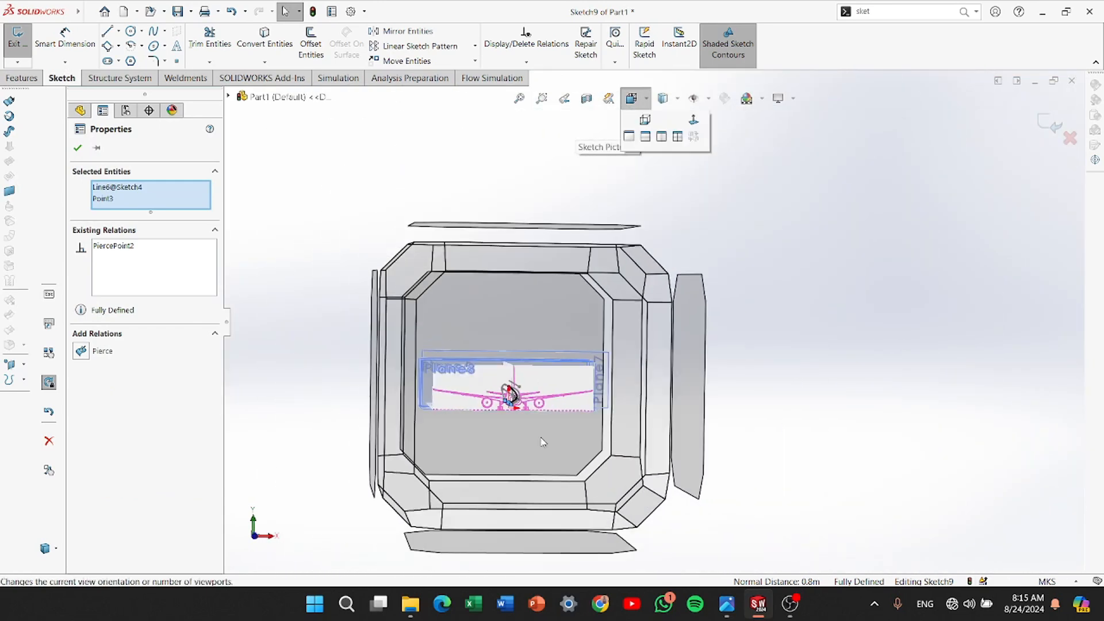
{"action": "left_click", "coordinate": [543, 442]}
{"action": "scroll", "coordinate": [633, 345], "scroll_direction": "down", "scroll_amount": 5}
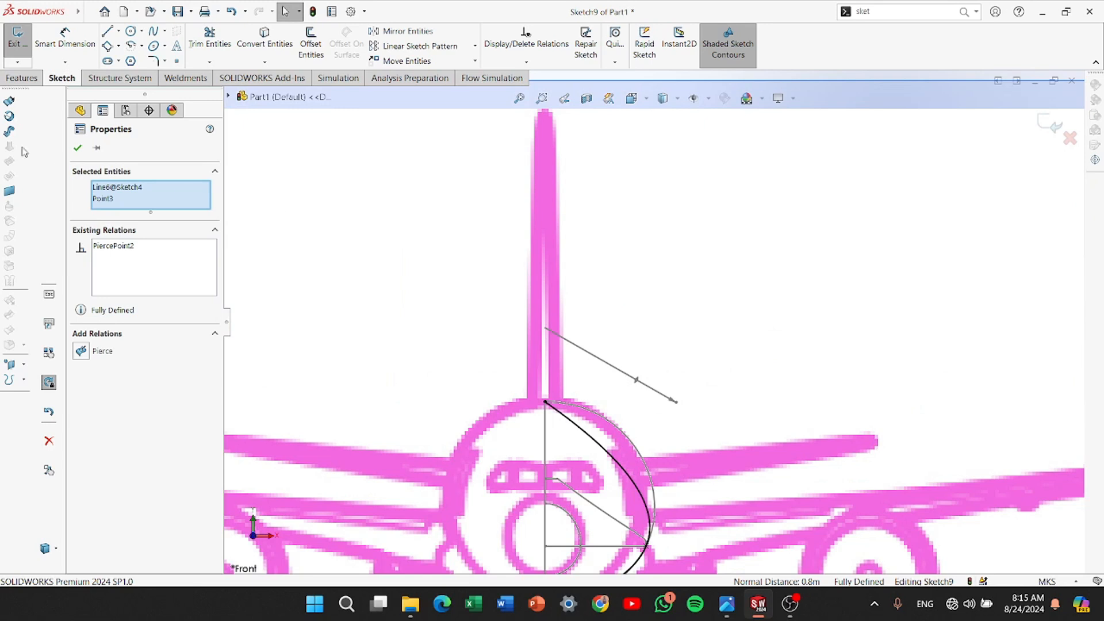
{"action": "left_click", "coordinate": [77, 149]}
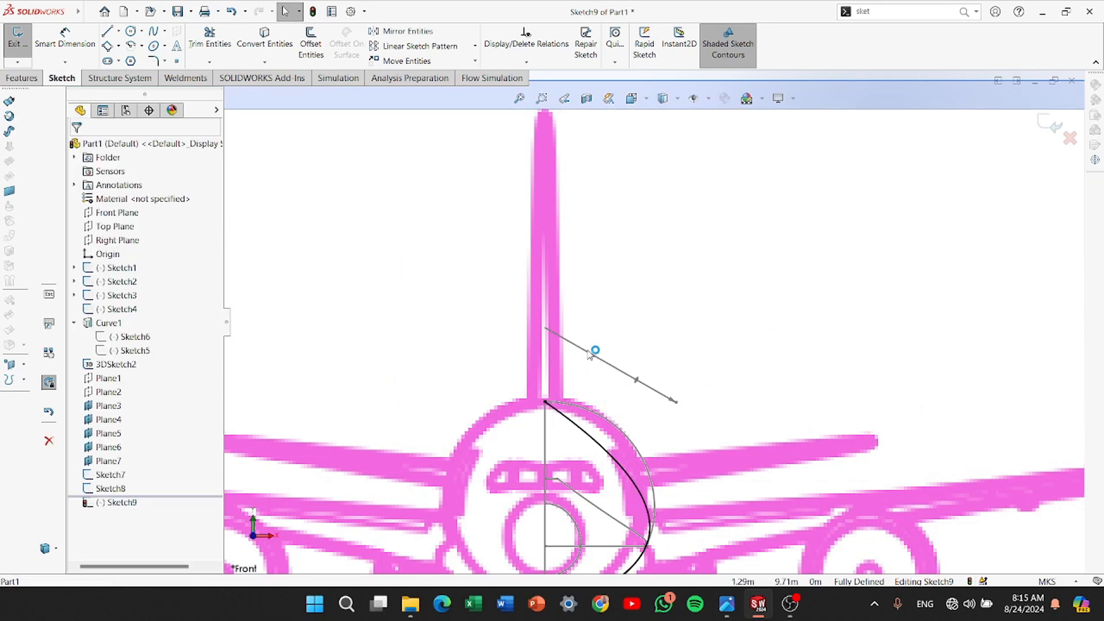
Try to power-trim near the slanted line above the fuselage section
{"action": "left_click", "coordinate": [209, 38]}
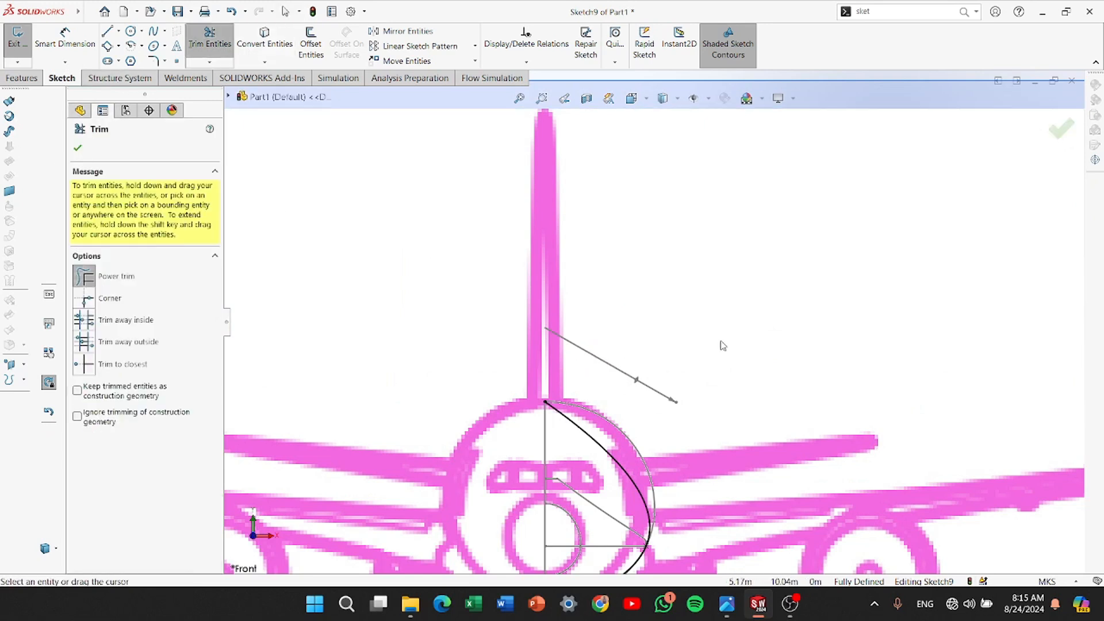
{"action": "left_click_drag", "start_coordinate": [586, 376], "coordinate": [633, 375]}
{"action": "scroll", "coordinate": [670, 394], "scroll_direction": "up", "scroll_amount": 4}
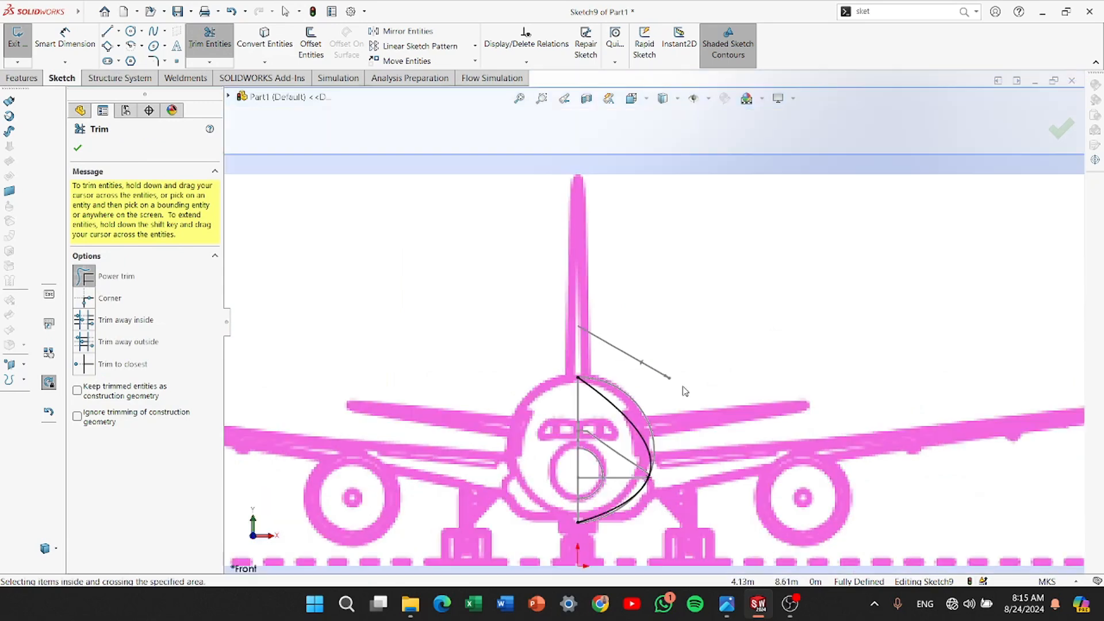
{"action": "scroll", "coordinate": [656, 402], "scroll_direction": "down", "scroll_amount": 3}
{"action": "scroll", "coordinate": [651, 416], "scroll_direction": "up", "scroll_amount": 2}
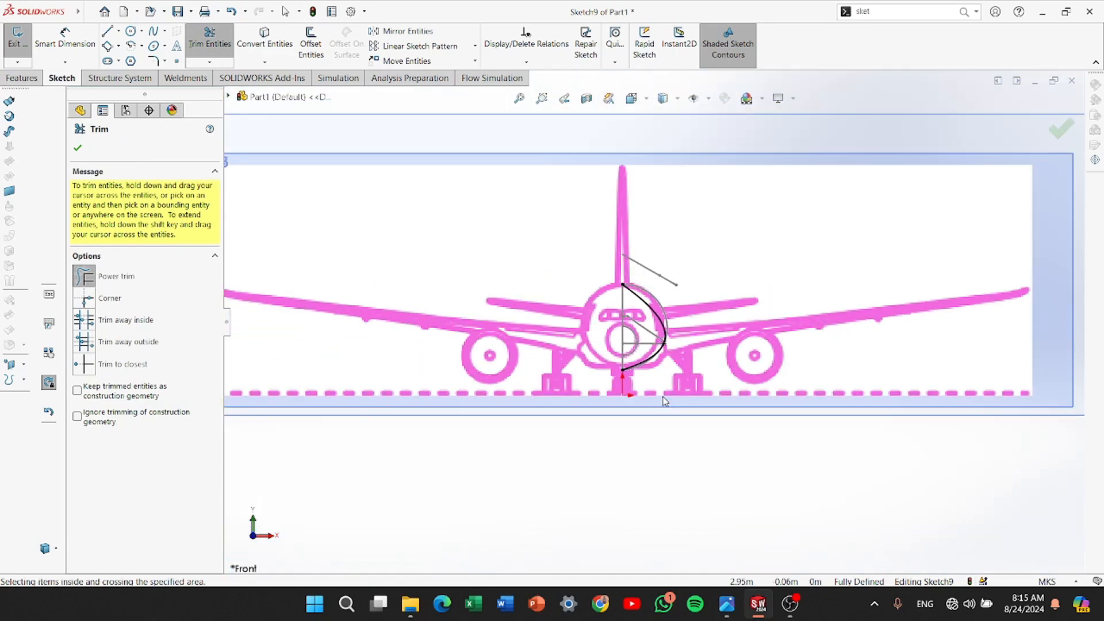
{"action": "scroll", "coordinate": [649, 414], "scroll_direction": "down", "scroll_amount": 3}
{"action": "left_click", "coordinate": [77, 148]}
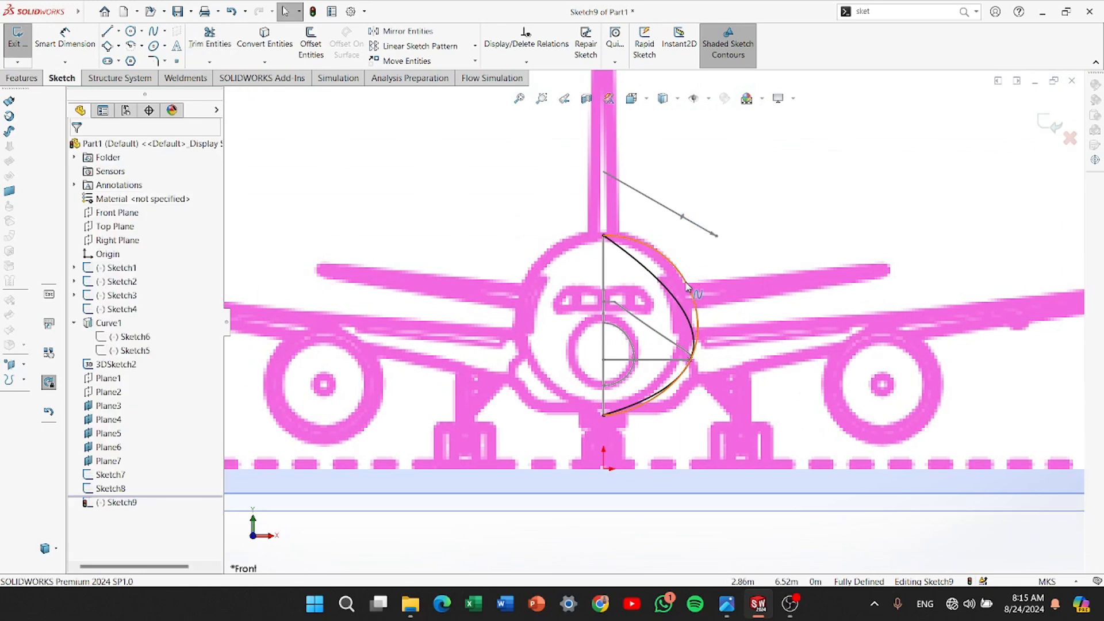
Add Horizontal relations to the tangent handles at the upper and lower endpoints of the section spline
{"action": "left_click", "coordinate": [687, 287]}
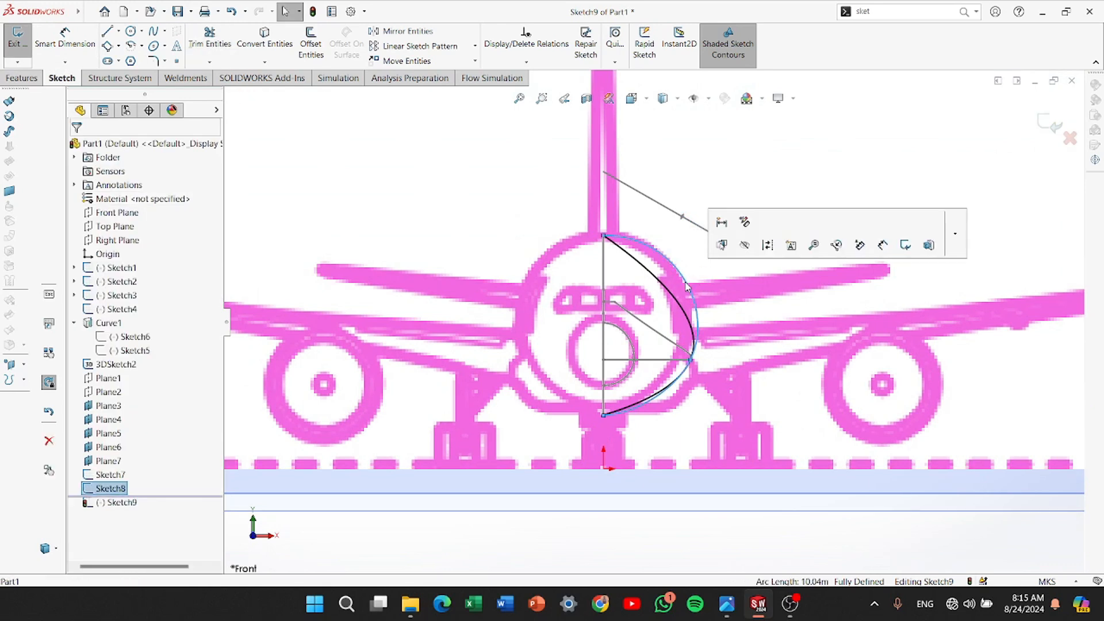
{"action": "left_click", "coordinate": [635, 488]}
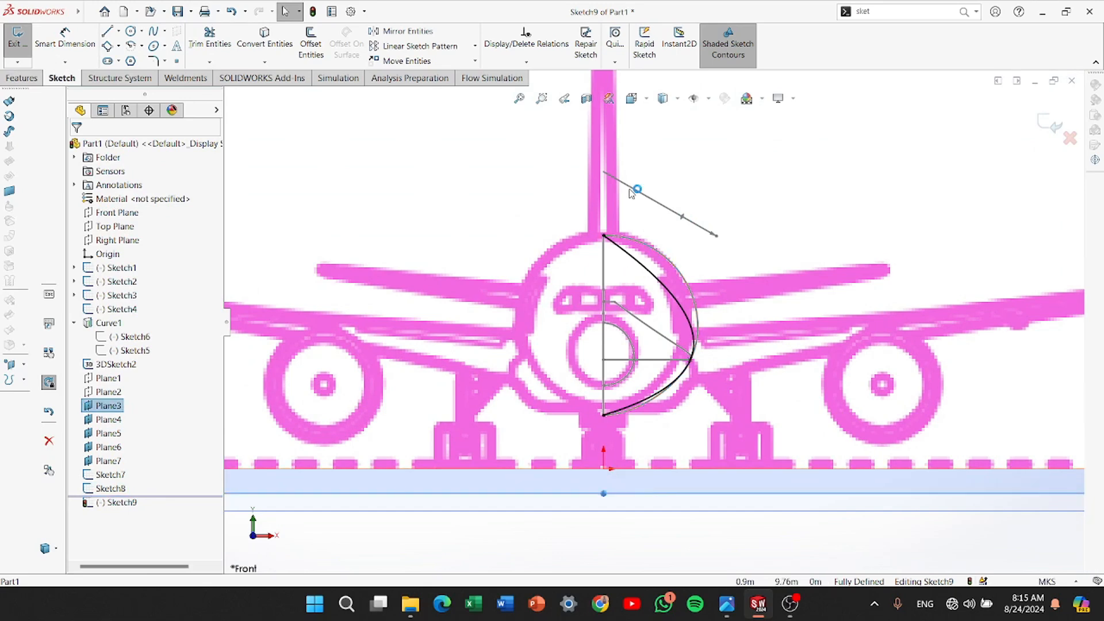
{"action": "scroll", "coordinate": [654, 307], "scroll_direction": "up", "scroll_amount": 3}
{"action": "left_click", "coordinate": [651, 220]}
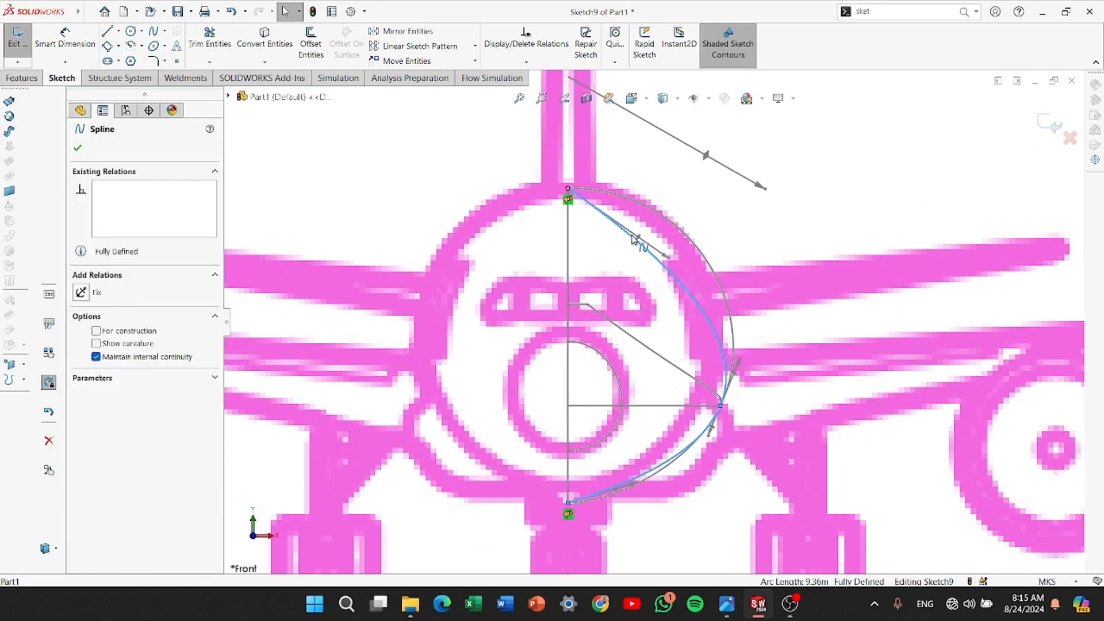
{"action": "left_click_drag", "start_coordinate": [650, 218], "coordinate": [653, 203]}
{"action": "left_click", "coordinate": [83, 294]}
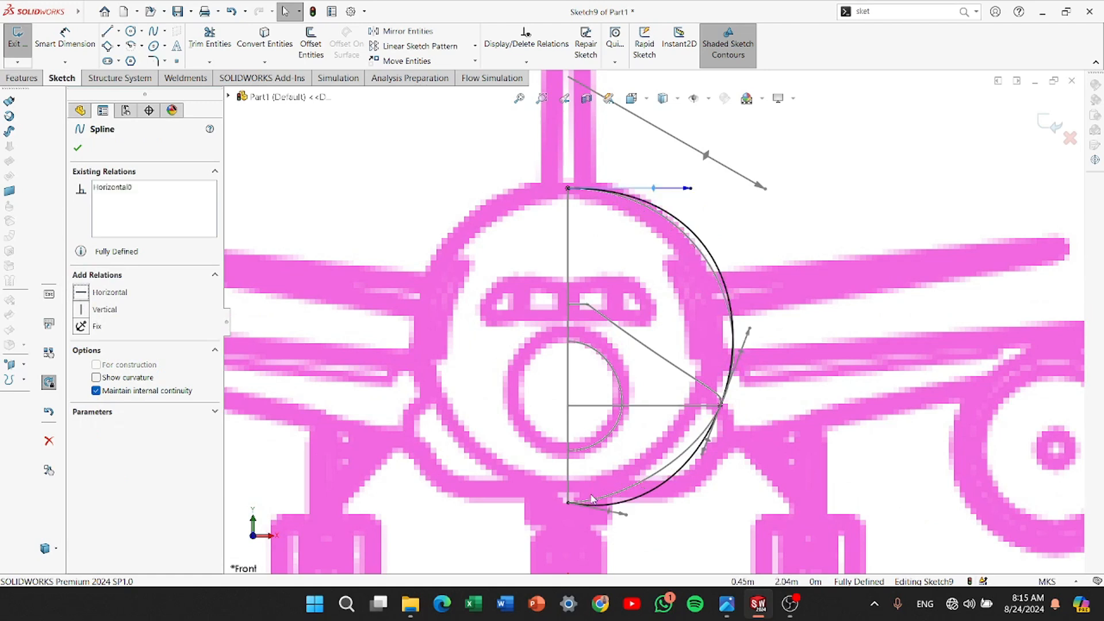
{"action": "left_click", "coordinate": [609, 514]}
{"action": "left_click", "coordinate": [84, 293]}
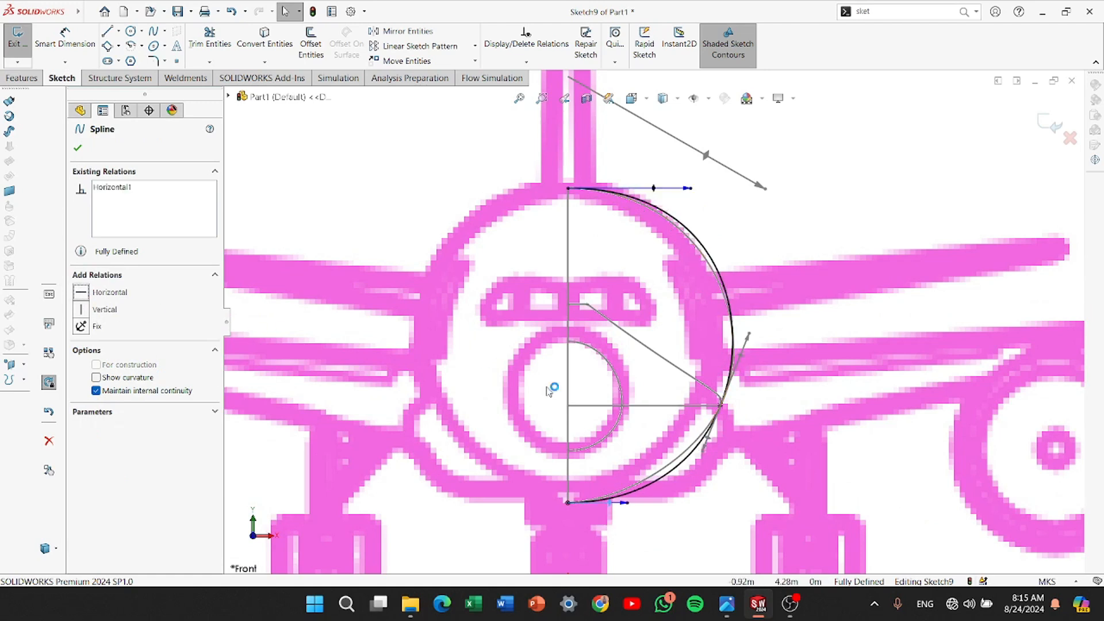
Shorten the spline's upper and lower tangent handles so the curve matches the previous section
{"action": "mouse_move", "coordinate": [693, 194]}
{"action": "left_mouse_down"}
{"action": "mouse_move", "coordinate": [670, 192]}
{"action": "mouse_move", "coordinate": [683, 195]}
{"action": "left_mouse_up"}
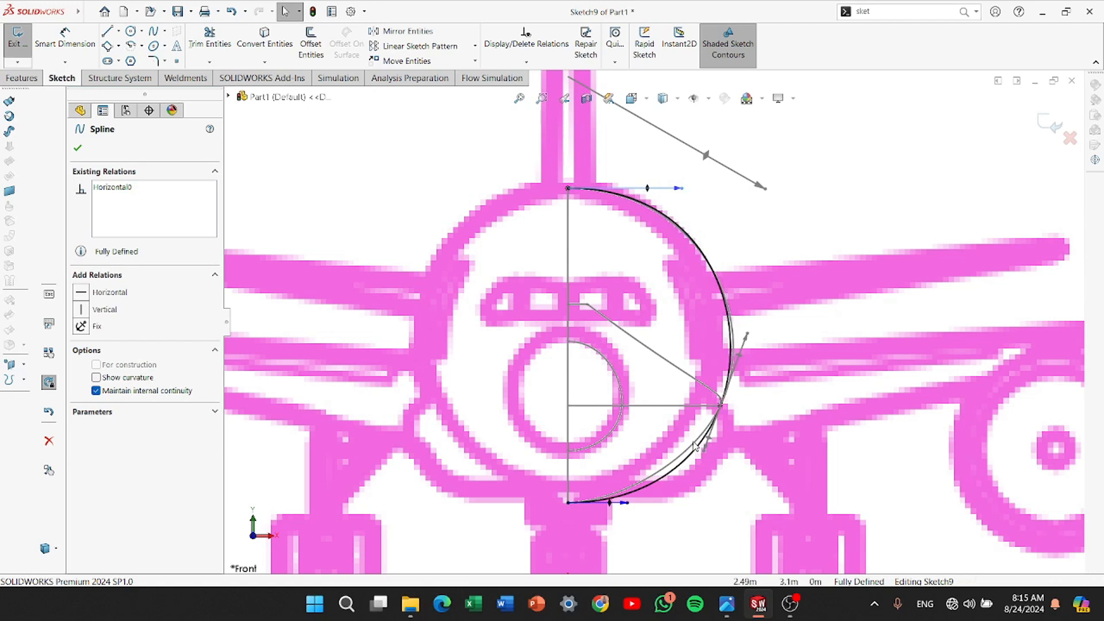
{"action": "left_click_drag", "start_coordinate": [626, 504], "coordinate": [603, 503]}
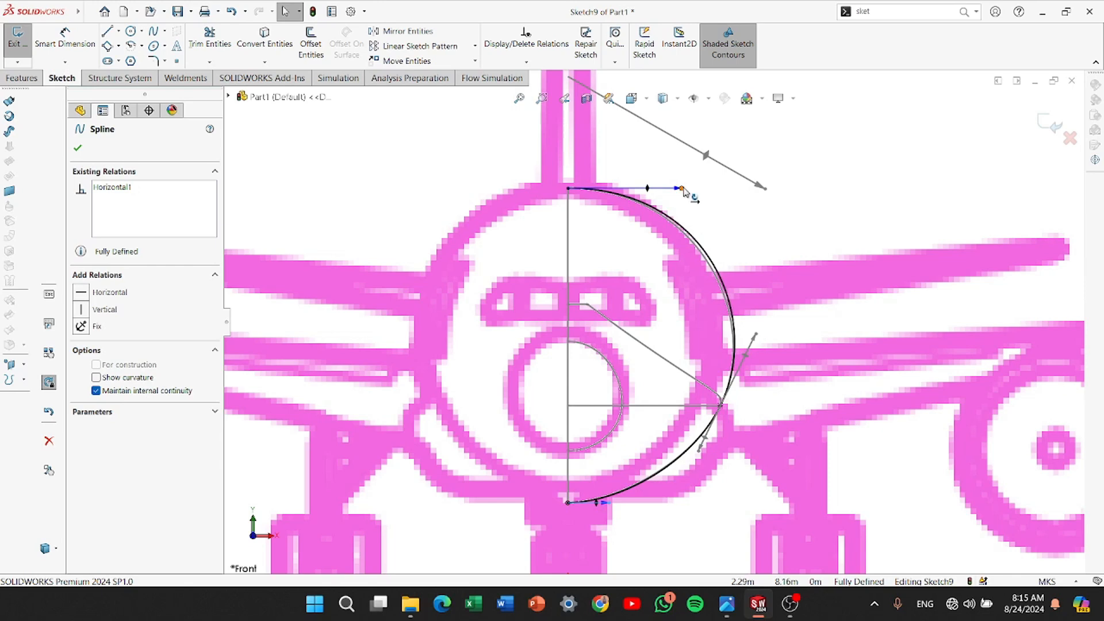
{"action": "scroll", "coordinate": [654, 322], "scroll_direction": "down", "scroll_amount": 3}
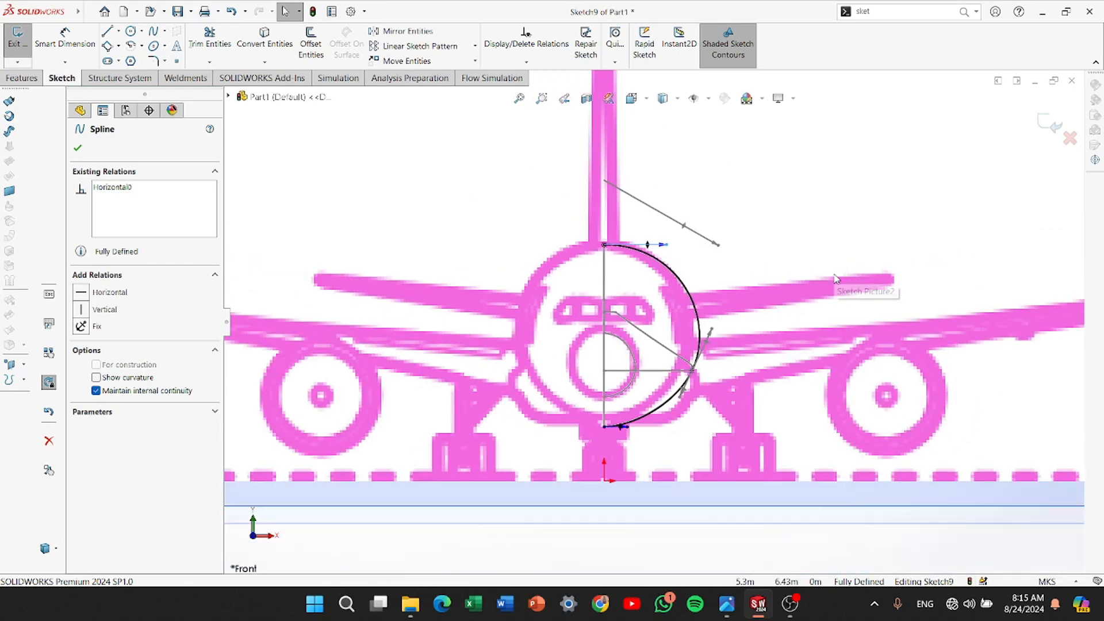
Exit the finished section sketch and hide Plane3
{"action": "left_click", "coordinate": [1051, 122]}
{"action": "scroll", "coordinate": [744, 377], "scroll_direction": "up", "scroll_amount": 4}
{"action": "left_click", "coordinate": [618, 509]}
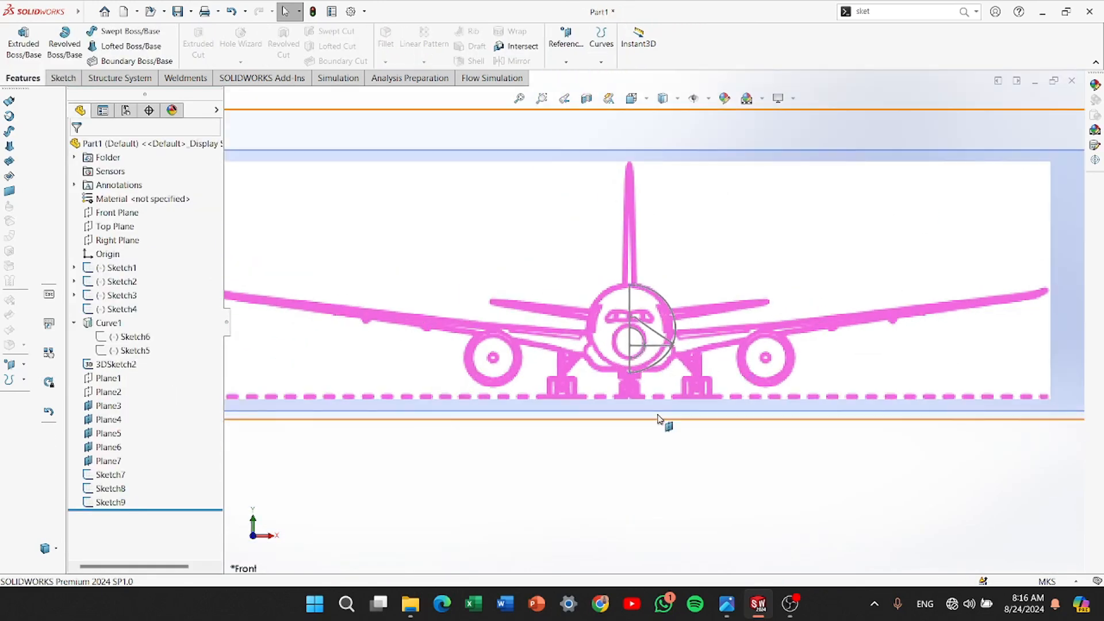
{"action": "middle_click_drag", "start_coordinate": [658, 418], "coordinate": [547, 450]}
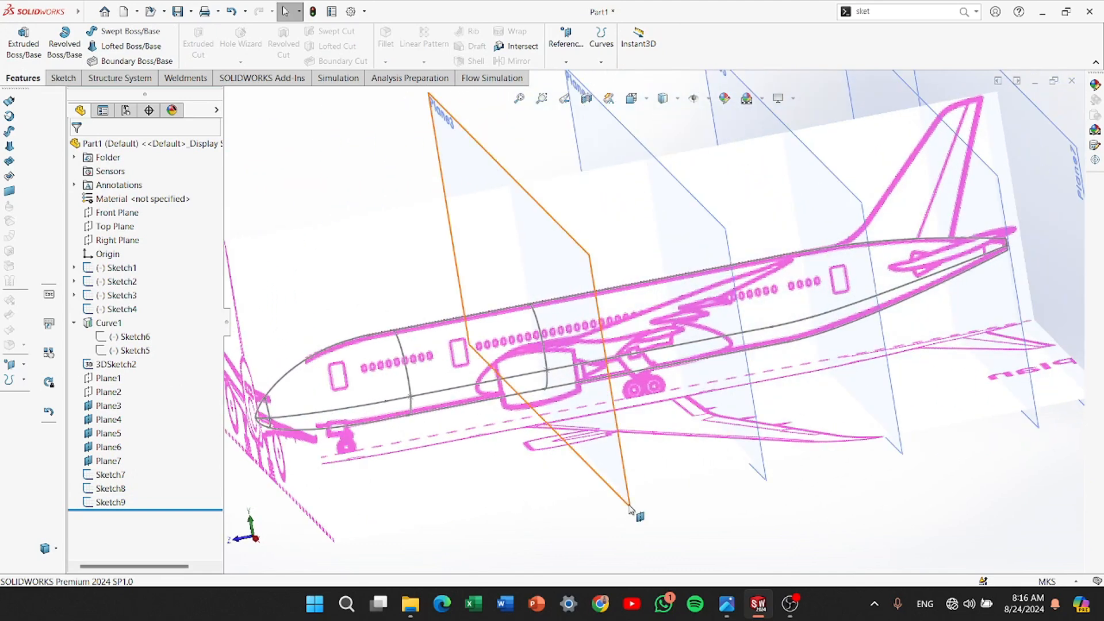
{"action": "left_click", "coordinate": [631, 508]}
{"action": "left_click", "coordinate": [711, 469]}
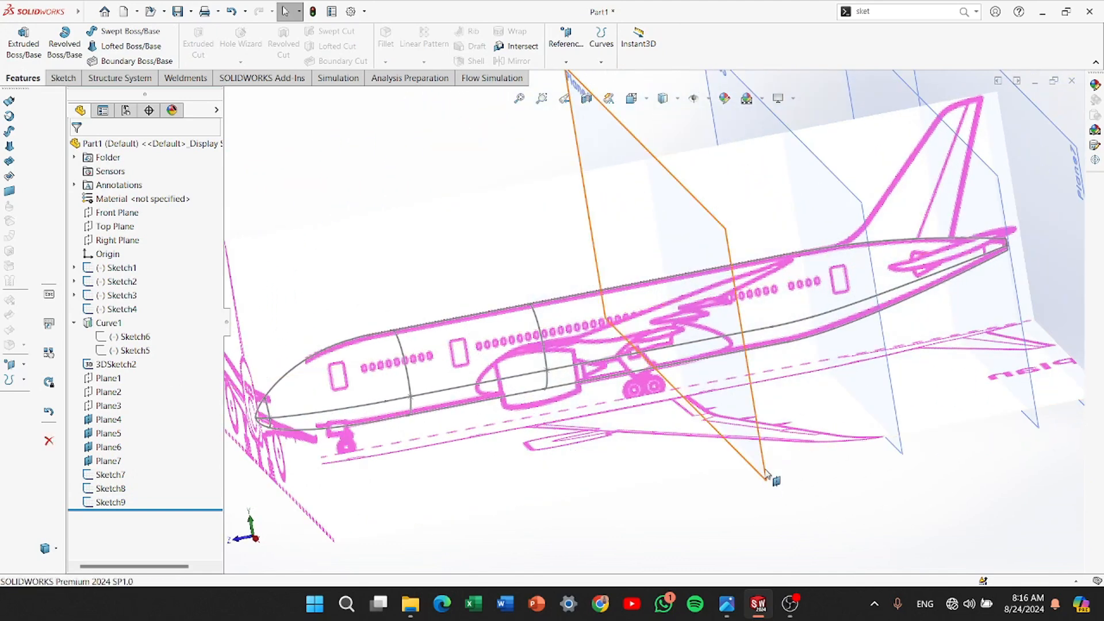
Start a new sketch on Plane4
{"action": "left_click", "coordinate": [767, 474]}
{"action": "left_click", "coordinate": [822, 434]}
{"action": "scroll", "coordinate": [580, 379], "scroll_direction": "down", "scroll_amount": 8}
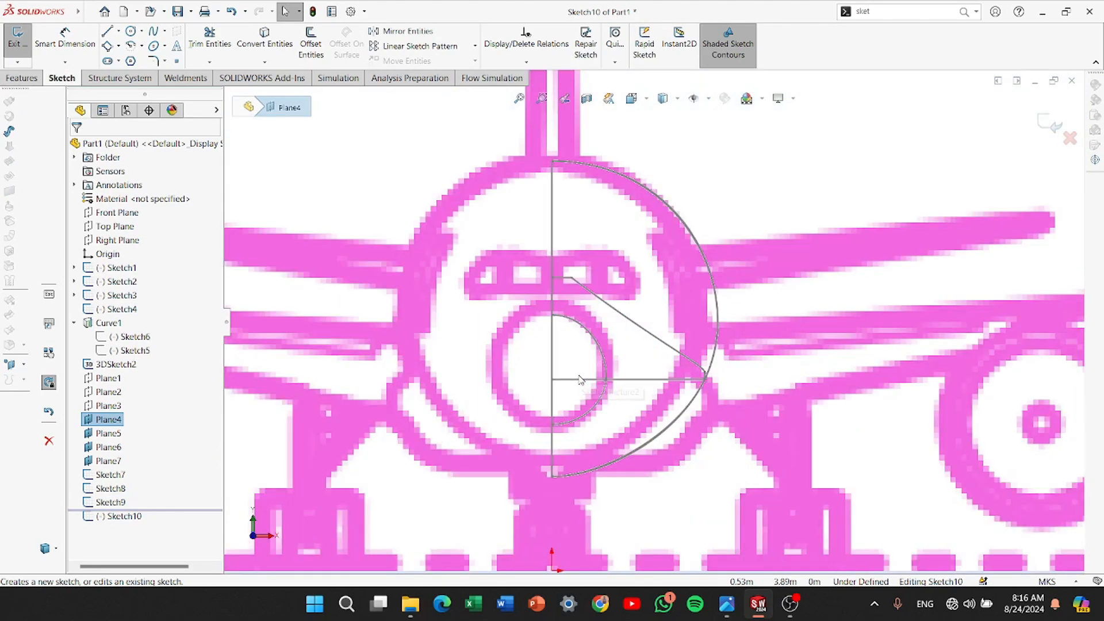
Draw a short two-point spline above the fuselage from the centreline, and trim it away
{"action": "left_click", "coordinate": [164, 31]}
{"action": "left_click", "coordinate": [175, 38]}
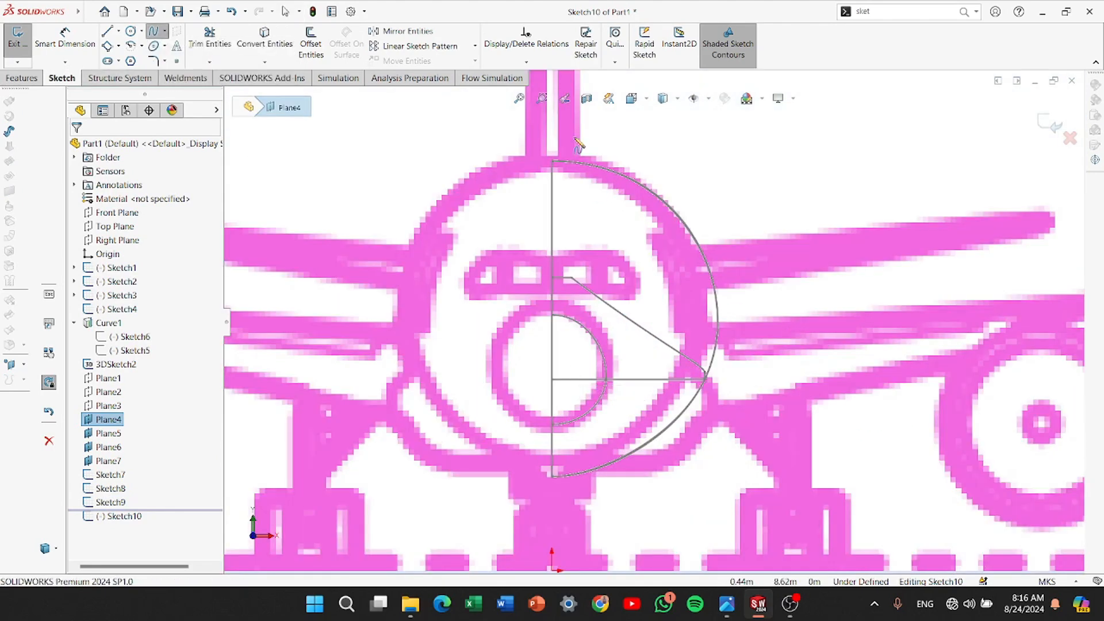
{"action": "scroll", "coordinate": [575, 139], "scroll_direction": "up", "scroll_amount": 2}
{"action": "left_click", "coordinate": [583, 158]}
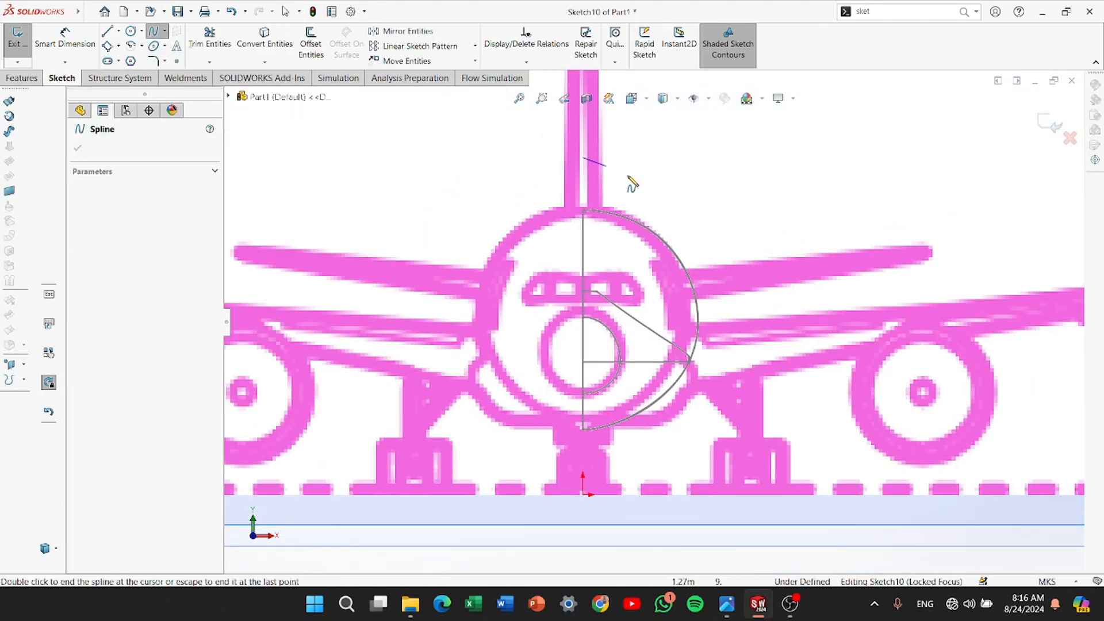
{"action": "double_click", "coordinate": [606, 166]}
{"action": "left_click", "coordinate": [382, 213]}
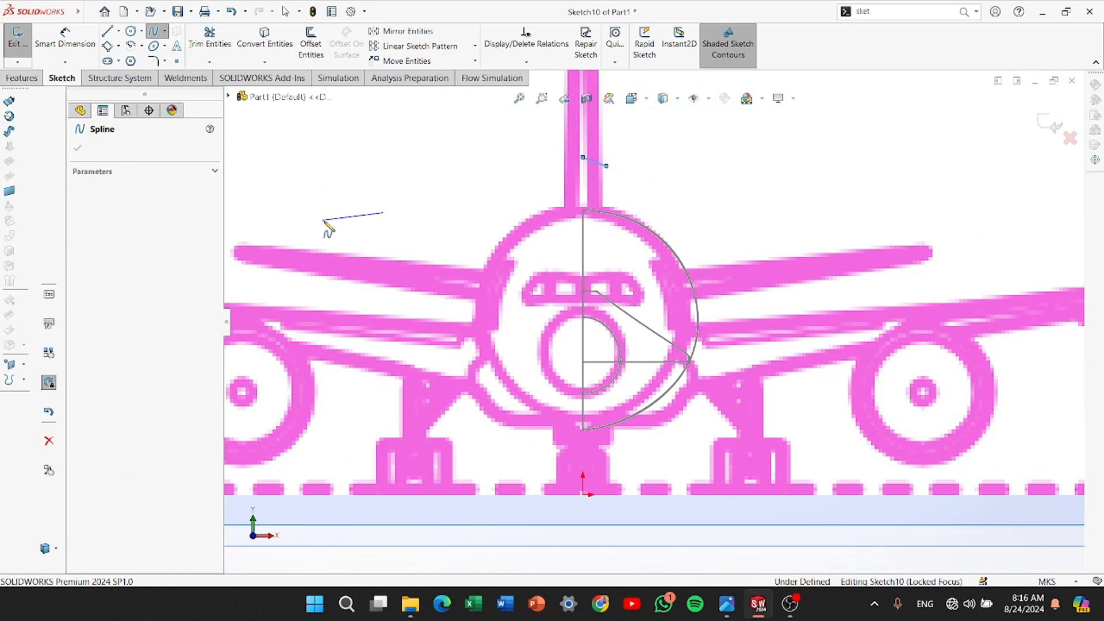
{"action": "key", "text": "Escape"}
{"action": "scroll", "coordinate": [622, 163], "scroll_direction": "down", "scroll_amount": 5}
{"action": "left_click", "coordinate": [224, 41]}
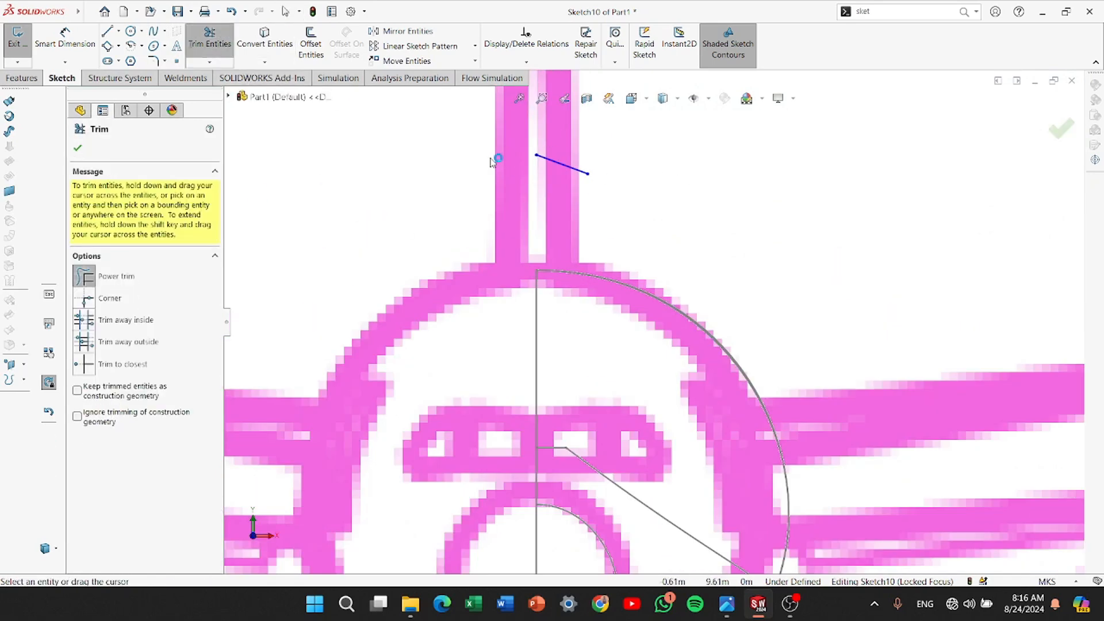
{"action": "left_click", "coordinate": [536, 195]}
{"action": "scroll", "coordinate": [380, 157], "scroll_direction": "up", "scroll_amount": 4}
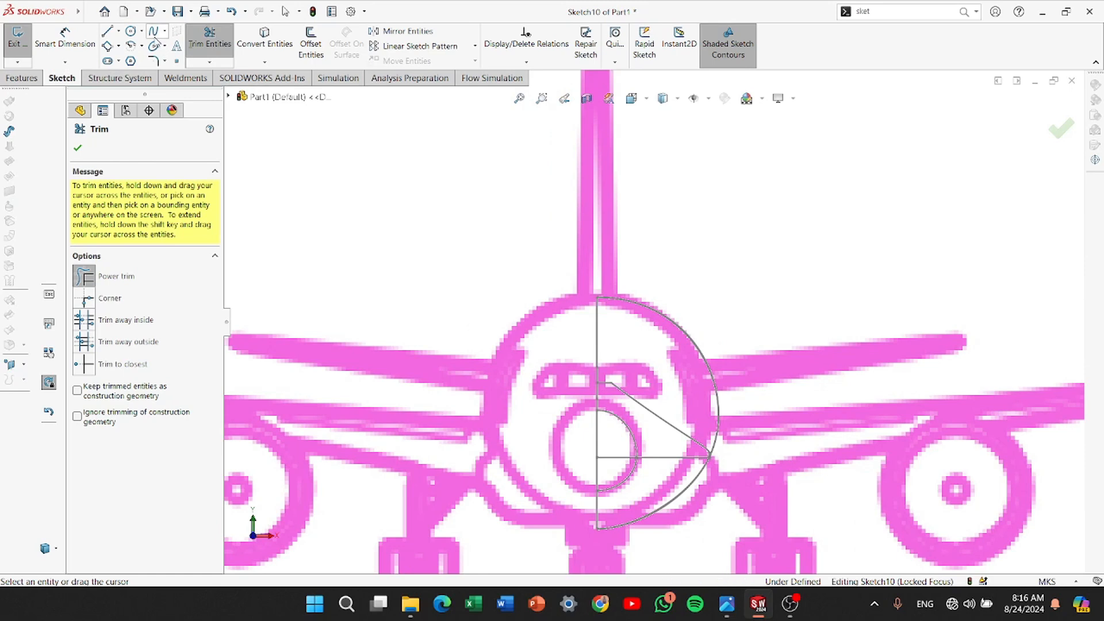
Draw a three-point style spline from the fin's centreline around the fuselage side to the centreline below the ground line
{"action": "left_click", "coordinate": [165, 31]}
{"action": "left_click", "coordinate": [175, 54]}
{"action": "scroll", "coordinate": [583, 209], "scroll_direction": "up", "scroll_amount": 3}
{"action": "left_click", "coordinate": [621, 229]}
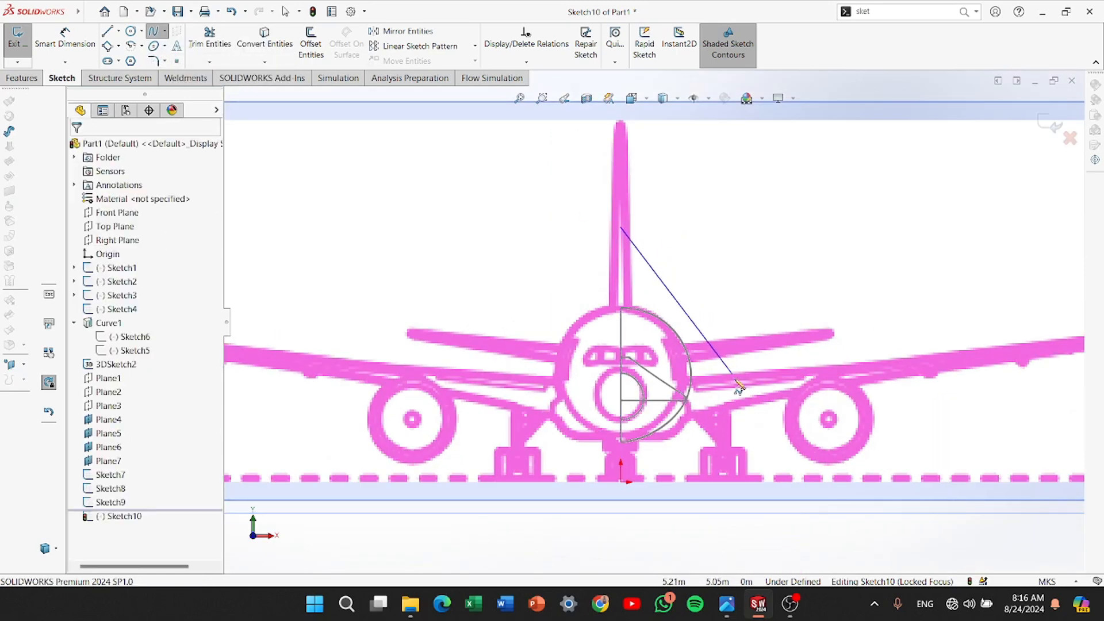
{"action": "left_click", "coordinate": [743, 399]}
{"action": "left_click", "coordinate": [637, 503]}
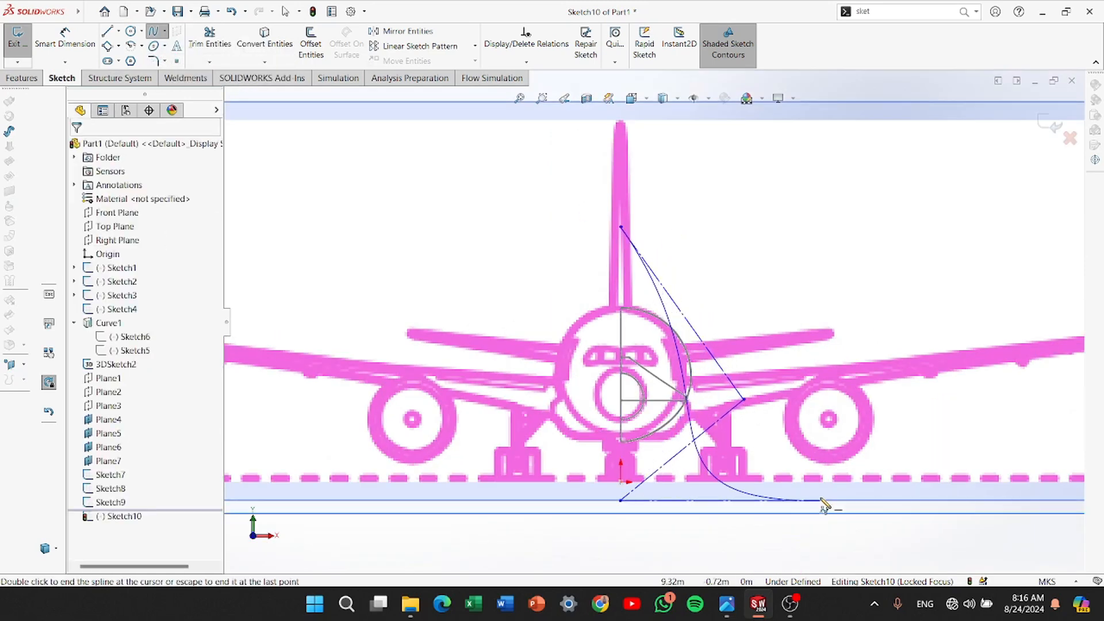
{"action": "right_click", "coordinate": [826, 504]}
{"action": "left_click", "coordinate": [838, 505]}
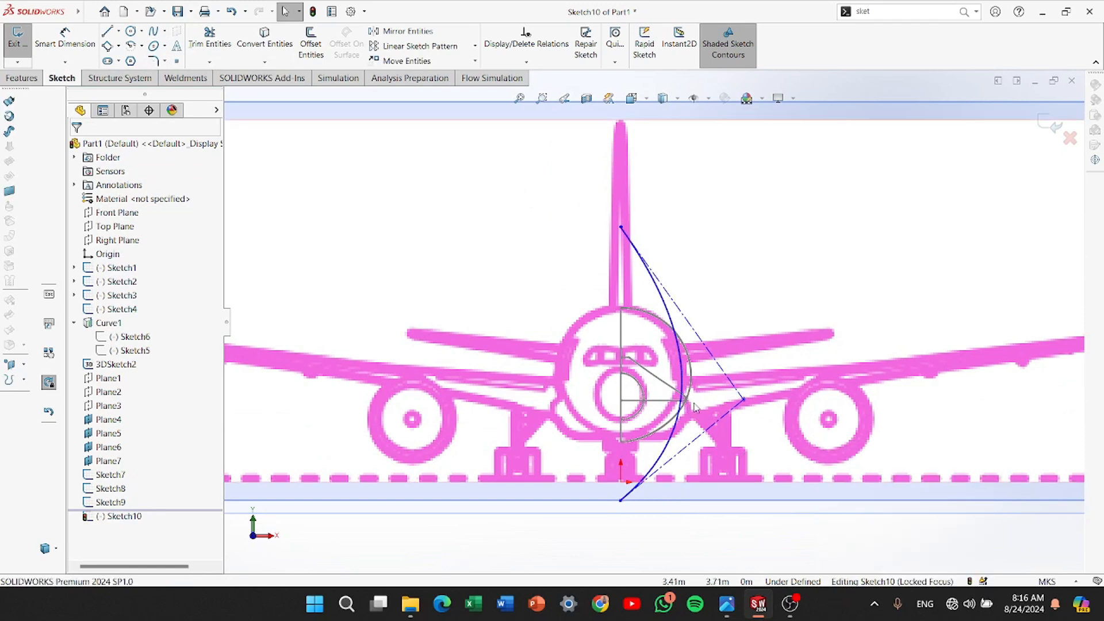
Remove the style spline with Power trim
{"action": "scroll", "coordinate": [770, 345], "scroll_direction": "down", "scroll_amount": 3}
{"action": "left_click", "coordinate": [209, 38]}
{"action": "left_click_drag", "start_coordinate": [567, 218], "coordinate": [671, 234]}
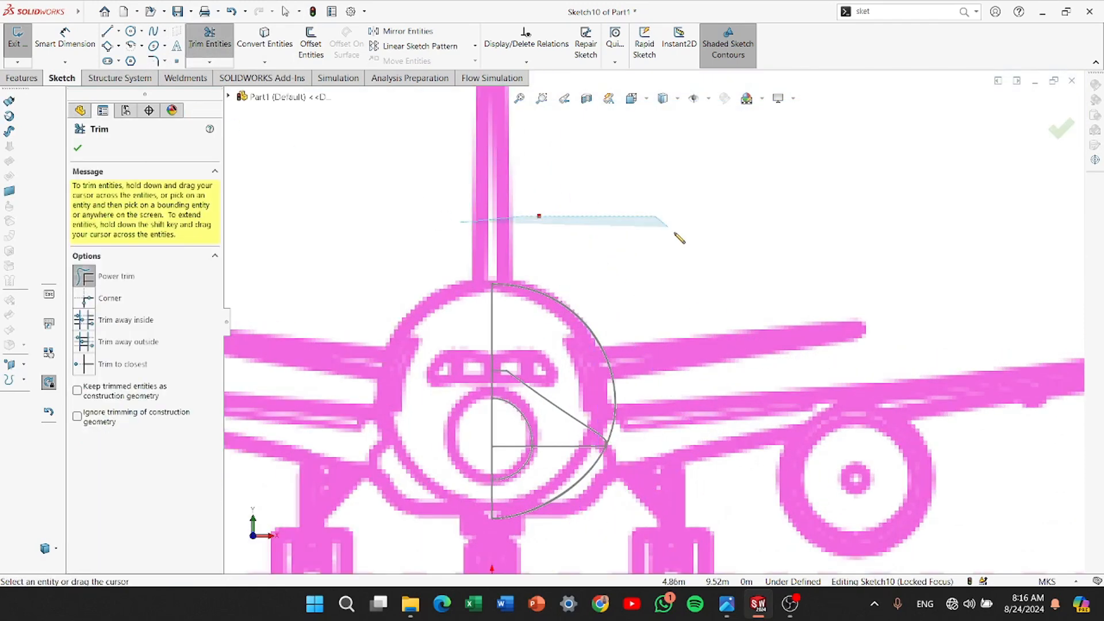
{"action": "scroll", "coordinate": [633, 320], "scroll_direction": "up", "scroll_amount": 3}
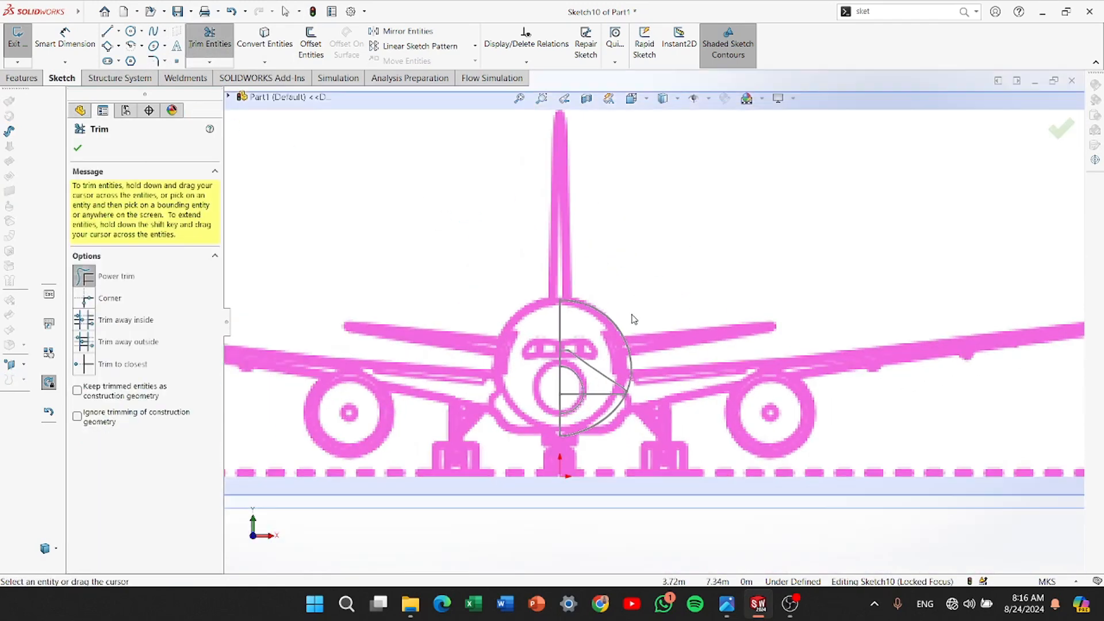
{"action": "left_click", "coordinate": [80, 148]}
Draw a three-point spline outside the fuselage half-section, with endpoints on the centreline above and below the fuselage
{"action": "left_click", "coordinate": [165, 30]}
{"action": "left_click", "coordinate": [173, 44]}
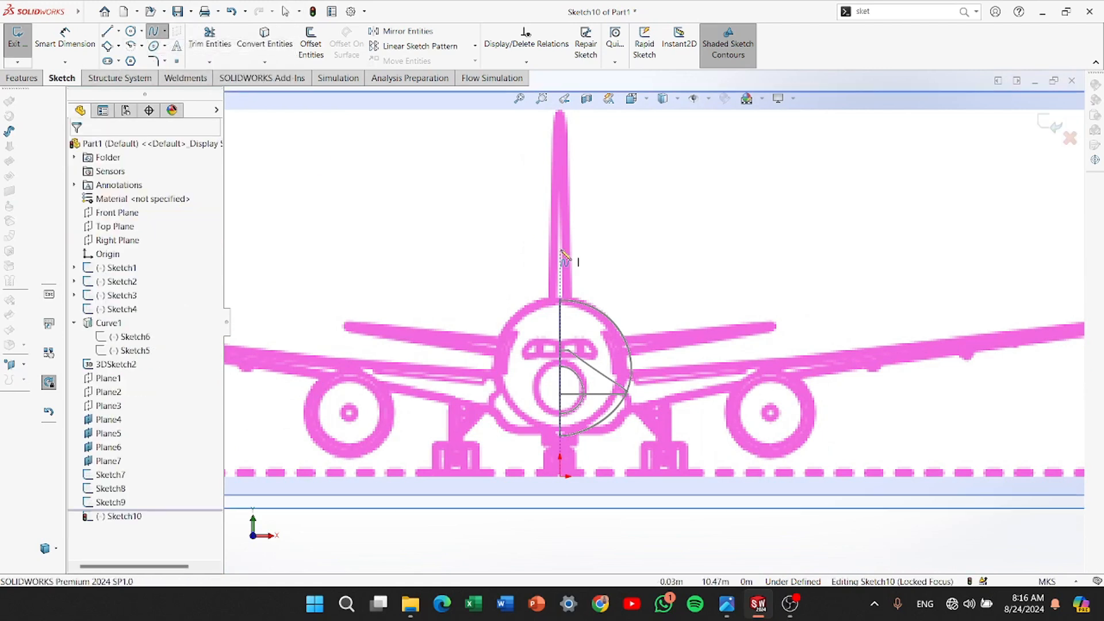
{"action": "left_click", "coordinate": [588, 276]}
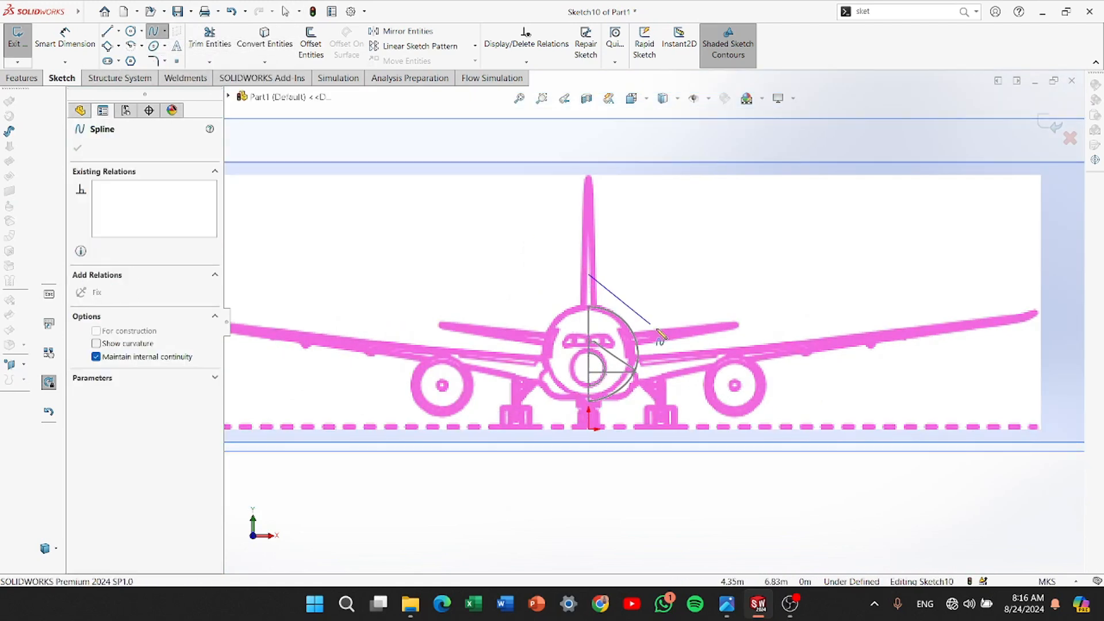
{"action": "left_click", "coordinate": [675, 365]}
{"action": "right_click", "coordinate": [588, 423]}
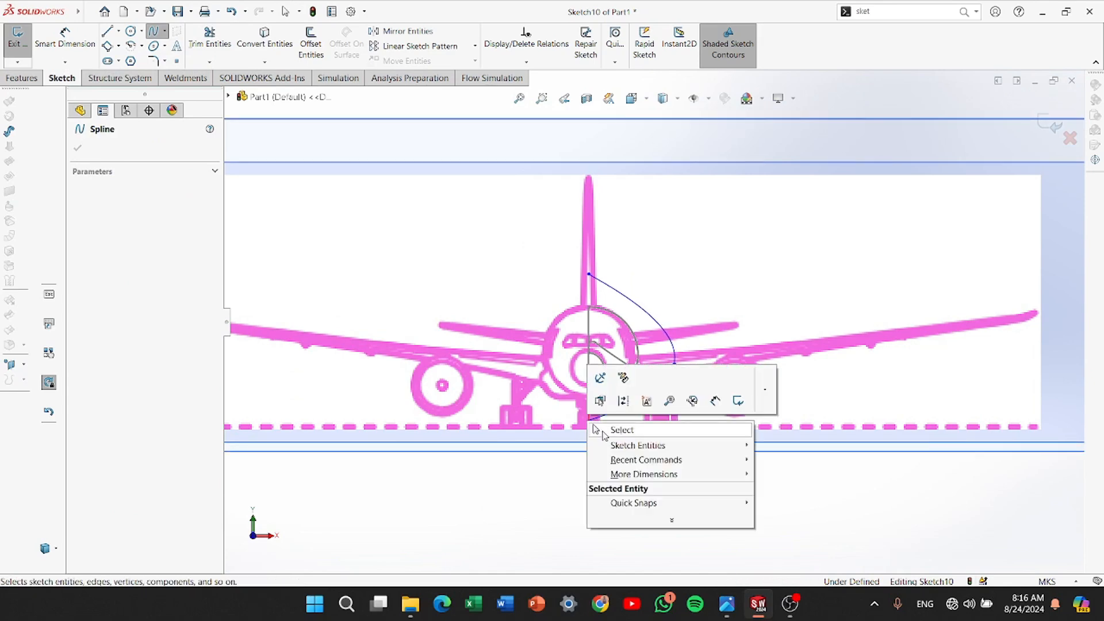
{"action": "left_click", "coordinate": [604, 429]}
Pierce the spline's upper endpoint to the fuselage's top profile line and its middle point to the side guide line
{"action": "middle_click_drag", "start_coordinate": [604, 428], "coordinate": [640, 279]}
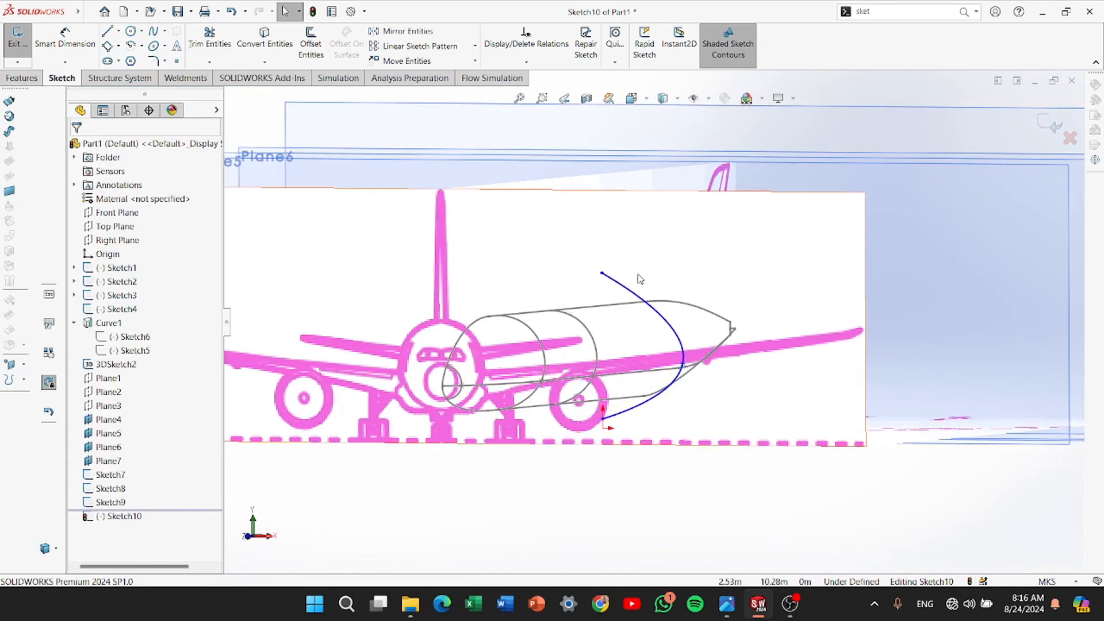
{"action": "left_click", "coordinate": [601, 273]}
{"action": "left_click", "coordinate": [621, 305], "text": "ctrl"}
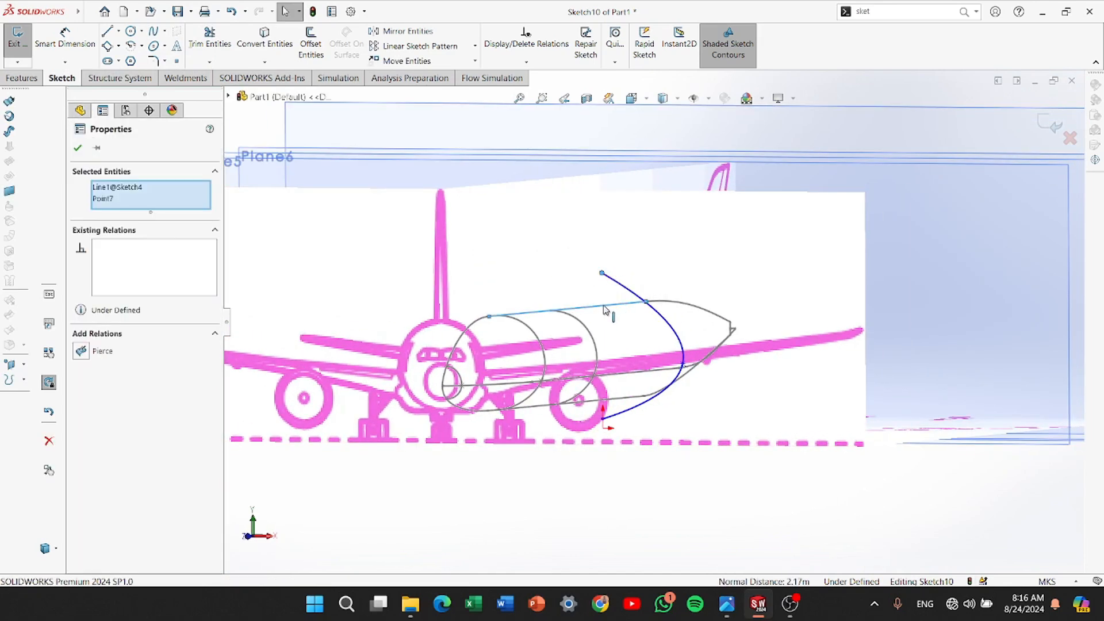
{"action": "left_click", "coordinate": [75, 355]}
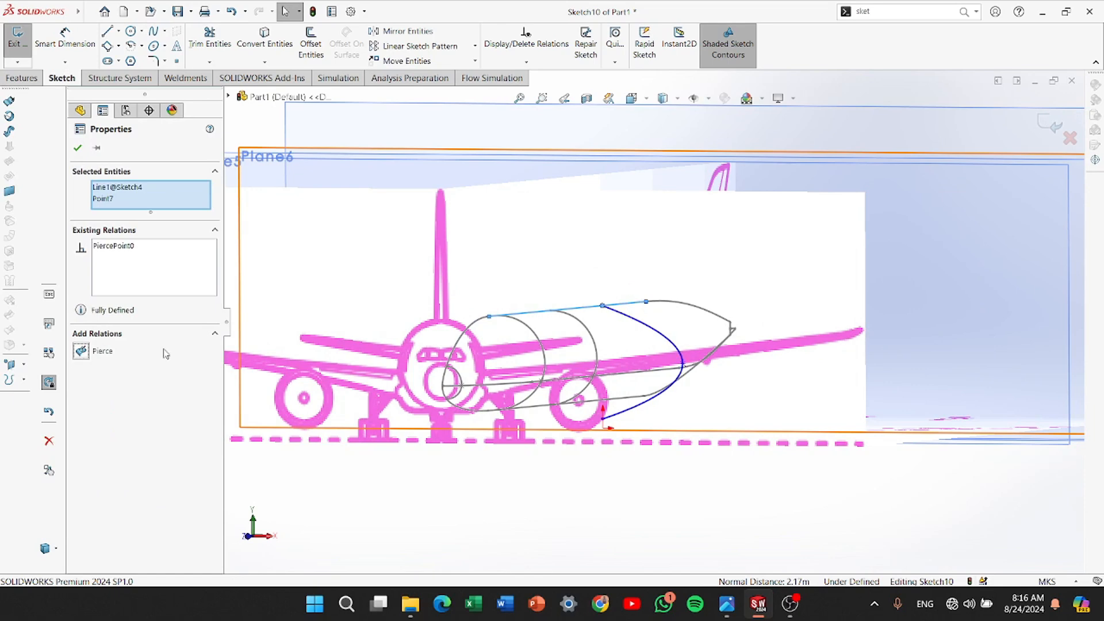
{"action": "left_click", "coordinate": [681, 367]}
{"action": "left_click", "coordinate": [604, 375], "text": "ctrl"}
{"action": "left_click", "coordinate": [81, 351]}
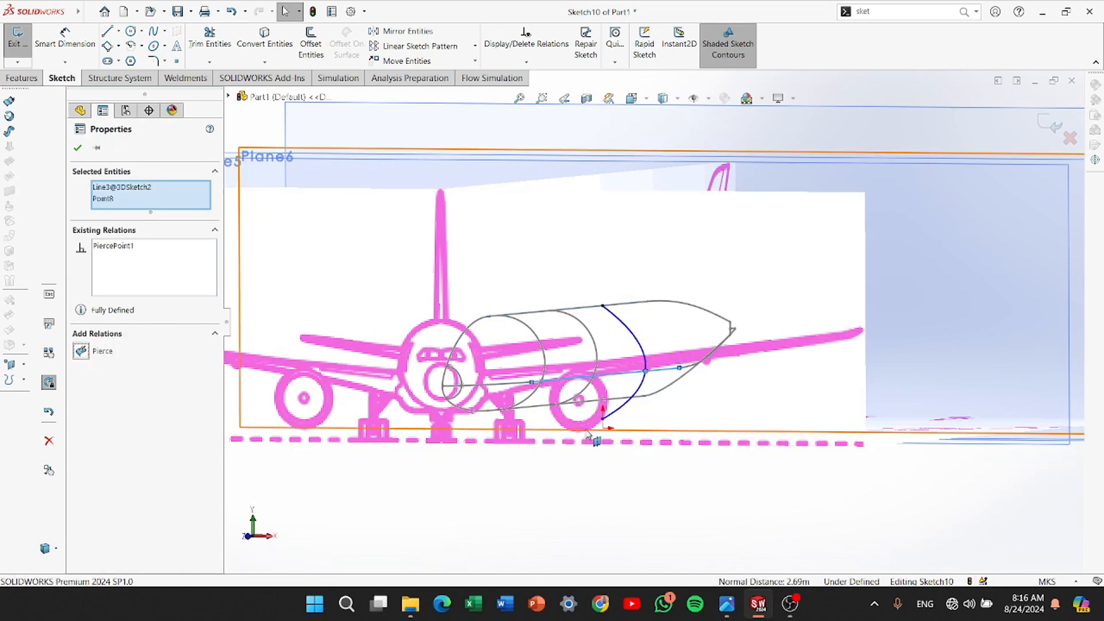
Pierce the spline's lower endpoint to the fuselage's bottom profile line
{"action": "scroll", "coordinate": [626, 391], "scroll_direction": "up", "scroll_amount": 5}
{"action": "left_click", "coordinate": [604, 413]}
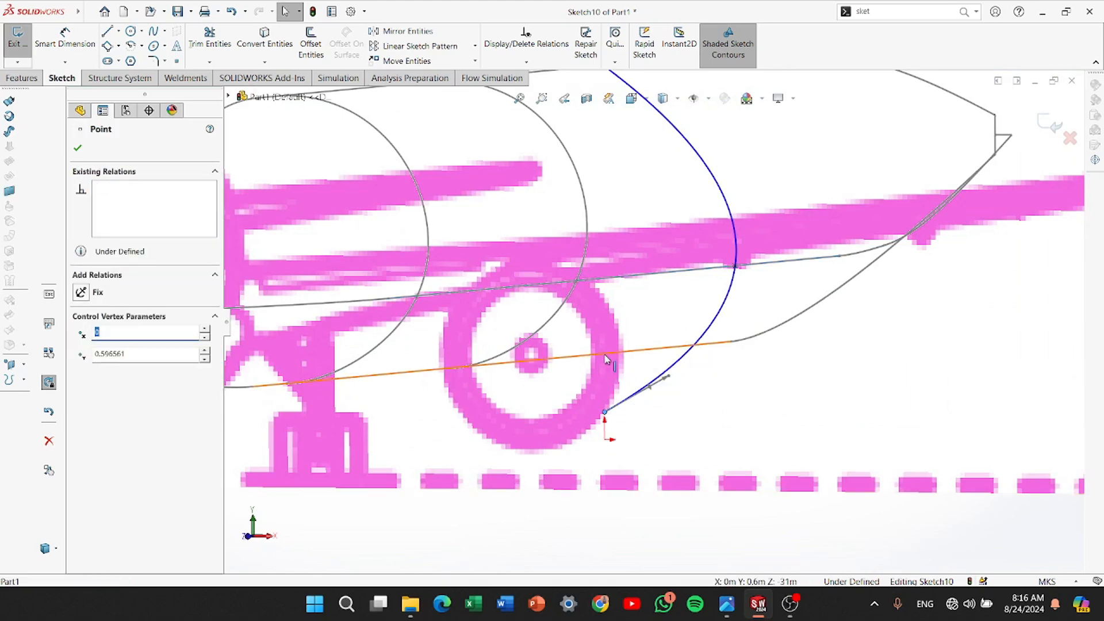
{"action": "left_click", "coordinate": [578, 353], "text": "ctrl"}
{"action": "left_click", "coordinate": [85, 352]}
{"action": "scroll", "coordinate": [594, 137], "scroll_direction": "down", "scroll_amount": 10}
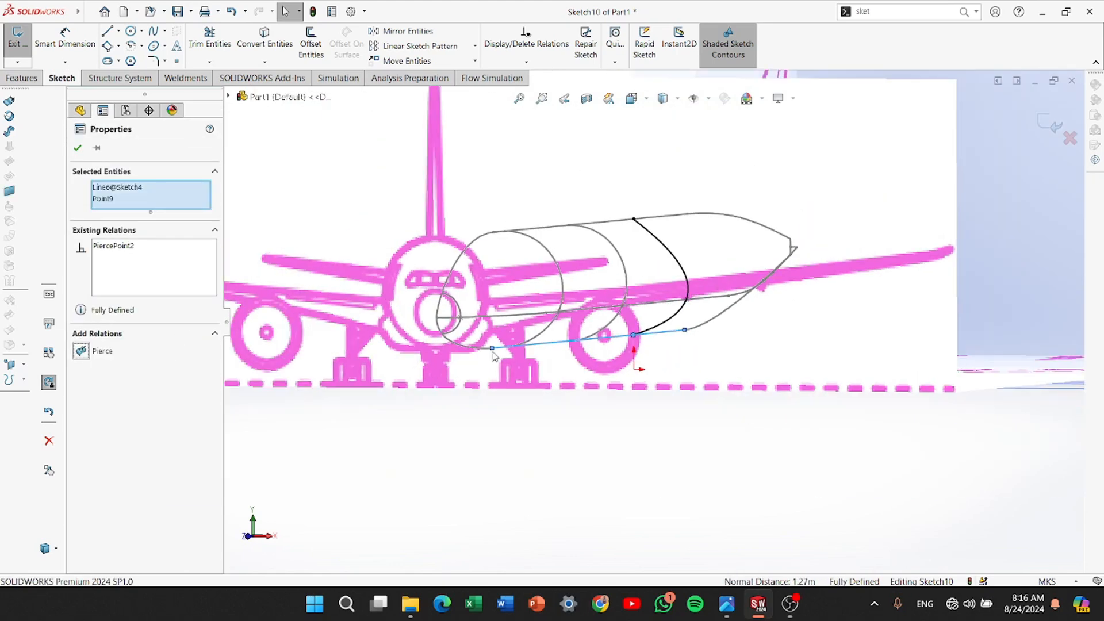
In the front view, make the tangent handles at the spline's upper and lower endpoints horizontal
{"action": "left_click", "coordinate": [632, 98]}
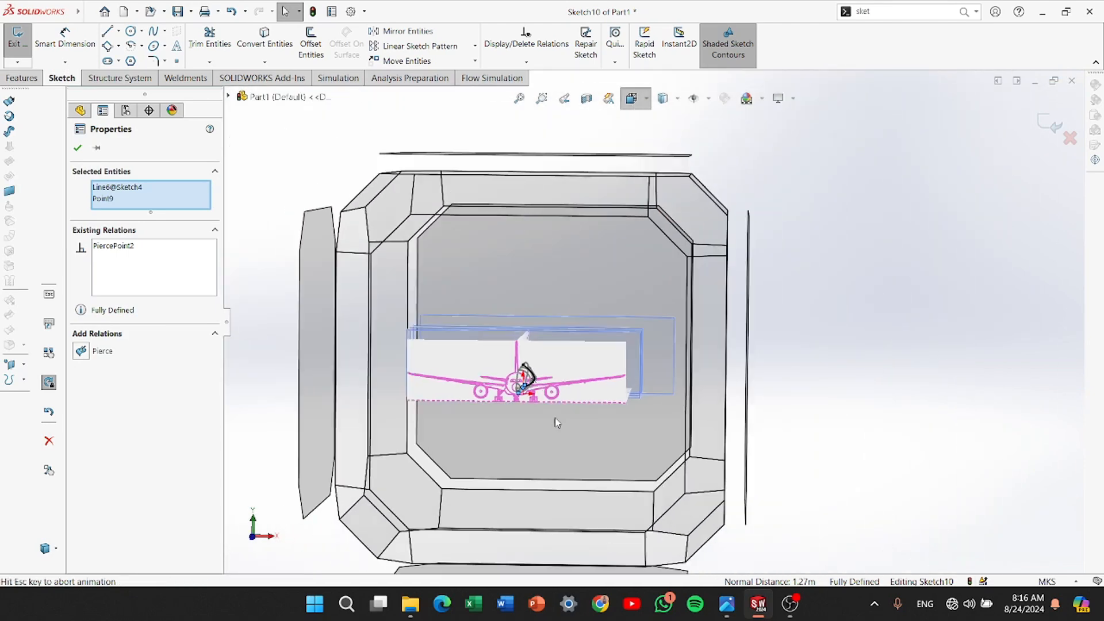
{"action": "left_click", "coordinate": [554, 428]}
{"action": "scroll", "coordinate": [680, 361], "scroll_direction": "down", "scroll_amount": 10}
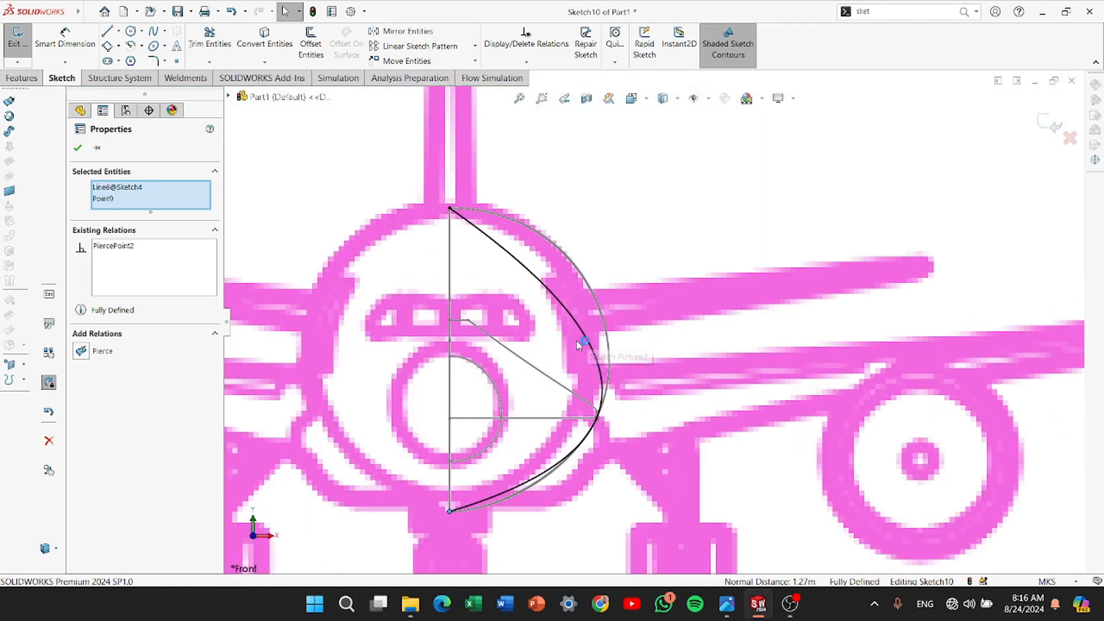
{"action": "left_click", "coordinate": [545, 292]}
{"action": "left_click_drag", "start_coordinate": [527, 264], "coordinate": [562, 233]}
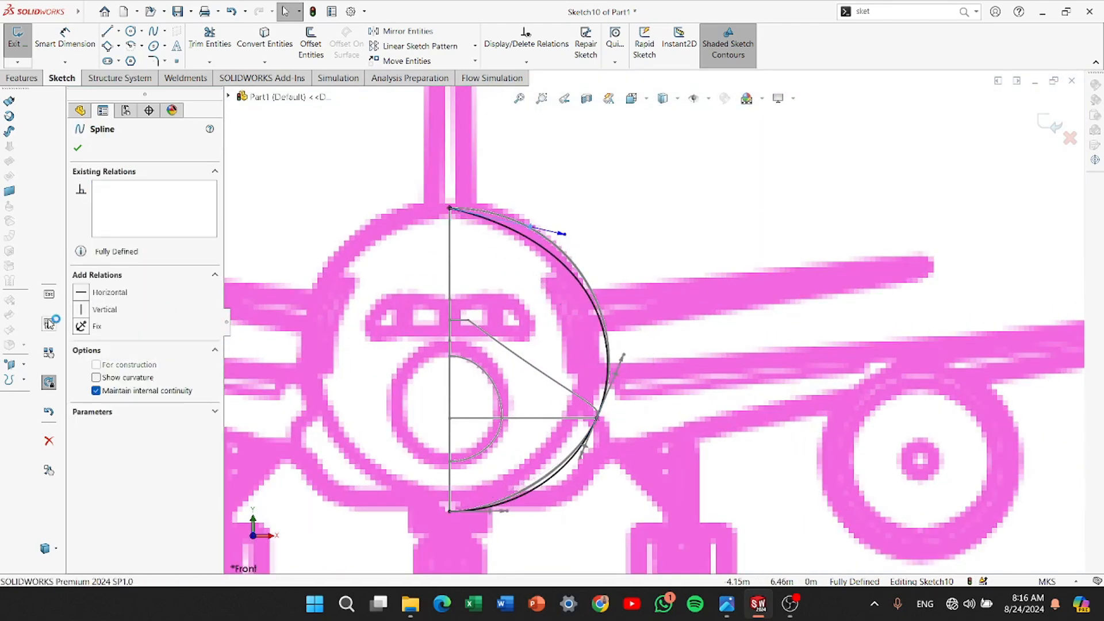
{"action": "left_click", "coordinate": [83, 293]}
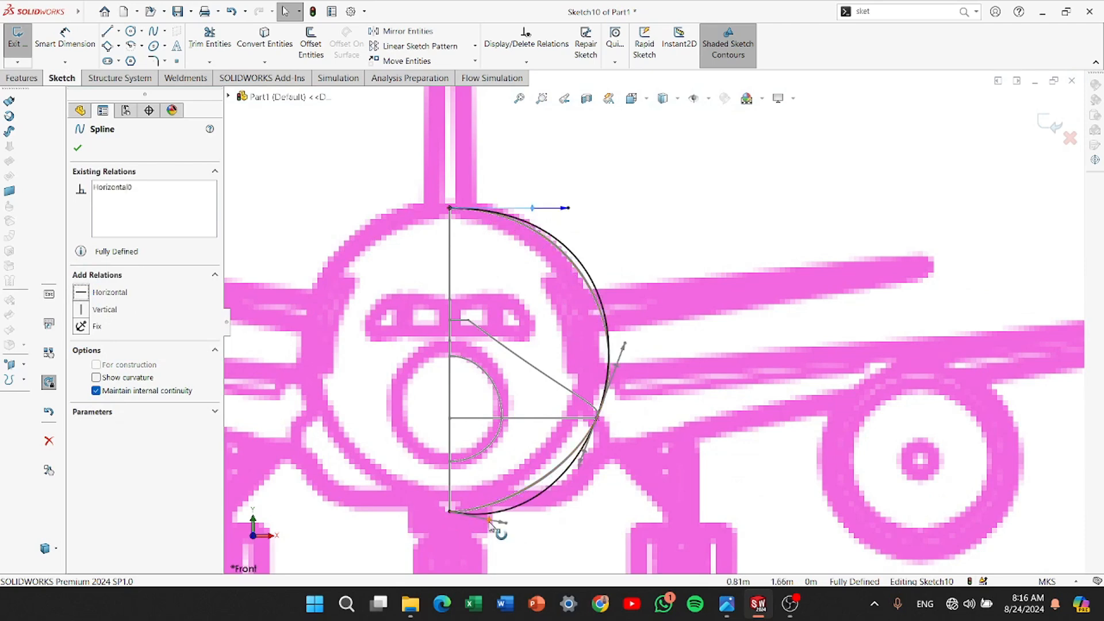
{"action": "left_click", "coordinate": [84, 292]}
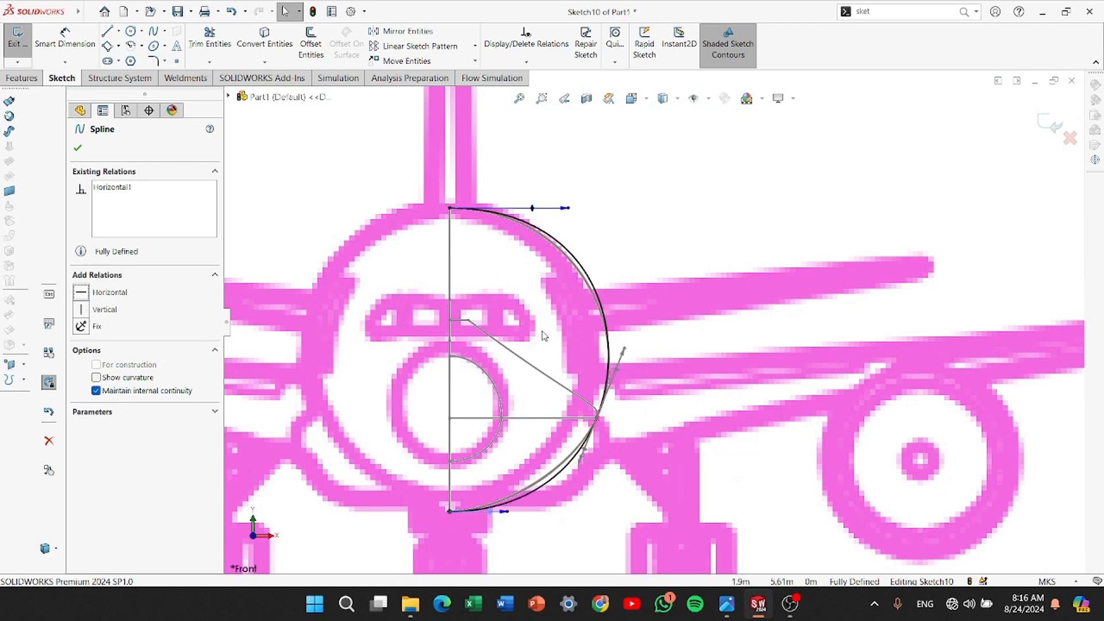
Shorten the upper and lower tangent handles until the spline matches the previous fuselage half-section, and exit the sketch
{"action": "scroll", "coordinate": [543, 332], "scroll_direction": "up", "scroll_amount": 3}
{"action": "scroll", "coordinate": [576, 314], "scroll_direction": "down", "scroll_amount": 3}
{"action": "left_click_drag", "start_coordinate": [642, 218], "coordinate": [634, 220]}
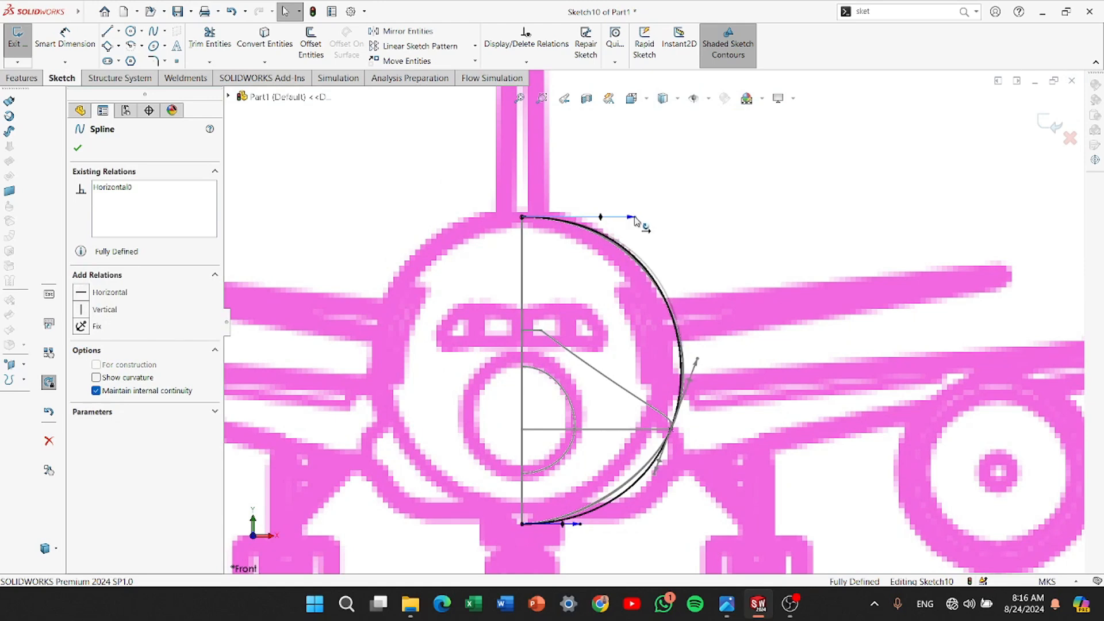
{"action": "scroll", "coordinate": [587, 549], "scroll_direction": "down", "scroll_amount": 2}
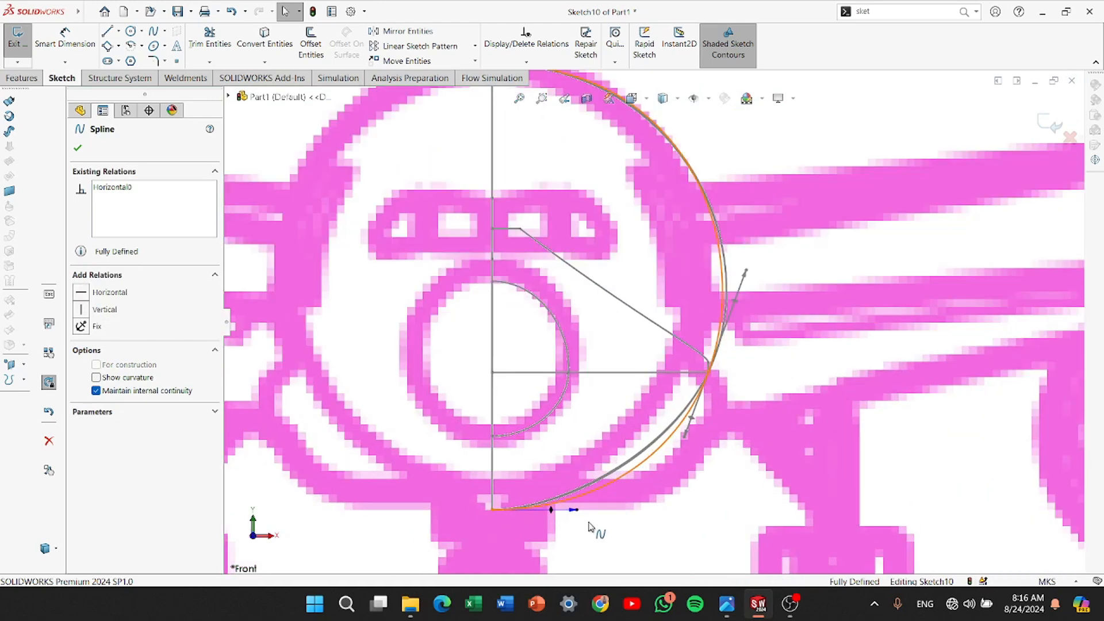
{"action": "left_click_drag", "start_coordinate": [576, 510], "coordinate": [564, 519]}
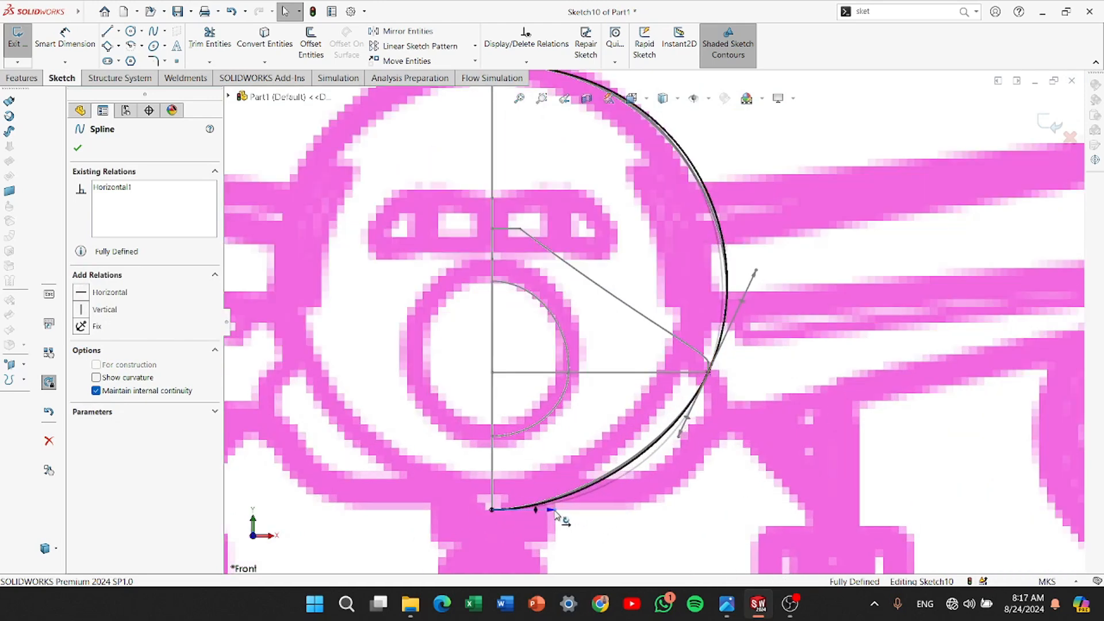
{"action": "scroll", "coordinate": [655, 320], "scroll_direction": "up", "scroll_amount": 2}
{"action": "left_click_drag", "start_coordinate": [652, 144], "coordinate": [648, 144]}
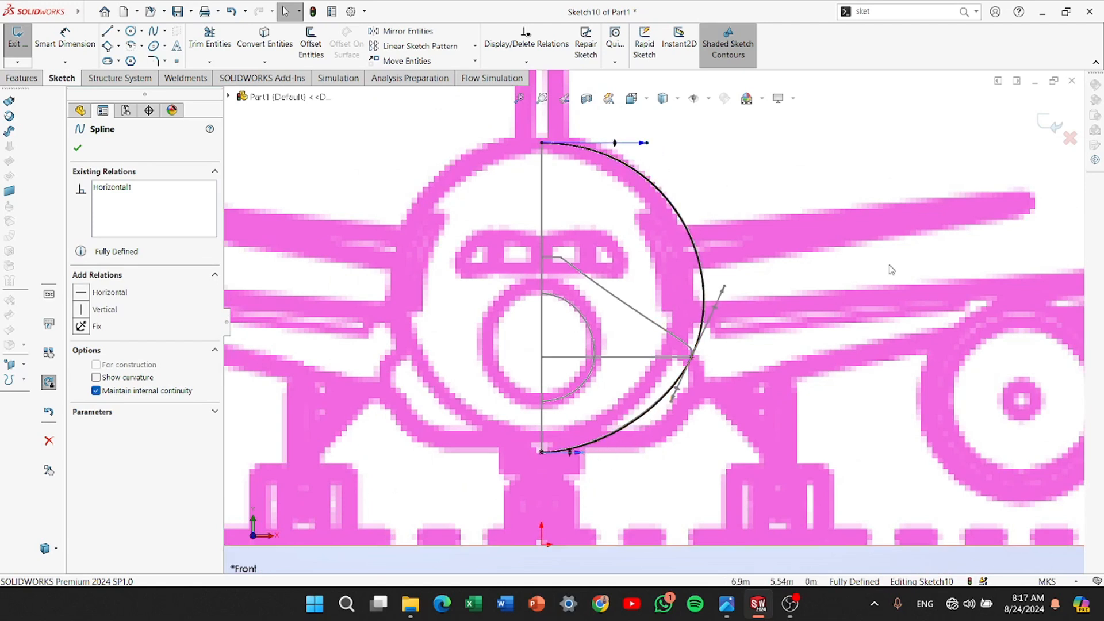
{"action": "left_click", "coordinate": [1051, 121]}
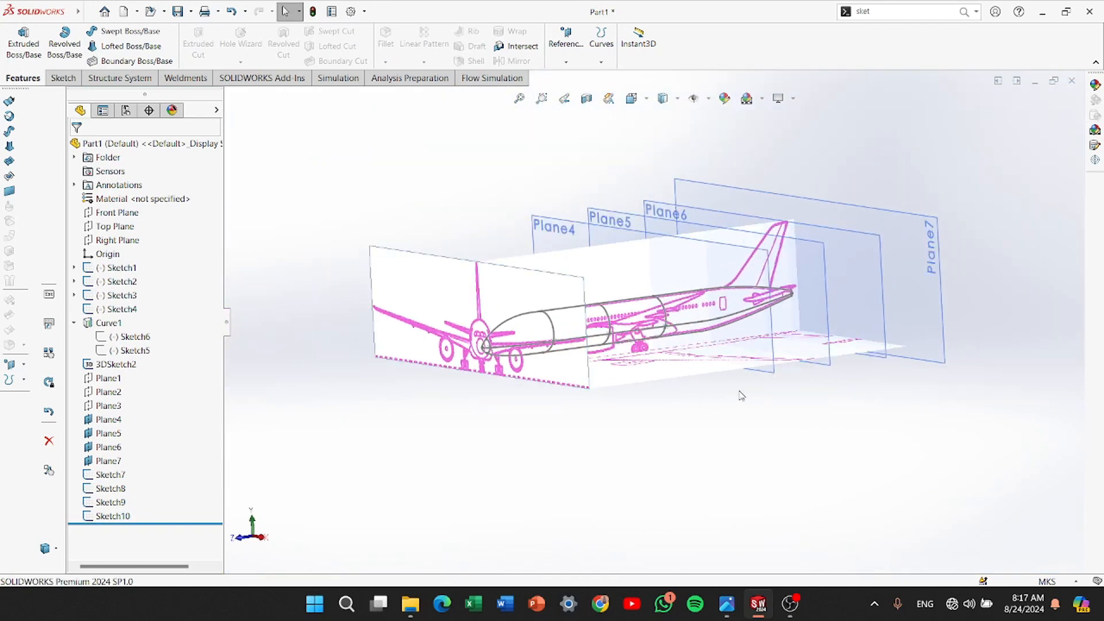
Hide Plane4
{"action": "scroll", "coordinate": [741, 395], "scroll_direction": "down", "scroll_amount": 5}
{"action": "left_click", "coordinate": [777, 316]}
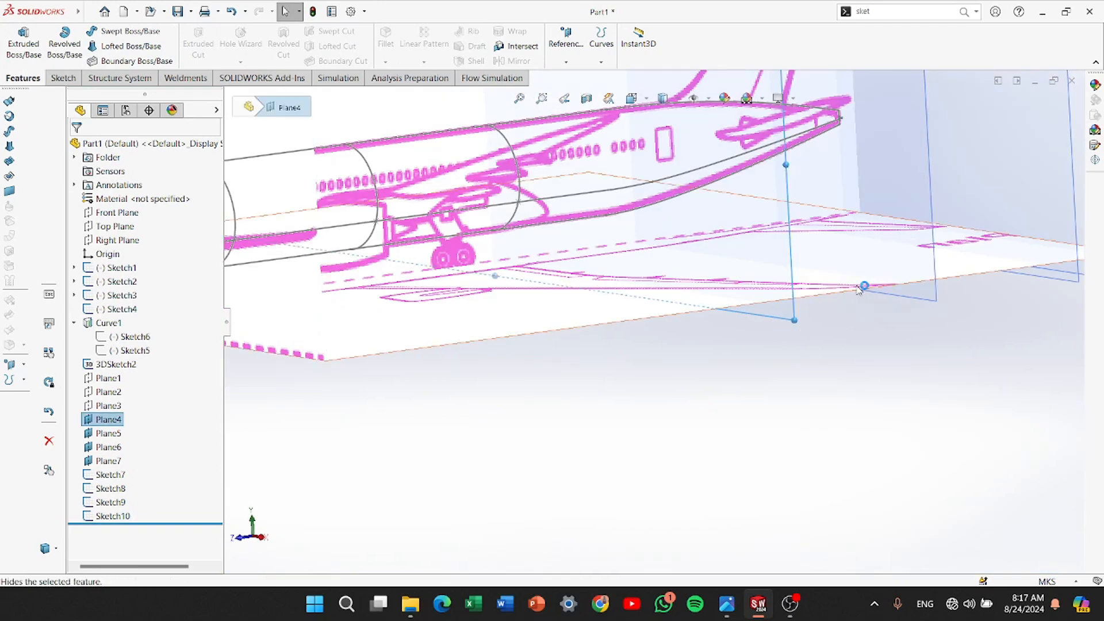
{"action": "scroll", "coordinate": [857, 289], "scroll_direction": "up", "scroll_amount": 4}
{"action": "scroll", "coordinate": [734, 282], "scroll_direction": "down", "scroll_amount": 4}
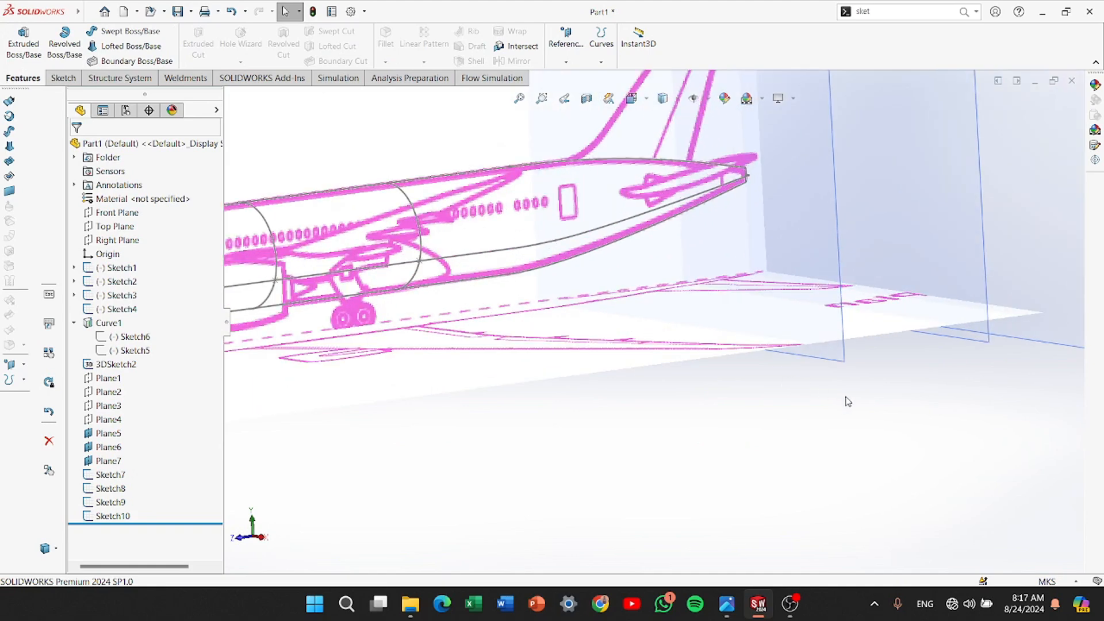
Sketch a three-point spline on Plane5 from the fin's centreline around the fuselage side to the centreline below the ground line
{"action": "left_click", "coordinate": [843, 361]}
{"action": "left_click", "coordinate": [907, 319]}
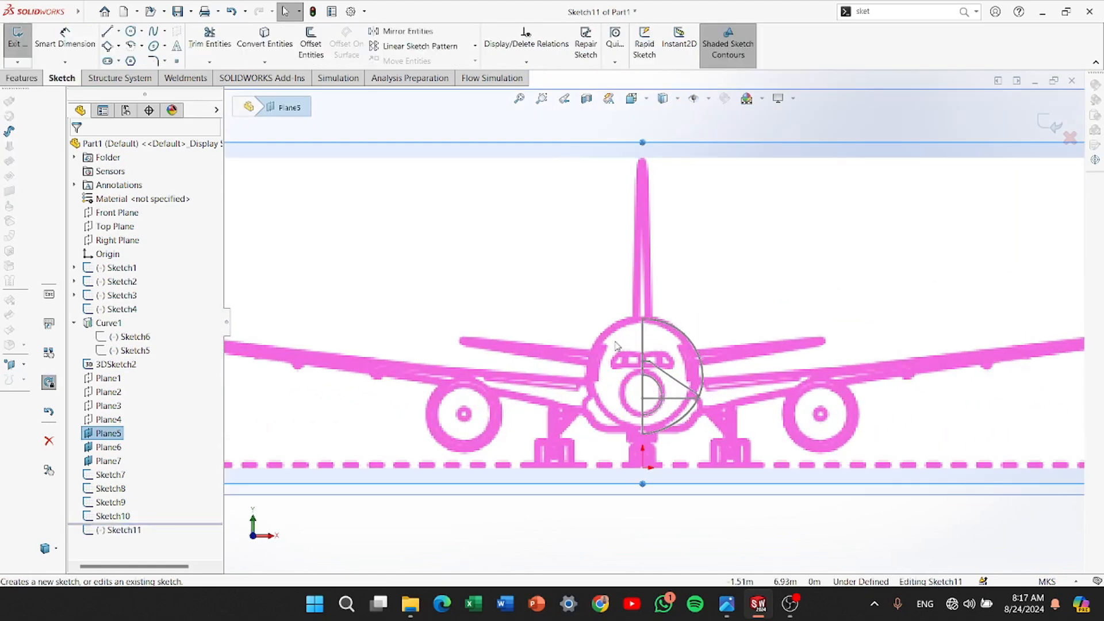
{"action": "scroll", "coordinate": [615, 345], "scroll_direction": "down", "scroll_amount": 3}
{"action": "left_click", "coordinate": [165, 31]}
{"action": "left_click", "coordinate": [175, 44]}
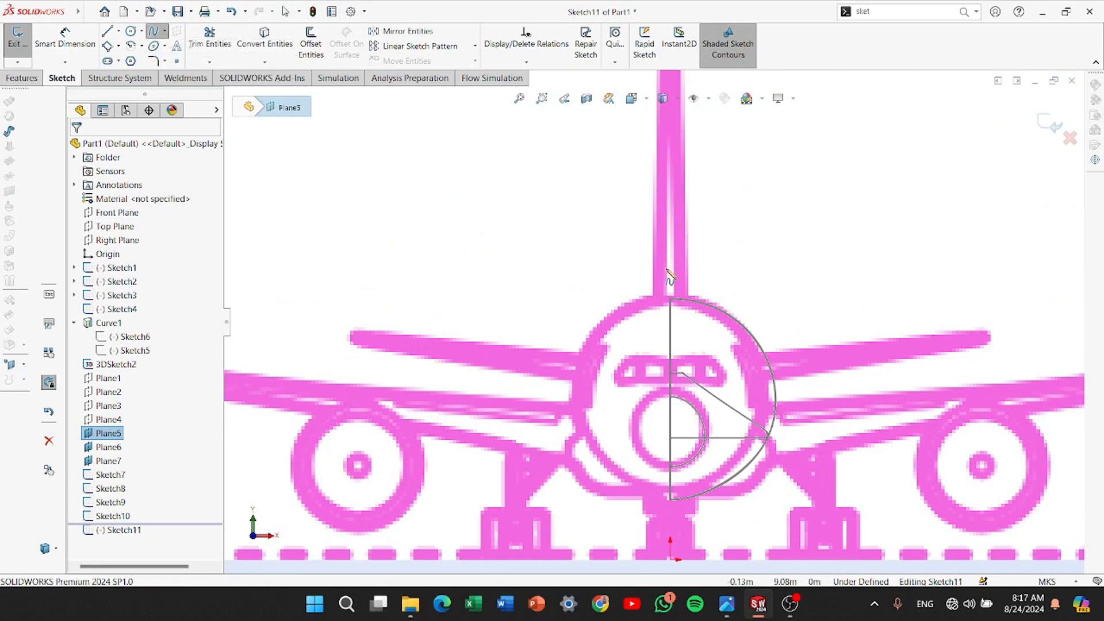
{"action": "scroll", "coordinate": [670, 275], "scroll_direction": "up", "scroll_amount": 3}
{"action": "left_click", "coordinate": [664, 260]}
{"action": "left_click", "coordinate": [795, 394]}
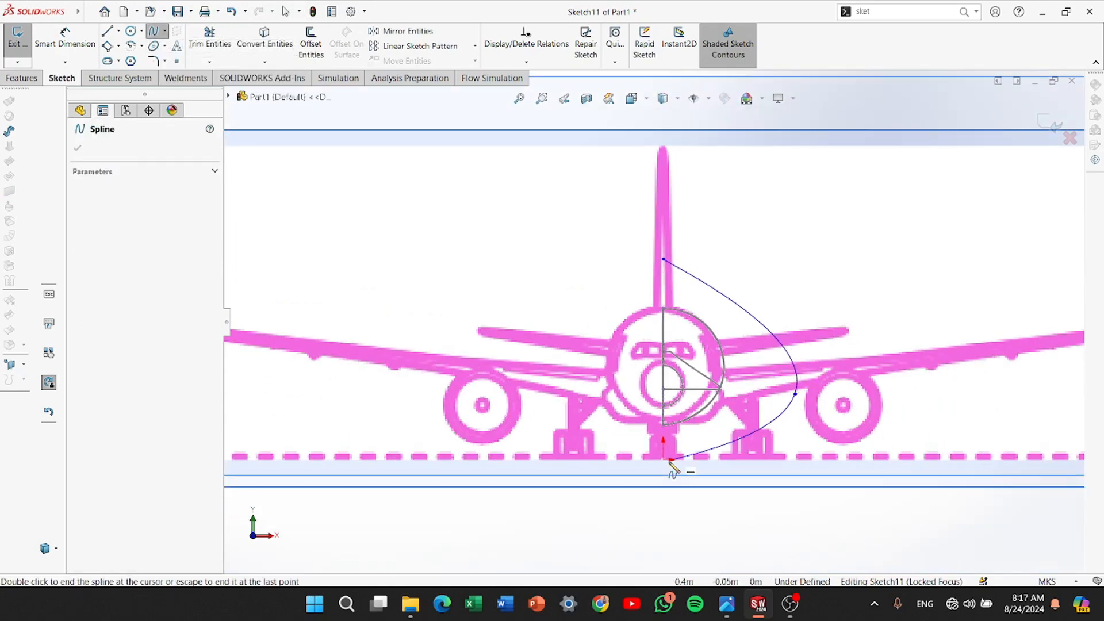
{"action": "left_click", "coordinate": [662, 471]}
{"action": "right_click", "coordinate": [663, 472]}
{"action": "left_click", "coordinate": [684, 480]}
Pierce the new spline's upper endpoint to the curved rear part of the fuselage's top profile
{"action": "middle_click_drag", "start_coordinate": [683, 389], "coordinate": [620, 363]}
{"action": "scroll", "coordinate": [584, 281], "scroll_direction": "down", "scroll_amount": 2}
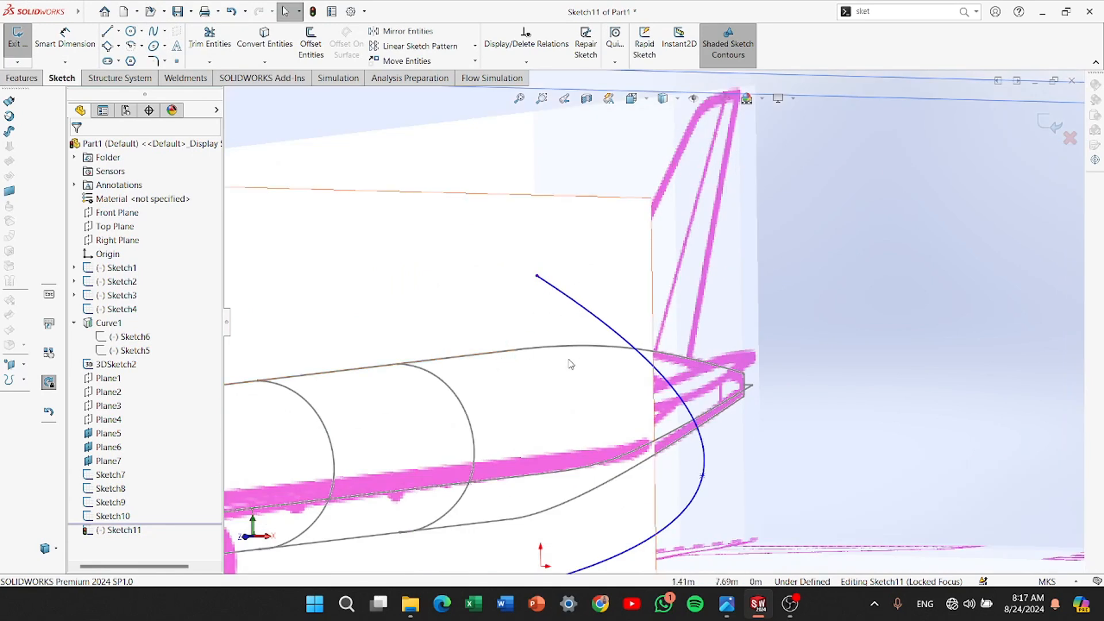
{"action": "left_click", "coordinate": [537, 276]}
{"action": "left_click", "coordinate": [553, 348], "text": "ctrl"}
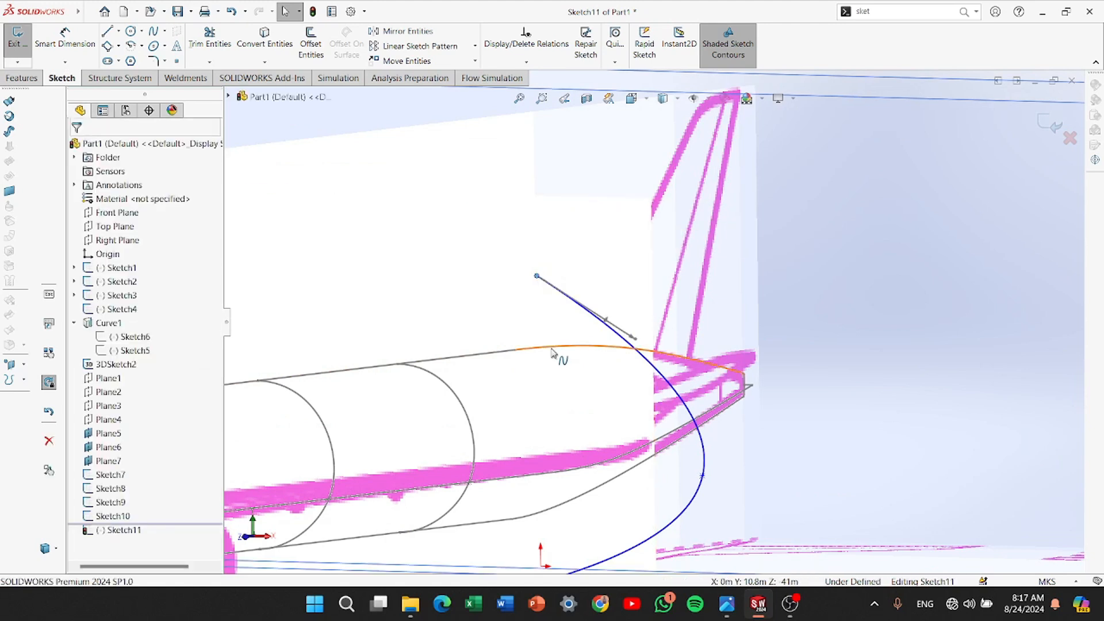
{"action": "left_click", "coordinate": [81, 402]}
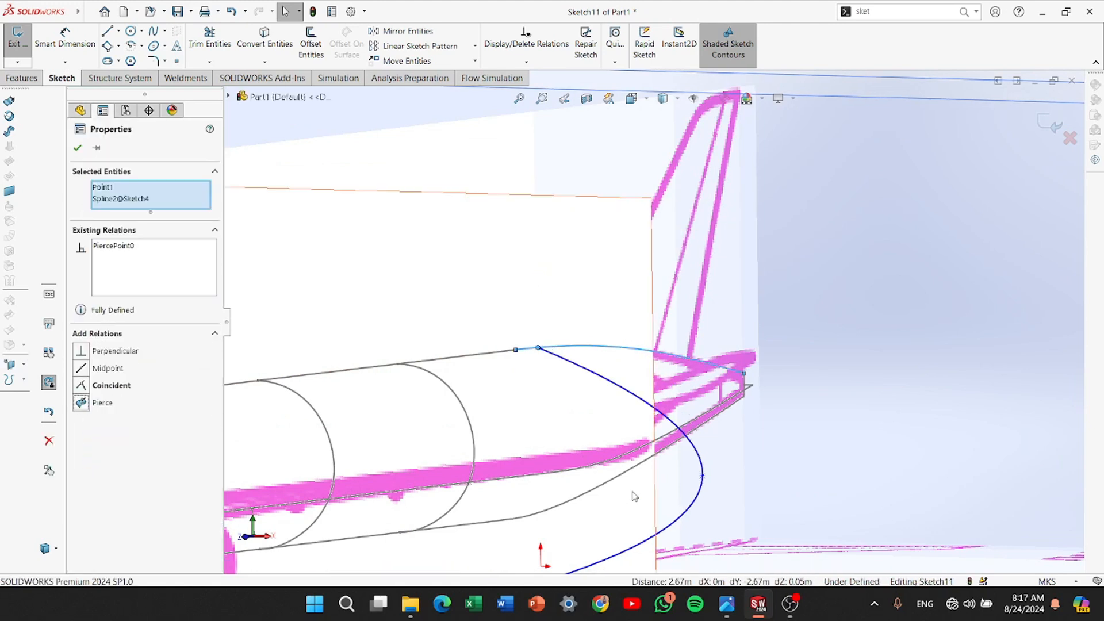
{"action": "left_click", "coordinate": [702, 477]}
{"action": "left_click", "coordinate": [616, 464], "text": "ctrl"}
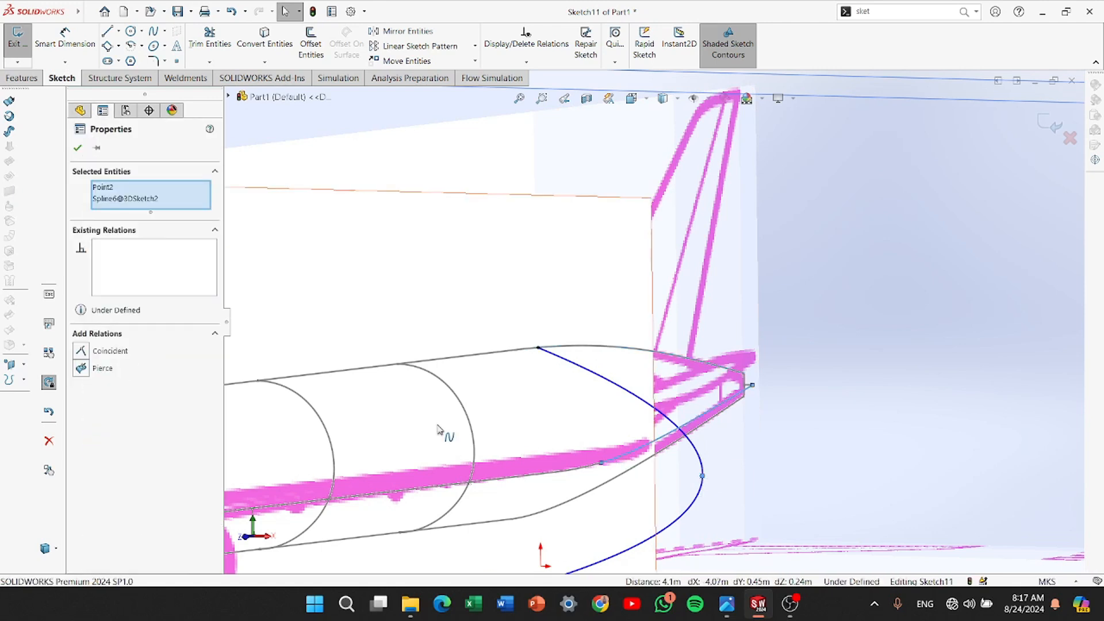
{"action": "left_click", "coordinate": [78, 150]}
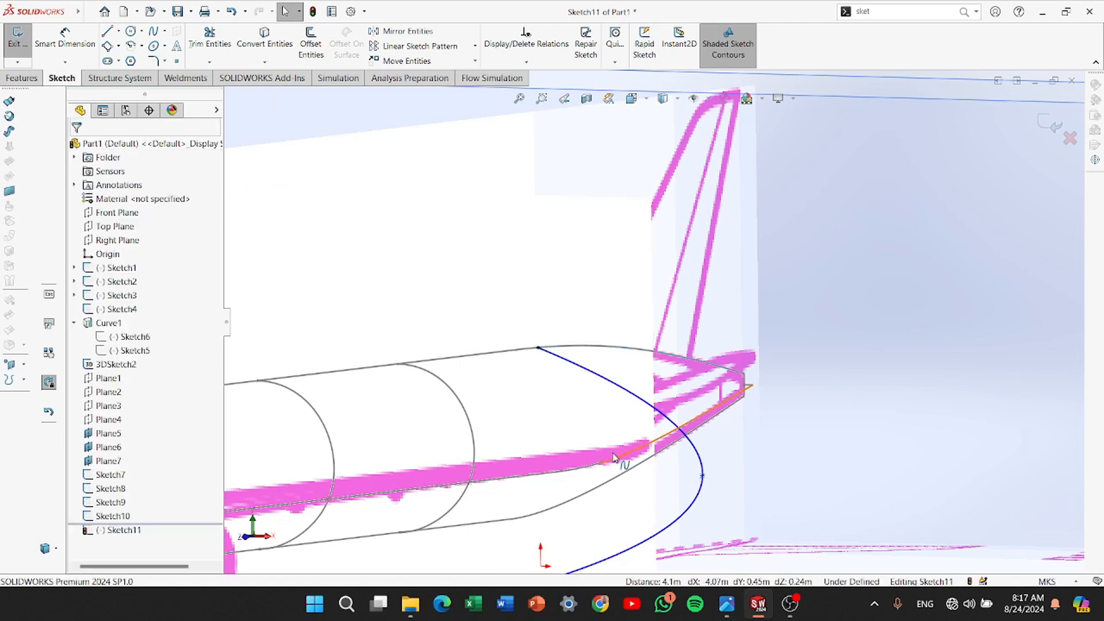
Pierce the spline's middle point to the rear 3D side guide curve and its lower endpoint to the curved bottom profile
{"action": "left_click", "coordinate": [702, 477]}
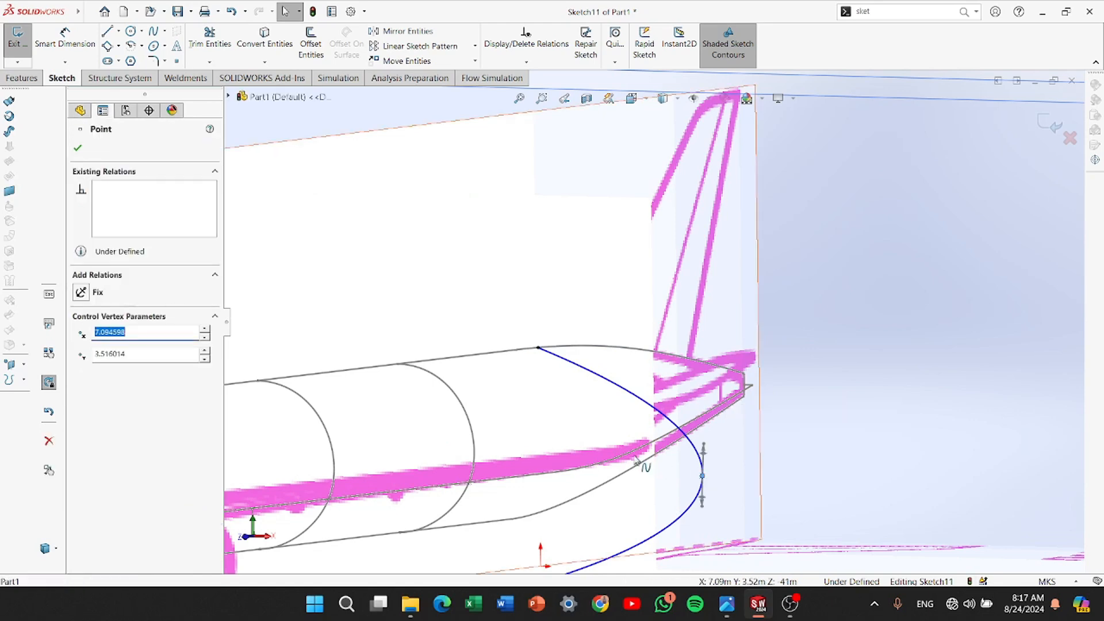
{"action": "left_click", "coordinate": [616, 463], "text": "ctrl"}
{"action": "left_click", "coordinate": [81, 368]}
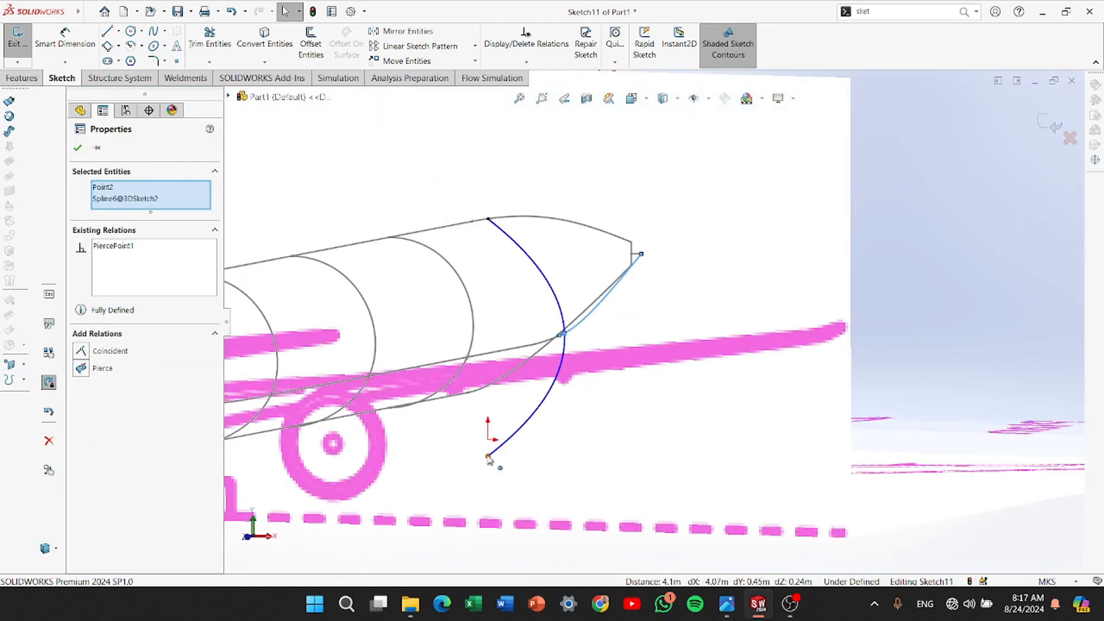
{"action": "left_click", "coordinate": [488, 457]}
{"action": "left_click", "coordinate": [508, 376], "text": "ctrl"}
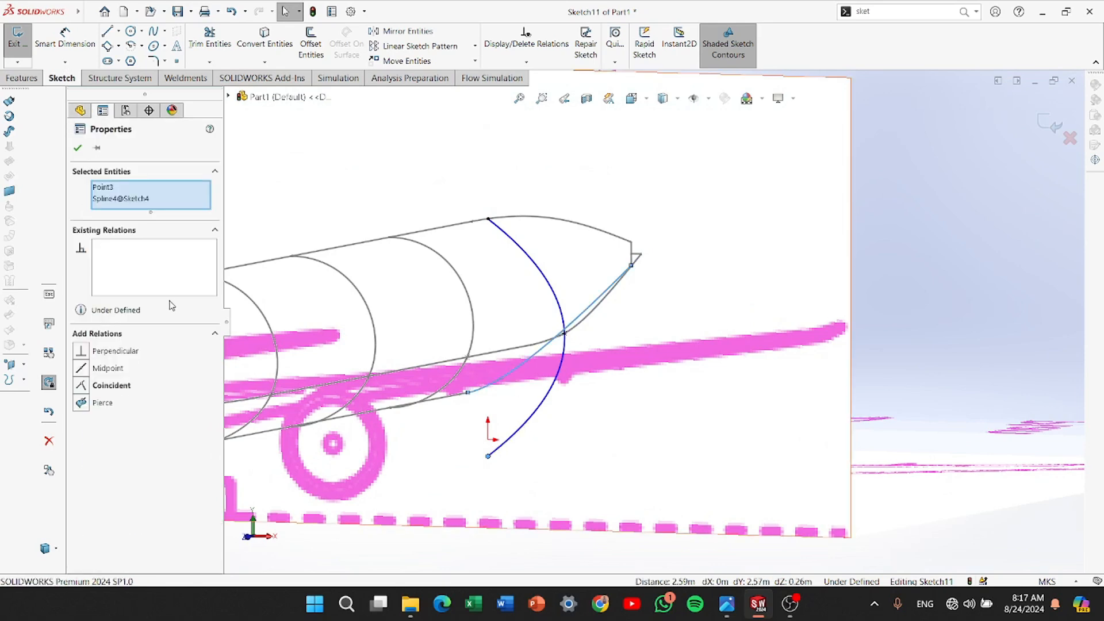
{"action": "left_click", "coordinate": [81, 403]}
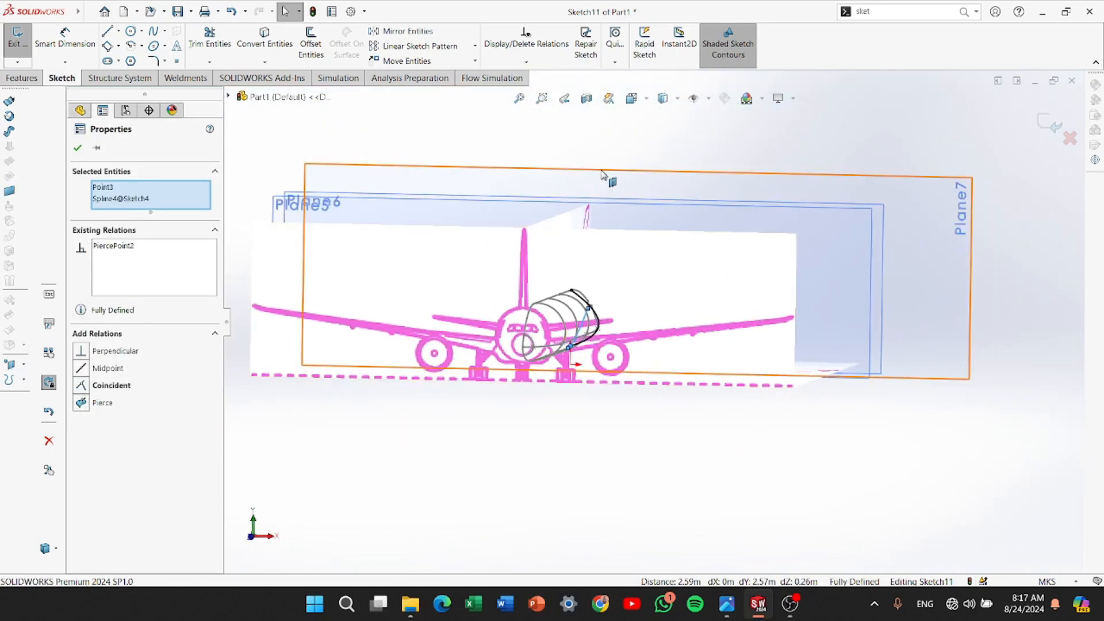
In the front view, give the Plane5 spline horizontal tangent handles at its upper and lower endpoints
{"action": "left_click", "coordinate": [631, 99]}
{"action": "left_click", "coordinate": [603, 402]}
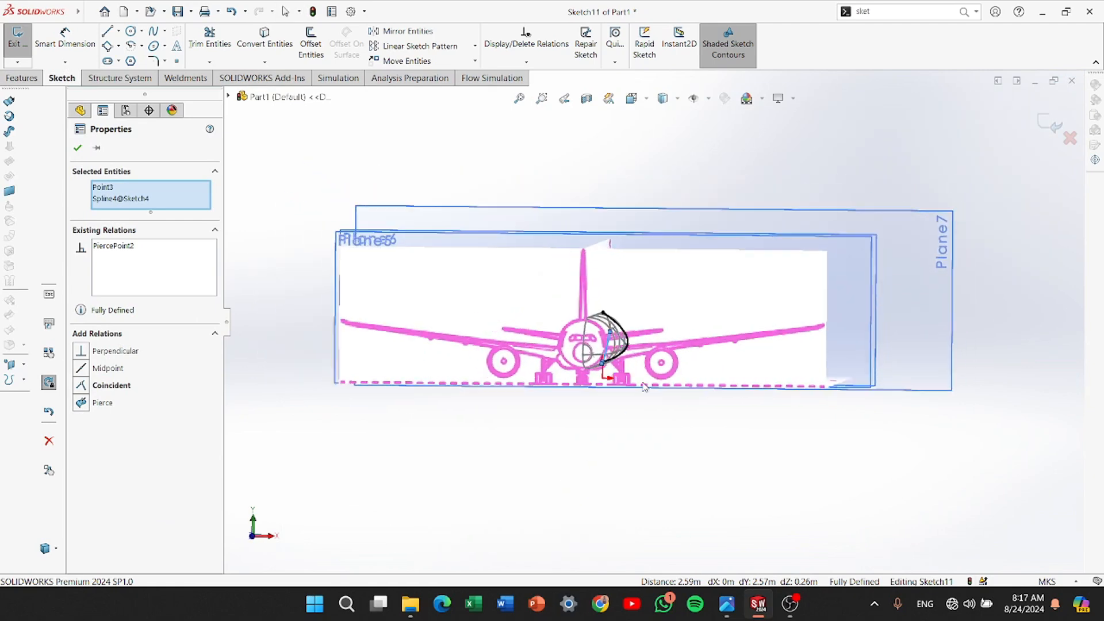
{"action": "scroll", "coordinate": [622, 340], "scroll_direction": "down", "scroll_amount": 10}
{"action": "left_click", "coordinate": [576, 205]}
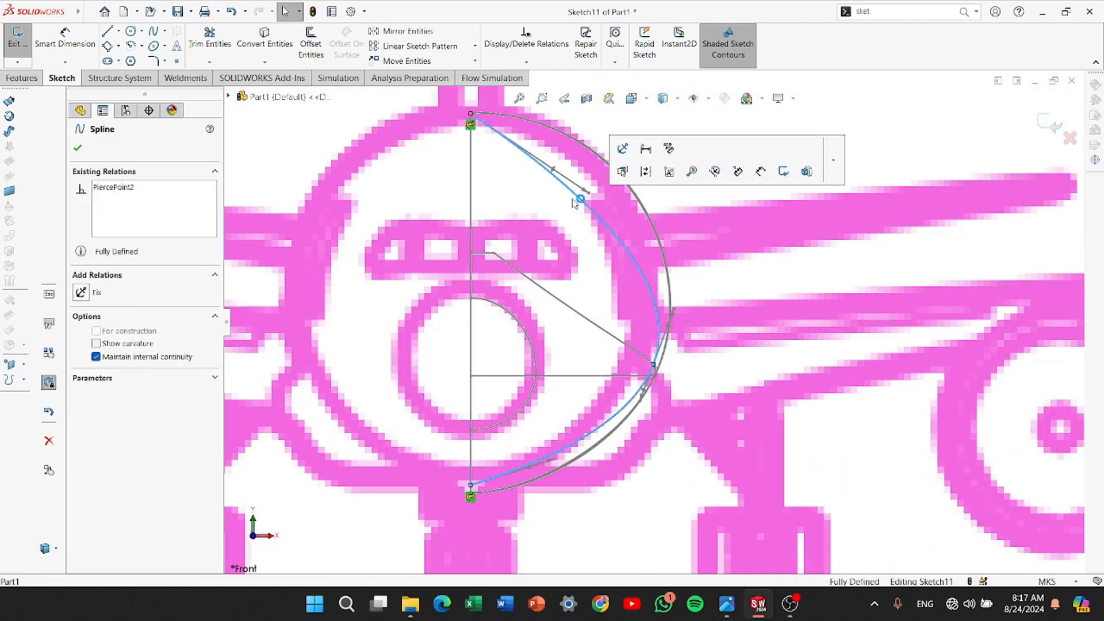
{"action": "left_click_drag", "start_coordinate": [555, 175], "coordinate": [561, 156]}
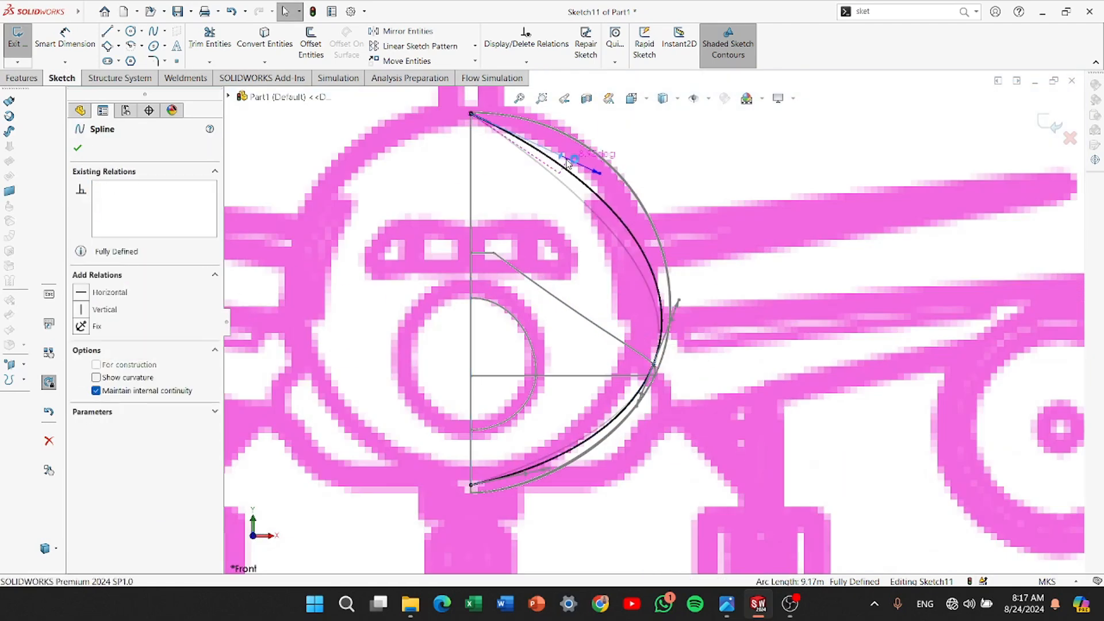
{"action": "left_click", "coordinate": [80, 294]}
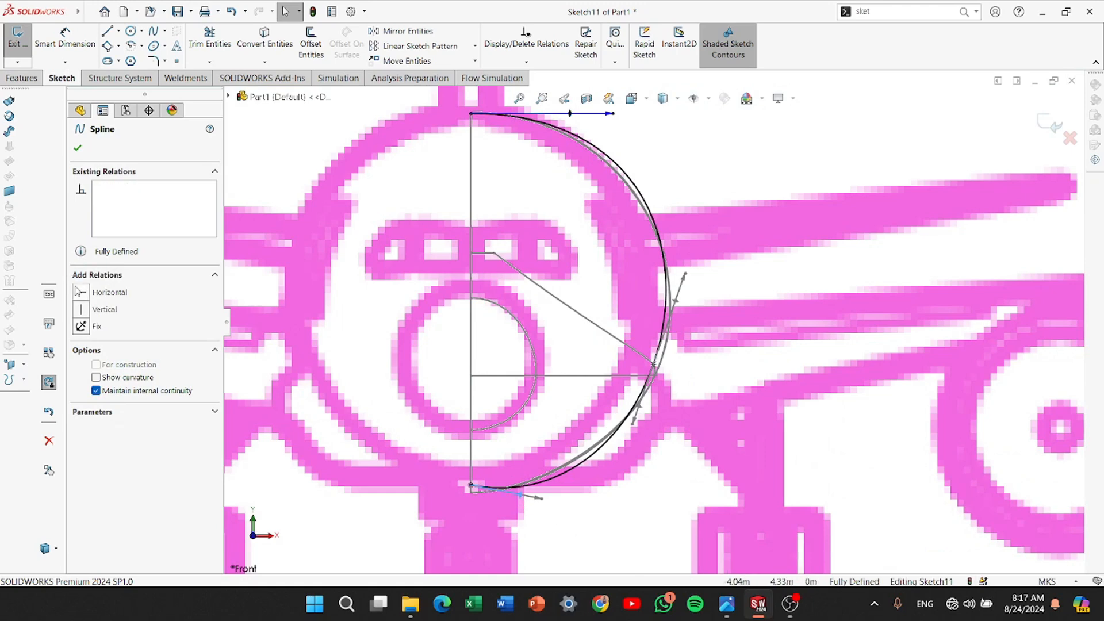
{"action": "left_click", "coordinate": [76, 288]}
{"action": "scroll", "coordinate": [578, 316], "scroll_direction": "up", "scroll_amount": 3}
{"action": "scroll", "coordinate": [578, 288], "scroll_direction": "down", "scroll_amount": 3}
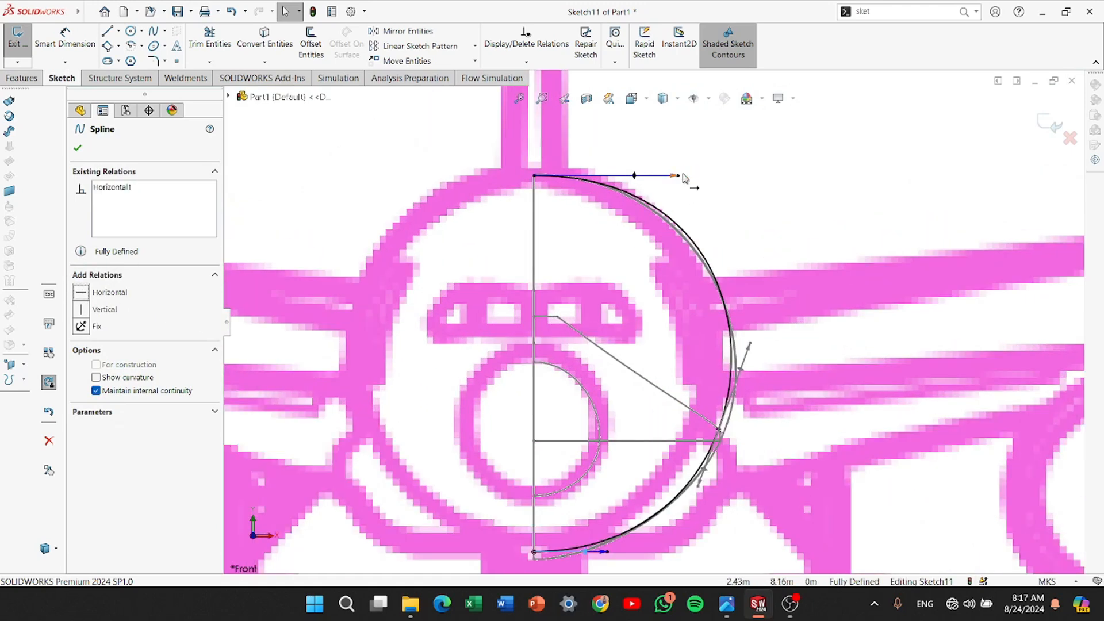
Shorten the upper and lower tangent handles of the Plane5 spline to tighten its curve, and finish the sketch
{"action": "left_click_drag", "start_coordinate": [682, 176], "coordinate": [648, 182]}
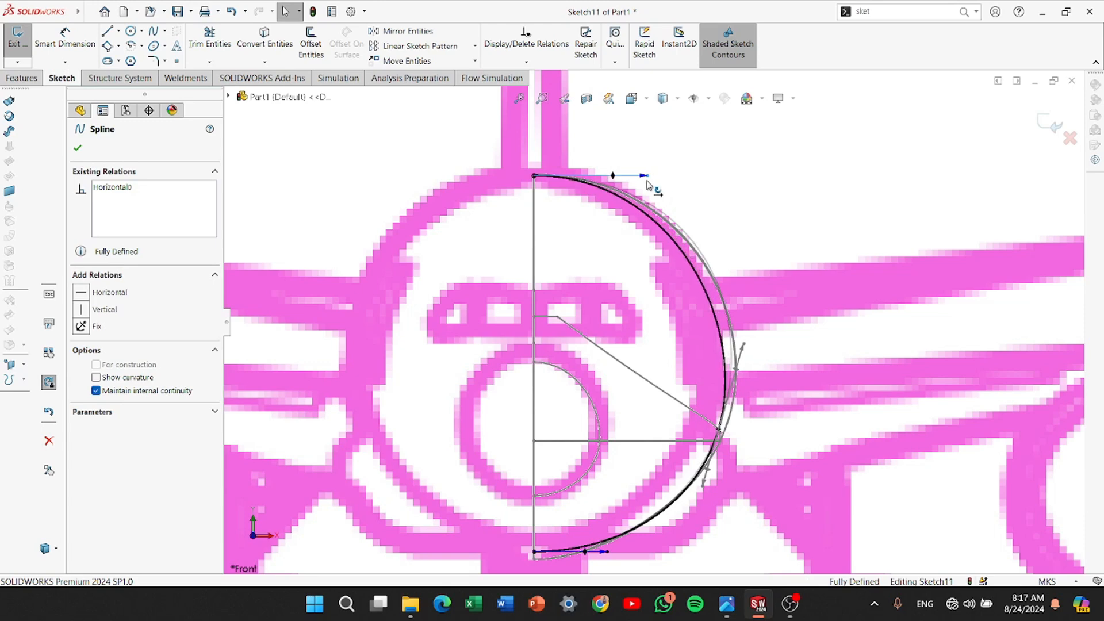
{"action": "scroll", "coordinate": [638, 345], "scroll_direction": "up", "scroll_amount": 3}
{"action": "scroll", "coordinate": [634, 441], "scroll_direction": "down", "scroll_amount": 4}
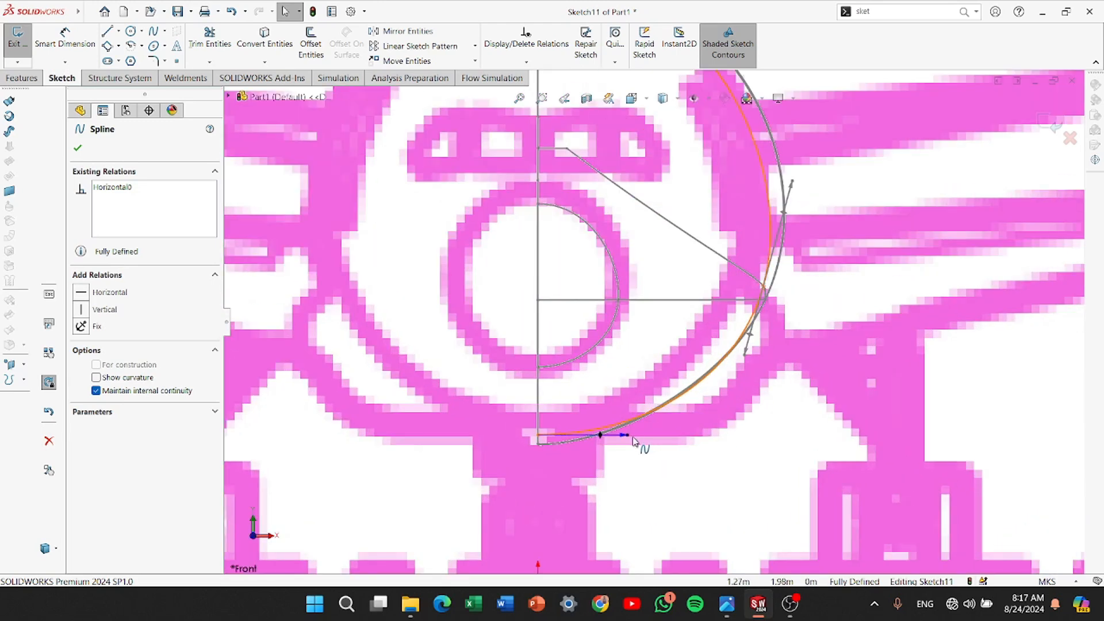
{"action": "left_click_drag", "start_coordinate": [627, 436], "coordinate": [613, 436]}
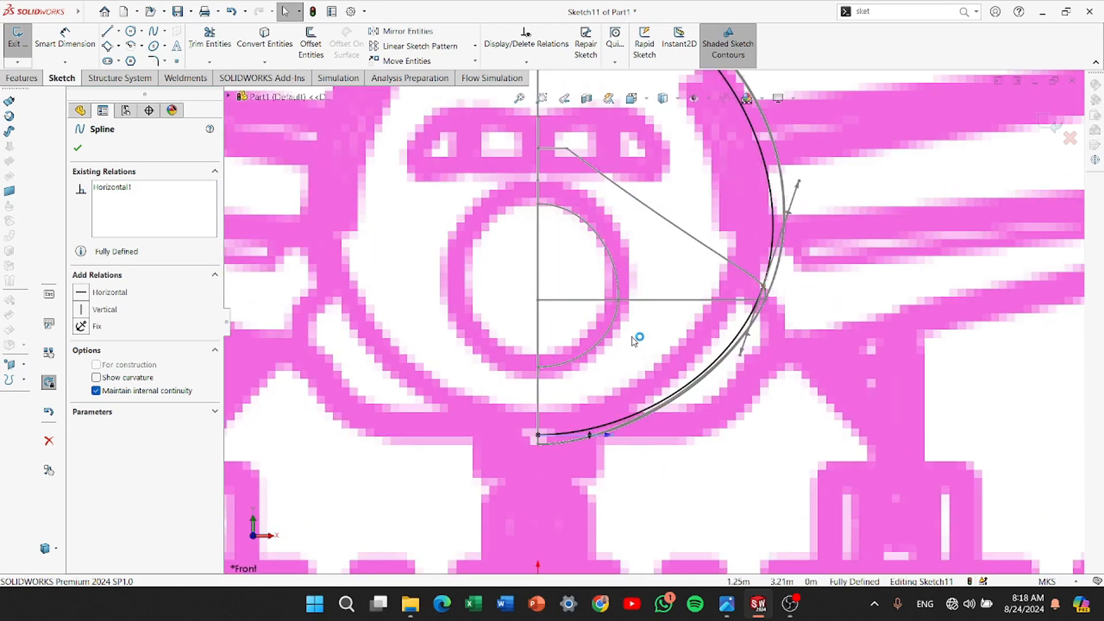
{"action": "scroll", "coordinate": [632, 337], "scroll_direction": "up", "scroll_amount": 4}
{"action": "scroll", "coordinate": [678, 235], "scroll_direction": "down", "scroll_amount": 1}
{"action": "scroll", "coordinate": [681, 230], "scroll_direction": "down", "scroll_amount": 2}
{"action": "left_click_drag", "start_coordinate": [642, 115], "coordinate": [628, 115]}
{"action": "scroll", "coordinate": [681, 342], "scroll_direction": "up", "scroll_amount": 3}
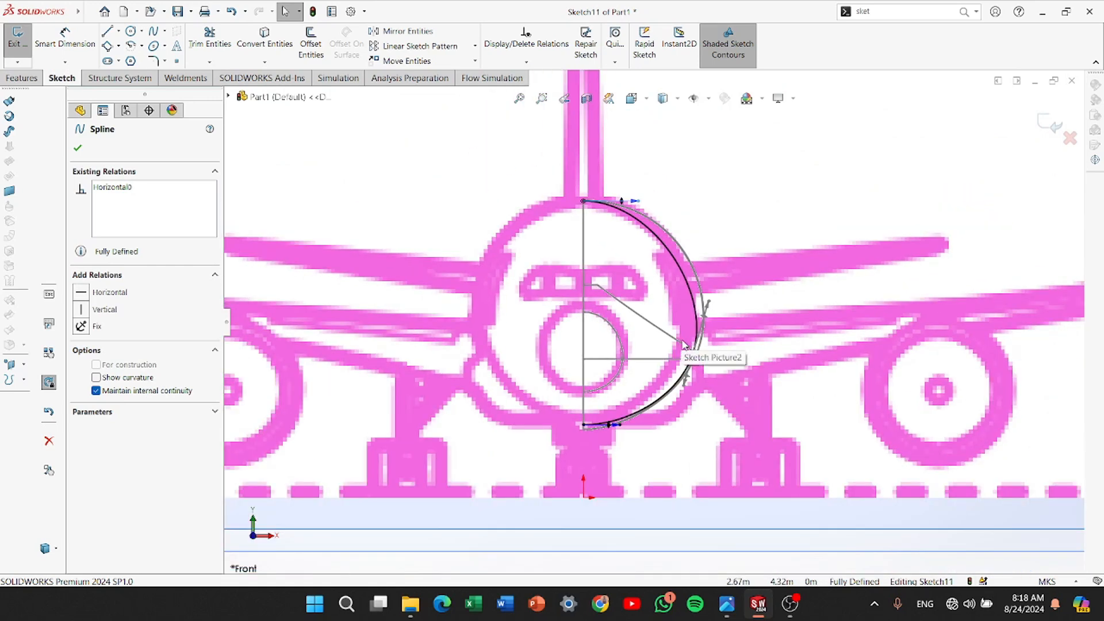
{"action": "left_click", "coordinate": [1047, 121]}
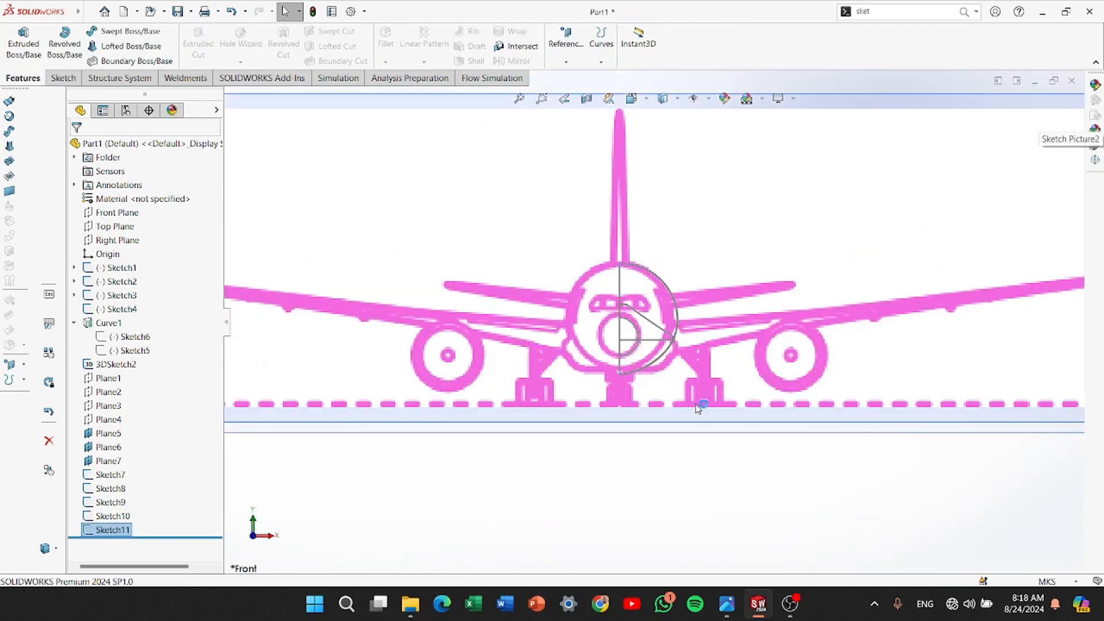
Hide Plane5 in the tail area of the model
{"action": "scroll", "coordinate": [784, 423], "scroll_direction": "up", "scroll_amount": 4}
{"action": "left_click", "coordinate": [800, 459]}
{"action": "scroll", "coordinate": [874, 366], "scroll_direction": "down", "scroll_amount": 3}
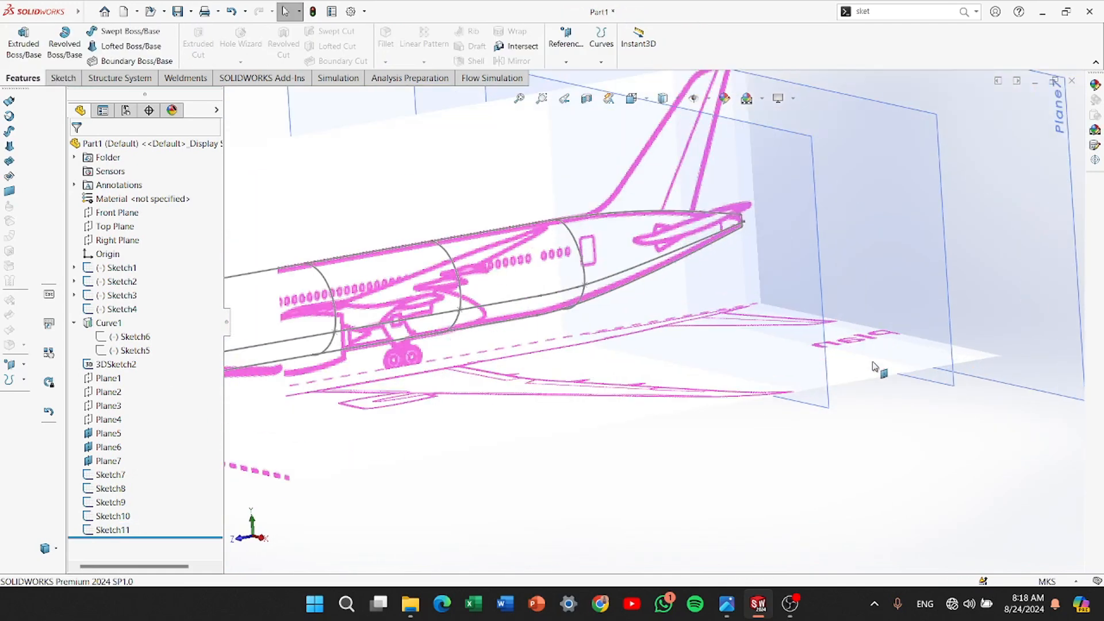
{"action": "left_click", "coordinate": [818, 407]}
{"action": "left_click", "coordinate": [899, 366]}
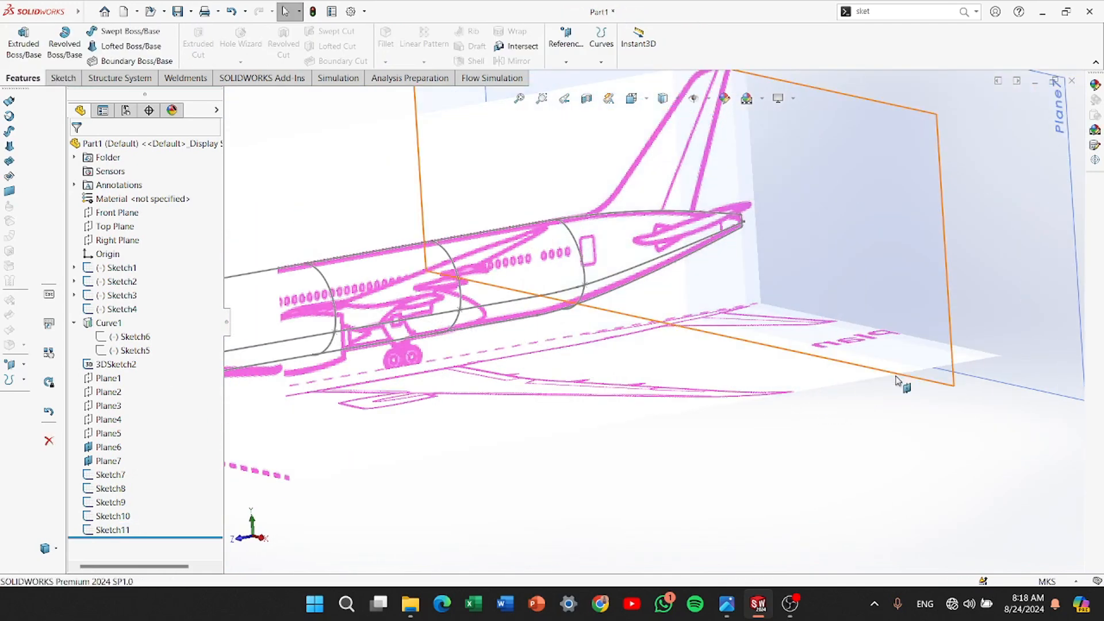
Sketch a three-point spline on Plane6 from the fin's centreline around the fuselage side to the centreline just above the ground line
{"action": "left_click", "coordinate": [940, 377]}
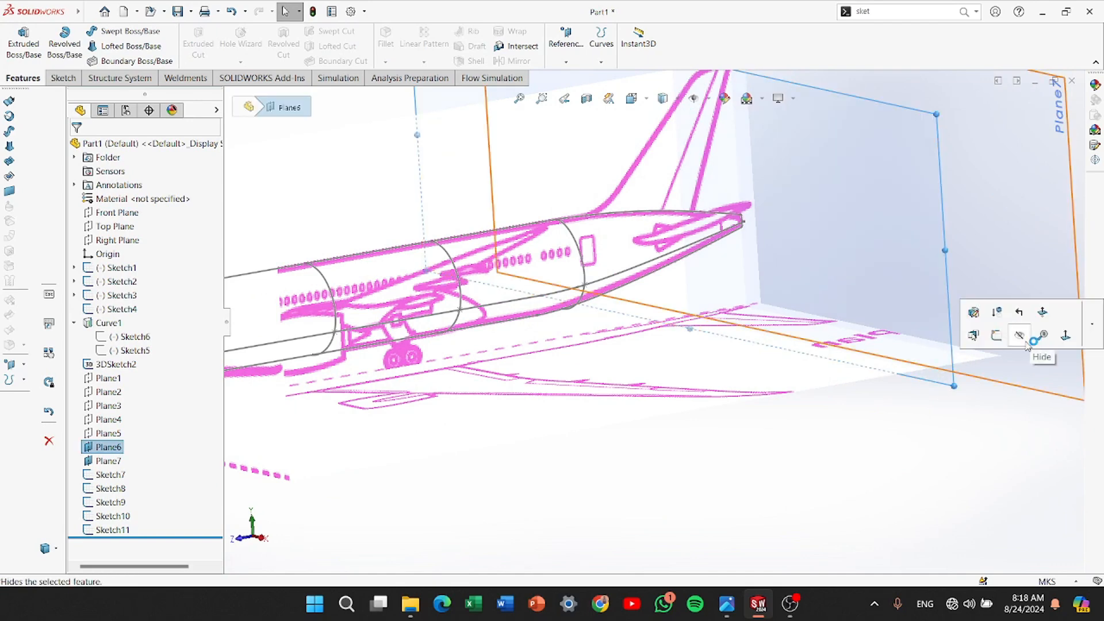
{"action": "scroll", "coordinate": [854, 481], "scroll_direction": "up", "scroll_amount": 3}
{"action": "left_click", "coordinate": [831, 401]}
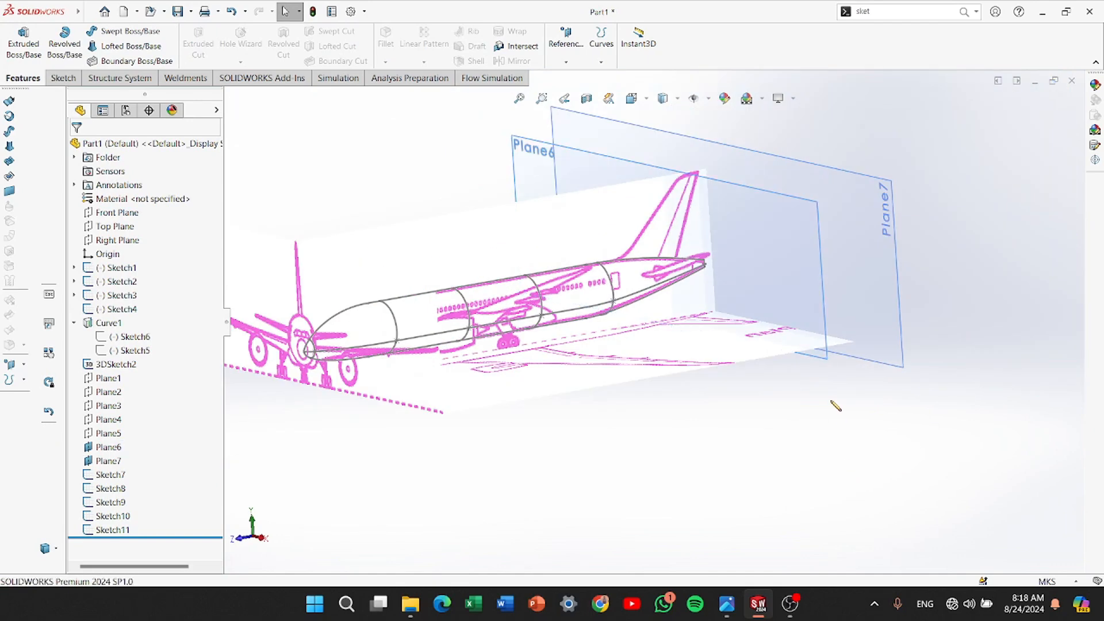
{"action": "left_click", "coordinate": [825, 366]}
{"action": "left_click", "coordinate": [879, 314]}
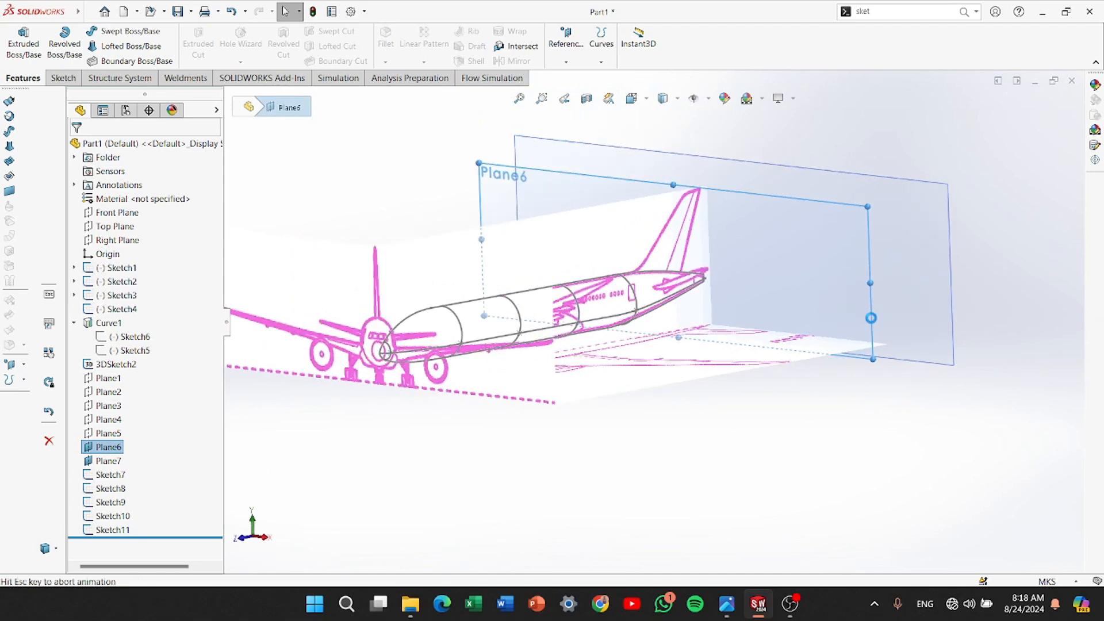
{"action": "scroll", "coordinate": [605, 348], "scroll_direction": "up", "scroll_amount": 5}
{"action": "left_click", "coordinate": [165, 30]}
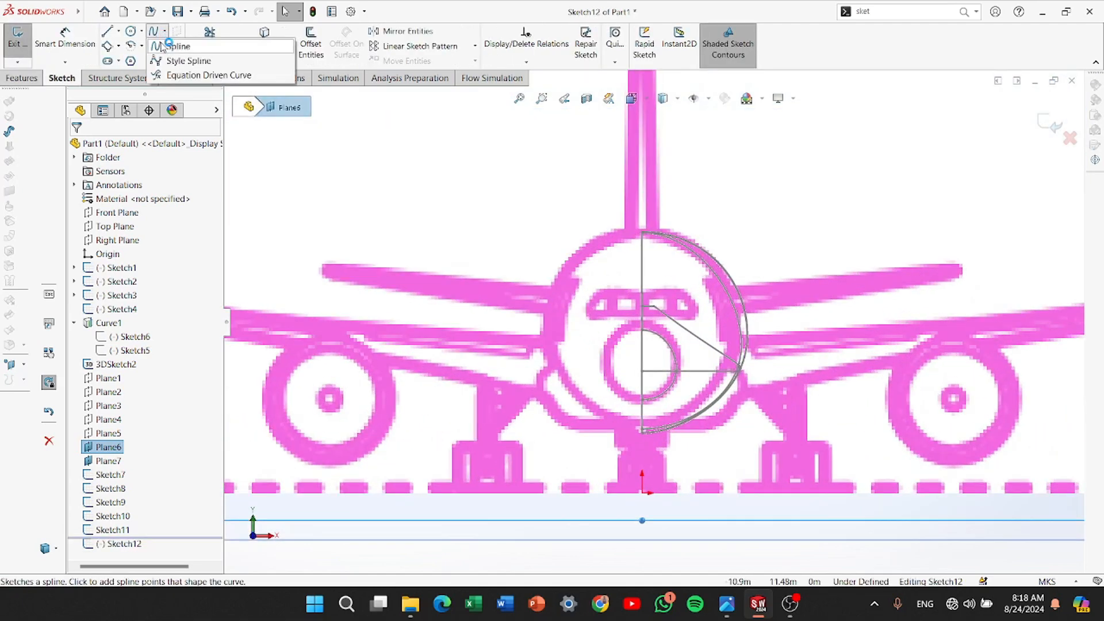
{"action": "left_click", "coordinate": [166, 42]}
{"action": "left_click", "coordinate": [642, 185]}
{"action": "left_click", "coordinate": [843, 373]}
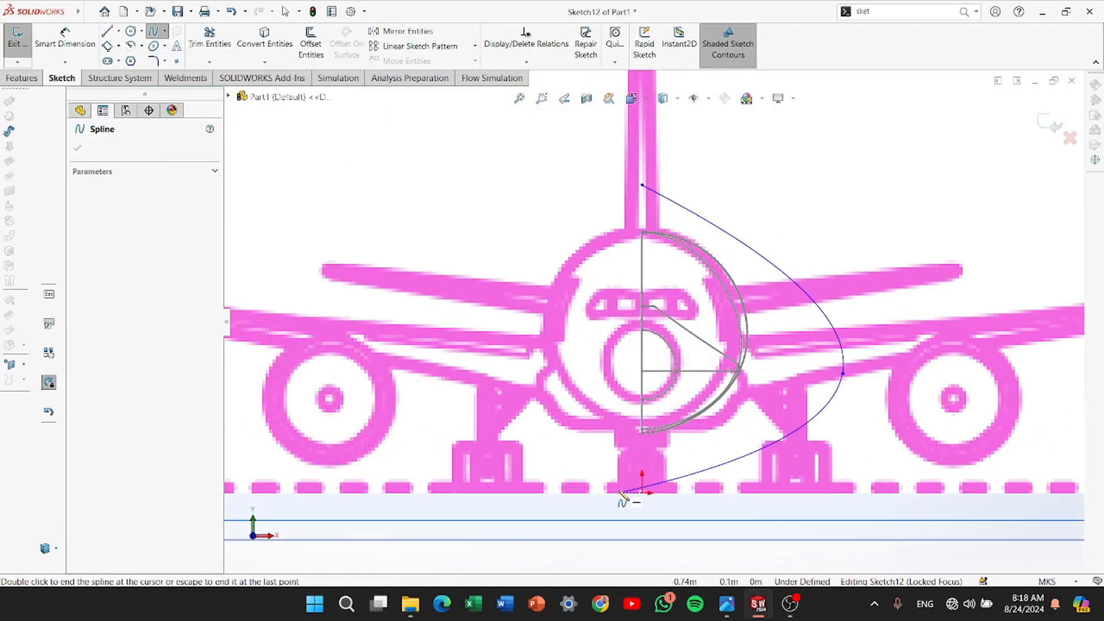
{"action": "double_click", "coordinate": [644, 469]}
Pierce the Plane6 spline's upper endpoint to the curved rear part of the fuselage's top profile
{"action": "middle_click_drag", "start_coordinate": [644, 468], "coordinate": [934, 326]}
{"action": "scroll", "coordinate": [934, 326], "scroll_direction": "down", "scroll_amount": 3}
{"action": "scroll", "coordinate": [748, 286], "scroll_direction": "up", "scroll_amount": 6}
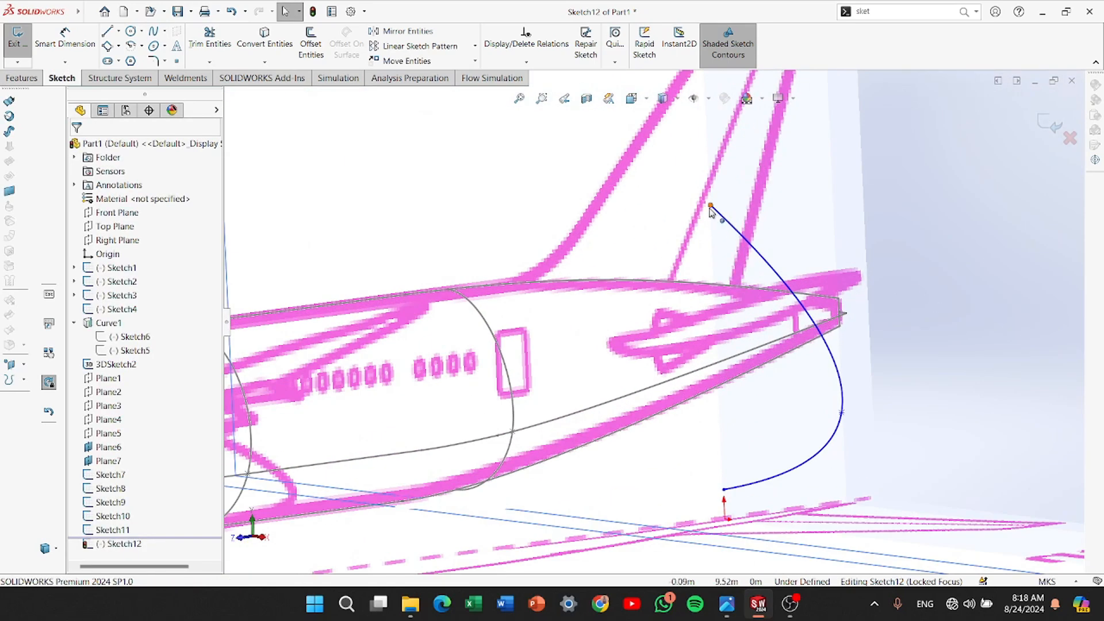
{"action": "left_click", "coordinate": [711, 208]}
{"action": "left_click", "coordinate": [722, 286], "text": "ctrl"}
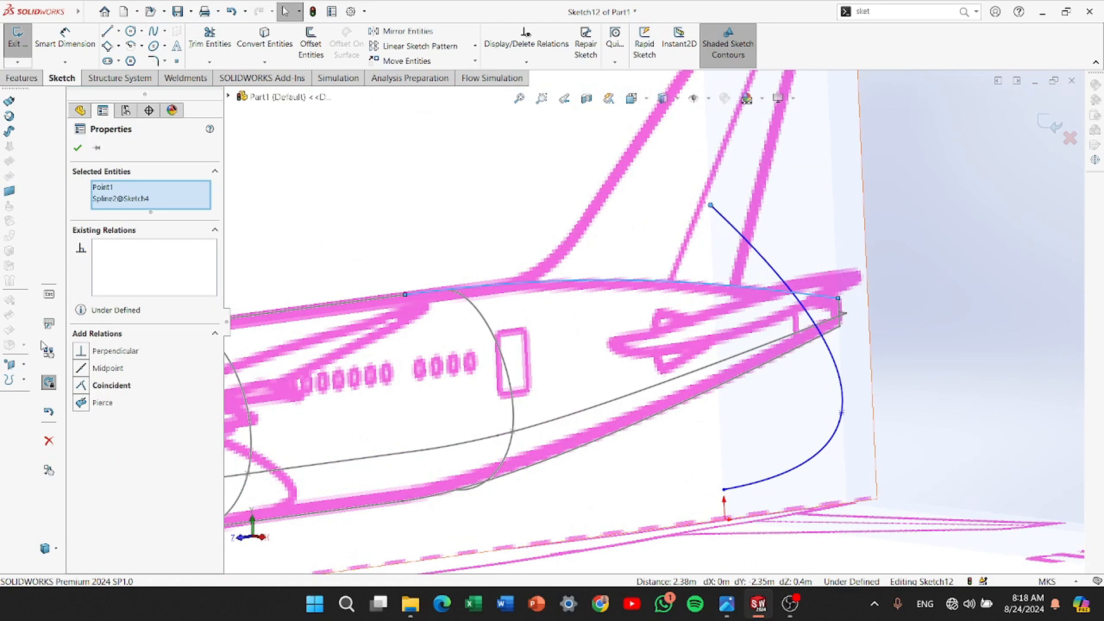
{"action": "left_click", "coordinate": [82, 404]}
Pierce the Plane6 spline's middle point to the rear 3D side guide curve and its lower endpoint to the curved bottom profile
{"action": "left_click", "coordinate": [842, 413]}
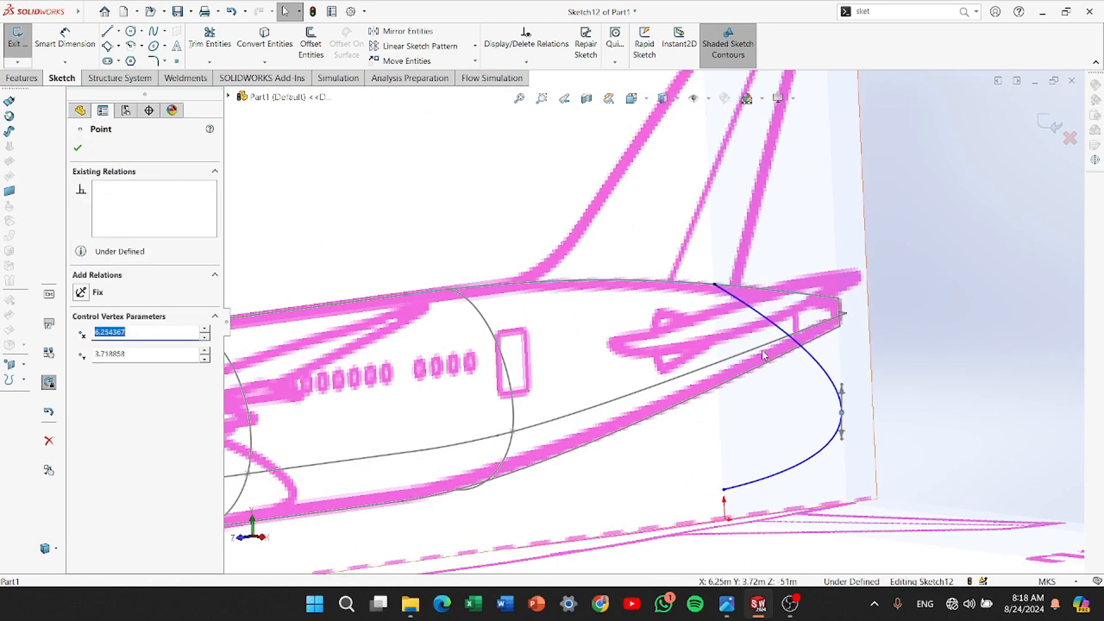
{"action": "left_click", "coordinate": [603, 398], "text": "ctrl"}
{"action": "left_click", "coordinate": [81, 368]}
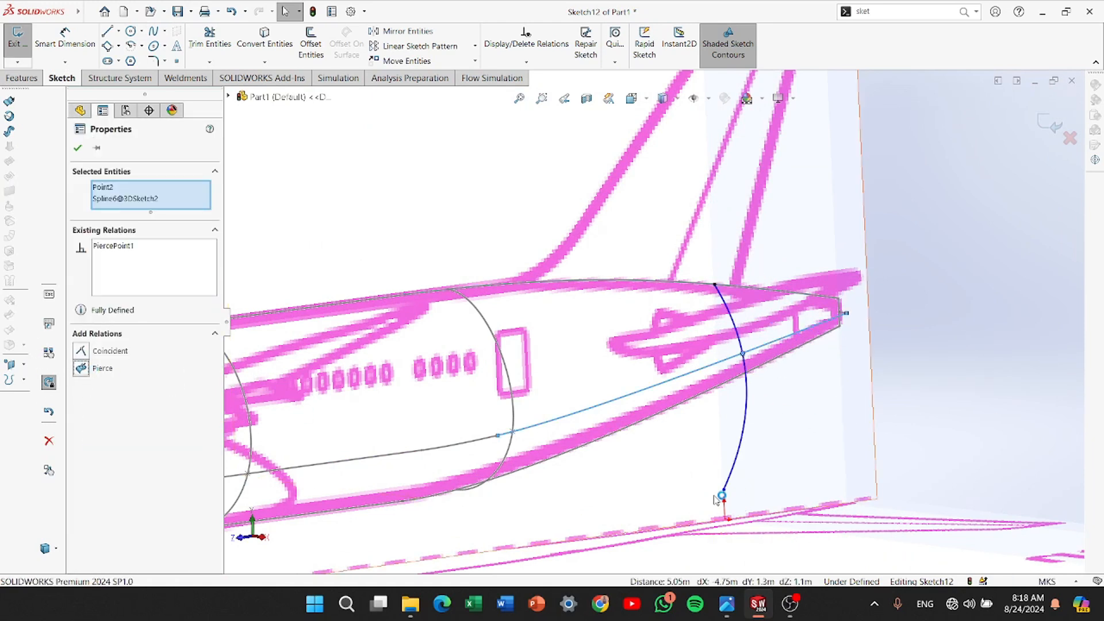
{"action": "left_click", "coordinate": [724, 490]}
{"action": "left_click", "coordinate": [715, 384], "text": "ctrl"}
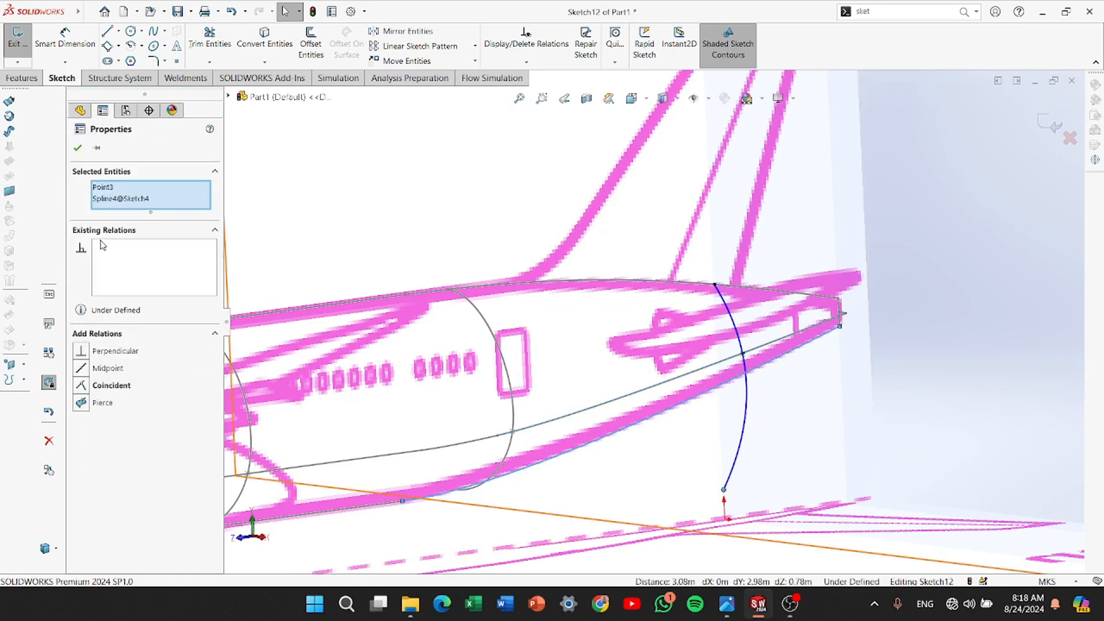
{"action": "left_click", "coordinate": [86, 402]}
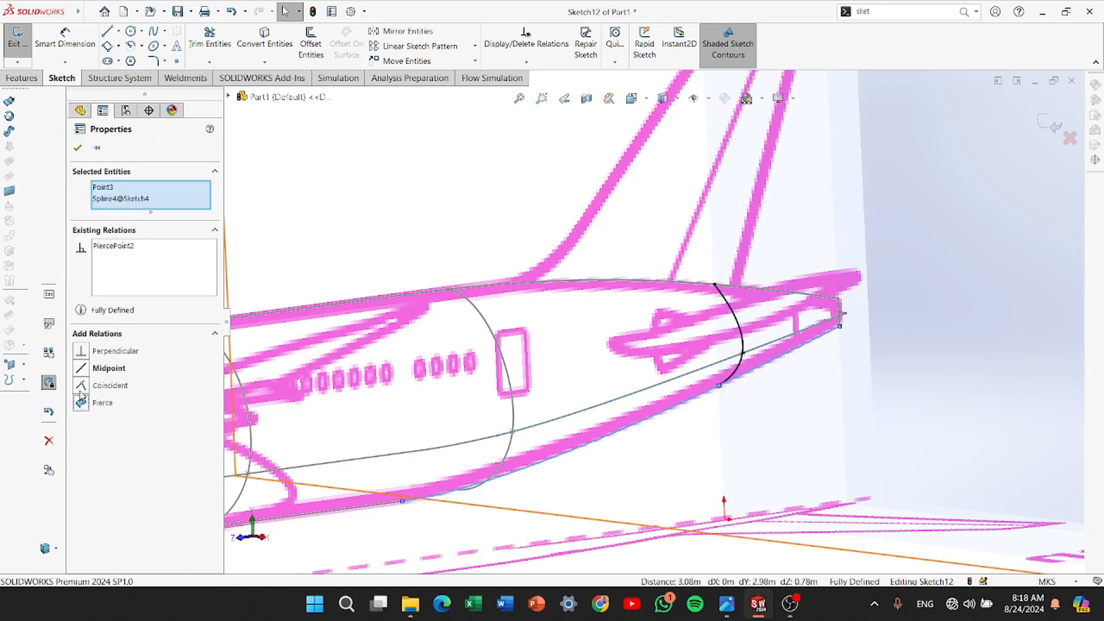
{"action": "left_click", "coordinate": [76, 152]}
In the front view, give the Plane6 spline horizontal tangent handles at its upper and lower endpoints
{"action": "scroll", "coordinate": [544, 386], "scroll_direction": "up", "scroll_amount": 5}
{"action": "middle_click_drag", "start_coordinate": [530, 381], "coordinate": [582, 374]}
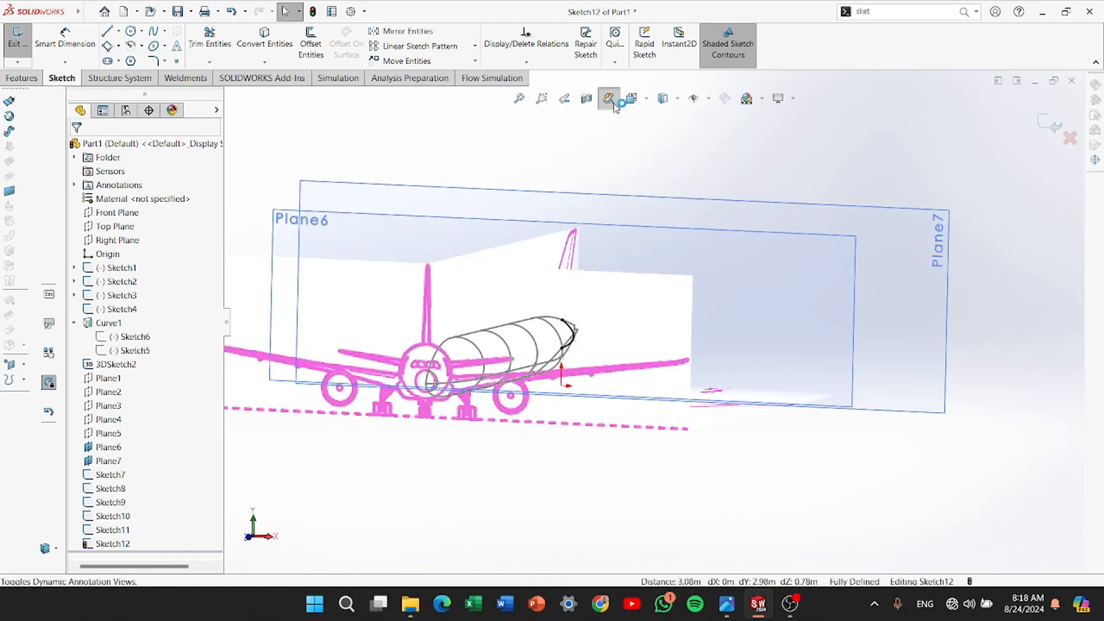
{"action": "left_click", "coordinate": [634, 107]}
{"action": "left_click", "coordinate": [723, 349]}
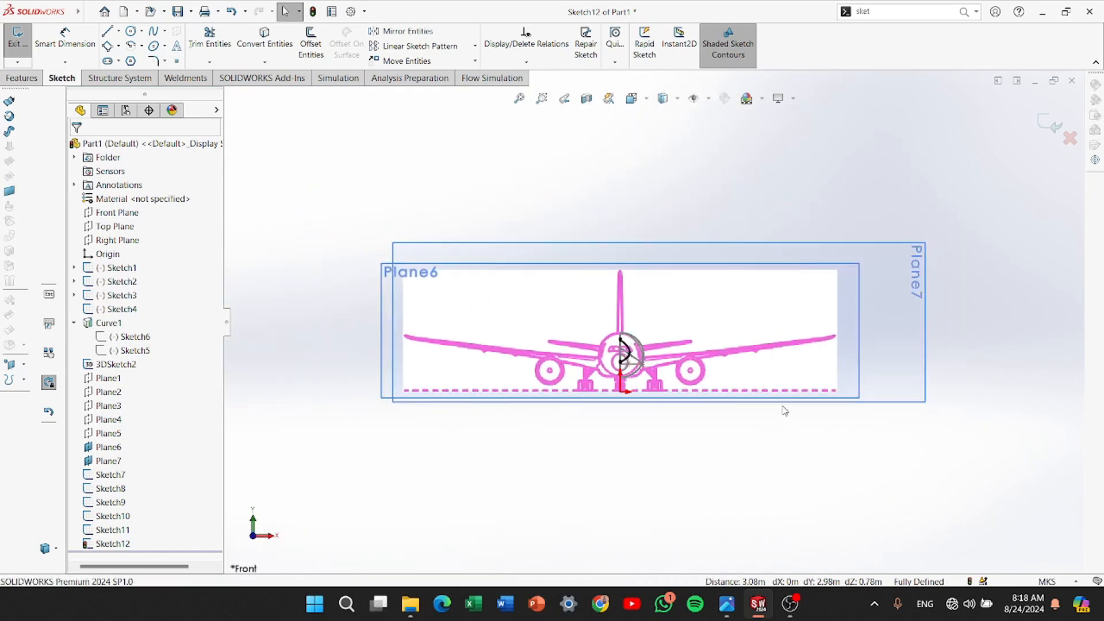
{"action": "scroll", "coordinate": [724, 349], "scroll_direction": "down", "scroll_amount": 5}
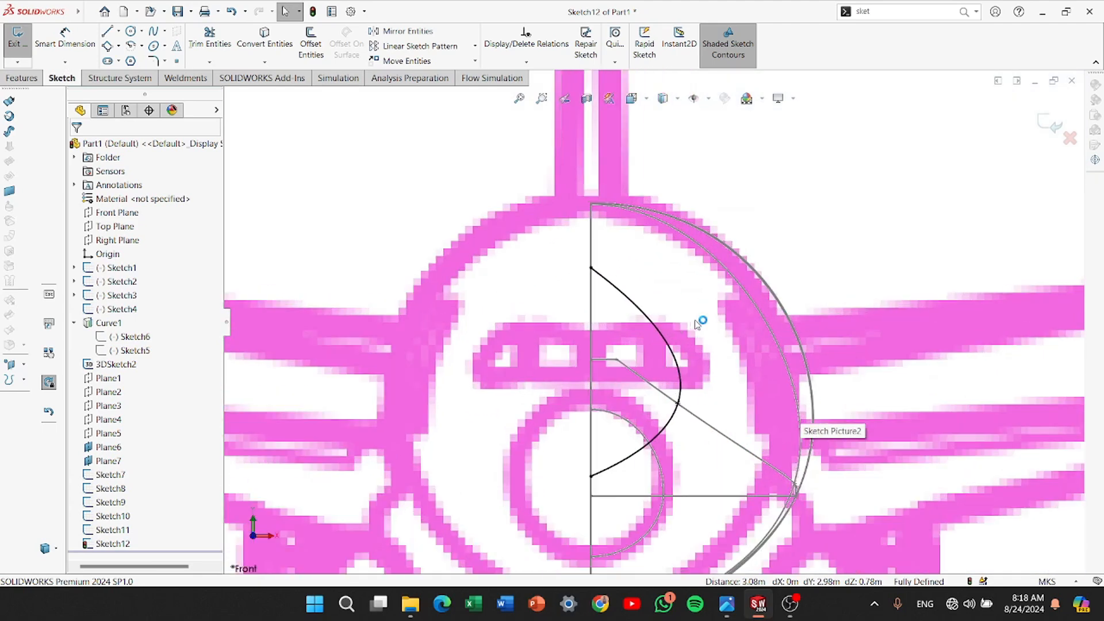
{"action": "left_click", "coordinate": [652, 323]}
{"action": "left_click_drag", "start_coordinate": [645, 305], "coordinate": [660, 254]}
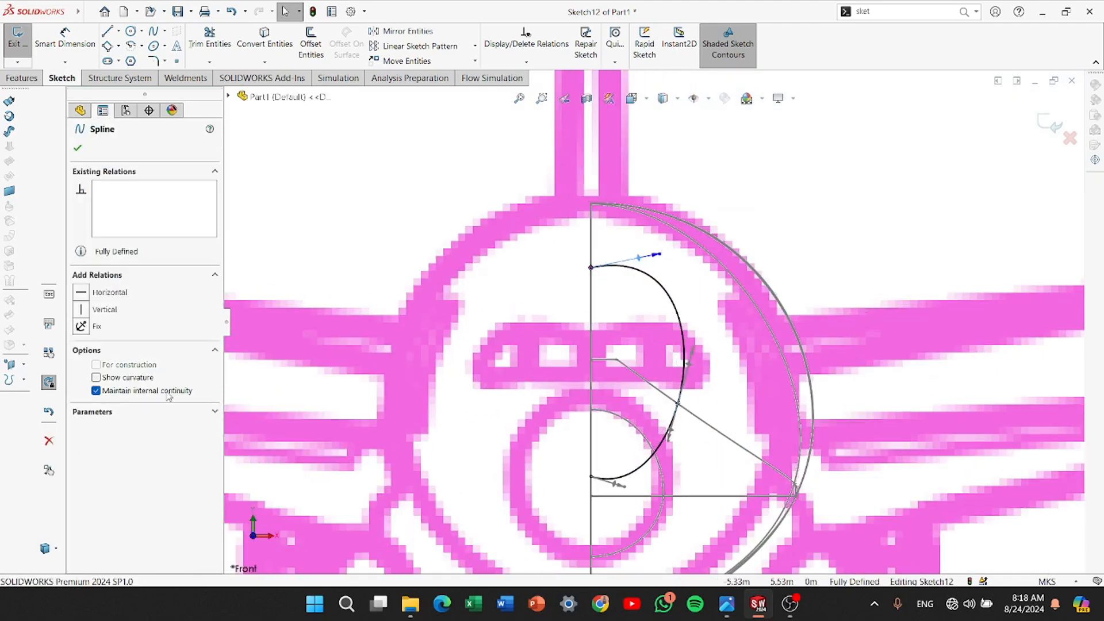
{"action": "left_click", "coordinate": [86, 294]}
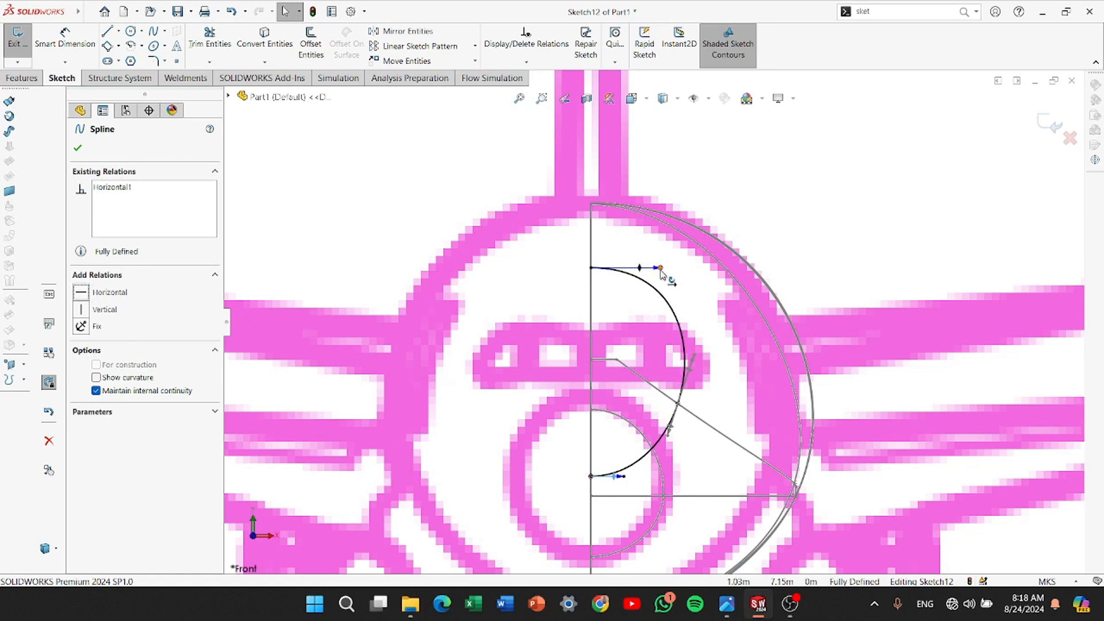
Shorten the Plane6 spline's upper tangent handle to round the section, and finish the sketch
{"action": "left_click_drag", "start_coordinate": [661, 269], "coordinate": [645, 274]}
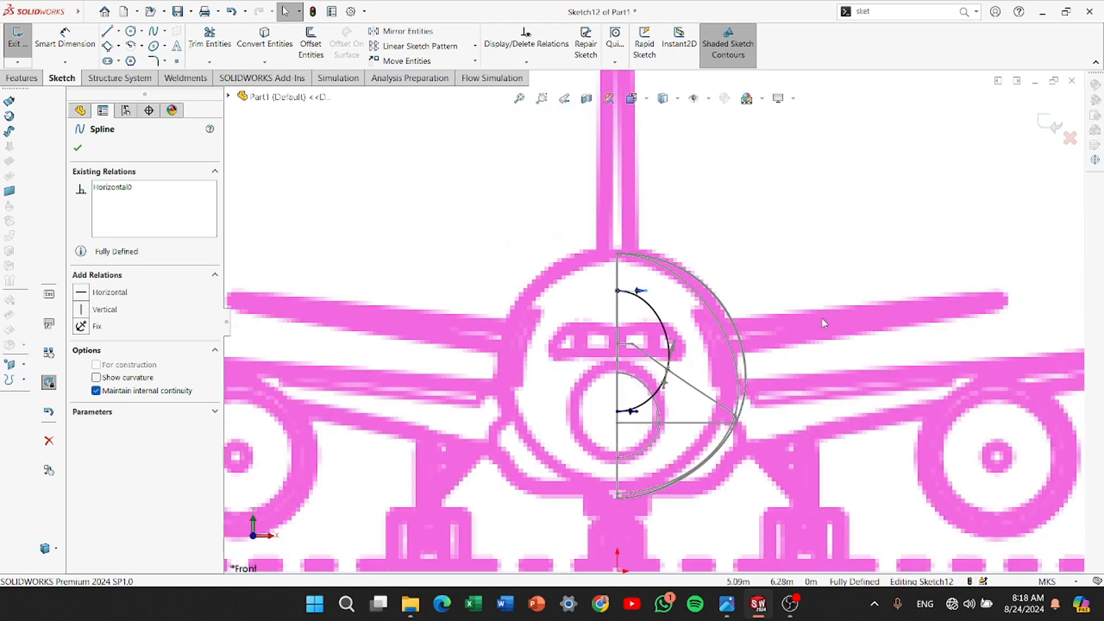
{"action": "scroll", "coordinate": [686, 299], "scroll_direction": "up", "scroll_amount": 2}
{"action": "left_click", "coordinate": [1047, 123]}
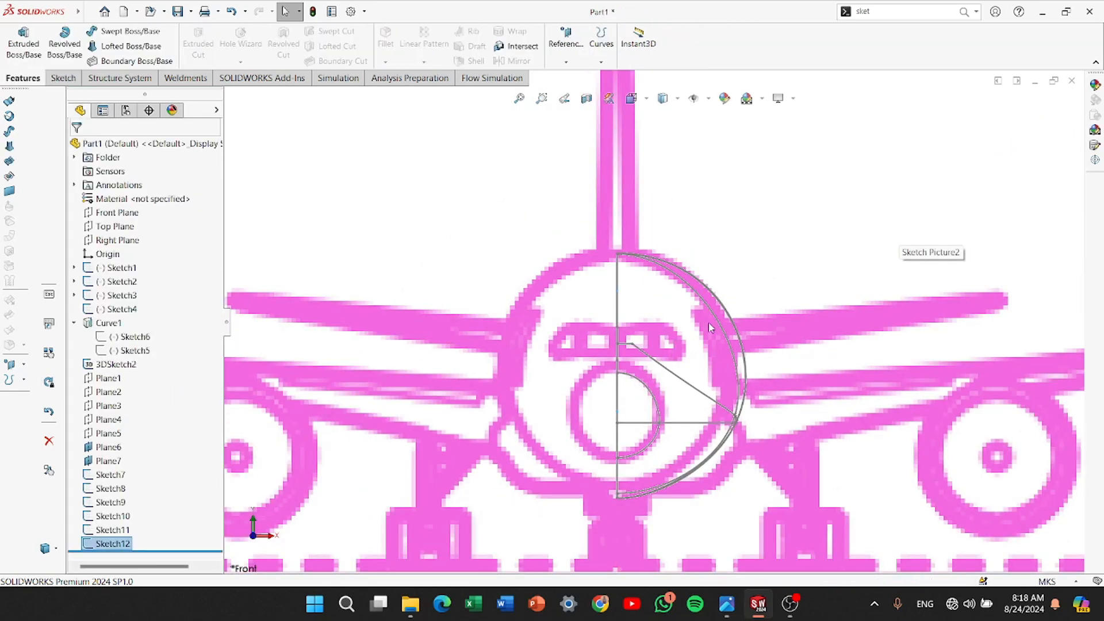
Hide Plane6, leaving Plane7 displayed behind the tail
{"action": "left_click", "coordinate": [836, 343]}
{"action": "scroll", "coordinate": [835, 343], "scroll_direction": "up", "scroll_amount": 4}
{"action": "middle_click_drag", "start_coordinate": [834, 343], "coordinate": [751, 350]}
{"action": "scroll", "coordinate": [899, 323], "scroll_direction": "up", "scroll_amount": 4}
{"action": "scroll", "coordinate": [900, 323], "scroll_direction": "down", "scroll_amount": 3}
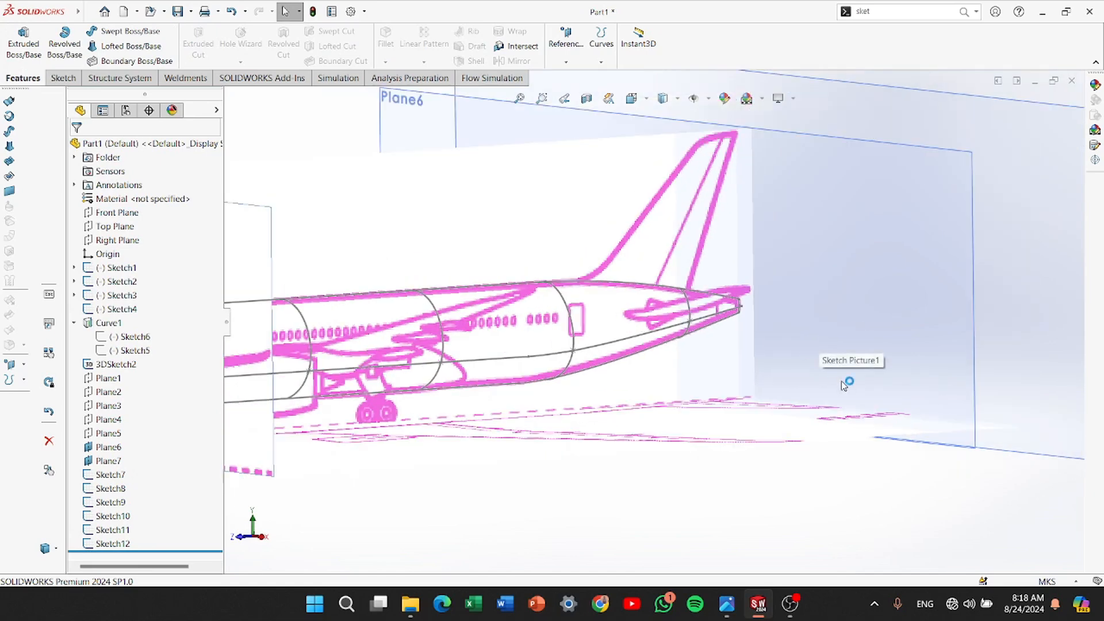
{"action": "scroll", "coordinate": [843, 384], "scroll_direction": "up", "scroll_amount": 2}
{"action": "left_click", "coordinate": [922, 430]}
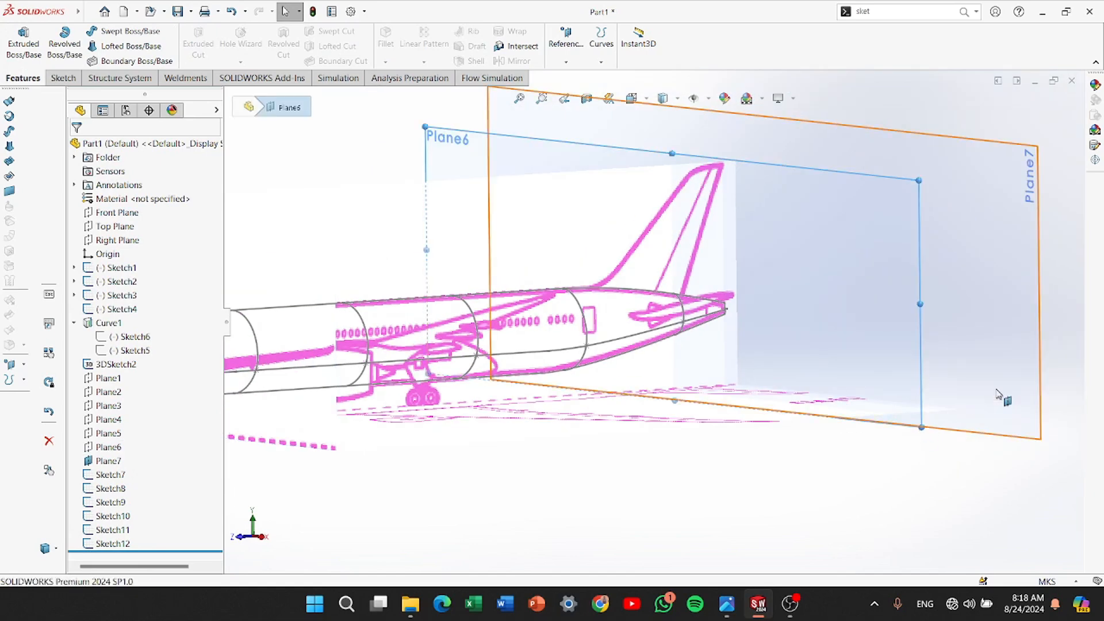
Start a new sketch on Plane7 and orient the model to the front view
{"action": "left_click", "coordinate": [975, 435]}
{"action": "left_click", "coordinate": [998, 398]}
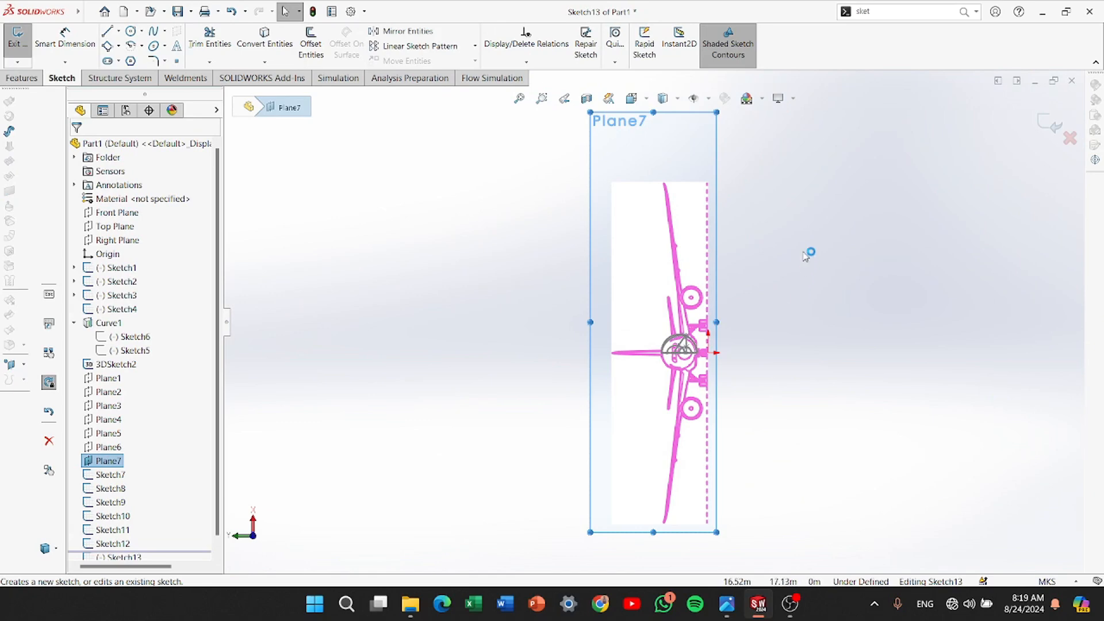
{"action": "mouse_move", "coordinate": [805, 256]}
{"action": "middle_mouse_down"}
{"action": "mouse_move", "coordinate": [670, 369]}
{"action": "mouse_move", "coordinate": [788, 495]}
{"action": "mouse_move", "coordinate": [776, 488]}
{"action": "middle_mouse_up"}
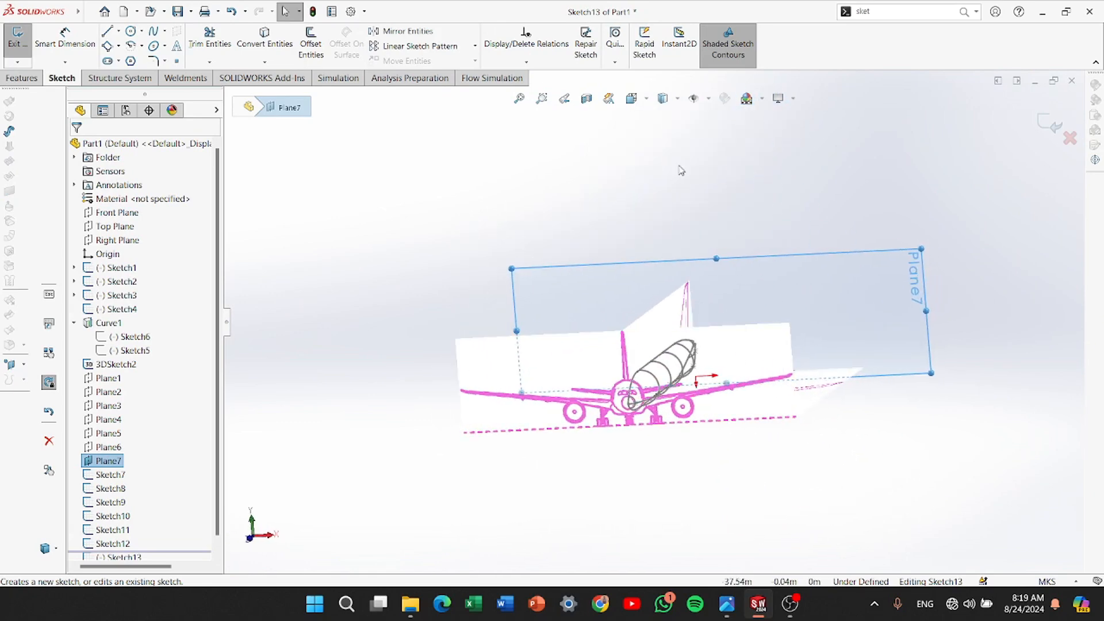
{"action": "left_click", "coordinate": [634, 103]}
{"action": "left_click", "coordinate": [632, 345]}
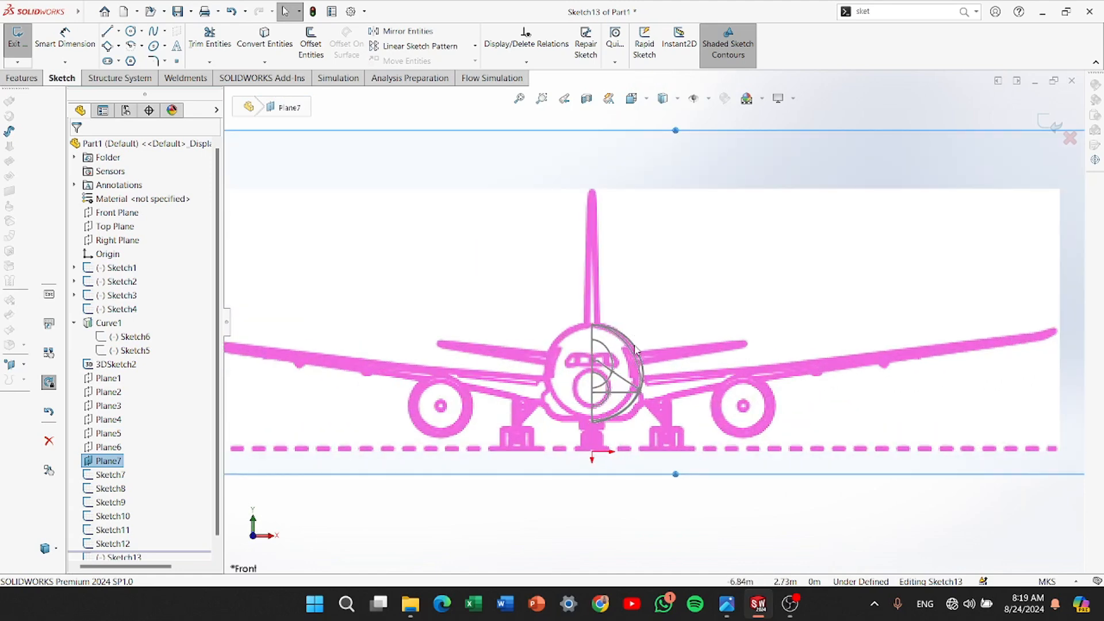
{"action": "scroll", "coordinate": [635, 349], "scroll_direction": "down", "scroll_amount": 5}
Sketch a three-point spline on Plane7 from the fin's centreline around the fuselage side to the centreline between the belly and ground line
{"action": "left_click", "coordinate": [164, 32]}
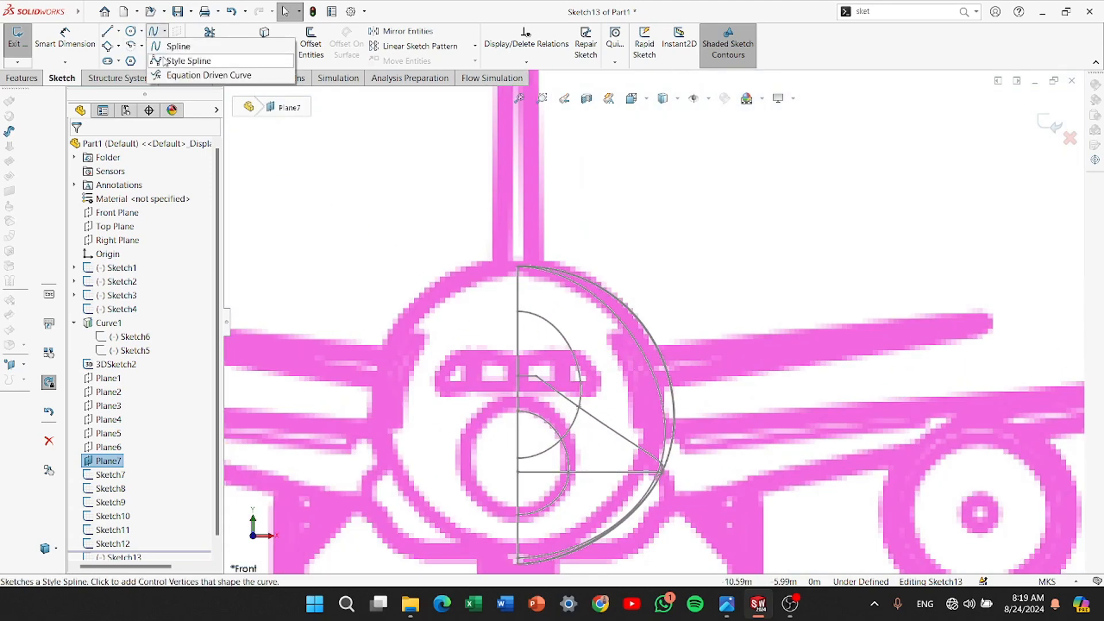
{"action": "left_click", "coordinate": [163, 46]}
{"action": "scroll", "coordinate": [587, 273], "scroll_direction": "up", "scroll_amount": 2}
{"action": "left_click", "coordinate": [559, 236]}
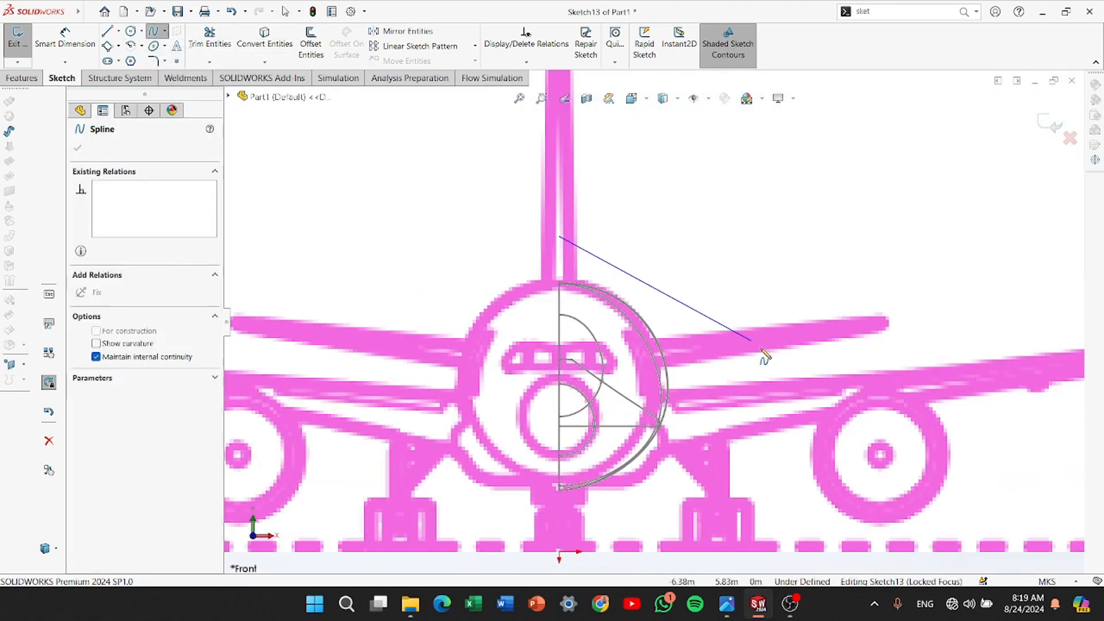
{"action": "left_click", "coordinate": [793, 432]}
{"action": "right_click", "coordinate": [560, 524]}
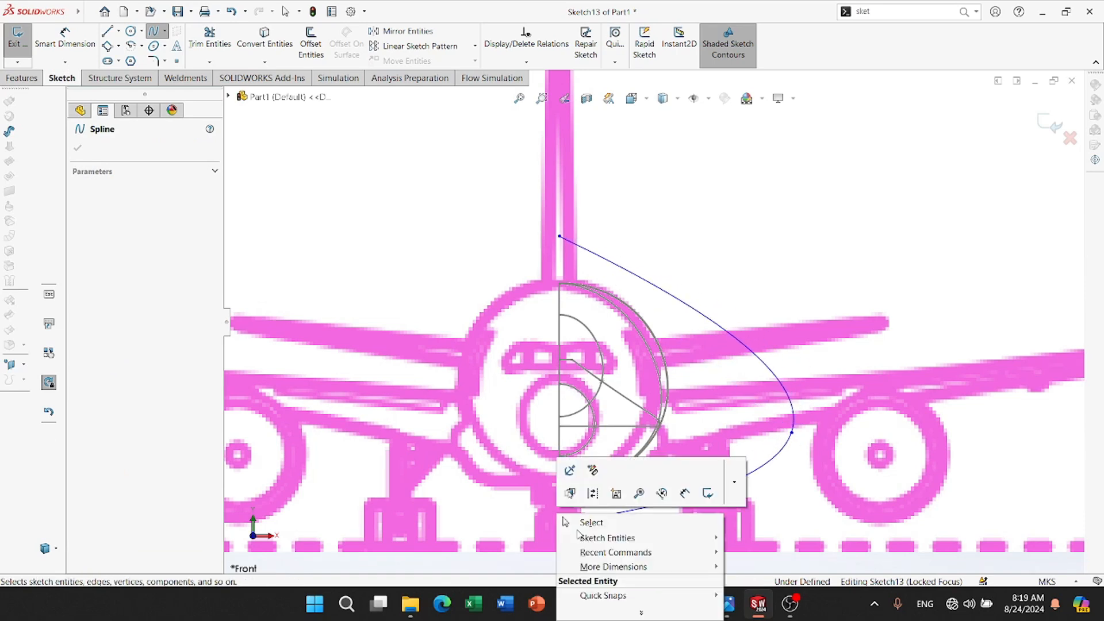
{"action": "left_click", "coordinate": [589, 522]}
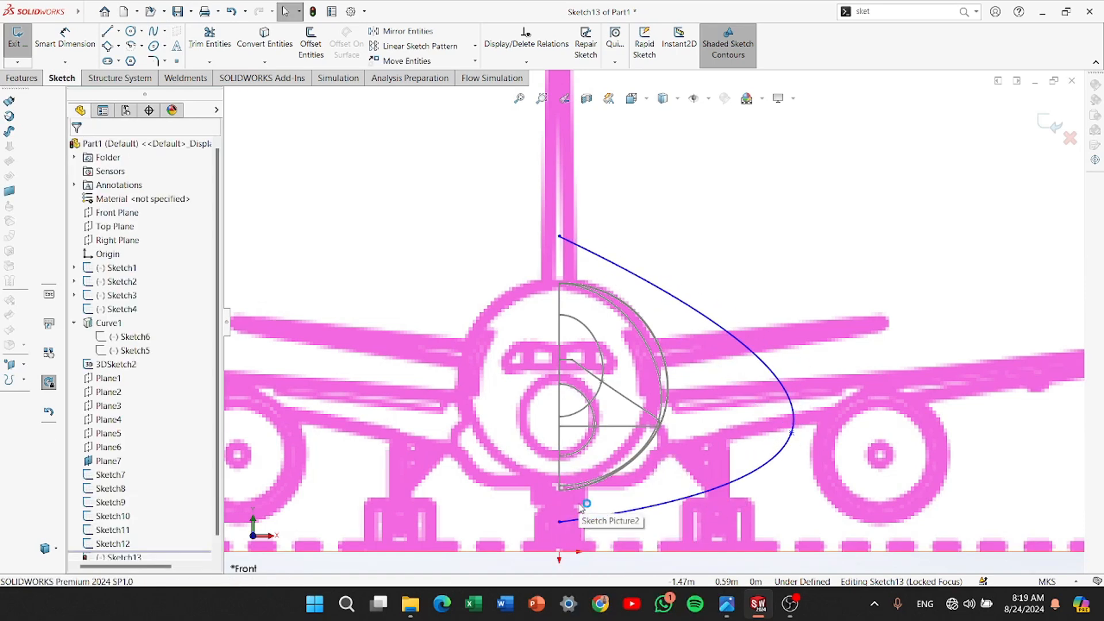
{"action": "scroll", "coordinate": [649, 296], "scroll_direction": "up", "scroll_amount": 1}
{"action": "middle_click_drag", "start_coordinate": [650, 296], "coordinate": [605, 325]}
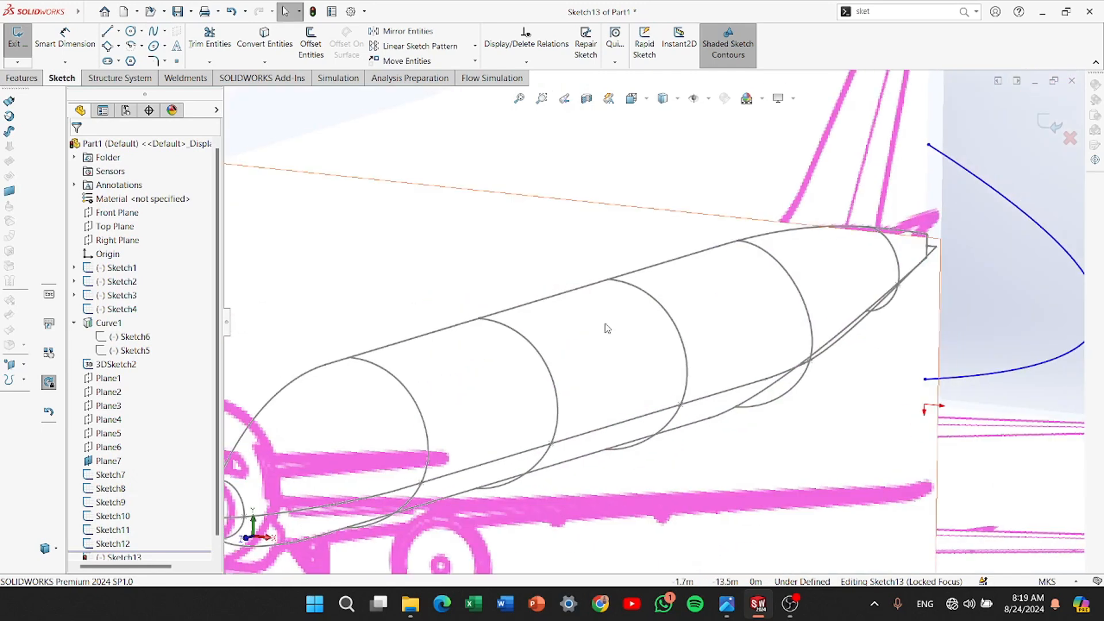
Pierce the Plane7 spline's upper endpoint to the fuselage's top profile curve
{"action": "scroll", "coordinate": [605, 325], "scroll_direction": "up", "scroll_amount": 4}
{"action": "scroll", "coordinate": [802, 264], "scroll_direction": "down", "scroll_amount": 7}
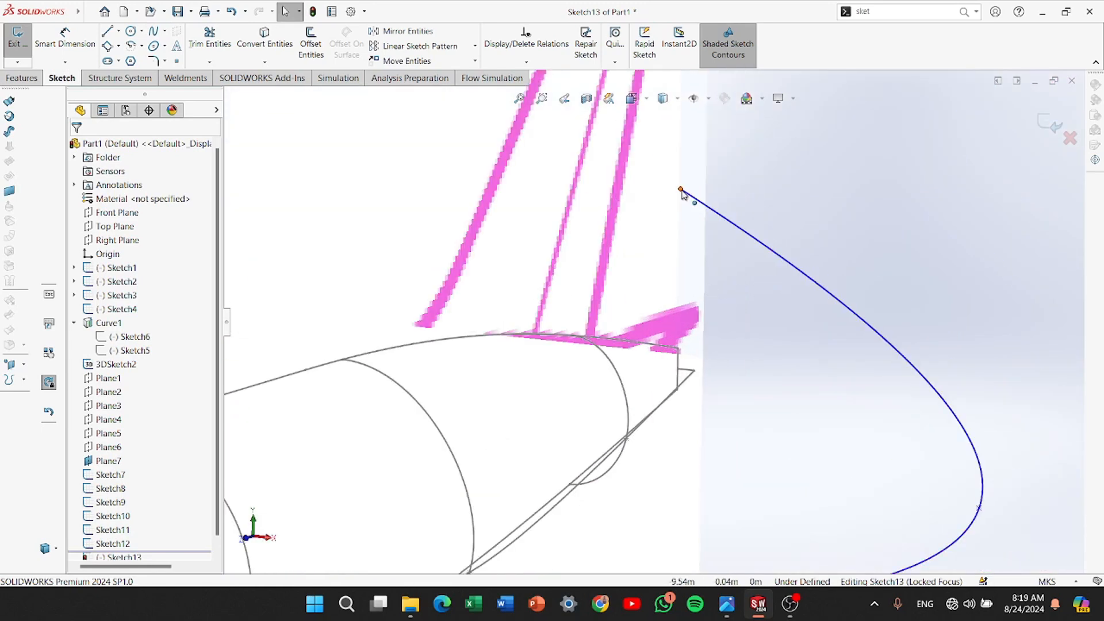
{"action": "left_click", "coordinate": [680, 190]}
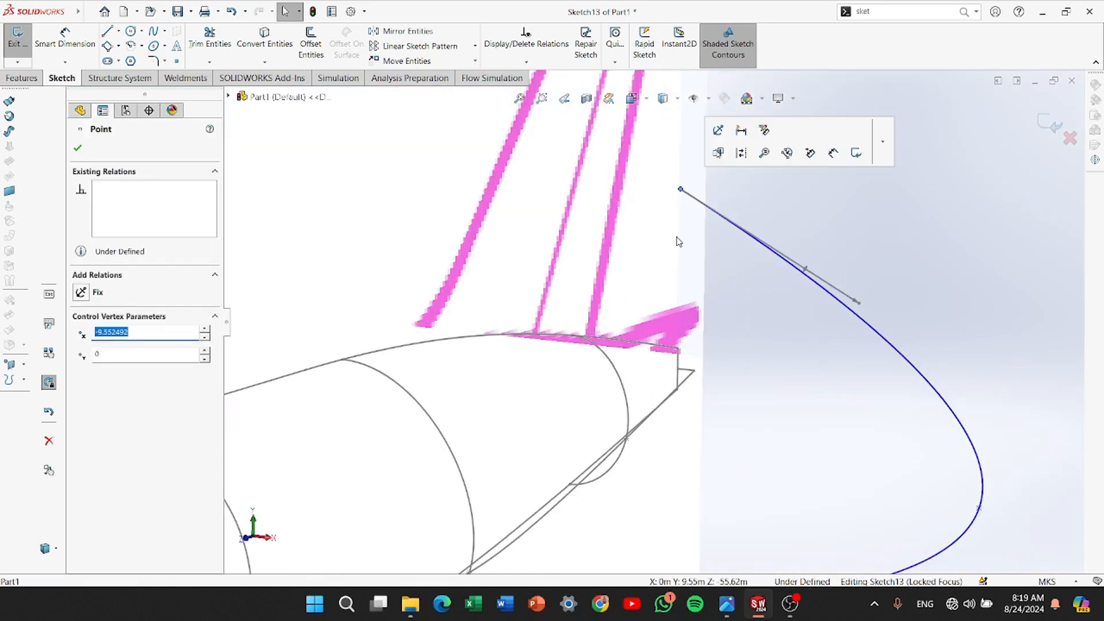
{"action": "left_click", "coordinate": [679, 351], "text": "ctrl"}
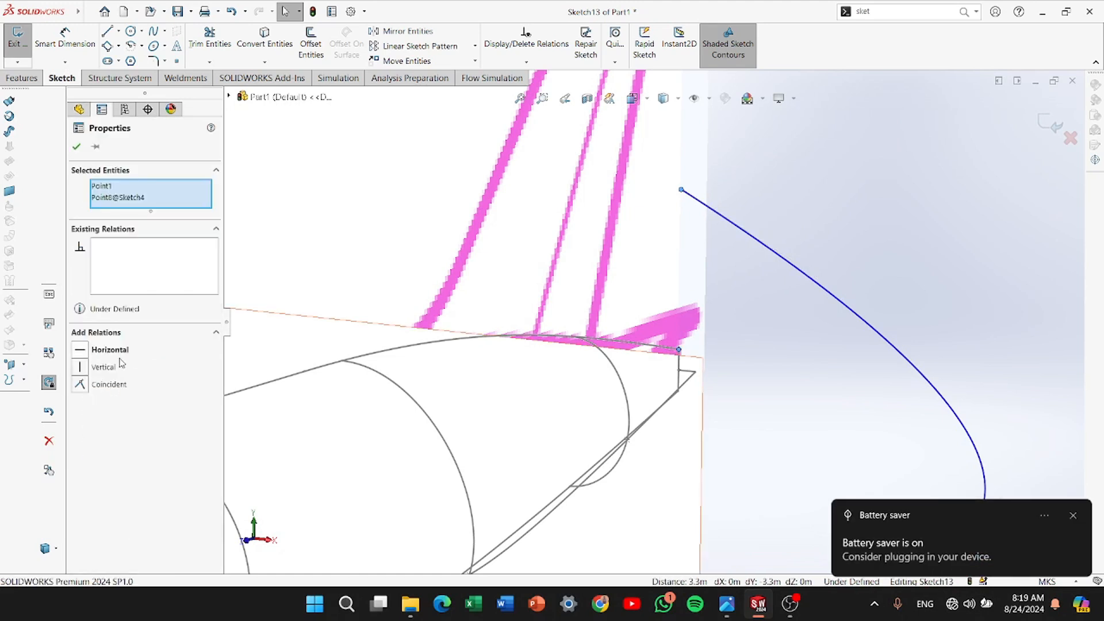
{"action": "scroll", "coordinate": [670, 386], "scroll_direction": "up", "scroll_amount": 2}
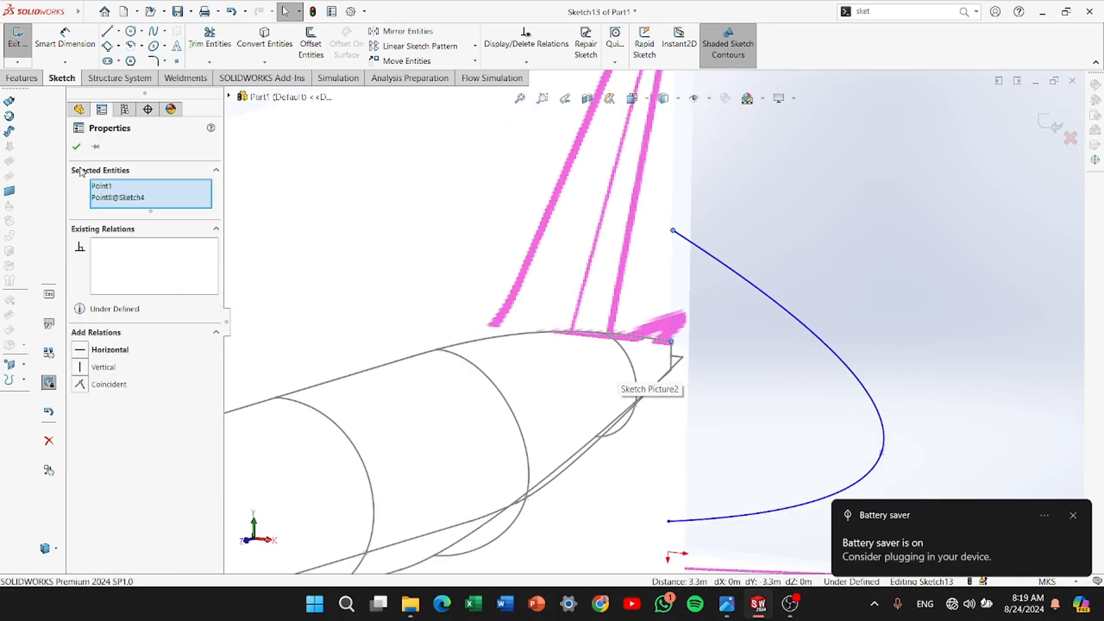
{"action": "left_click", "coordinate": [772, 206]}
{"action": "left_click", "coordinate": [673, 231]}
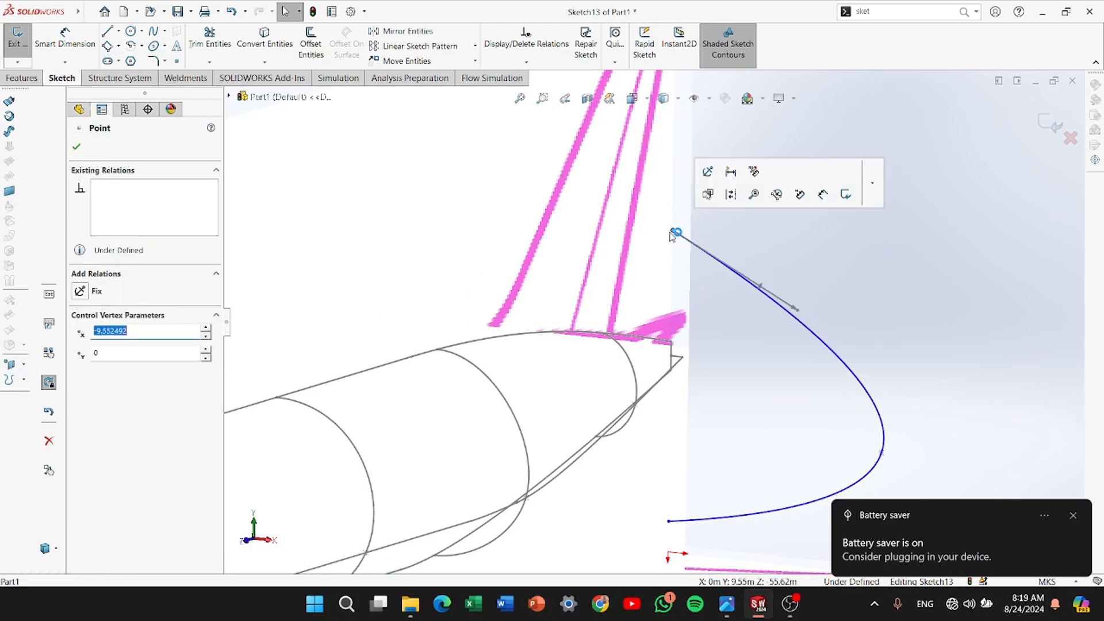
{"action": "left_click", "coordinate": [655, 339], "text": "ctrl"}
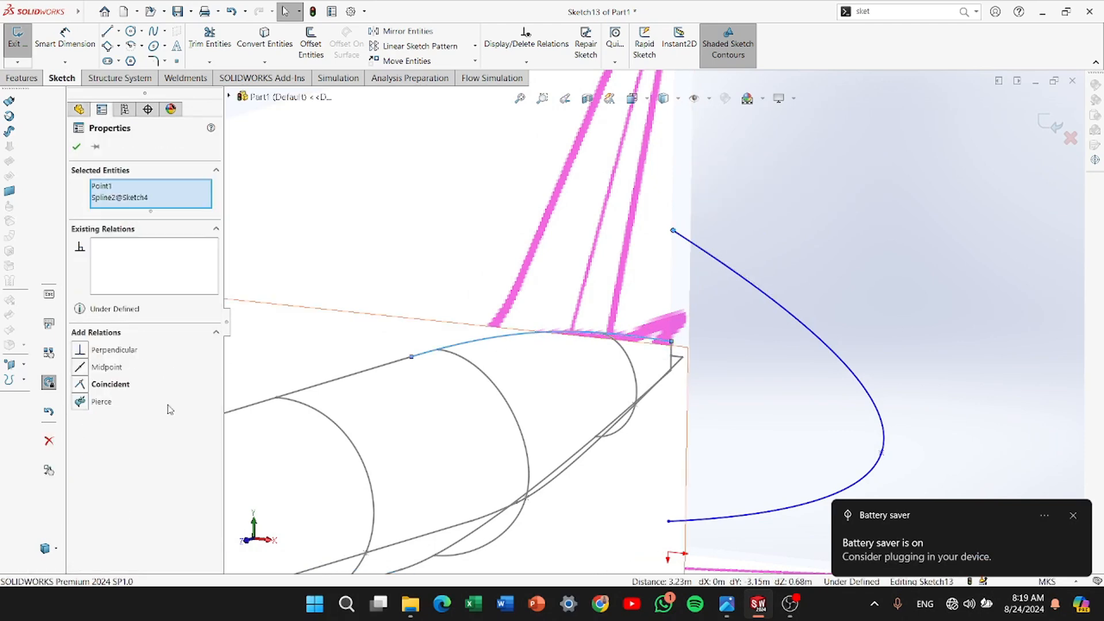
{"action": "left_click", "coordinate": [81, 401]}
Pierce the Plane7 spline's middle point to the 3D side guide curve at the tail end
{"action": "scroll", "coordinate": [681, 442], "scroll_direction": "down", "scroll_amount": 3}
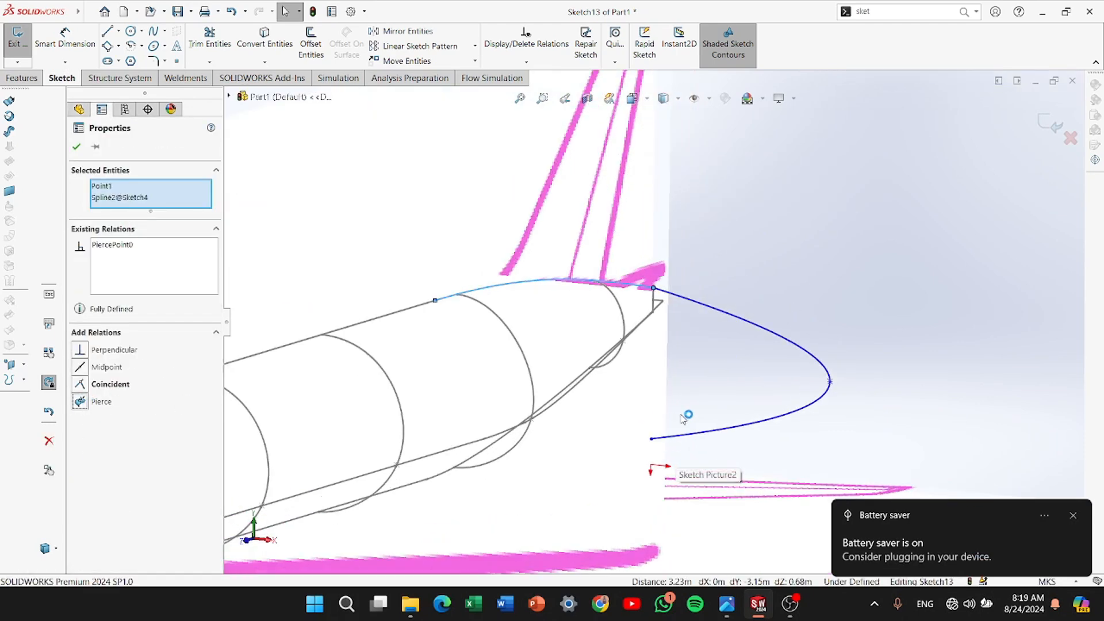
{"action": "left_click", "coordinate": [937, 340]}
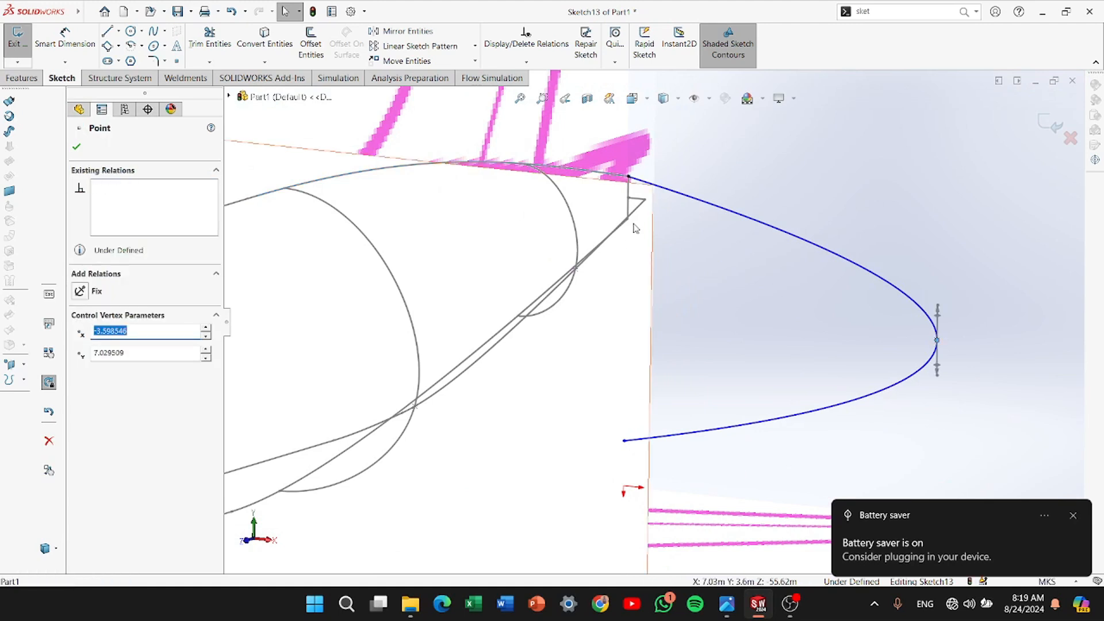
{"action": "left_click", "coordinate": [645, 199]}
{"action": "left_click", "coordinate": [610, 235], "text": "ctrl"}
{"action": "left_click", "coordinate": [80, 367]}
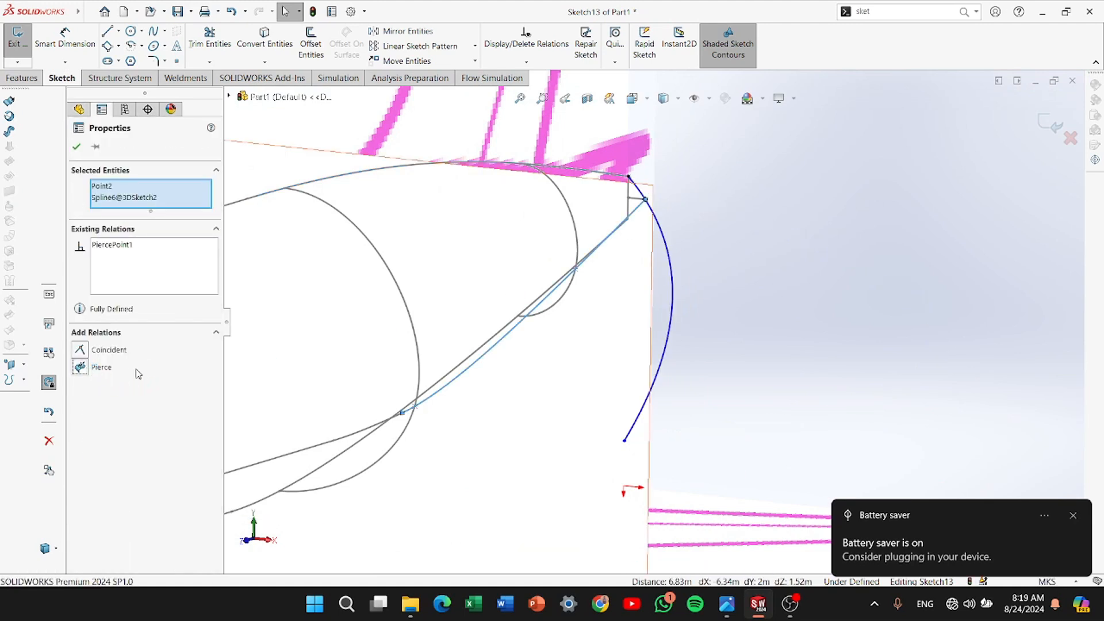
Pierce the Plane7 spline's lower endpoint to the fuselage's belly profile curve
{"action": "left_click", "coordinate": [625, 440]}
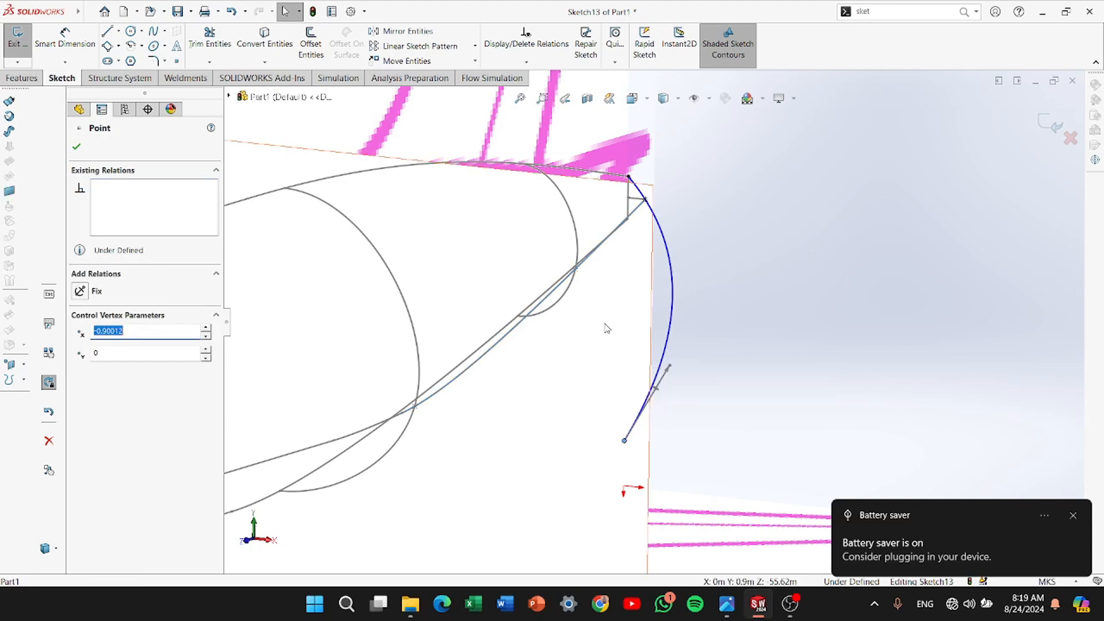
{"action": "scroll", "coordinate": [592, 320], "scroll_direction": "down", "scroll_amount": 5}
{"action": "left_click", "coordinate": [864, 309], "text": "ctrl"}
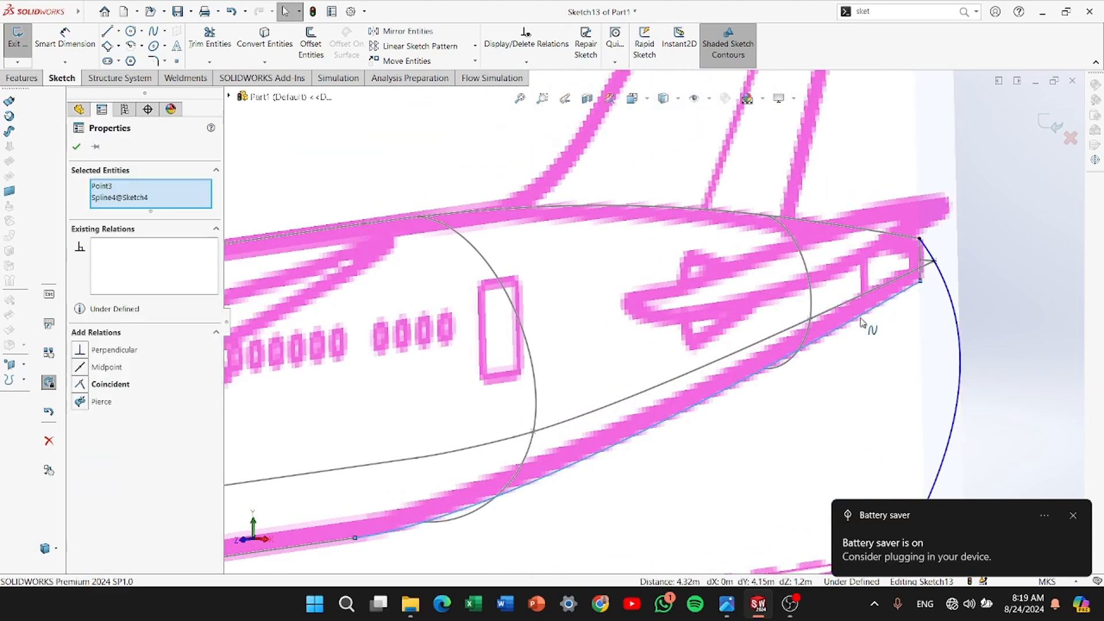
{"action": "left_click", "coordinate": [81, 401]}
Orient the model to the back view, facing the small tail section on Plane7
{"action": "scroll", "coordinate": [892, 296], "scroll_direction": "up", "scroll_amount": 3}
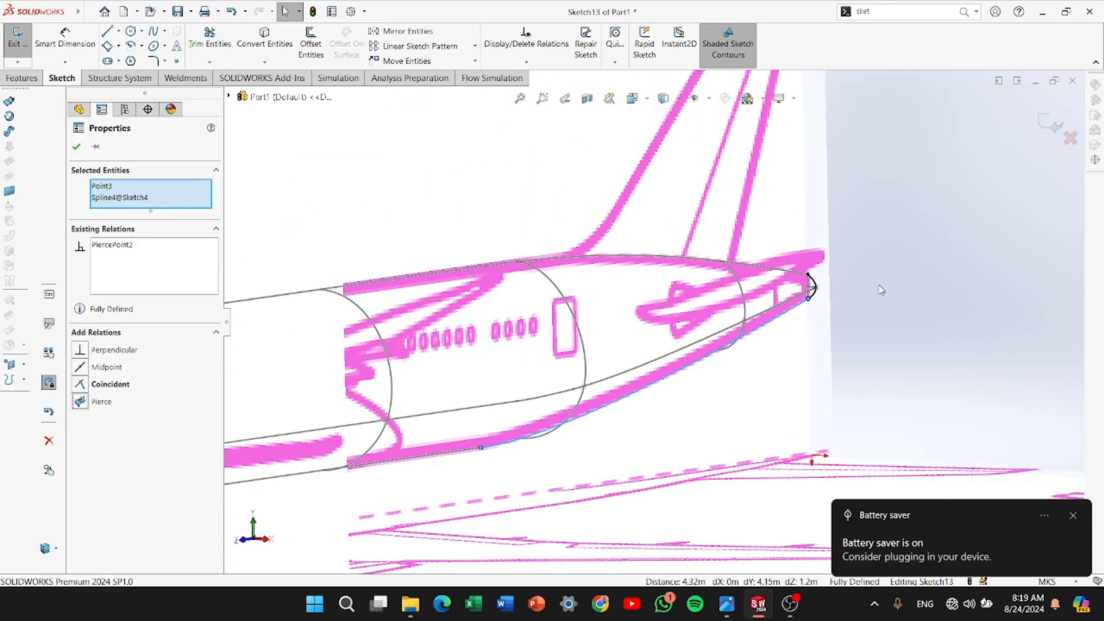
{"action": "left_click", "coordinate": [892, 296]}
{"action": "mouse_move", "coordinate": [892, 296]}
{"action": "middle_mouse_down"}
{"action": "mouse_move", "coordinate": [684, 355]}
{"action": "mouse_move", "coordinate": [539, 334]}
{"action": "middle_mouse_up"}
{"action": "scroll", "coordinate": [679, 358], "scroll_direction": "up", "scroll_amount": 4}
{"action": "left_click", "coordinate": [633, 99]}
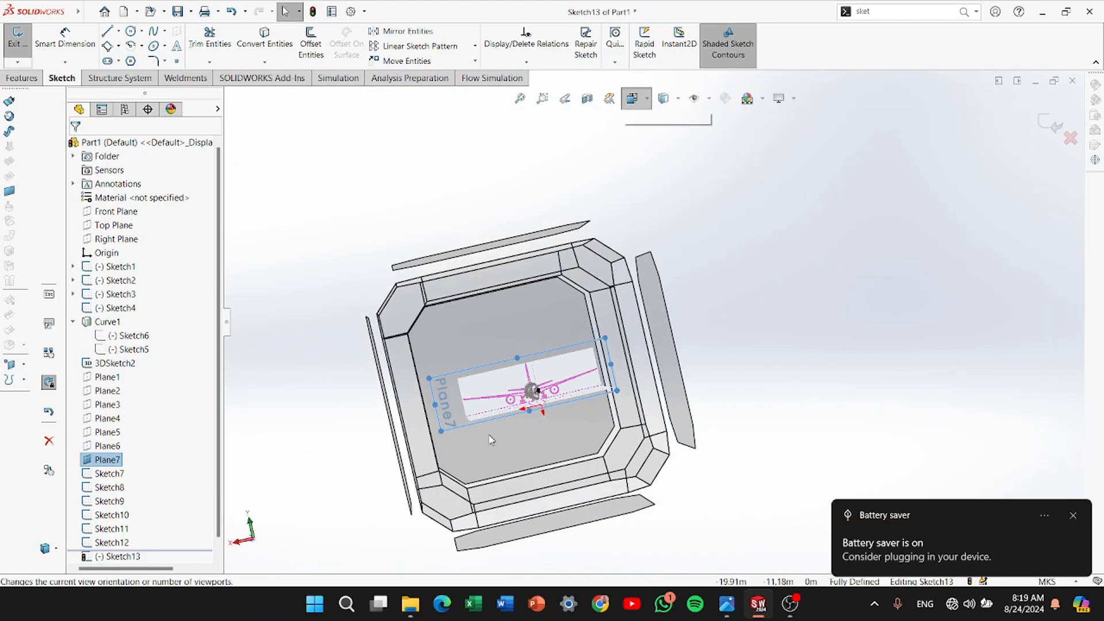
{"action": "left_click", "coordinate": [534, 398]}
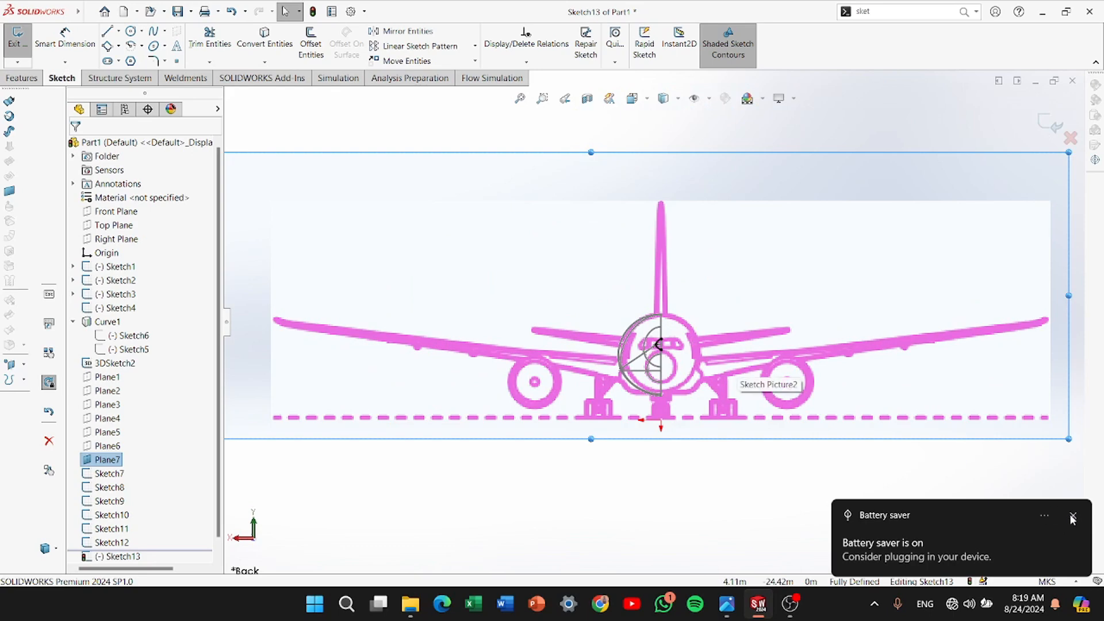
{"action": "scroll", "coordinate": [657, 342], "scroll_direction": "down", "scroll_amount": 10}
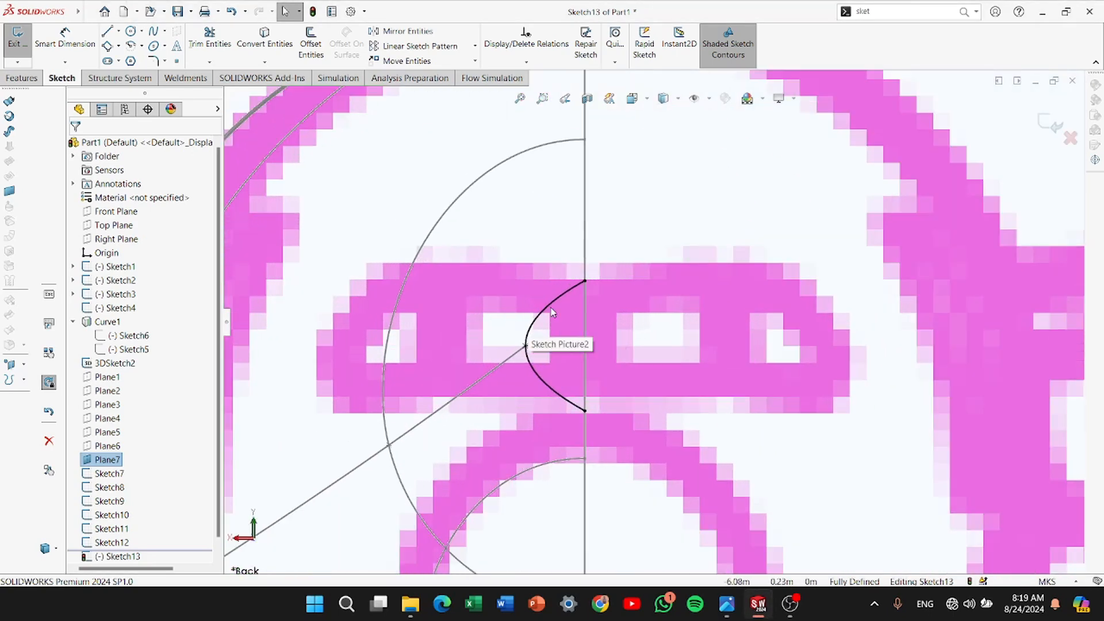
Try a horizontal relation on the Plane7 spline's upper tangent handle, and undo it
{"action": "left_click", "coordinate": [547, 304]}
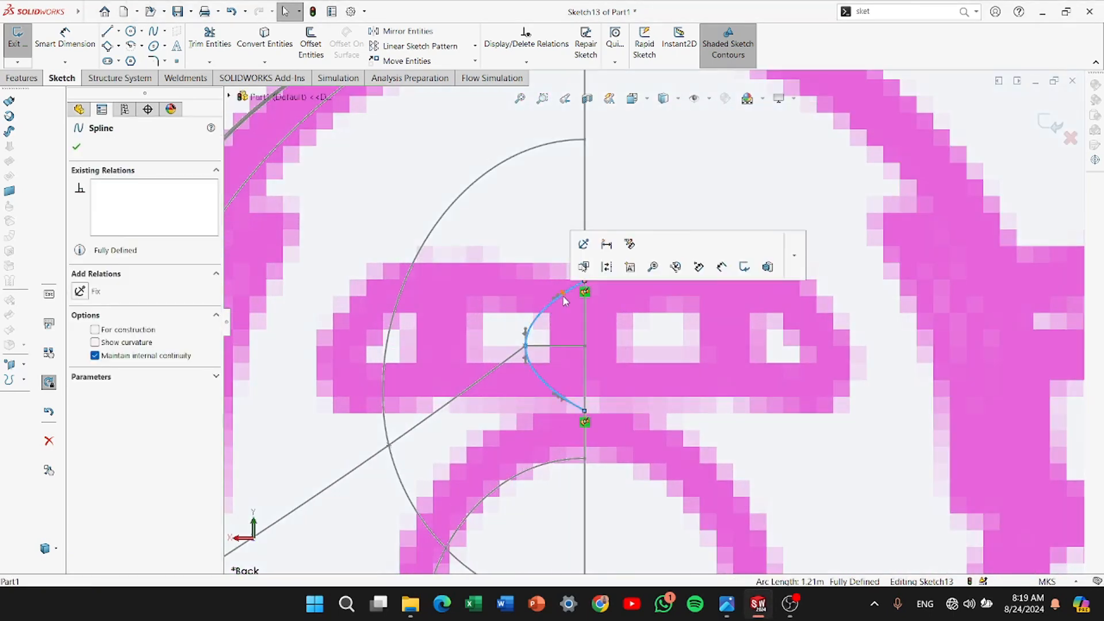
{"action": "left_click", "coordinate": [82, 292]}
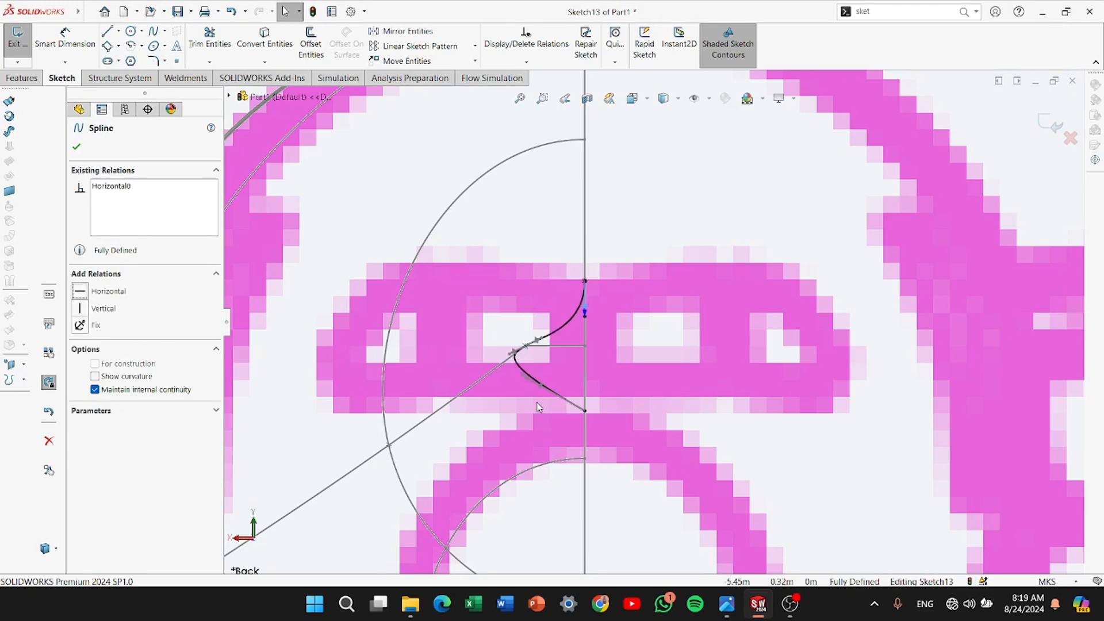
{"action": "left_click", "coordinate": [231, 12]}
Level and lengthen the upper and lower tangent handles of the Plane7 spline
{"action": "left_click", "coordinate": [560, 286]}
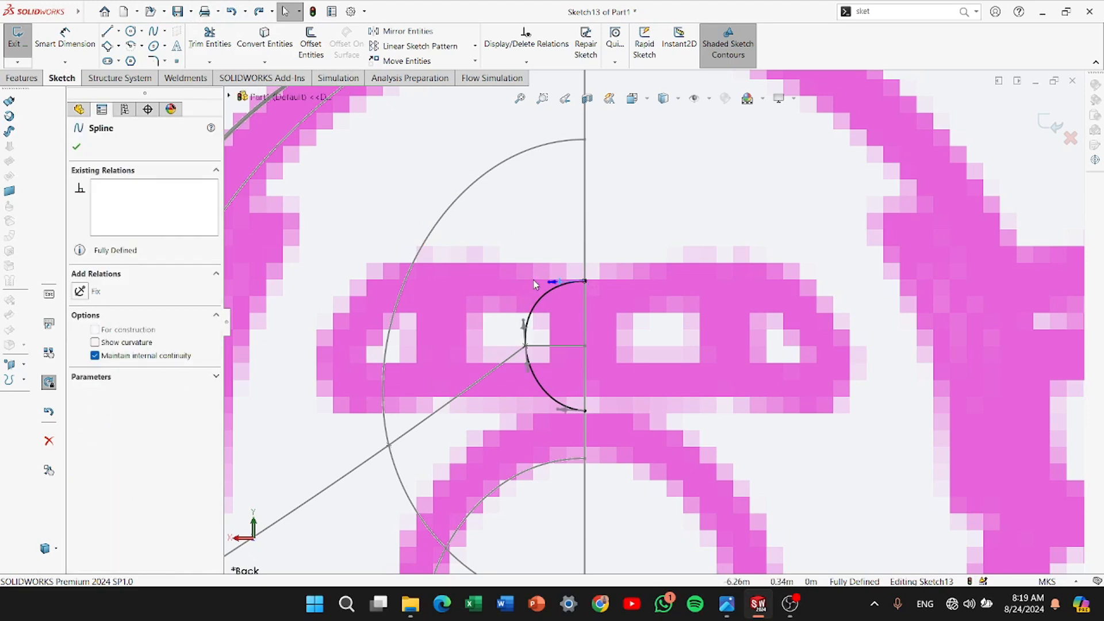
{"action": "left_click_drag", "start_coordinate": [556, 283], "coordinate": [536, 282]}
{"action": "left_click", "coordinate": [576, 309]}
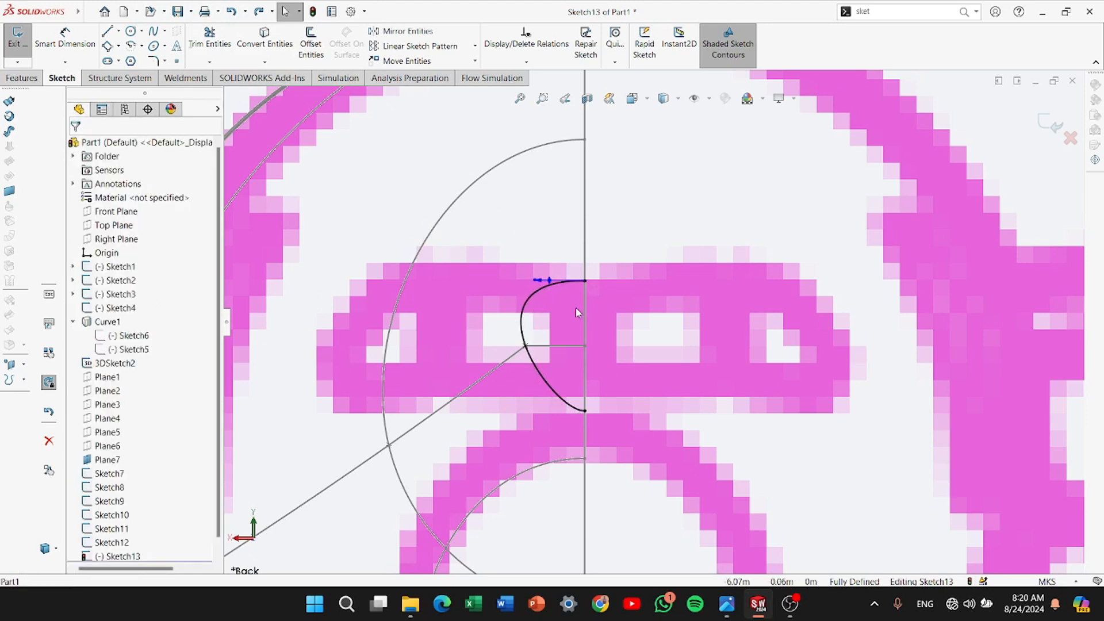
{"action": "left_click", "coordinate": [548, 280]}
{"action": "scroll", "coordinate": [563, 358], "scroll_direction": "up", "scroll_amount": 3}
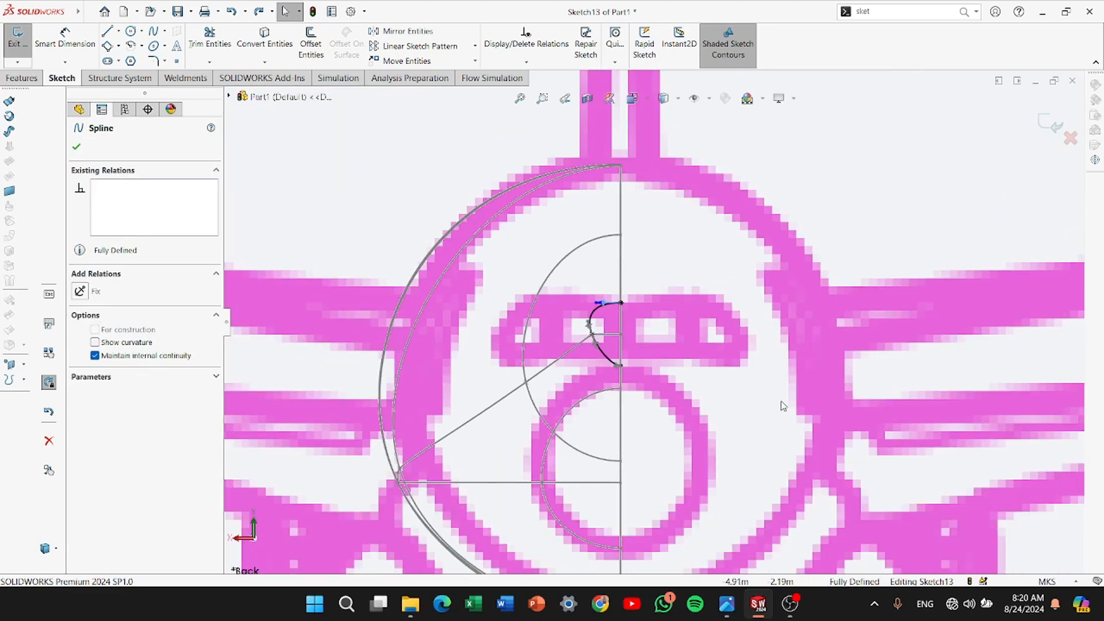
{"action": "scroll", "coordinate": [602, 363], "scroll_direction": "down", "scroll_amount": 4}
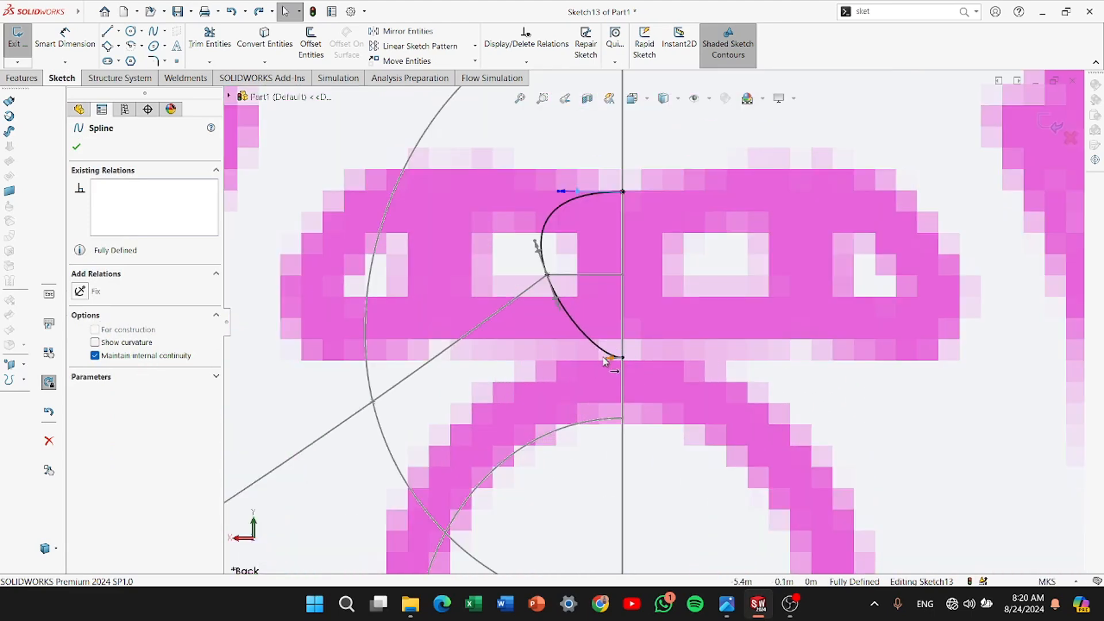
{"action": "left_click_drag", "start_coordinate": [603, 358], "coordinate": [547, 355]}
{"action": "left_click", "coordinate": [524, 385]}
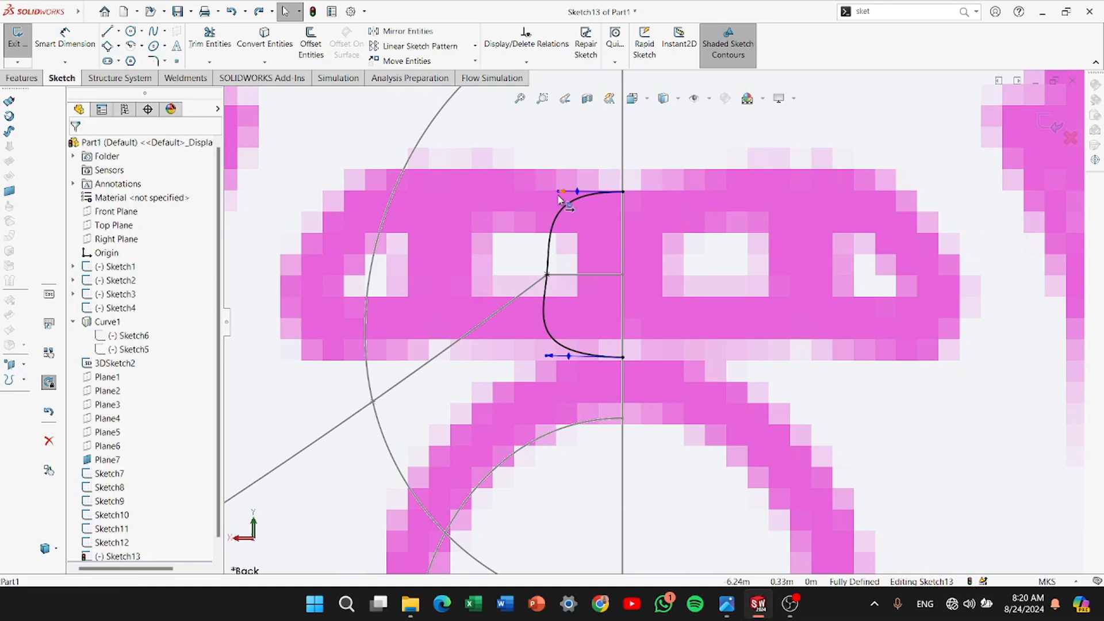
Apply Vertical relations to the Plane7 spline's upper and lower tangent handles
{"action": "left_click_drag", "start_coordinate": [559, 193], "coordinate": [556, 162]}
{"action": "left_click", "coordinate": [86, 311]}
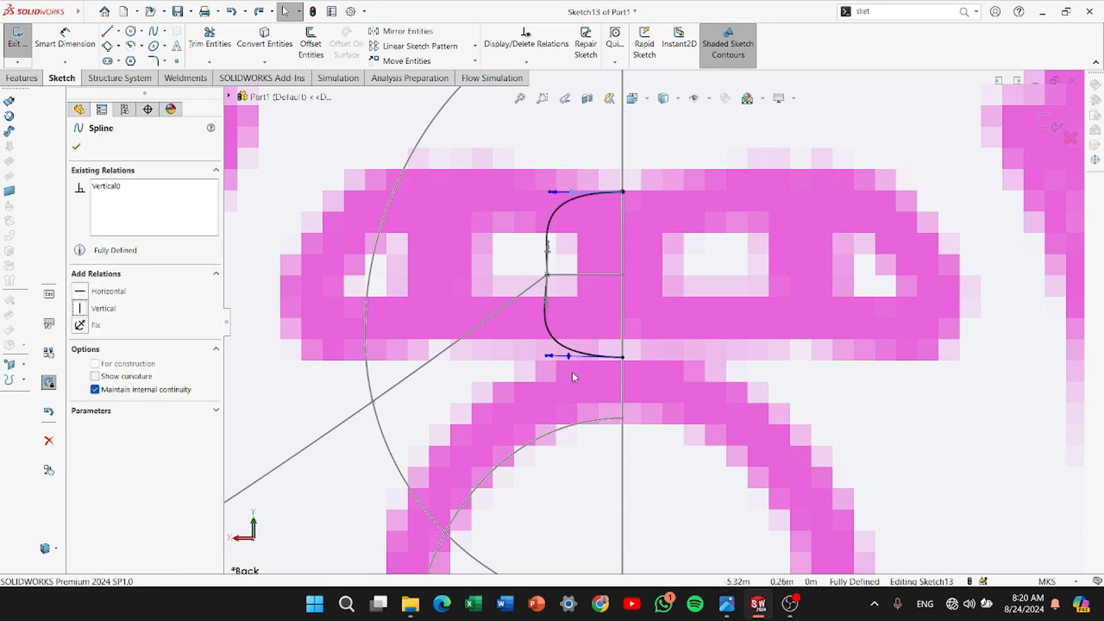
{"action": "left_click", "coordinate": [80, 308]}
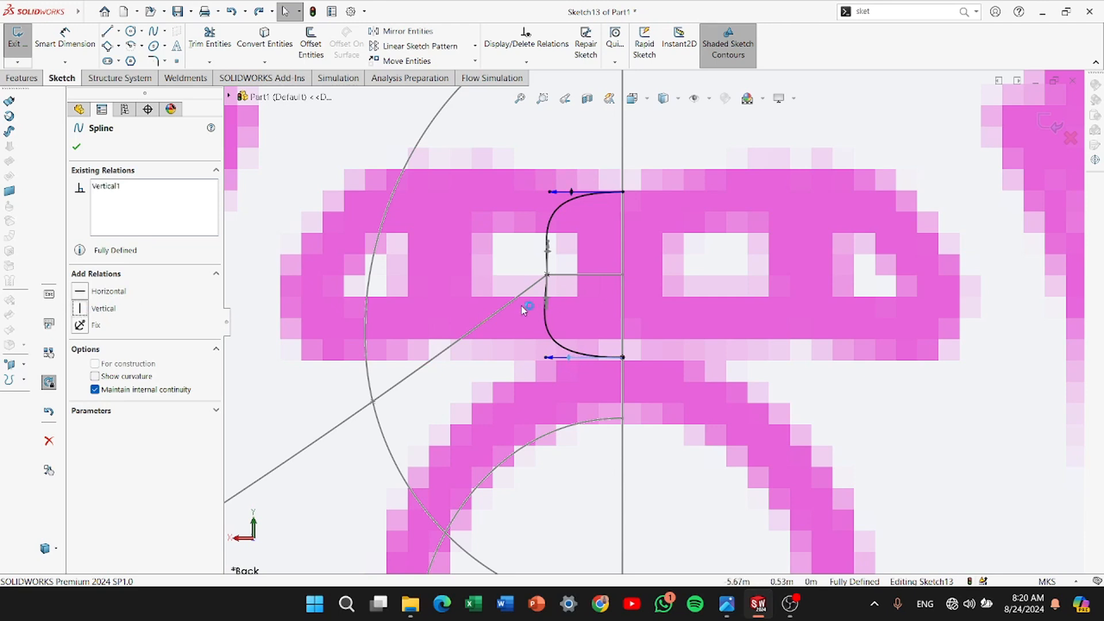
Shorten both tangent handles of the Plane7 spline evenly to round the half section
{"action": "scroll", "coordinate": [533, 312], "scroll_direction": "down", "scroll_amount": 2}
{"action": "left_click_drag", "start_coordinate": [564, 383], "coordinate": [619, 382]}
{"action": "left_click_drag", "start_coordinate": [570, 141], "coordinate": [615, 142]}
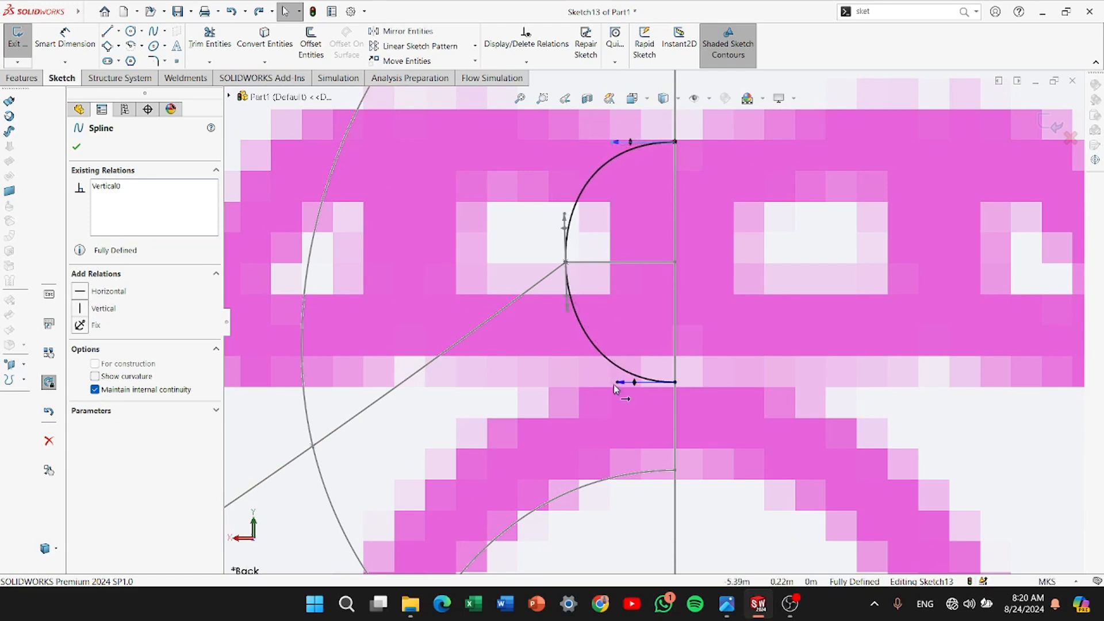
{"action": "left_click_drag", "start_coordinate": [616, 384], "coordinate": [631, 382]}
{"action": "left_click_drag", "start_coordinate": [614, 141], "coordinate": [630, 144]}
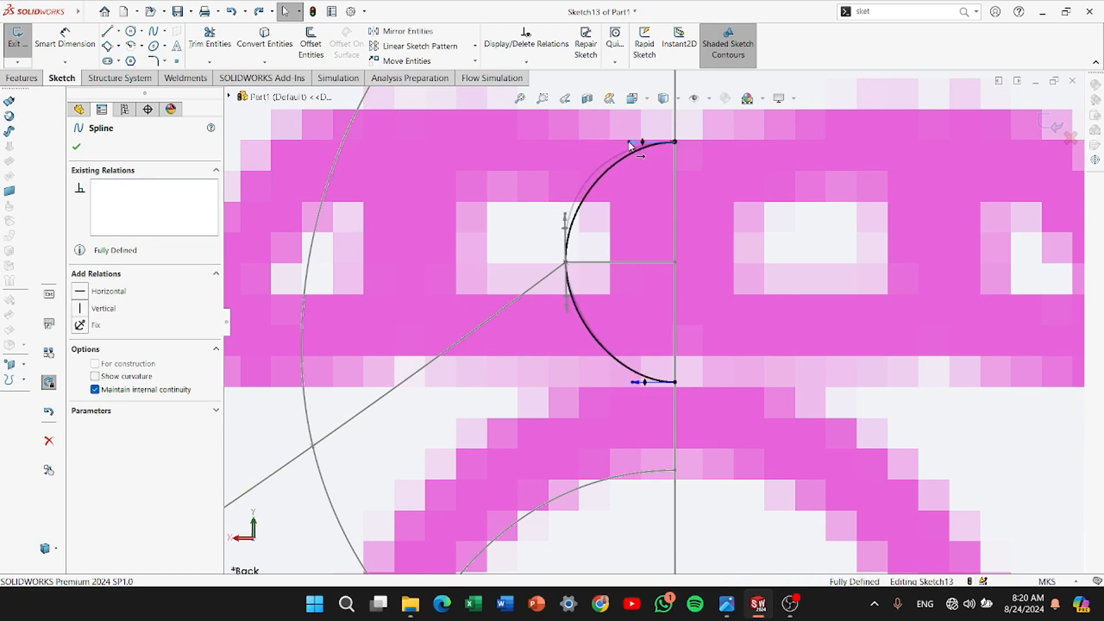
Finish the tail section sketch and hide Plane7
{"action": "scroll", "coordinate": [794, 286], "scroll_direction": "up", "scroll_amount": 3}
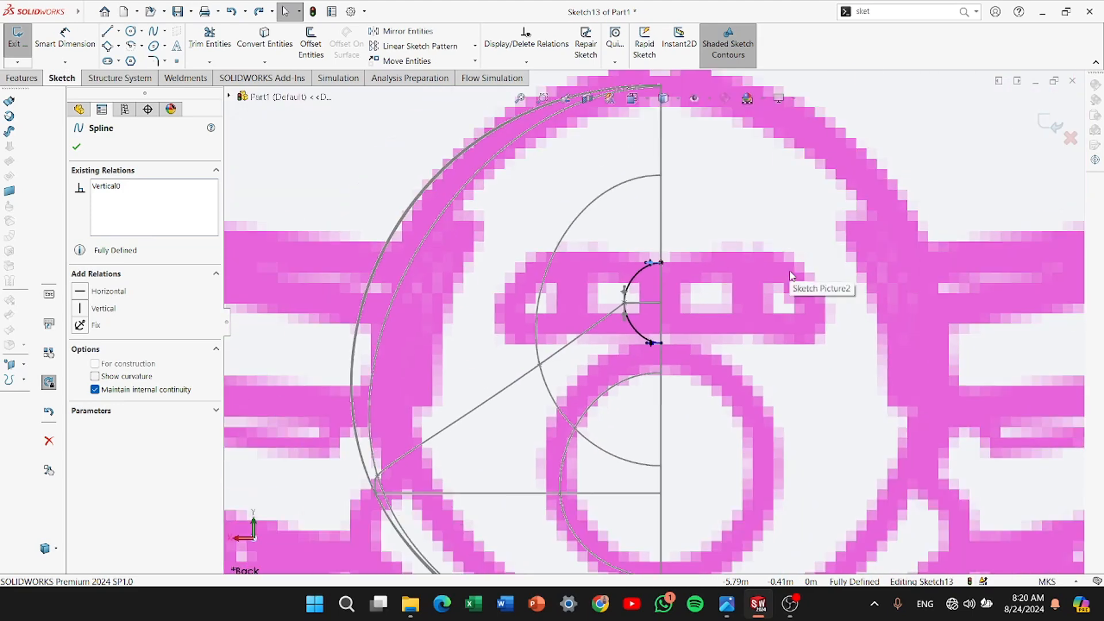
{"action": "left_click", "coordinate": [1044, 122]}
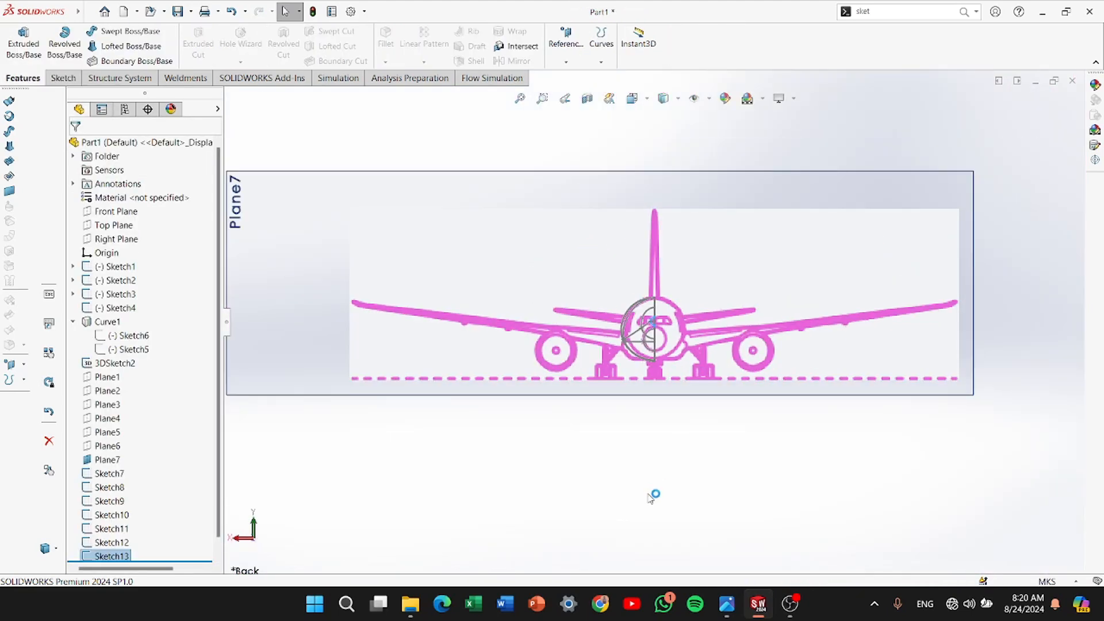
{"action": "left_click", "coordinate": [650, 404]}
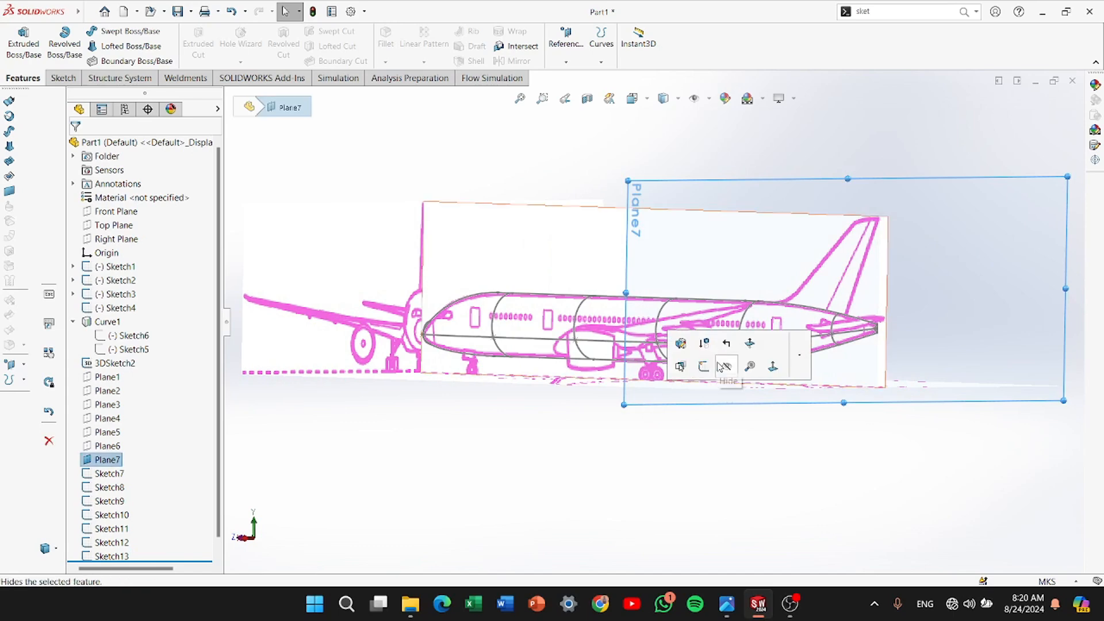
{"action": "left_click", "coordinate": [719, 366]}
Make the front-view reference picture transparent, using full-image transparency at 0.84
{"action": "middle_click_drag", "start_coordinate": [695, 397], "coordinate": [467, 488]}
{"action": "scroll", "coordinate": [777, 355], "scroll_direction": "down", "scroll_amount": 3}
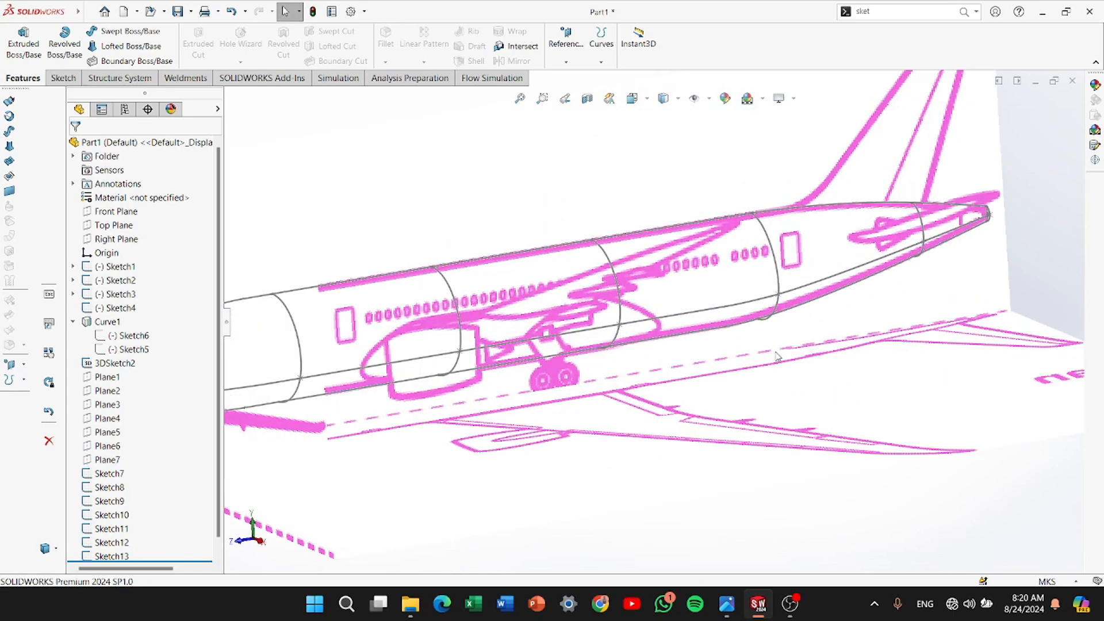
{"action": "scroll", "coordinate": [666, 380], "scroll_direction": "up", "scroll_amount": 2}
{"action": "scroll", "coordinate": [703, 340], "scroll_direction": "down", "scroll_amount": 2}
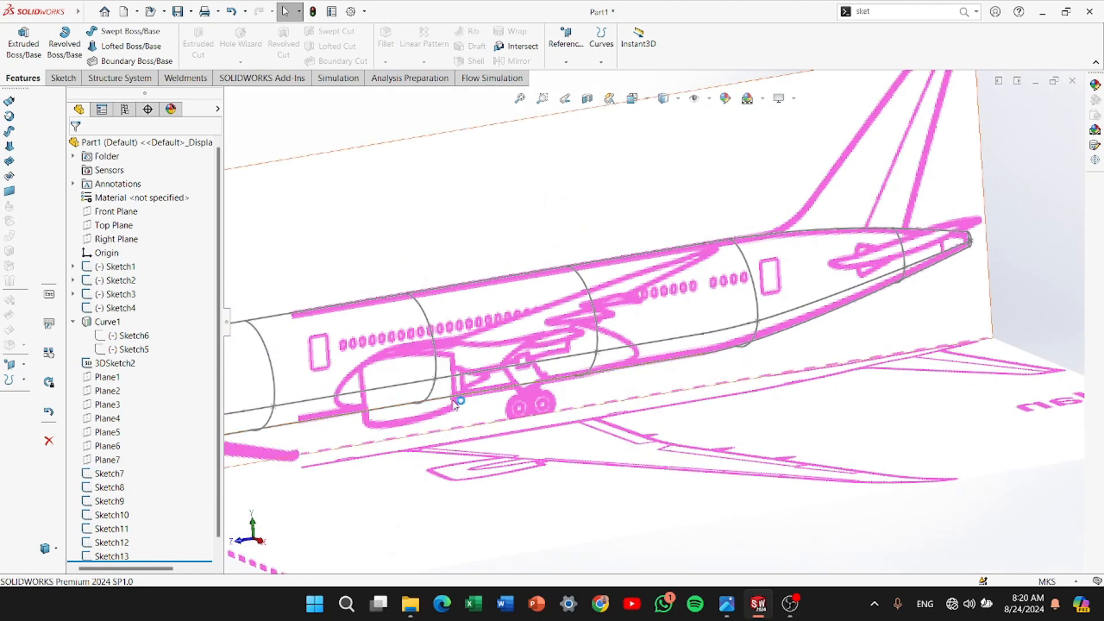
{"action": "scroll", "coordinate": [457, 397], "scroll_direction": "up", "scroll_amount": 3}
{"action": "scroll", "coordinate": [506, 463], "scroll_direction": "up", "scroll_amount": 1}
{"action": "middle_click_drag", "start_coordinate": [492, 477], "coordinate": [529, 471]}
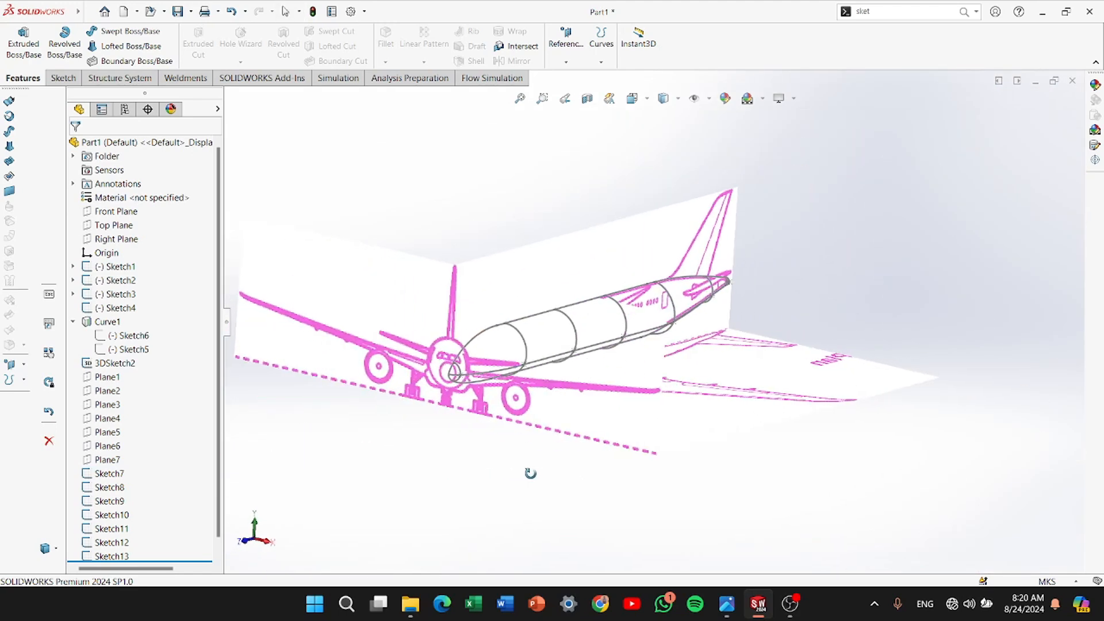
{"action": "double_click", "coordinate": [563, 402]}
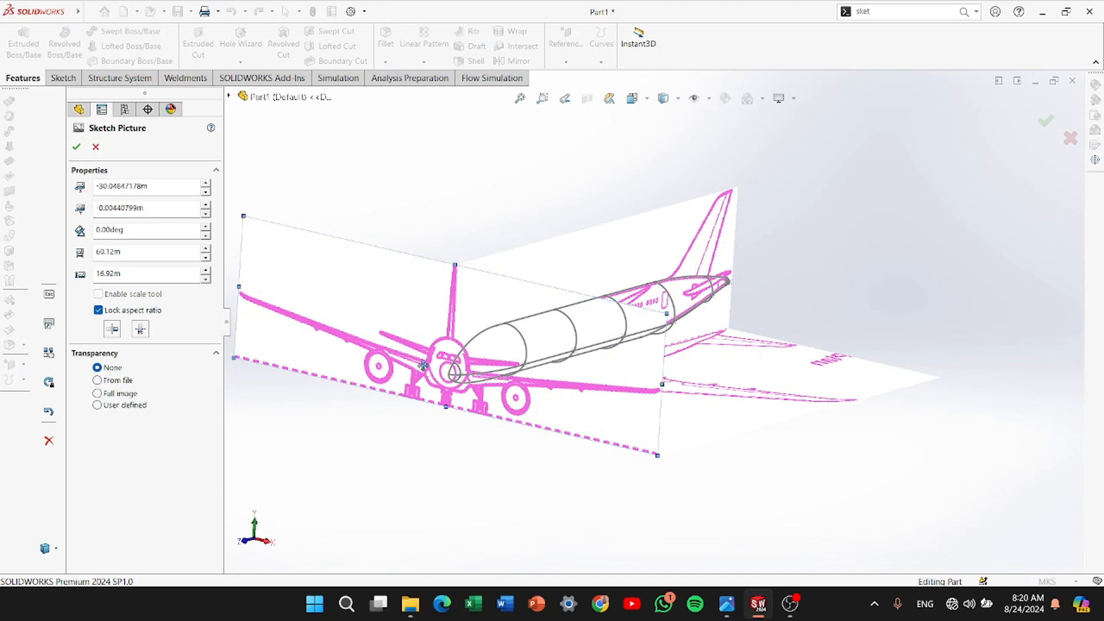
{"action": "left_click", "coordinate": [98, 394]}
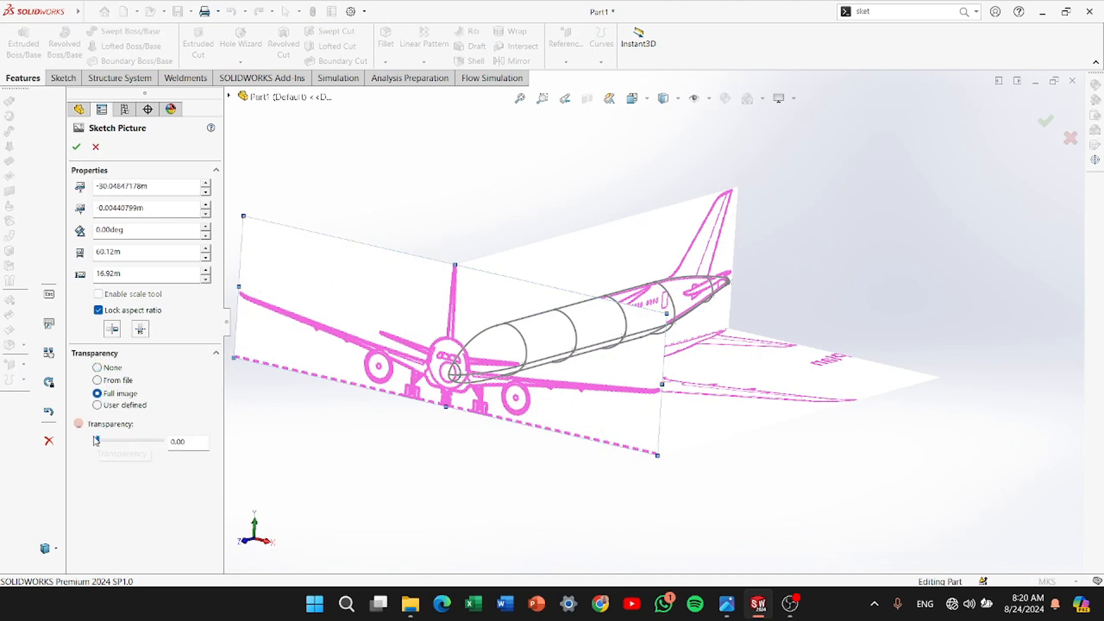
{"action": "left_click_drag", "start_coordinate": [96, 440], "coordinate": [151, 441]}
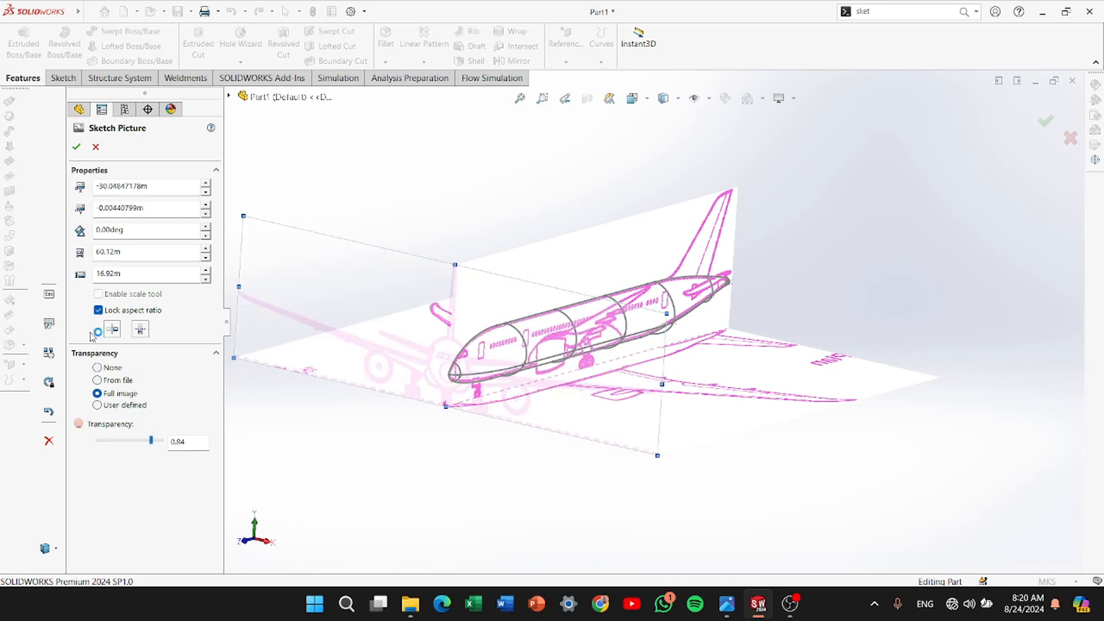
{"action": "left_click", "coordinate": [76, 147]}
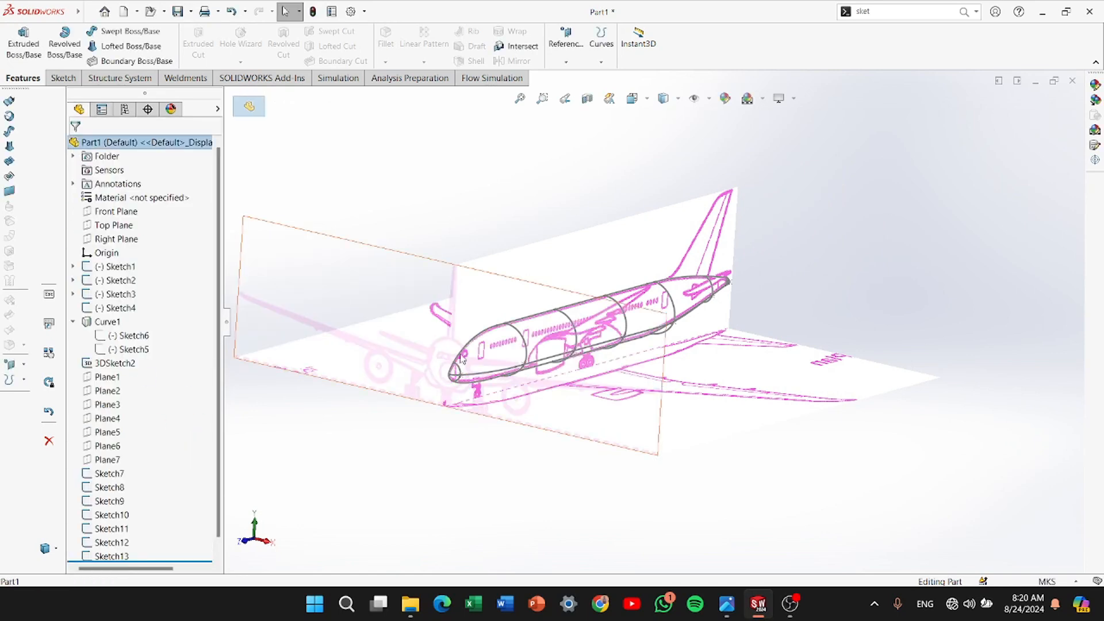
Make the side-view reference picture transparent, using full-image transparency at 0.80
{"action": "double_click", "coordinate": [586, 264]}
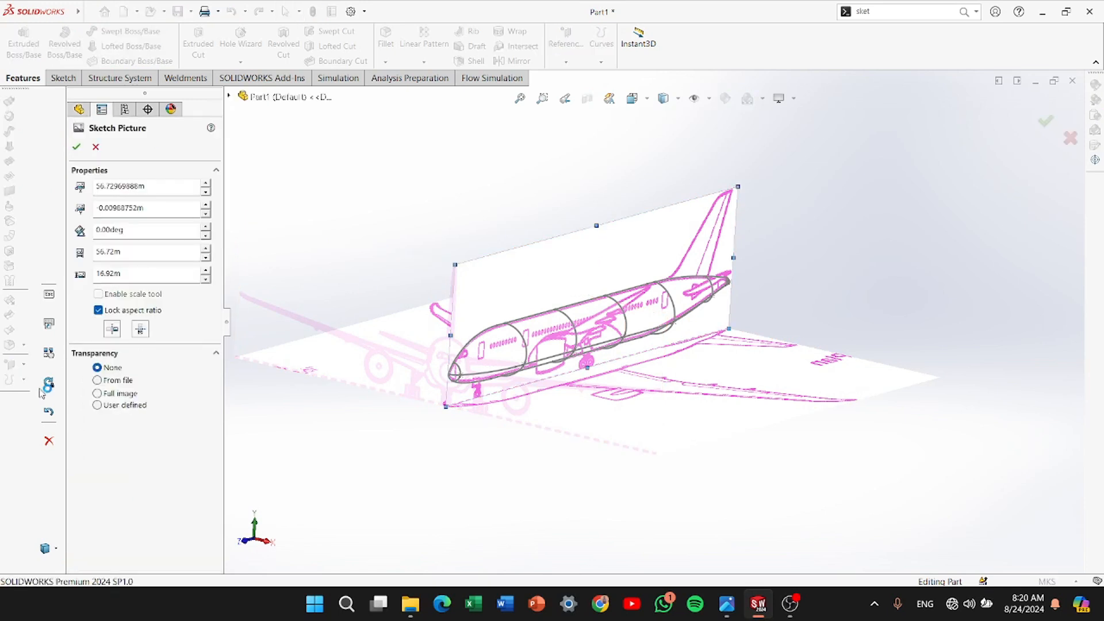
{"action": "left_click", "coordinate": [97, 393]}
{"action": "left_click_drag", "start_coordinate": [96, 441], "coordinate": [151, 442]}
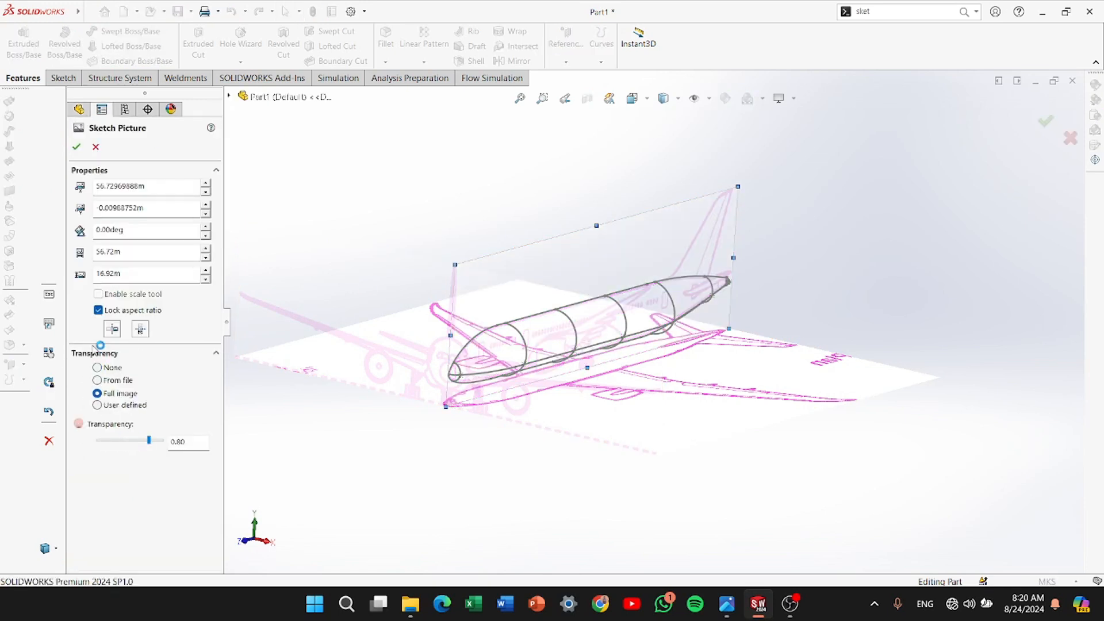
{"action": "left_click", "coordinate": [76, 146]}
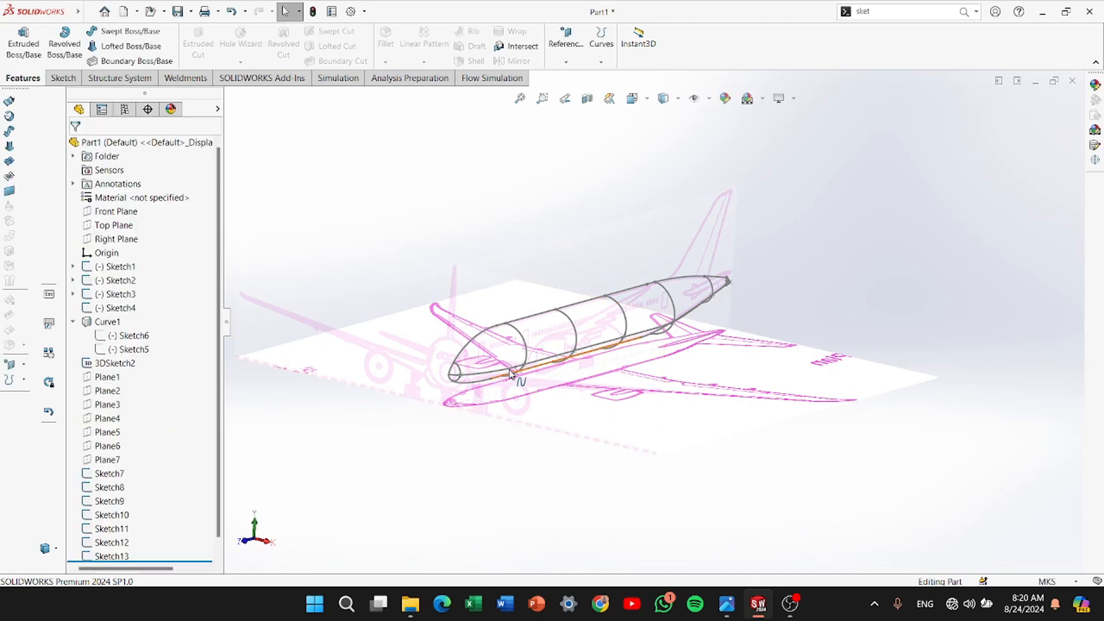
{"action": "scroll", "coordinate": [510, 373], "scroll_direction": "down", "scroll_amount": 5}
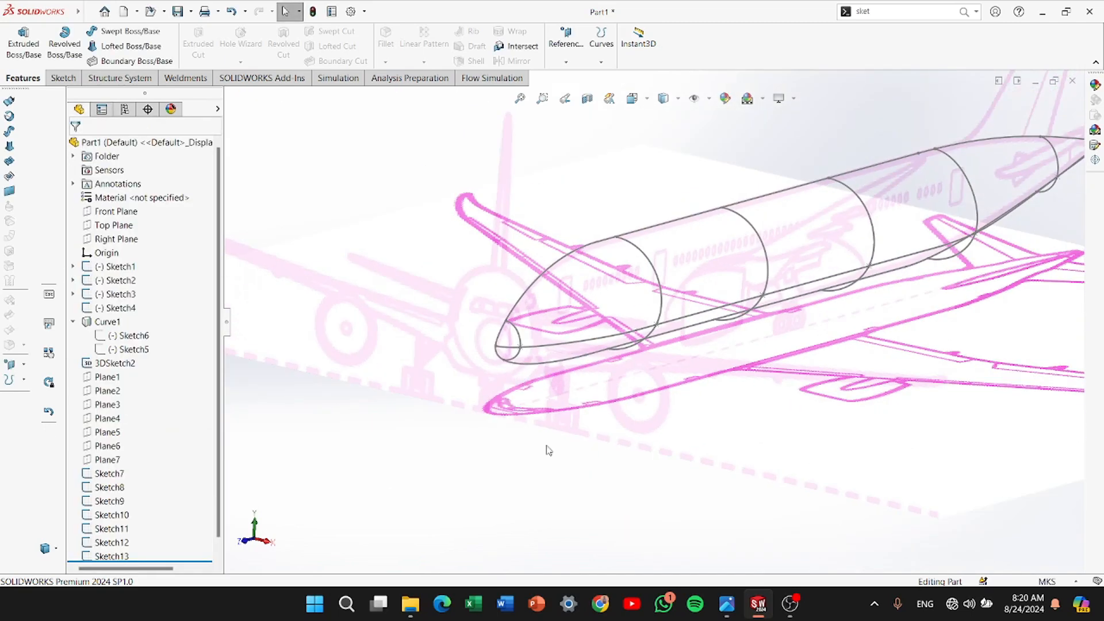
{"action": "scroll", "coordinate": [733, 250], "scroll_direction": "up", "scroll_amount": 1}
{"action": "middle_click_drag", "start_coordinate": [744, 340], "coordinate": [707, 316]}
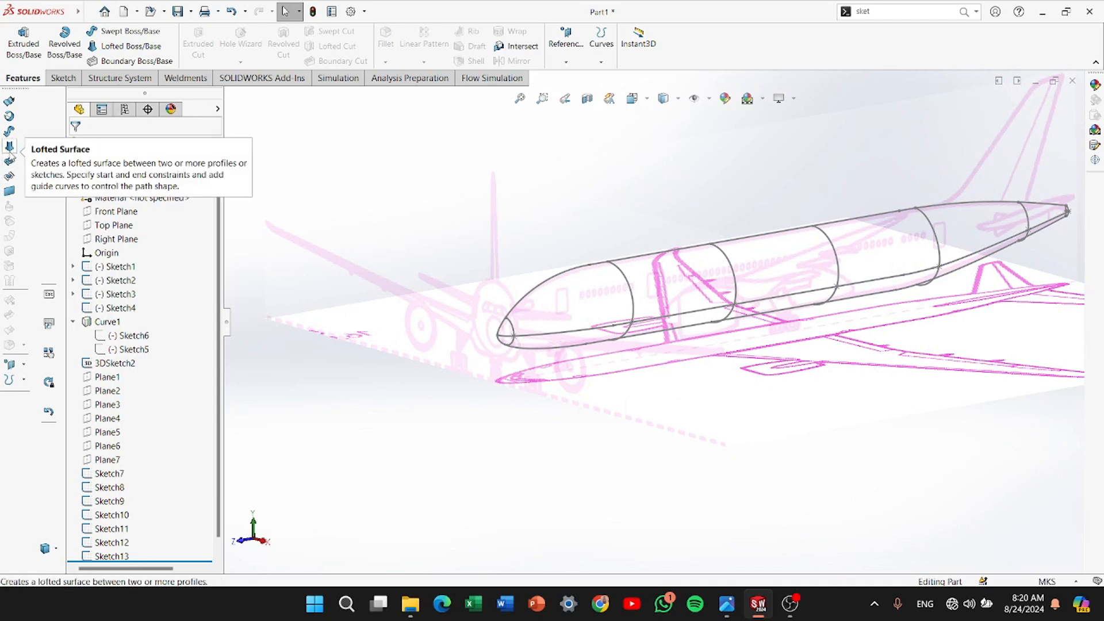
{"action": "left_click", "coordinate": [898, 11]}
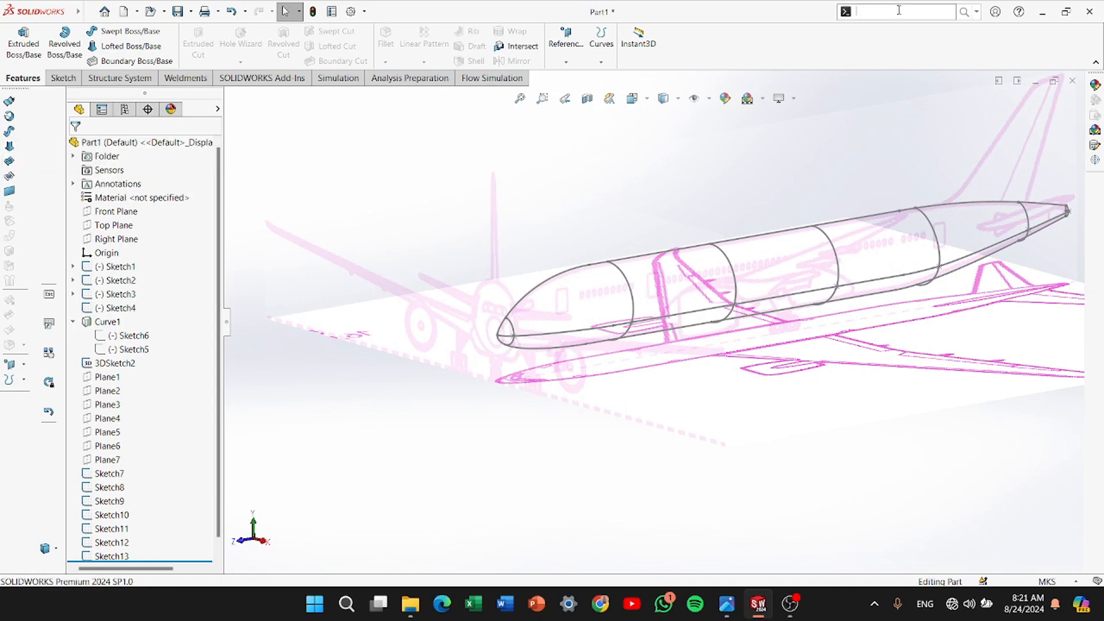
{"action": "type", "text": "lofted"}
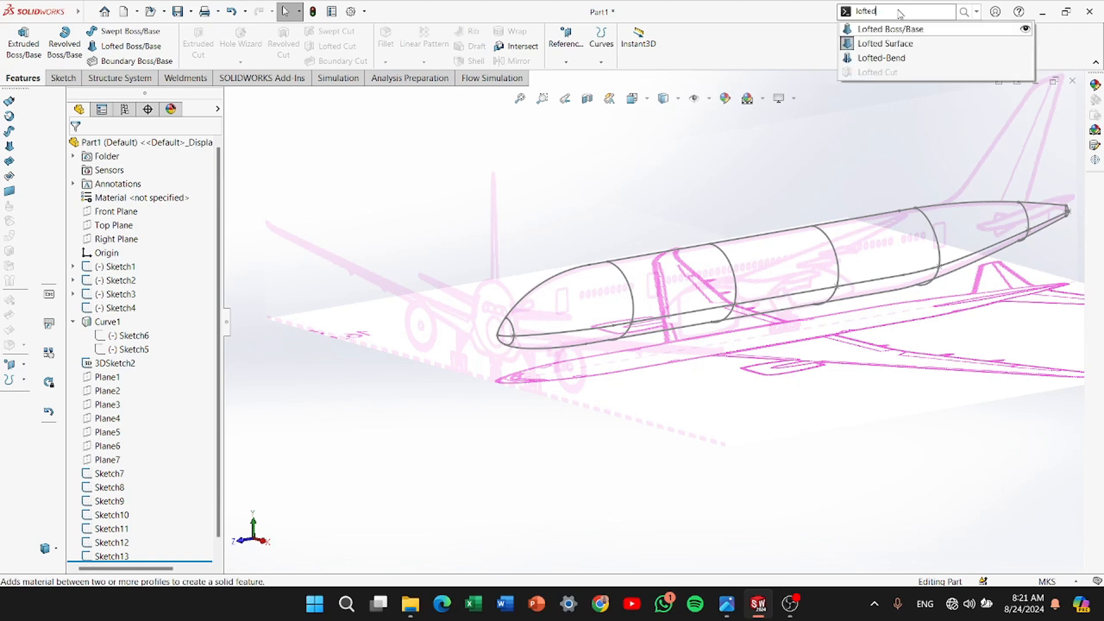
{"action": "left_click", "coordinate": [881, 44]}
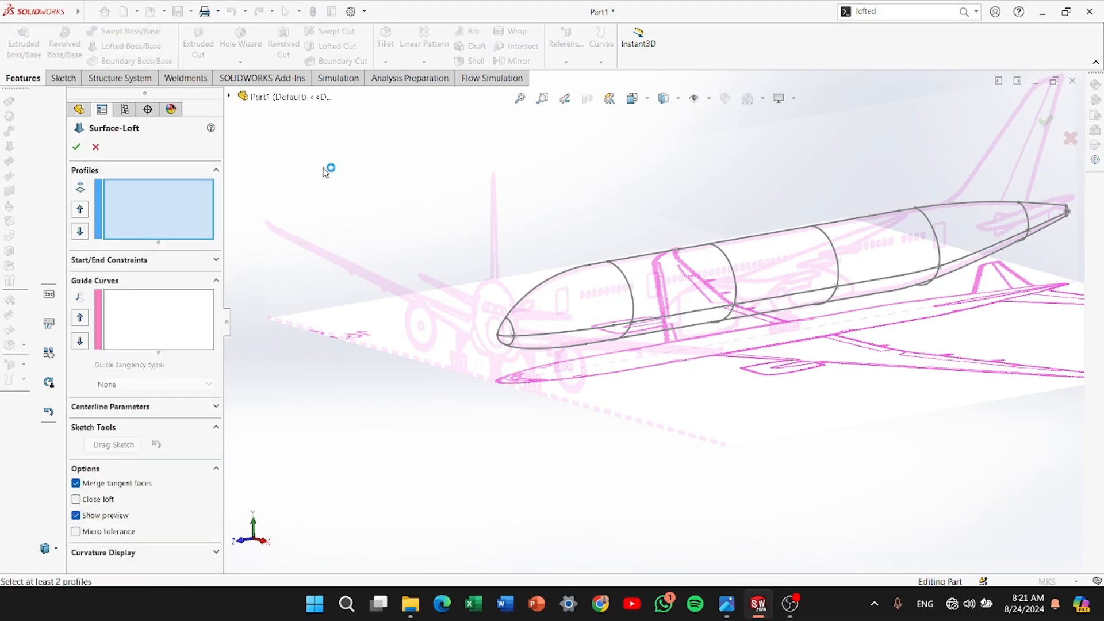
{"action": "scroll", "coordinate": [483, 336], "scroll_direction": "down", "scroll_amount": 8}
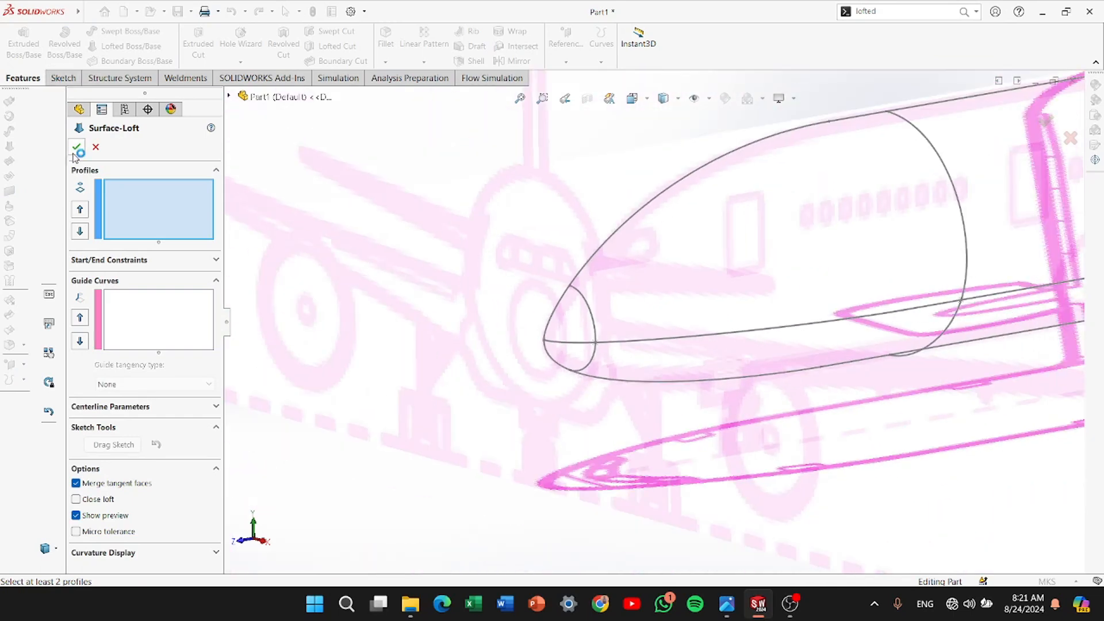
{"action": "left_click", "coordinate": [76, 149]}
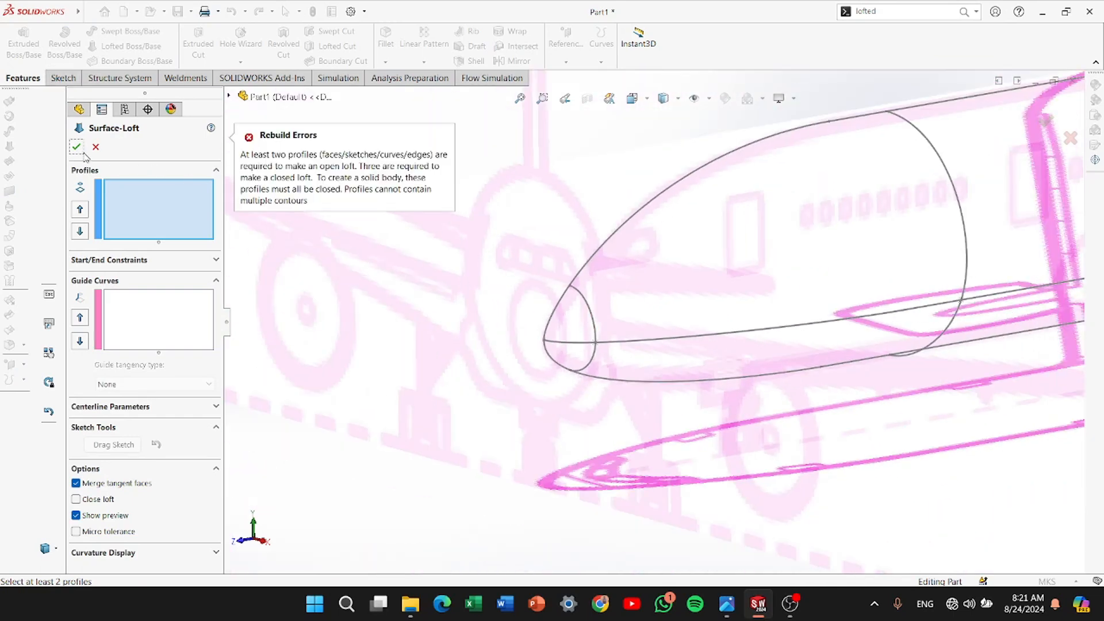
{"action": "left_click", "coordinate": [95, 147]}
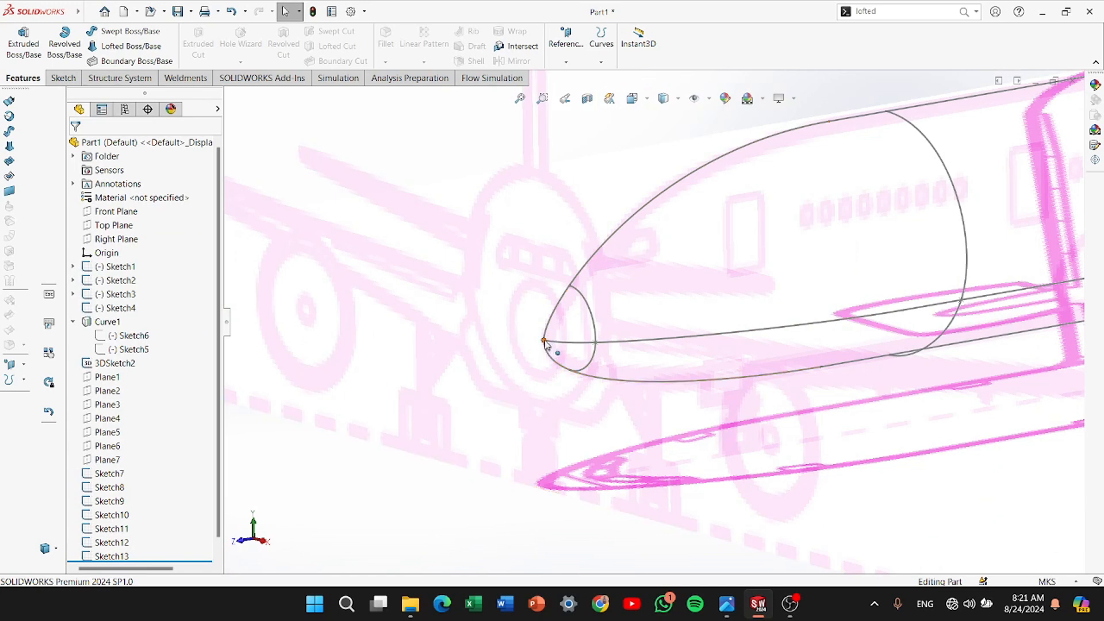
Create a 3D sketch containing only the fuselage nose tip point, converted from the existing guide curve's endpoint
{"action": "left_click", "coordinate": [62, 78]}
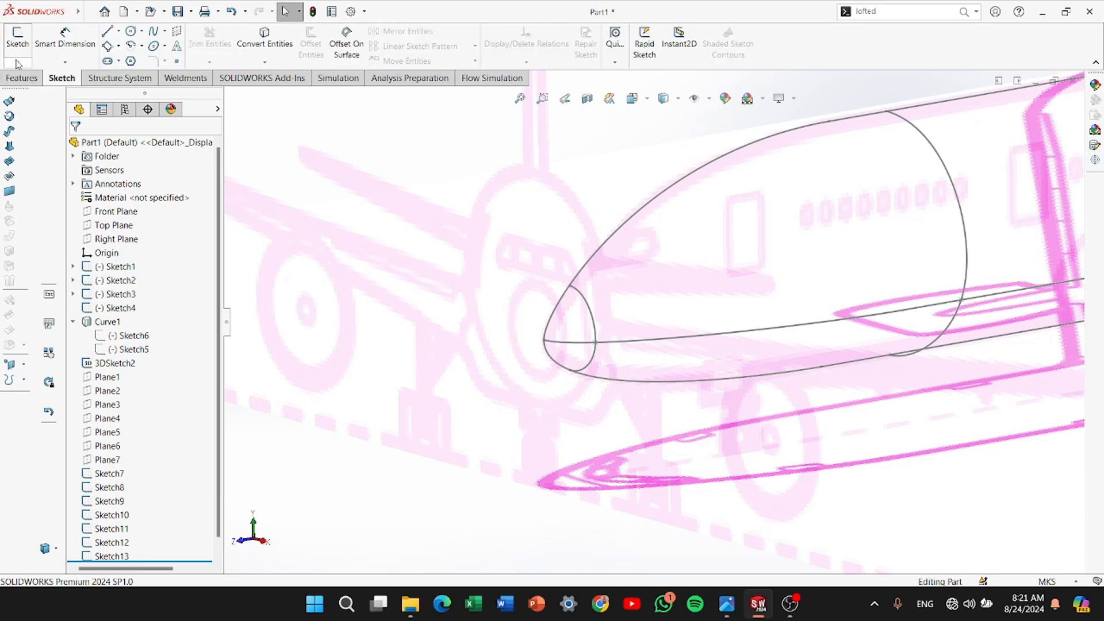
{"action": "left_click", "coordinate": [16, 65]}
{"action": "left_click", "coordinate": [32, 91]}
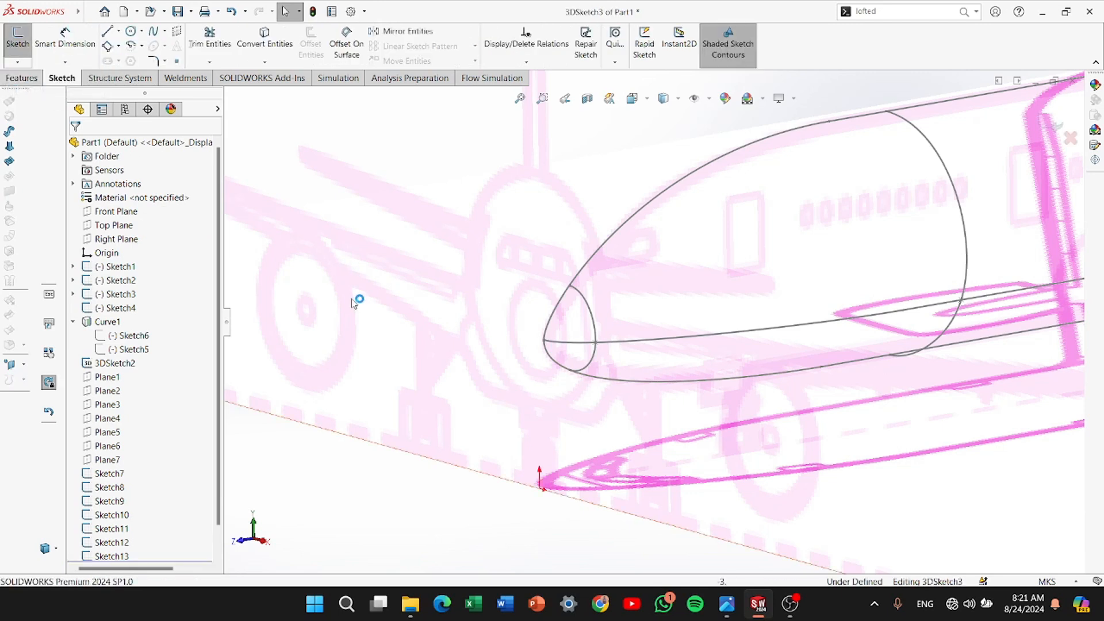
{"action": "left_click", "coordinate": [543, 340]}
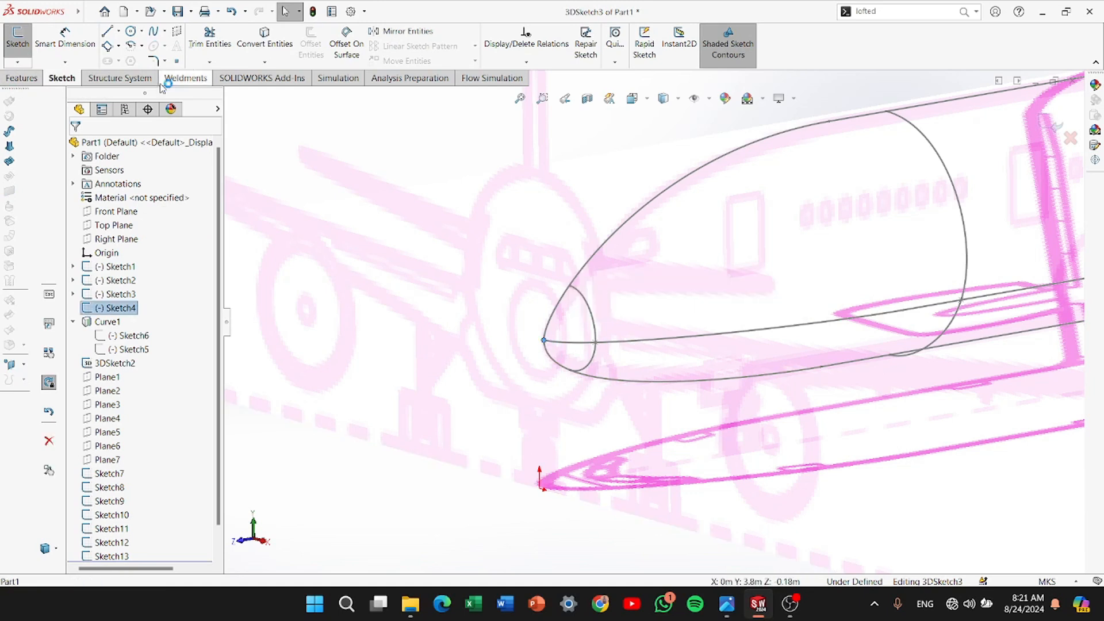
{"action": "left_click", "coordinate": [261, 44]}
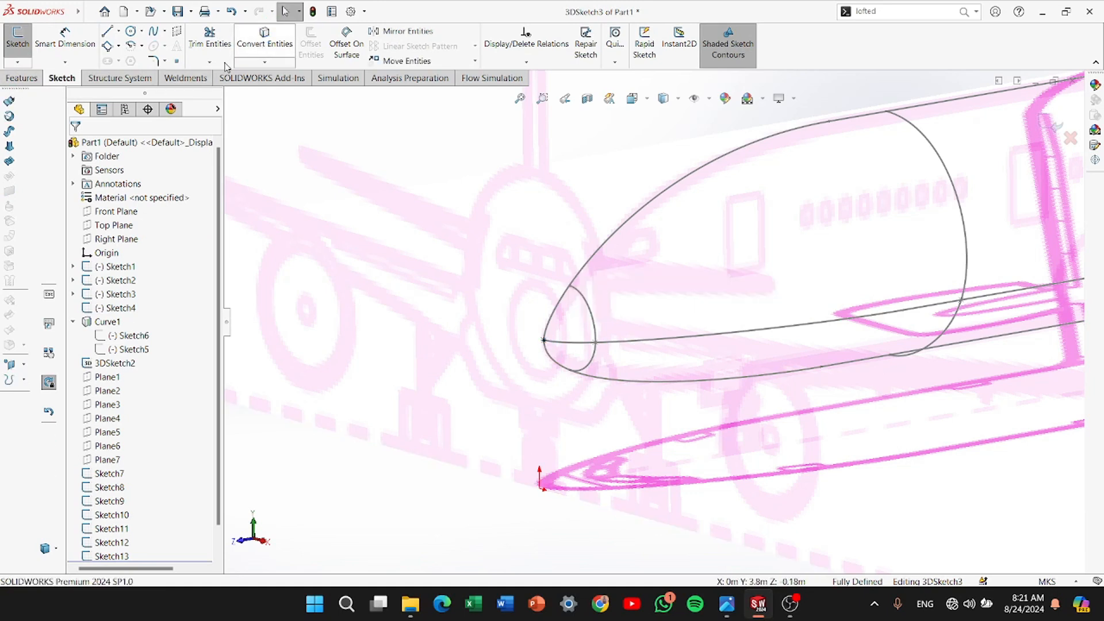
{"action": "left_click", "coordinate": [1060, 121]}
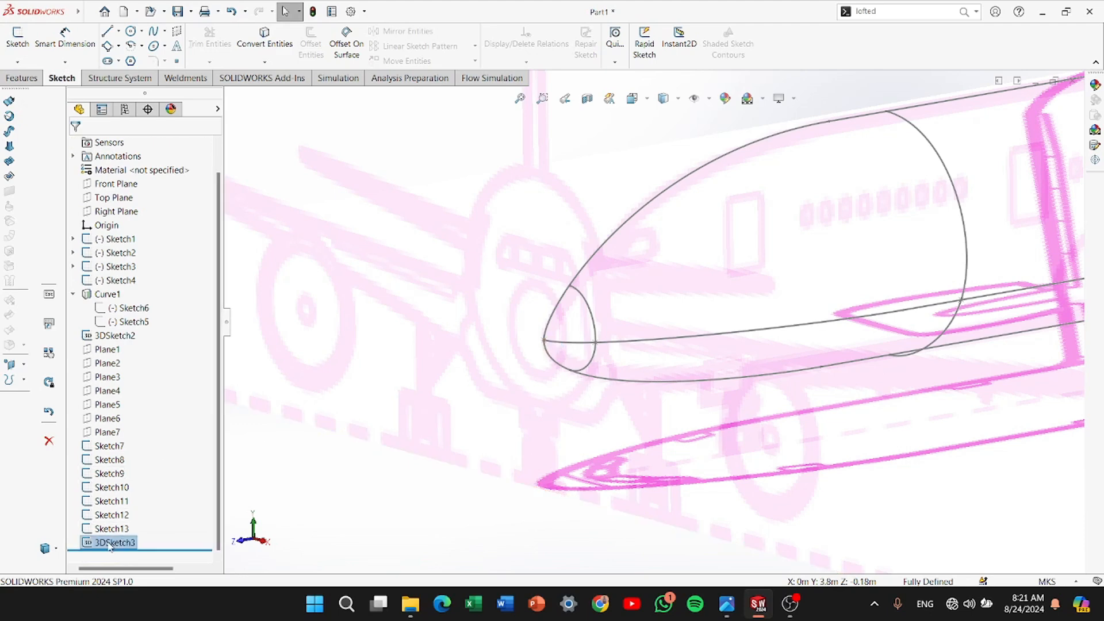
{"action": "left_click", "coordinate": [319, 527]}
Start a Lofted Surface with the nose point sketch 3DSketch3 as its first profile
{"action": "scroll", "coordinate": [464, 489], "scroll_direction": "up", "scroll_amount": 3}
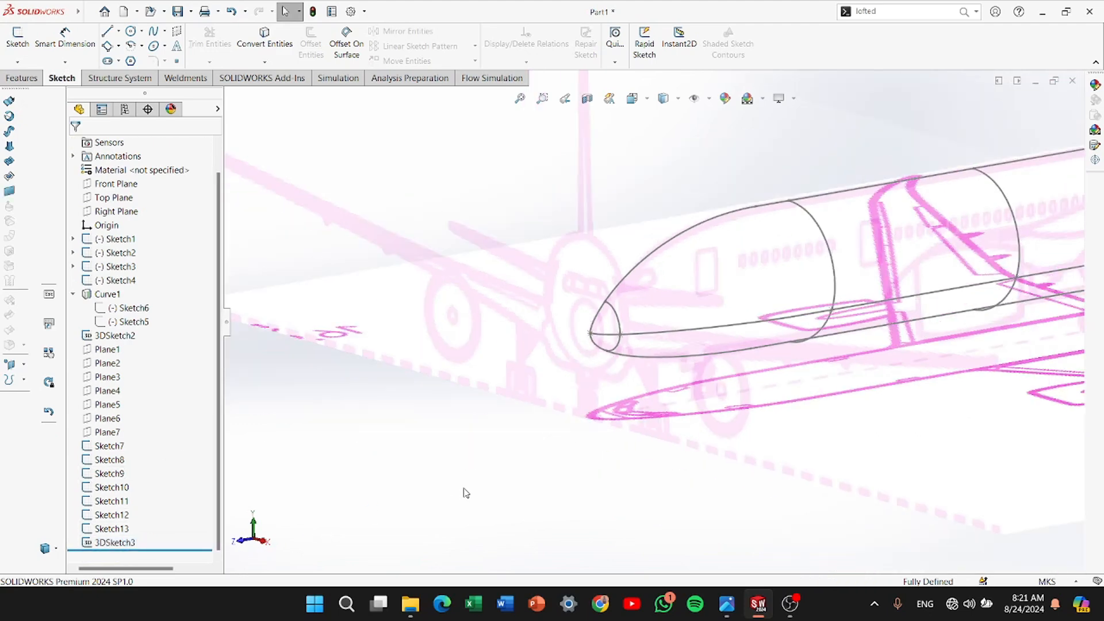
{"action": "left_click", "coordinate": [9, 146]}
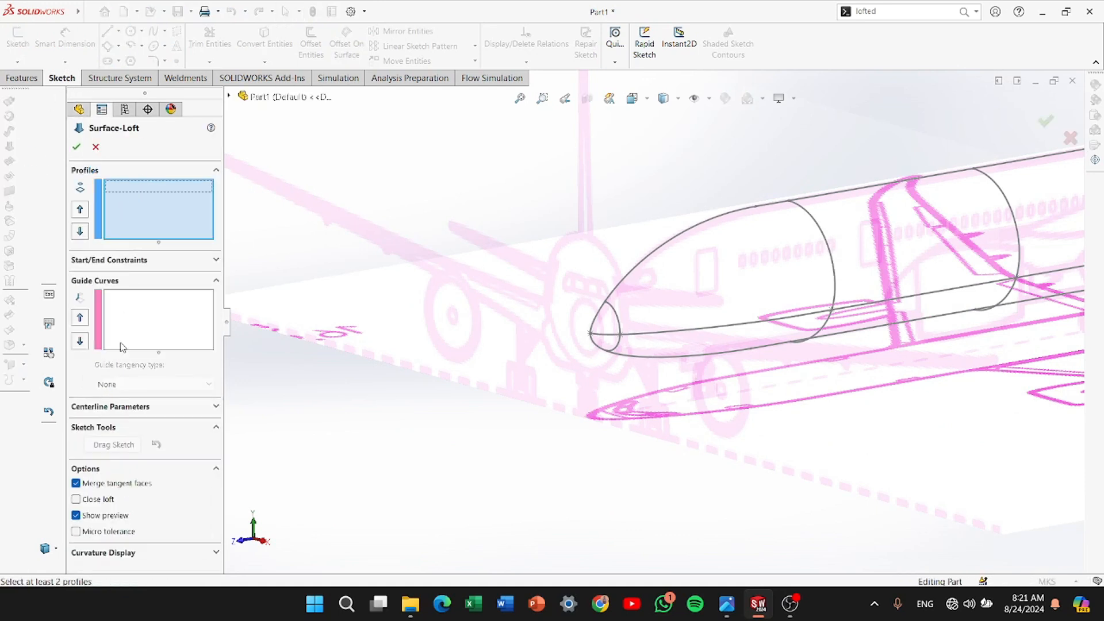
{"action": "left_click", "coordinate": [229, 96]}
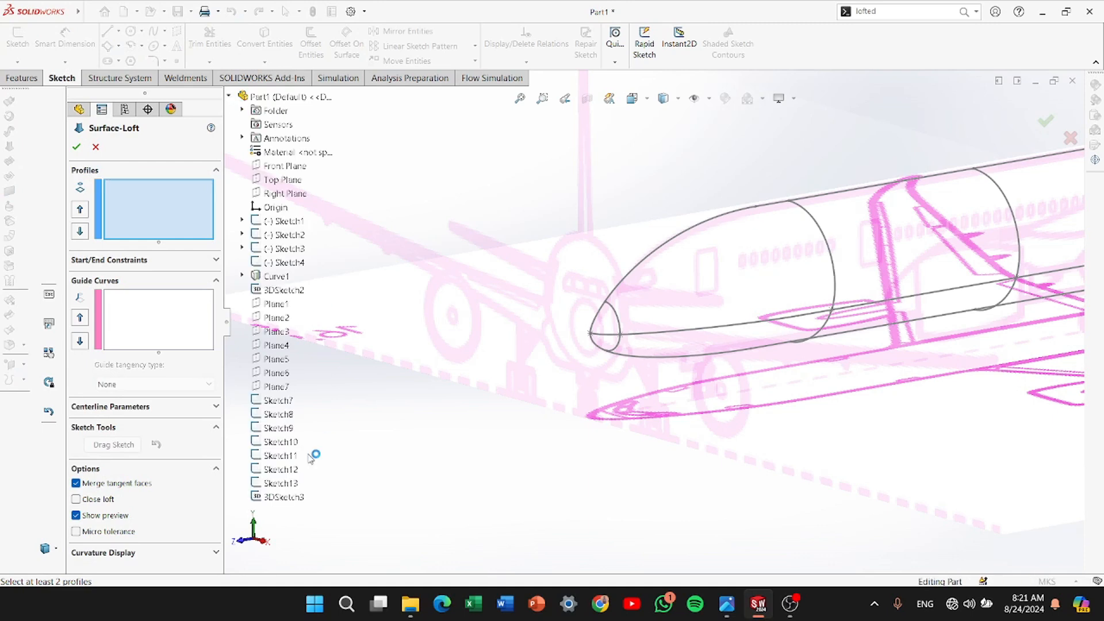
{"action": "left_click", "coordinate": [284, 496]}
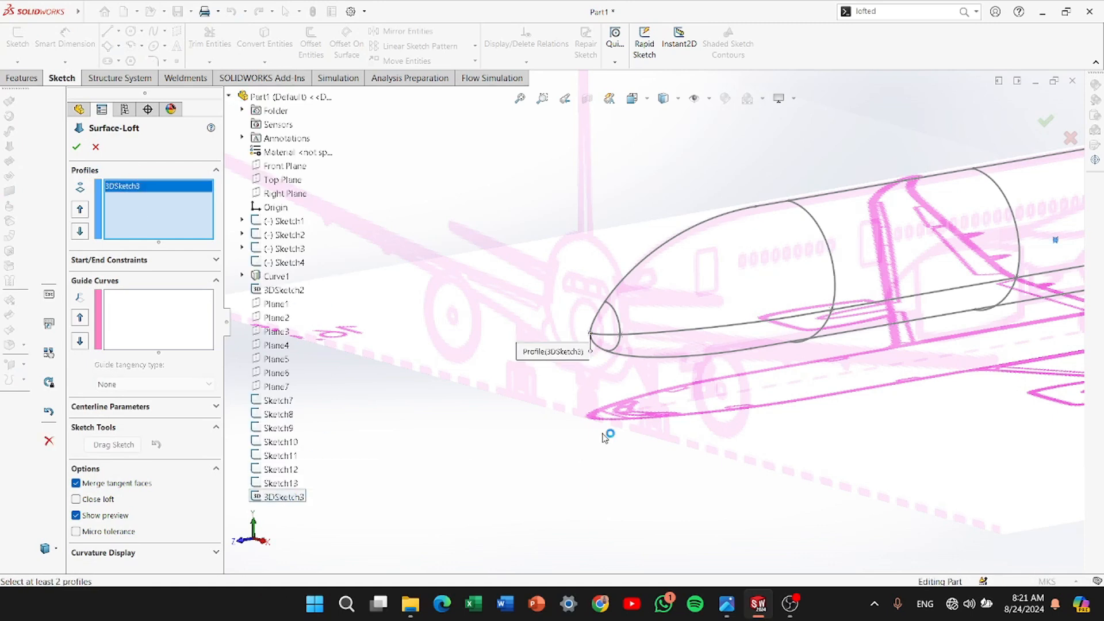
{"action": "scroll", "coordinate": [998, 322], "scroll_direction": "up", "scroll_amount": 5}
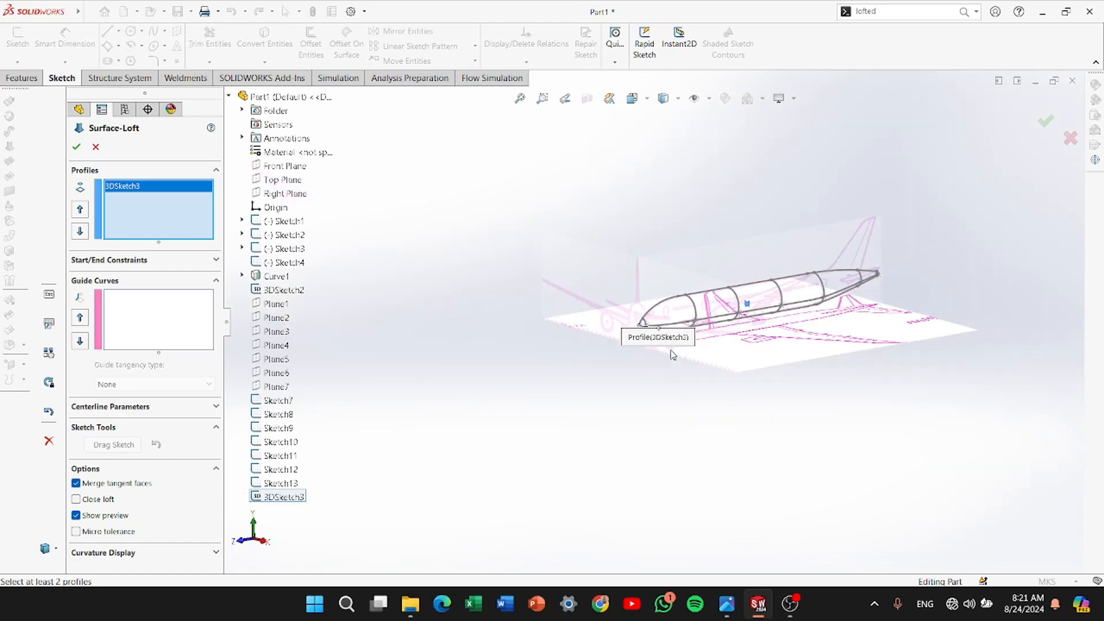
{"action": "scroll", "coordinate": [508, 253], "scroll_direction": "down", "scroll_amount": 2}
{"action": "scroll", "coordinate": [466, 253], "scroll_direction": "down", "scroll_amount": 2}
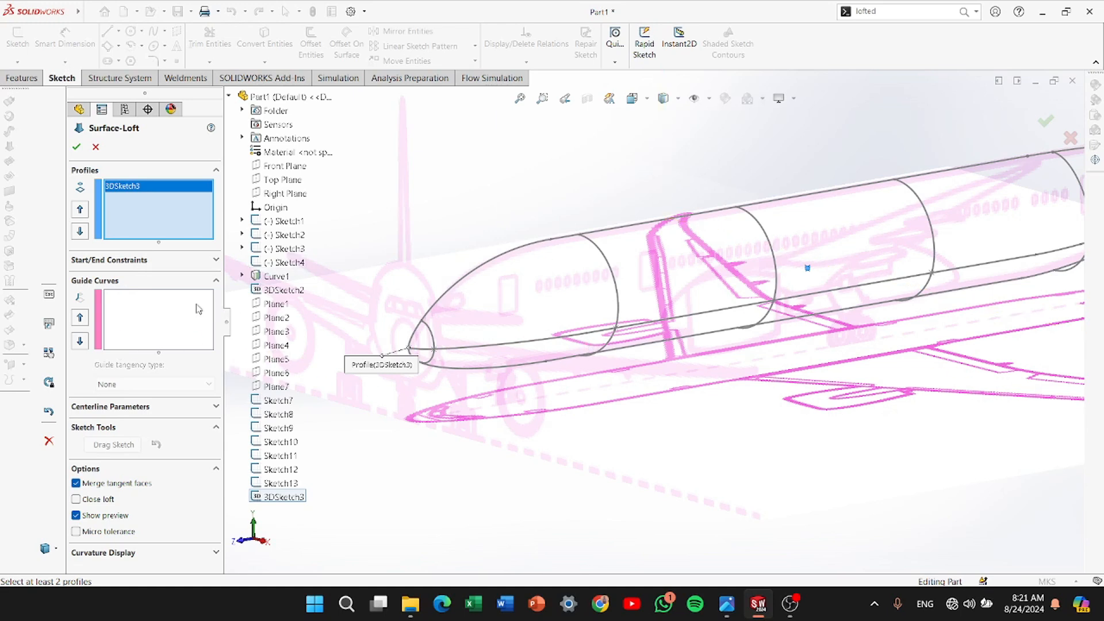
Add the four half cross-sections from the nose to mid-fuselage, Sketch7 through Sketch10, as loft profiles in order
{"action": "left_click", "coordinate": [429, 343]}
{"action": "left_click", "coordinate": [618, 295]}
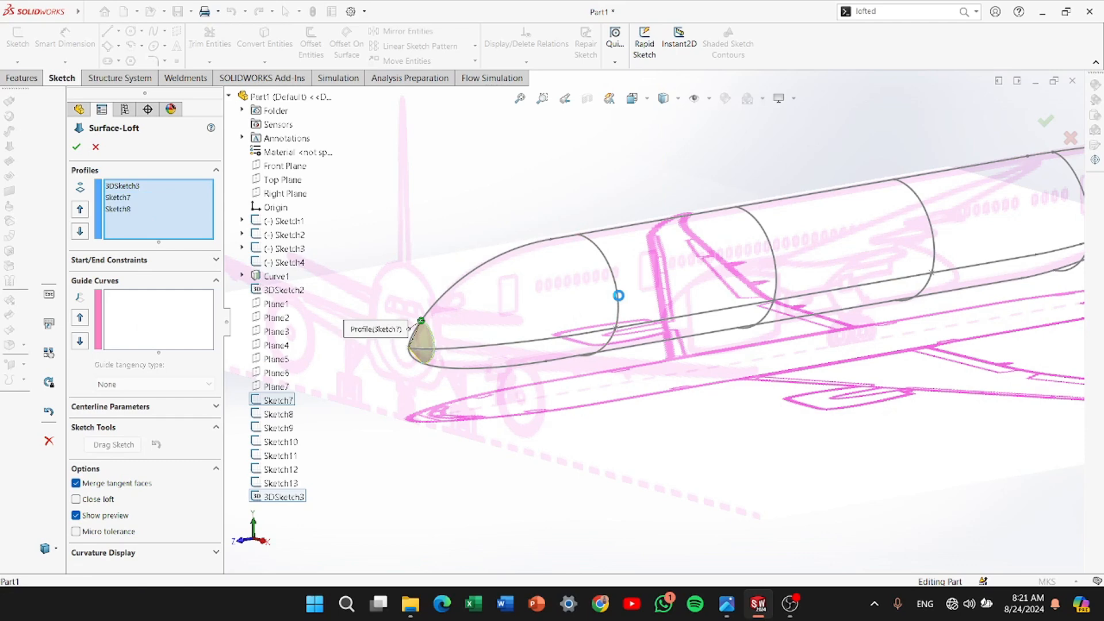
{"action": "left_click", "coordinate": [772, 282]}
{"action": "scroll", "coordinate": [924, 259], "scroll_direction": "up", "scroll_amount": 2}
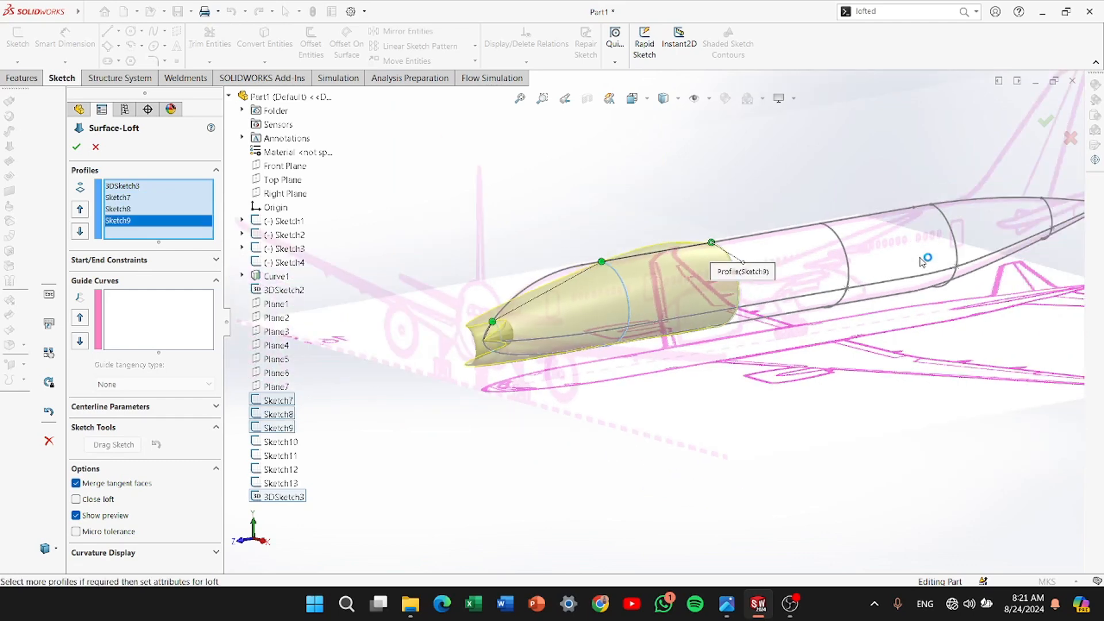
{"action": "scroll", "coordinate": [854, 274], "scroll_direction": "down", "scroll_amount": 3}
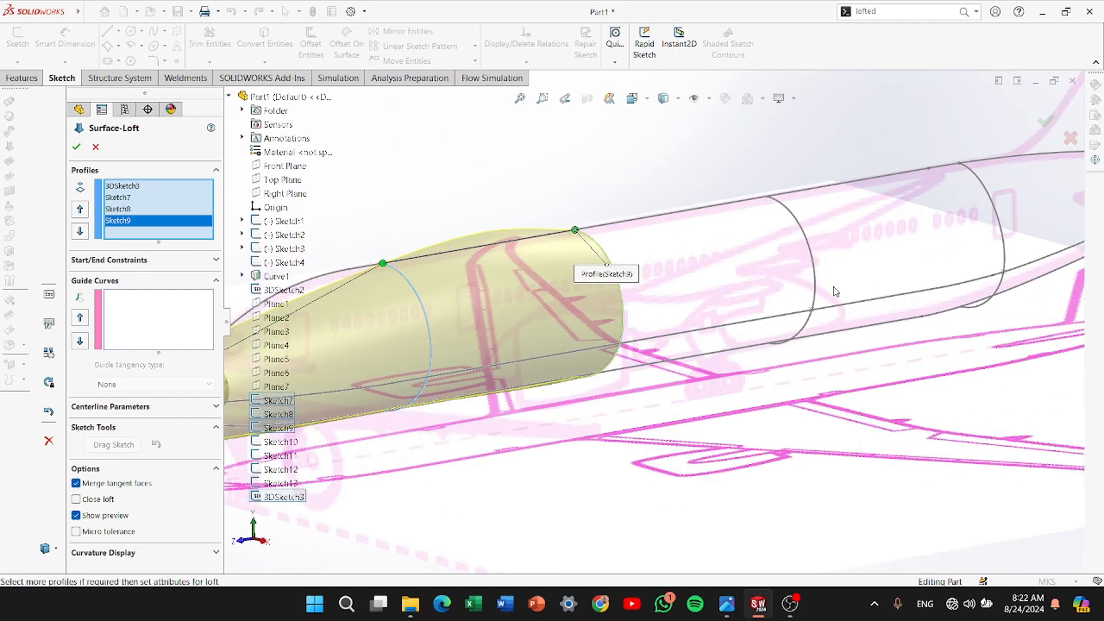
{"action": "left_click", "coordinate": [817, 289]}
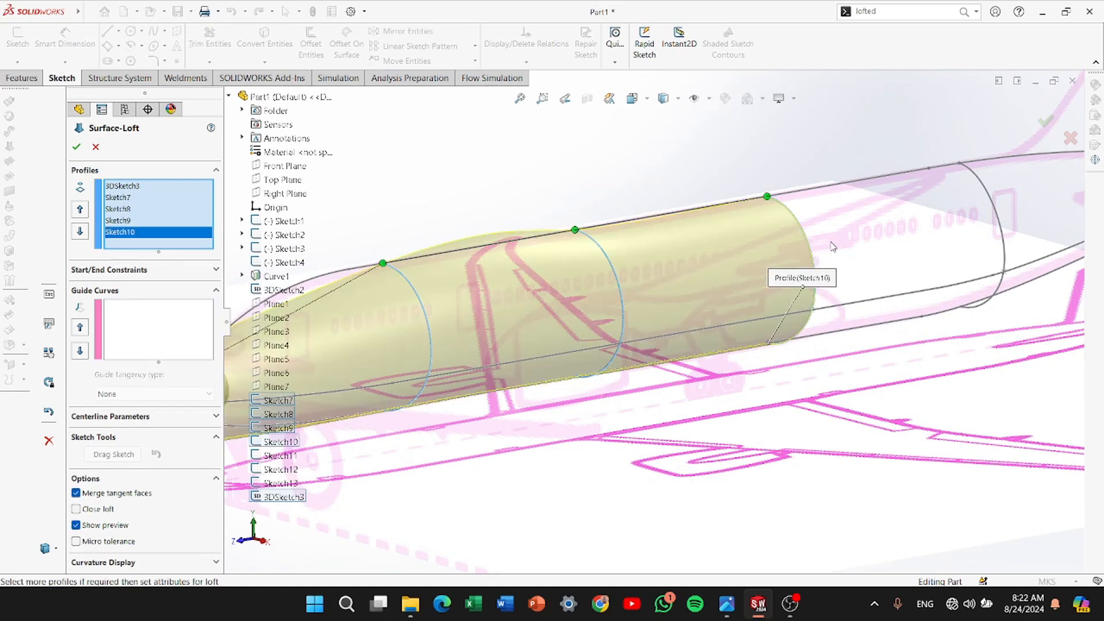
Add the three rear half cross-sections, Sketch11, Sketch12 and Sketch13, as the remaining loft profiles up to the tail end
{"action": "scroll", "coordinate": [833, 247], "scroll_direction": "up", "scroll_amount": 2}
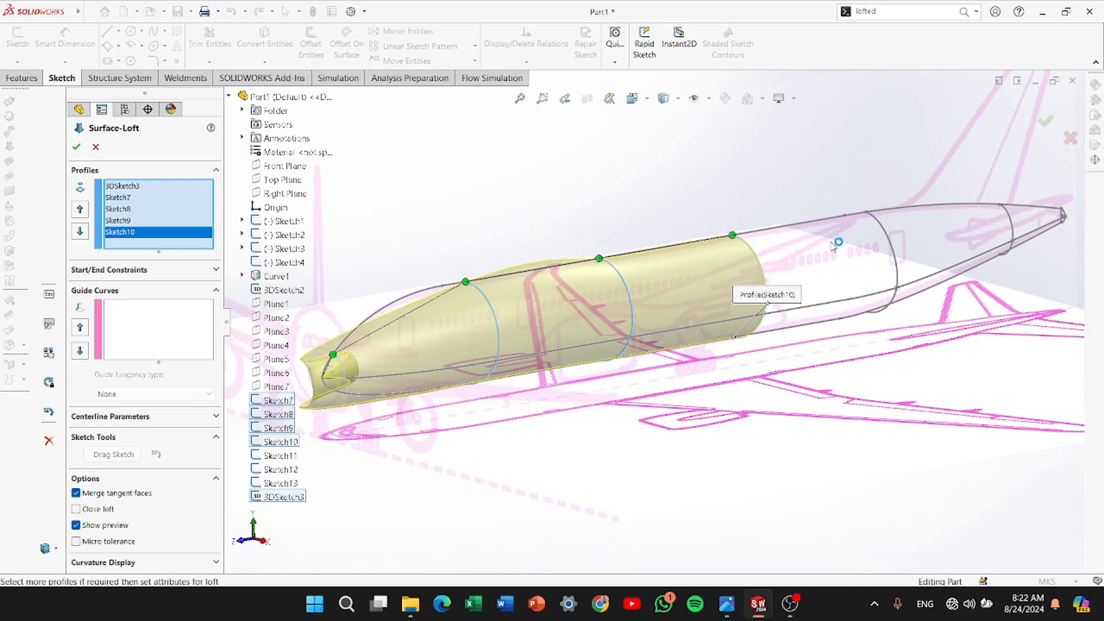
{"action": "scroll", "coordinate": [382, 374], "scroll_direction": "down", "scroll_amount": 3}
{"action": "mouse_move", "coordinate": [383, 373]}
{"action": "middle_mouse_down"}
{"action": "mouse_move", "coordinate": [433, 345]}
{"action": "mouse_move", "coordinate": [483, 372]}
{"action": "mouse_move", "coordinate": [391, 364]}
{"action": "middle_mouse_up"}
{"action": "scroll", "coordinate": [650, 324], "scroll_direction": "up", "scroll_amount": 4}
{"action": "scroll", "coordinate": [887, 308], "scroll_direction": "down", "scroll_amount": 2}
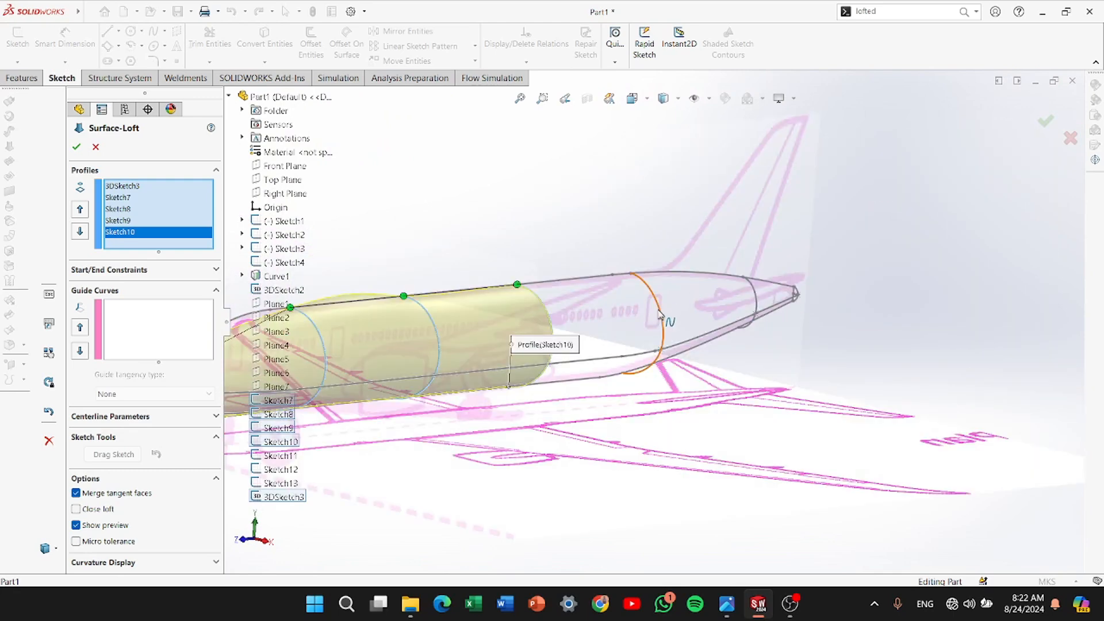
{"action": "left_click", "coordinate": [663, 318]}
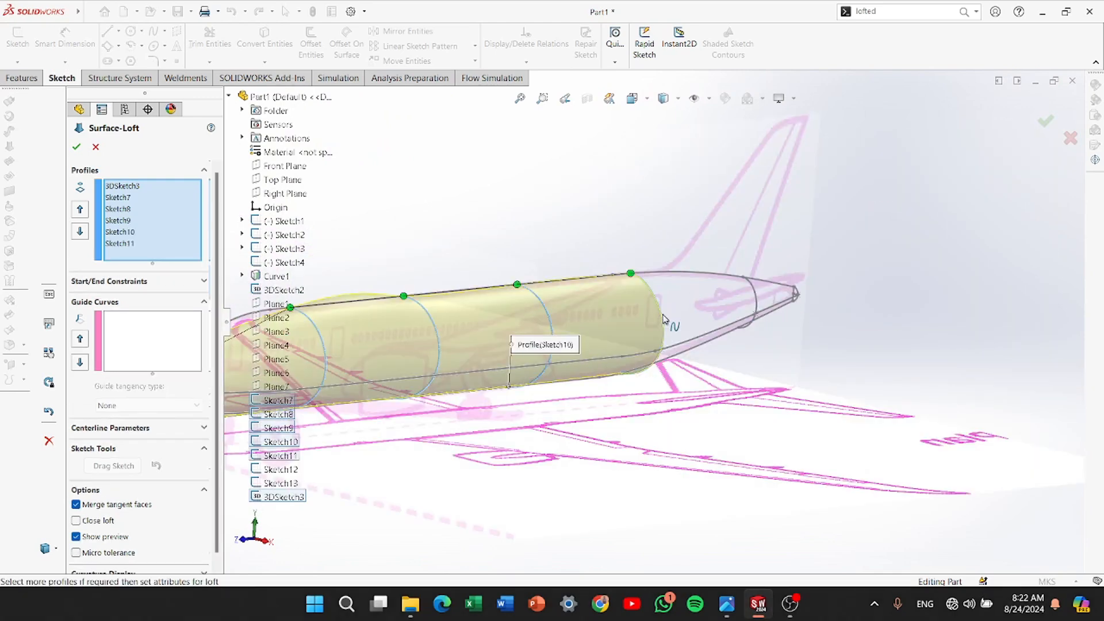
{"action": "left_click", "coordinate": [758, 298]}
{"action": "scroll", "coordinate": [762, 295], "scroll_direction": "down", "scroll_amount": 3}
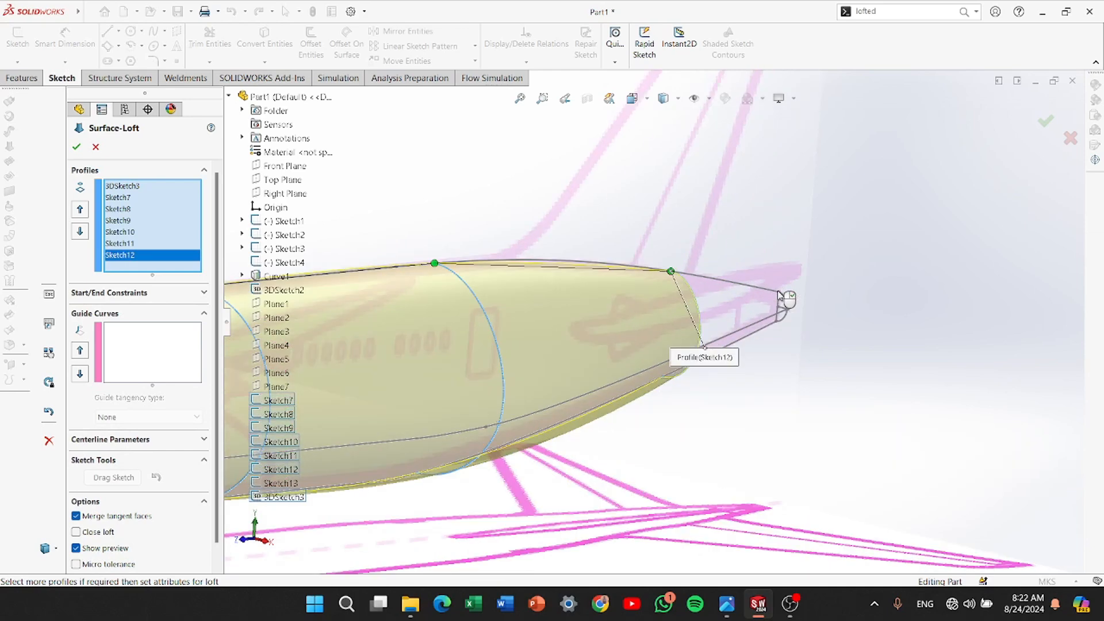
{"action": "left_click", "coordinate": [764, 330]}
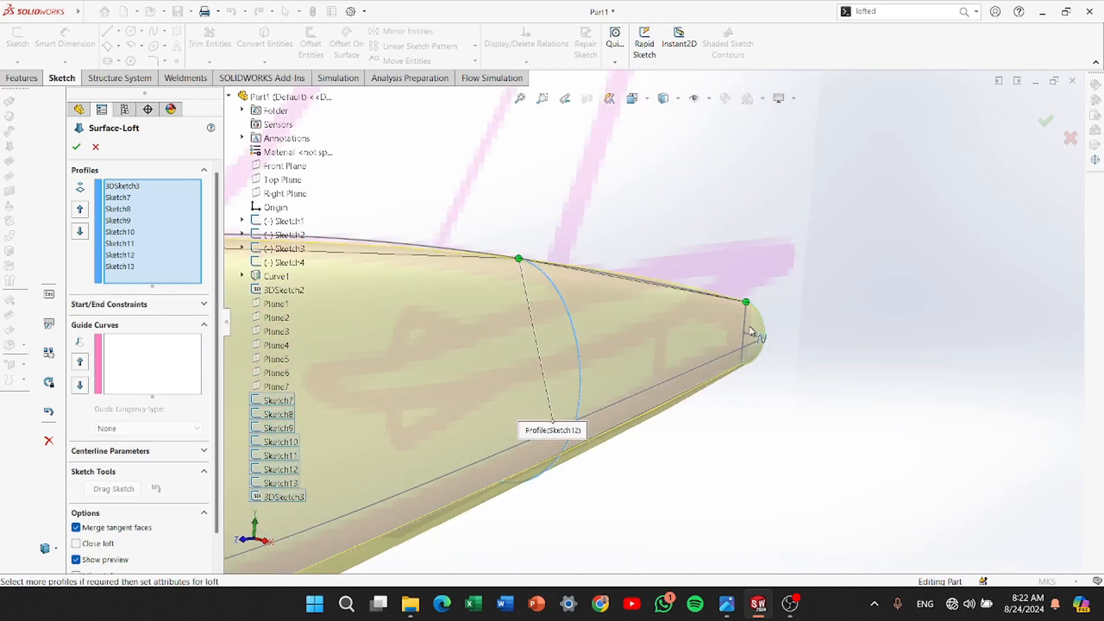
Begin a SelectionManager group for the loft's guide curves with the upper nose curve as its first segment
{"action": "scroll", "coordinate": [652, 322], "scroll_direction": "up", "scroll_amount": 8}
{"action": "scroll", "coordinate": [370, 350], "scroll_direction": "down", "scroll_amount": 10}
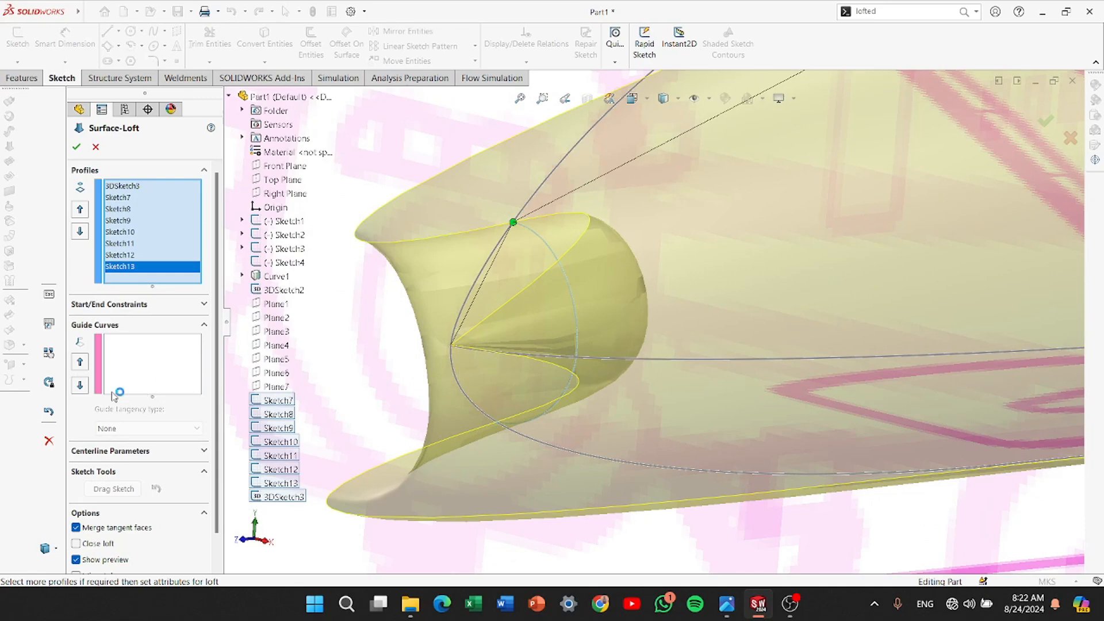
{"action": "left_click", "coordinate": [112, 374]}
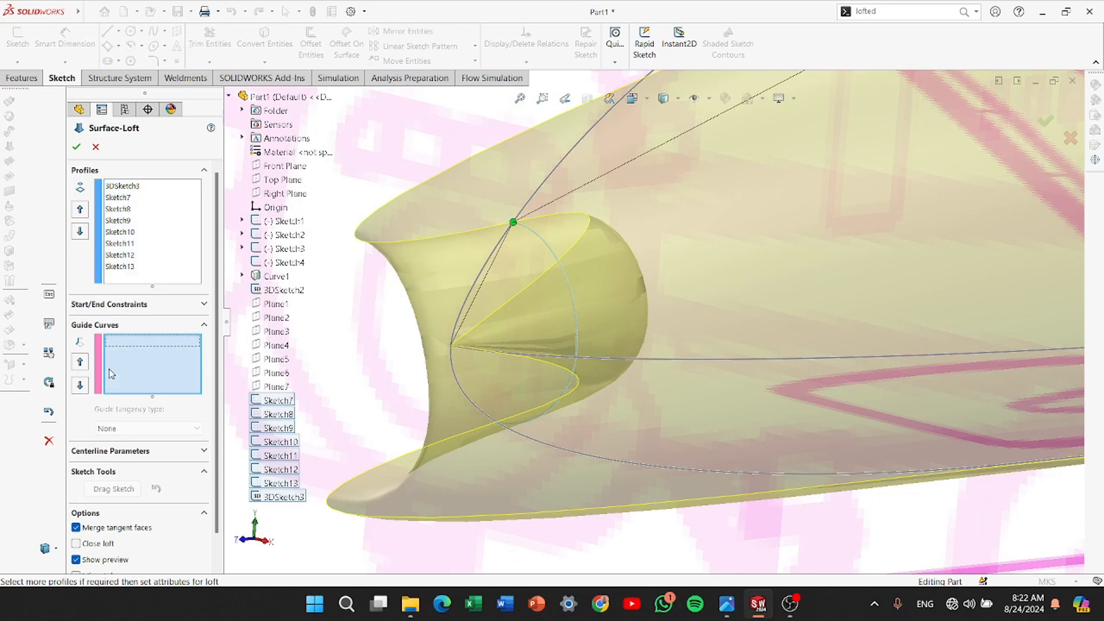
{"action": "scroll", "coordinate": [661, 307], "scroll_direction": "up", "scroll_amount": 8}
{"action": "scroll", "coordinate": [795, 245], "scroll_direction": "down", "scroll_amount": 3}
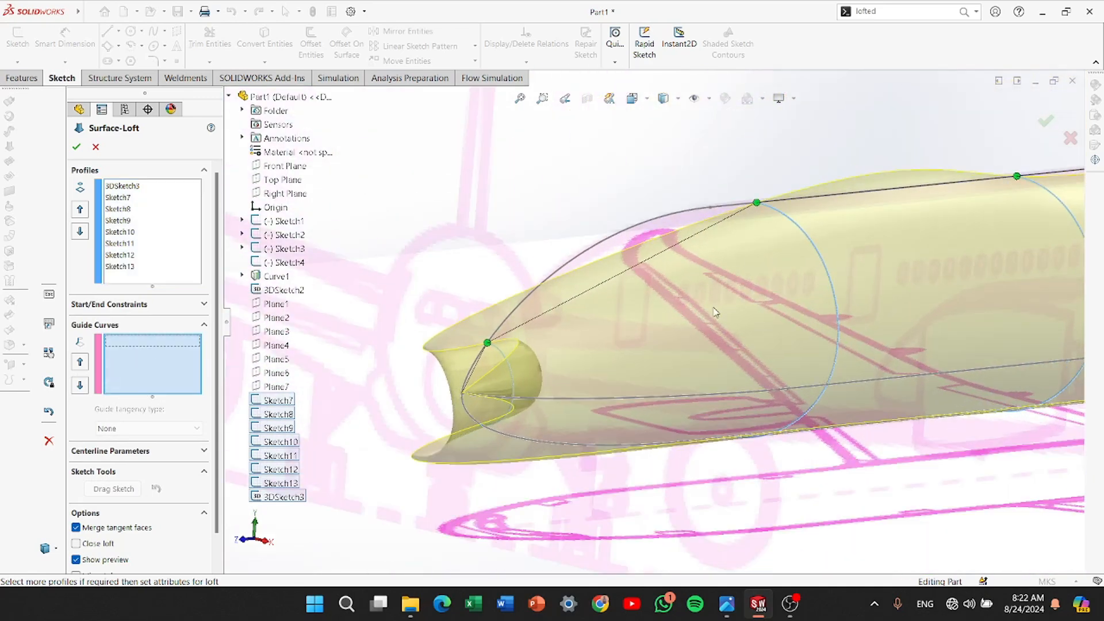
{"action": "right_click", "coordinate": [122, 355]}
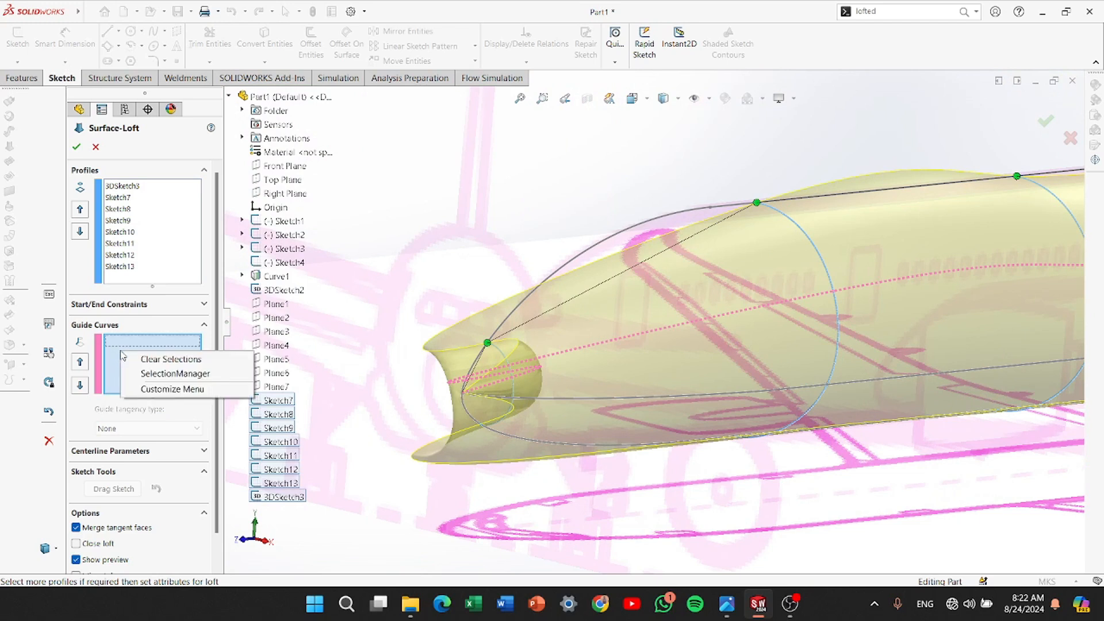
{"action": "left_click", "coordinate": [151, 375]}
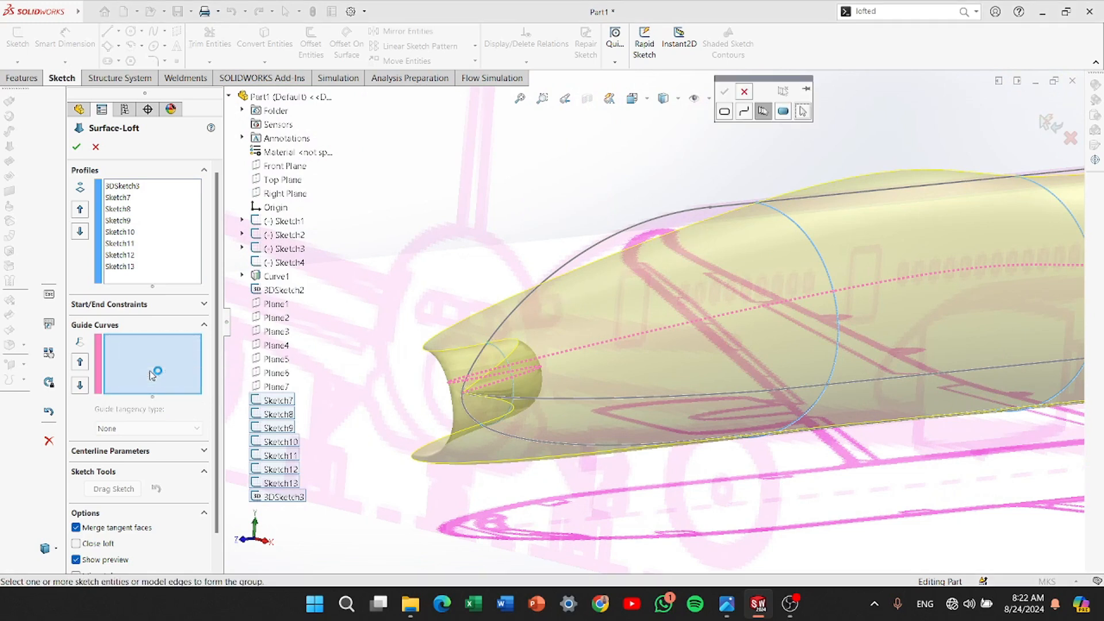
{"action": "left_click", "coordinate": [764, 112]}
{"action": "left_click", "coordinate": [468, 377]}
Add the straight upper line and the upper tail curve to the group and accept it as the first guide curve
{"action": "scroll", "coordinate": [824, 261], "scroll_direction": "up", "scroll_amount": 3}
{"action": "scroll", "coordinate": [833, 248], "scroll_direction": "down", "scroll_amount": 3}
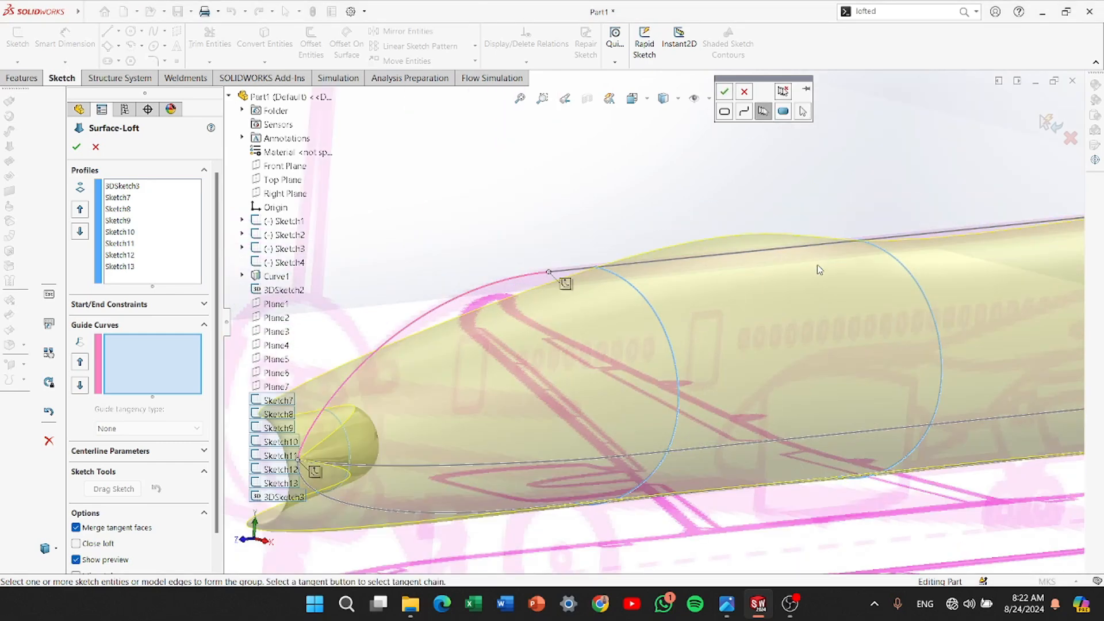
{"action": "scroll", "coordinate": [619, 401], "scroll_direction": "up", "scroll_amount": 3}
{"action": "scroll", "coordinate": [685, 388], "scroll_direction": "up", "scroll_amount": 4}
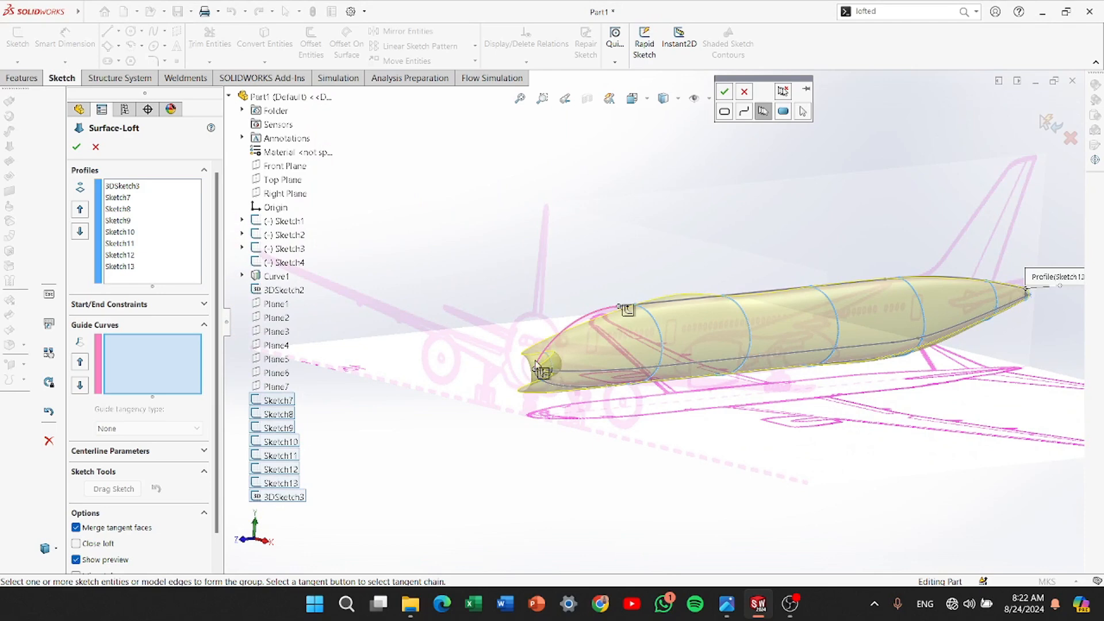
{"action": "scroll", "coordinate": [771, 327], "scroll_direction": "down", "scroll_amount": 3}
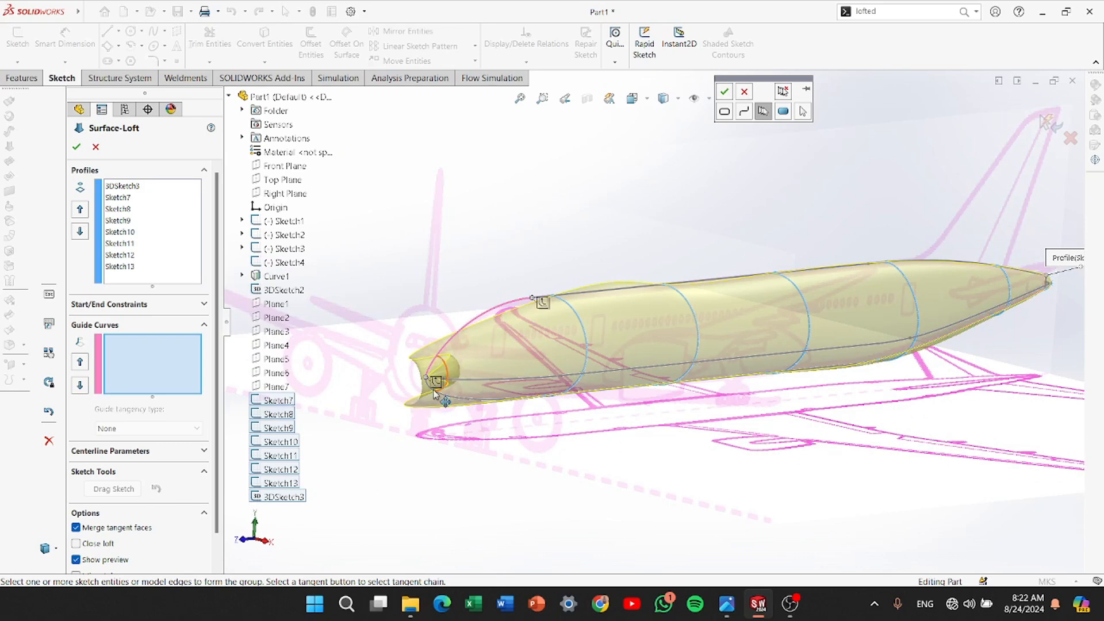
{"action": "scroll", "coordinate": [435, 394], "scroll_direction": "down", "scroll_amount": 3}
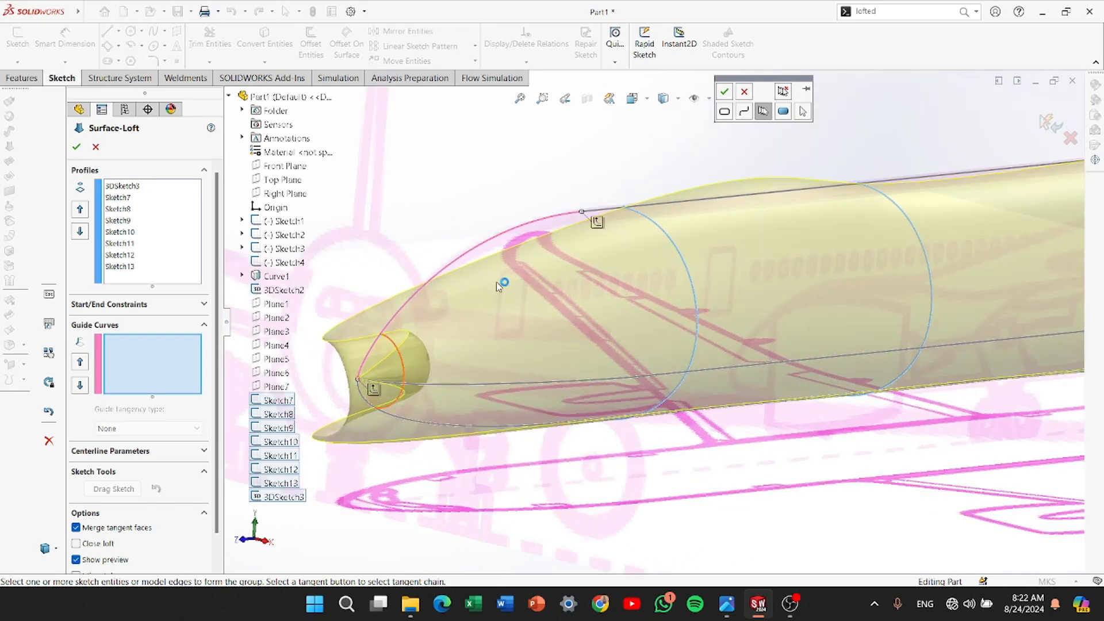
{"action": "left_click", "coordinate": [607, 209]}
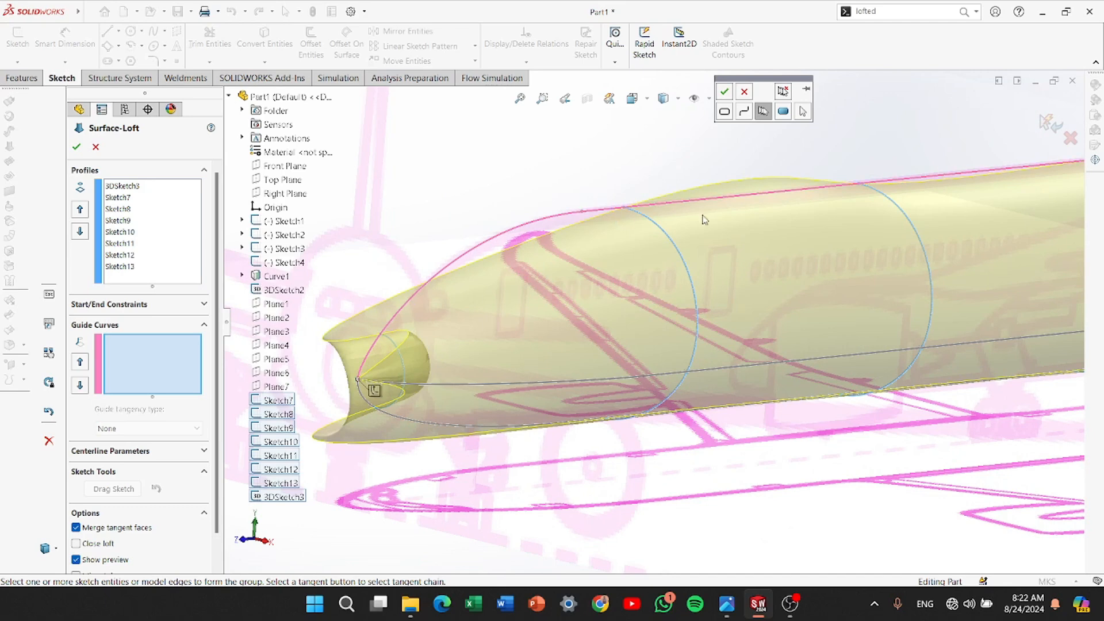
{"action": "scroll", "coordinate": [725, 217], "scroll_direction": "up", "scroll_amount": 7}
{"action": "scroll", "coordinate": [920, 250], "scroll_direction": "down", "scroll_amount": 9}
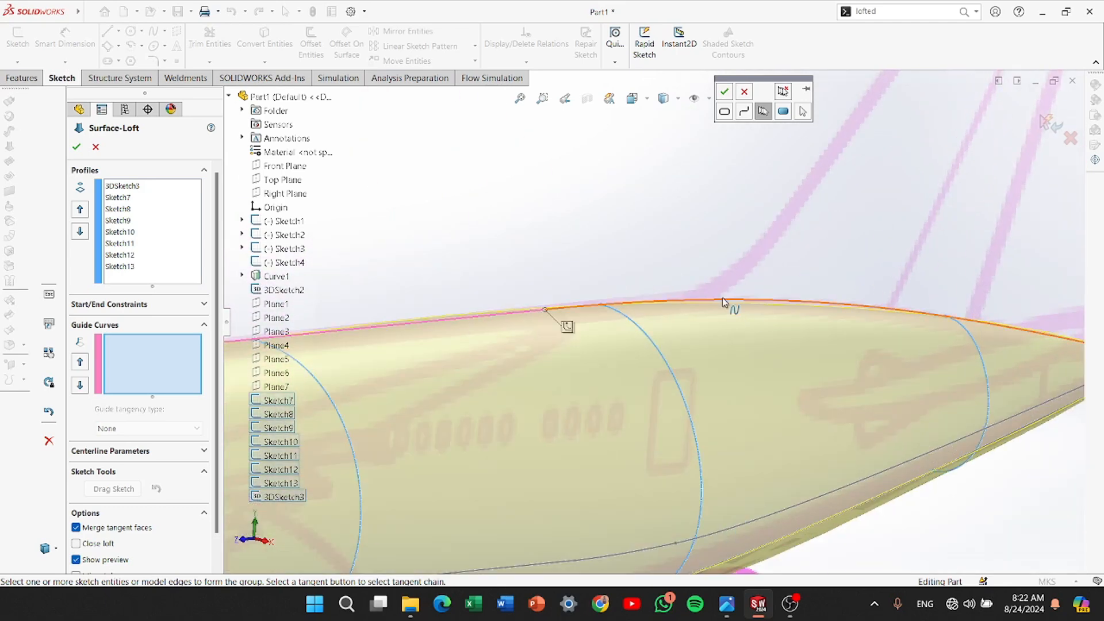
{"action": "scroll", "coordinate": [871, 340], "scroll_direction": "up", "scroll_amount": 3}
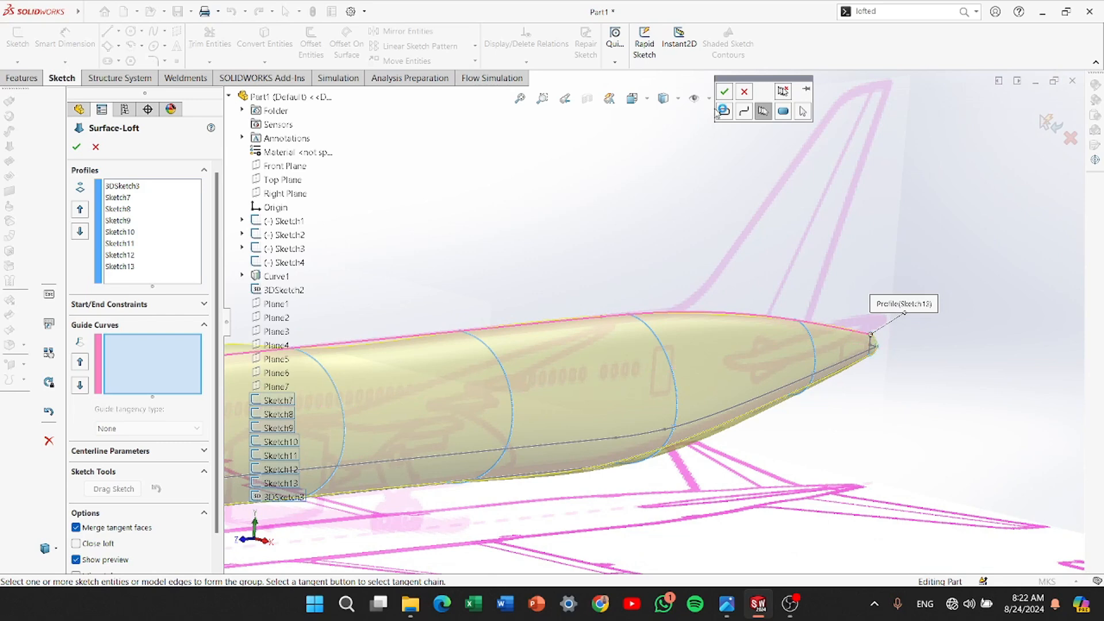
{"action": "left_click", "coordinate": [723, 91]}
{"action": "scroll", "coordinate": [430, 405], "scroll_direction": "up", "scroll_amount": 5}
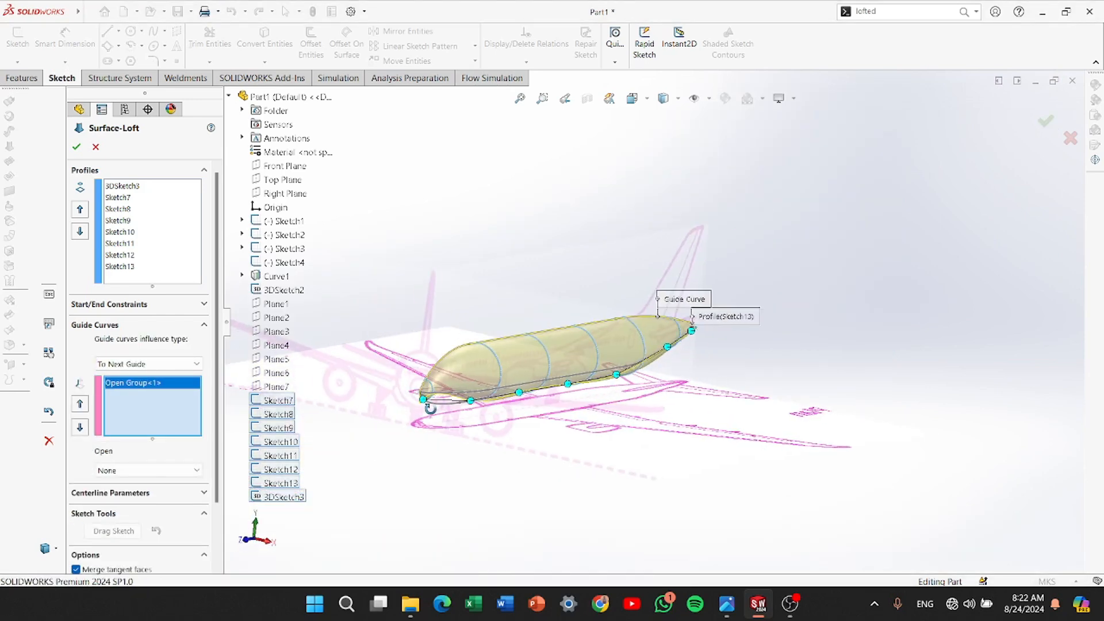
Begin a second SelectionManager group for the guide curves with the nose segment of the fuselage's side curve
{"action": "scroll", "coordinate": [430, 405], "scroll_direction": "down", "scroll_amount": 6}
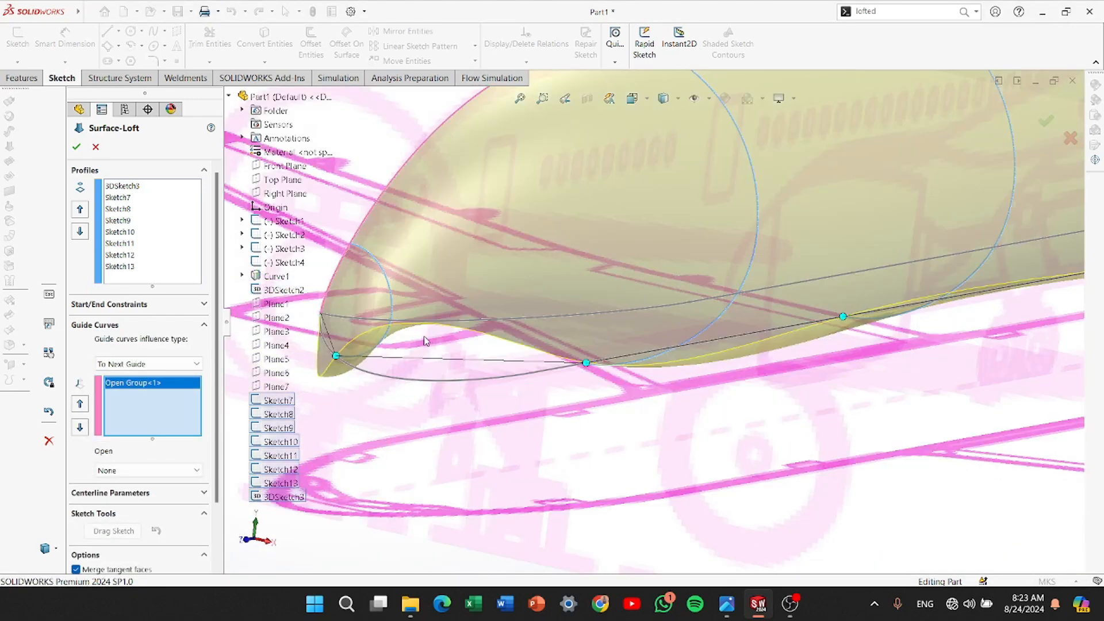
{"action": "scroll", "coordinate": [703, 324], "scroll_direction": "up", "scroll_amount": 3}
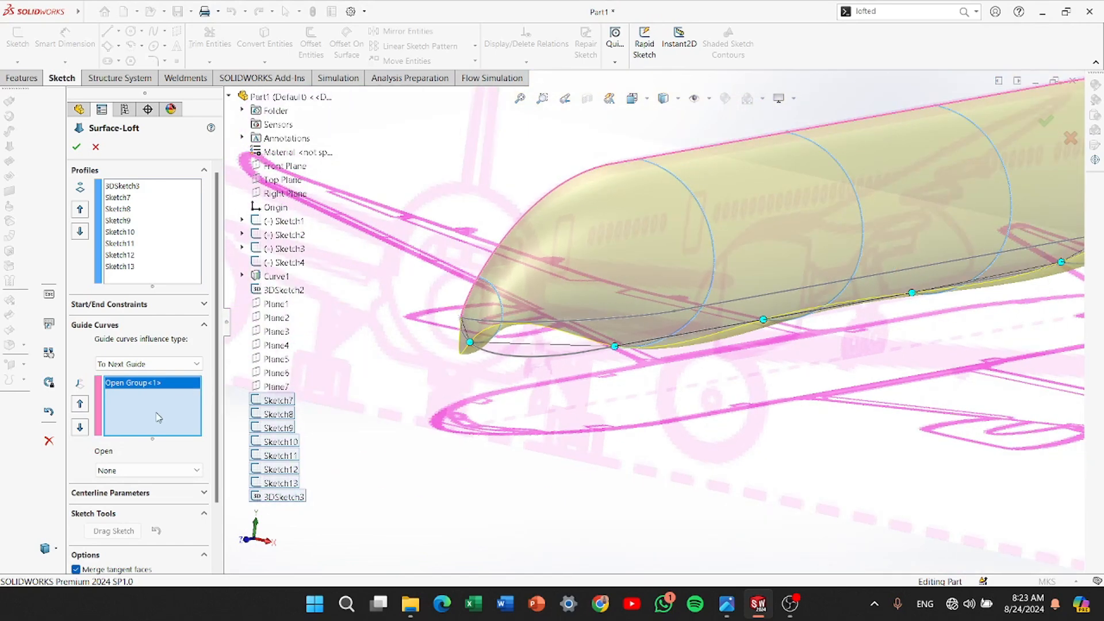
{"action": "right_click", "coordinate": [133, 414]}
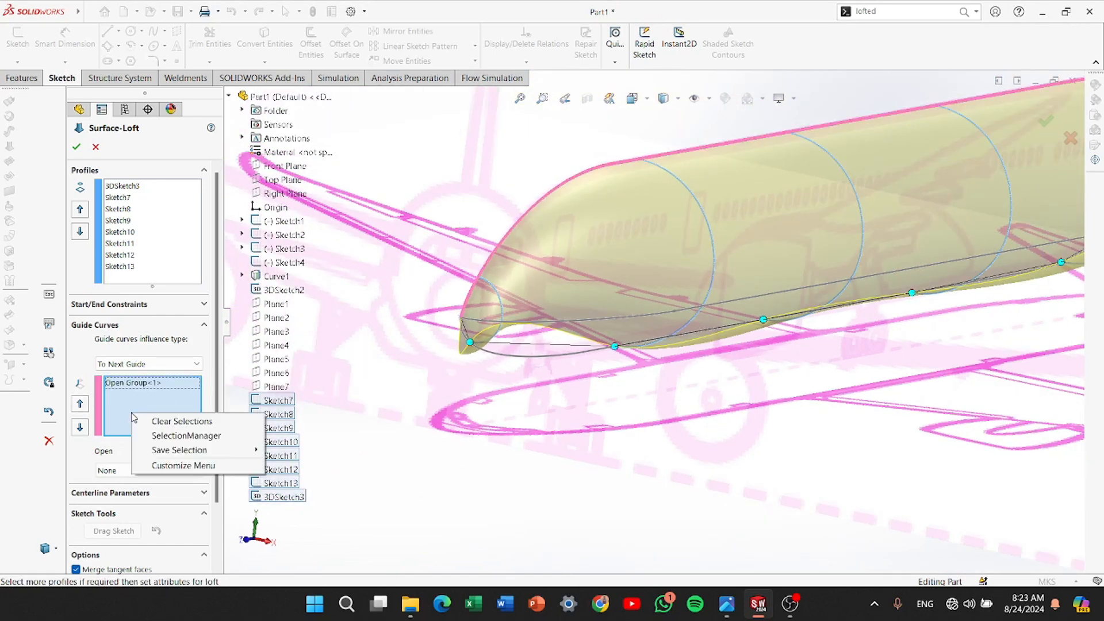
{"action": "left_click", "coordinate": [165, 435]}
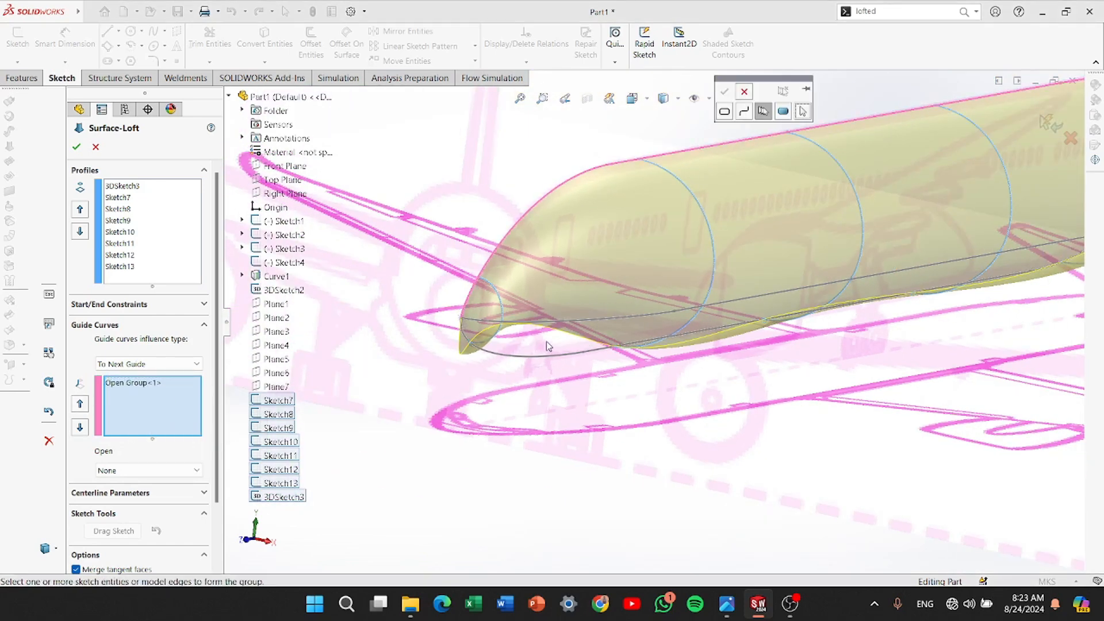
{"action": "left_click", "coordinate": [577, 324]}
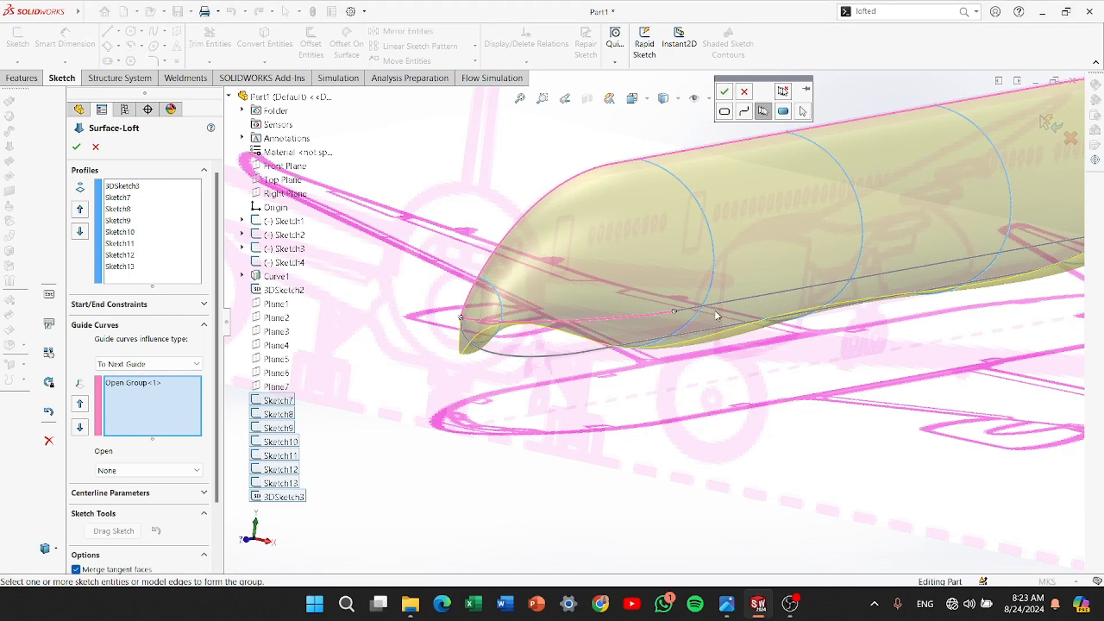
Add the middle and tail segments of the side curve to the group and accept it as the second guide curve
{"action": "scroll", "coordinate": [717, 315], "scroll_direction": "down", "scroll_amount": 3}
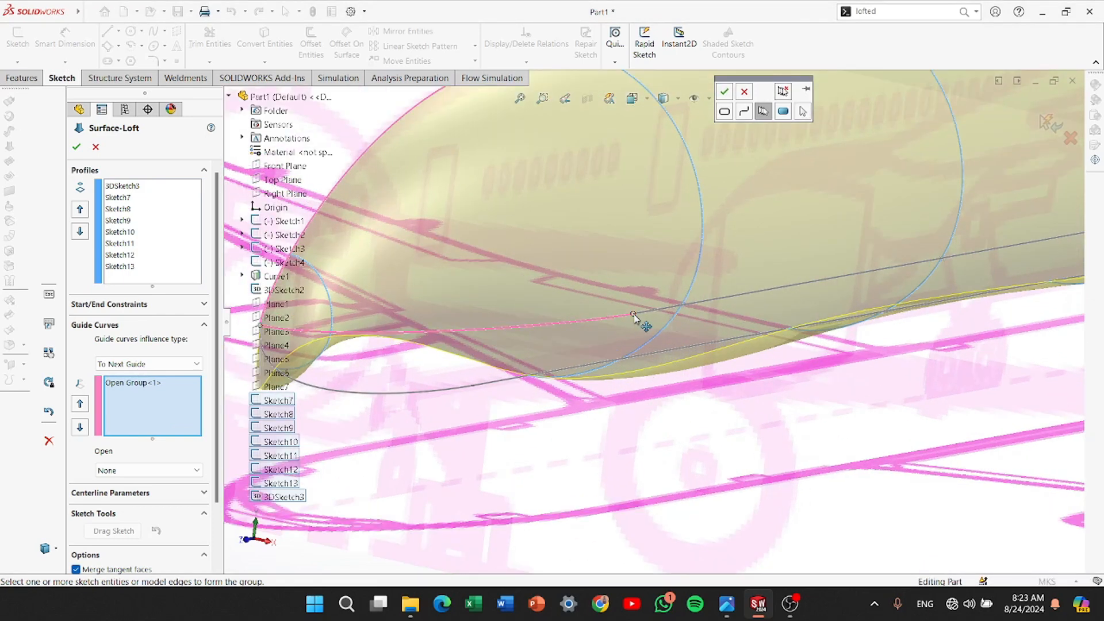
{"action": "left_click", "coordinate": [632, 316]}
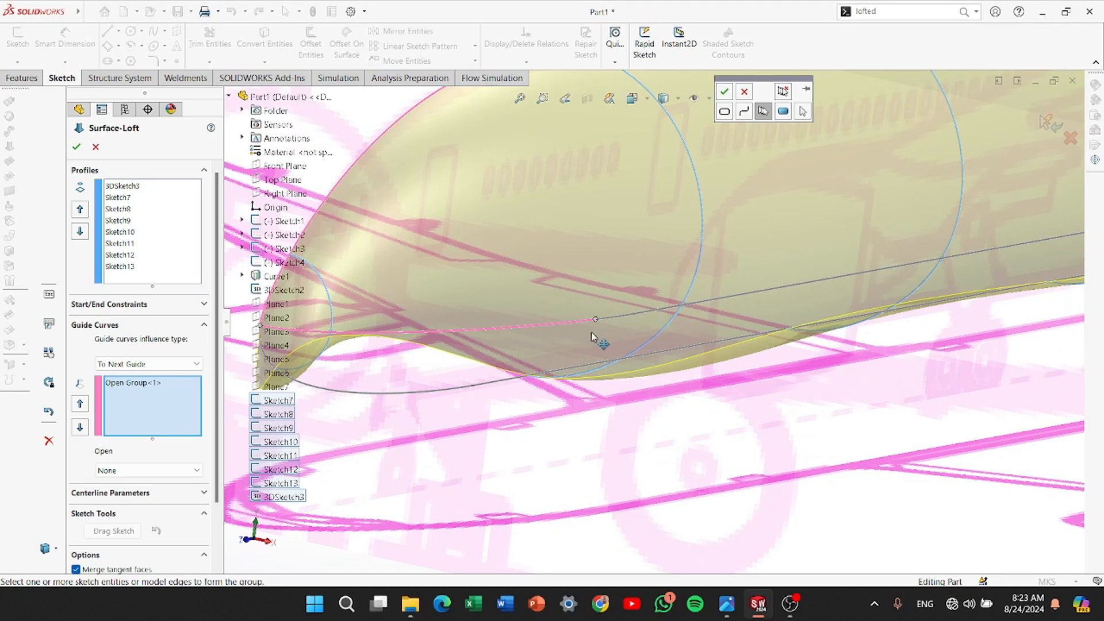
{"action": "left_click", "coordinate": [499, 382]}
{"action": "left_click_drag", "start_coordinate": [483, 402], "coordinate": [530, 407]}
{"action": "left_click_drag", "start_coordinate": [523, 326], "coordinate": [656, 322]}
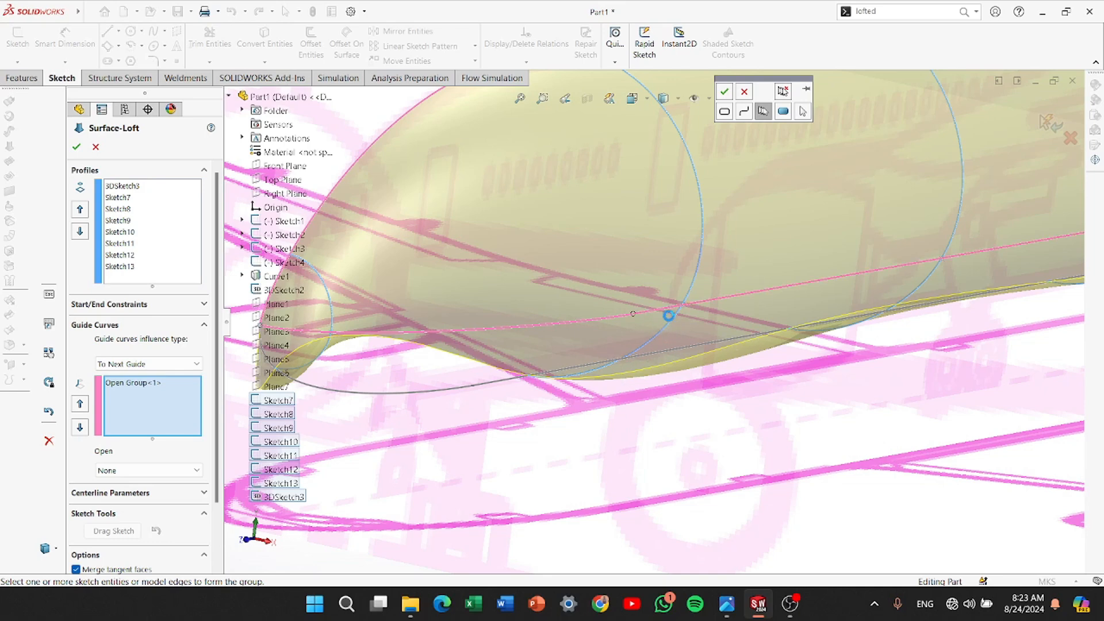
{"action": "scroll", "coordinate": [751, 314], "scroll_direction": "up", "scroll_amount": 6}
{"action": "scroll", "coordinate": [845, 276], "scroll_direction": "down", "scroll_amount": 8}
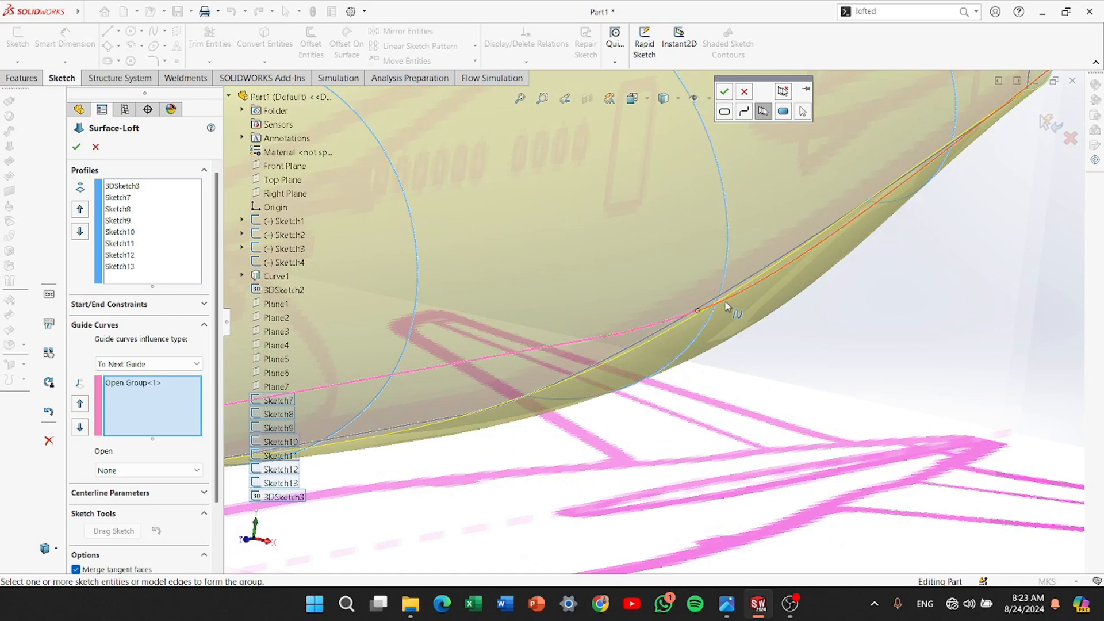
{"action": "scroll", "coordinate": [725, 306], "scroll_direction": "up", "scroll_amount": 5}
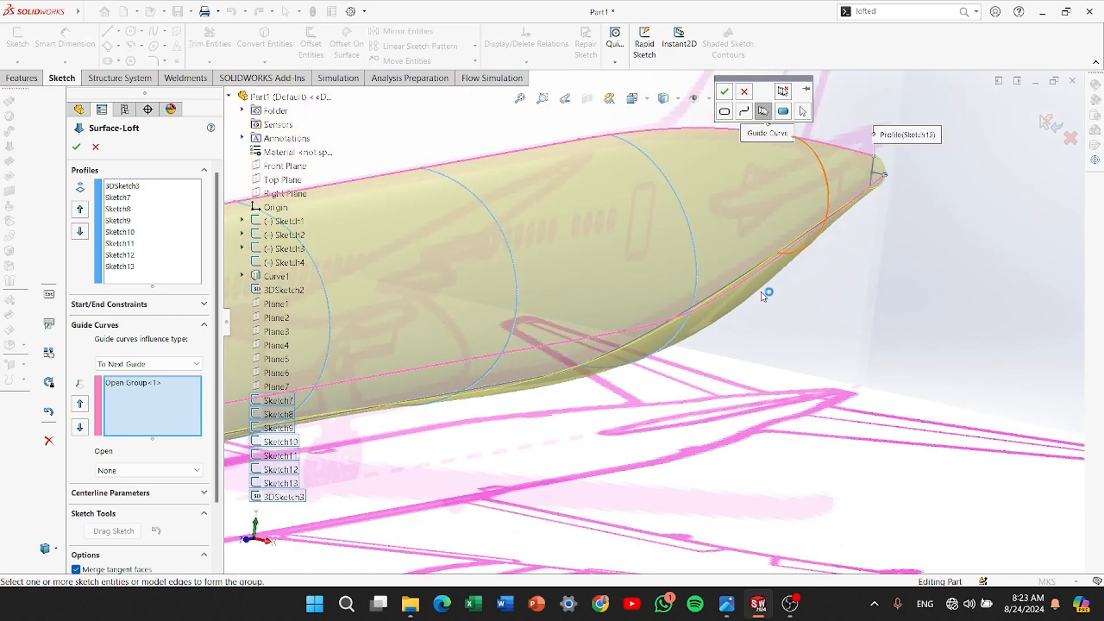
{"action": "left_click", "coordinate": [723, 91]}
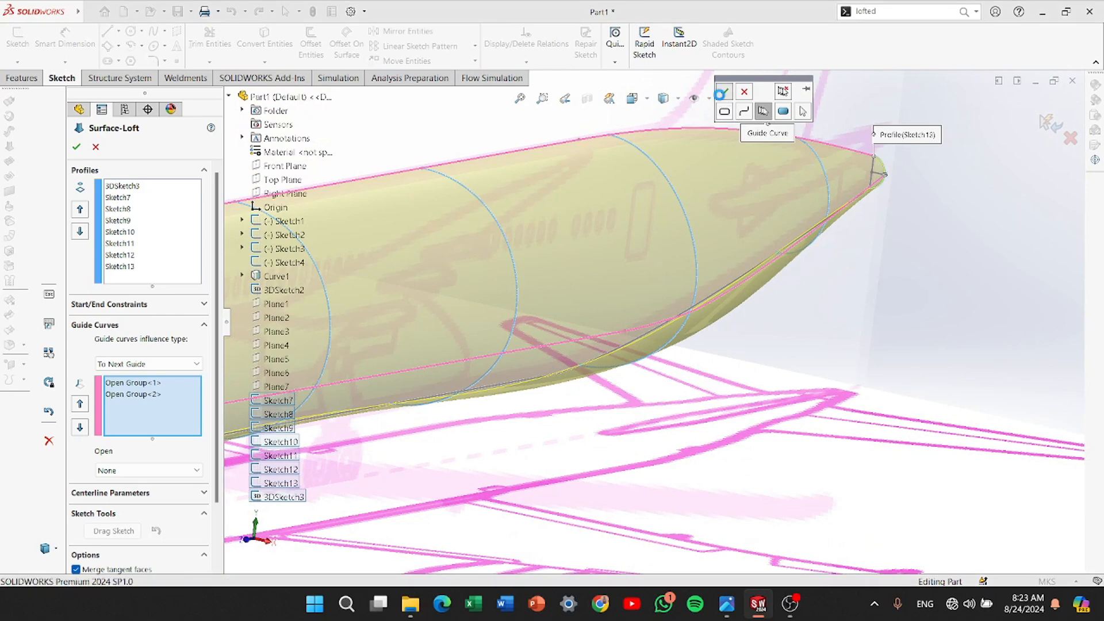
{"action": "scroll", "coordinate": [463, 376], "scroll_direction": "up", "scroll_amount": 5}
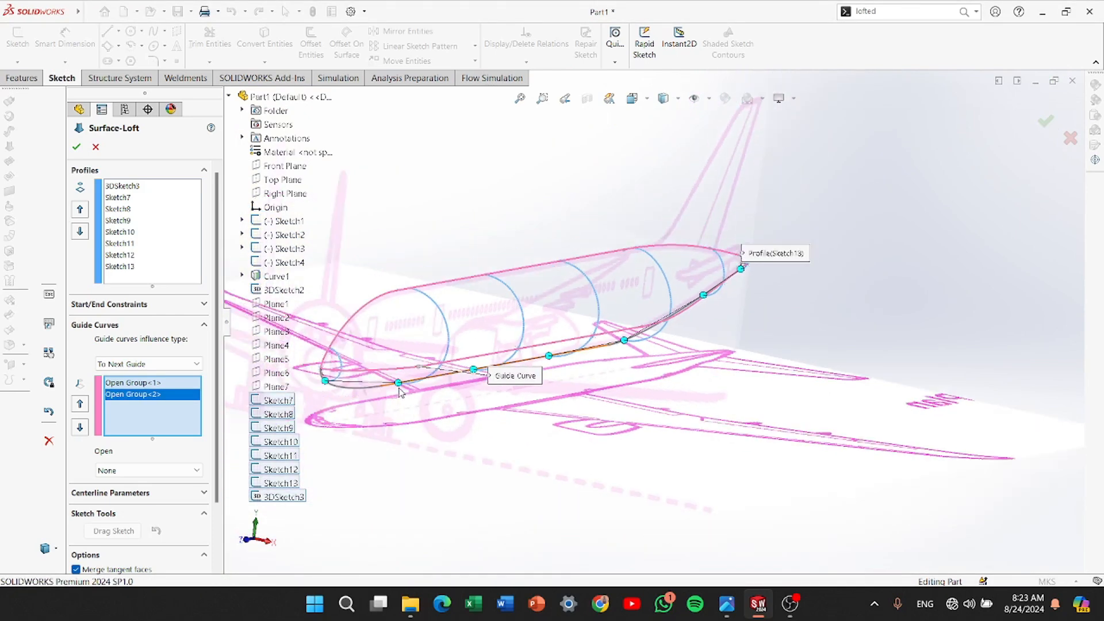
{"action": "scroll", "coordinate": [463, 377], "scroll_direction": "down", "scroll_amount": 5}
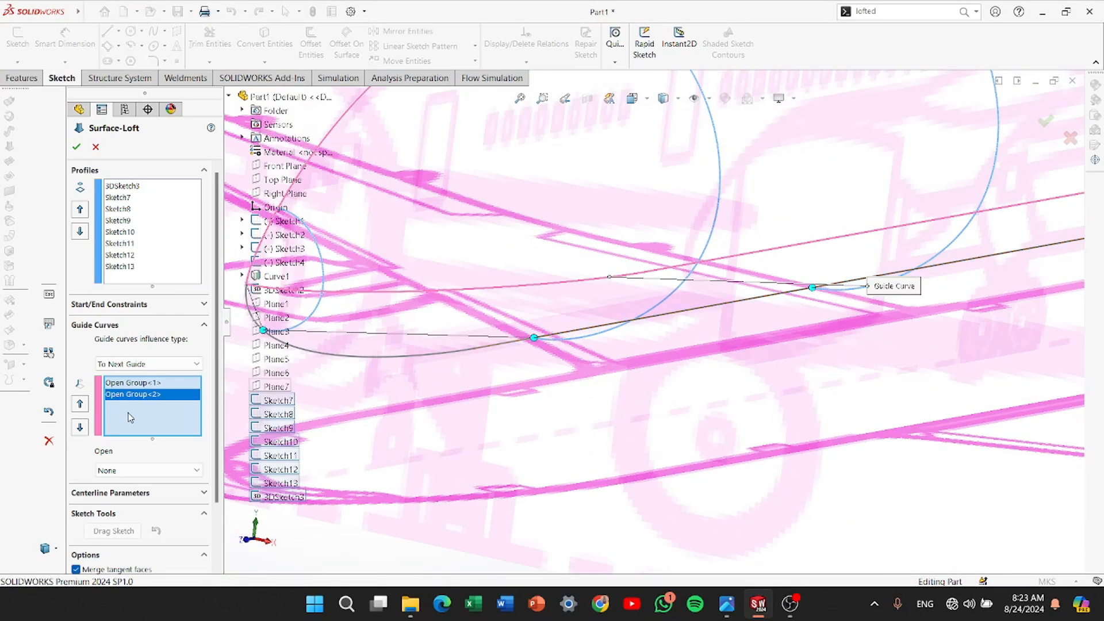
Group the lower fuselage curve's segments with SelectionManager and accept them as the loft's third guide curve
{"action": "right_click", "coordinate": [130, 417]}
{"action": "left_click", "coordinate": [165, 435]}
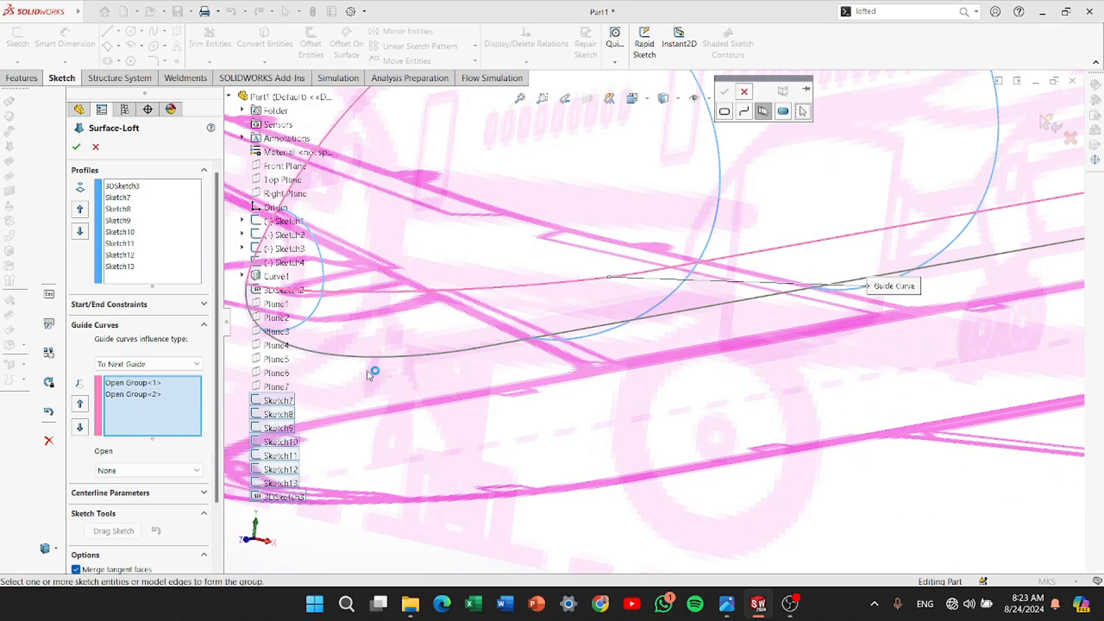
{"action": "left_click", "coordinate": [353, 357]}
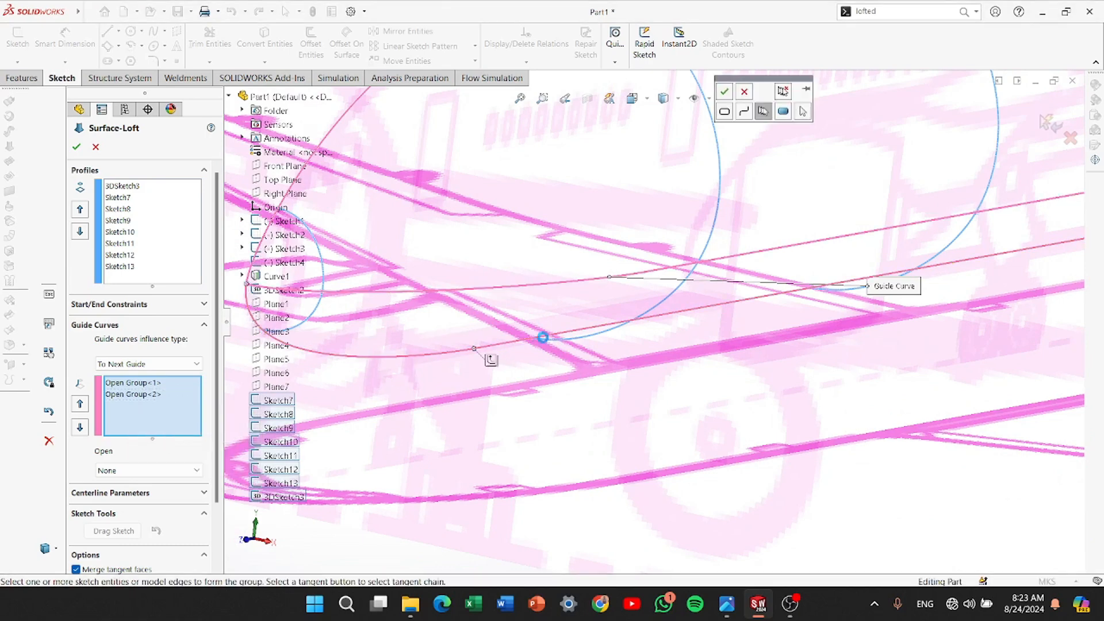
{"action": "scroll", "coordinate": [852, 290], "scroll_direction": "up", "scroll_amount": 3}
{"action": "scroll", "coordinate": [968, 261], "scroll_direction": "up", "scroll_amount": 5}
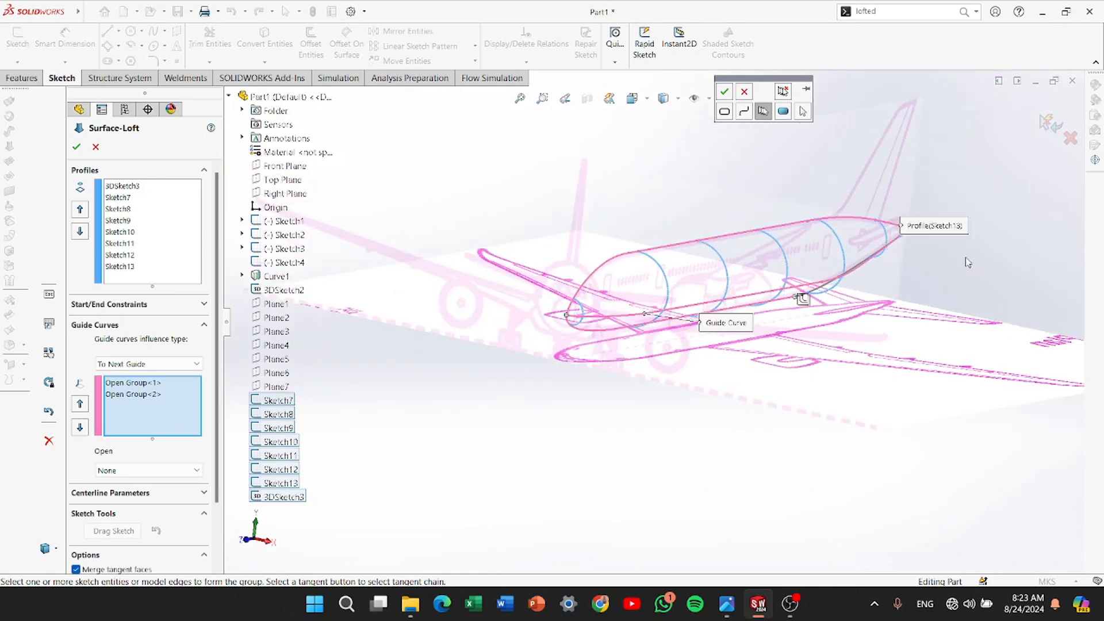
{"action": "scroll", "coordinate": [969, 261], "scroll_direction": "down", "scroll_amount": 4}
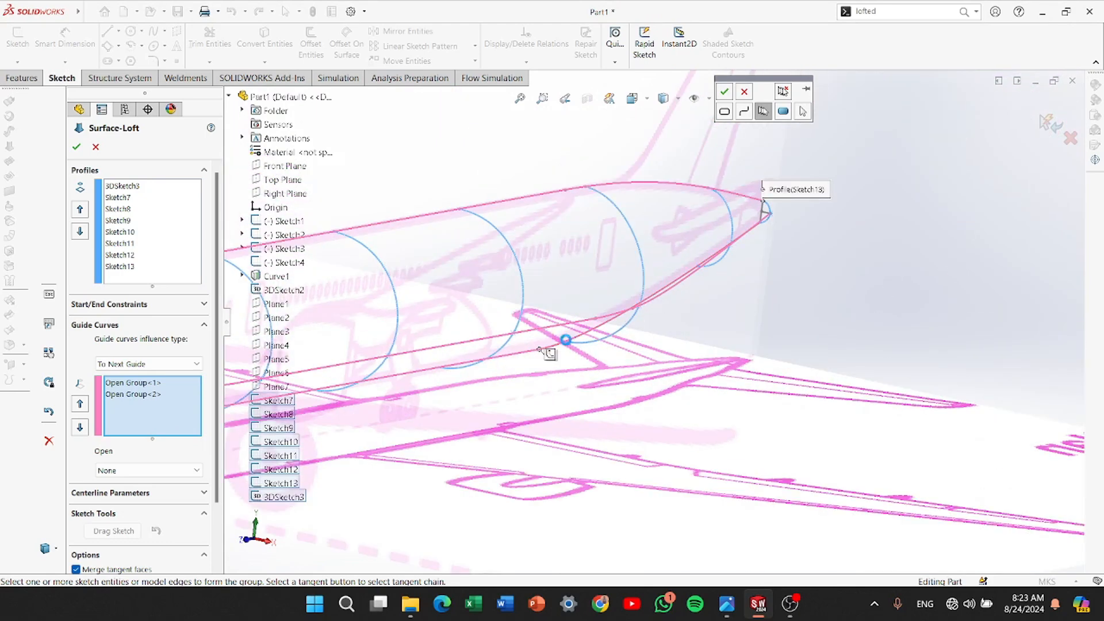
{"action": "left_click", "coordinate": [724, 91]}
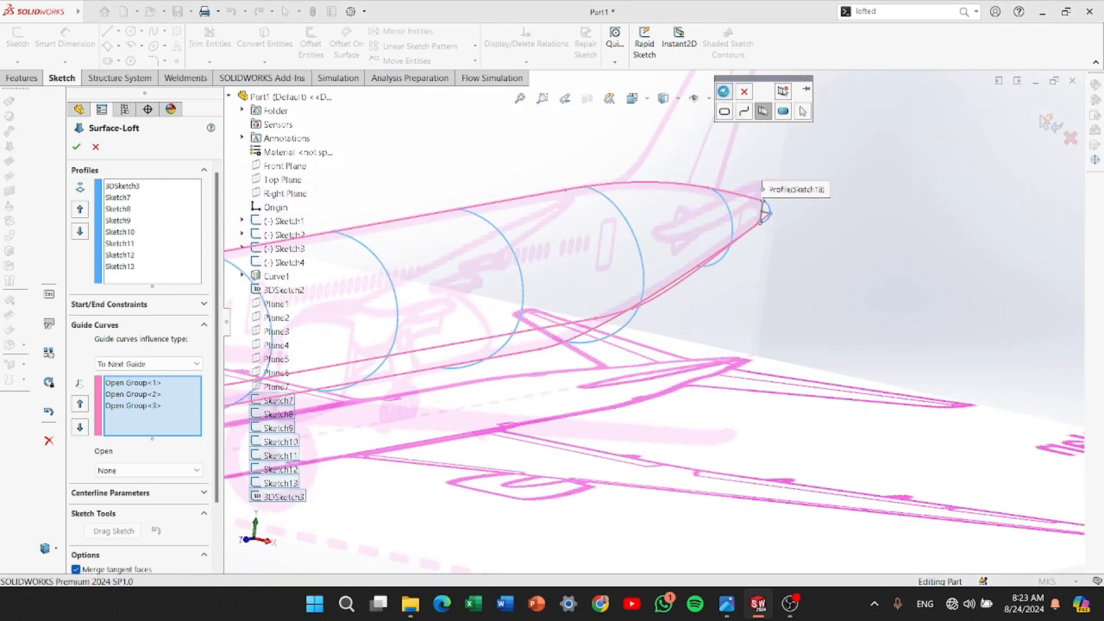
Examine the full-length fuselage loft preview from the back and in perspective, and close the loft
{"action": "scroll", "coordinate": [573, 328], "scroll_direction": "up", "scroll_amount": 4}
{"action": "scroll", "coordinate": [414, 386], "scroll_direction": "down", "scroll_amount": 5}
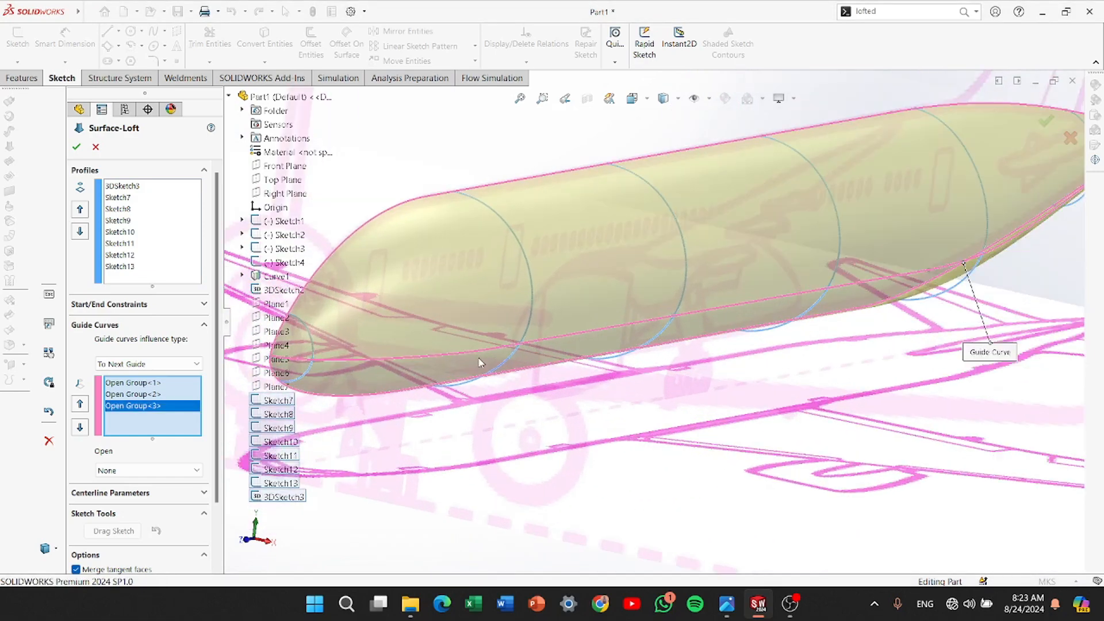
{"action": "middle_click_drag", "start_coordinate": [481, 362], "coordinate": [515, 308]}
{"action": "scroll", "coordinate": [515, 309], "scroll_direction": "up", "scroll_amount": 3}
{"action": "left_click", "coordinate": [634, 100]}
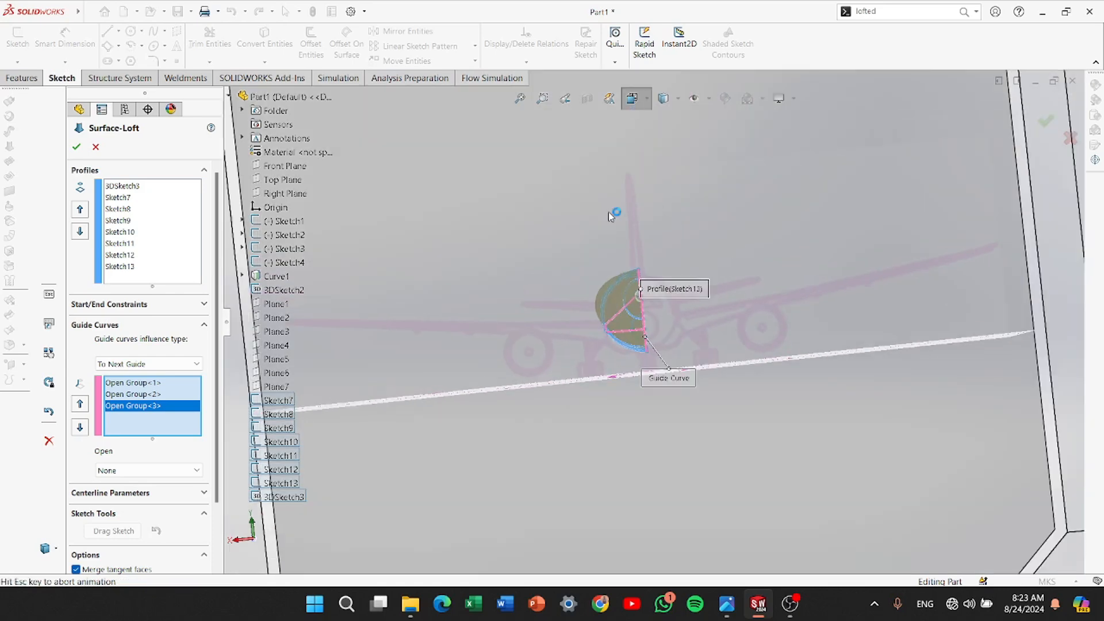
{"action": "left_click", "coordinate": [523, 446]}
{"action": "scroll", "coordinate": [644, 350], "scroll_direction": "down", "scroll_amount": 9}
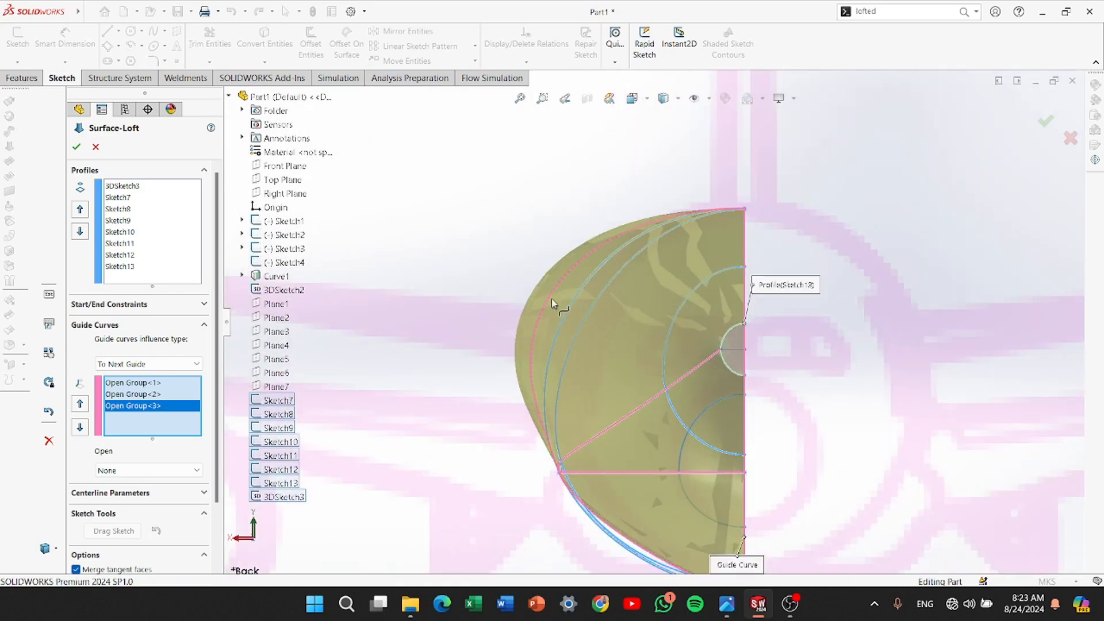
{"action": "scroll", "coordinate": [488, 396], "scroll_direction": "up", "scroll_amount": 8}
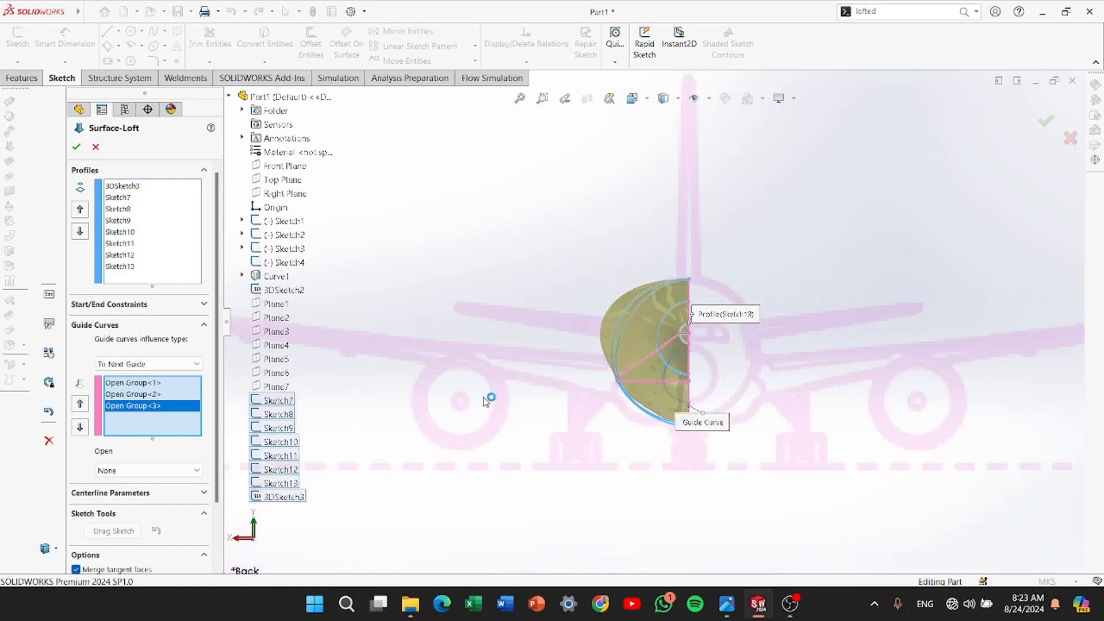
{"action": "middle_click_drag", "start_coordinate": [488, 396], "coordinate": [621, 397]}
{"action": "left_click", "coordinate": [76, 147]}
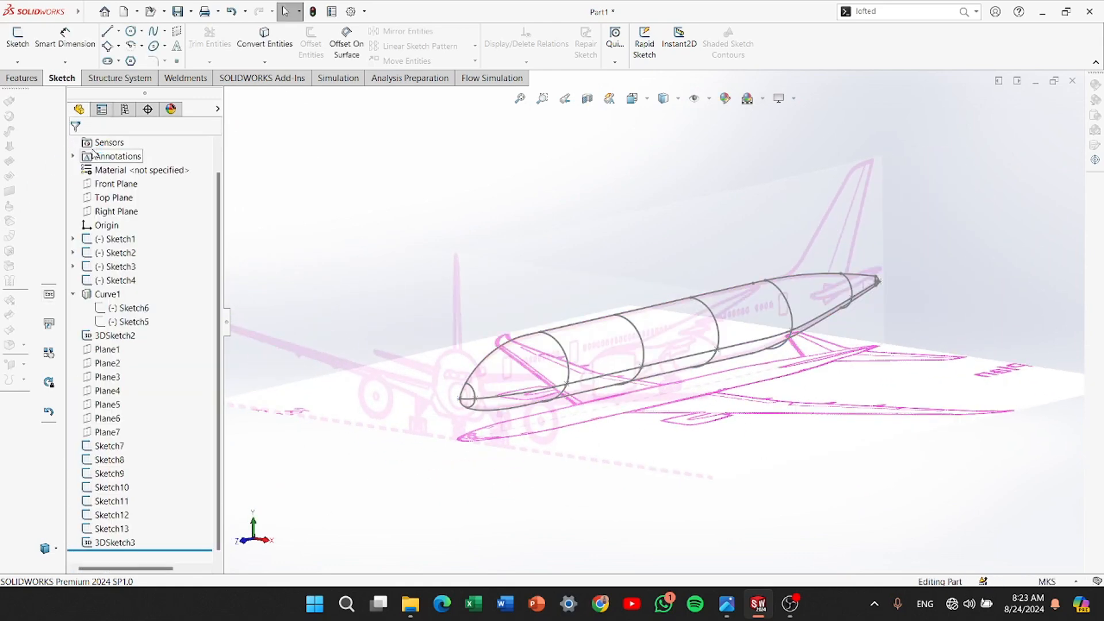
Start a new surface loft with the nose point 3DSketch3 and the first half cross-section Sketch7 as profiles
{"action": "scroll", "coordinate": [388, 368], "scroll_direction": "down", "scroll_amount": 5}
{"action": "scroll", "coordinate": [388, 368], "scroll_direction": "down", "scroll_amount": 3}
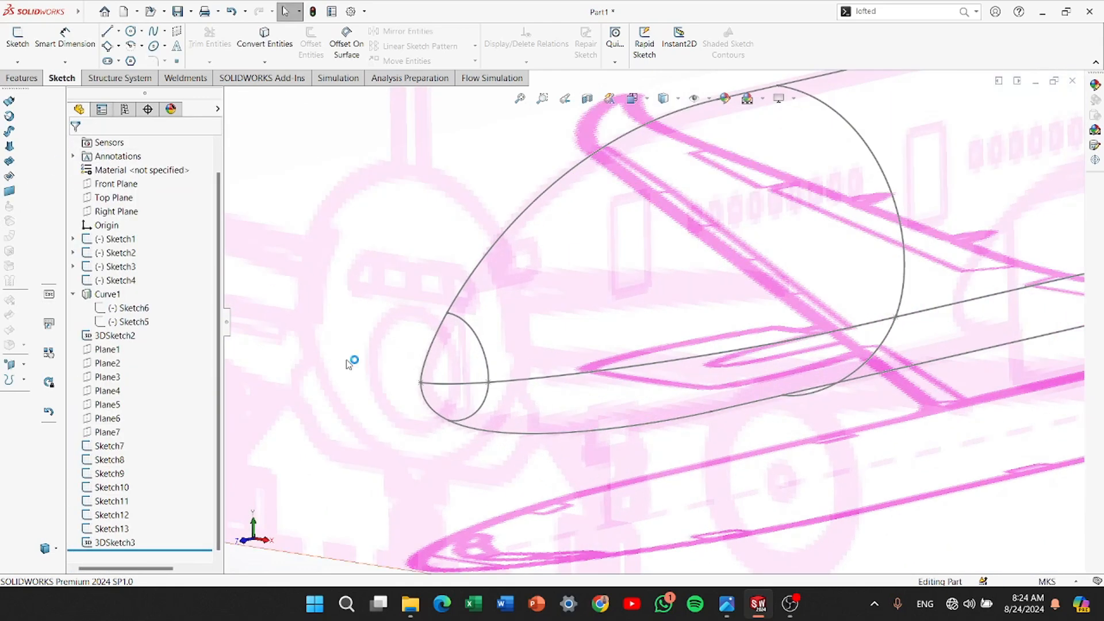
{"action": "left_click", "coordinate": [9, 146]}
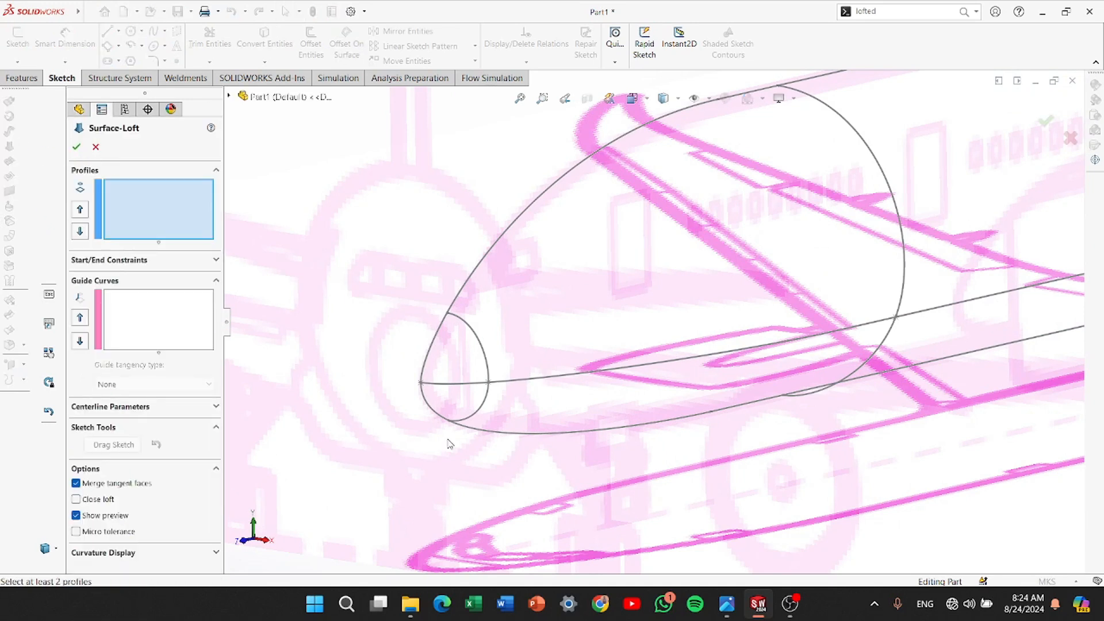
{"action": "left_click", "coordinate": [230, 97]}
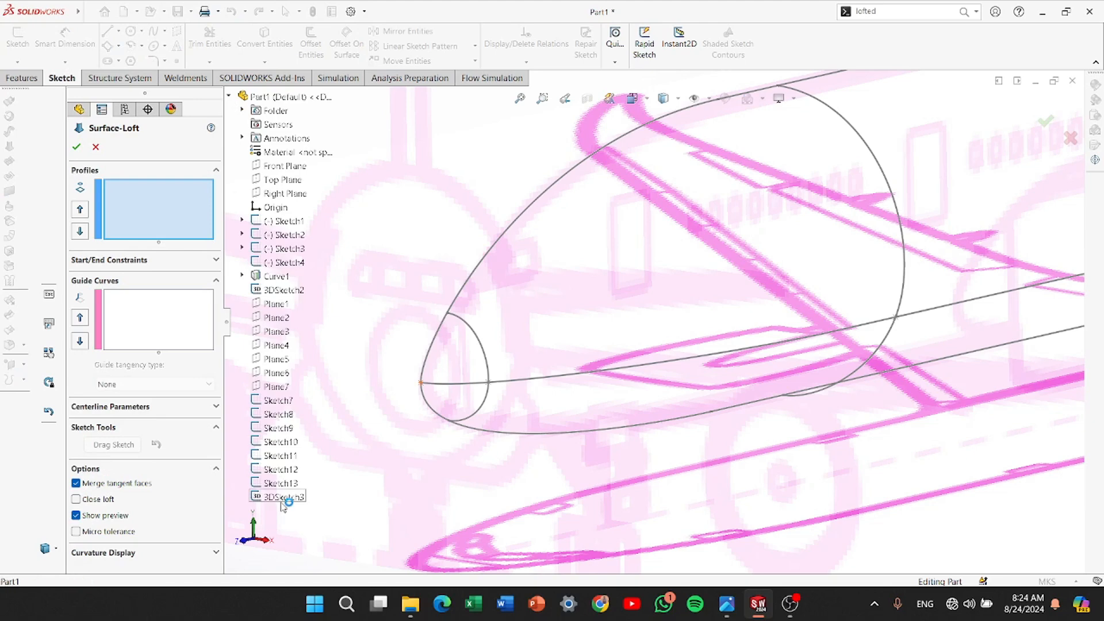
{"action": "left_click", "coordinate": [283, 496]}
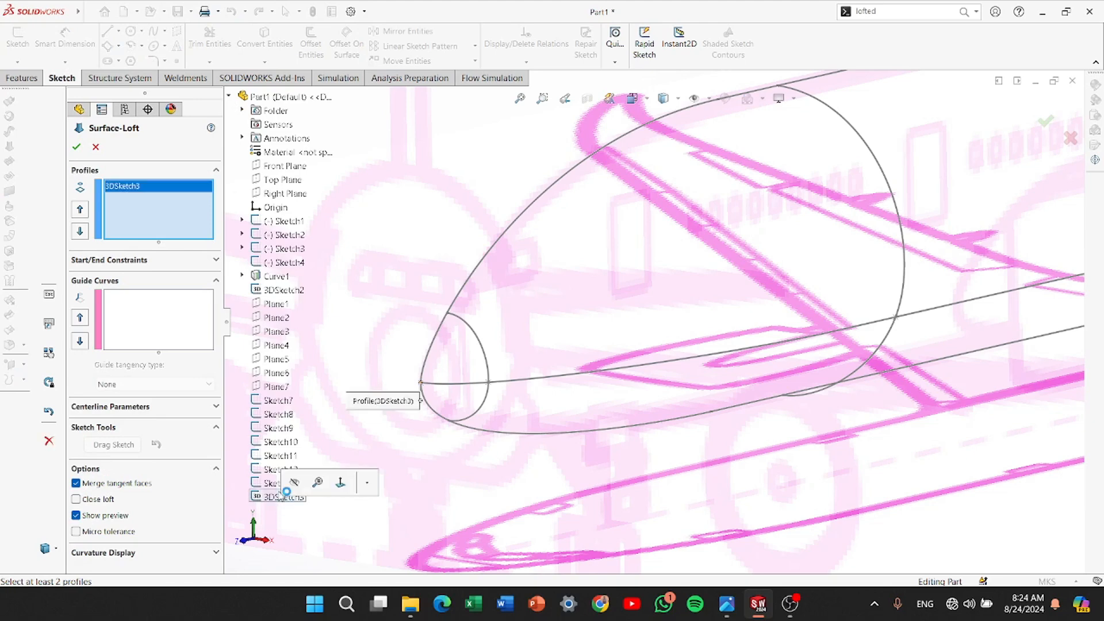
{"action": "left_click", "coordinate": [486, 363]}
{"action": "scroll", "coordinate": [445, 370], "scroll_direction": "down", "scroll_amount": 3}
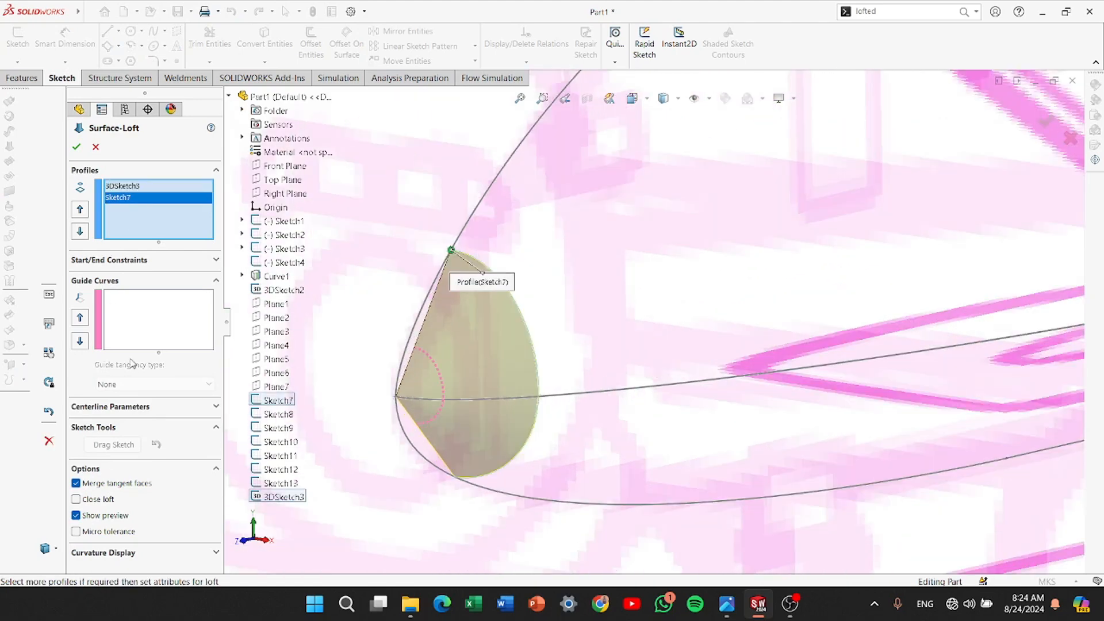
Use SelectionManager to add only the upper nose curve segment as the nose loft's first guide curve
{"action": "left_click", "coordinate": [137, 301]}
{"action": "scroll", "coordinate": [702, 348], "scroll_direction": "up", "scroll_amount": 3}
{"action": "scroll", "coordinate": [576, 328], "scroll_direction": "down", "scroll_amount": 4}
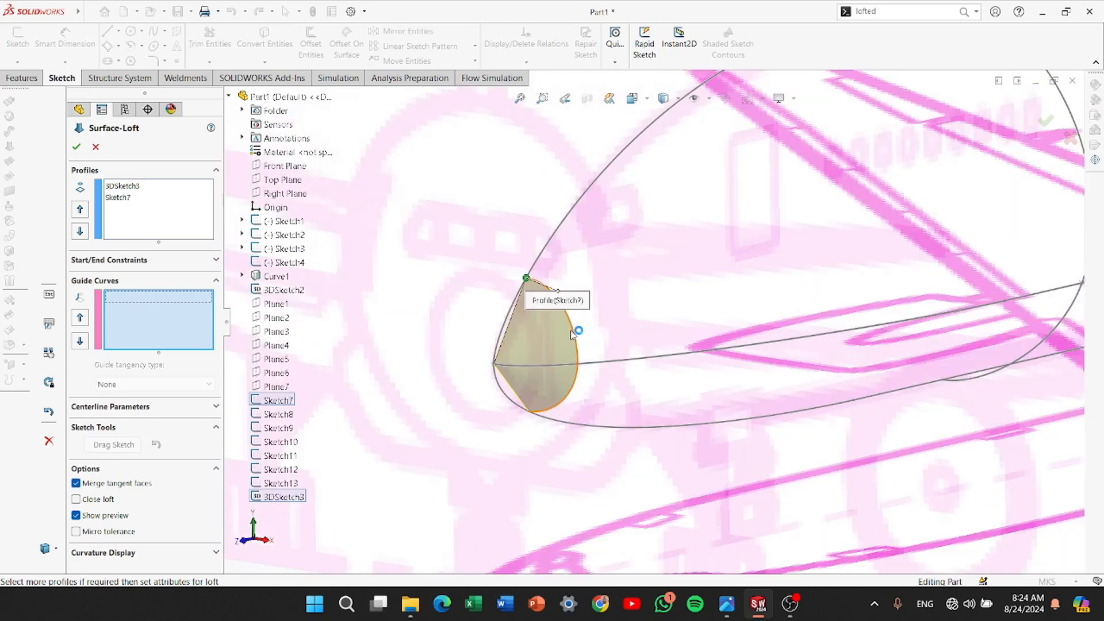
{"action": "right_click", "coordinate": [133, 327]}
{"action": "left_click", "coordinate": [172, 343]}
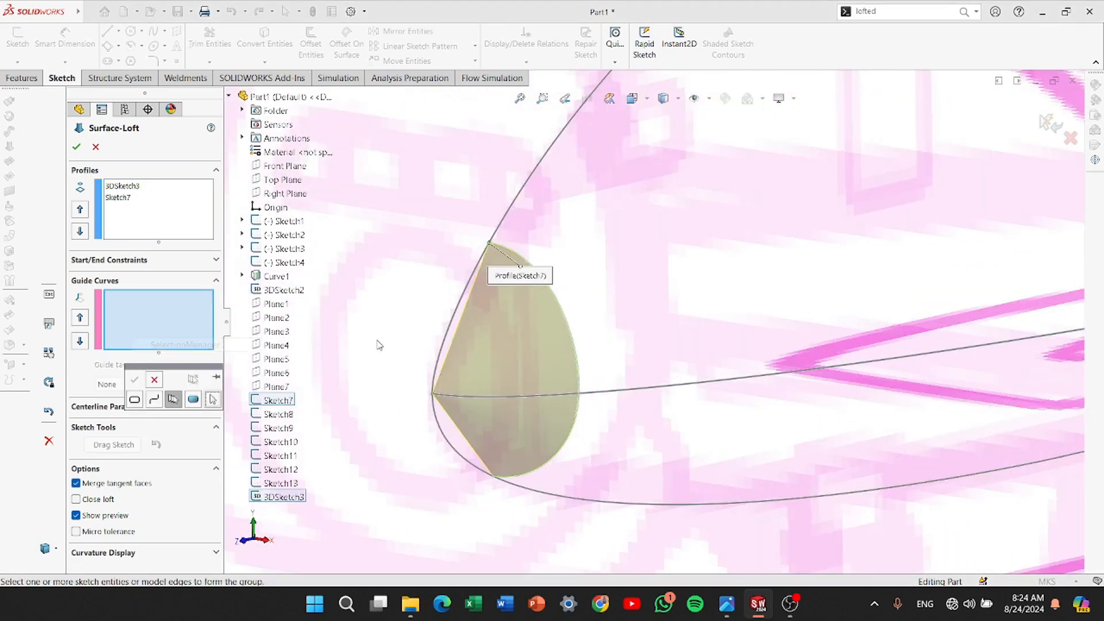
{"action": "left_click", "coordinate": [440, 360]}
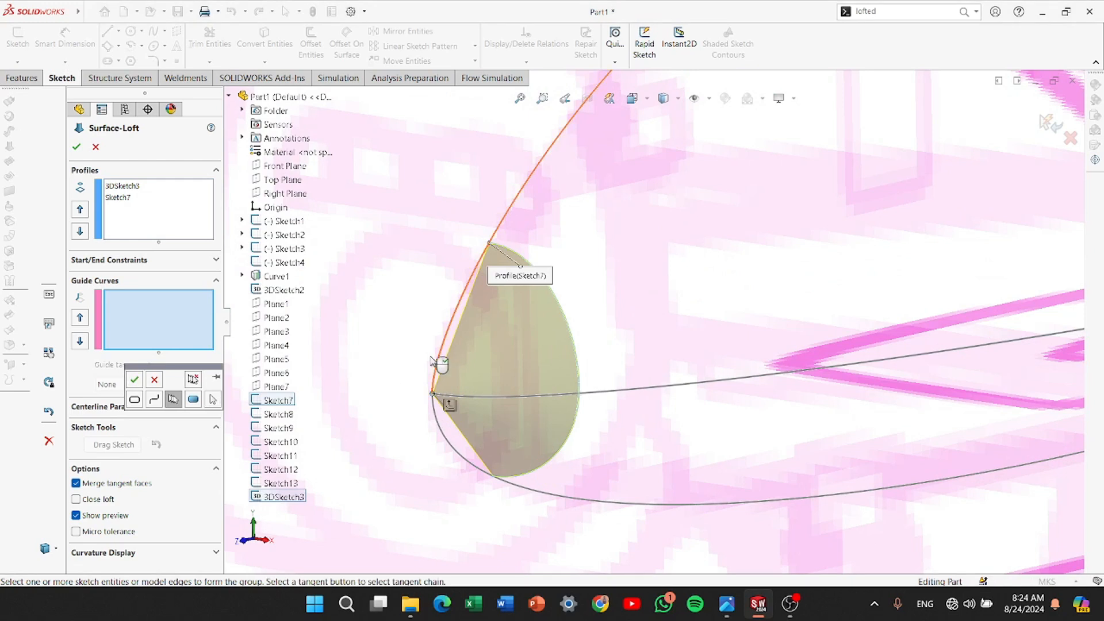
{"action": "left_click", "coordinate": [134, 380]}
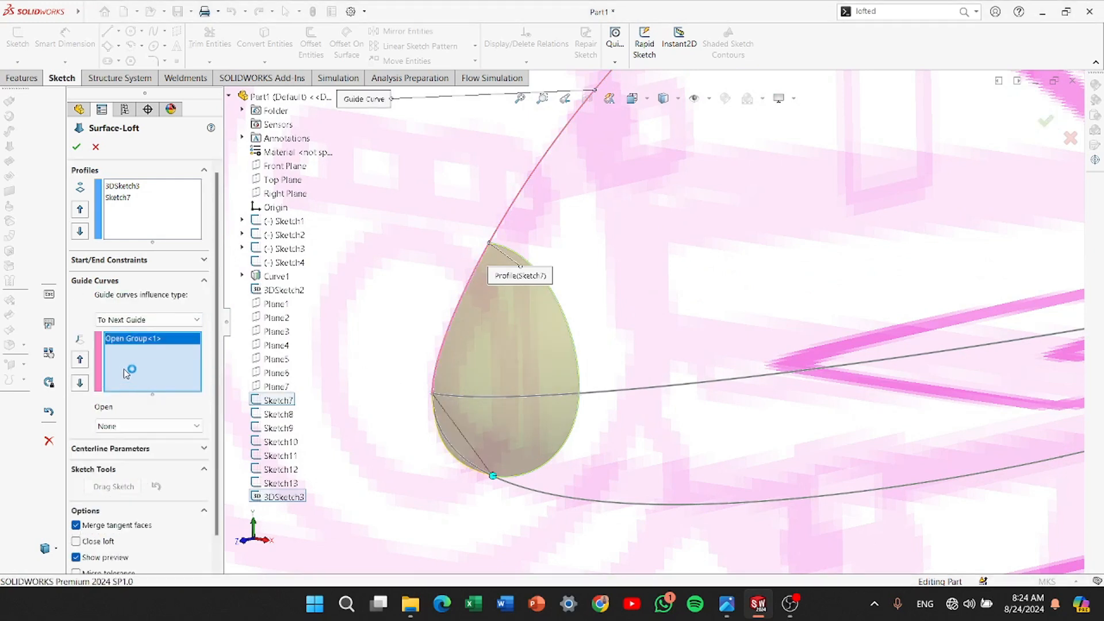
Add the nose segment of the side curve through SelectionManager as the second guide curve
{"action": "right_click", "coordinate": [126, 373]}
{"action": "left_click", "coordinate": [154, 389]}
{"action": "left_click", "coordinate": [478, 399]}
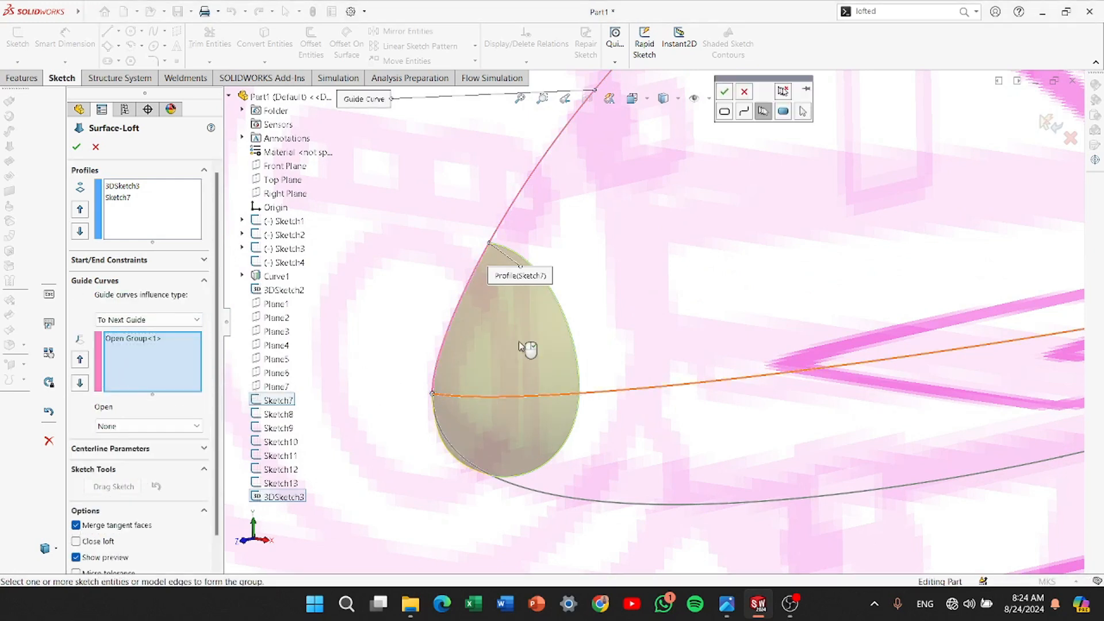
{"action": "left_click", "coordinate": [724, 90]}
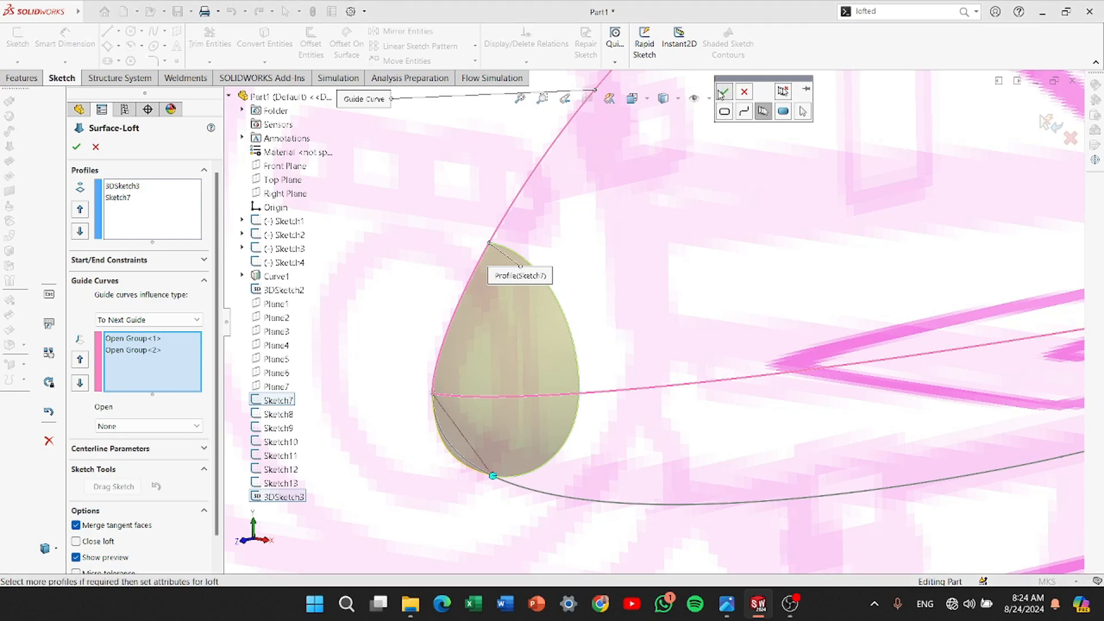
Add the lower nose curve as the third guide curve and accept the nose tip surface loft
{"action": "right_click", "coordinate": [137, 375]}
{"action": "left_click", "coordinate": [167, 396]}
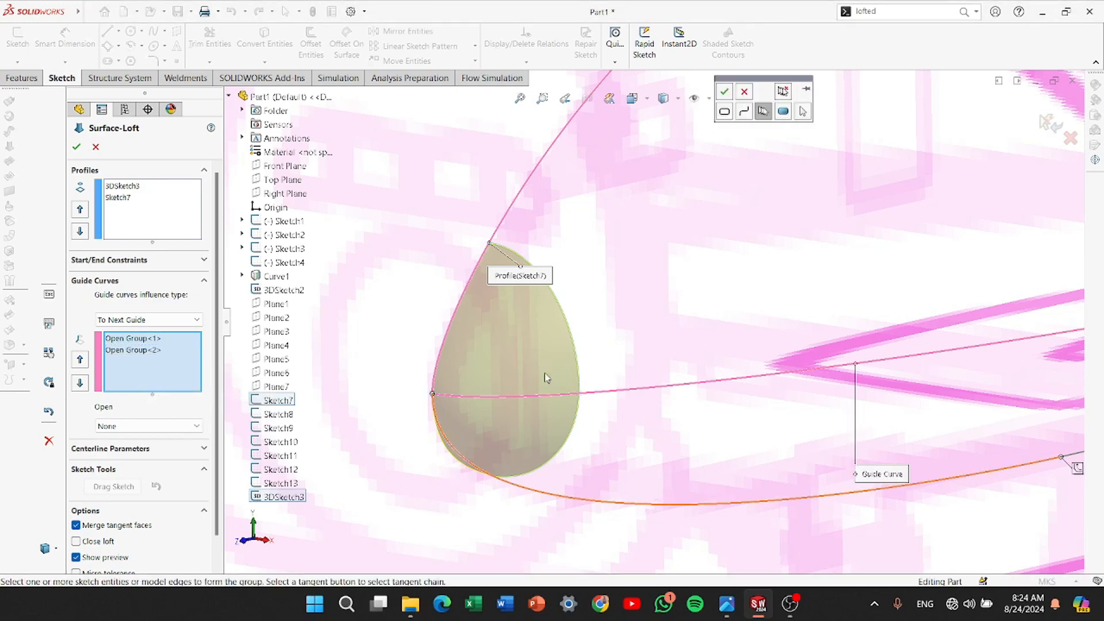
{"action": "left_click", "coordinate": [724, 91]}
{"action": "scroll", "coordinate": [666, 332], "scroll_direction": "up", "scroll_amount": 5}
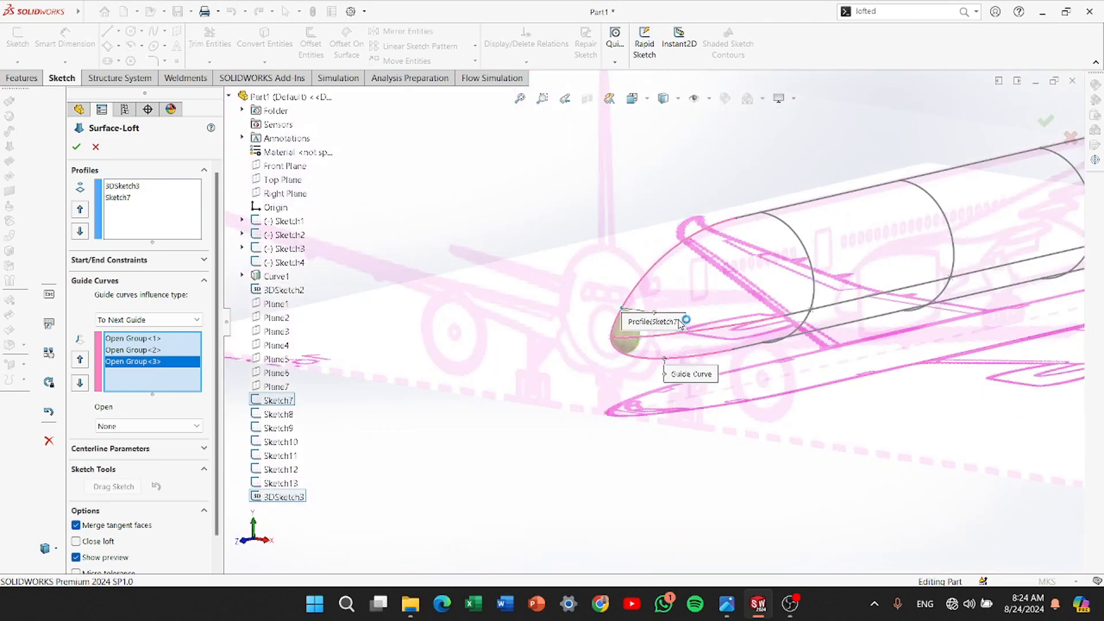
{"action": "scroll", "coordinate": [681, 322], "scroll_direction": "up", "scroll_amount": 3}
{"action": "scroll", "coordinate": [767, 291], "scroll_direction": "down", "scroll_amount": 3}
{"action": "scroll", "coordinate": [507, 344], "scroll_direction": "down", "scroll_amount": 2}
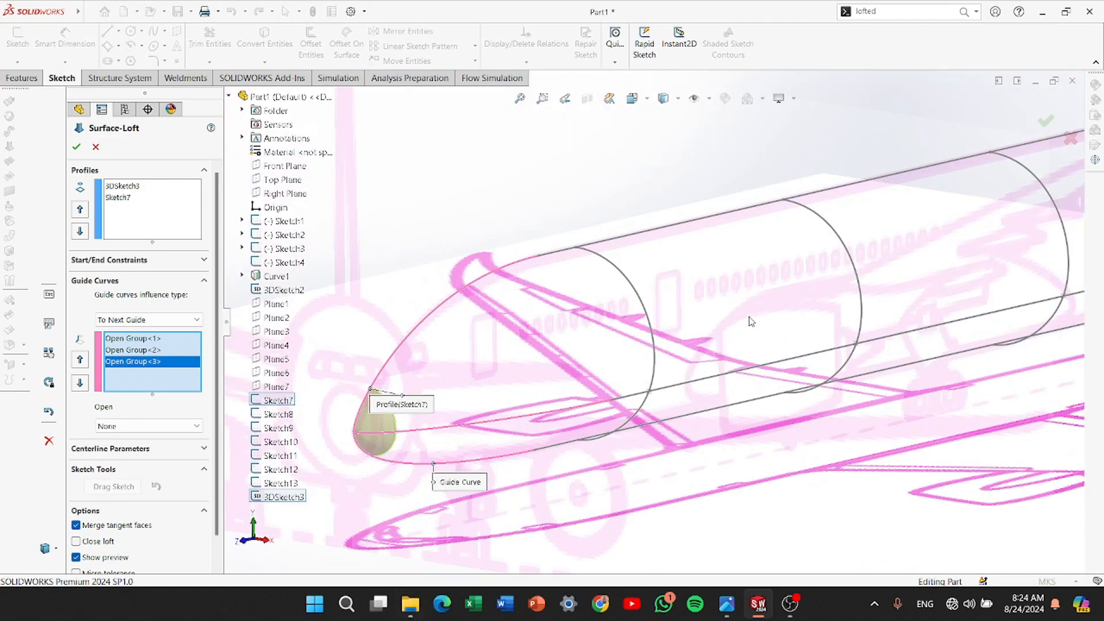
{"action": "left_click", "coordinate": [76, 146]}
Expand Surface-Loft1 and show its absorbed guide sketches Sketch4 and 3DSketch2 in the model again
{"action": "scroll", "coordinate": [554, 397], "scroll_direction": "up", "scroll_amount": 2}
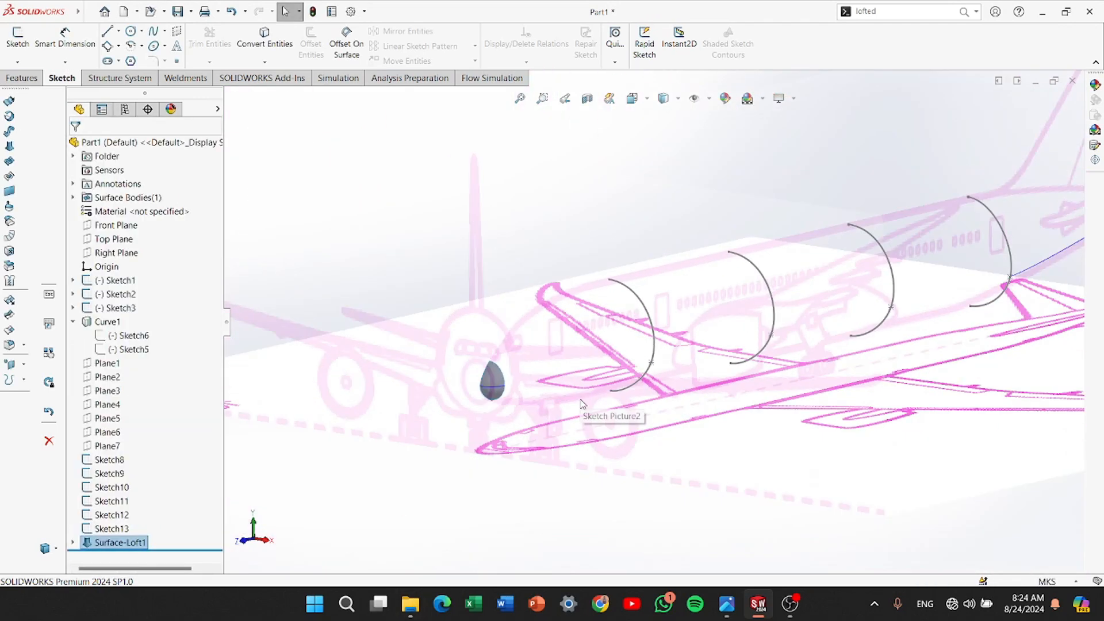
{"action": "left_click", "coordinate": [73, 542]}
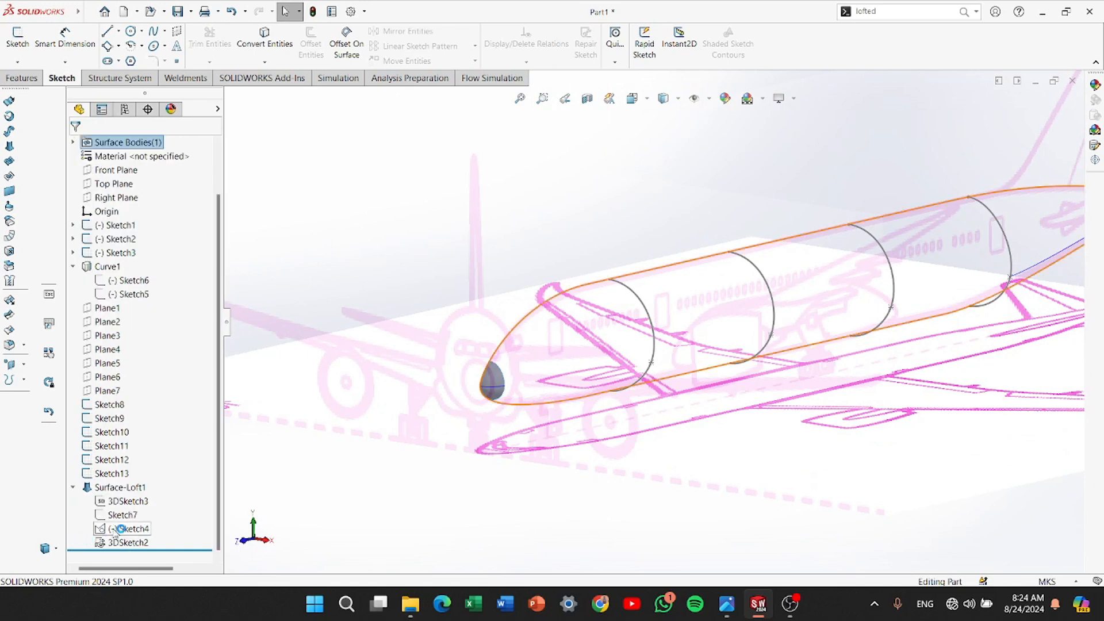
{"action": "left_click", "coordinate": [128, 500]}
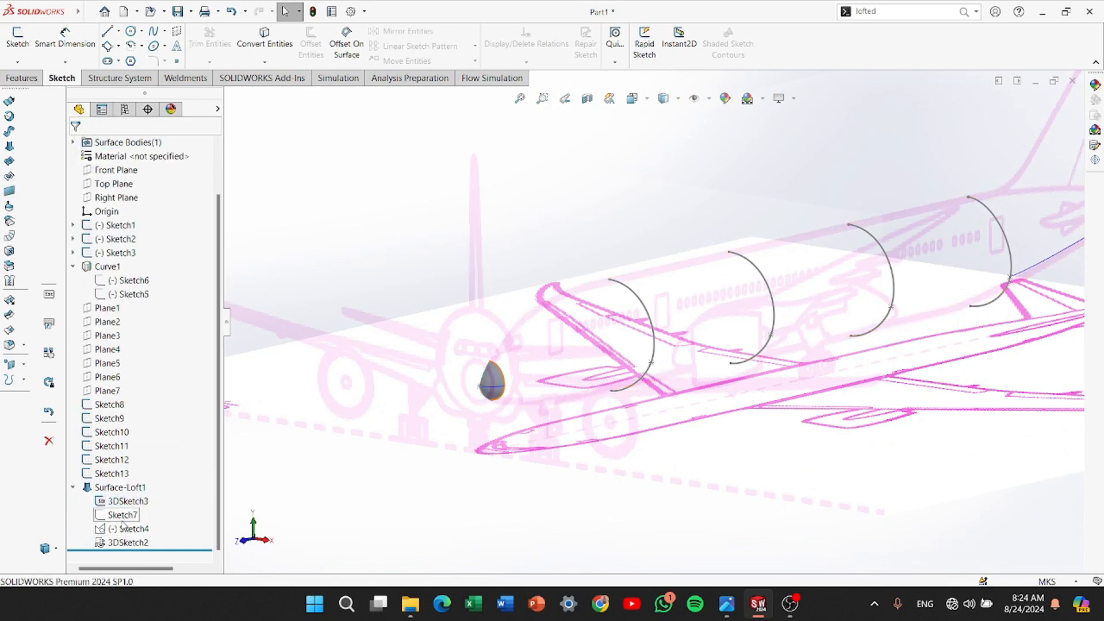
{"action": "left_click", "coordinate": [122, 514]}
{"action": "left_click", "coordinate": [127, 528]}
{"action": "left_click", "coordinate": [139, 506]}
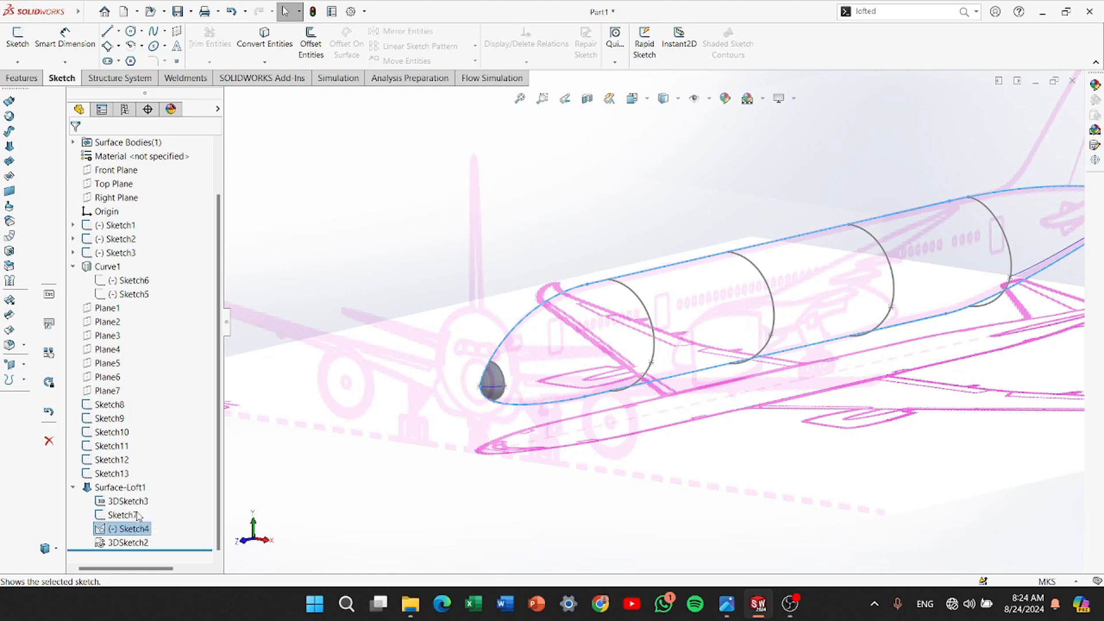
{"action": "left_click", "coordinate": [127, 542]}
{"action": "left_click", "coordinate": [140, 525]}
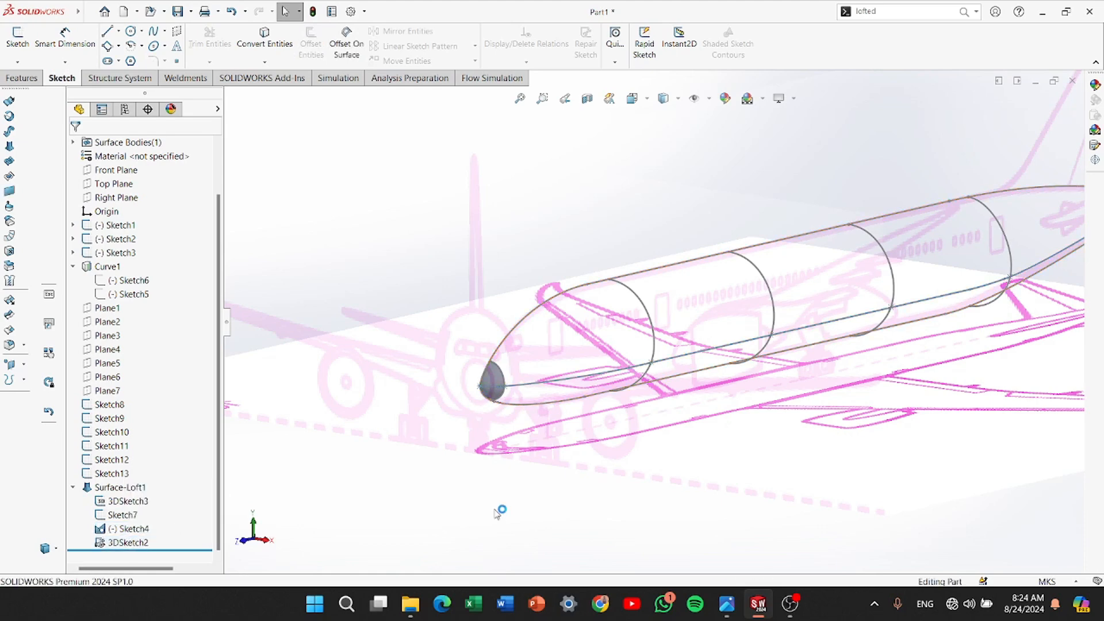
Start a second surface loft from the nose tip's Sketch7 profile to the next half cross-section, Sketch8
{"action": "scroll", "coordinate": [678, 342], "scroll_direction": "up", "scroll_amount": 3}
{"action": "scroll", "coordinate": [776, 396], "scroll_direction": "down", "scroll_amount": 5}
{"action": "scroll", "coordinate": [476, 296], "scroll_direction": "down", "scroll_amount": 6}
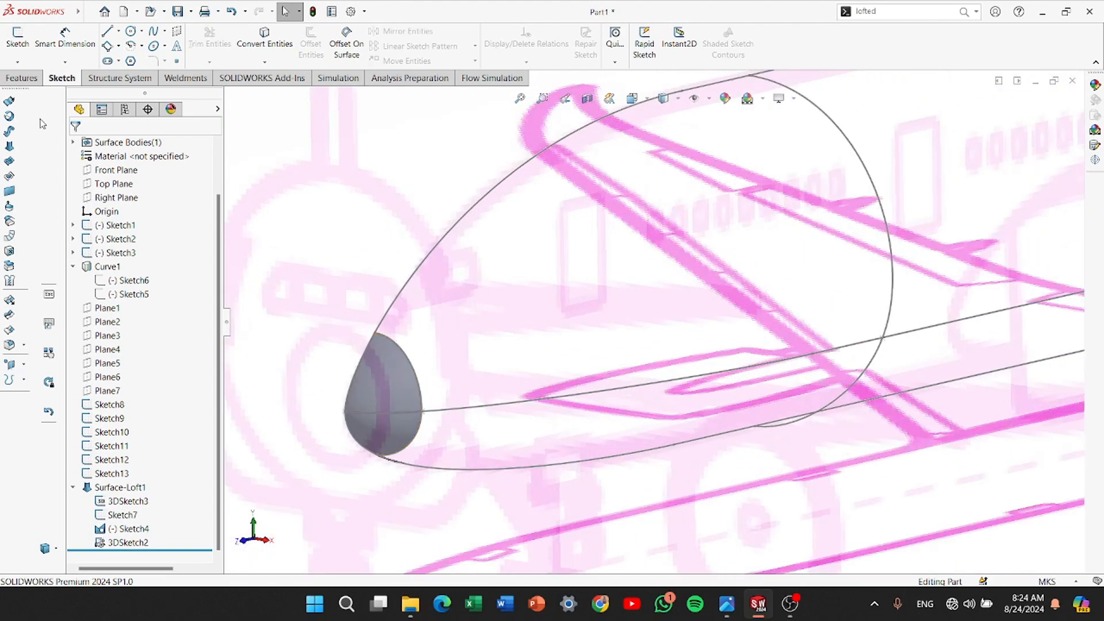
{"action": "left_click", "coordinate": [9, 146]}
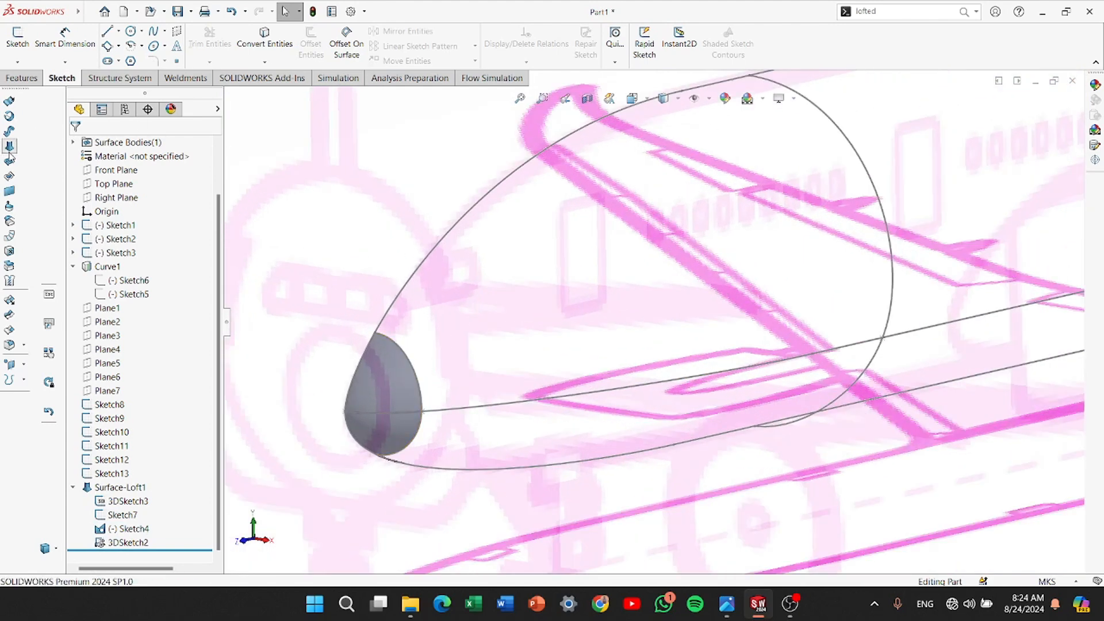
{"action": "left_click", "coordinate": [419, 388]}
{"action": "left_click", "coordinate": [892, 234]}
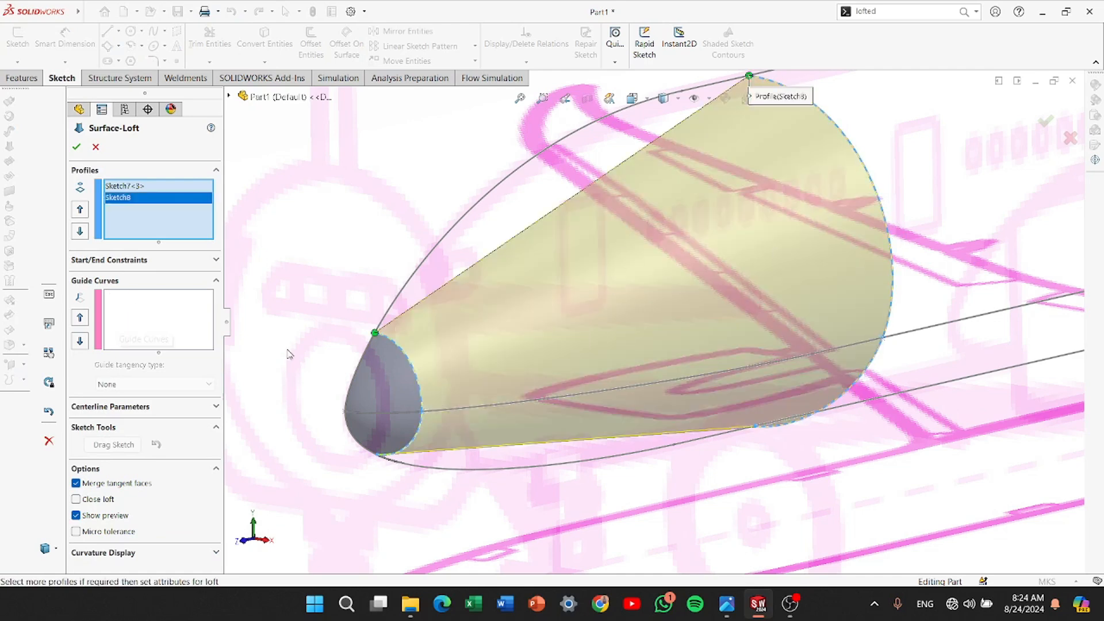
Add the upper nose curve with its straight continuation past Sketch8 as the first guide curve, using SelectionManager
{"action": "scroll", "coordinate": [444, 424], "scroll_direction": "down", "scroll_amount": 5}
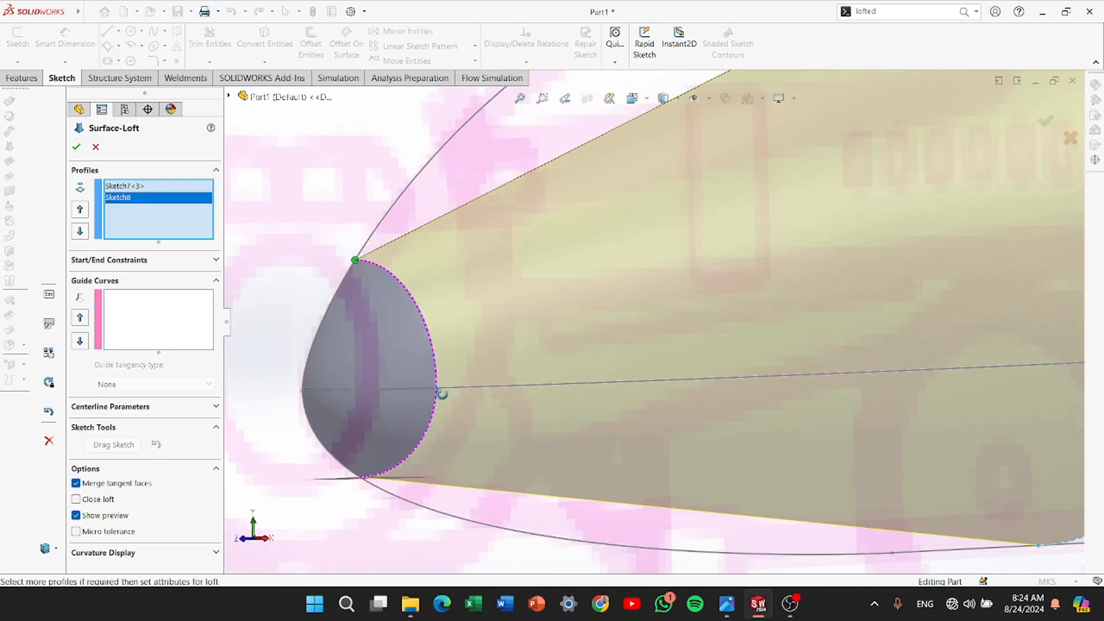
{"action": "scroll", "coordinate": [442, 394], "scroll_direction": "up", "scroll_amount": 5}
{"action": "right_click", "coordinate": [130, 303]}
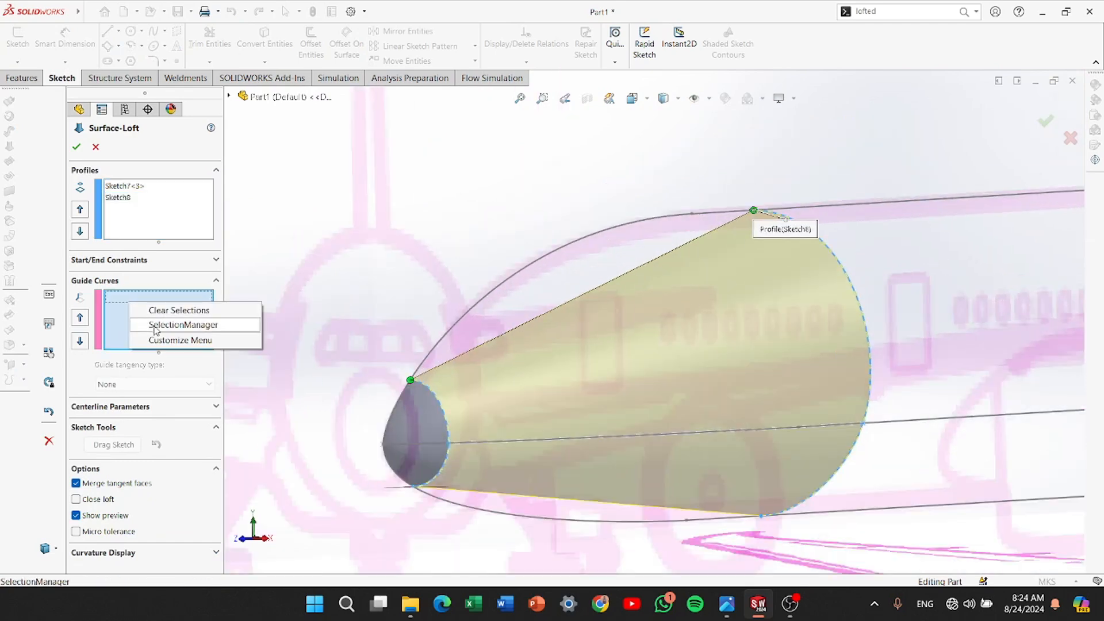
{"action": "left_click", "coordinate": [155, 326]}
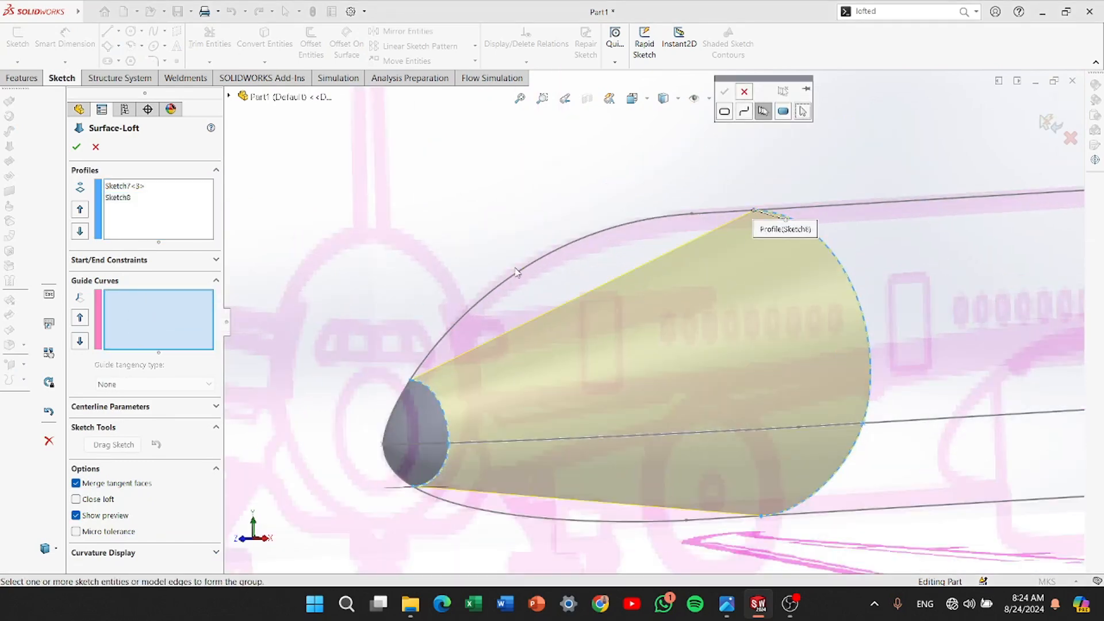
{"action": "left_click", "coordinate": [508, 284]}
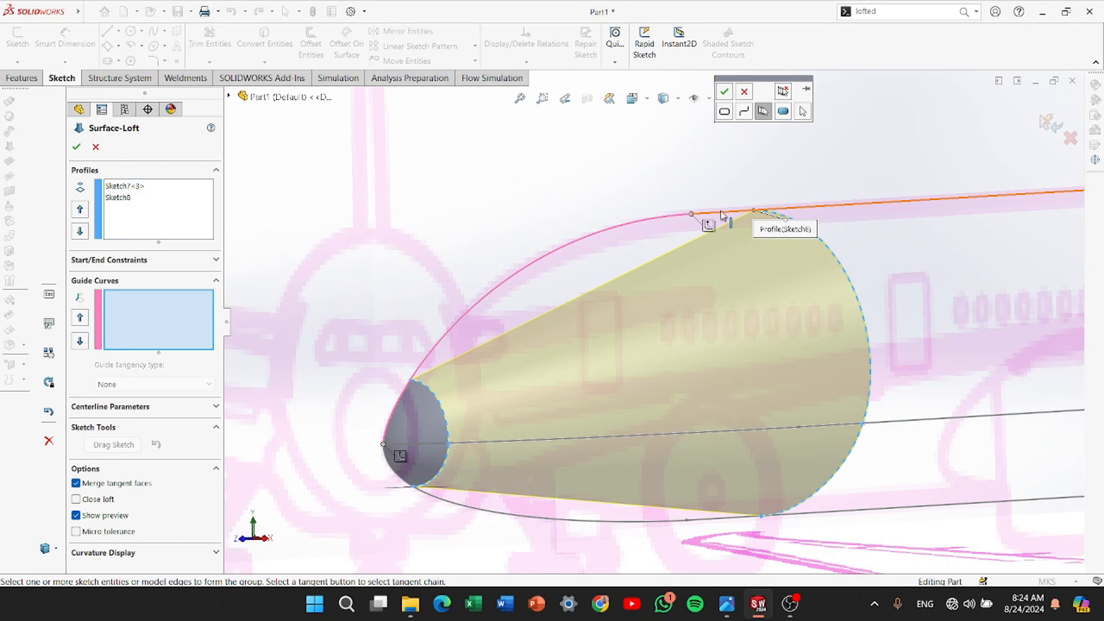
{"action": "left_click", "coordinate": [724, 91]}
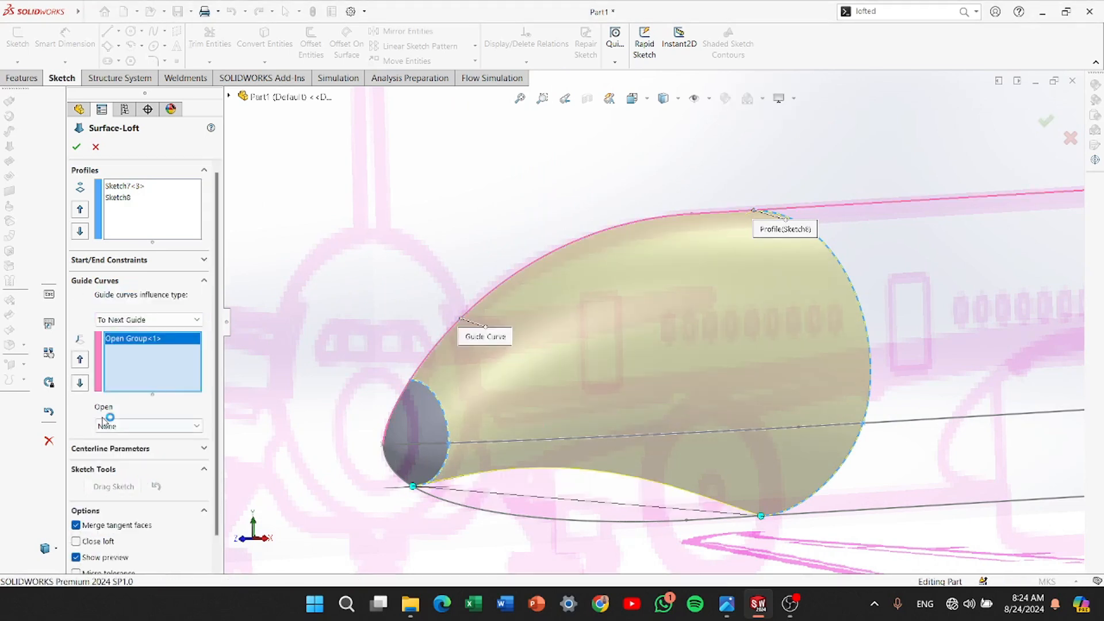
Add the side curve, with its segment continuing past Sketch8, through SelectionManager as the second guide curve
{"action": "right_click", "coordinate": [126, 374]}
{"action": "left_click", "coordinate": [193, 391]}
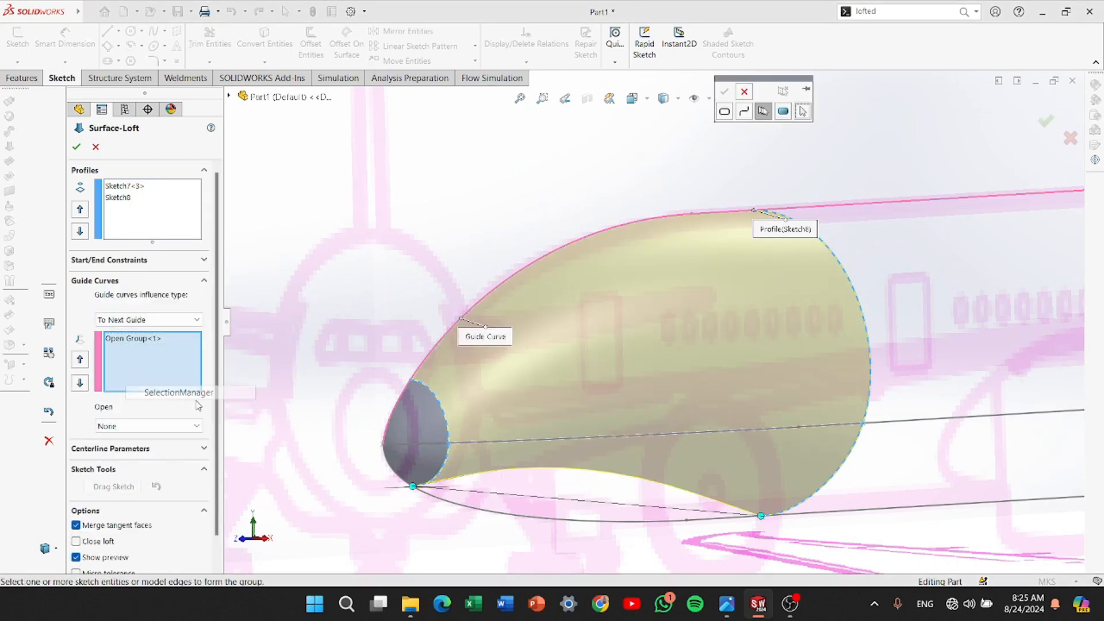
{"action": "left_click", "coordinate": [543, 442]}
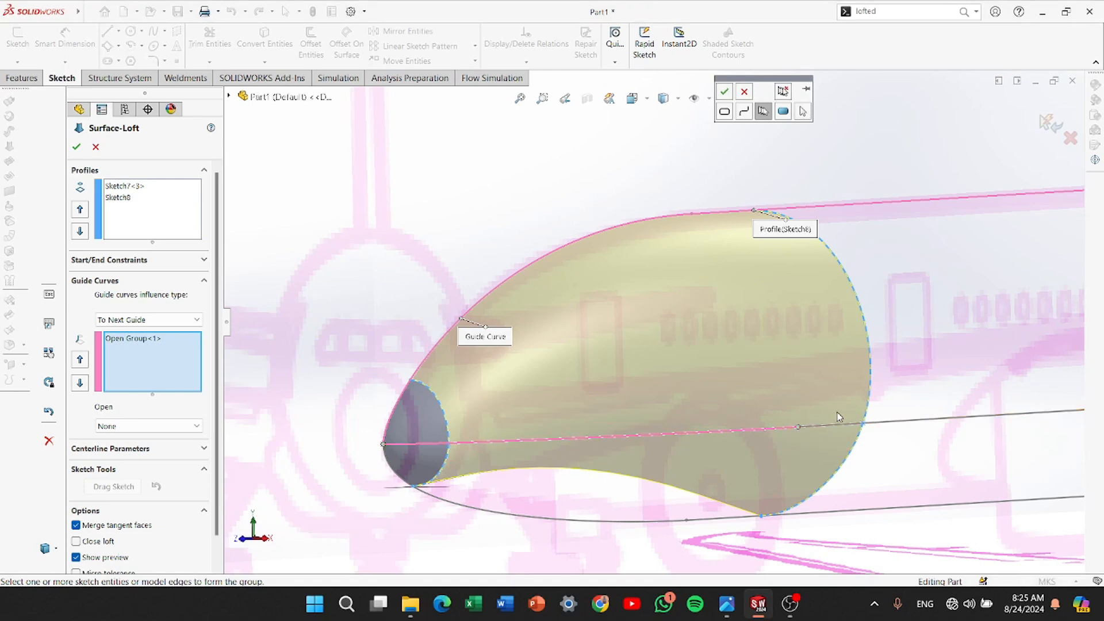
{"action": "scroll", "coordinate": [840, 417], "scroll_direction": "down", "scroll_amount": 5}
{"action": "scroll", "coordinate": [728, 420], "scroll_direction": "up", "scroll_amount": 3}
{"action": "middle_click_drag", "start_coordinate": [727, 421], "coordinate": [684, 406]}
{"action": "scroll", "coordinate": [684, 406], "scroll_direction": "up", "scroll_amount": 3}
{"action": "scroll", "coordinate": [375, 403], "scroll_direction": "down", "scroll_amount": 2}
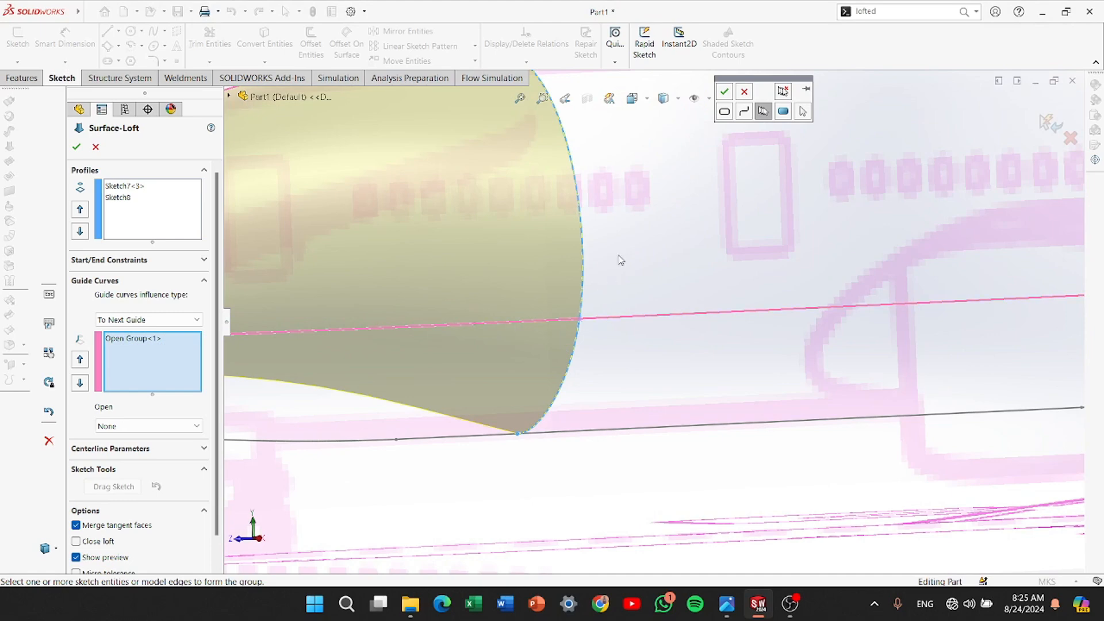
{"action": "left_click", "coordinate": [724, 91]}
Add the lower nose curve and its continuation as the third guide curve and accept the second surface loft
{"action": "scroll", "coordinate": [486, 412], "scroll_direction": "up", "scroll_amount": 5}
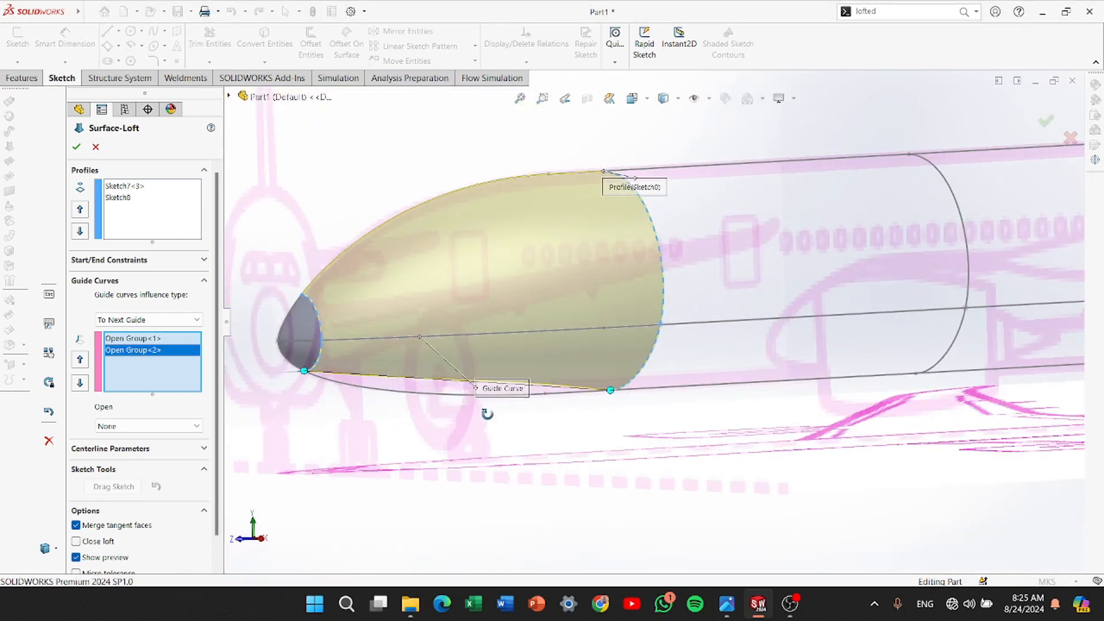
{"action": "right_click", "coordinate": [107, 369]}
{"action": "left_click", "coordinate": [133, 389]}
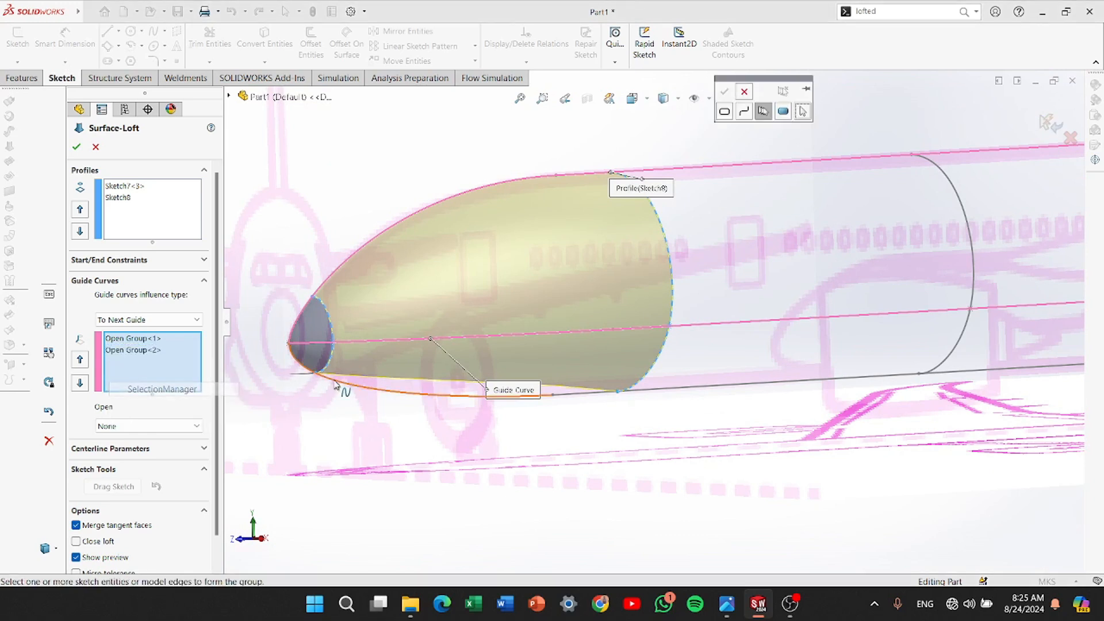
{"action": "left_click", "coordinate": [303, 373]}
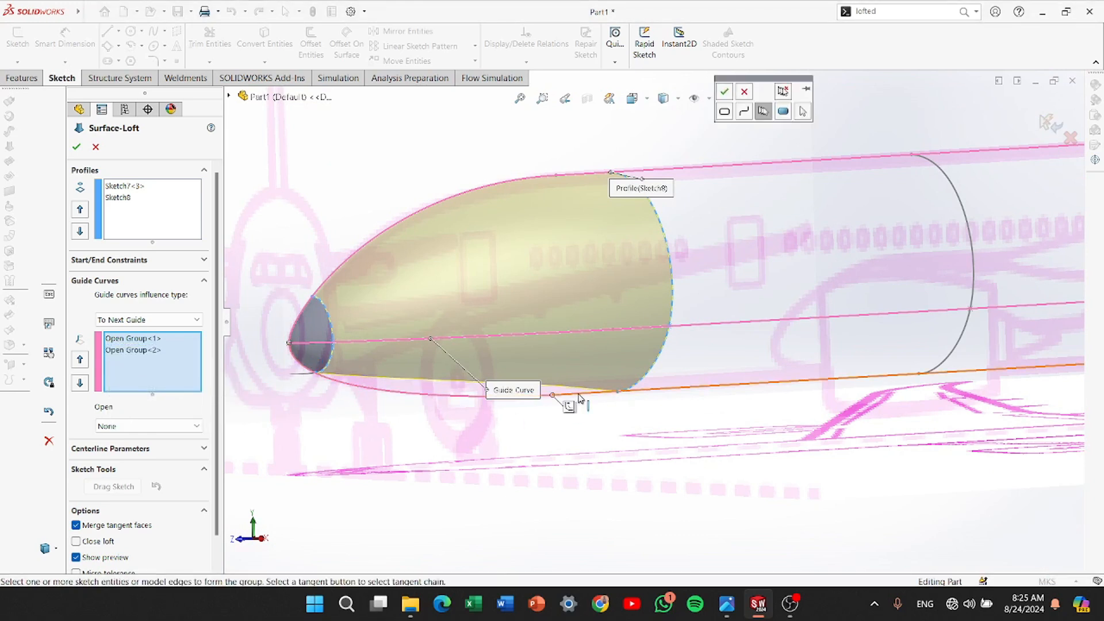
{"action": "left_click", "coordinate": [724, 91]}
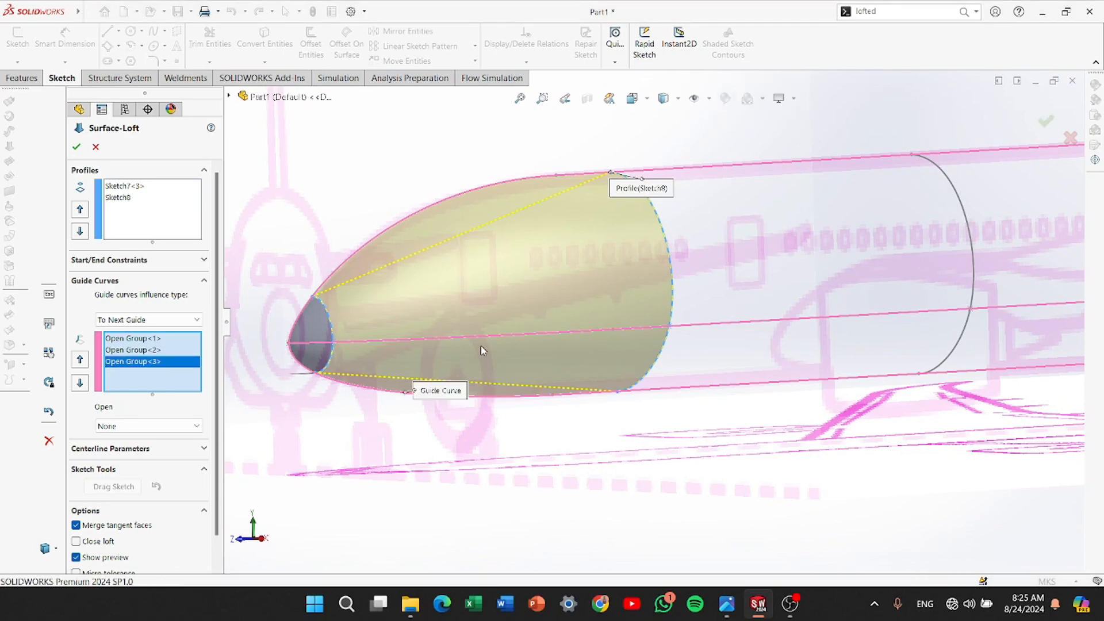
{"action": "middle_click_drag", "start_coordinate": [482, 350], "coordinate": [427, 358]}
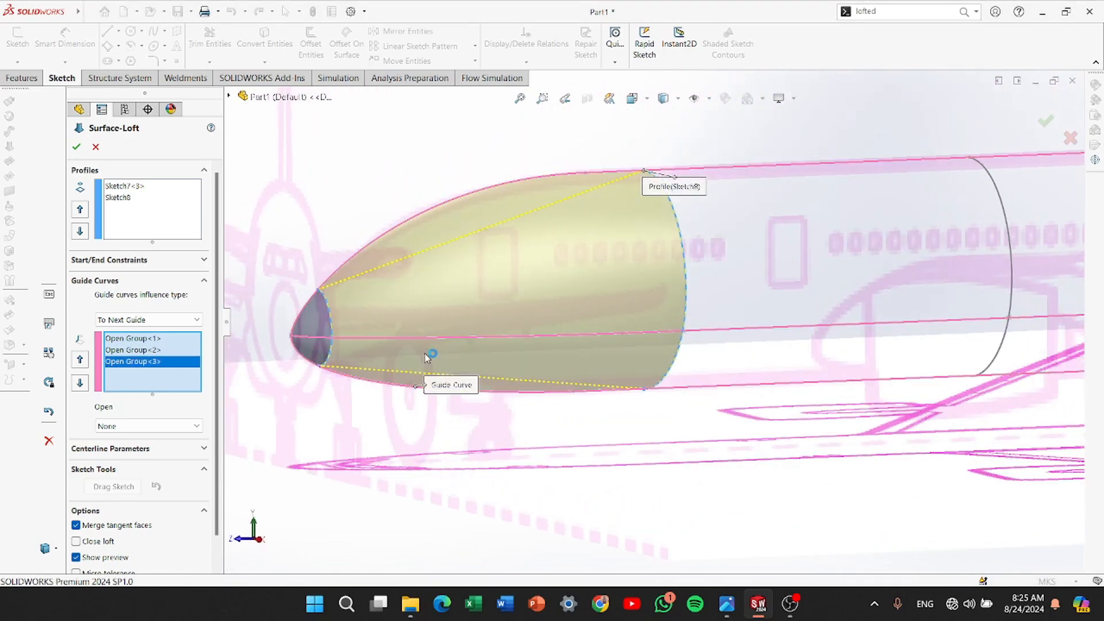
{"action": "left_click", "coordinate": [76, 147]}
Start a surface loft from the nose surface's rear edge through Sketch9, Sketch10 and Sketch11, moving Sketch11's connector to its lower endpoint
{"action": "scroll", "coordinate": [768, 359], "scroll_direction": "down", "scroll_amount": 5}
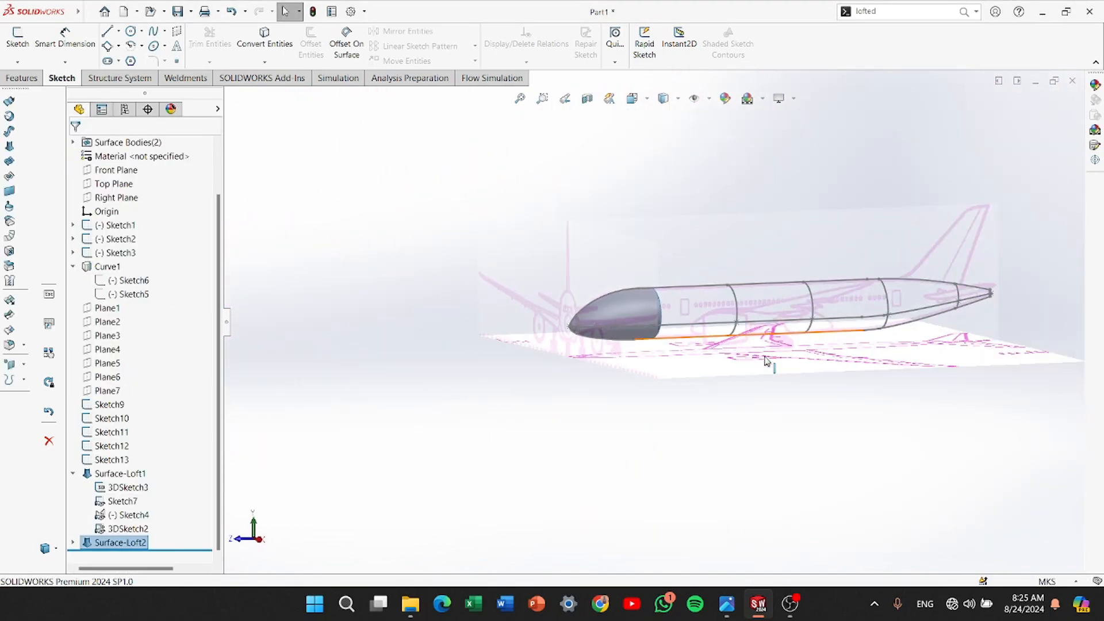
{"action": "scroll", "coordinate": [933, 275], "scroll_direction": "up", "scroll_amount": 6}
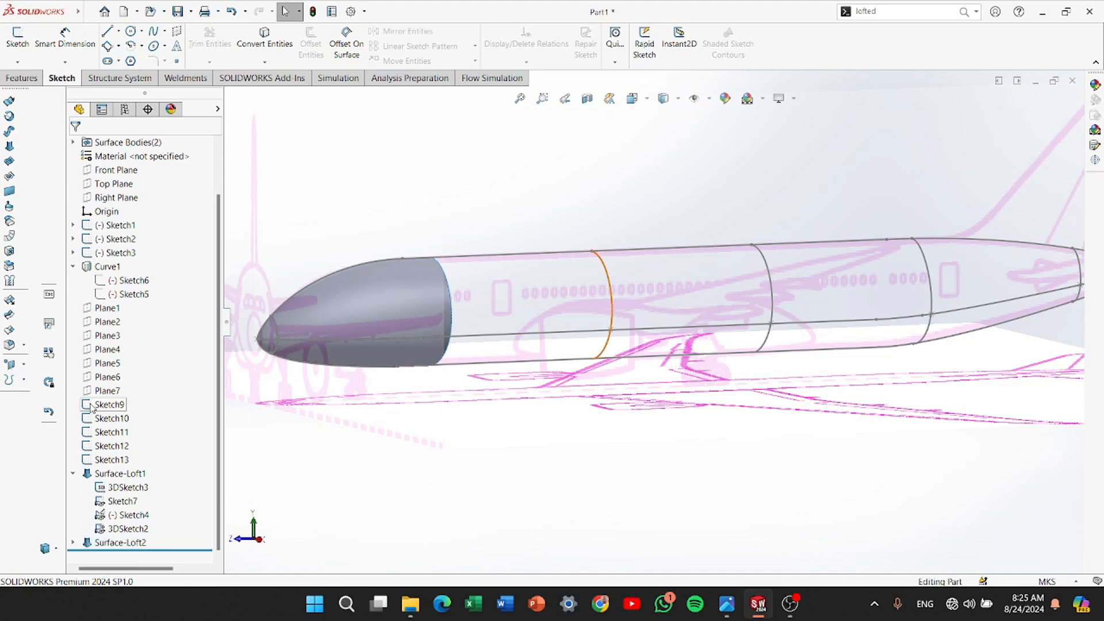
{"action": "left_click", "coordinate": [10, 146]}
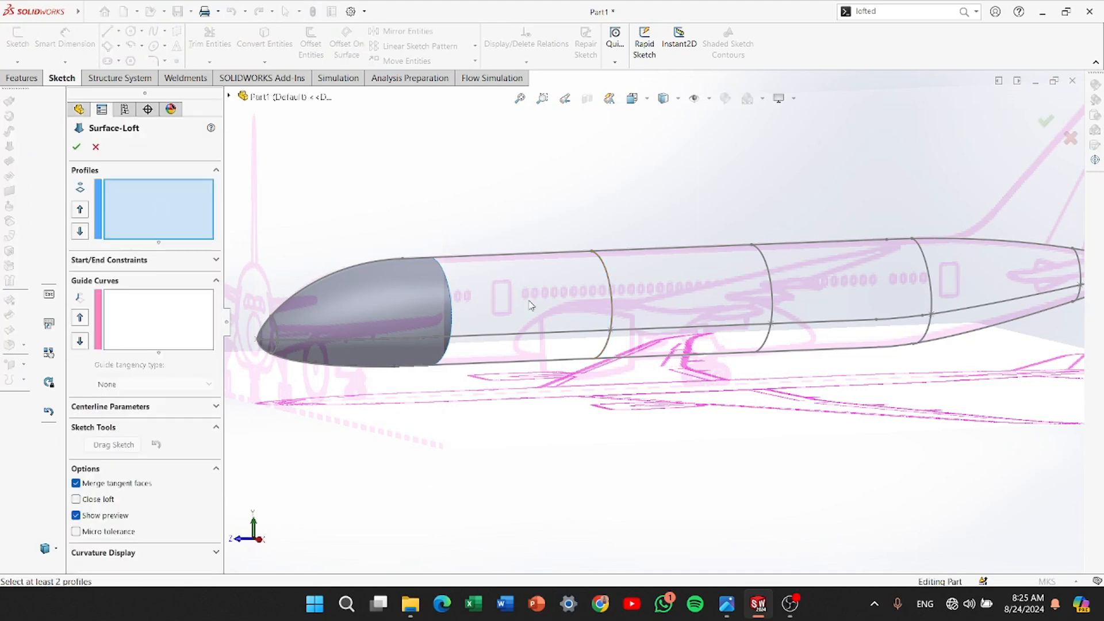
{"action": "scroll", "coordinate": [530, 305], "scroll_direction": "down", "scroll_amount": 3}
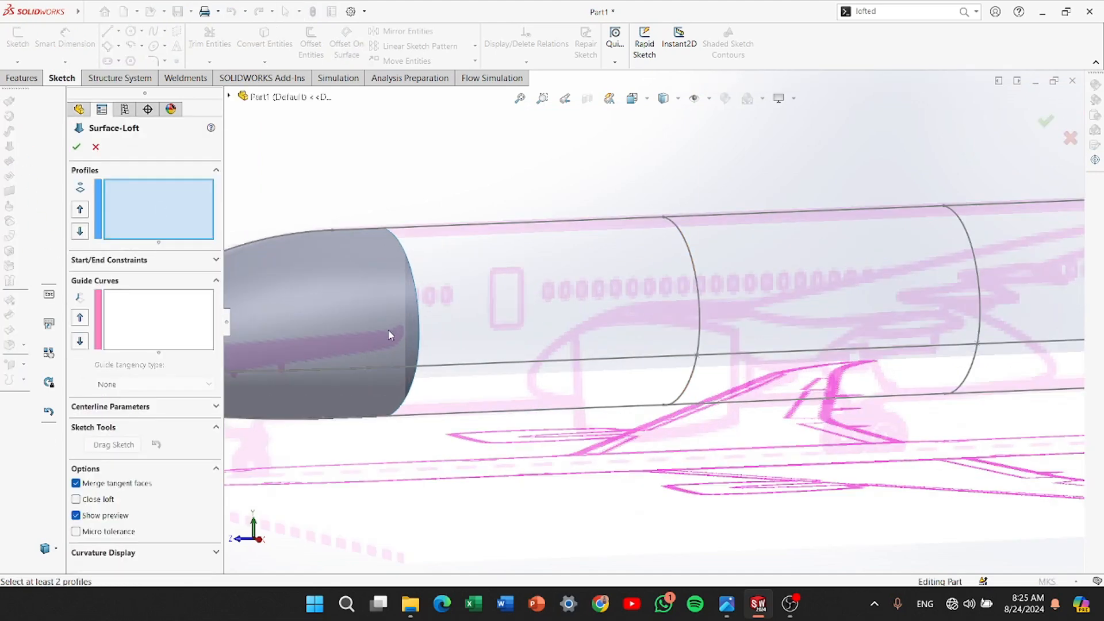
{"action": "left_click", "coordinate": [422, 343]}
{"action": "left_click", "coordinate": [699, 330]}
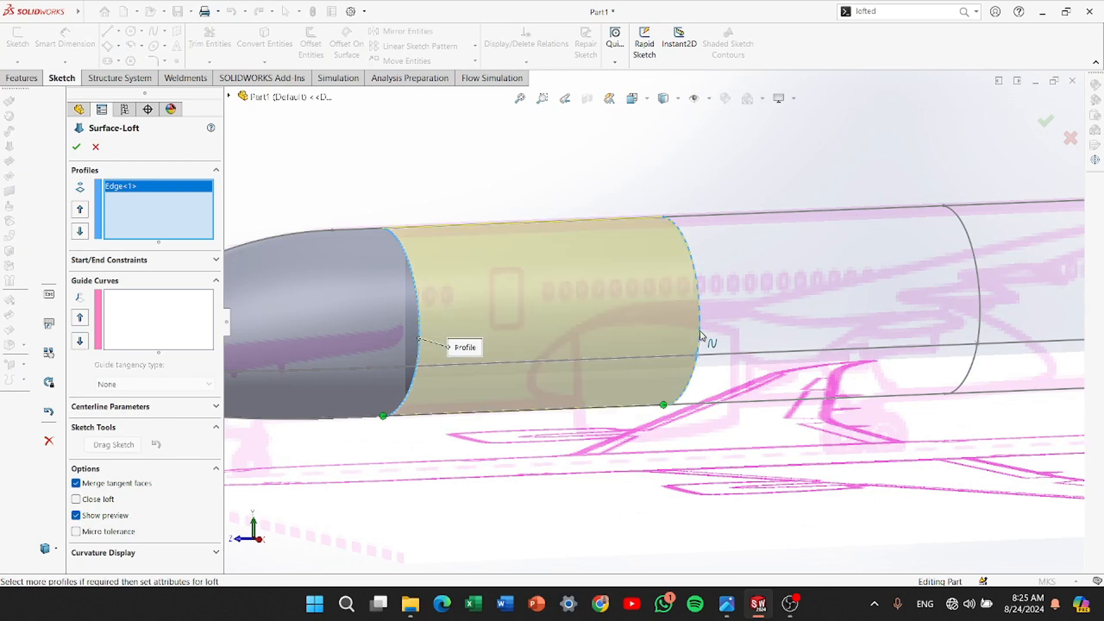
{"action": "left_click", "coordinate": [980, 316]}
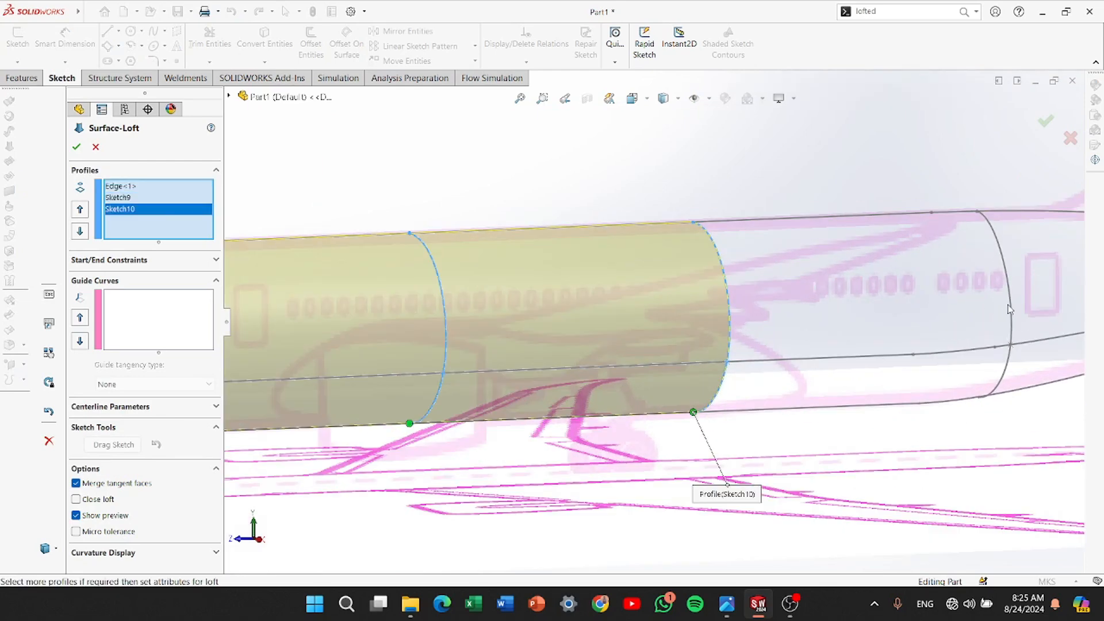
{"action": "left_click", "coordinate": [1009, 305]}
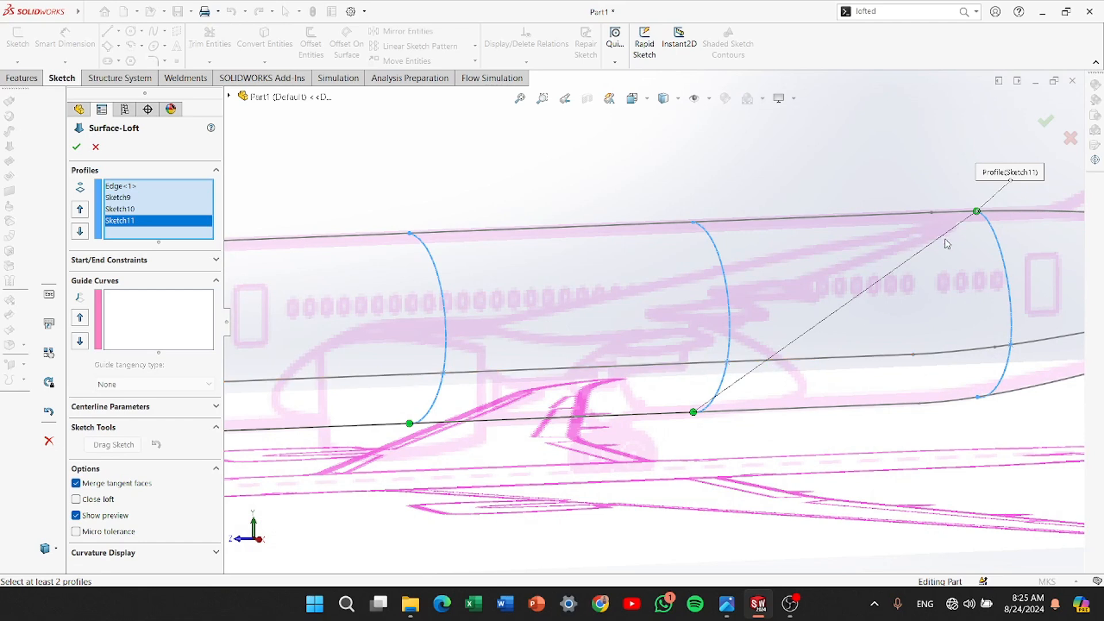
{"action": "left_click_drag", "start_coordinate": [976, 212], "coordinate": [978, 396]}
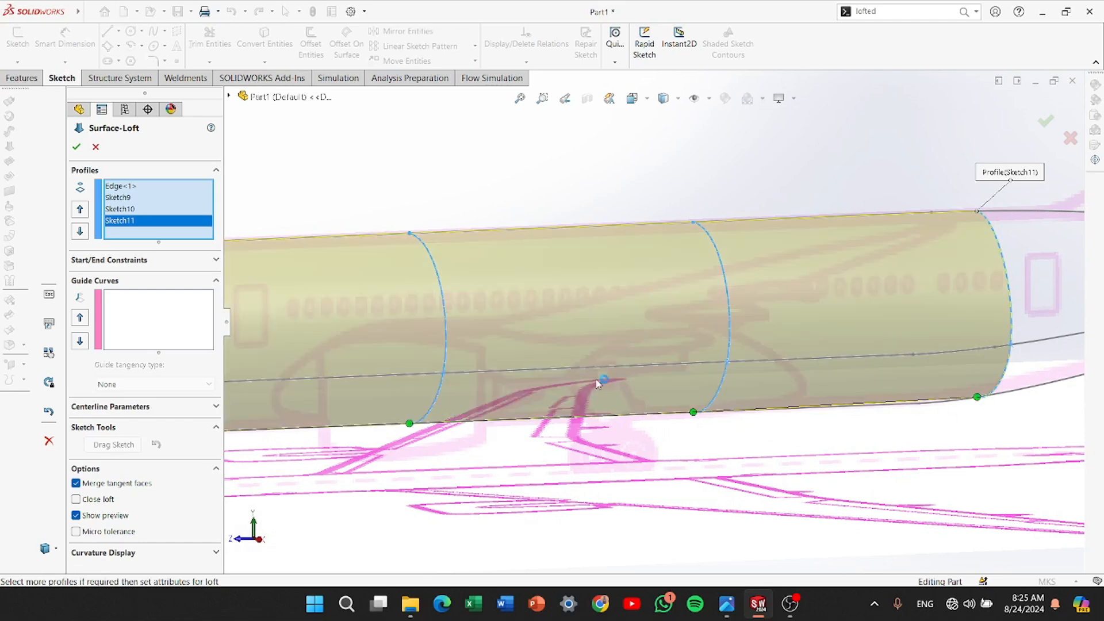
Add the upper fuselage line, with its continuation past Sketch11, through SelectionManager as the first guide curve
{"action": "scroll", "coordinate": [598, 380], "scroll_direction": "up", "scroll_amount": 3}
{"action": "scroll", "coordinate": [540, 298], "scroll_direction": "down", "scroll_amount": 3}
{"action": "right_click", "coordinate": [120, 312]}
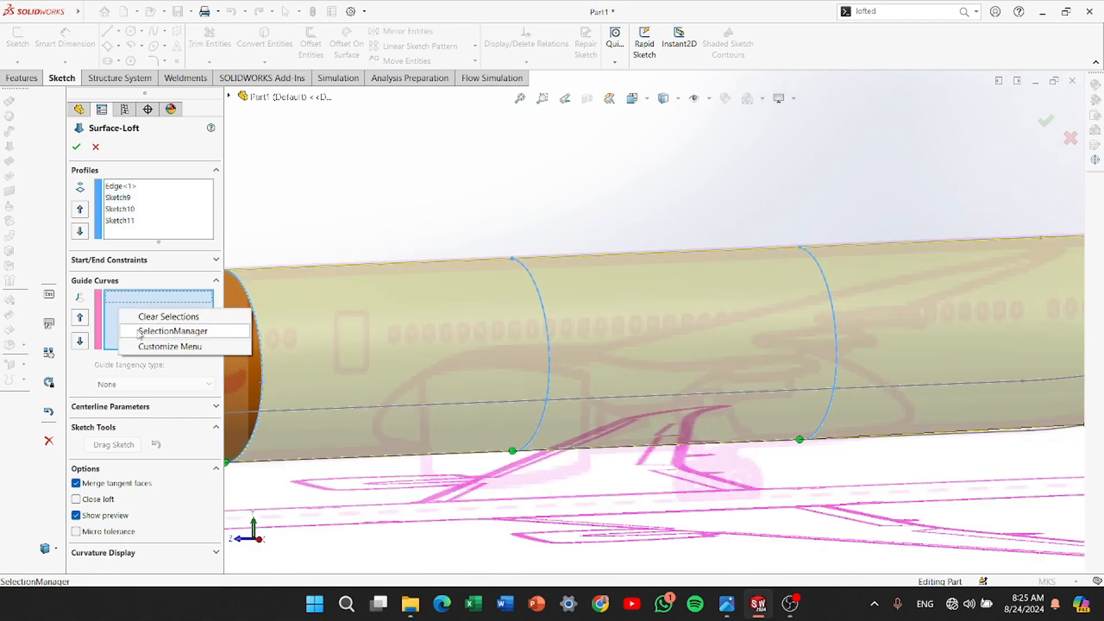
{"action": "left_click", "coordinate": [172, 331]}
{"action": "left_click", "coordinate": [391, 262]}
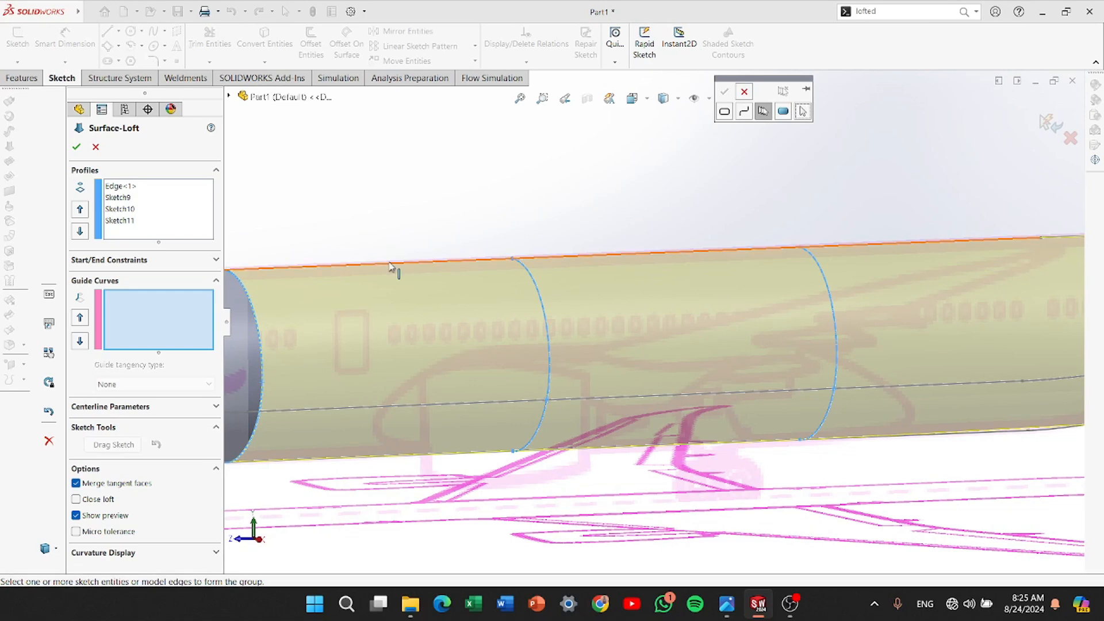
{"action": "scroll", "coordinate": [899, 354], "scroll_direction": "up", "scroll_amount": 2}
{"action": "scroll", "coordinate": [932, 271], "scroll_direction": "down", "scroll_amount": 2}
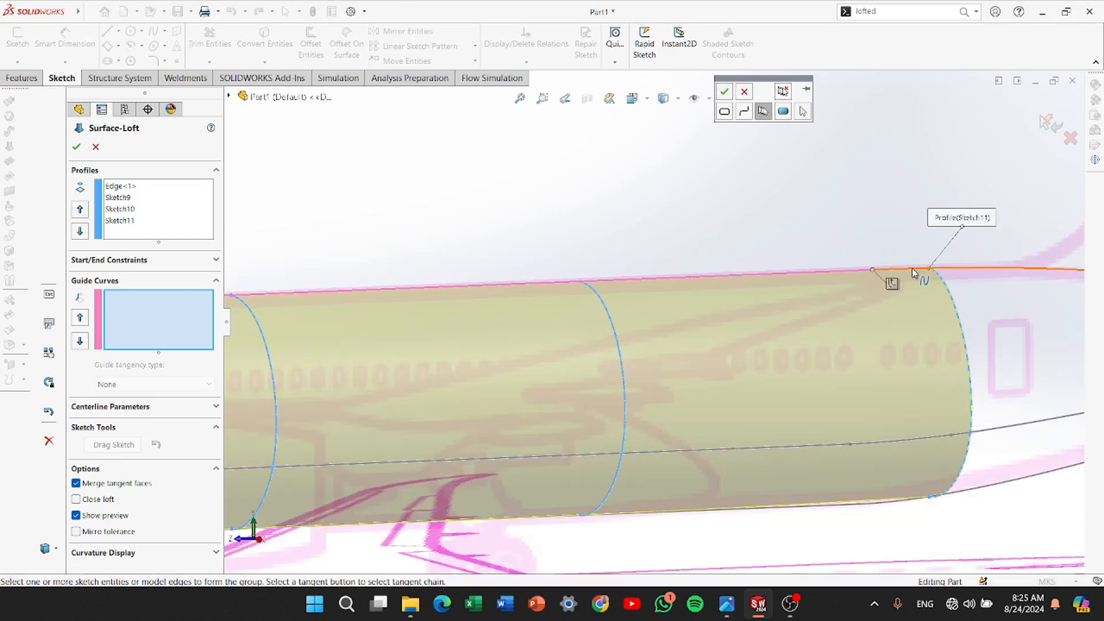
{"action": "left_click", "coordinate": [723, 91]}
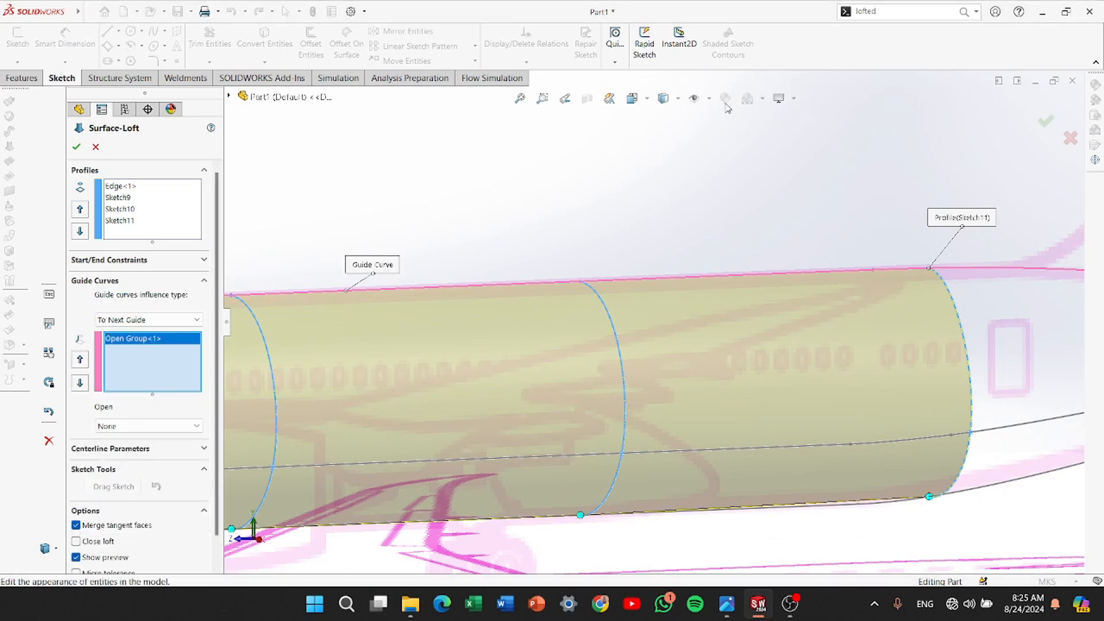
Add the straight side line and the tail segment following it as the second guide curve, using SelectionManager
{"action": "scroll", "coordinate": [557, 370], "scroll_direction": "up", "scroll_amount": 2}
{"action": "scroll", "coordinate": [423, 374], "scroll_direction": "down", "scroll_amount": 2}
{"action": "right_click", "coordinate": [144, 366]}
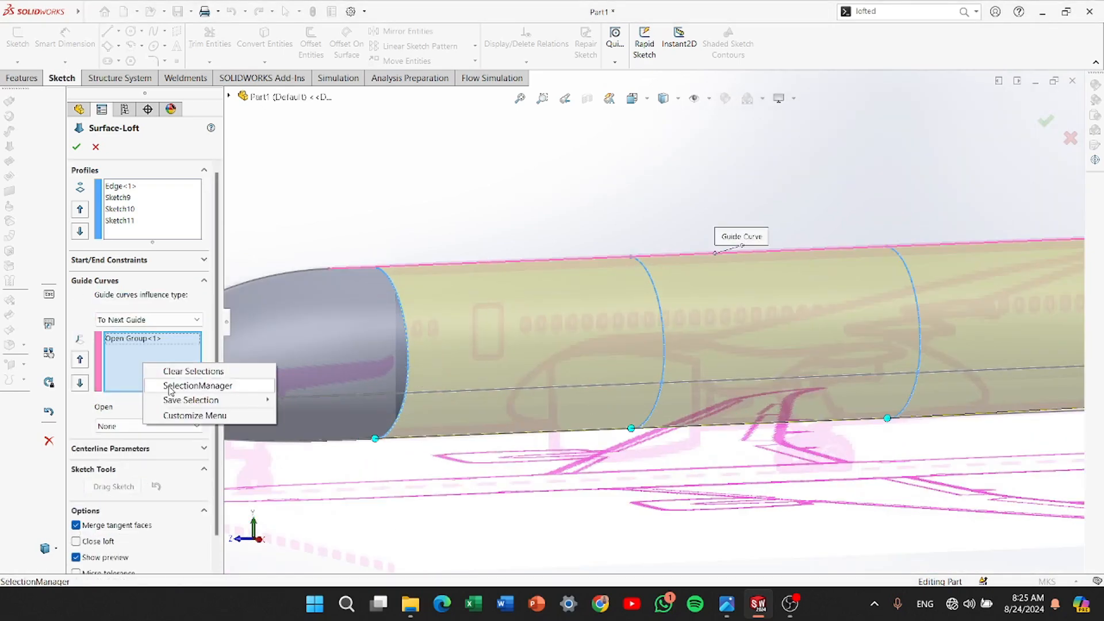
{"action": "left_click", "coordinate": [169, 385]}
{"action": "left_click", "coordinate": [523, 391]}
{"action": "scroll", "coordinate": [929, 364], "scroll_direction": "up", "scroll_amount": 3}
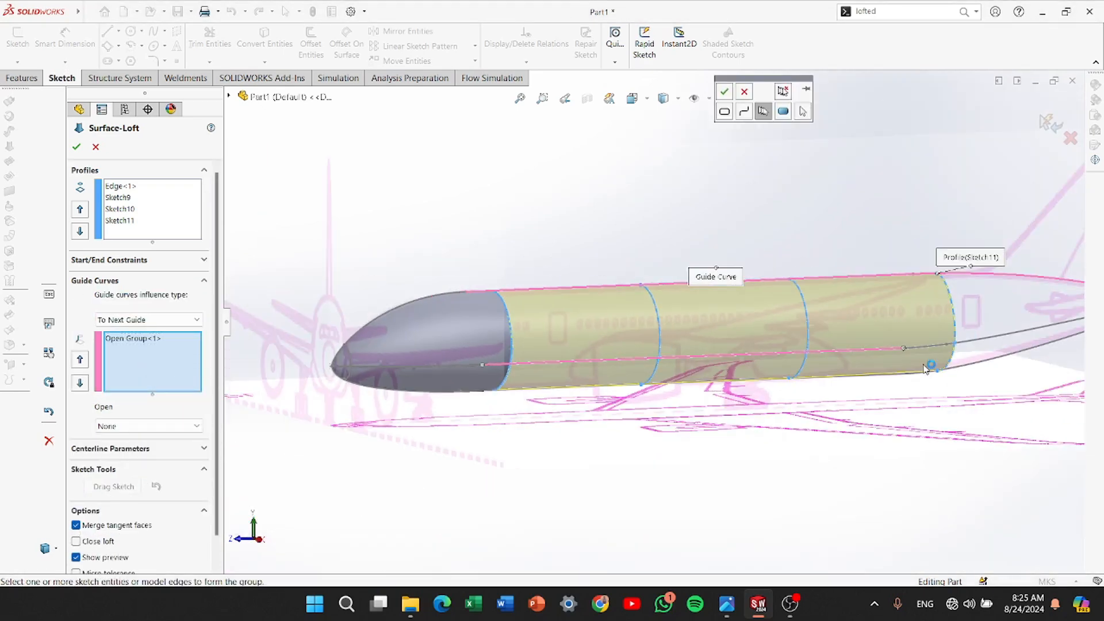
{"action": "scroll", "coordinate": [878, 339], "scroll_direction": "down", "scroll_amount": 3}
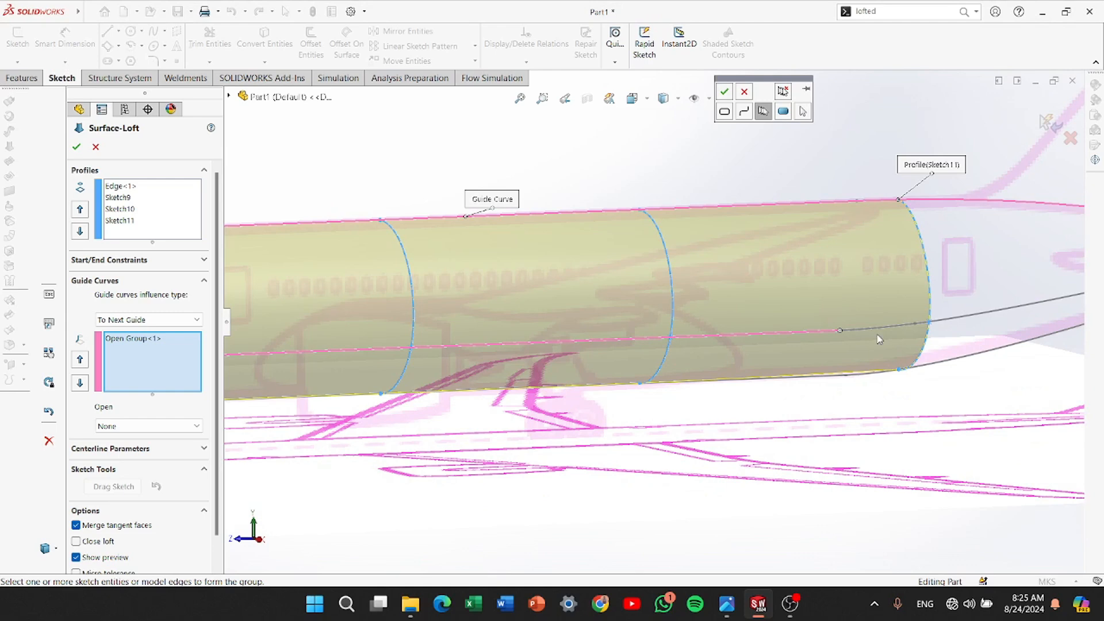
{"action": "left_click", "coordinate": [922, 323]}
{"action": "left_click", "coordinate": [724, 92]}
{"action": "scroll", "coordinate": [482, 392], "scroll_direction": "up", "scroll_amount": 2}
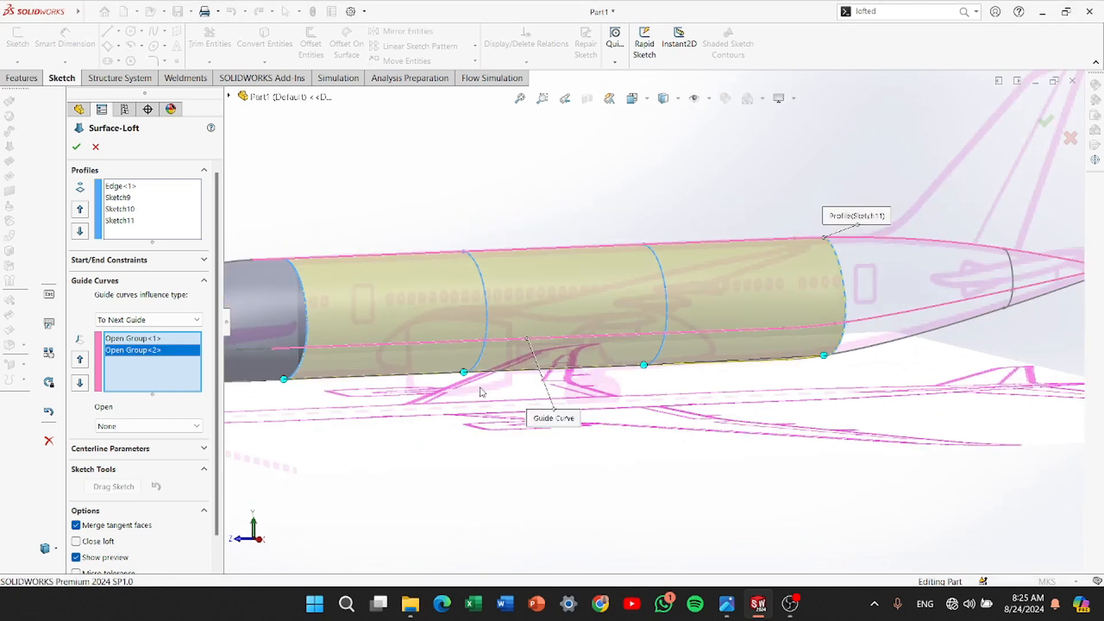
Add the lower fuselage line with its tail continuation as the third guide curve and check the loft preview in the Back view
{"action": "right_click", "coordinate": [139, 380]}
{"action": "left_click", "coordinate": [165, 401]}
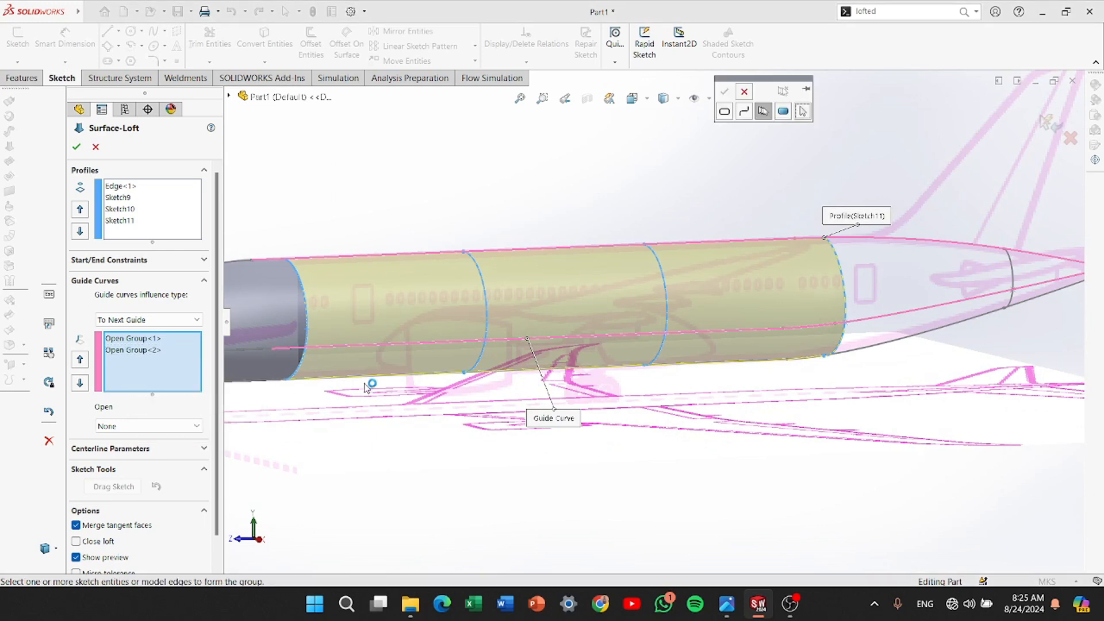
{"action": "left_click", "coordinate": [352, 377]}
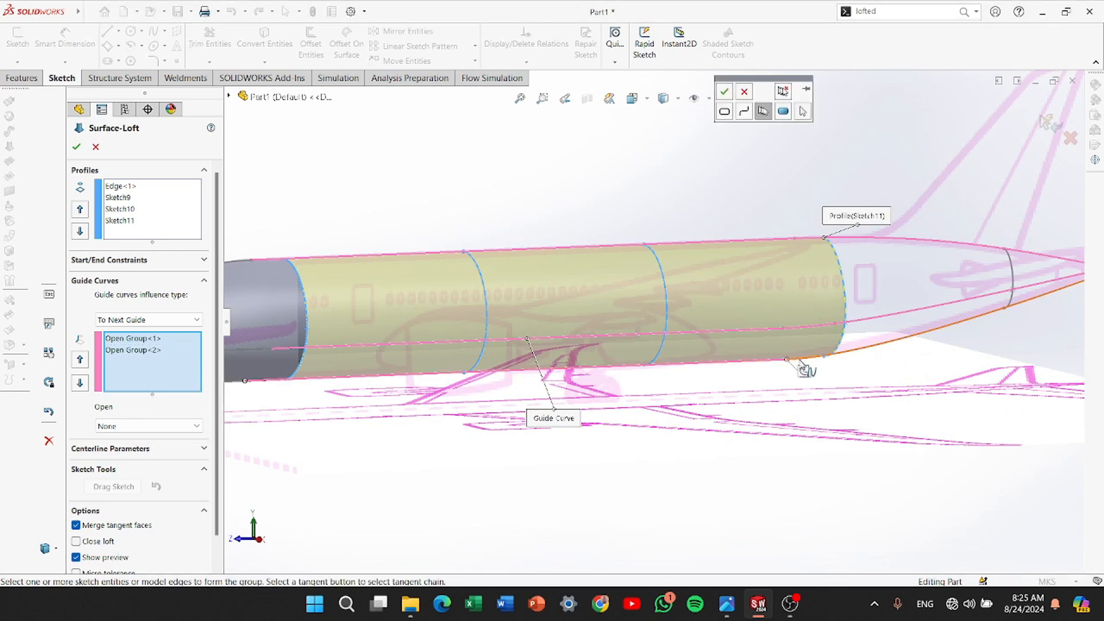
{"action": "left_click", "coordinate": [723, 98]}
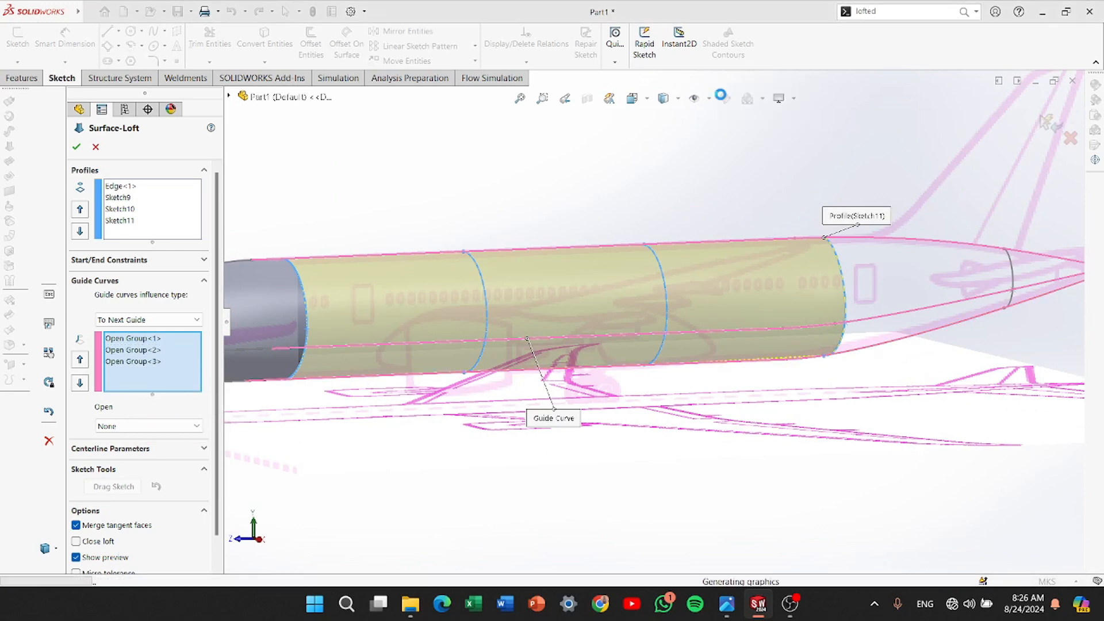
{"action": "scroll", "coordinate": [564, 431], "scroll_direction": "up", "scroll_amount": 5}
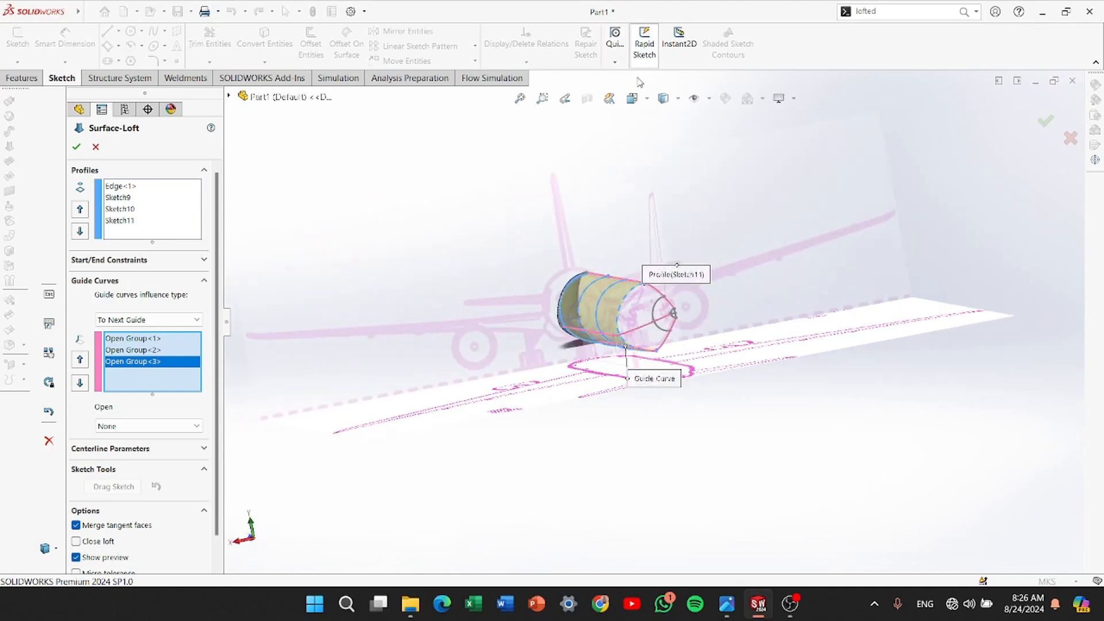
{"action": "left_click", "coordinate": [635, 100]}
{"action": "left_click", "coordinate": [525, 430]}
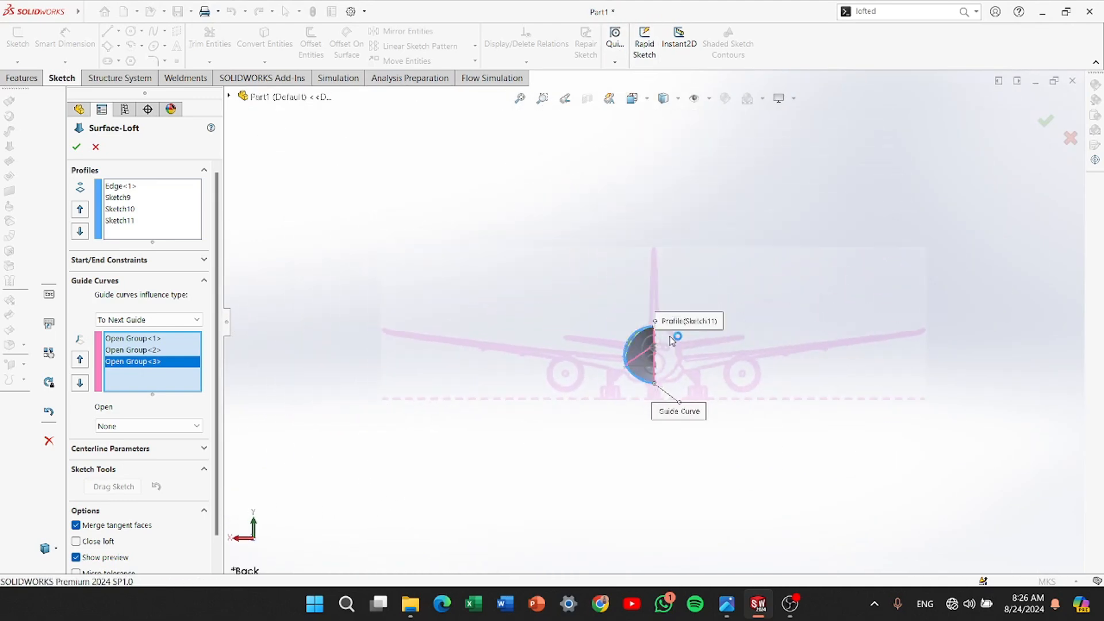
{"action": "scroll", "coordinate": [630, 353], "scroll_direction": "down", "scroll_amount": 10}
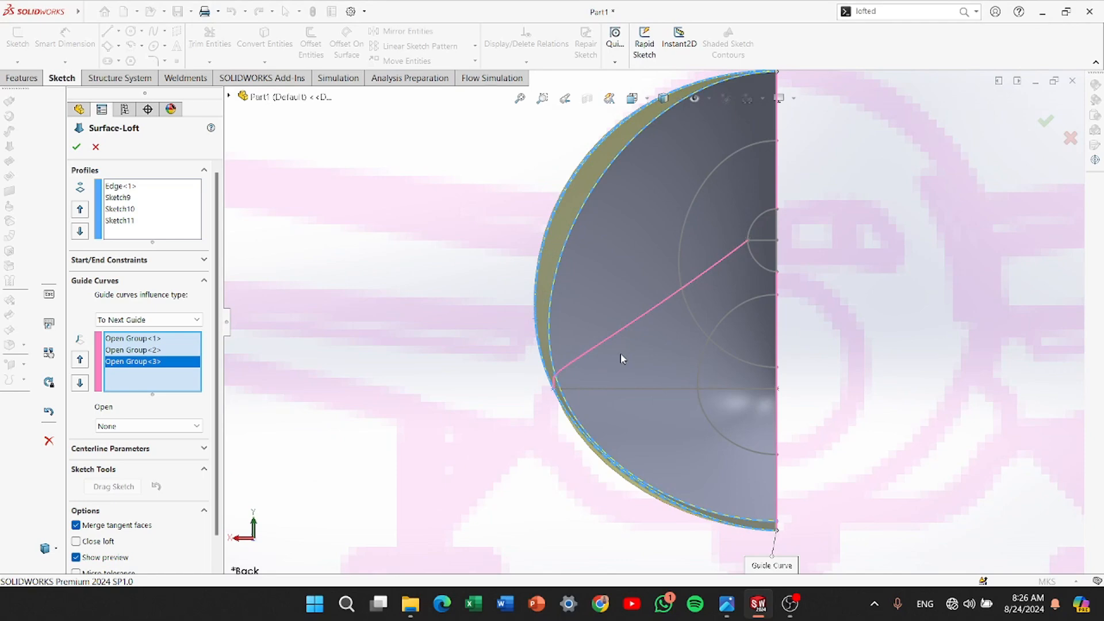
Examine the mid-fuselage loft preview against the side blueprint in the Right view, including its section boundaries
{"action": "scroll", "coordinate": [620, 354], "scroll_direction": "up", "scroll_amount": 4}
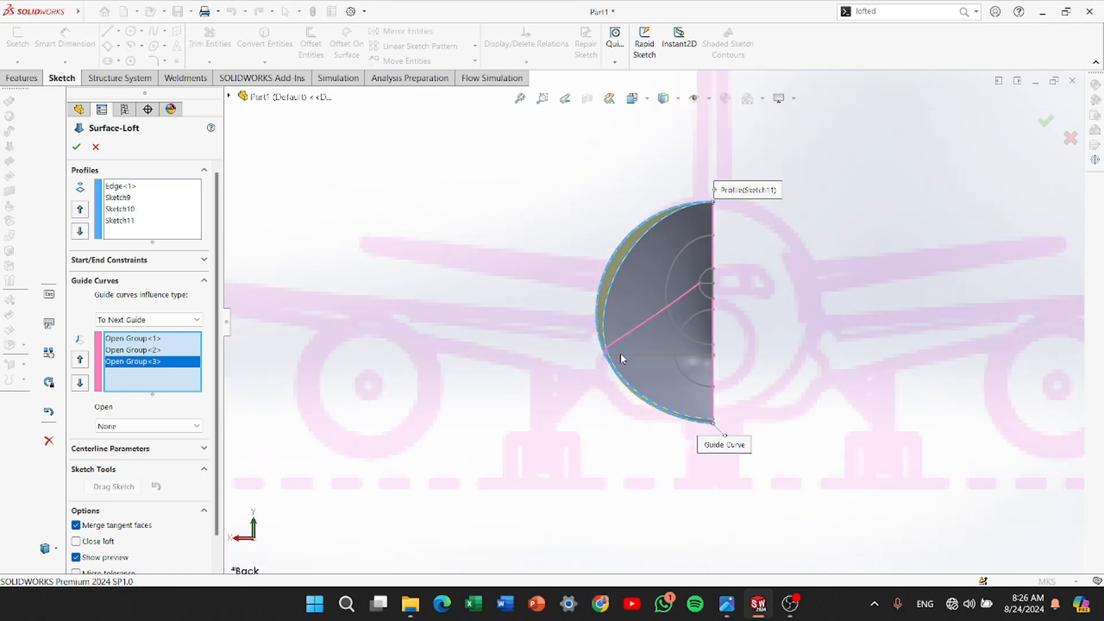
{"action": "middle_click_drag", "start_coordinate": [620, 354], "coordinate": [684, 379]}
{"action": "scroll", "coordinate": [684, 383], "scroll_direction": "up", "scroll_amount": 4}
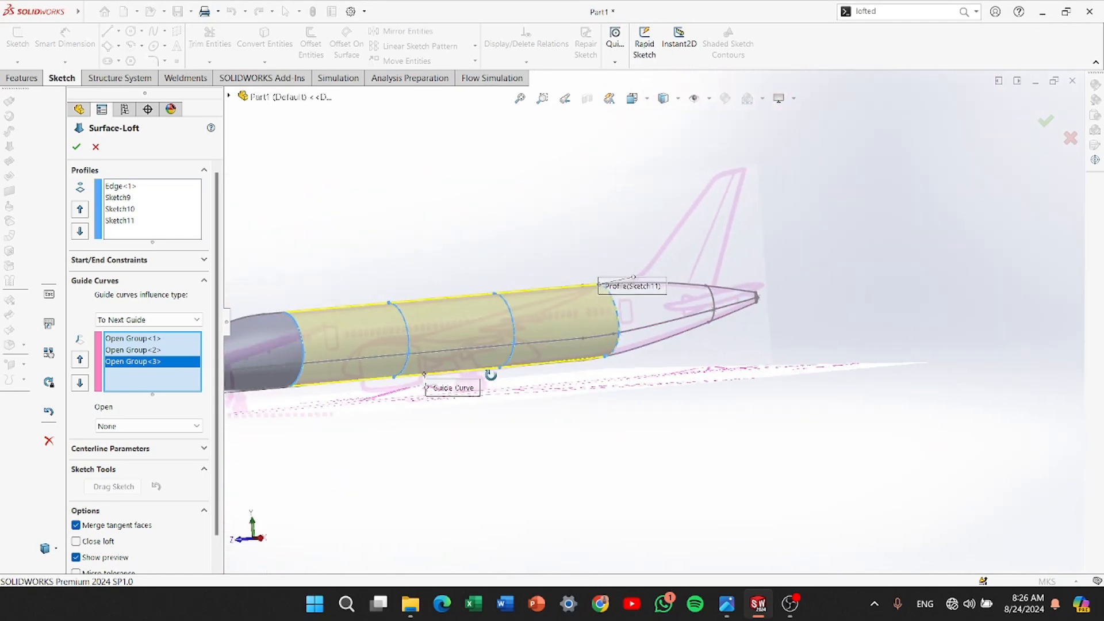
{"action": "scroll", "coordinate": [492, 364], "scroll_direction": "down", "scroll_amount": 4}
{"action": "middle_click_drag", "start_coordinate": [493, 363], "coordinate": [574, 343]}
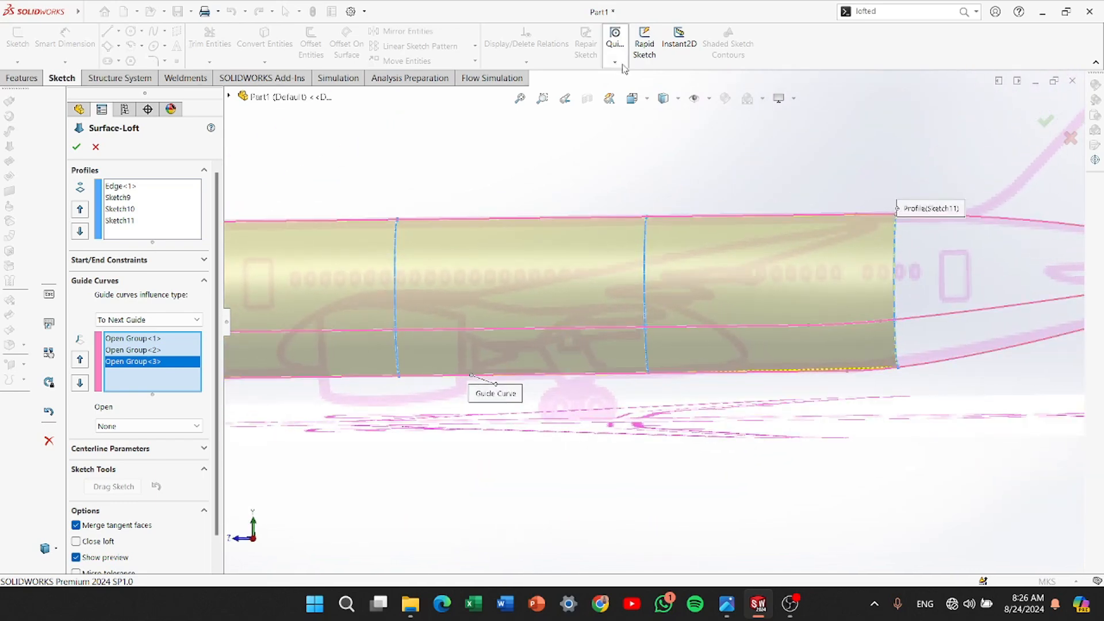
{"action": "left_click", "coordinate": [632, 98]}
{"action": "left_click", "coordinate": [476, 430]}
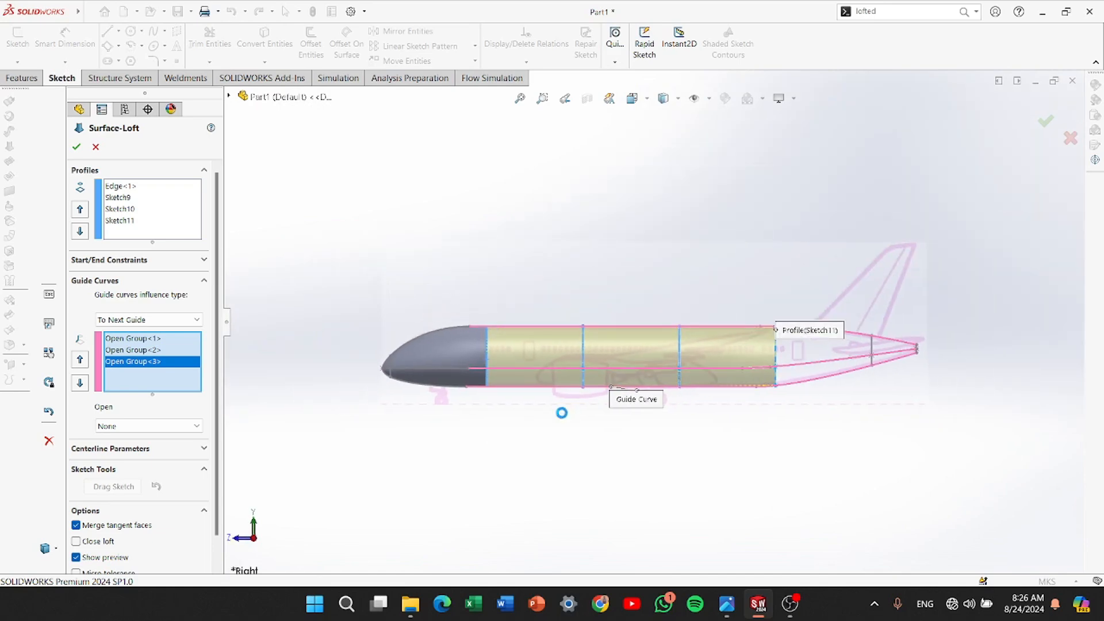
{"action": "scroll", "coordinate": [596, 414], "scroll_direction": "down", "scroll_amount": 2}
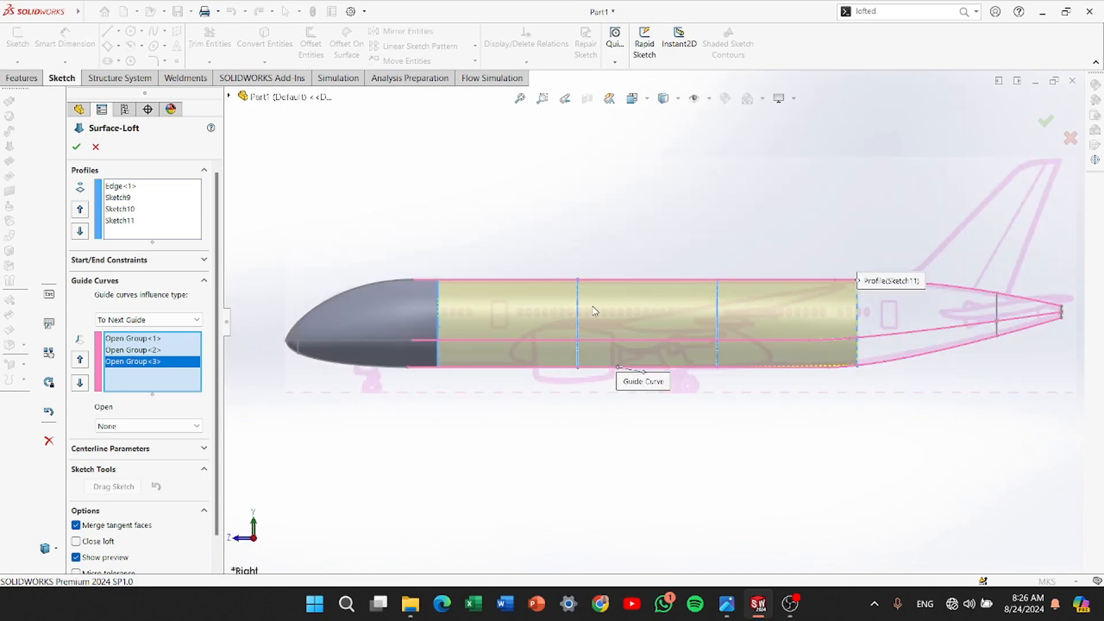
{"action": "scroll", "coordinate": [624, 330], "scroll_direction": "down", "scroll_amount": 5}
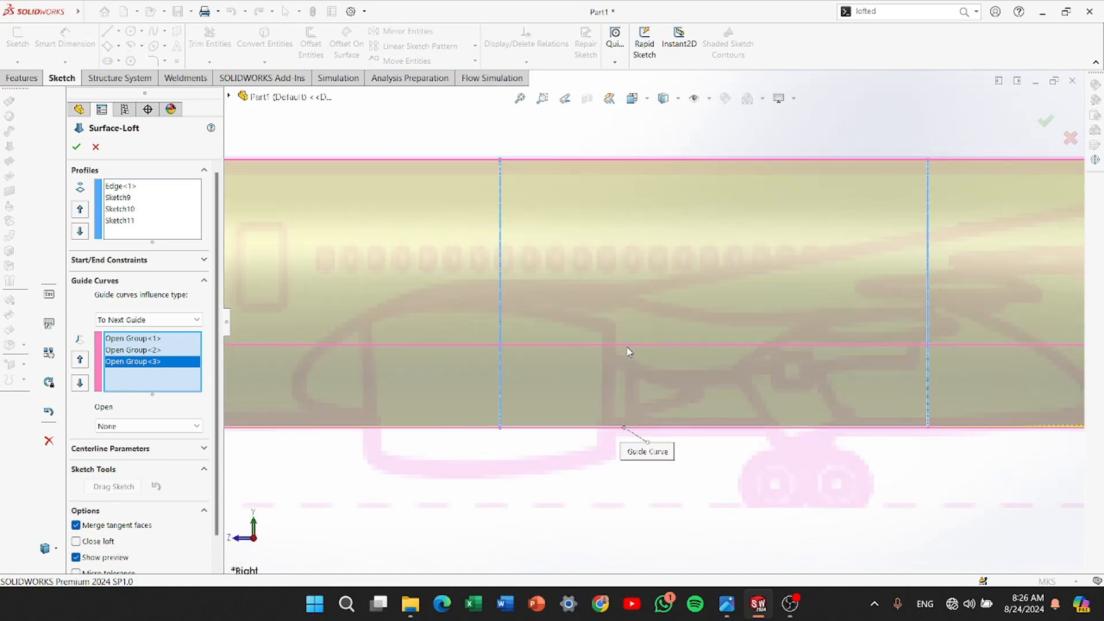
{"action": "scroll", "coordinate": [628, 351], "scroll_direction": "up", "scroll_amount": 4}
{"action": "scroll", "coordinate": [684, 374], "scroll_direction": "down", "scroll_amount": 1}
{"action": "scroll", "coordinate": [686, 375], "scroll_direction": "up", "scroll_amount": 1}
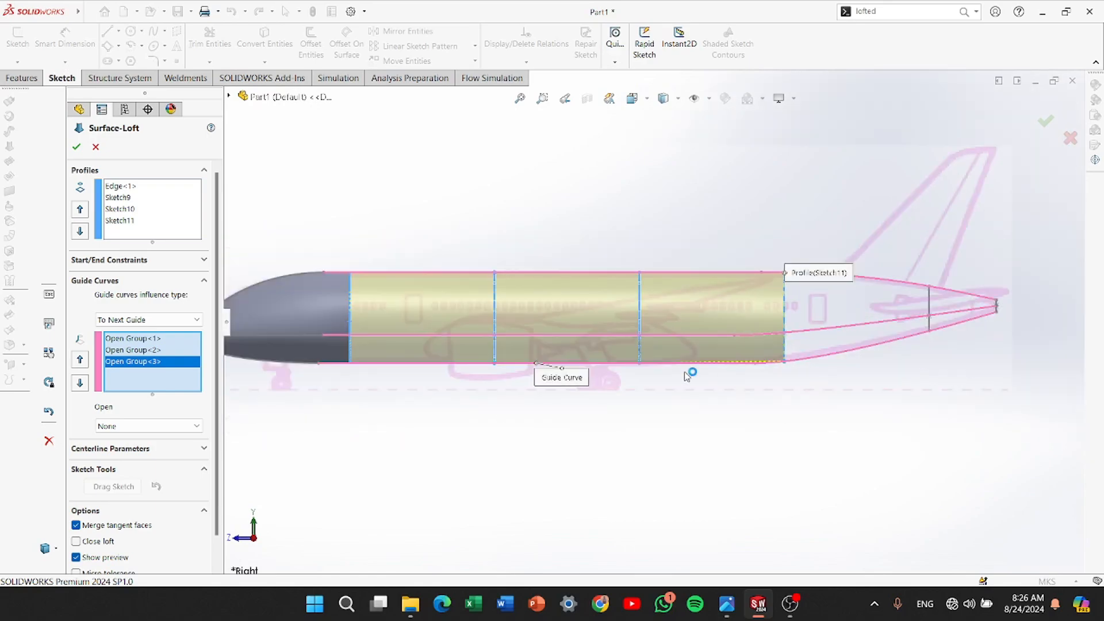
Examine the mid-fuselage loft preview against the plan blueprint from above, along its outer side edge
{"action": "middle_click_drag", "start_coordinate": [689, 374], "coordinate": [620, 193]}
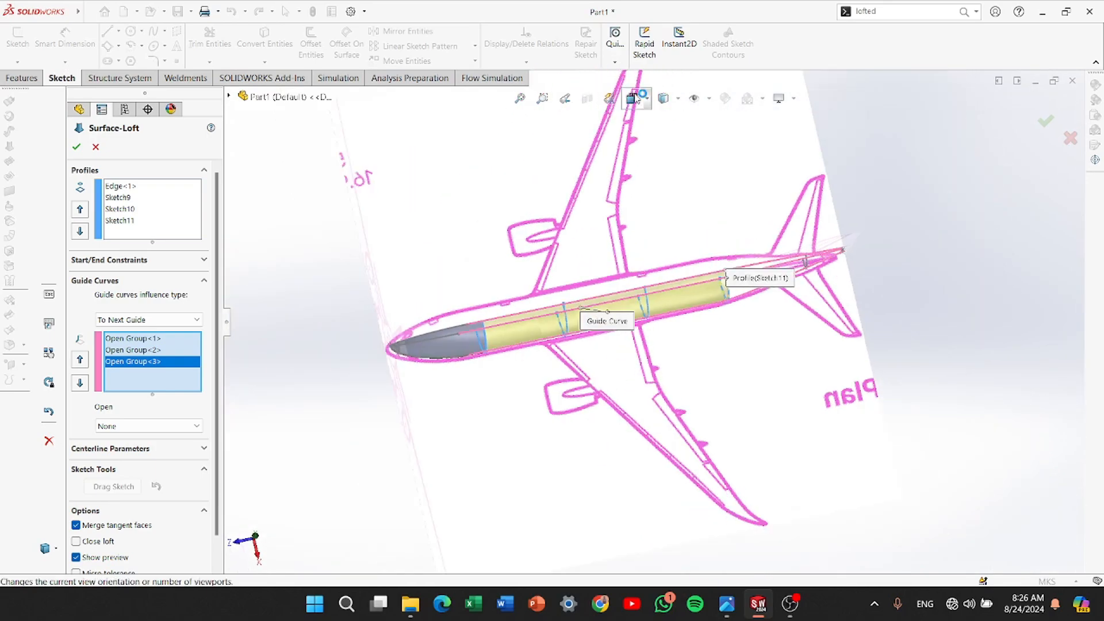
{"action": "left_click", "coordinate": [636, 99]}
{"action": "left_click", "coordinate": [687, 361]}
{"action": "scroll", "coordinate": [689, 361], "scroll_direction": "down", "scroll_amount": 4}
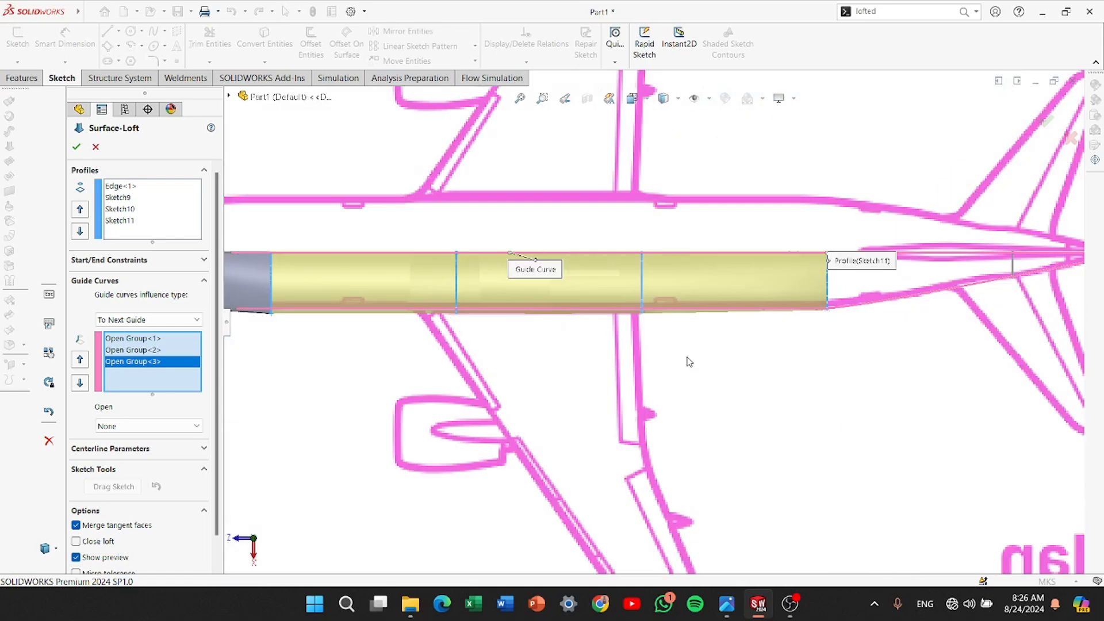
{"action": "scroll", "coordinate": [701, 317], "scroll_direction": "down", "scroll_amount": 3}
{"action": "scroll", "coordinate": [518, 340], "scroll_direction": "up", "scroll_amount": 3}
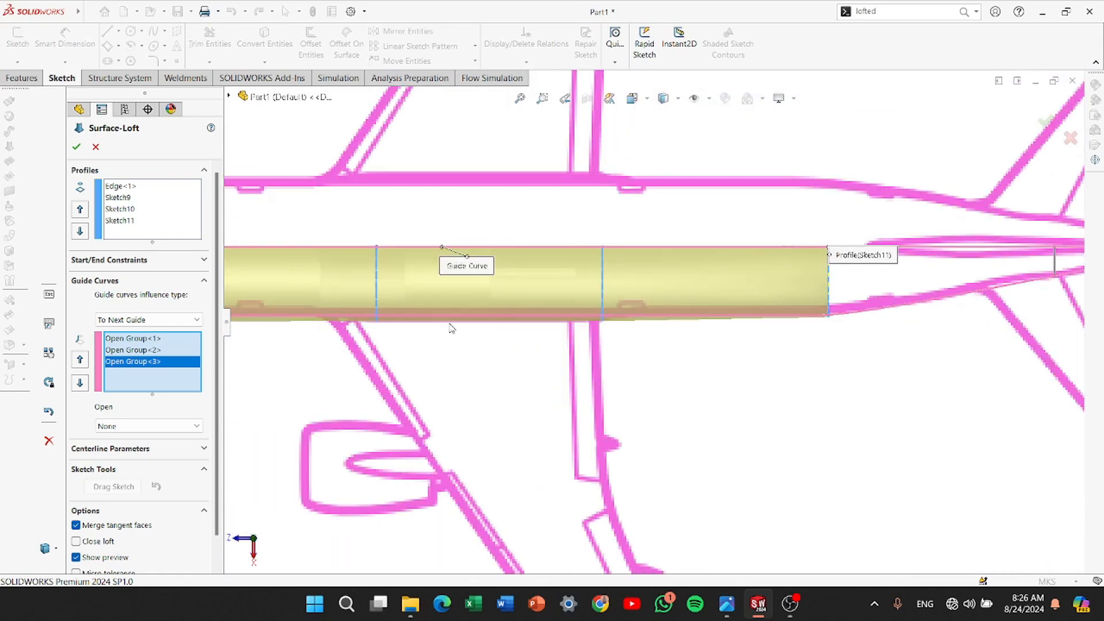
{"action": "scroll", "coordinate": [451, 328], "scroll_direction": "up", "scroll_amount": 5}
{"action": "scroll", "coordinate": [596, 321], "scroll_direction": "down", "scroll_amount": 5}
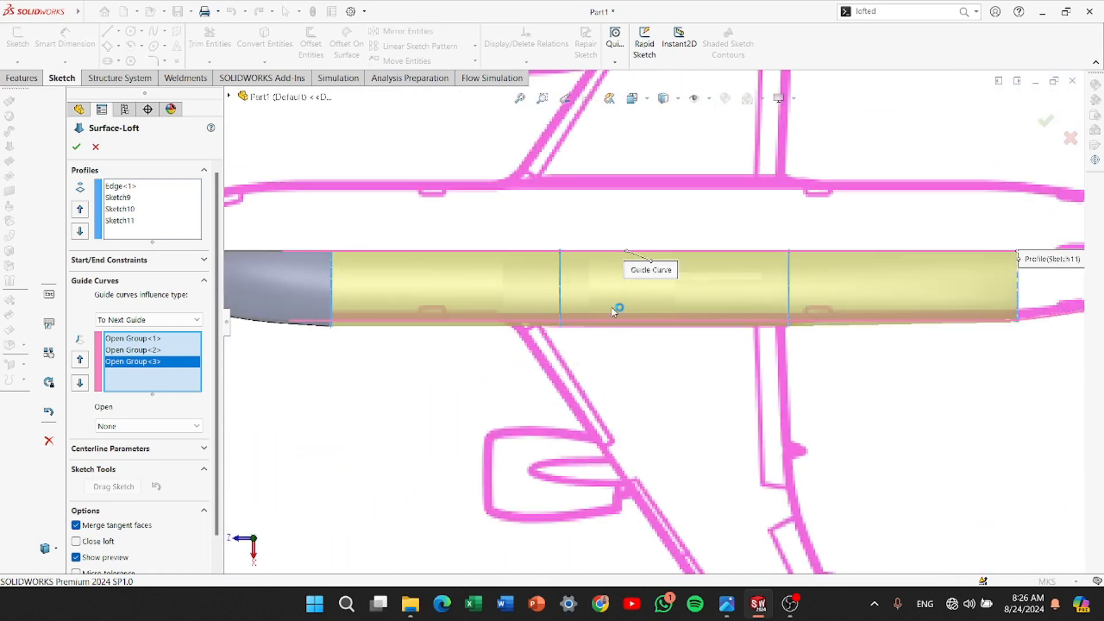
Check the loft preview's cross-sections in the Front view and accept the mid-fuselage surface loft
{"action": "middle_click_drag", "start_coordinate": [612, 443], "coordinate": [720, 241]}
{"action": "left_click", "coordinate": [632, 98]}
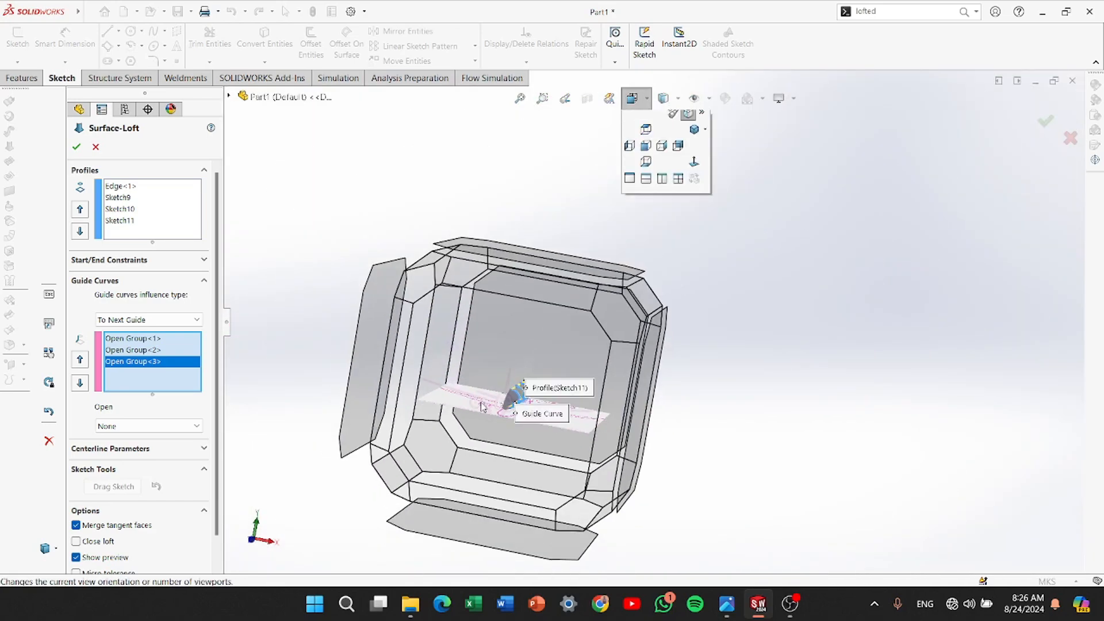
{"action": "left_click", "coordinate": [700, 379]}
{"action": "scroll", "coordinate": [675, 368], "scroll_direction": "down", "scroll_amount": 5}
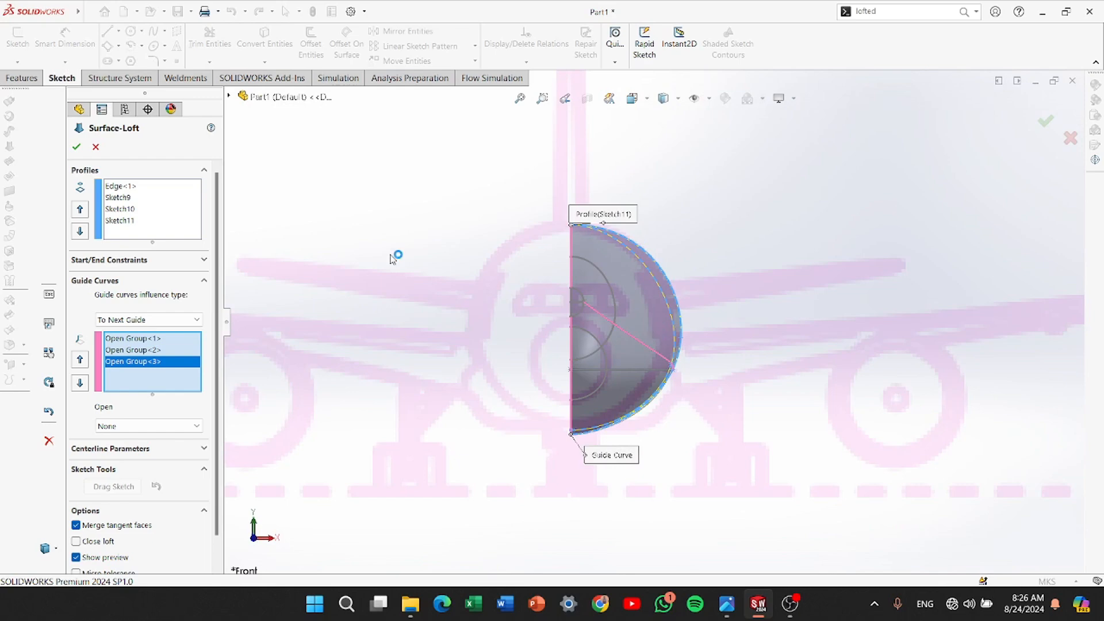
{"action": "scroll", "coordinate": [638, 311], "scroll_direction": "down", "scroll_amount": 4}
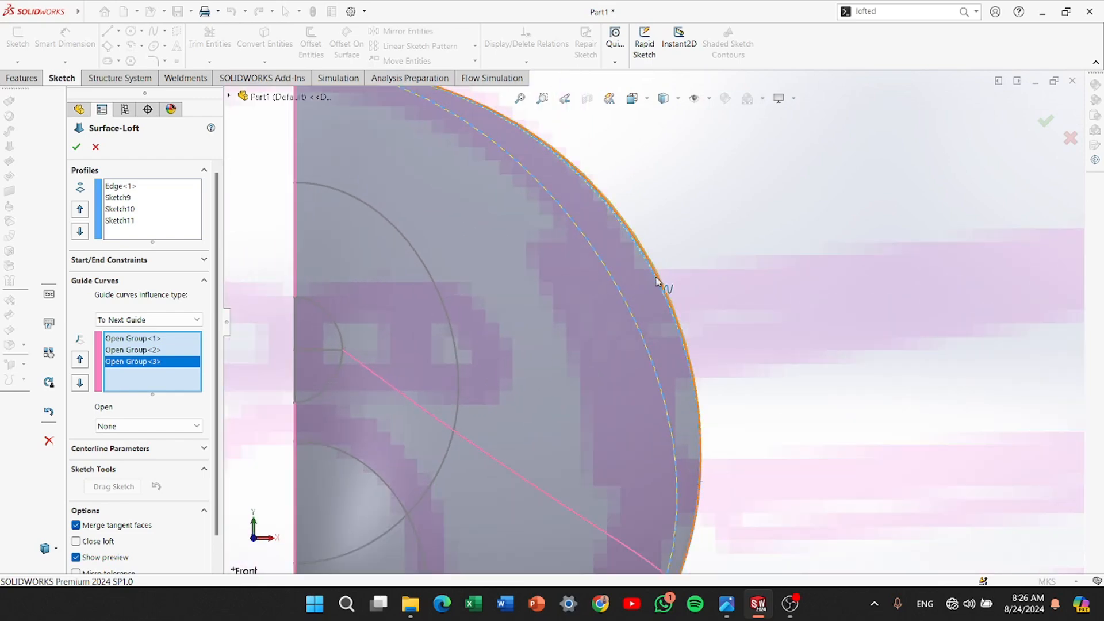
{"action": "scroll", "coordinate": [727, 325], "scroll_direction": "up", "scroll_amount": 10}
{"action": "middle_click_drag", "start_coordinate": [727, 323], "coordinate": [495, 421]}
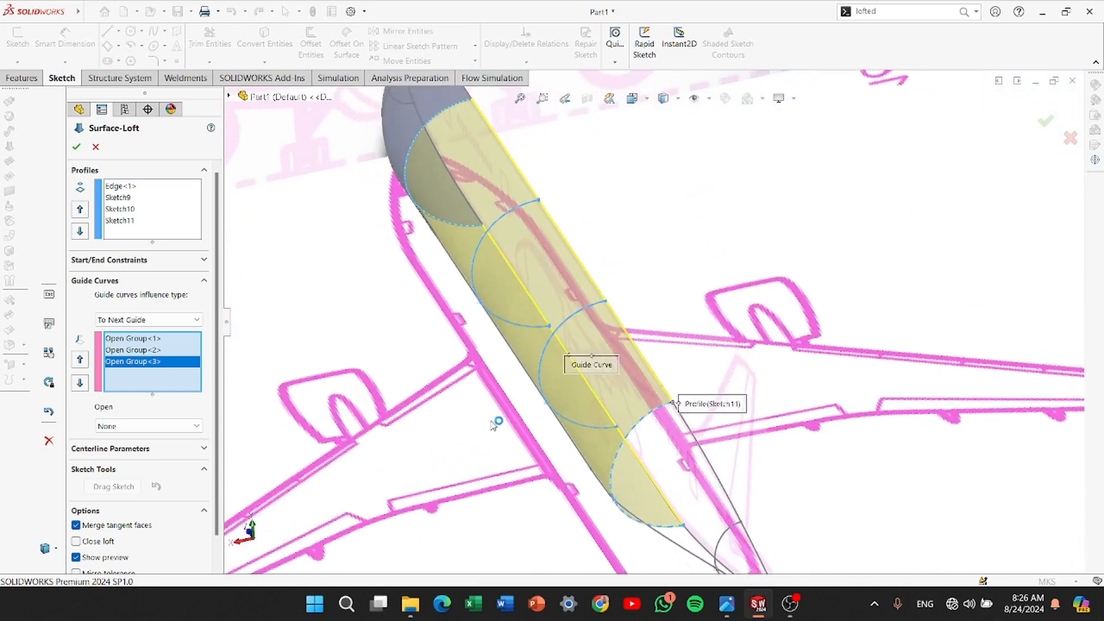
{"action": "left_click", "coordinate": [74, 152]}
Inspect the finished mid-fuselage surface against the plan and side blueprints, from the nose joint to the open tail section
{"action": "scroll", "coordinate": [578, 342], "scroll_direction": "up", "scroll_amount": 4}
{"action": "middle_click_drag", "start_coordinate": [578, 342], "coordinate": [564, 426]}
{"action": "scroll", "coordinate": [564, 426], "scroll_direction": "up", "scroll_amount": 4}
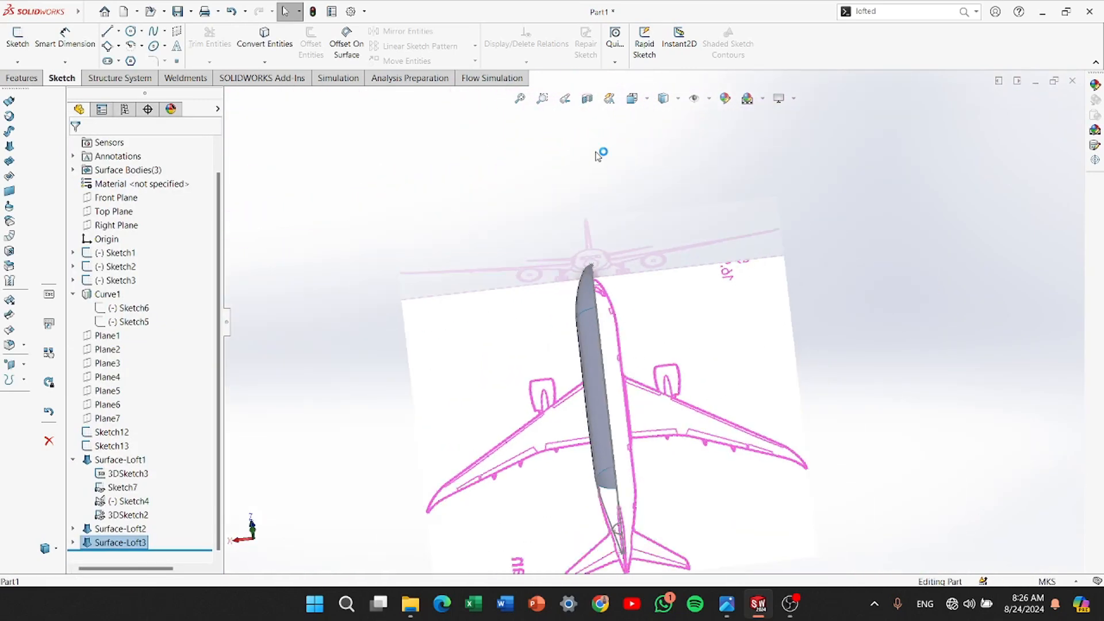
{"action": "left_click", "coordinate": [632, 98]}
{"action": "left_click", "coordinate": [604, 411]}
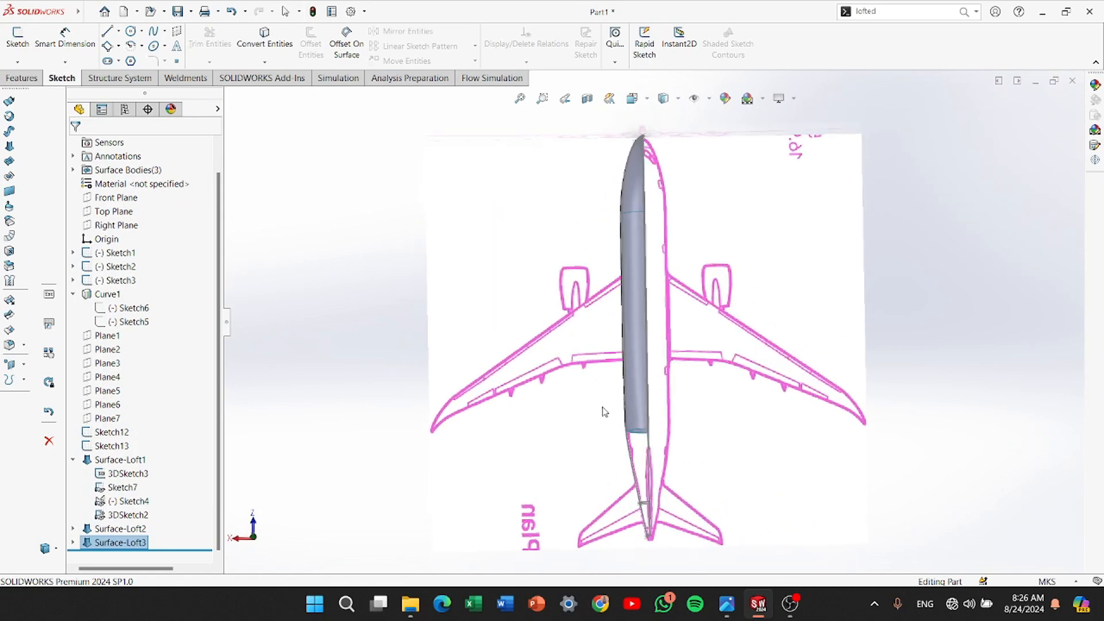
{"action": "scroll", "coordinate": [641, 285], "scroll_direction": "down", "scroll_amount": 3}
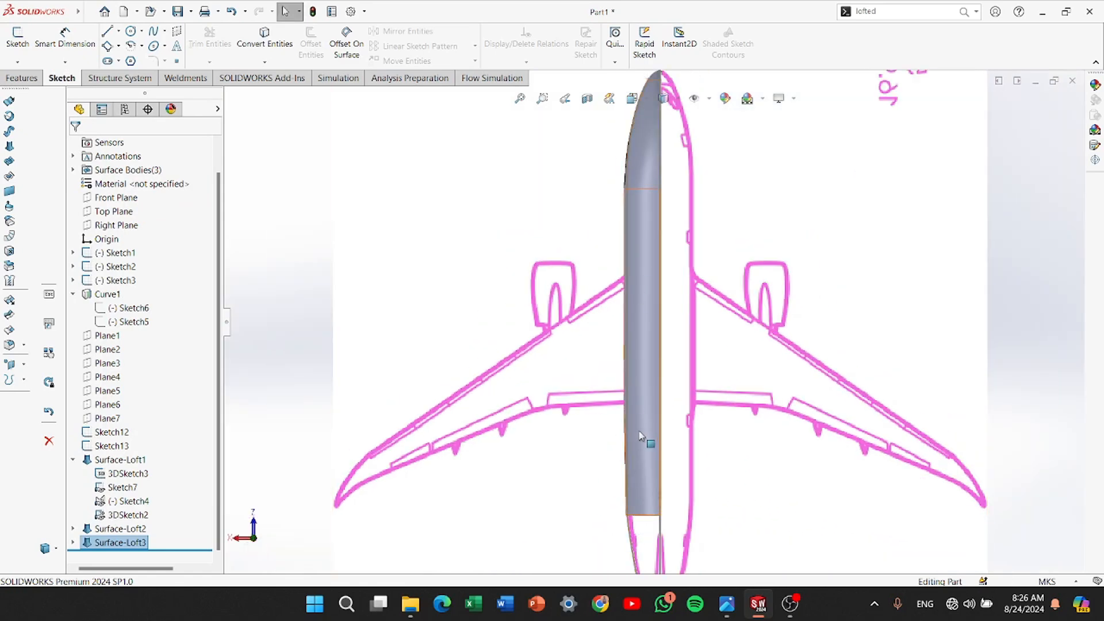
{"action": "mouse_move", "coordinate": [596, 443]}
{"action": "middle_mouse_down"}
{"action": "mouse_move", "coordinate": [754, 210]}
{"action": "mouse_move", "coordinate": [595, 360]}
{"action": "middle_mouse_up"}
{"action": "scroll", "coordinate": [633, 394], "scroll_direction": "down", "scroll_amount": 3}
{"action": "scroll", "coordinate": [633, 395], "scroll_direction": "up", "scroll_amount": 3}
{"action": "middle_click_drag", "start_coordinate": [633, 394], "coordinate": [580, 380]}
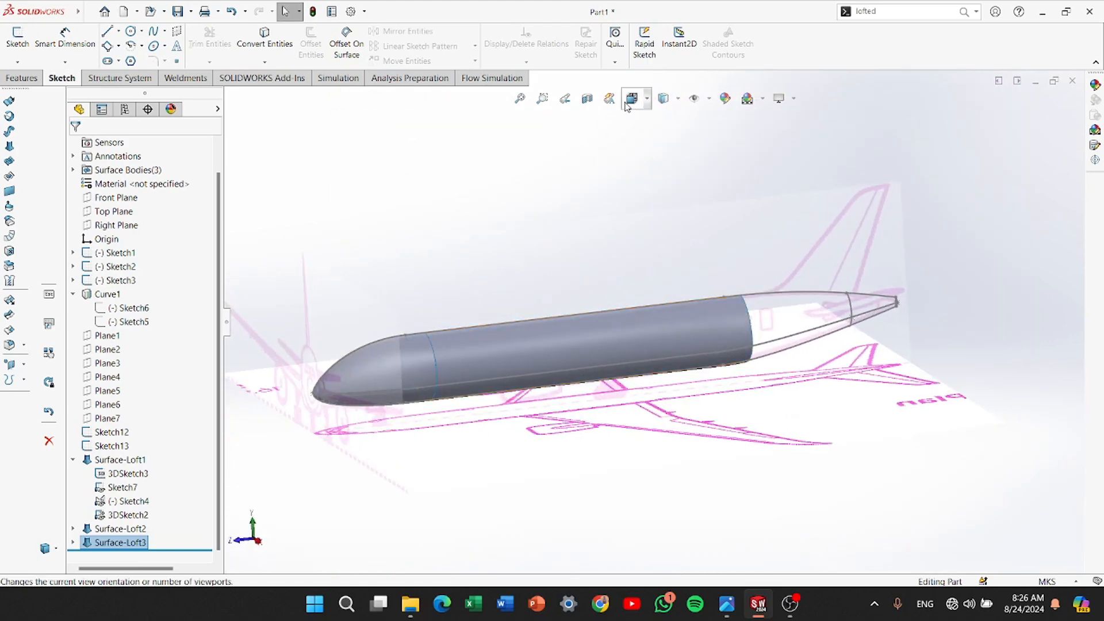
{"action": "left_click", "coordinate": [630, 99]}
{"action": "left_click", "coordinate": [558, 405]}
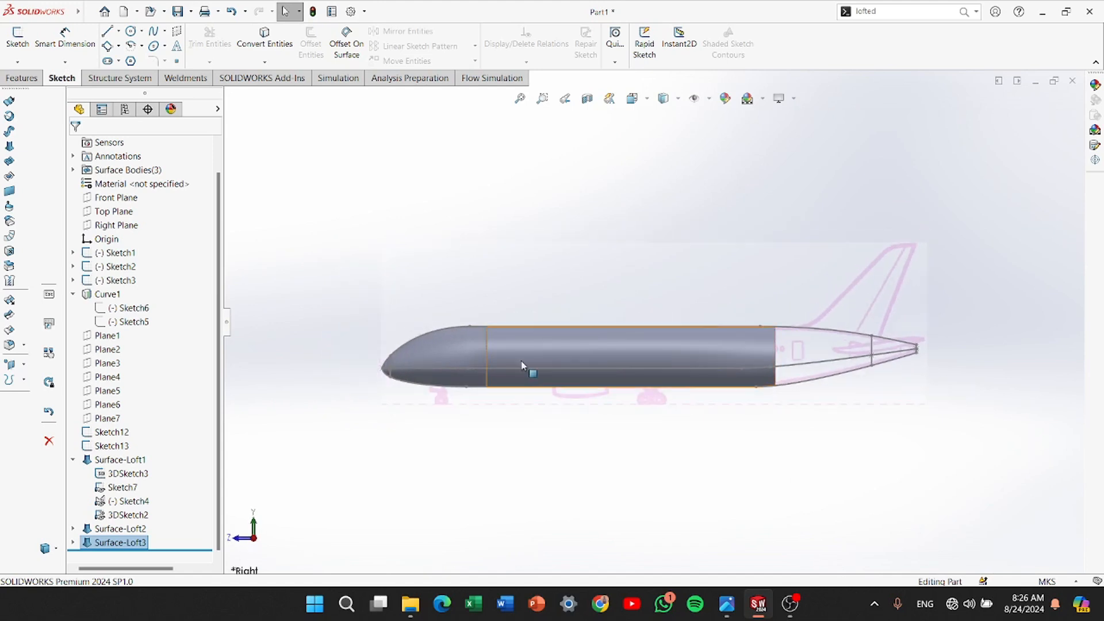
{"action": "scroll", "coordinate": [564, 355], "scroll_direction": "down", "scroll_amount": 4}
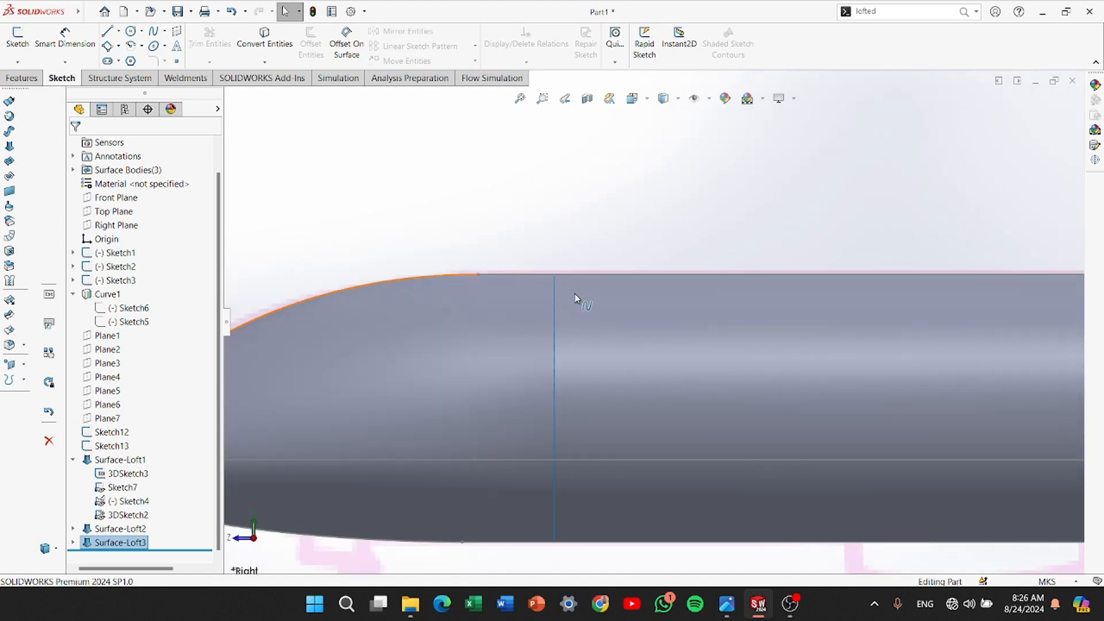
{"action": "scroll", "coordinate": [653, 347], "scroll_direction": "up", "scroll_amount": 5}
{"action": "scroll", "coordinate": [891, 303], "scroll_direction": "down", "scroll_amount": 3}
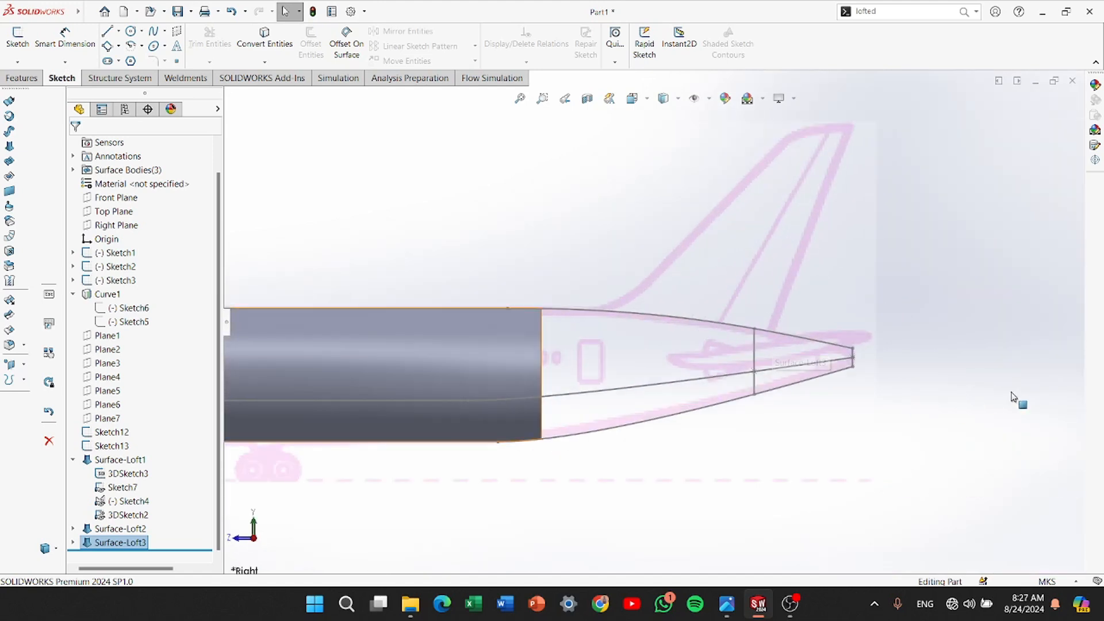
Start a surface loft for the tail from the fuselage surface's rear edge to Sketch12
{"action": "left_click", "coordinate": [10, 146]}
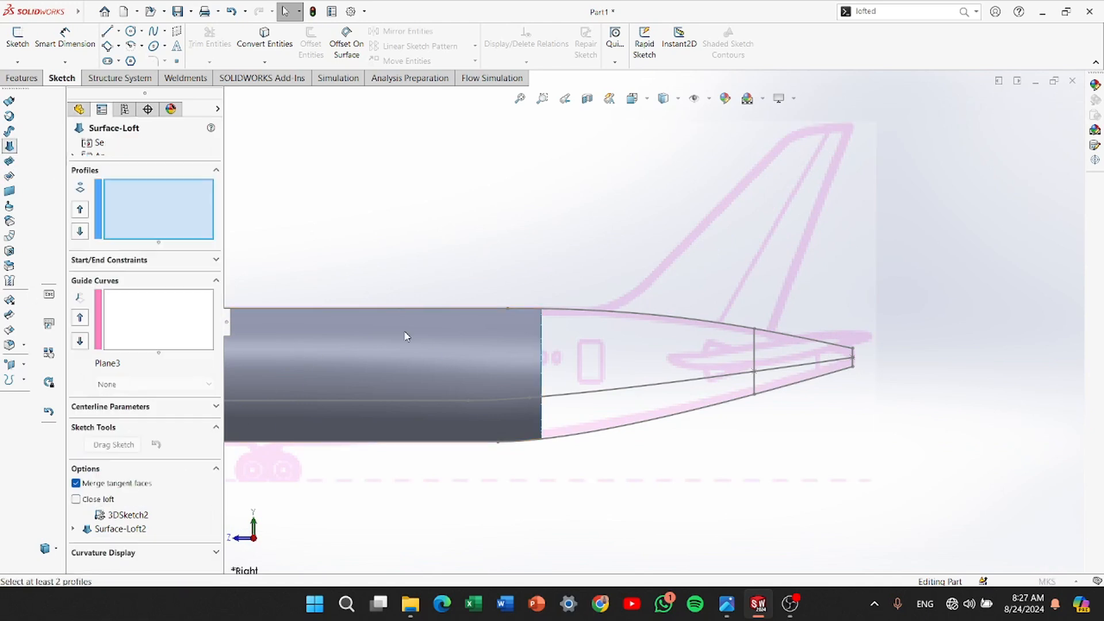
{"action": "left_click", "coordinate": [541, 384]}
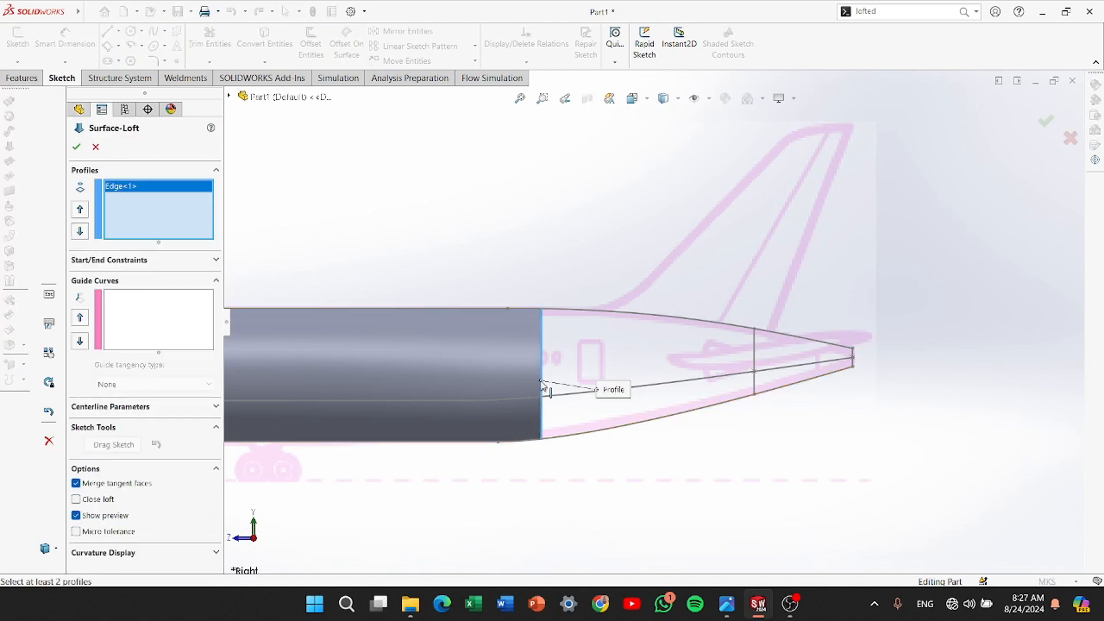
{"action": "left_click", "coordinate": [754, 360]}
{"action": "scroll", "coordinate": [857, 362], "scroll_direction": "down", "scroll_amount": 8}
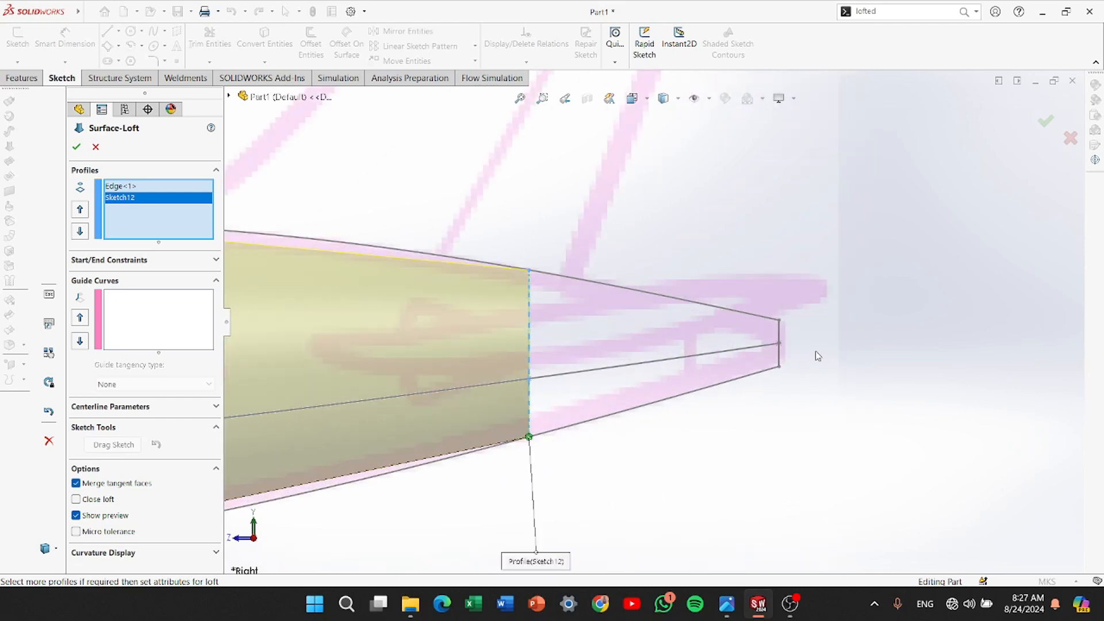
{"action": "left_click", "coordinate": [711, 374]}
{"action": "scroll", "coordinate": [632, 391], "scroll_direction": "up", "scroll_amount": 2}
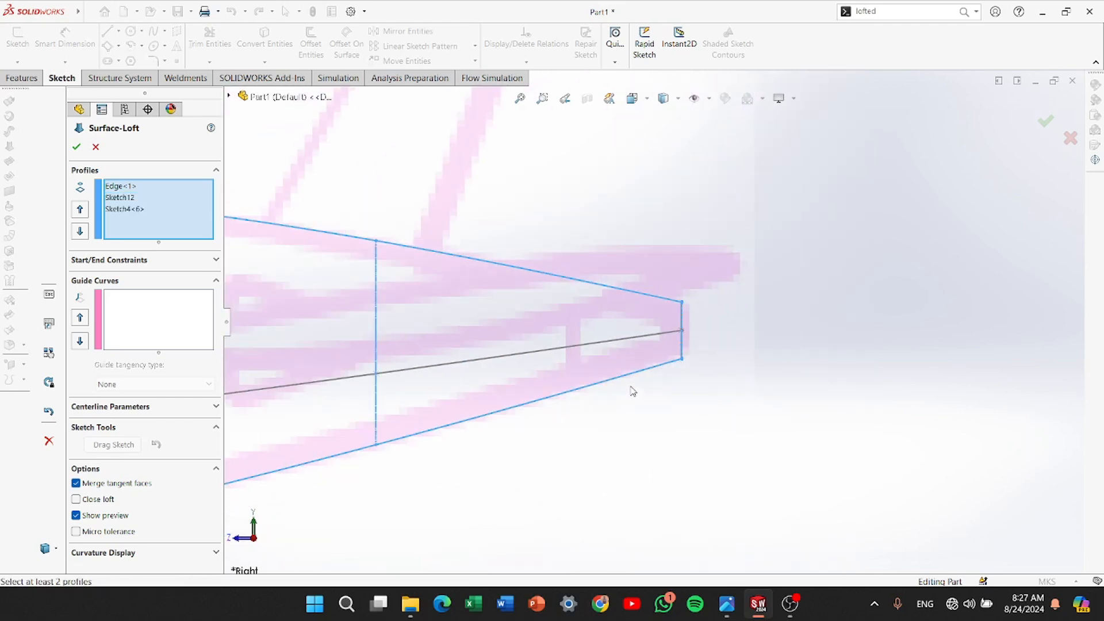
{"action": "right_click", "coordinate": [137, 218]}
{"action": "left_click", "coordinate": [167, 231]}
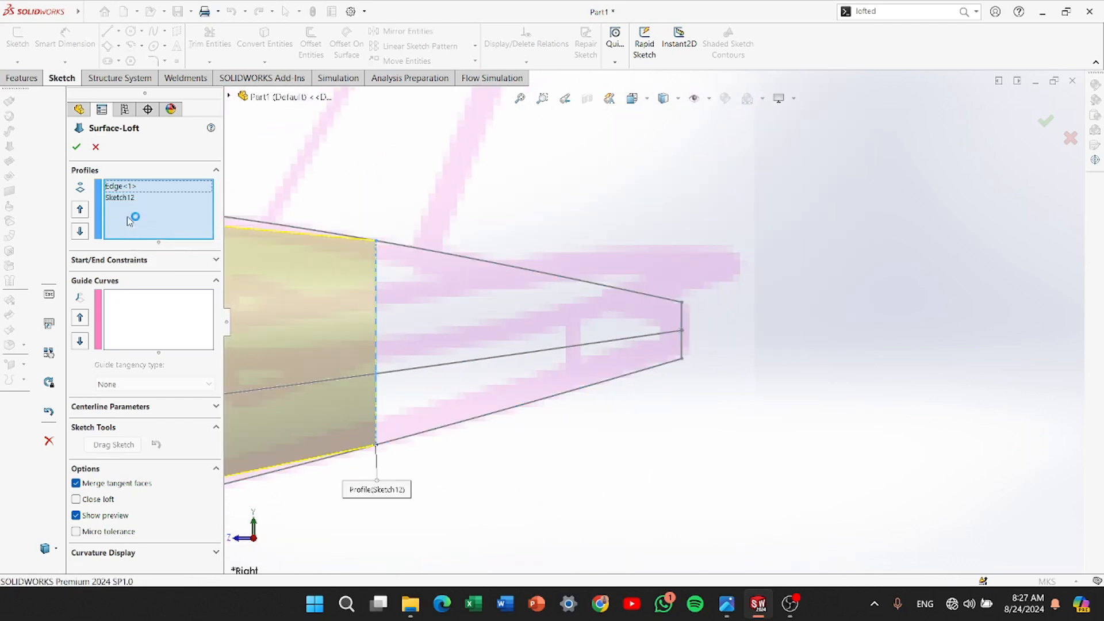
Add the small half cross-section at the tail tip, Sketch13, as the tail loft's last profile
{"action": "middle_click_drag", "start_coordinate": [663, 359], "coordinate": [575, 365]}
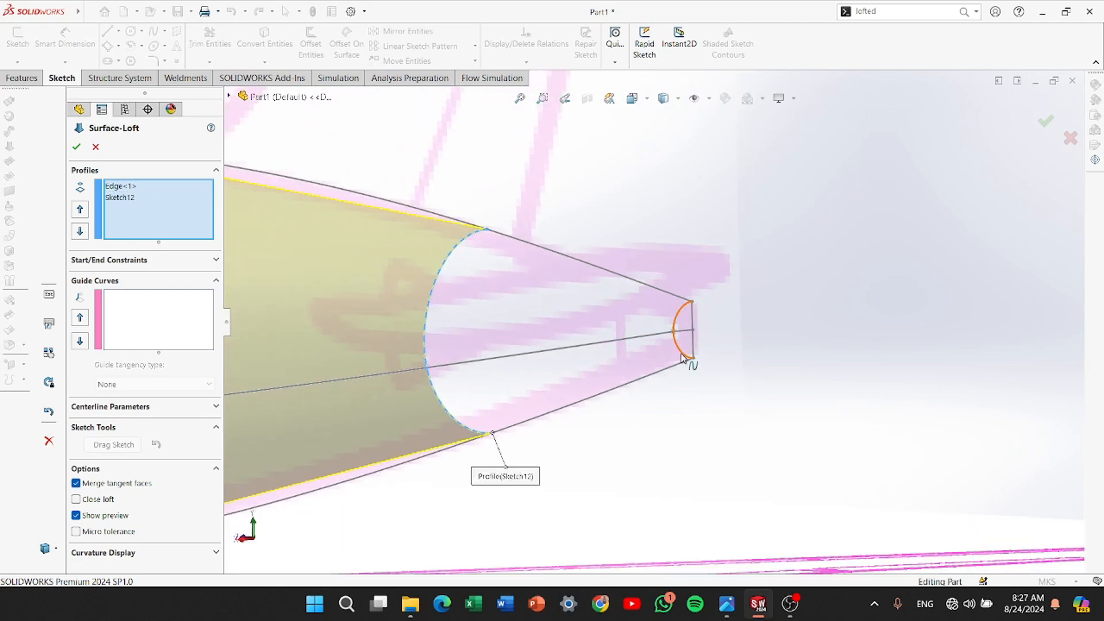
{"action": "left_click", "coordinate": [682, 359]}
{"action": "scroll", "coordinate": [652, 367], "scroll_direction": "up", "scroll_amount": 5}
{"action": "middle_click_drag", "start_coordinate": [453, 374], "coordinate": [476, 382]}
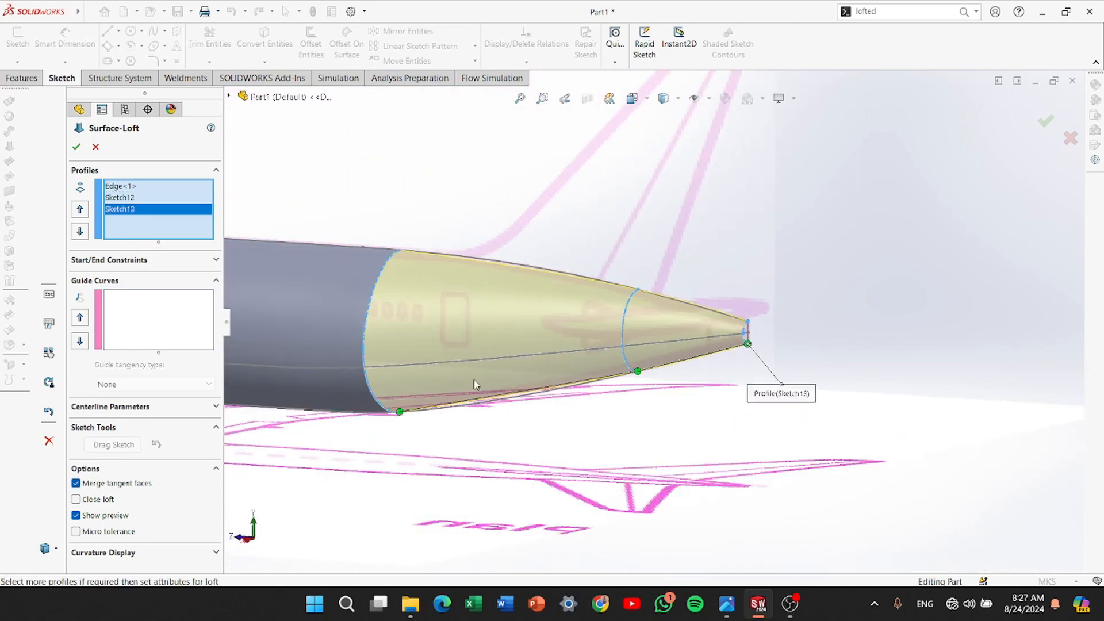
Add the upper tail line as the tail loft's first guide curve through SelectionManager
{"action": "right_click", "coordinate": [117, 305]}
{"action": "left_click", "coordinate": [150, 326]}
{"action": "left_click", "coordinate": [379, 248]}
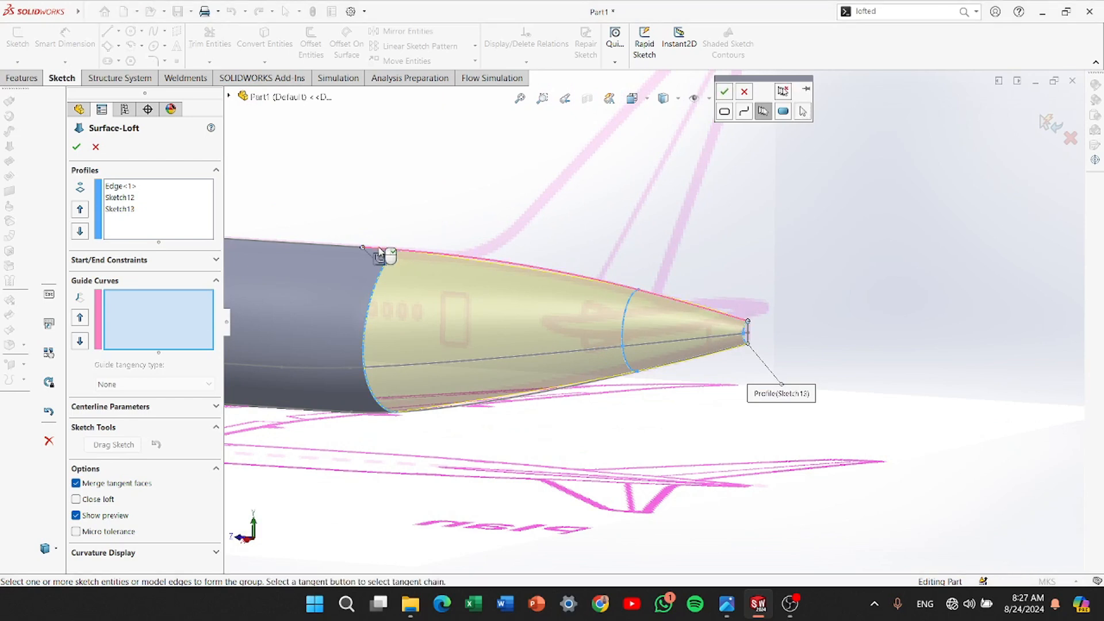
{"action": "left_click", "coordinate": [725, 95]}
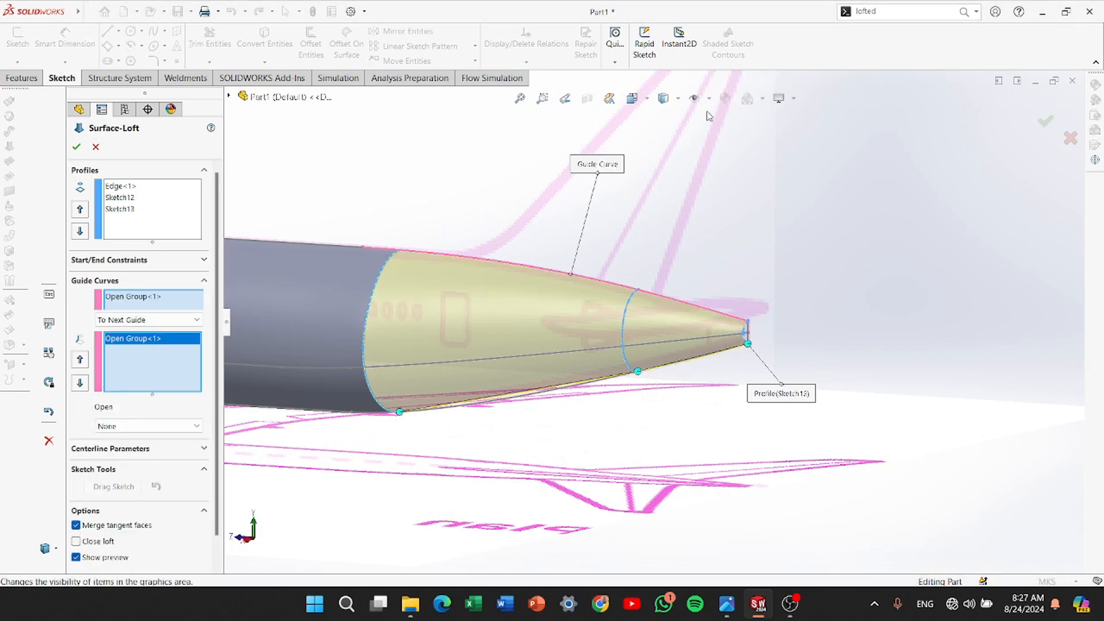
Add the side tail line as the tail loft's second guide curve through SelectionManager
{"action": "right_click", "coordinate": [132, 364]}
{"action": "left_click", "coordinate": [167, 387]}
{"action": "left_click", "coordinate": [420, 363]}
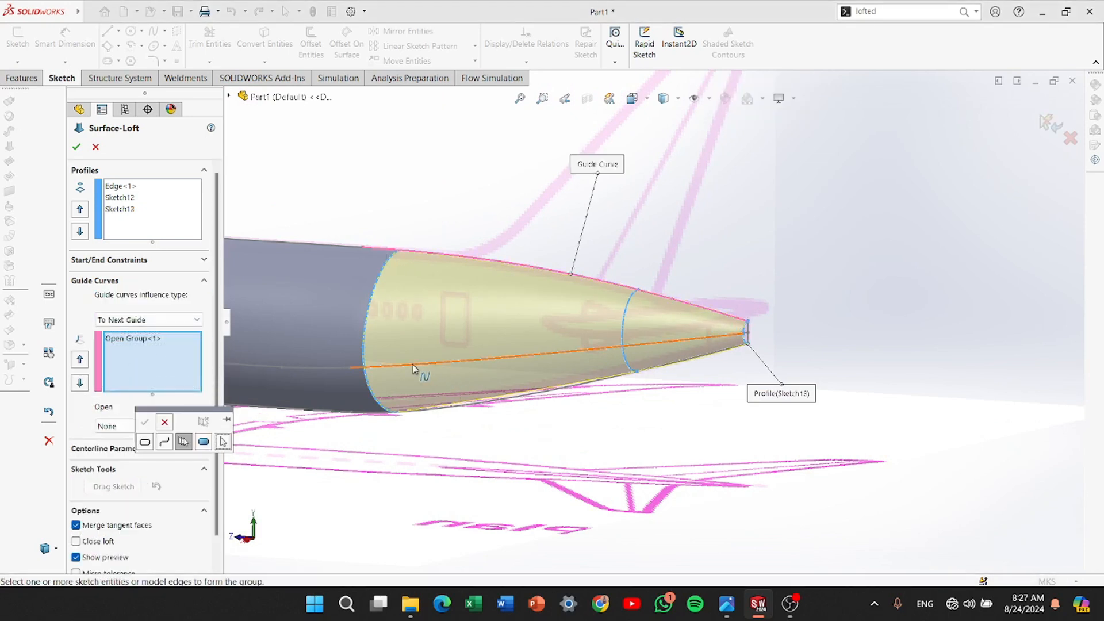
{"action": "left_click", "coordinate": [145, 424]}
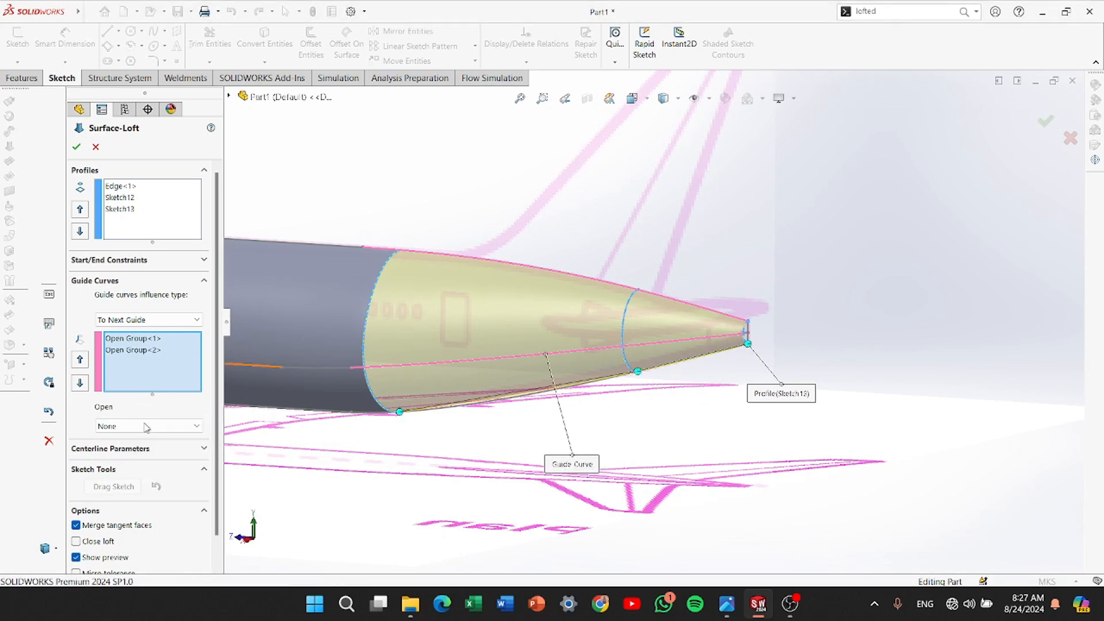
Add the lower tail line as the tail loft's third guide curve through SelectionManager
{"action": "right_click", "coordinate": [135, 381]}
{"action": "left_click", "coordinate": [157, 401]}
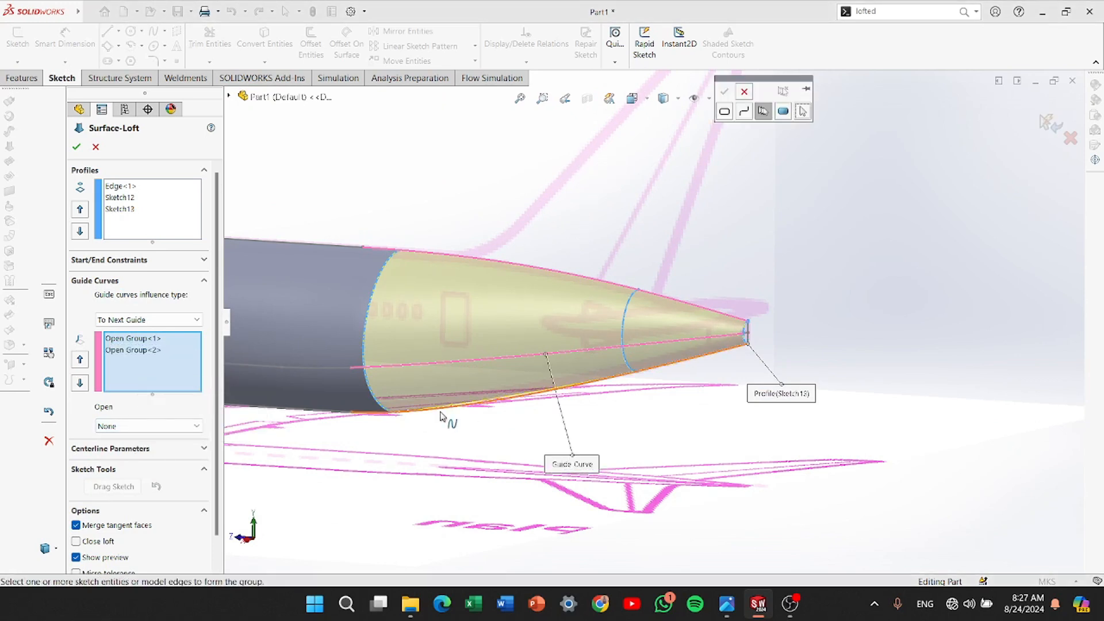
{"action": "left_click", "coordinate": [724, 92]}
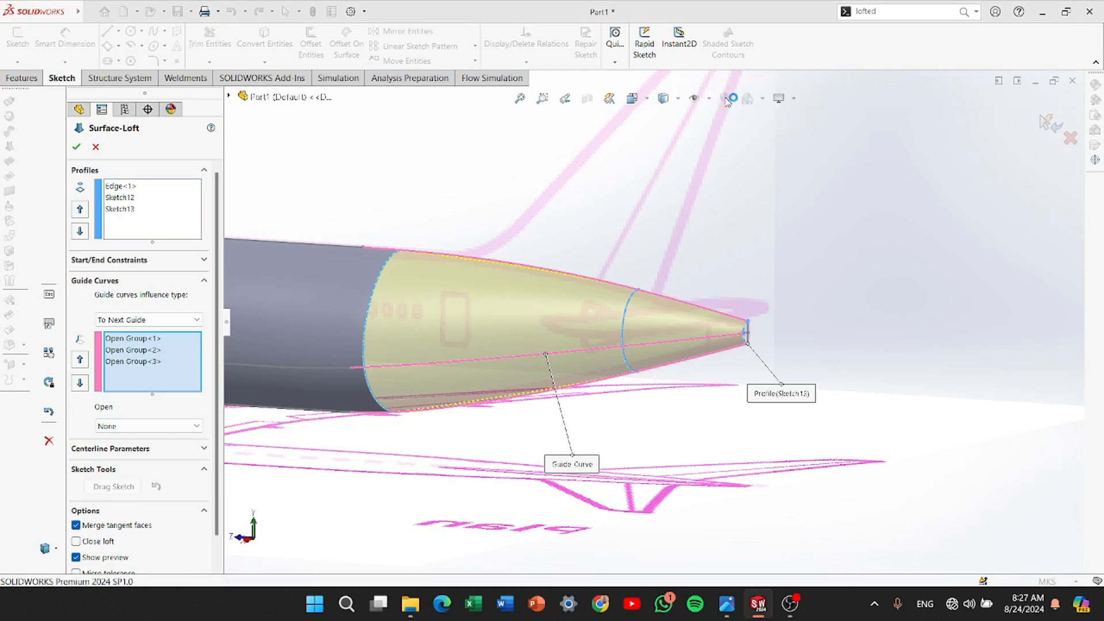
Create the tail surface loft from the body edge, Sketch12 and Sketch13 with its three guide curves
{"action": "middle_click_drag", "start_coordinate": [569, 374], "coordinate": [465, 409]}
{"action": "left_click", "coordinate": [75, 144]}
{"action": "scroll", "coordinate": [460, 384], "scroll_direction": "up", "scroll_amount": 2}
{"action": "scroll", "coordinate": [447, 410], "scroll_direction": "down", "scroll_amount": 5}
{"action": "scroll", "coordinate": [447, 410], "scroll_direction": "up", "scroll_amount": 3}
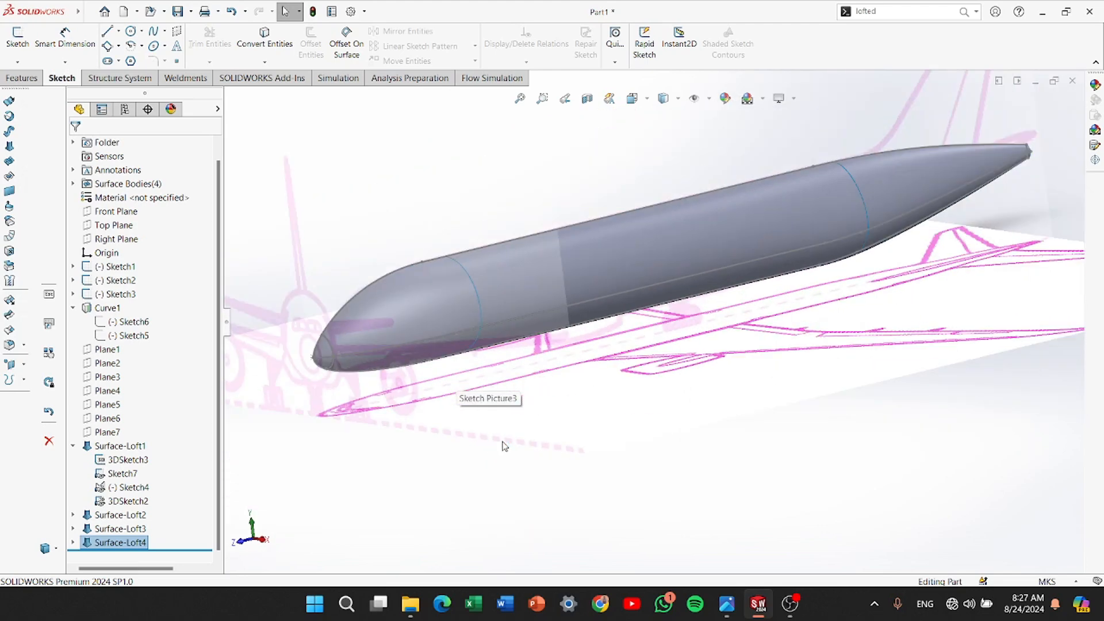
{"action": "left_click", "coordinate": [689, 508]}
Hide the 3DSketch2 curves and the straight line across the open tail tip
{"action": "middle_click_drag", "start_coordinate": [677, 290], "coordinate": [672, 443]}
{"action": "scroll", "coordinate": [714, 275], "scroll_direction": "down", "scroll_amount": 3}
{"action": "scroll", "coordinate": [713, 275], "scroll_direction": "down", "scroll_amount": 3}
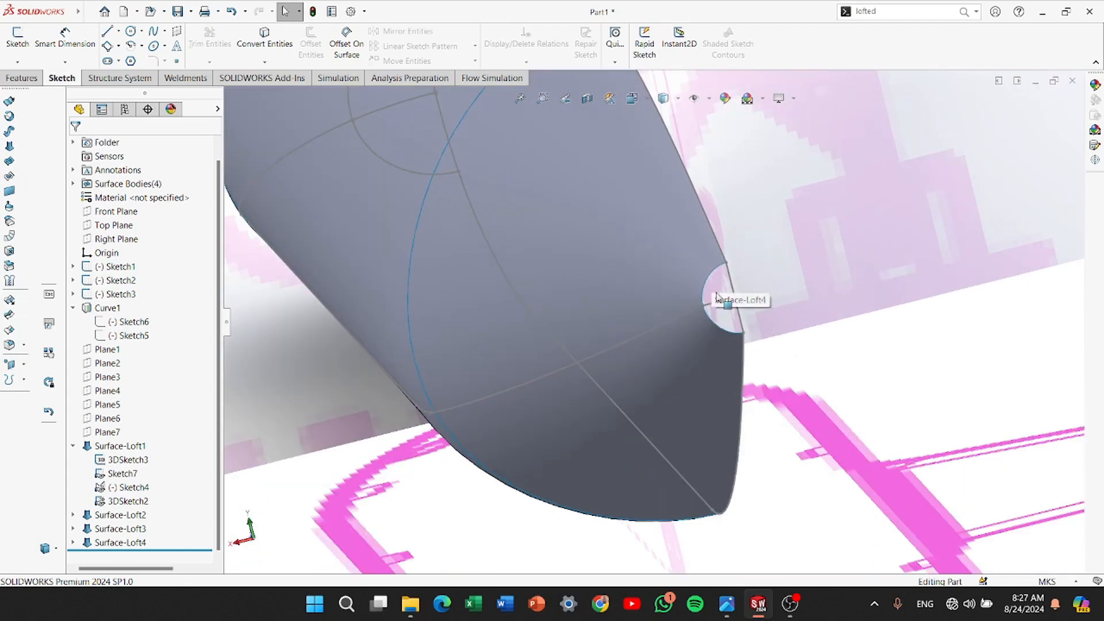
{"action": "left_click", "coordinate": [722, 301]}
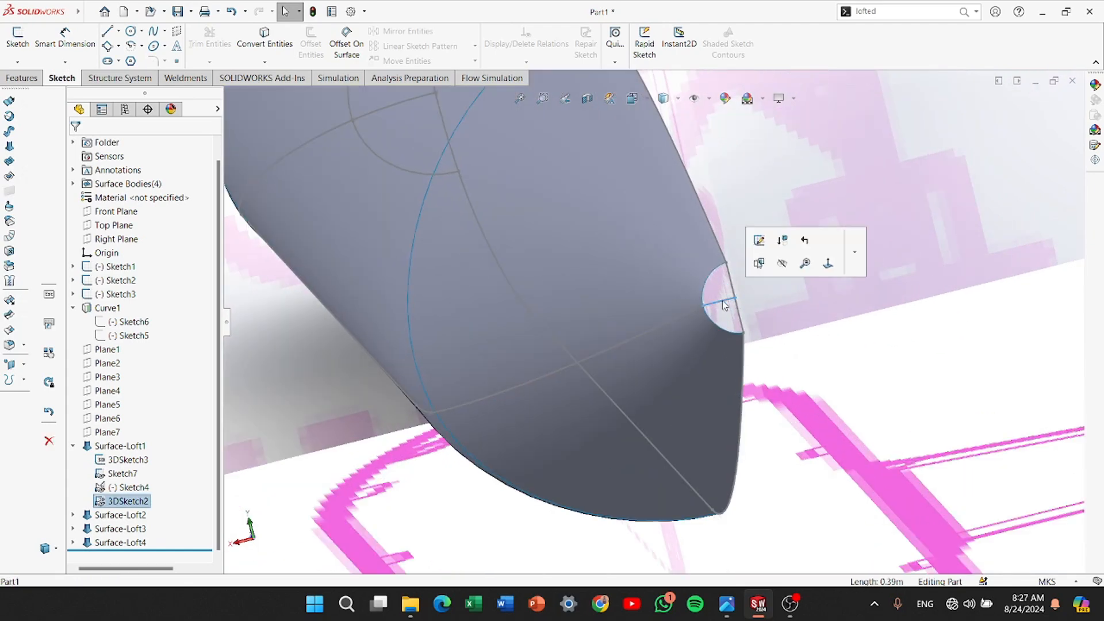
{"action": "left_click", "coordinate": [782, 265]}
{"action": "left_click", "coordinate": [736, 314]}
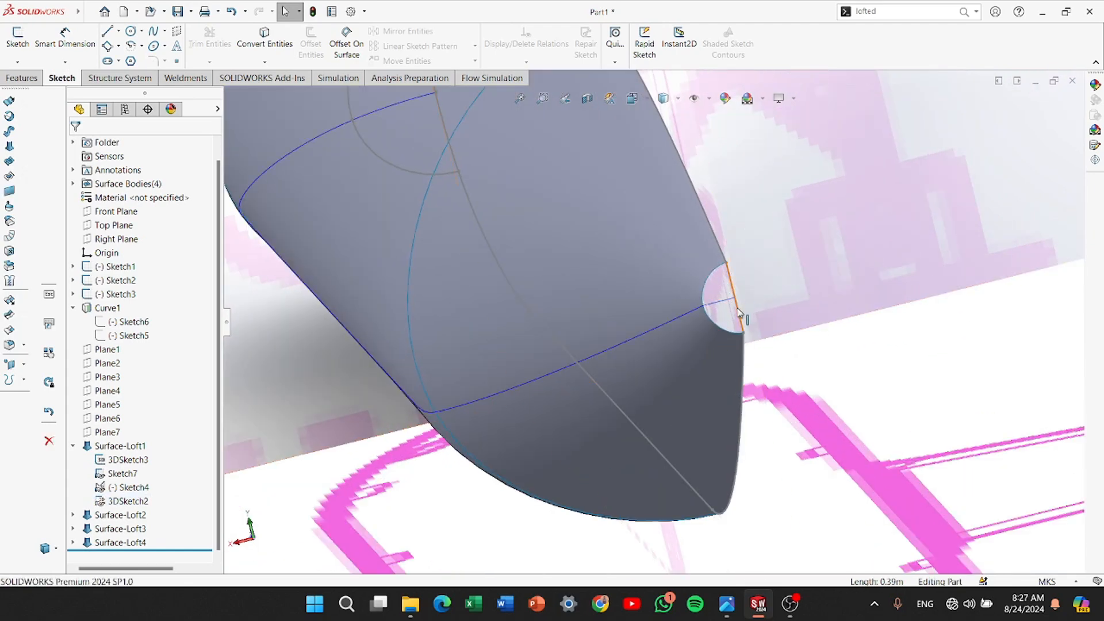
Hide Curve1 and the remaining half-circle profile sketch showing through the fuselage
{"action": "left_click", "coordinate": [722, 303]}
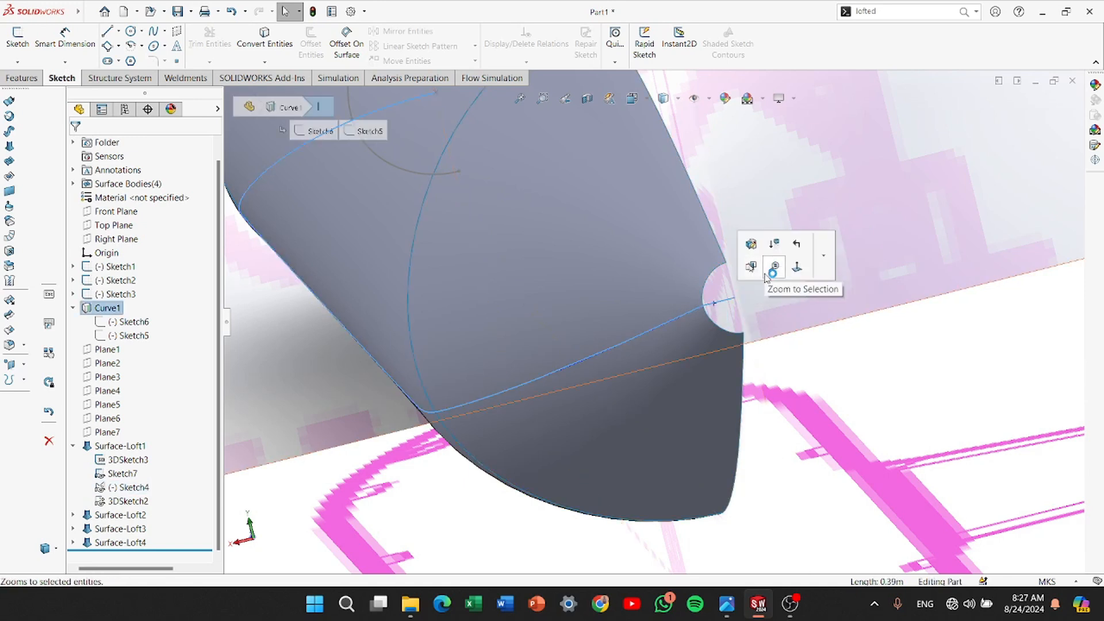
{"action": "right_click", "coordinate": [105, 309]}
{"action": "left_click", "coordinate": [116, 289]}
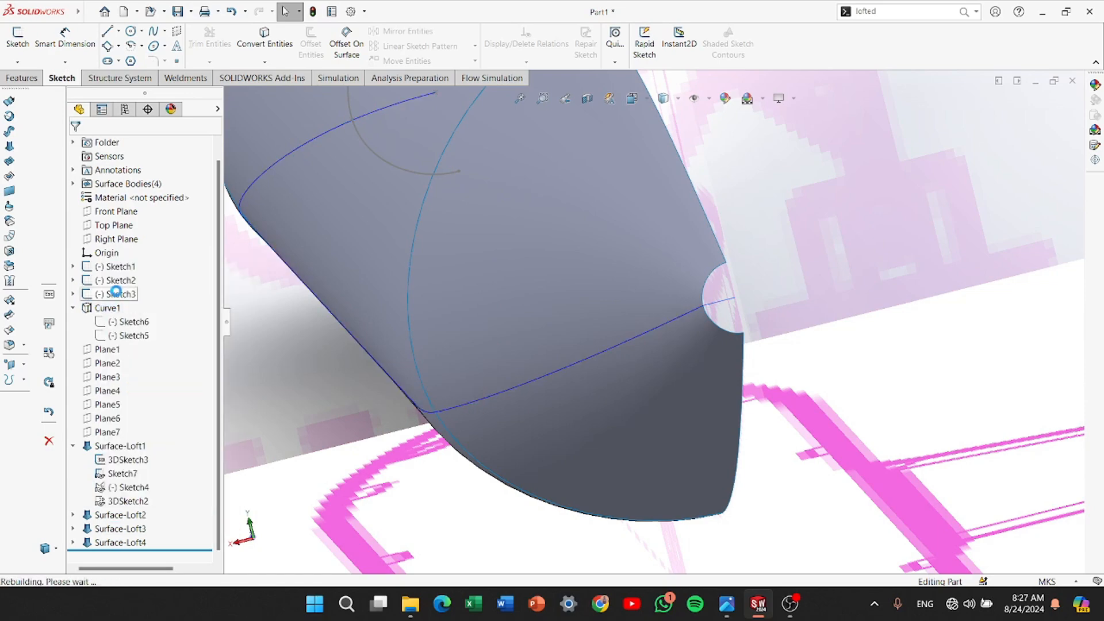
{"action": "scroll", "coordinate": [587, 378], "scroll_direction": "up", "scroll_amount": 6}
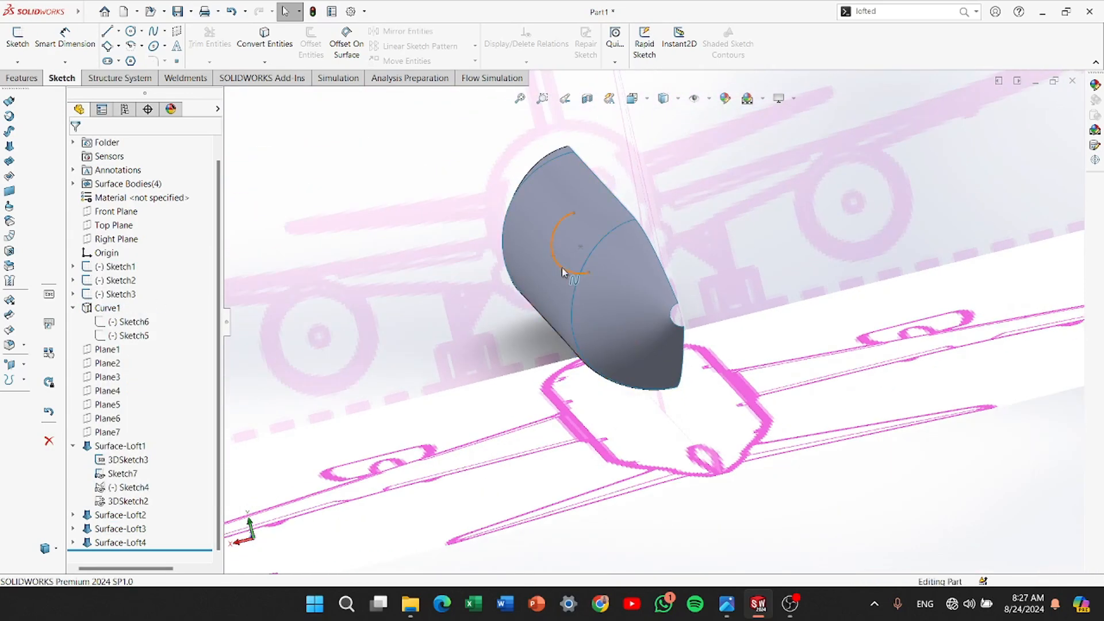
{"action": "left_click", "coordinate": [562, 267]}
Set up a mirror of bodies about the Right Plane
{"action": "middle_click_drag", "start_coordinate": [595, 326], "coordinate": [655, 422]}
{"action": "middle_click_drag", "start_coordinate": [426, 393], "coordinate": [598, 489]}
{"action": "left_click", "coordinate": [28, 79]}
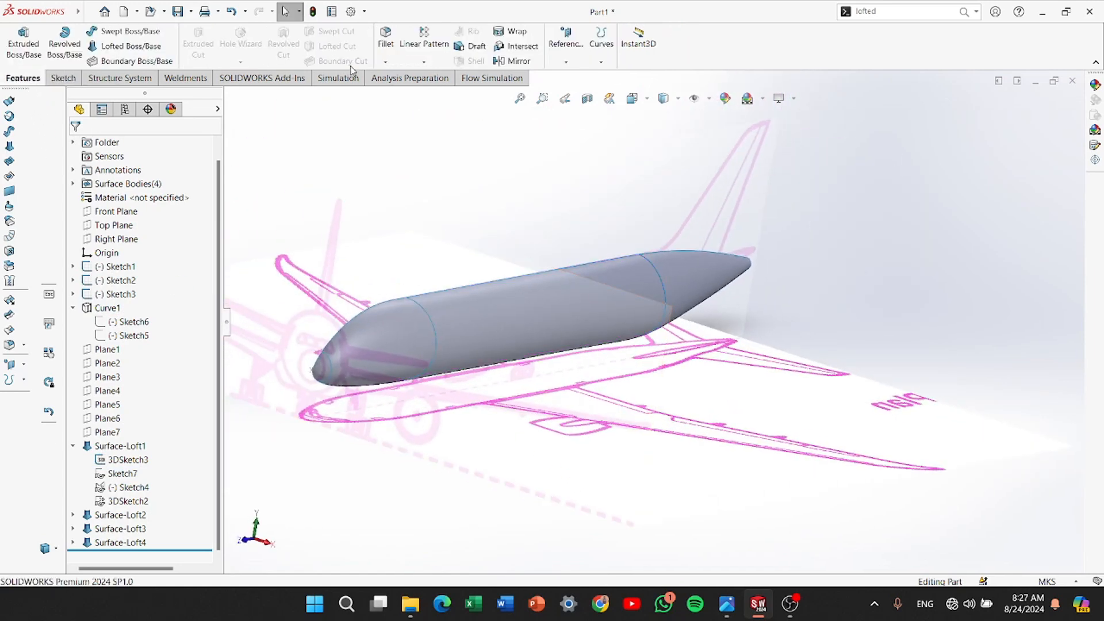
{"action": "left_click", "coordinate": [516, 61]}
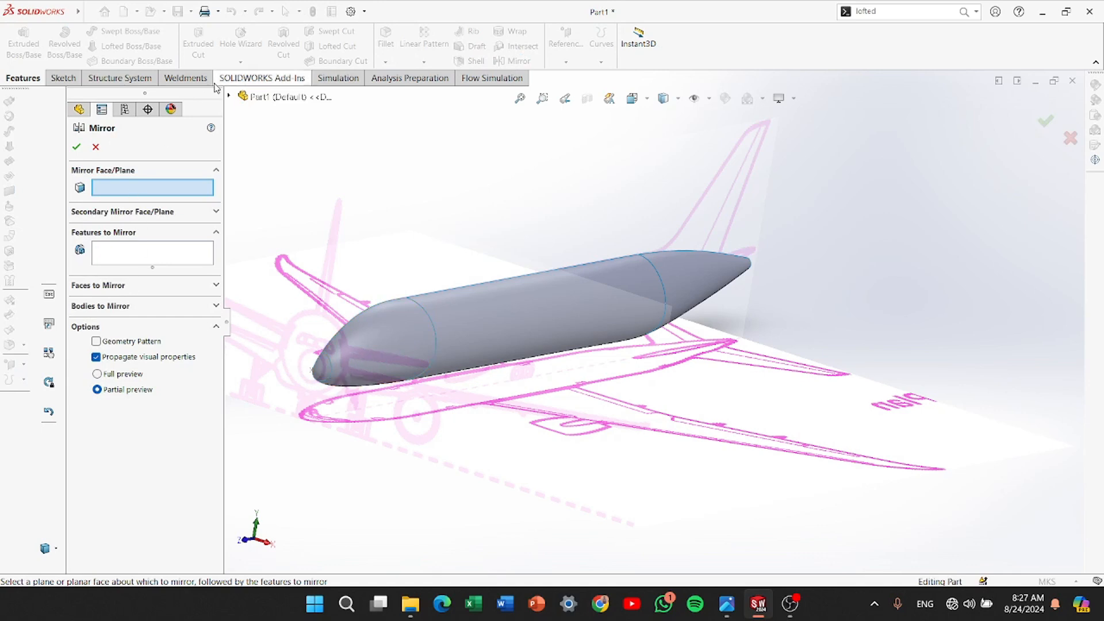
{"action": "left_click", "coordinate": [229, 96]}
{"action": "left_click", "coordinate": [282, 208]}
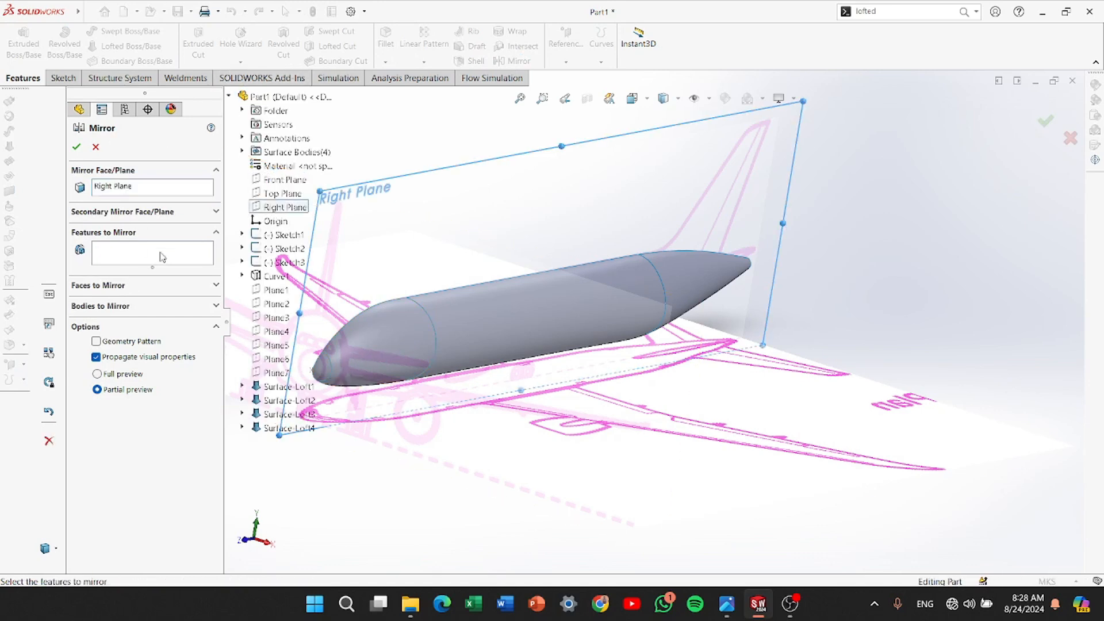
{"action": "left_click", "coordinate": [113, 307]}
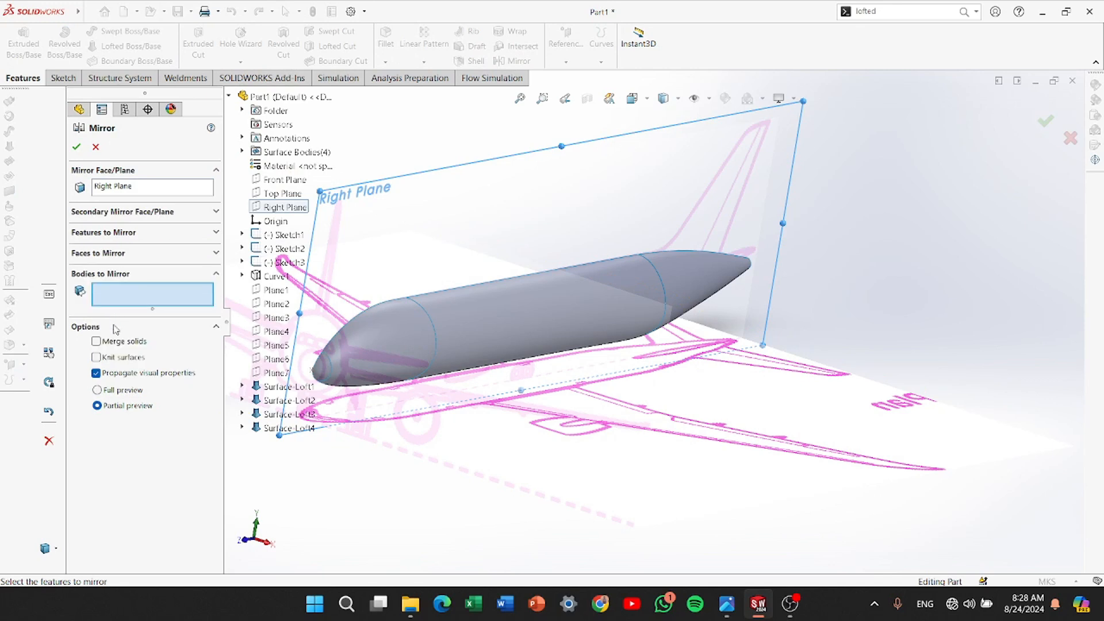
Mirror the four fuselage surface bodies, Surface-Loft1 through Surface-Loft4, to complete the other half
{"action": "left_click", "coordinate": [325, 378]}
{"action": "left_click", "coordinate": [367, 363]}
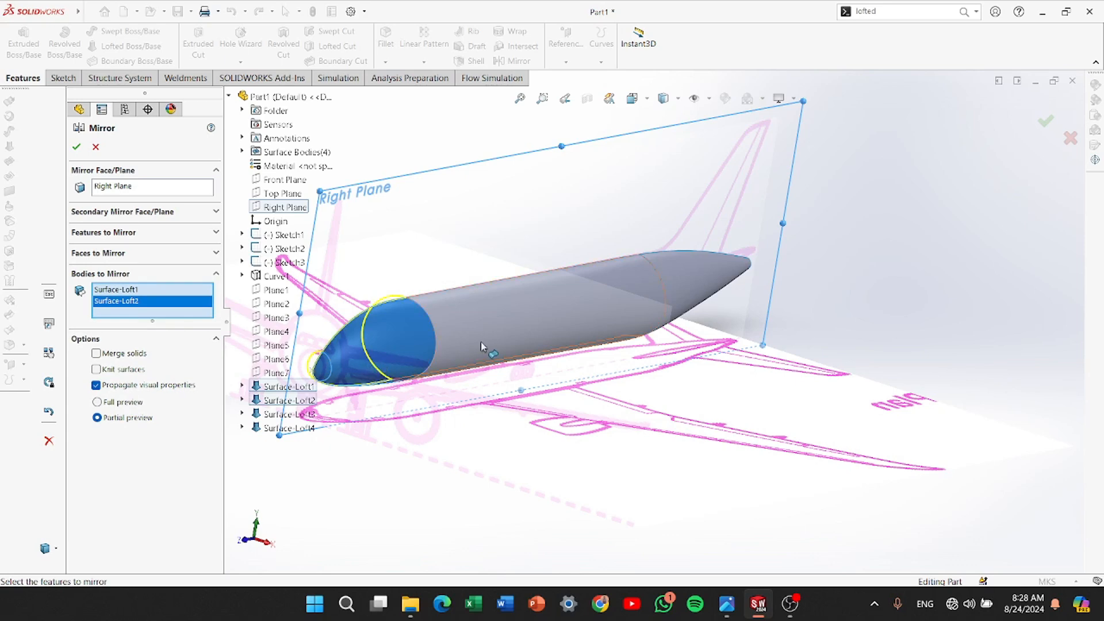
{"action": "left_click", "coordinate": [481, 341]}
{"action": "left_click", "coordinate": [678, 288]}
{"action": "middle_click_drag", "start_coordinate": [679, 288], "coordinate": [485, 404]}
{"action": "left_click", "coordinate": [77, 148]}
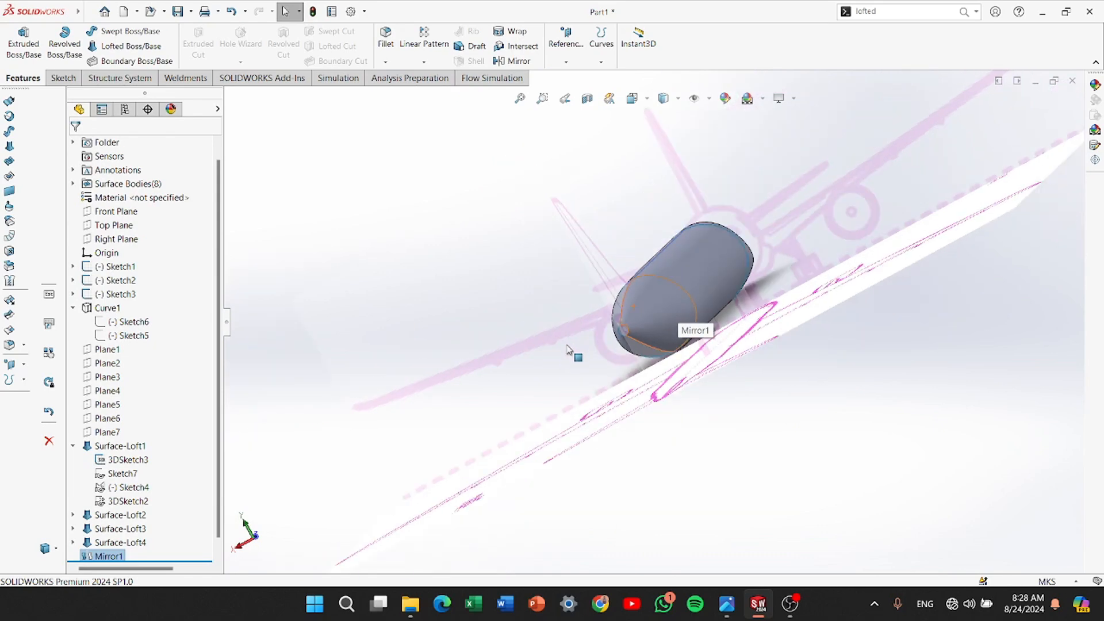
Examine the inside of the mirrored fuselage with a temporary section view on the Front Plane, offset about 5.6 m
{"action": "mouse_move", "coordinate": [568, 351]}
{"action": "middle_mouse_down"}
{"action": "mouse_move", "coordinate": [636, 317]}
{"action": "mouse_move", "coordinate": [583, 349]}
{"action": "middle_mouse_up"}
{"action": "scroll", "coordinate": [583, 350], "scroll_direction": "up", "scroll_amount": 4}
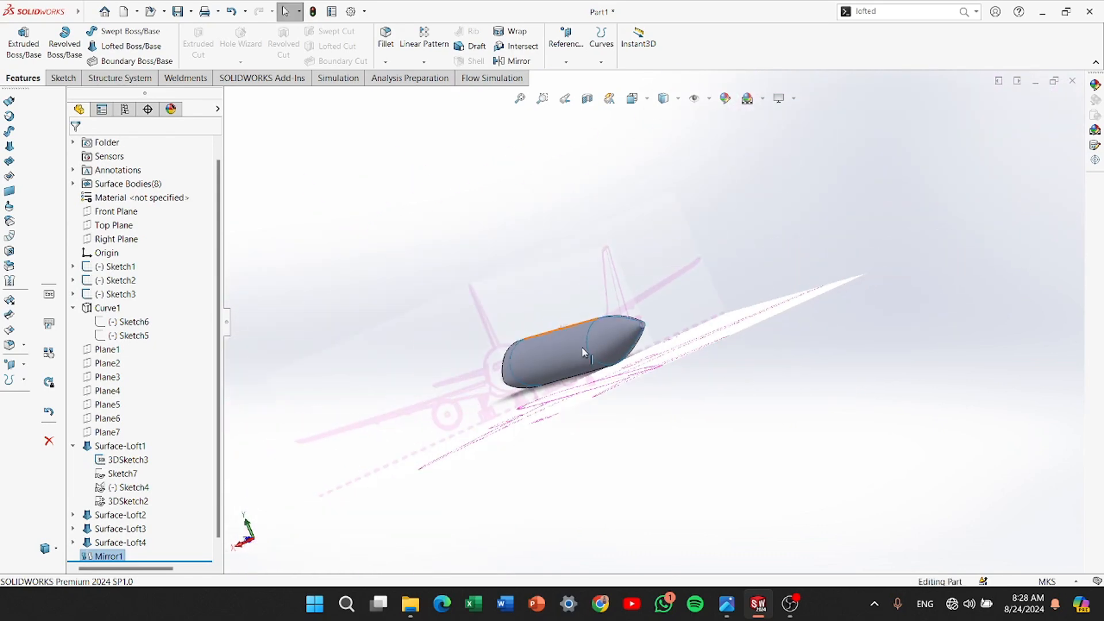
{"action": "scroll", "coordinate": [557, 348], "scroll_direction": "down", "scroll_amount": 5}
{"action": "scroll", "coordinate": [555, 349], "scroll_direction": "down", "scroll_amount": 4}
{"action": "scroll", "coordinate": [557, 357], "scroll_direction": "up", "scroll_amount": 4}
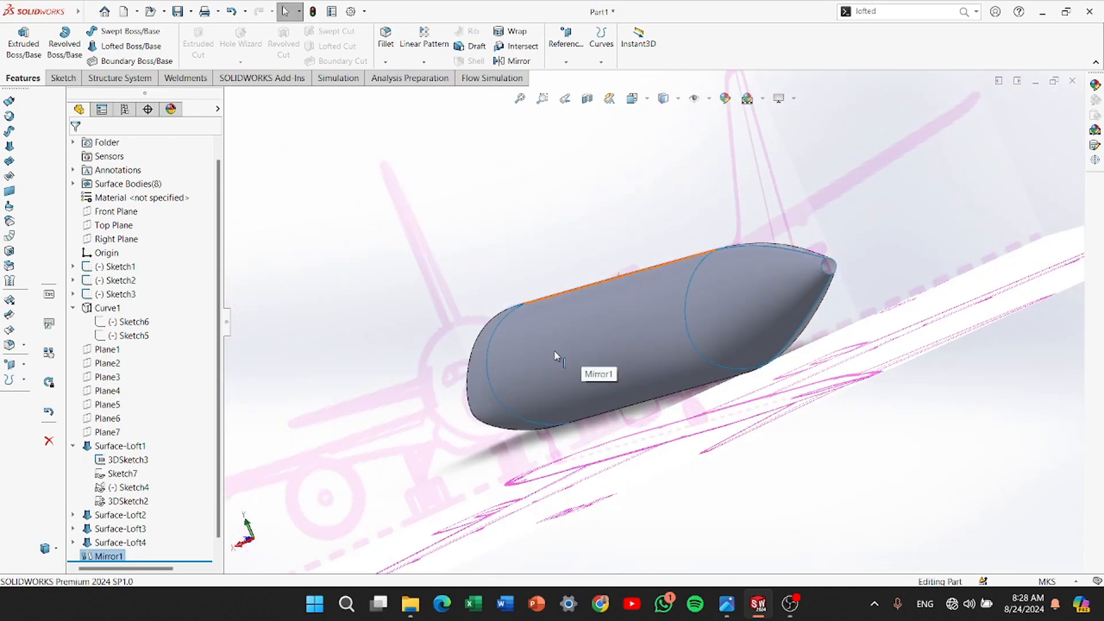
{"action": "left_click", "coordinate": [587, 98]}
{"action": "scroll", "coordinate": [549, 328], "scroll_direction": "up", "scroll_amount": 3}
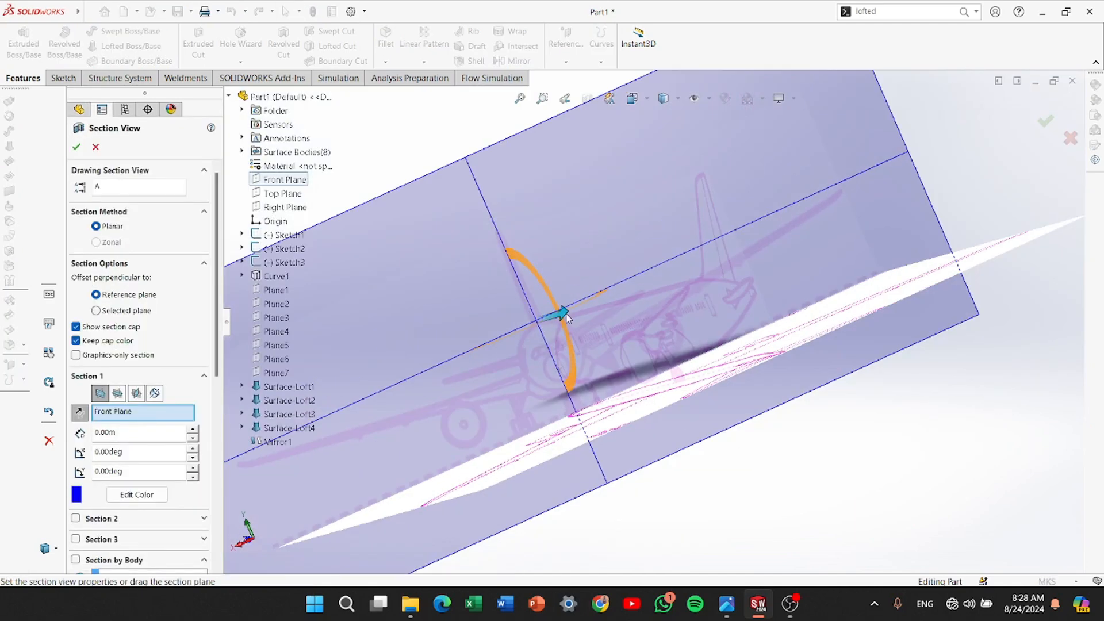
{"action": "left_click_drag", "start_coordinate": [566, 318], "coordinate": [598, 448]}
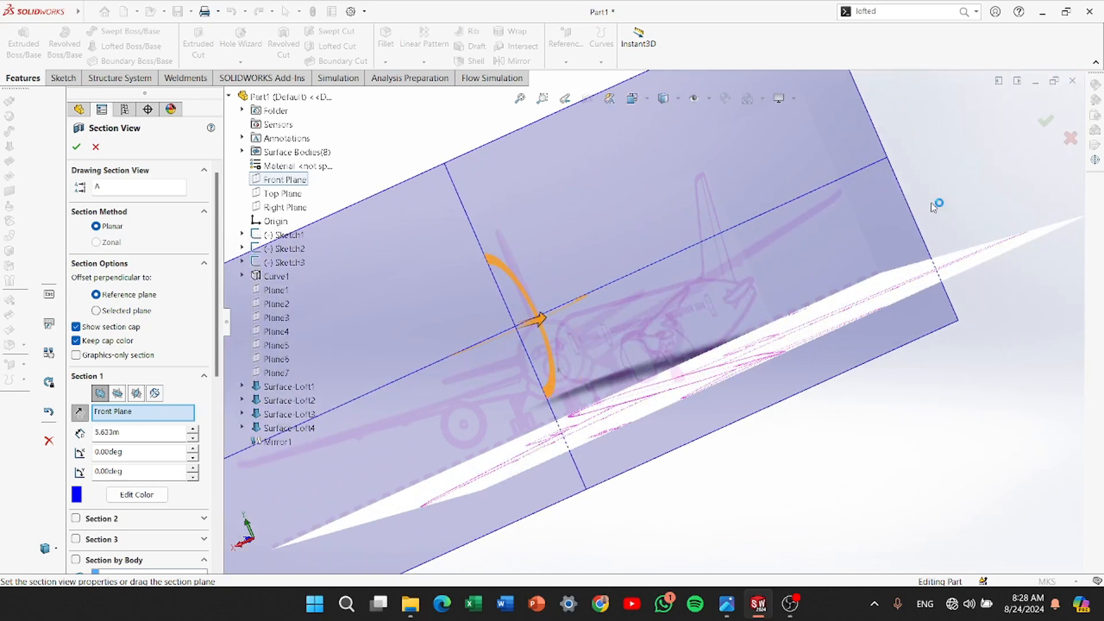
{"action": "left_click", "coordinate": [1069, 138]}
Close the circular tail-tip opening with a Fill Surface bounded by its two half-circle edges, using Contact edge settings
{"action": "scroll", "coordinate": [734, 299], "scroll_direction": "down", "scroll_amount": 10}
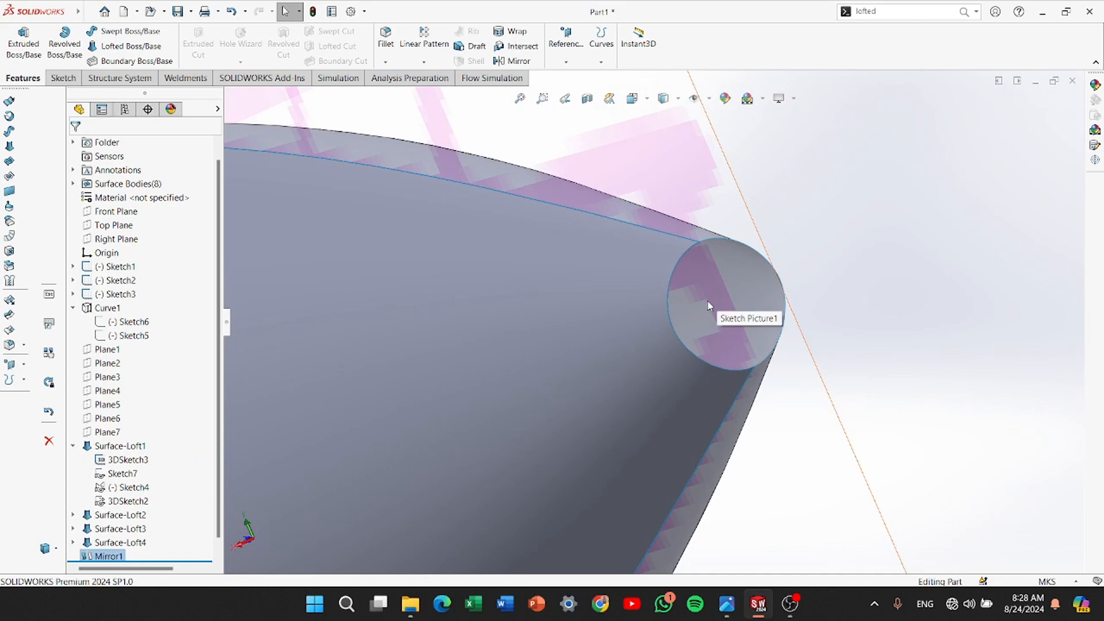
{"action": "middle_click_drag", "start_coordinate": [754, 310], "coordinate": [552, 356]}
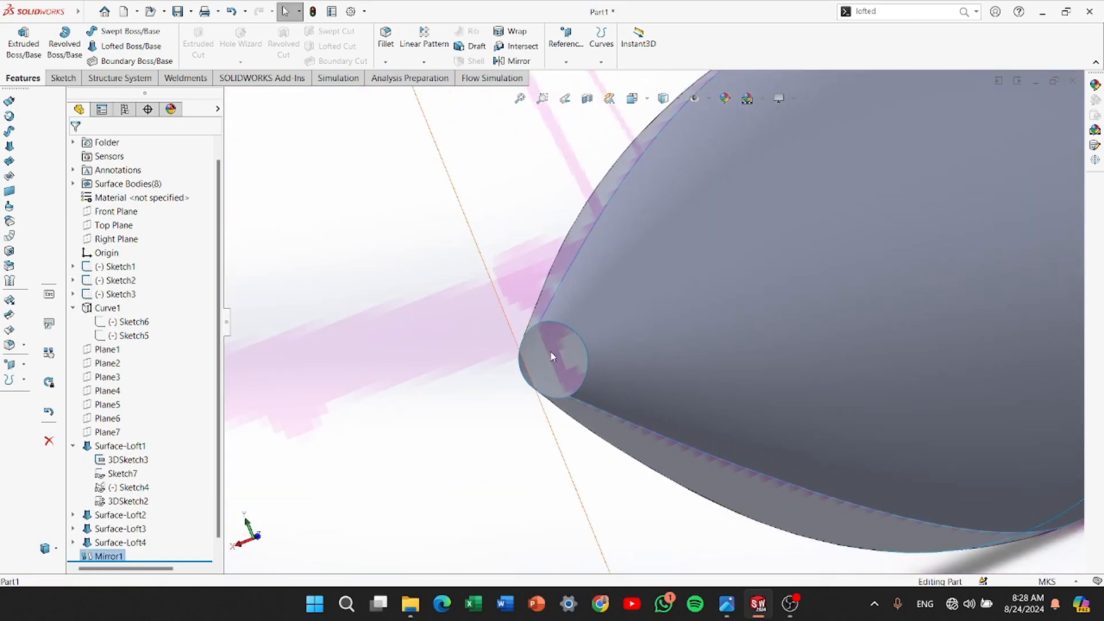
{"action": "left_click", "coordinate": [10, 176]}
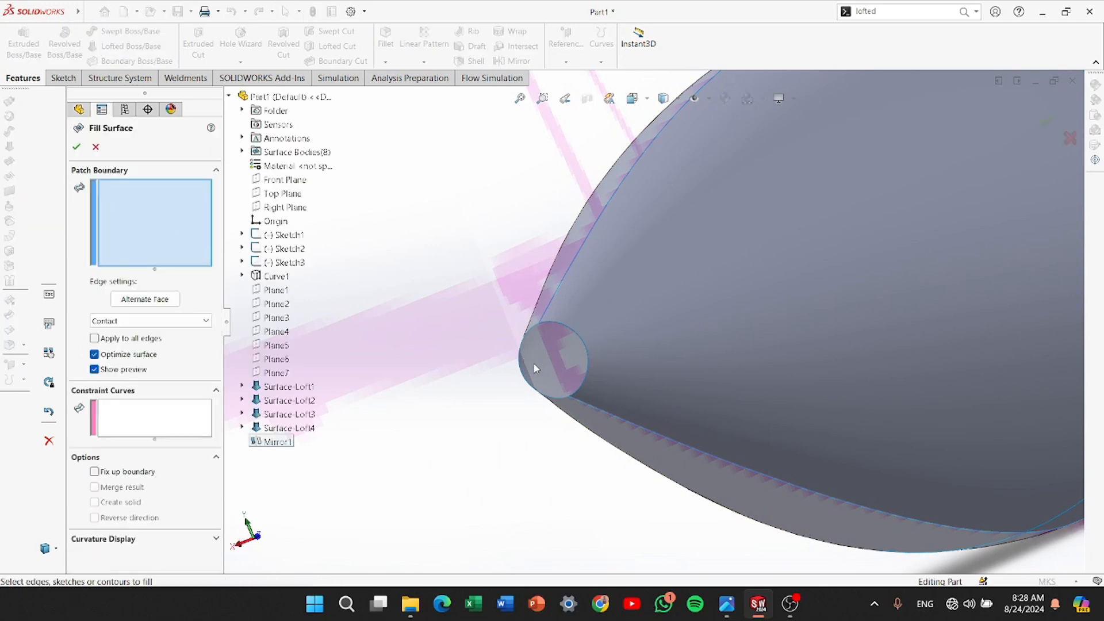
{"action": "left_click", "coordinate": [536, 395]}
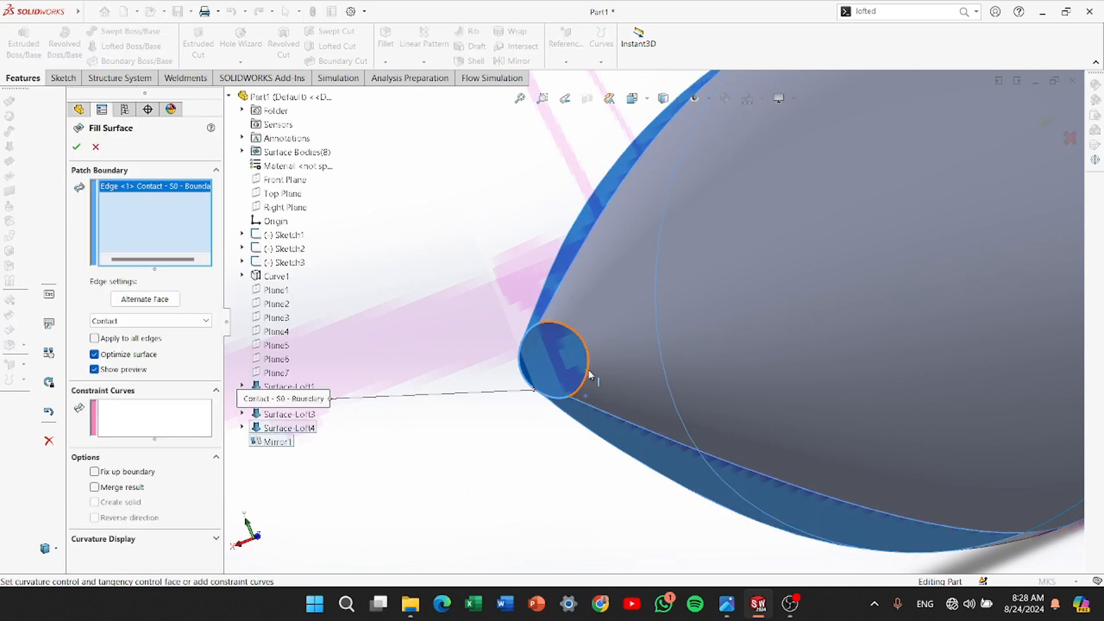
{"action": "left_click", "coordinate": [591, 373]}
{"action": "scroll", "coordinate": [601, 377], "scroll_direction": "down", "scroll_amount": 5}
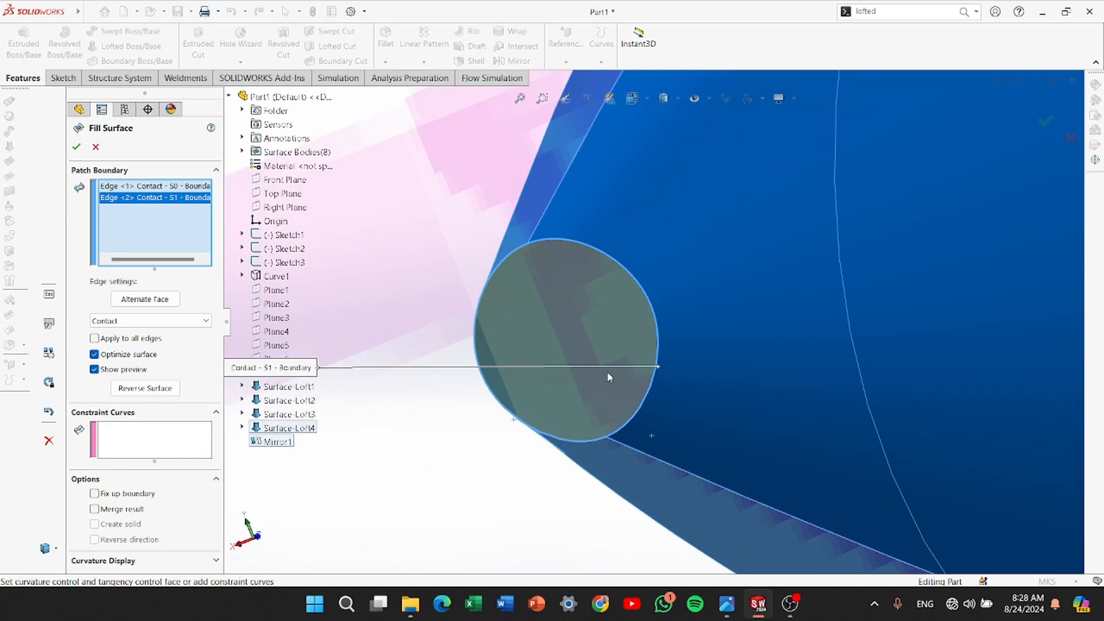
{"action": "scroll", "coordinate": [554, 366], "scroll_direction": "up", "scroll_amount": 7}
{"action": "middle_click_drag", "start_coordinate": [591, 351], "coordinate": [690, 329]}
{"action": "scroll", "coordinate": [822, 322], "scroll_direction": "up", "scroll_amount": 4}
{"action": "scroll", "coordinate": [830, 301], "scroll_direction": "down", "scroll_amount": 4}
{"action": "scroll", "coordinate": [727, 322], "scroll_direction": "down", "scroll_amount": 6}
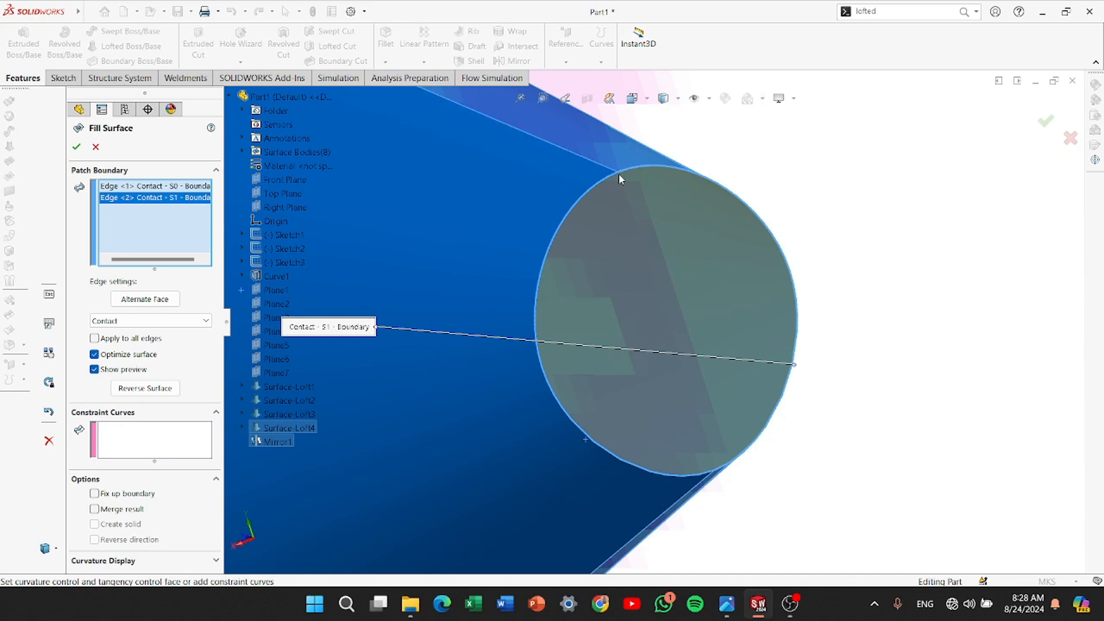
{"action": "left_click", "coordinate": [76, 147]}
Check the tail cap and the fuselage interior with a temporary Front Plane section view offset about -23.2 m
{"action": "mouse_move", "coordinate": [614, 347]}
{"action": "middle_mouse_down"}
{"action": "mouse_move", "coordinate": [678, 342]}
{"action": "mouse_move", "coordinate": [629, 339]}
{"action": "middle_mouse_up"}
{"action": "left_click", "coordinate": [646, 329]}
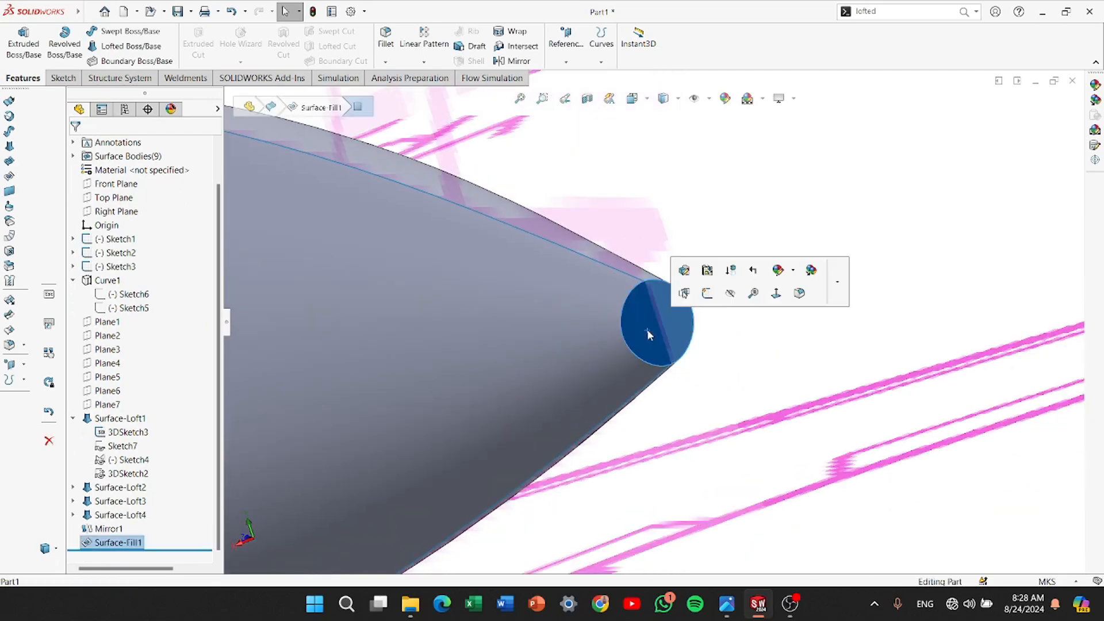
{"action": "scroll", "coordinate": [774, 409], "scroll_direction": "up", "scroll_amount": 6}
{"action": "left_click", "coordinate": [769, 407]}
{"action": "left_click", "coordinate": [589, 103]}
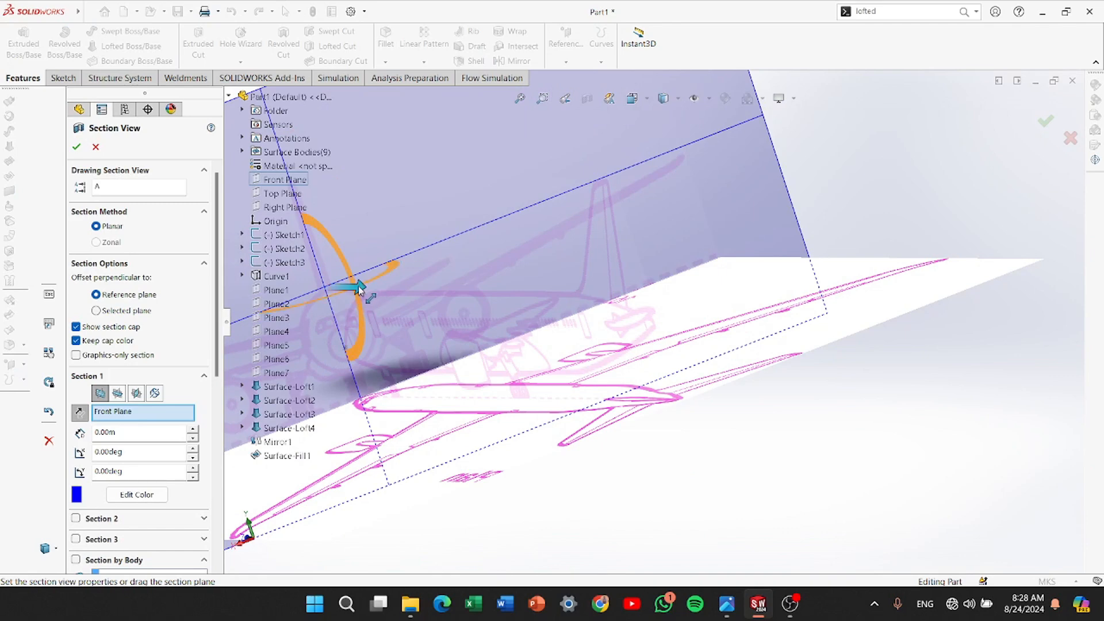
{"action": "left_click_drag", "start_coordinate": [358, 289], "coordinate": [511, 334]}
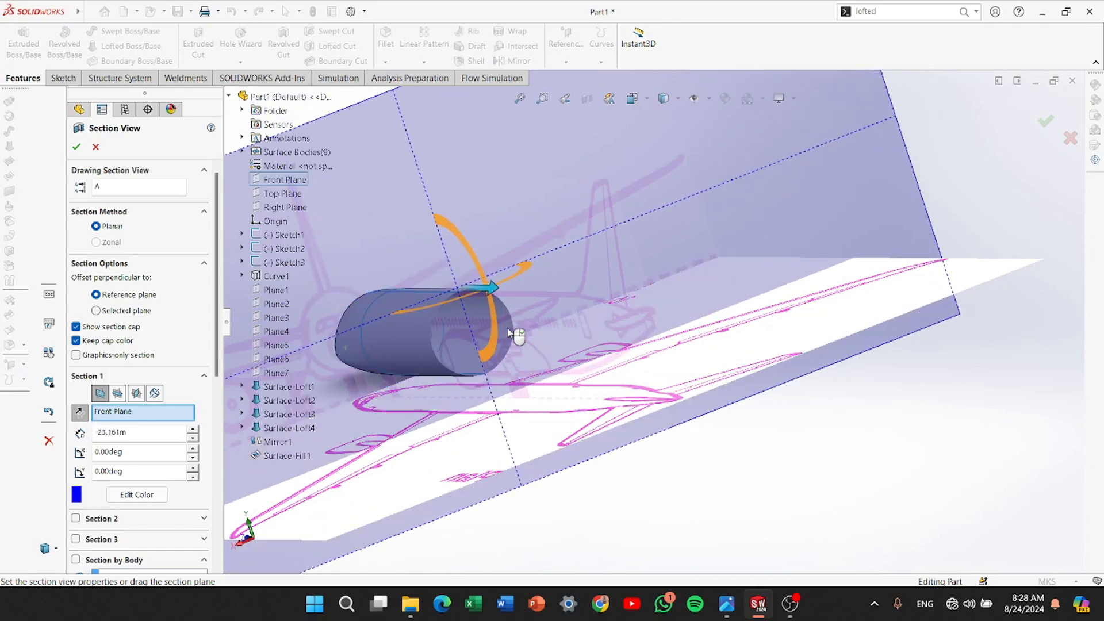
{"action": "left_click", "coordinate": [1070, 138]}
Start a Knit Surface with the tail-tip fill, Surface-Loft4 and its mirrored half
{"action": "scroll", "coordinate": [327, 391], "scroll_direction": "down", "scroll_amount": 4}
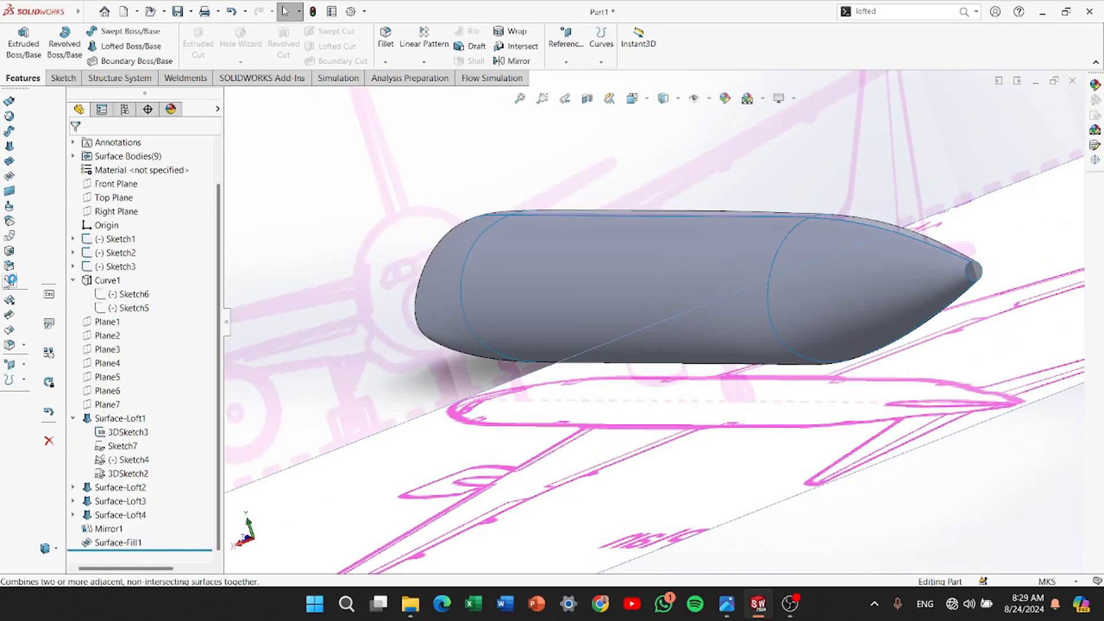
{"action": "left_click", "coordinate": [10, 315]}
{"action": "scroll", "coordinate": [719, 276], "scroll_direction": "up", "scroll_amount": 2}
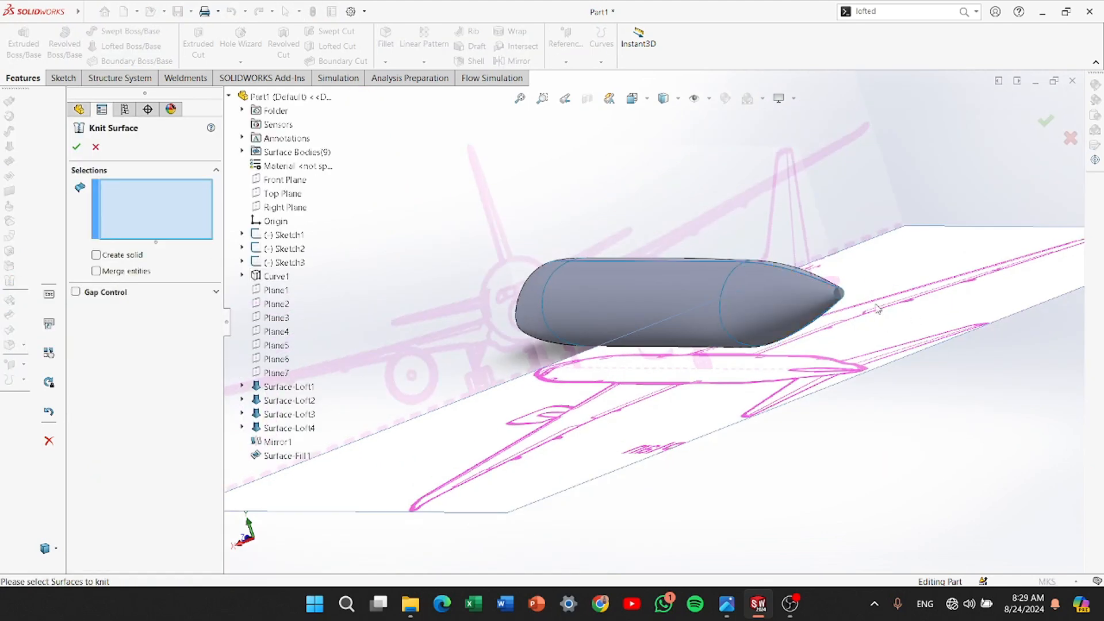
{"action": "scroll", "coordinate": [702, 296], "scroll_direction": "down", "scroll_amount": 6}
{"action": "left_click", "coordinate": [702, 304]}
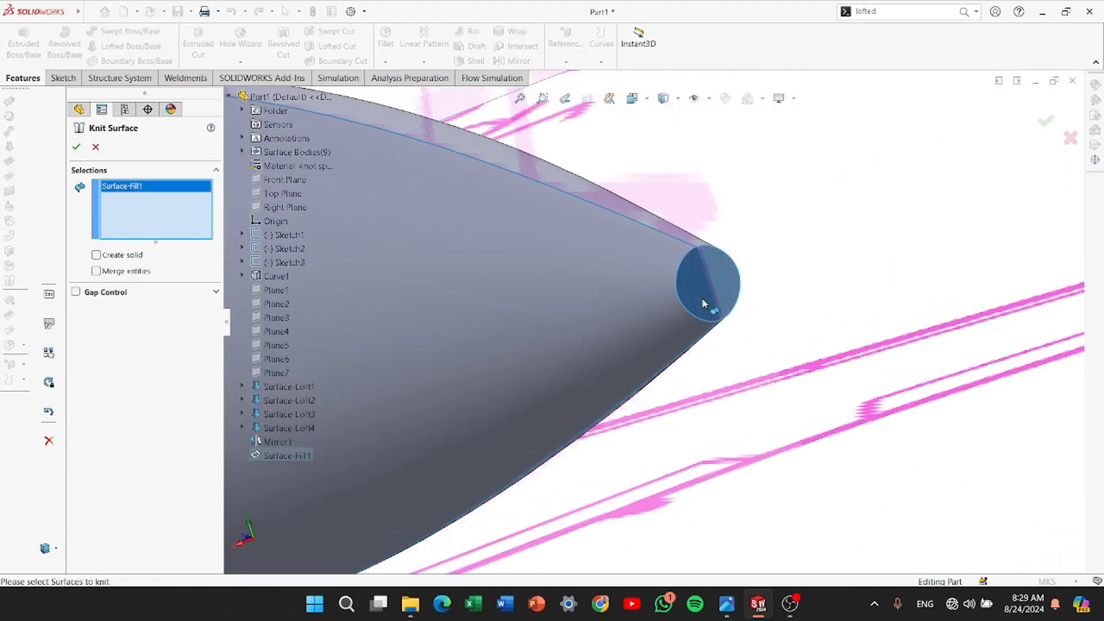
{"action": "left_click", "coordinate": [551, 382]}
{"action": "left_click", "coordinate": [622, 209]}
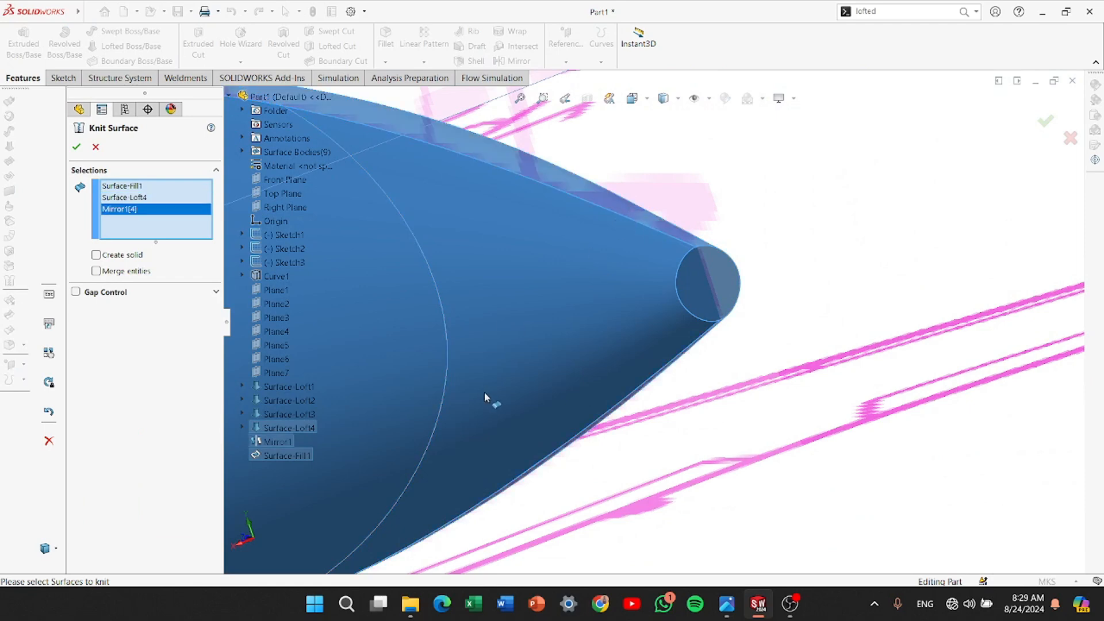
Add the main body surface, Surface-Loft3, and its mirrored half to the knit selection
{"action": "scroll", "coordinate": [481, 379], "scroll_direction": "up", "scroll_amount": 7}
{"action": "scroll", "coordinate": [474, 340], "scroll_direction": "down", "scroll_amount": 3}
{"action": "left_click", "coordinate": [636, 298]}
{"action": "scroll", "coordinate": [636, 299], "scroll_direction": "down", "scroll_amount": 5}
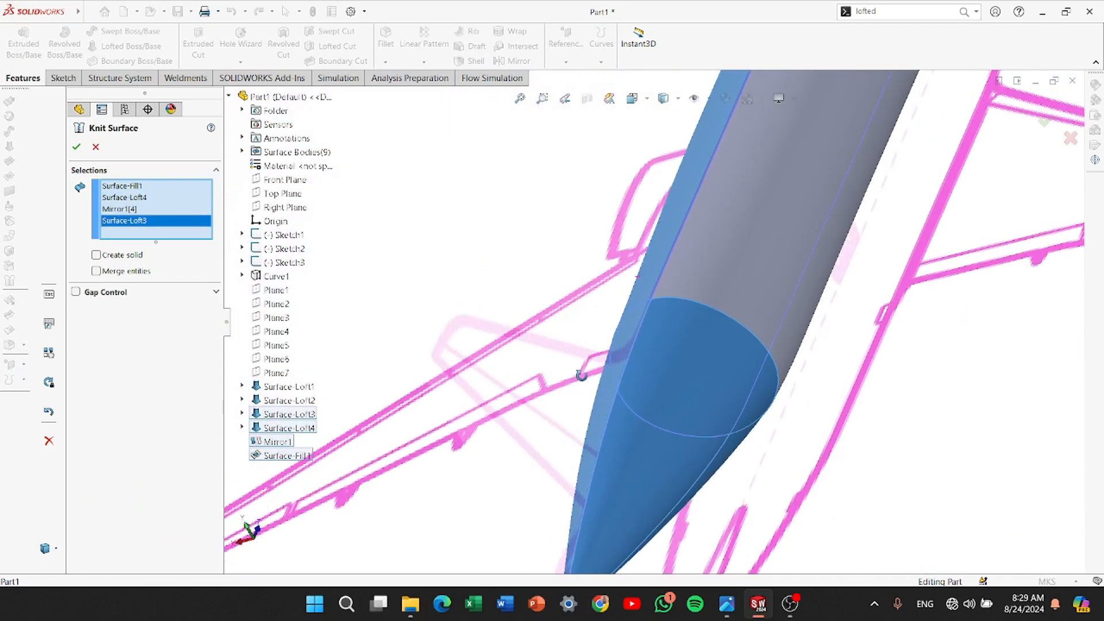
{"action": "left_click", "coordinate": [697, 292]}
{"action": "scroll", "coordinate": [697, 293], "scroll_direction": "up", "scroll_amount": 5}
{"action": "scroll", "coordinate": [622, 200], "scroll_direction": "down", "scroll_amount": 6}
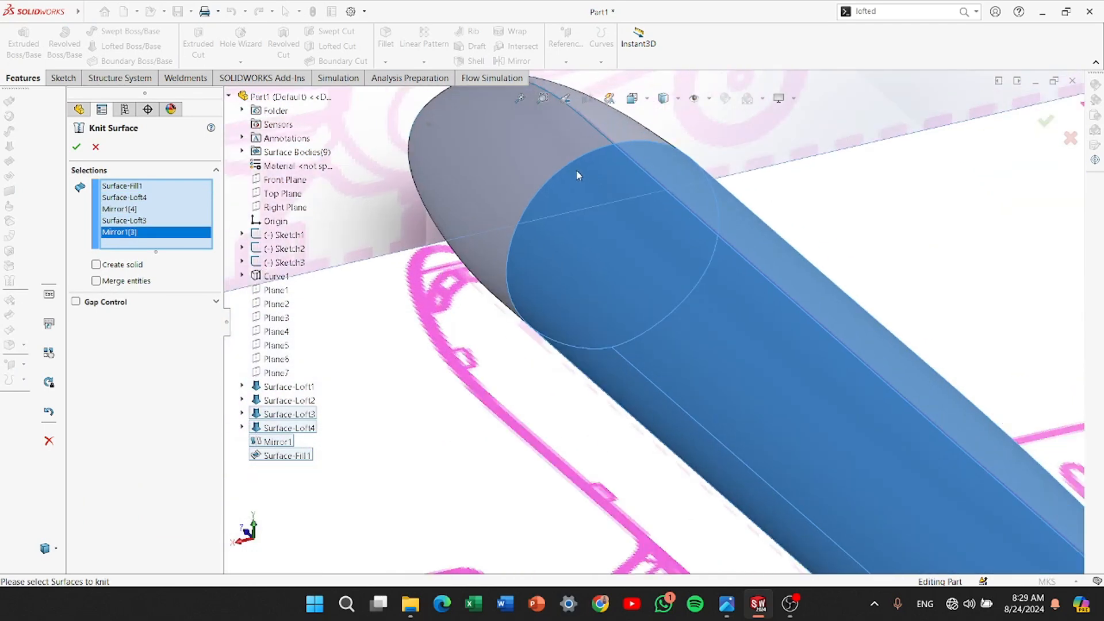
Add the forward fuselage surface, Surface-Loft2, and its mirrored half to the knit selection
{"action": "left_click", "coordinate": [642, 137]}
{"action": "left_click", "coordinate": [644, 139]}
{"action": "middle_click_drag", "start_coordinate": [469, 238], "coordinate": [498, 275]}
{"action": "scroll", "coordinate": [495, 271], "scroll_direction": "up", "scroll_amount": 4}
{"action": "scroll", "coordinate": [463, 207], "scroll_direction": "down", "scroll_amount": 5}
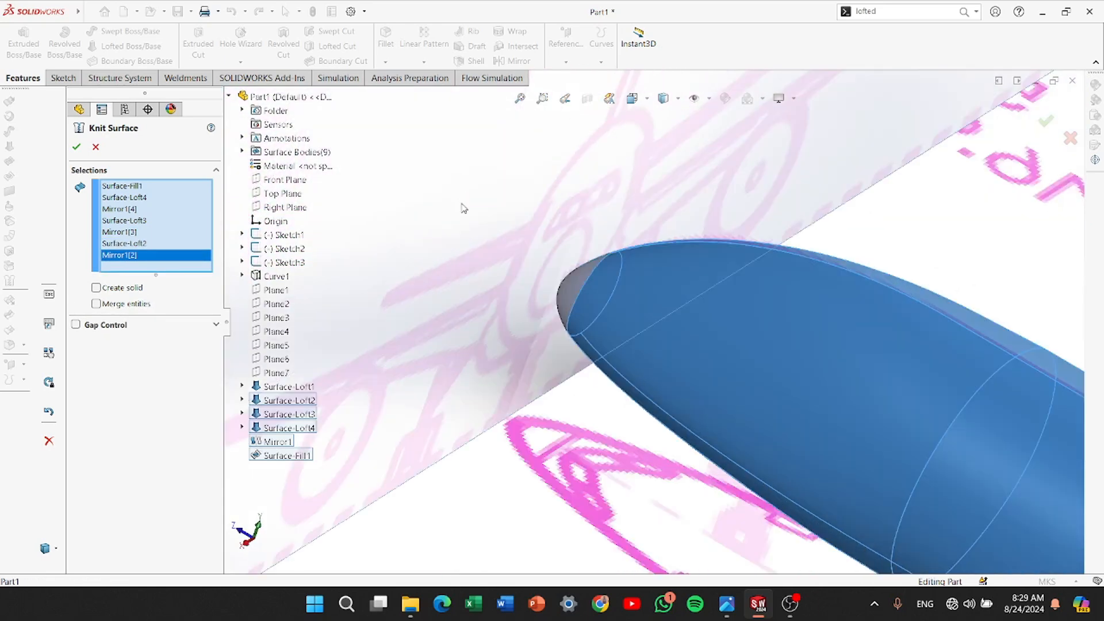
Add the nose surface, Surface-Loft1, and its mirrored half to the knit selection
{"action": "left_click", "coordinate": [598, 314]}
{"action": "middle_click_drag", "start_coordinate": [665, 308], "coordinate": [594, 385]}
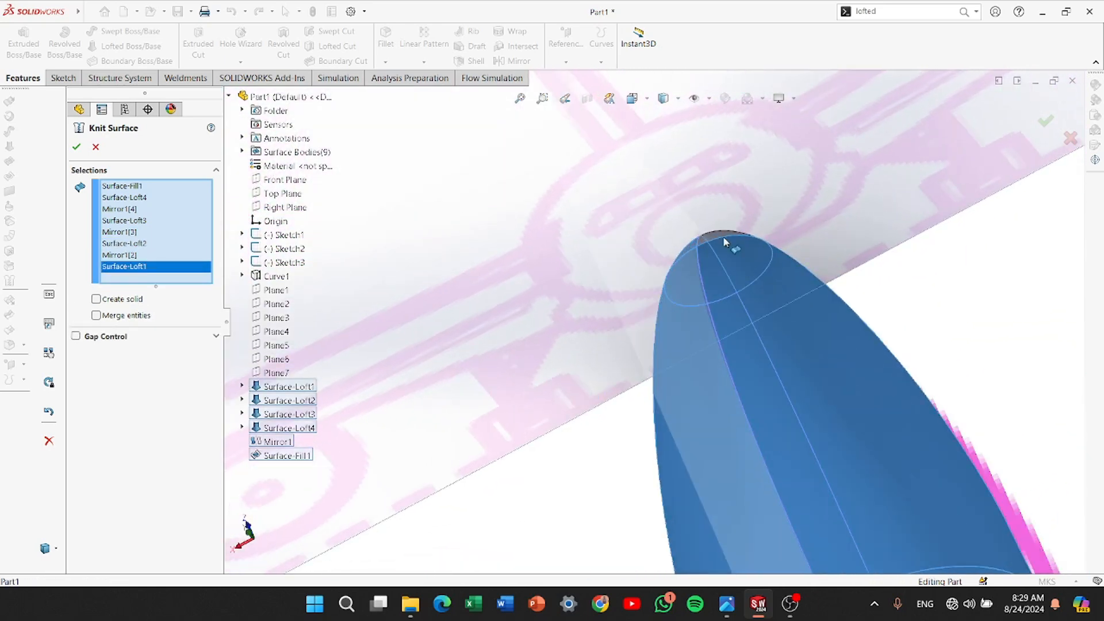
{"action": "left_click", "coordinate": [717, 233]}
{"action": "scroll", "coordinate": [692, 370], "scroll_direction": "up", "scroll_amount": 3}
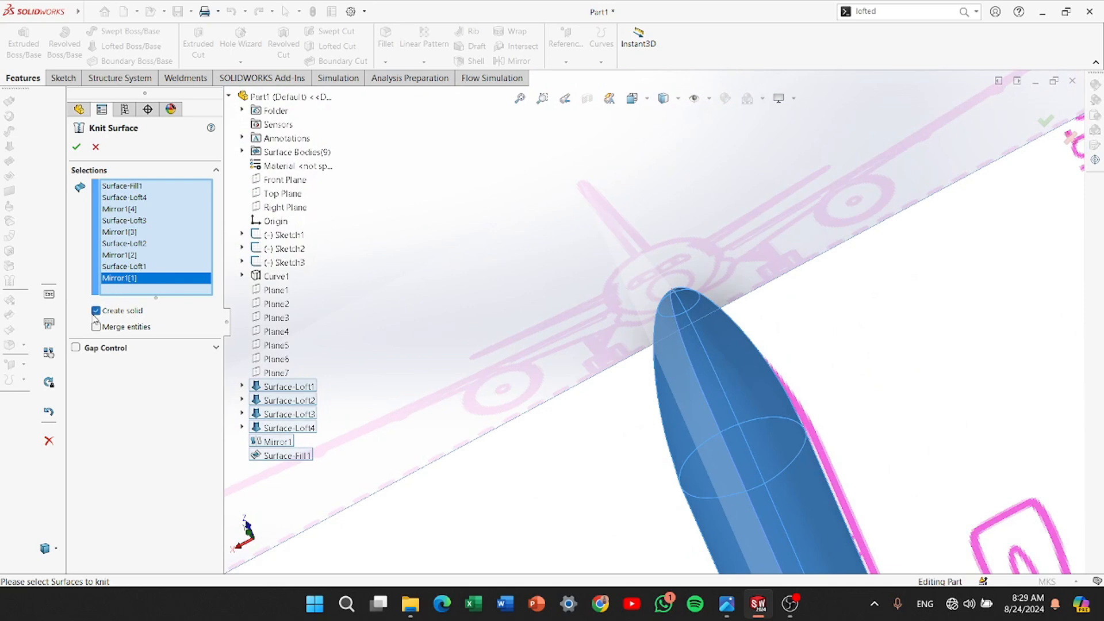
Turn on merging of entities and complete the knit of the selected fuselage surfaces as a solid
{"action": "left_click", "coordinate": [96, 327]}
{"action": "scroll", "coordinate": [689, 500], "scroll_direction": "down", "scroll_amount": 6}
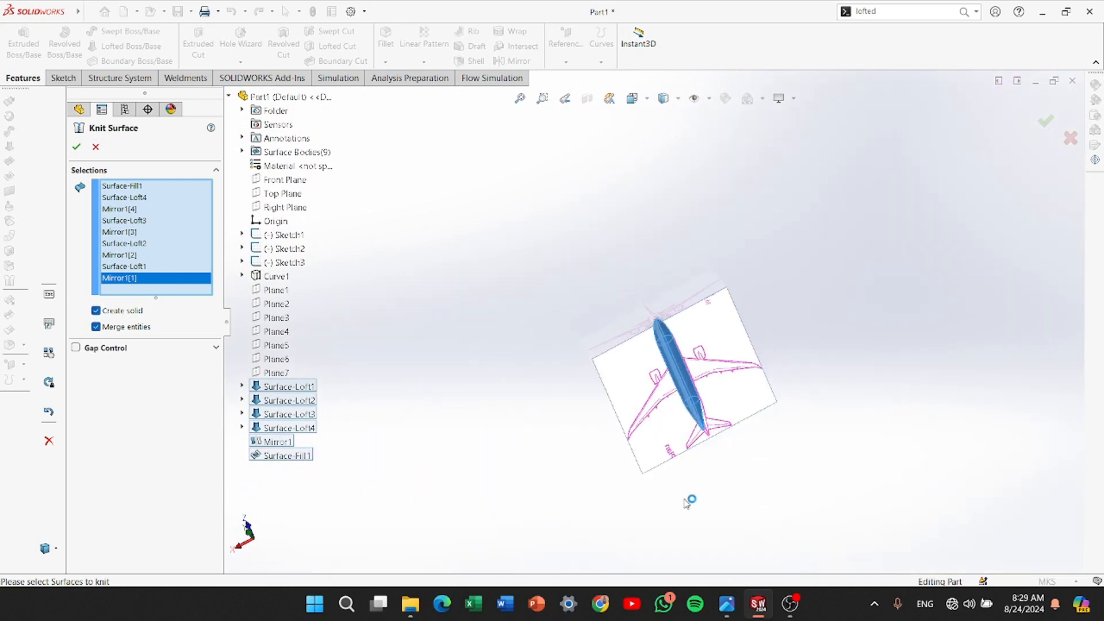
{"action": "middle_click_drag", "start_coordinate": [690, 500], "coordinate": [674, 362]}
{"action": "scroll", "coordinate": [674, 363], "scroll_direction": "down", "scroll_amount": 5}
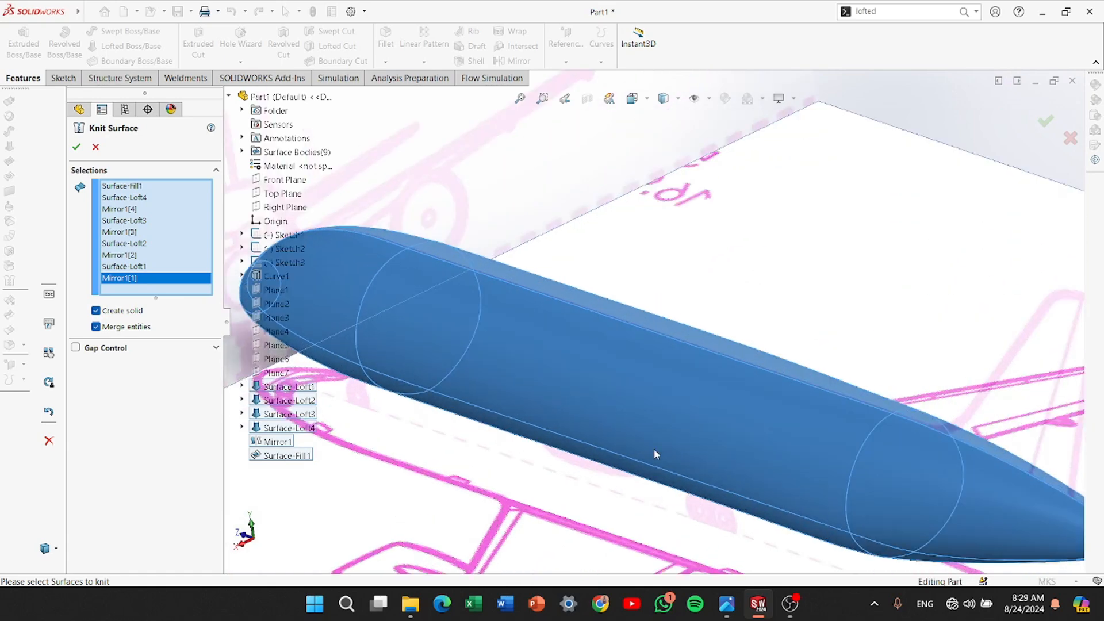
{"action": "scroll", "coordinate": [524, 367], "scroll_direction": "up", "scroll_amount": 2}
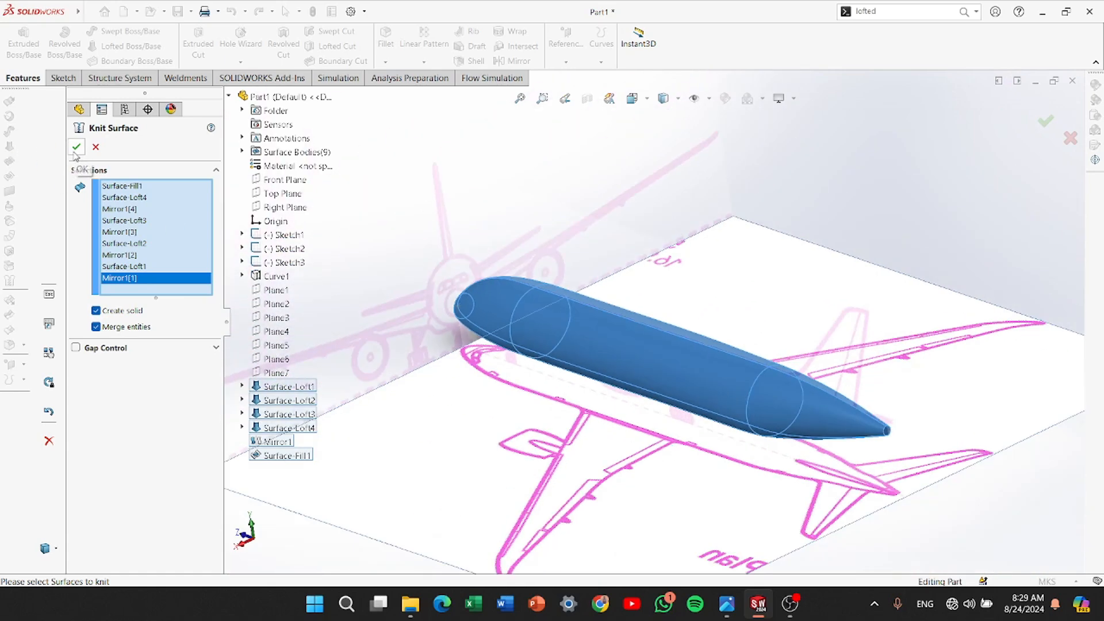
{"action": "mouse_move", "coordinate": [713, 508]}
{"action": "middle_mouse_down"}
{"action": "mouse_move", "coordinate": [660, 458]}
{"action": "mouse_move", "coordinate": [678, 454]}
{"action": "middle_mouse_up"}
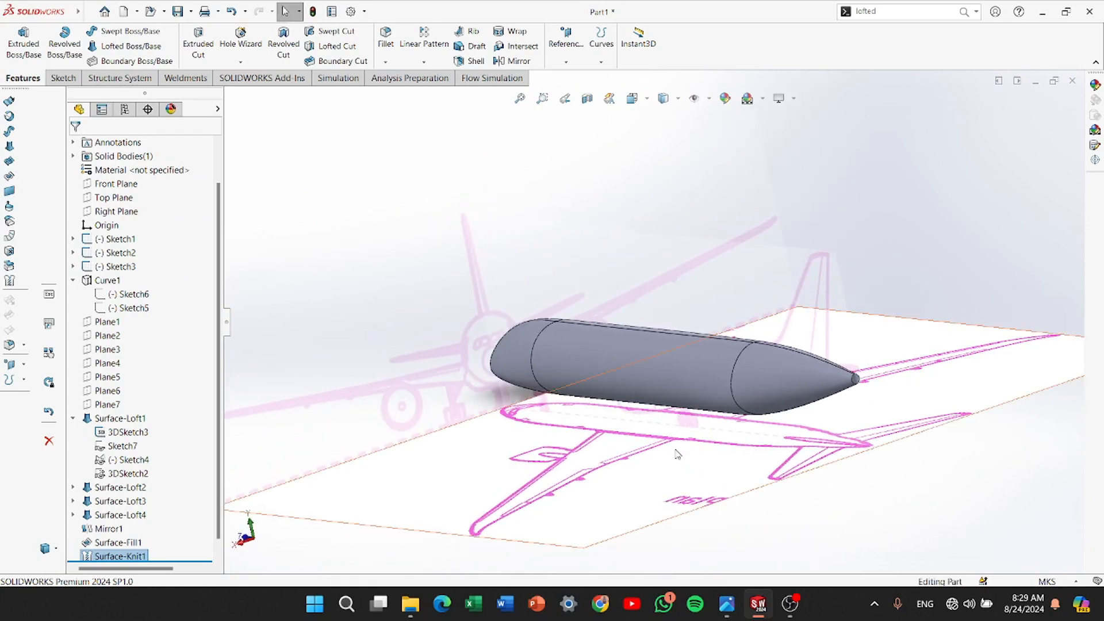
Inspect the fuselage interior with a Front Plane section view offset along the body, and close it without keeping the section
{"action": "left_click", "coordinate": [587, 100]}
{"action": "left_click_drag", "start_coordinate": [529, 315], "coordinate": [586, 287]}
{"action": "scroll", "coordinate": [639, 296], "scroll_direction": "down", "scroll_amount": 3}
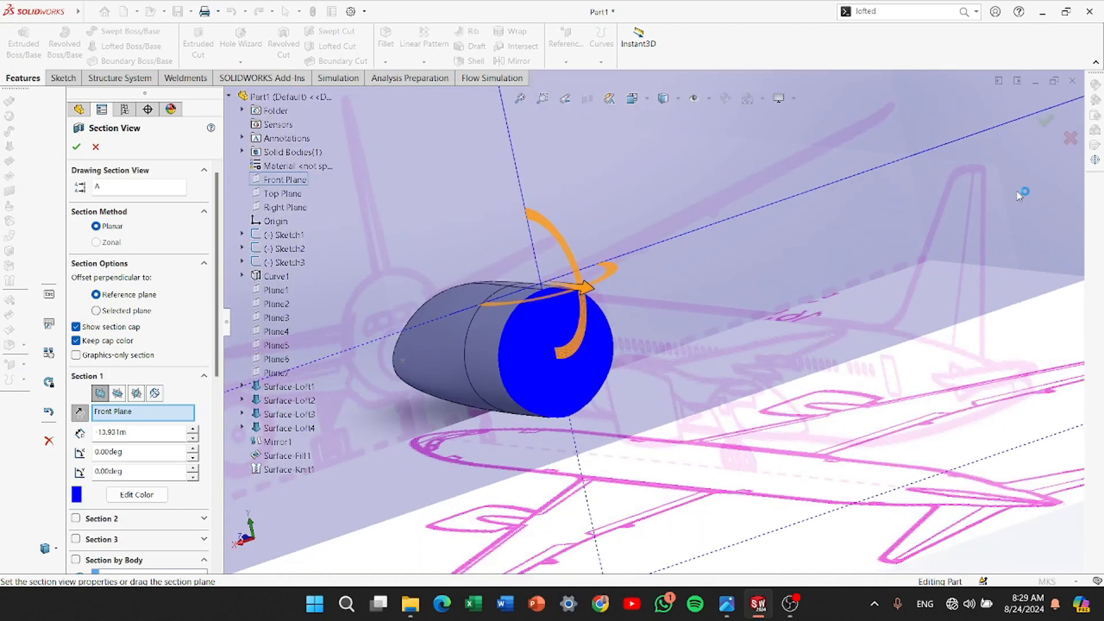
{"action": "left_click", "coordinate": [1070, 138]}
{"action": "scroll", "coordinate": [723, 319], "scroll_direction": "up", "scroll_amount": 3}
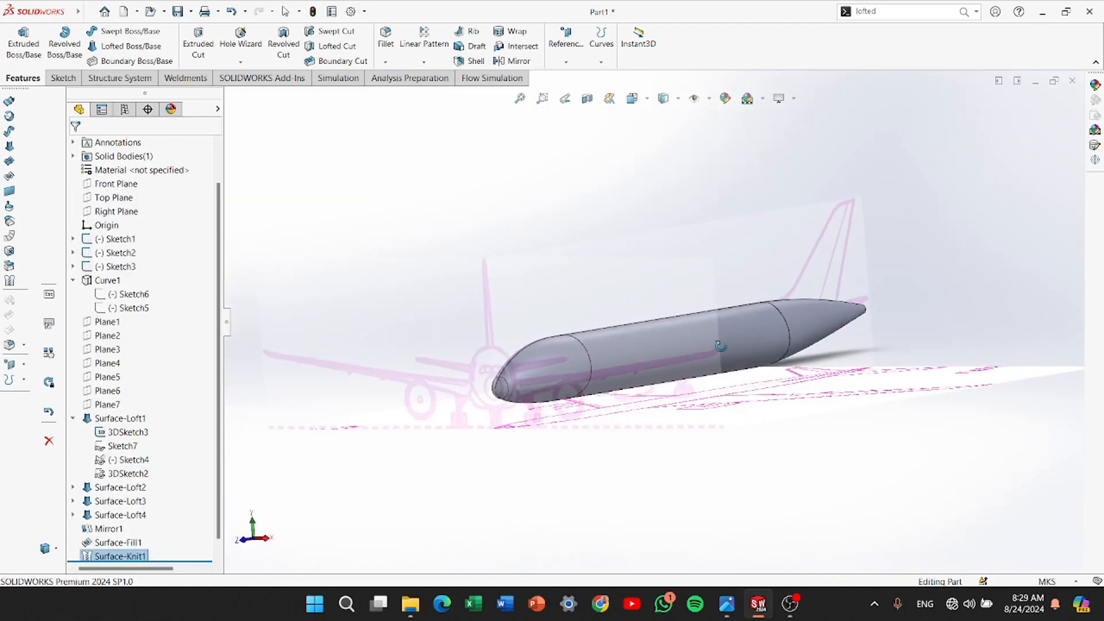